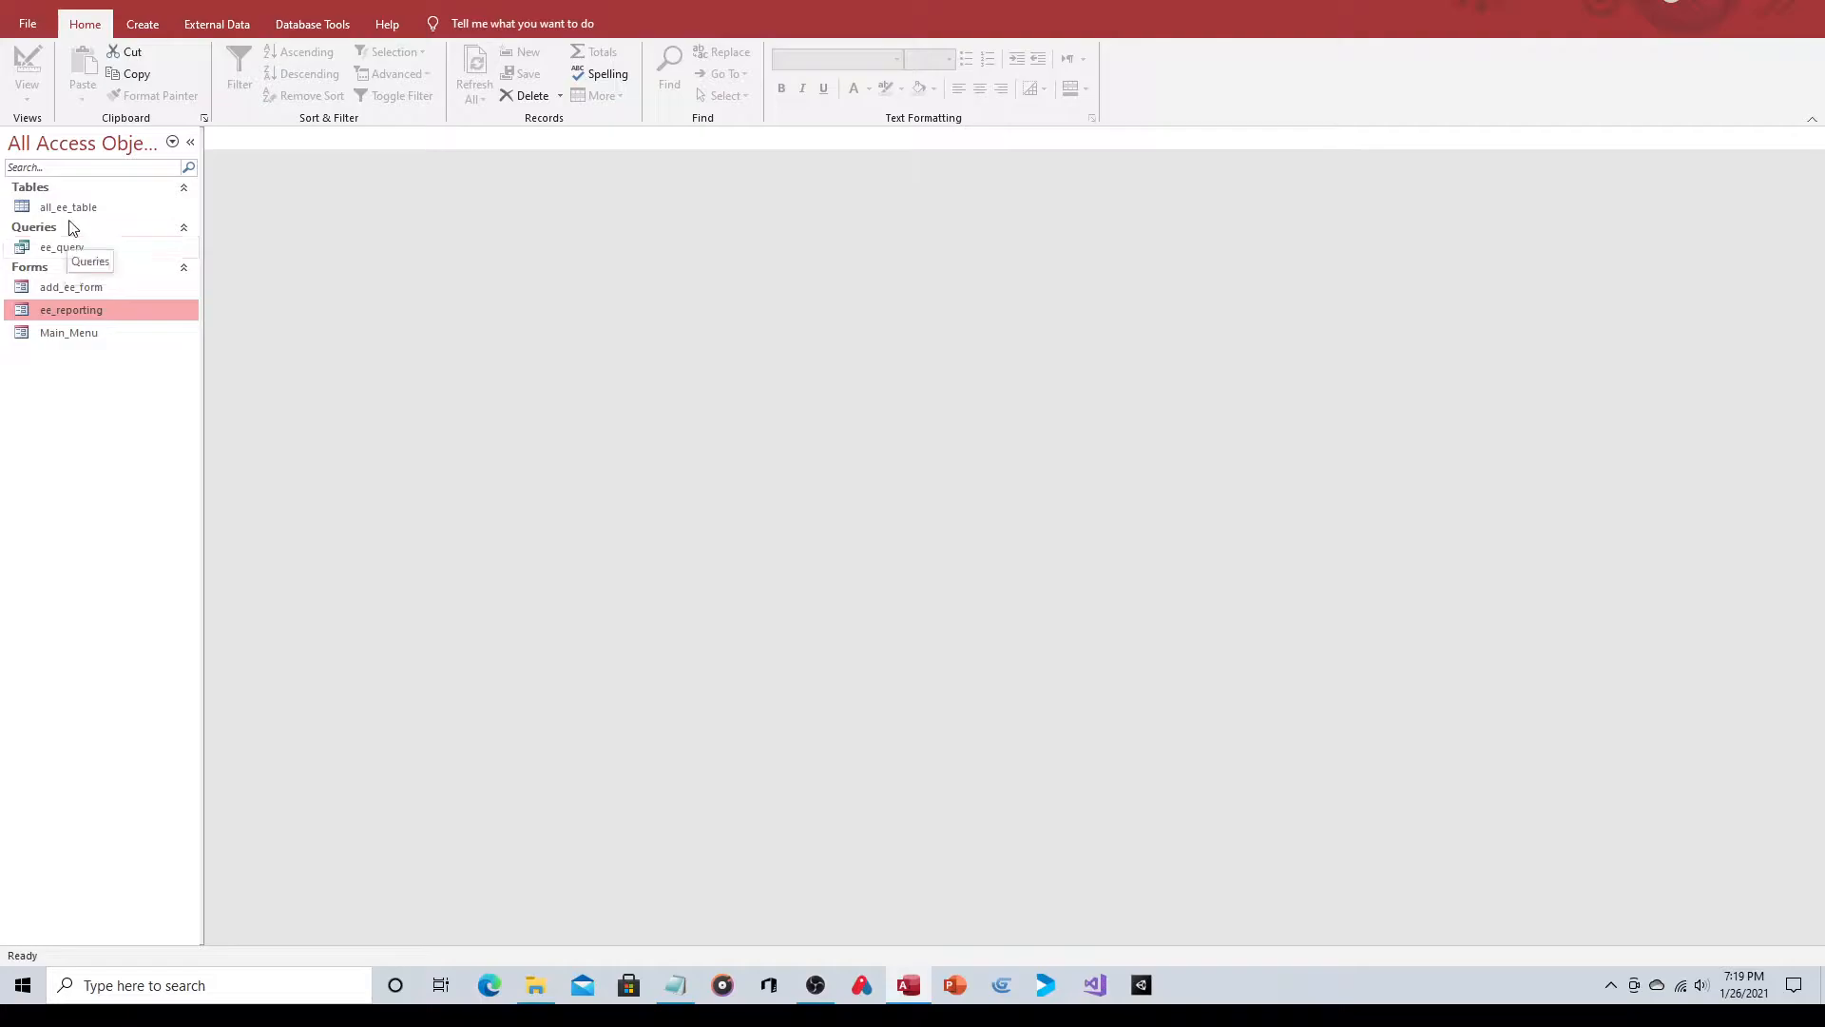
Run the employee query for Active status from the ee_reporting form, review it, and close the query and form.
double_click(134, 310)
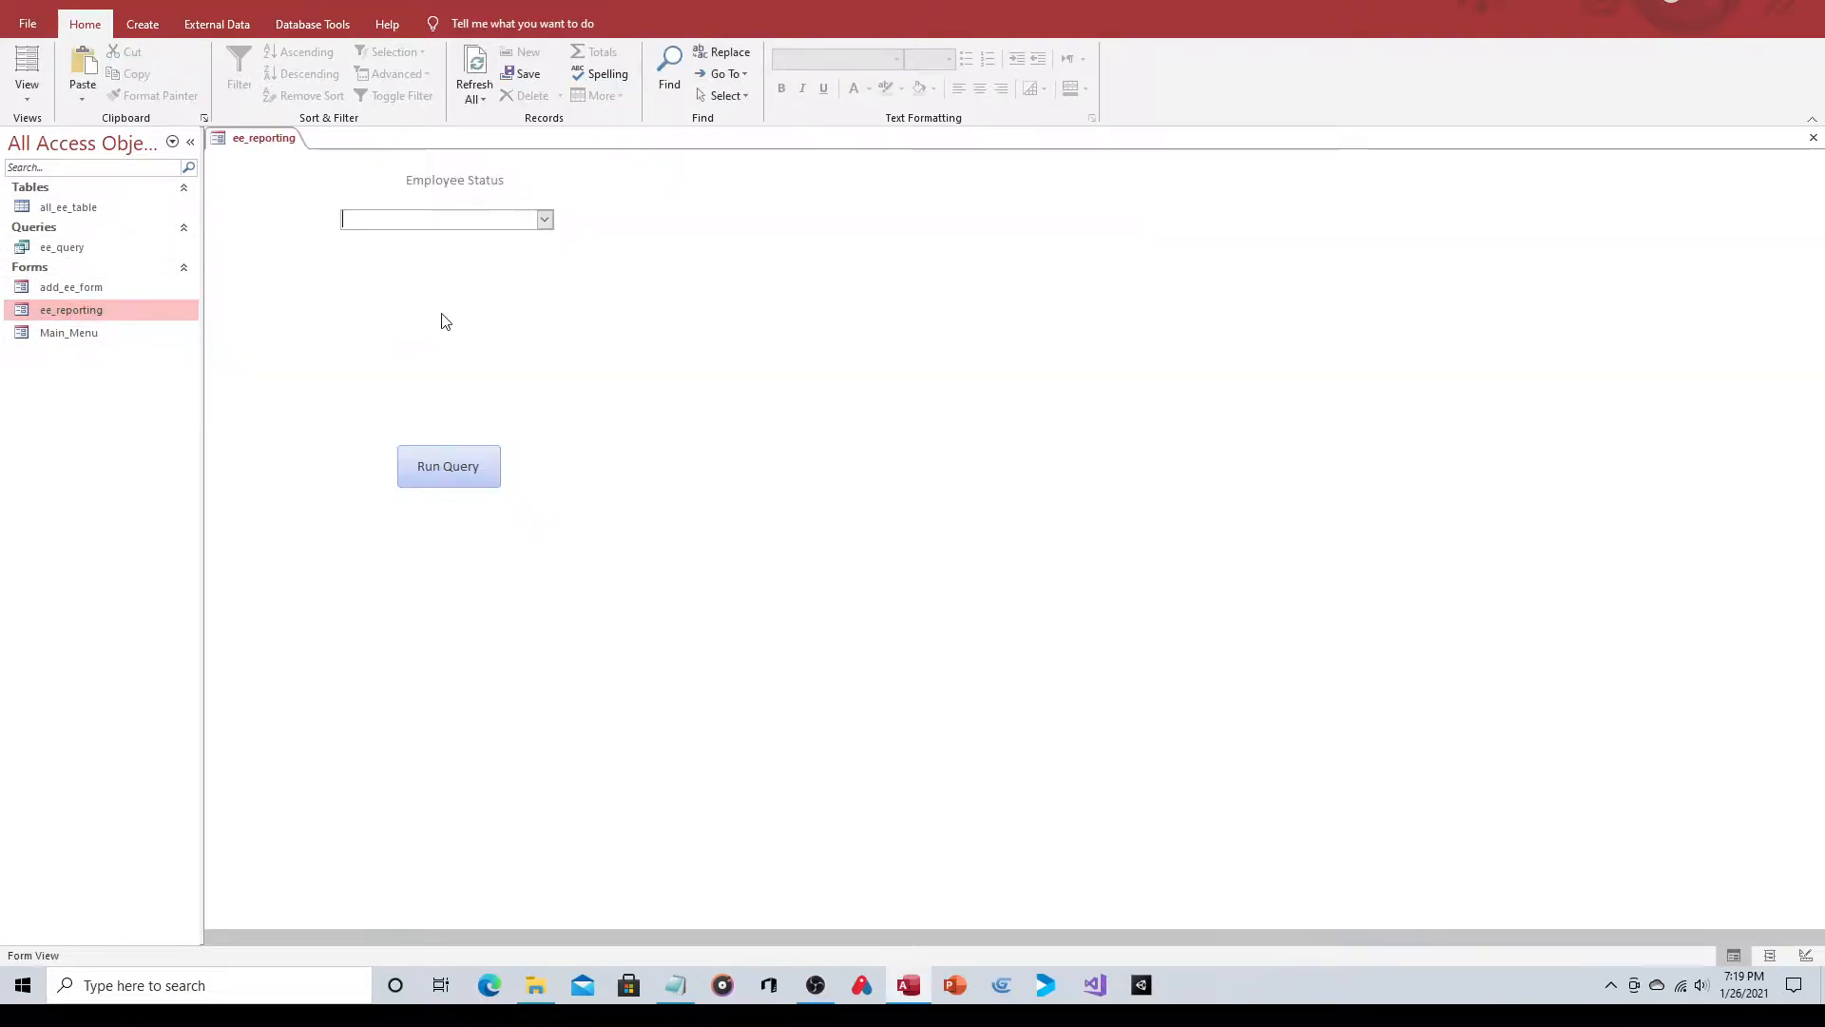
click(545, 220)
click(489, 249)
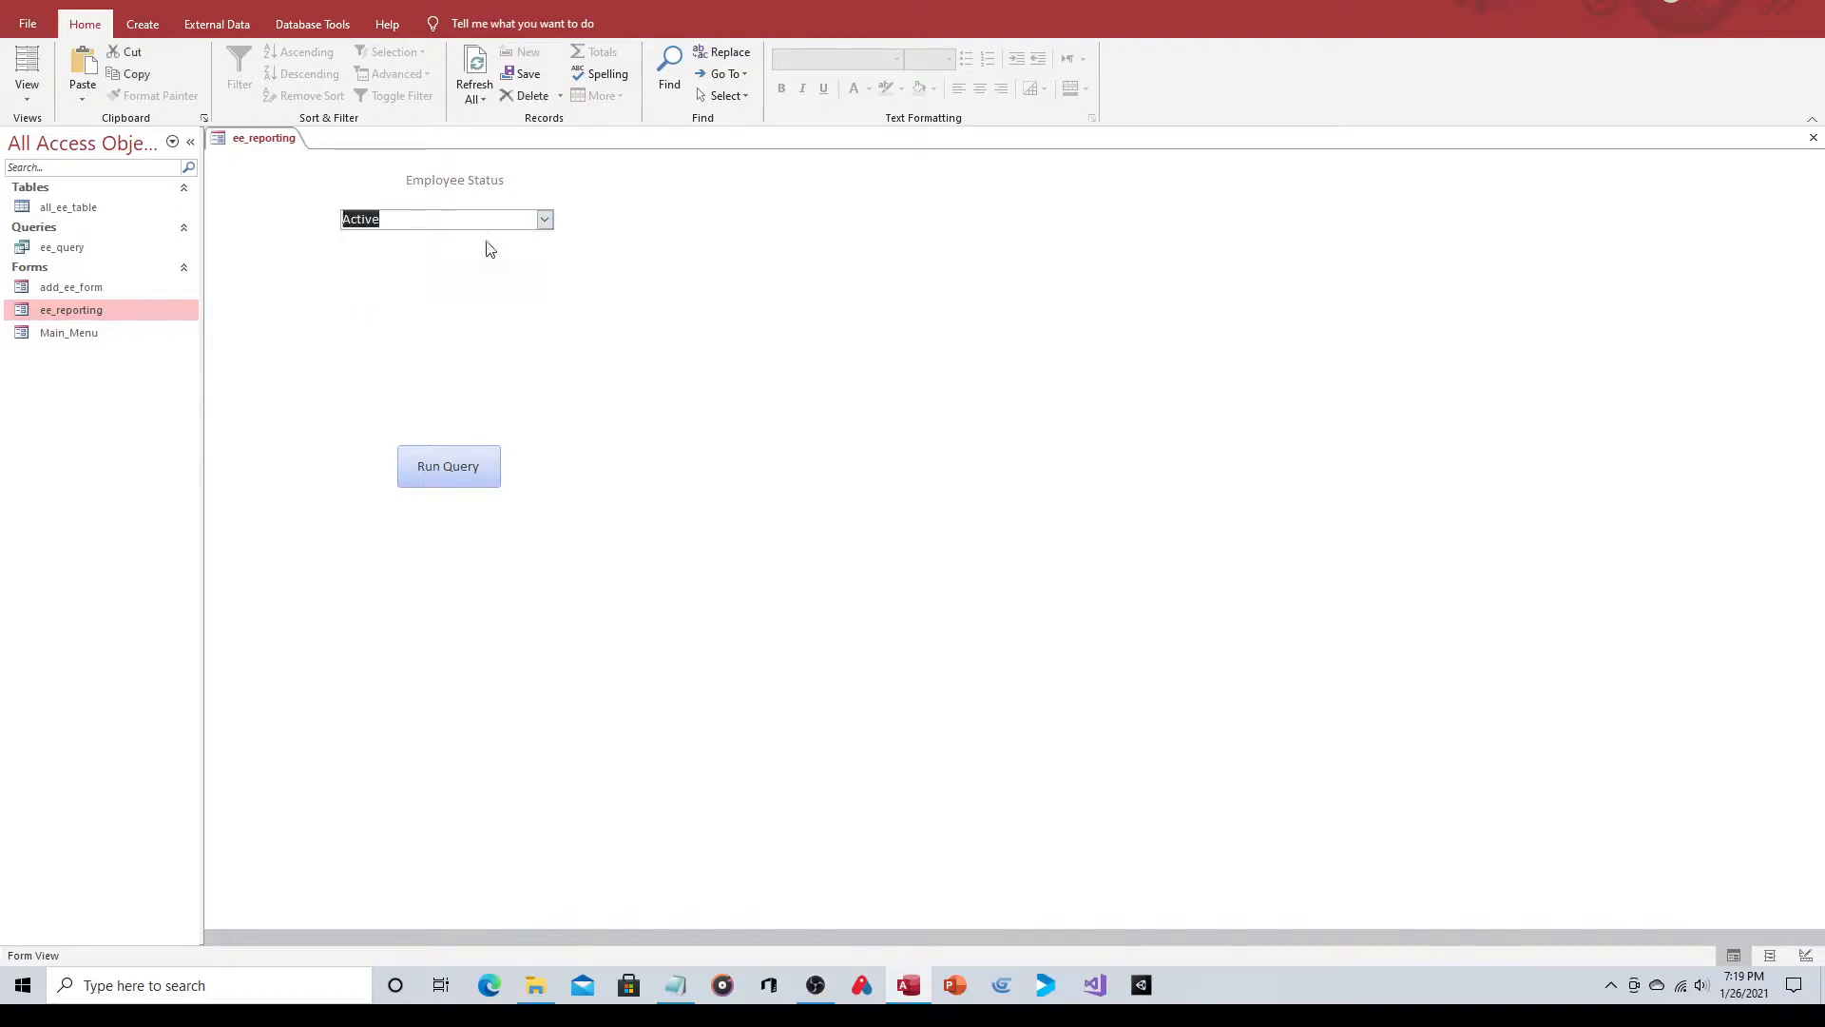
click(448, 461)
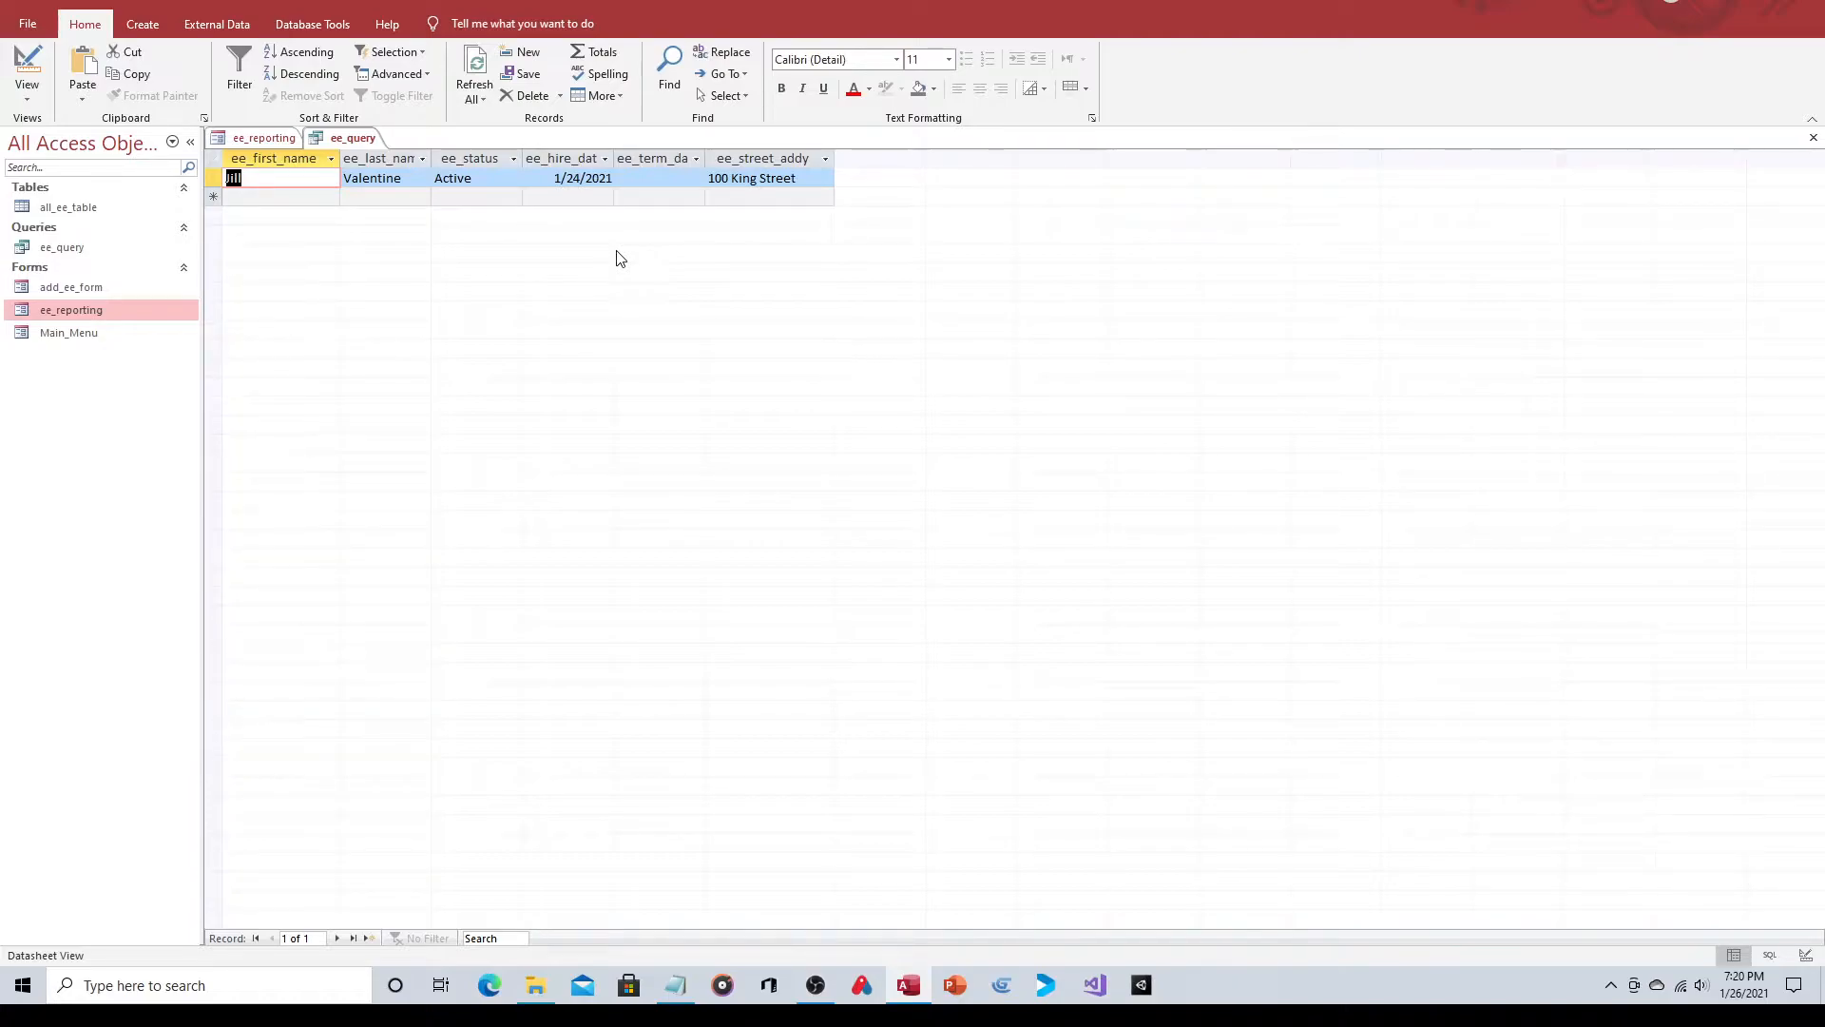
click(1813, 138)
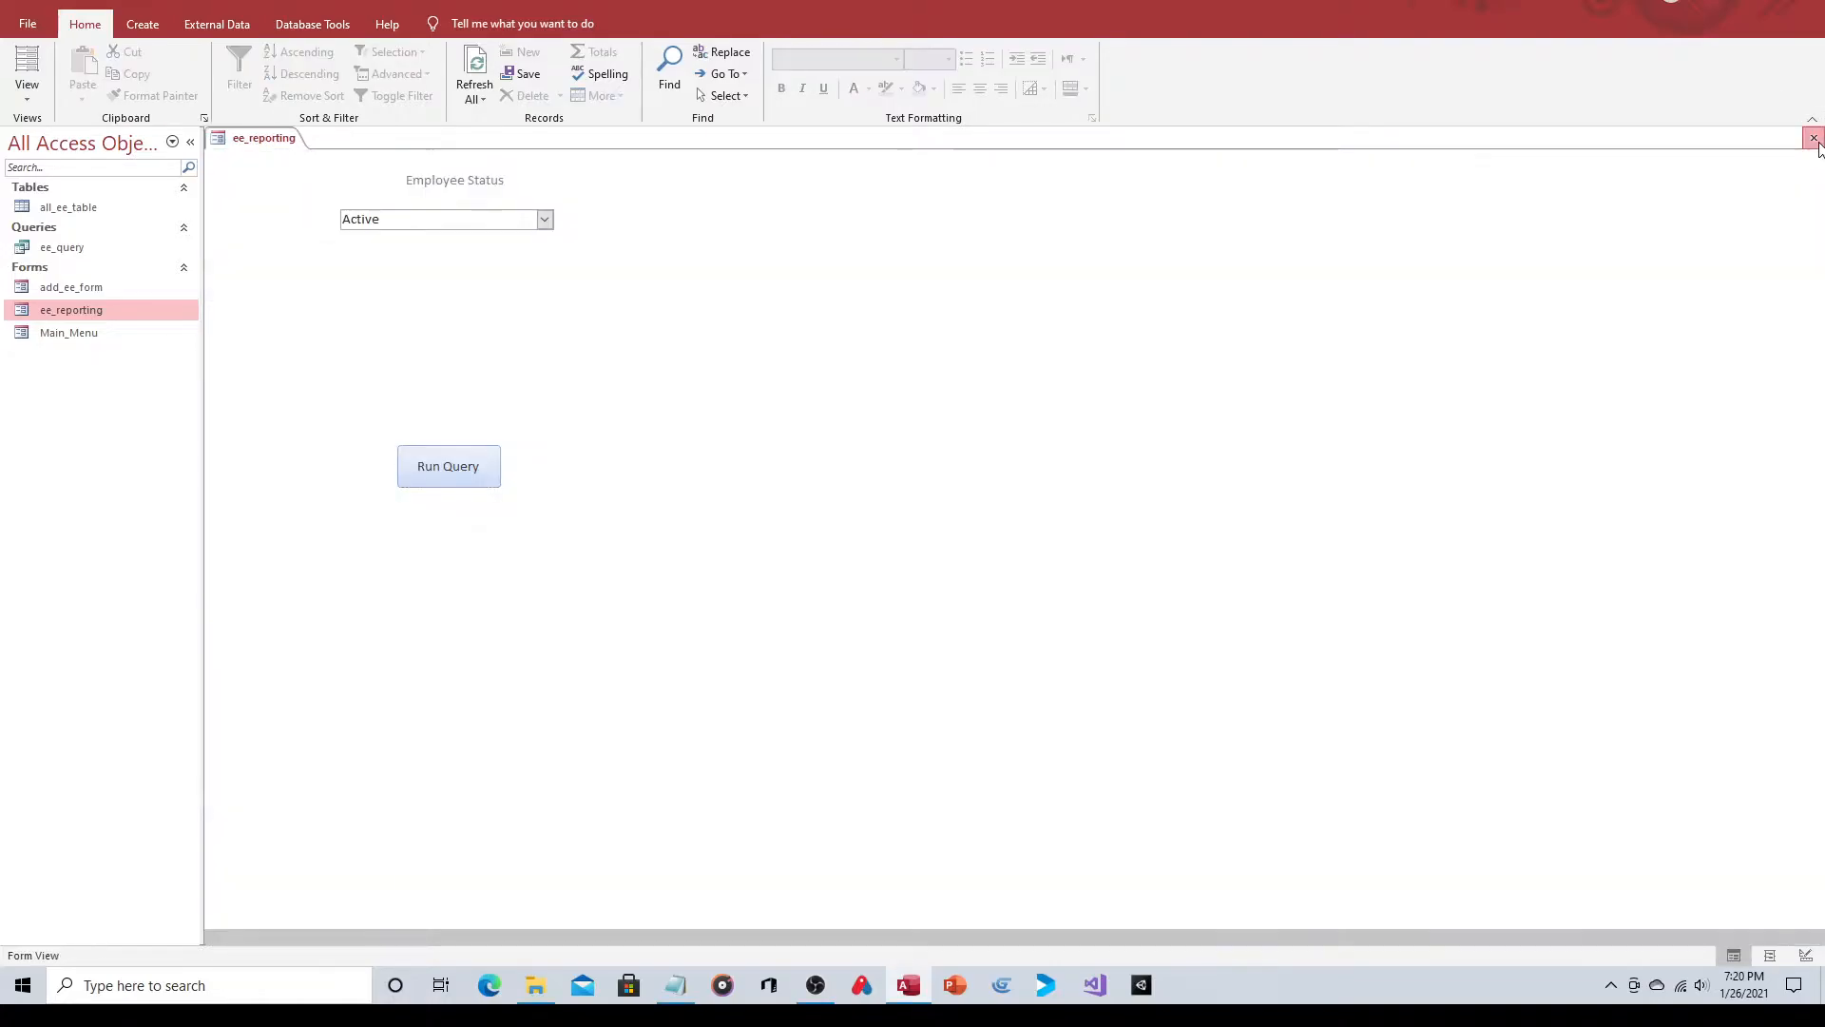
click(1815, 142)
Open all_ee_table to review its existing employee records, and close it.
click(68, 215)
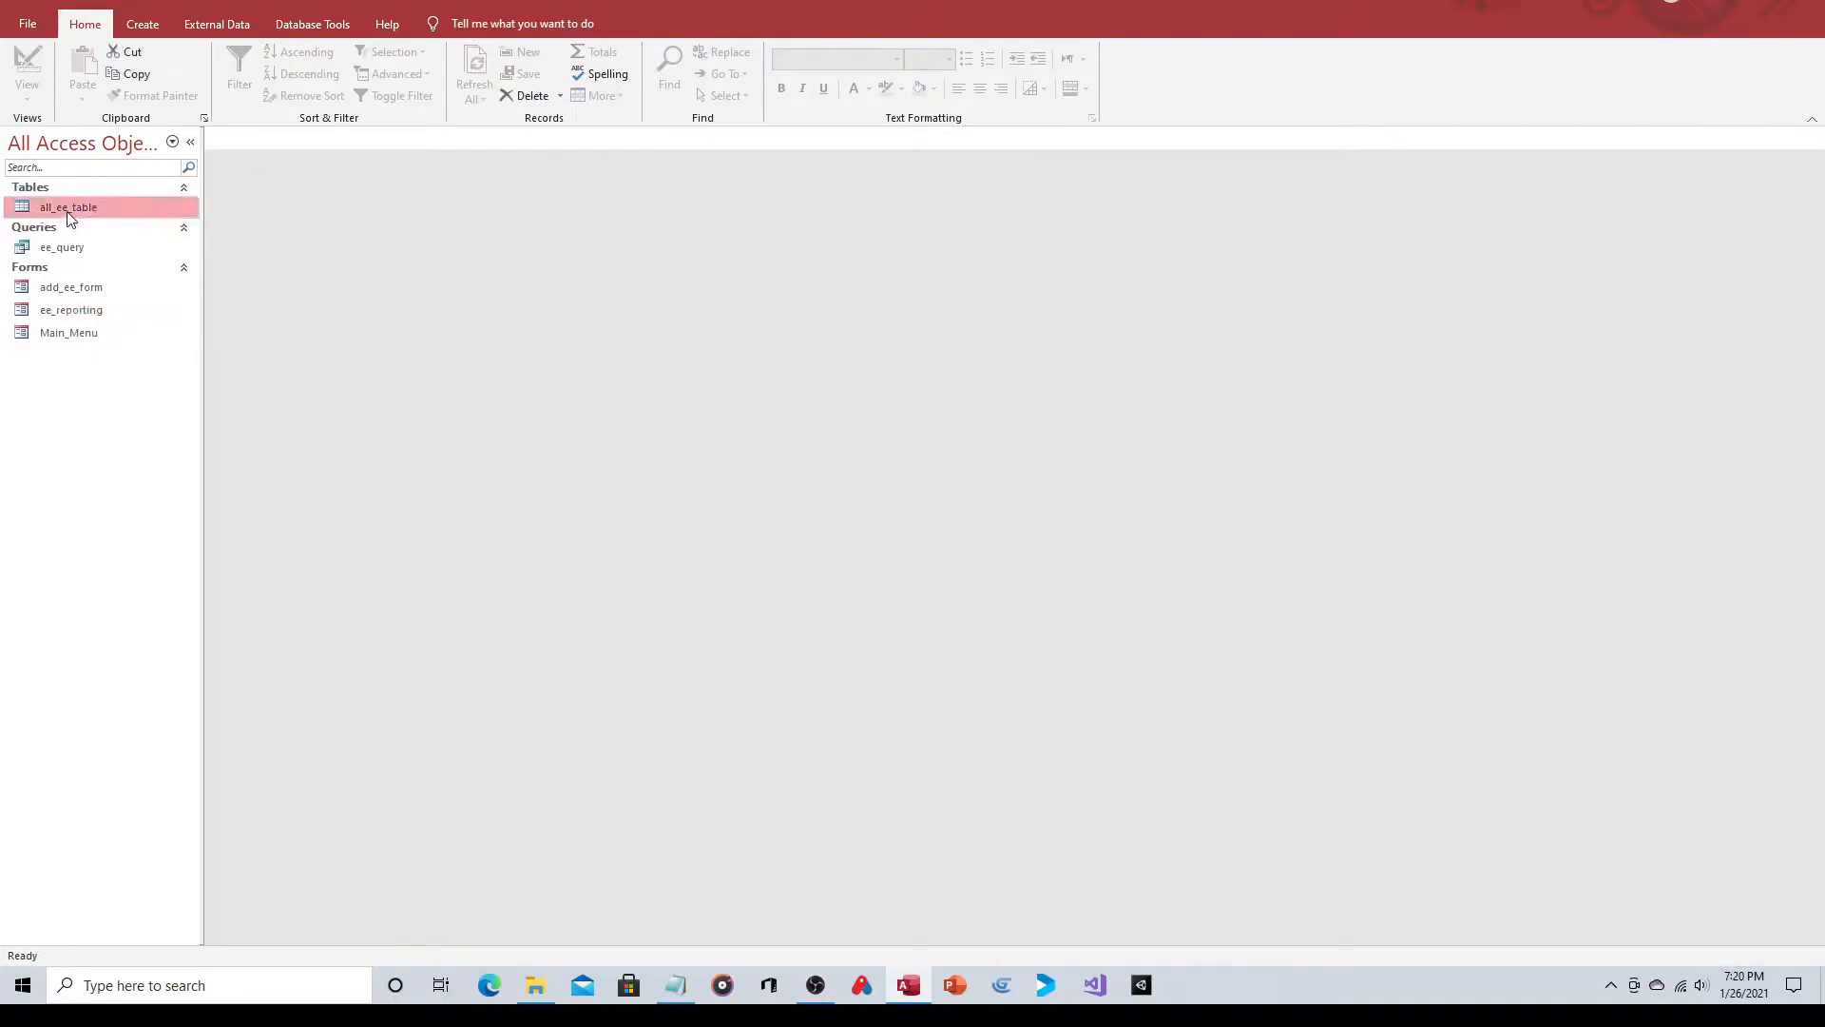
double_click(68, 217)
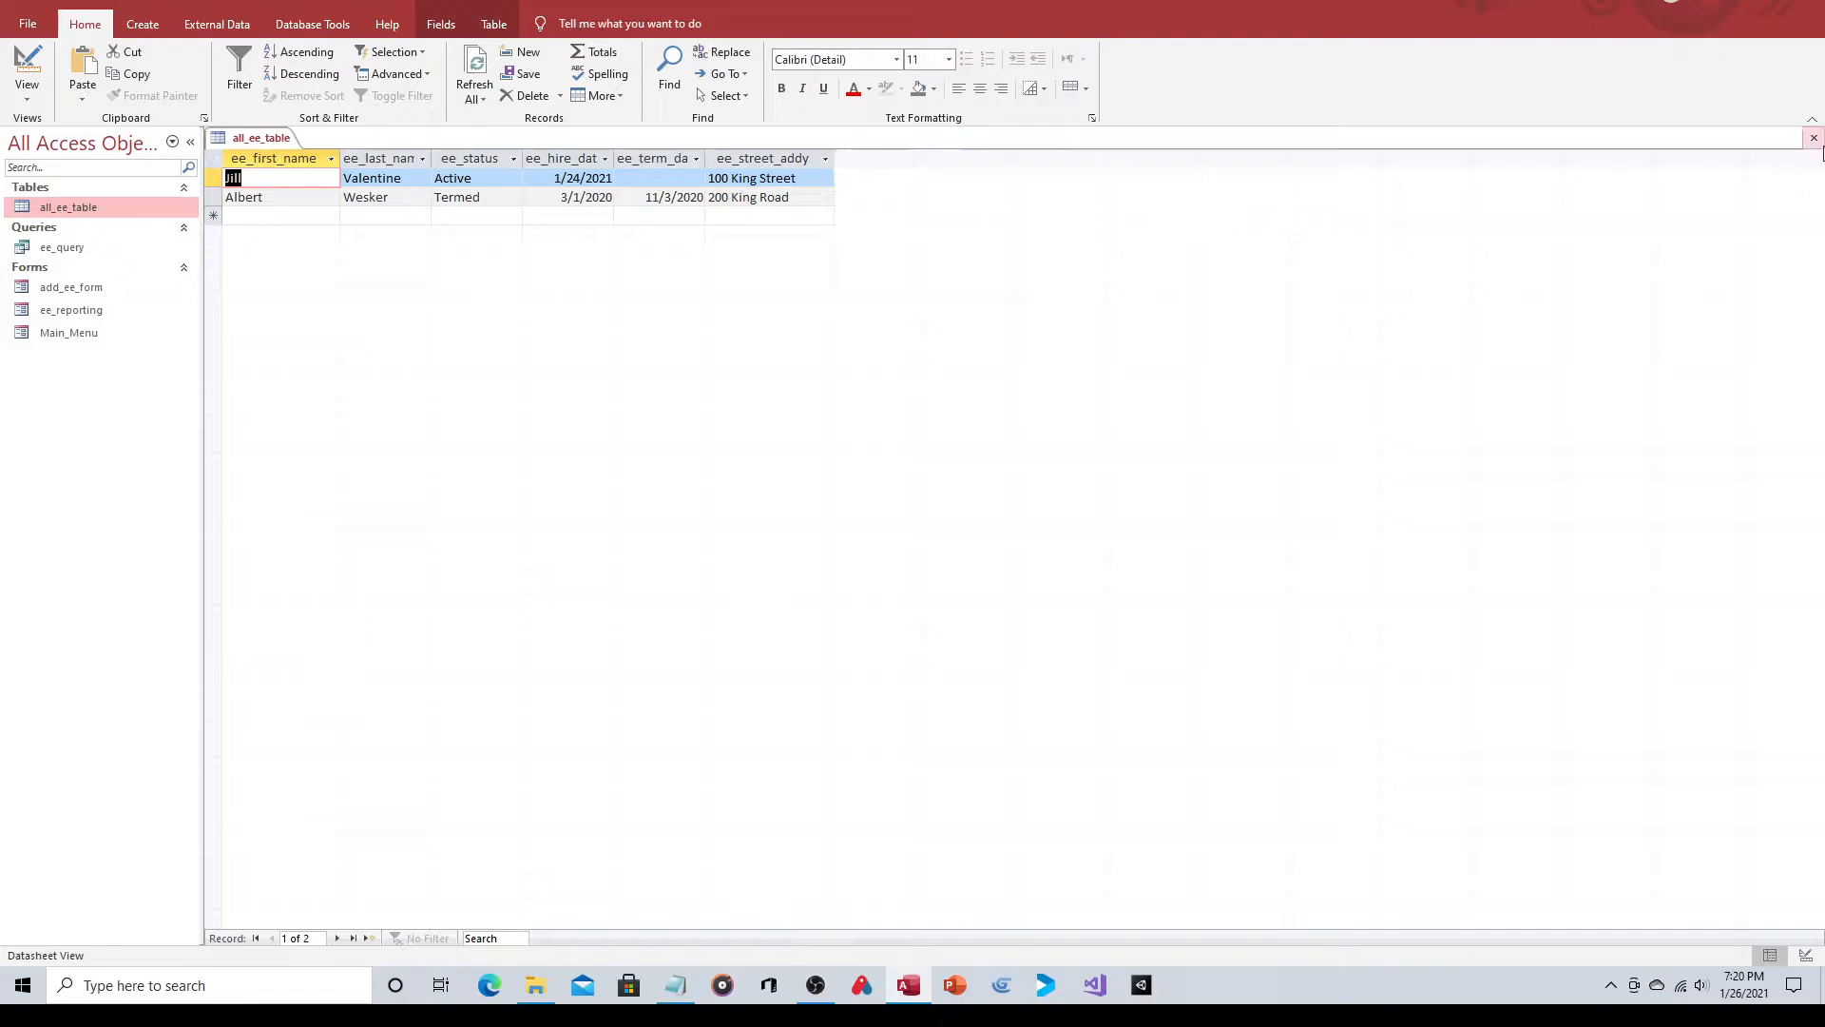
click(1813, 139)
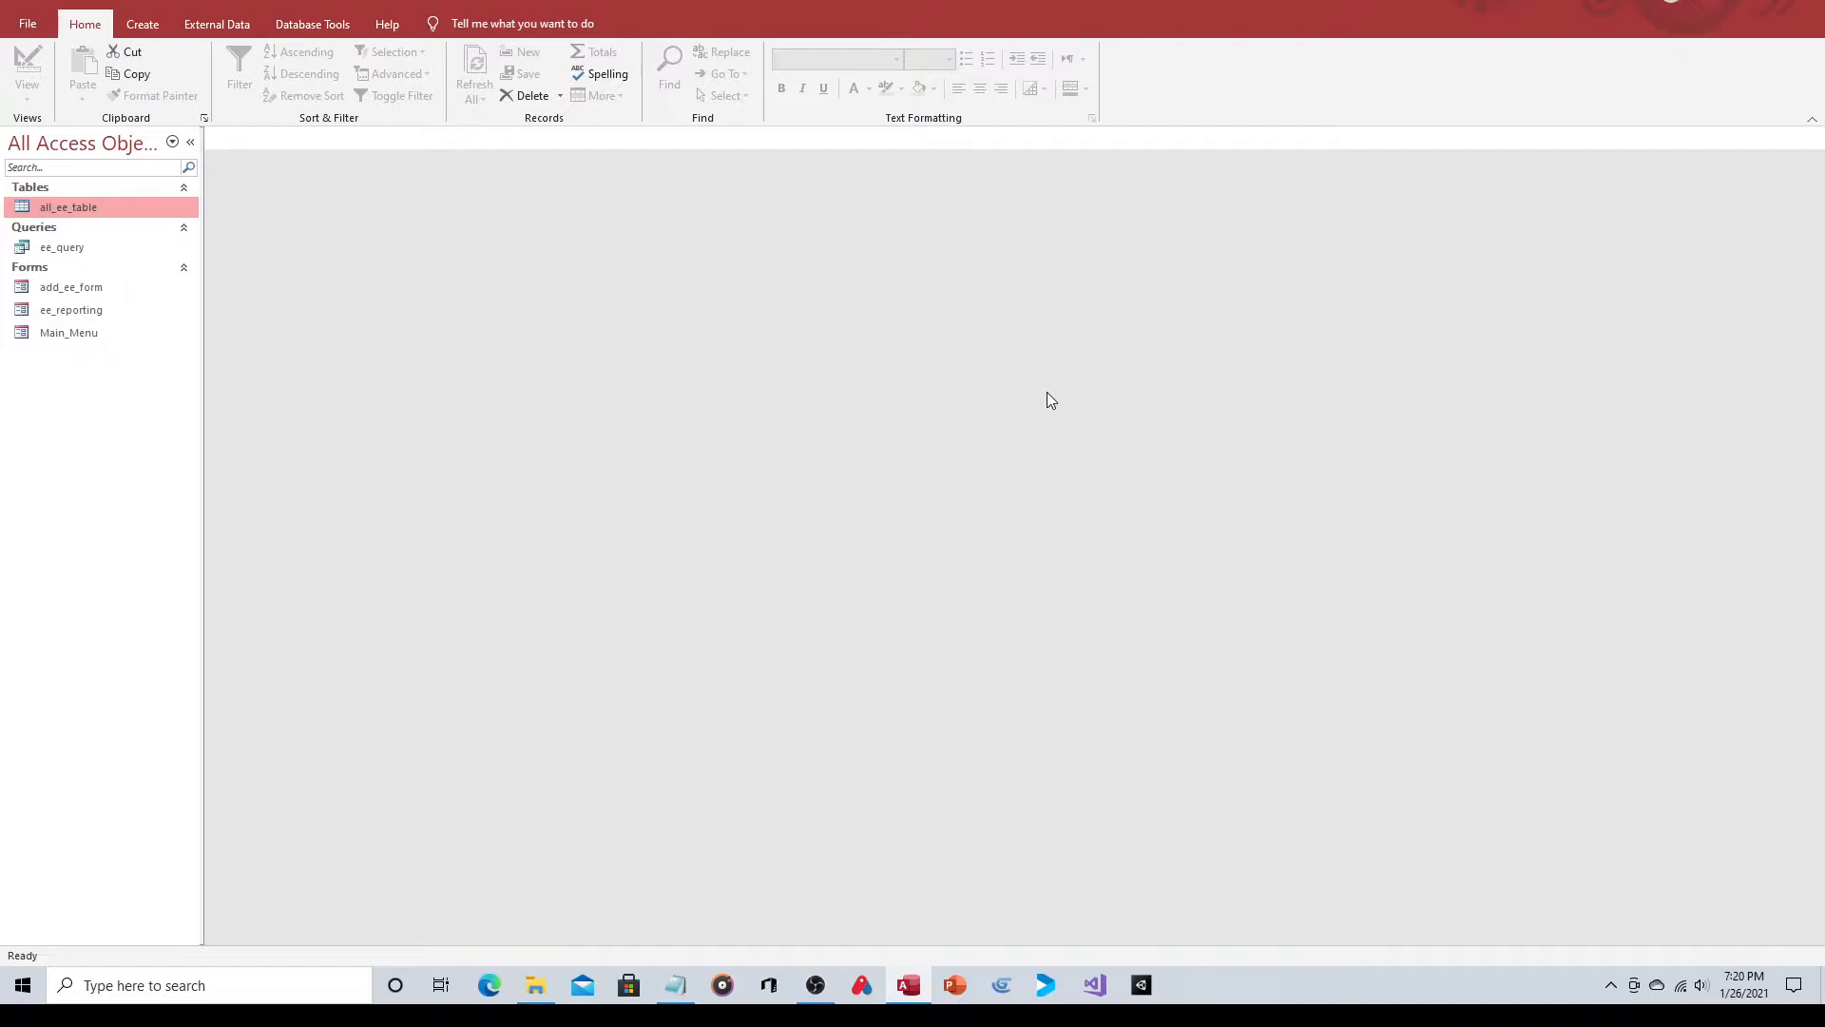
Compare the first-name field header in the ees.txt Notepad file with the matching column name in all_ee_table.
click(675, 989)
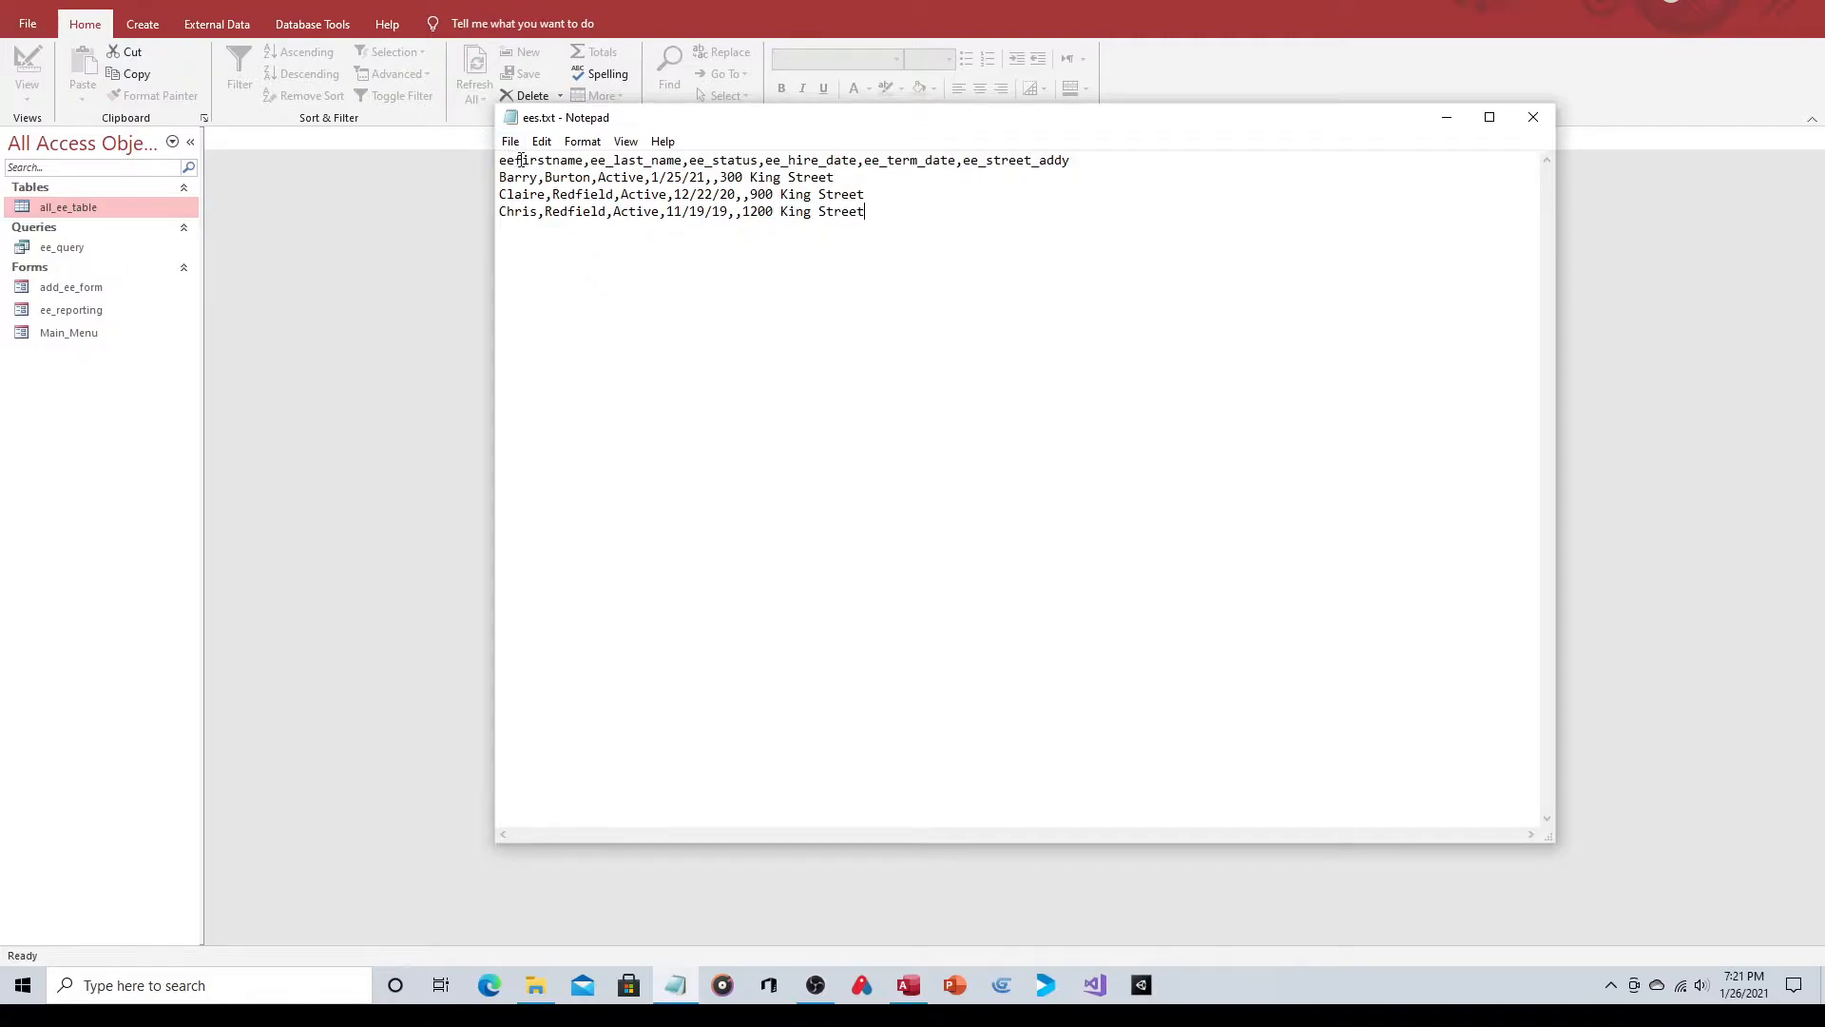
drag(498, 160, 584, 164)
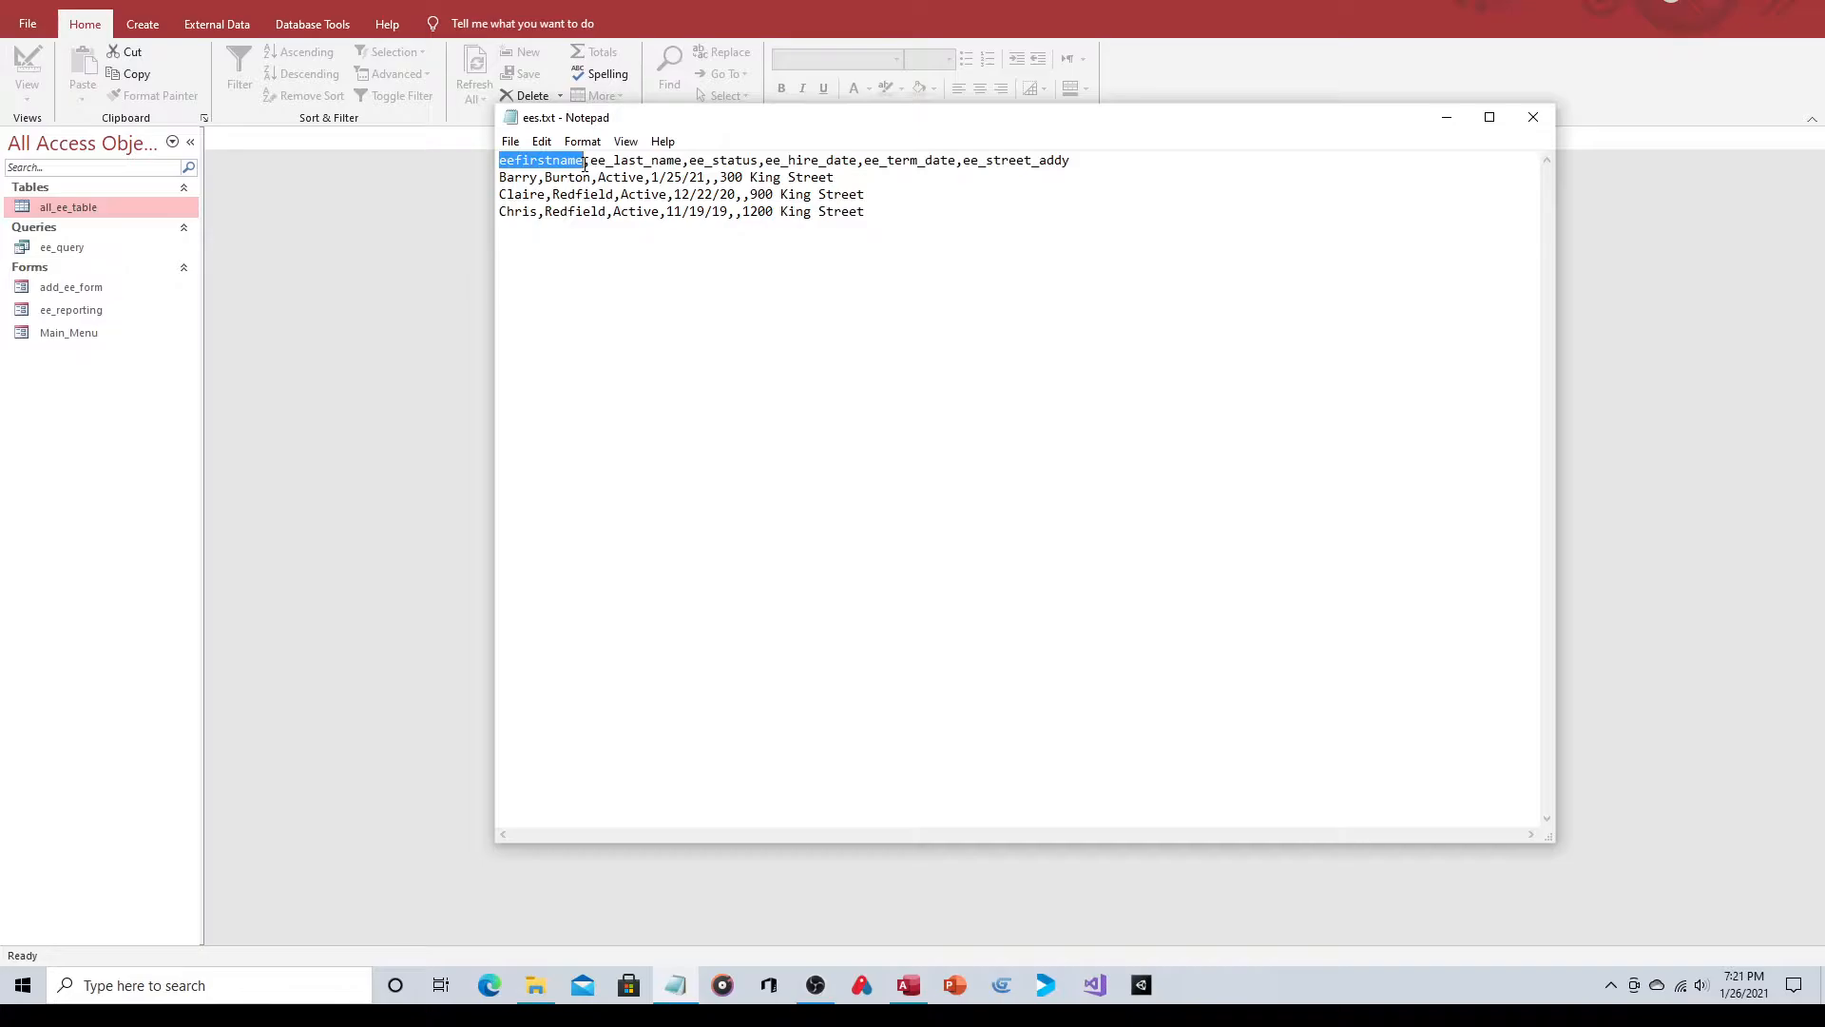
double_click(83, 203)
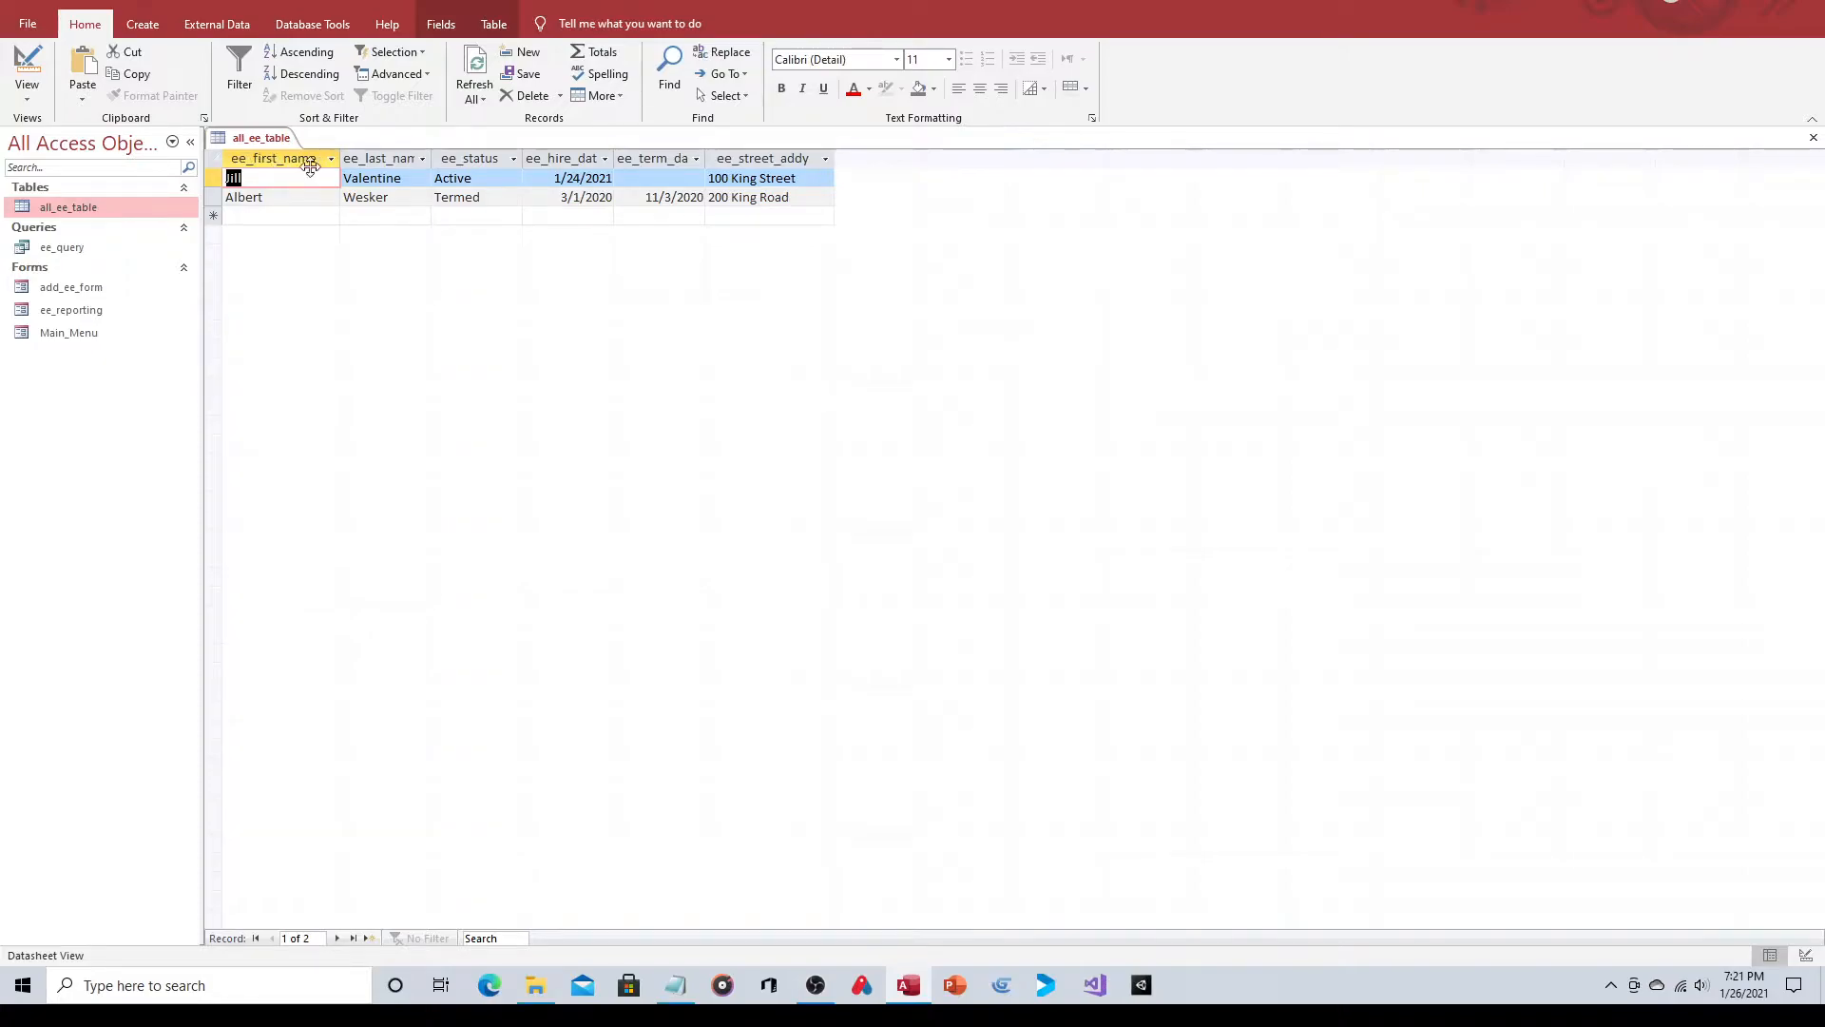
click(675, 984)
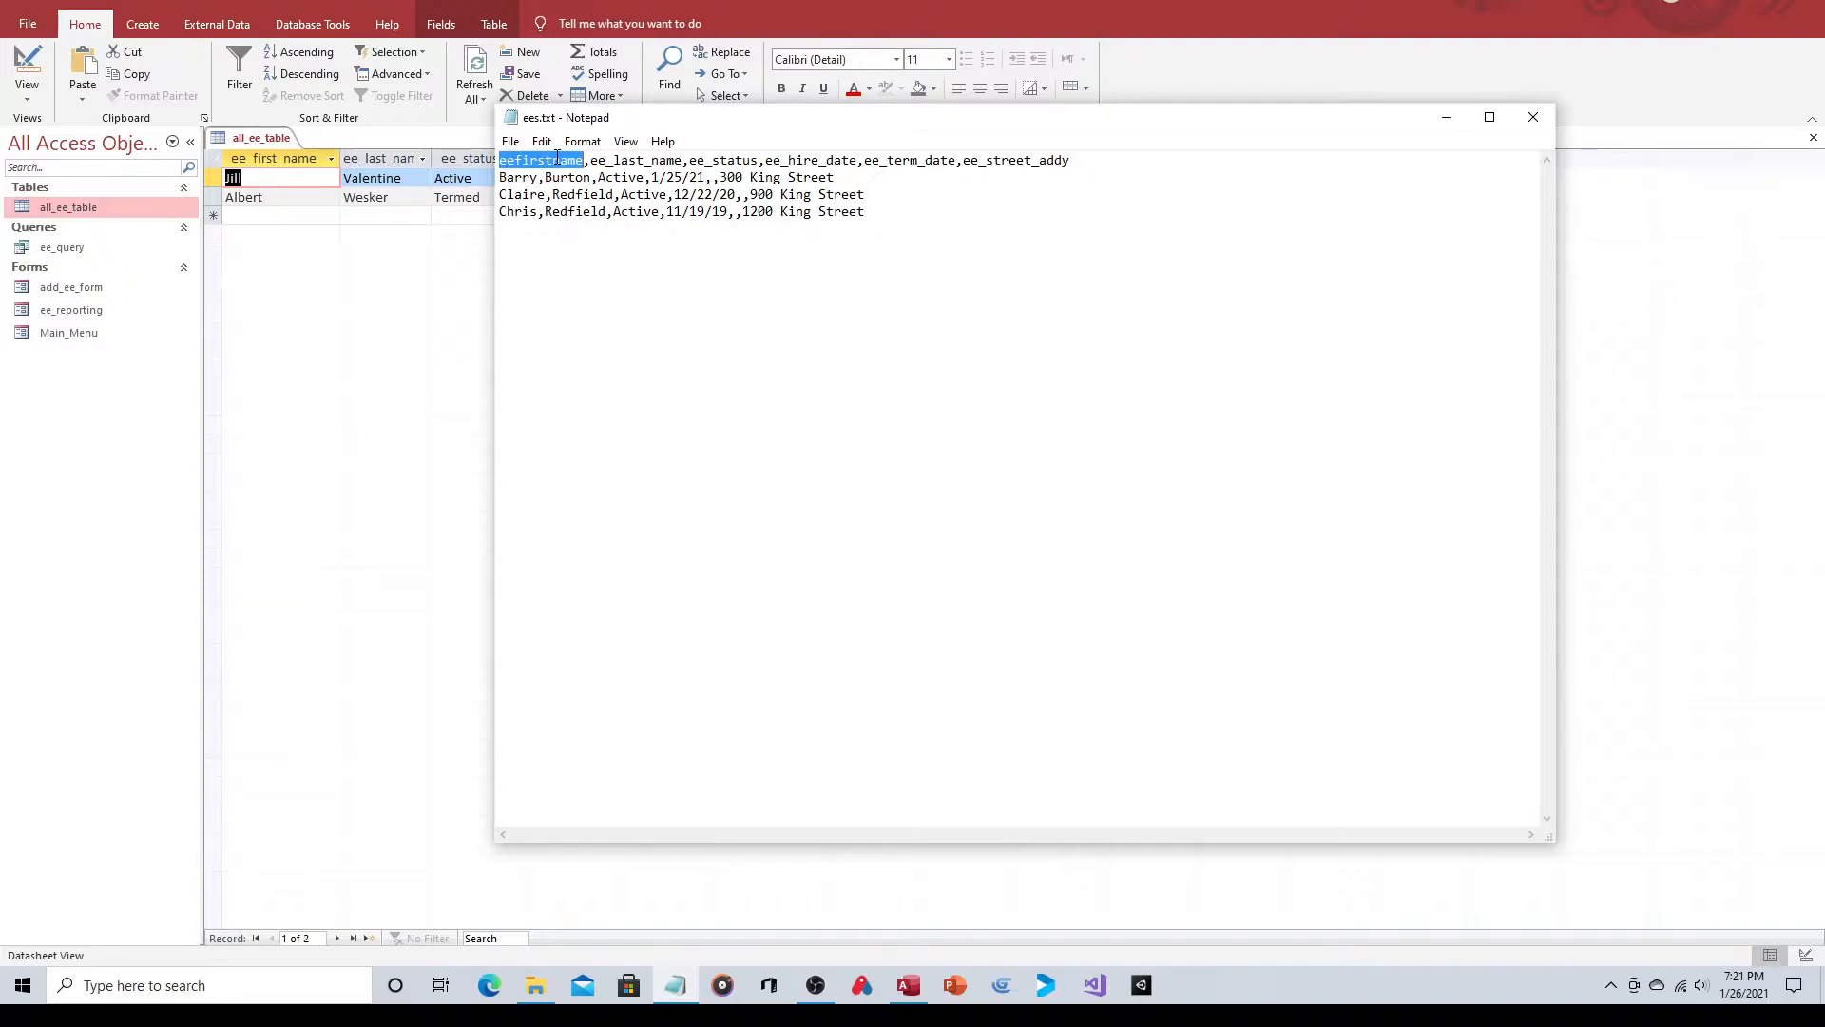
click(1413, 46)
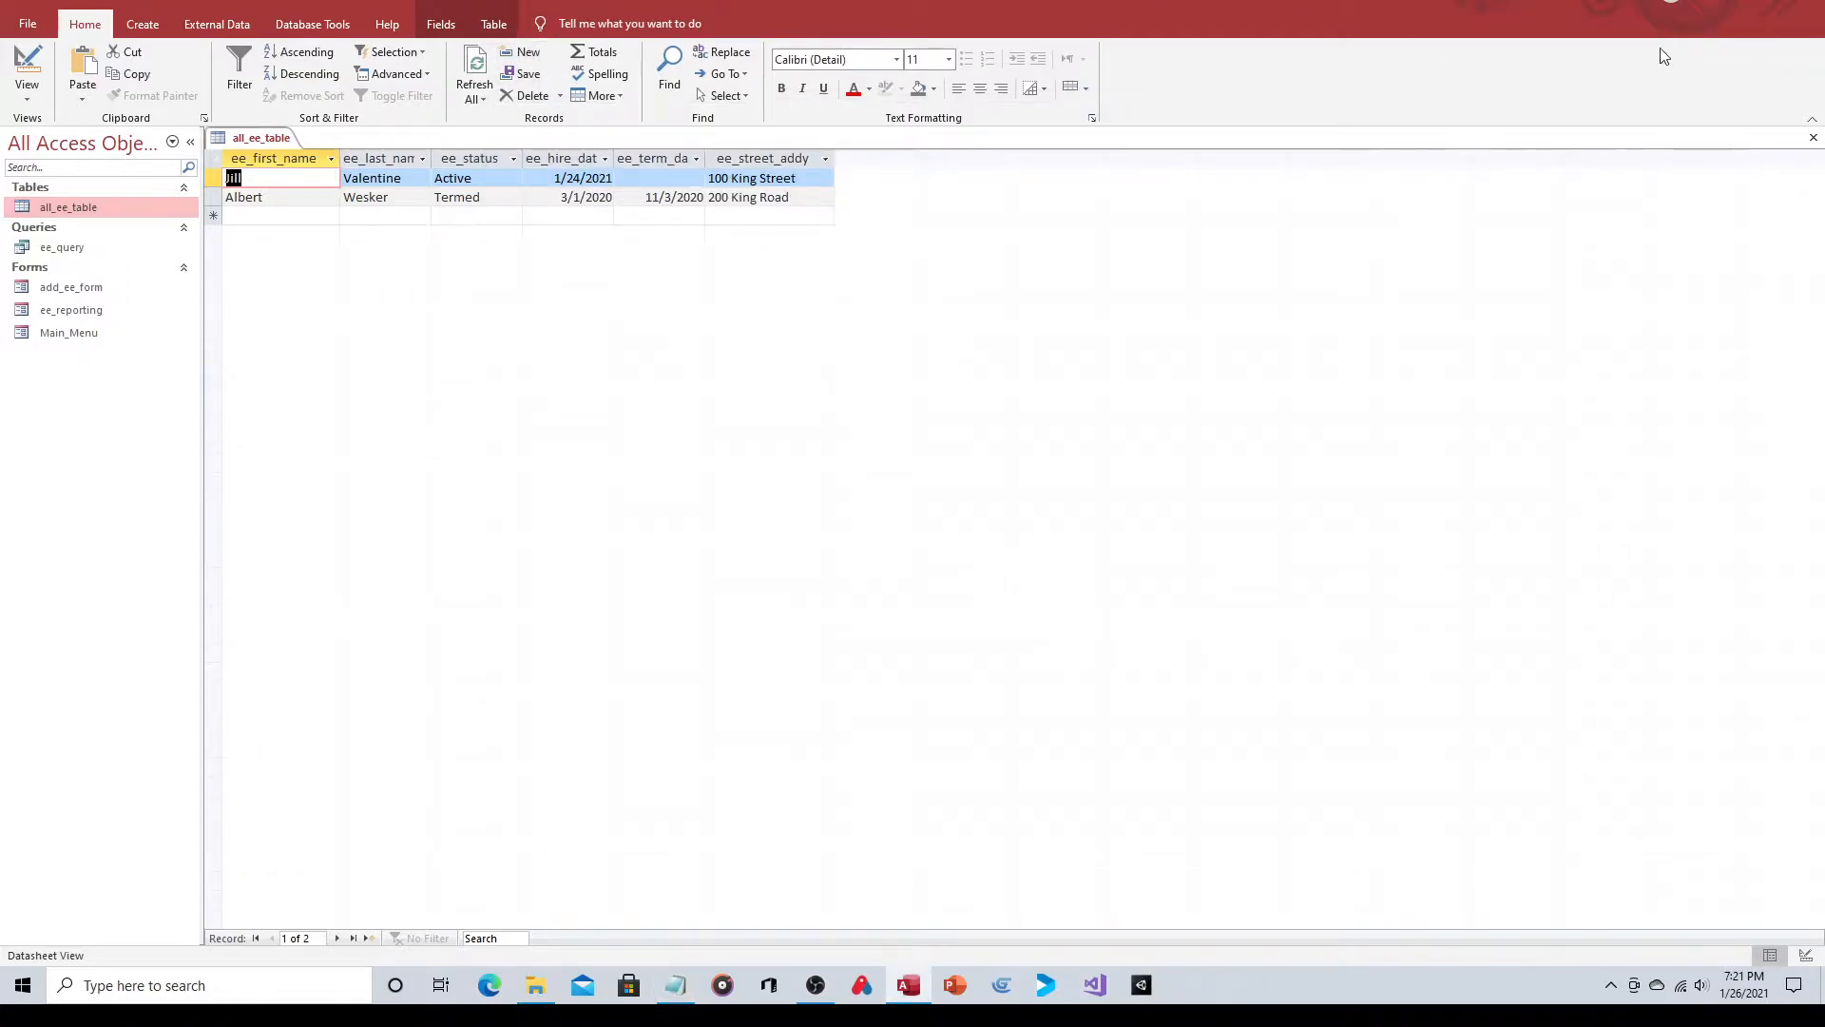
click(1812, 137)
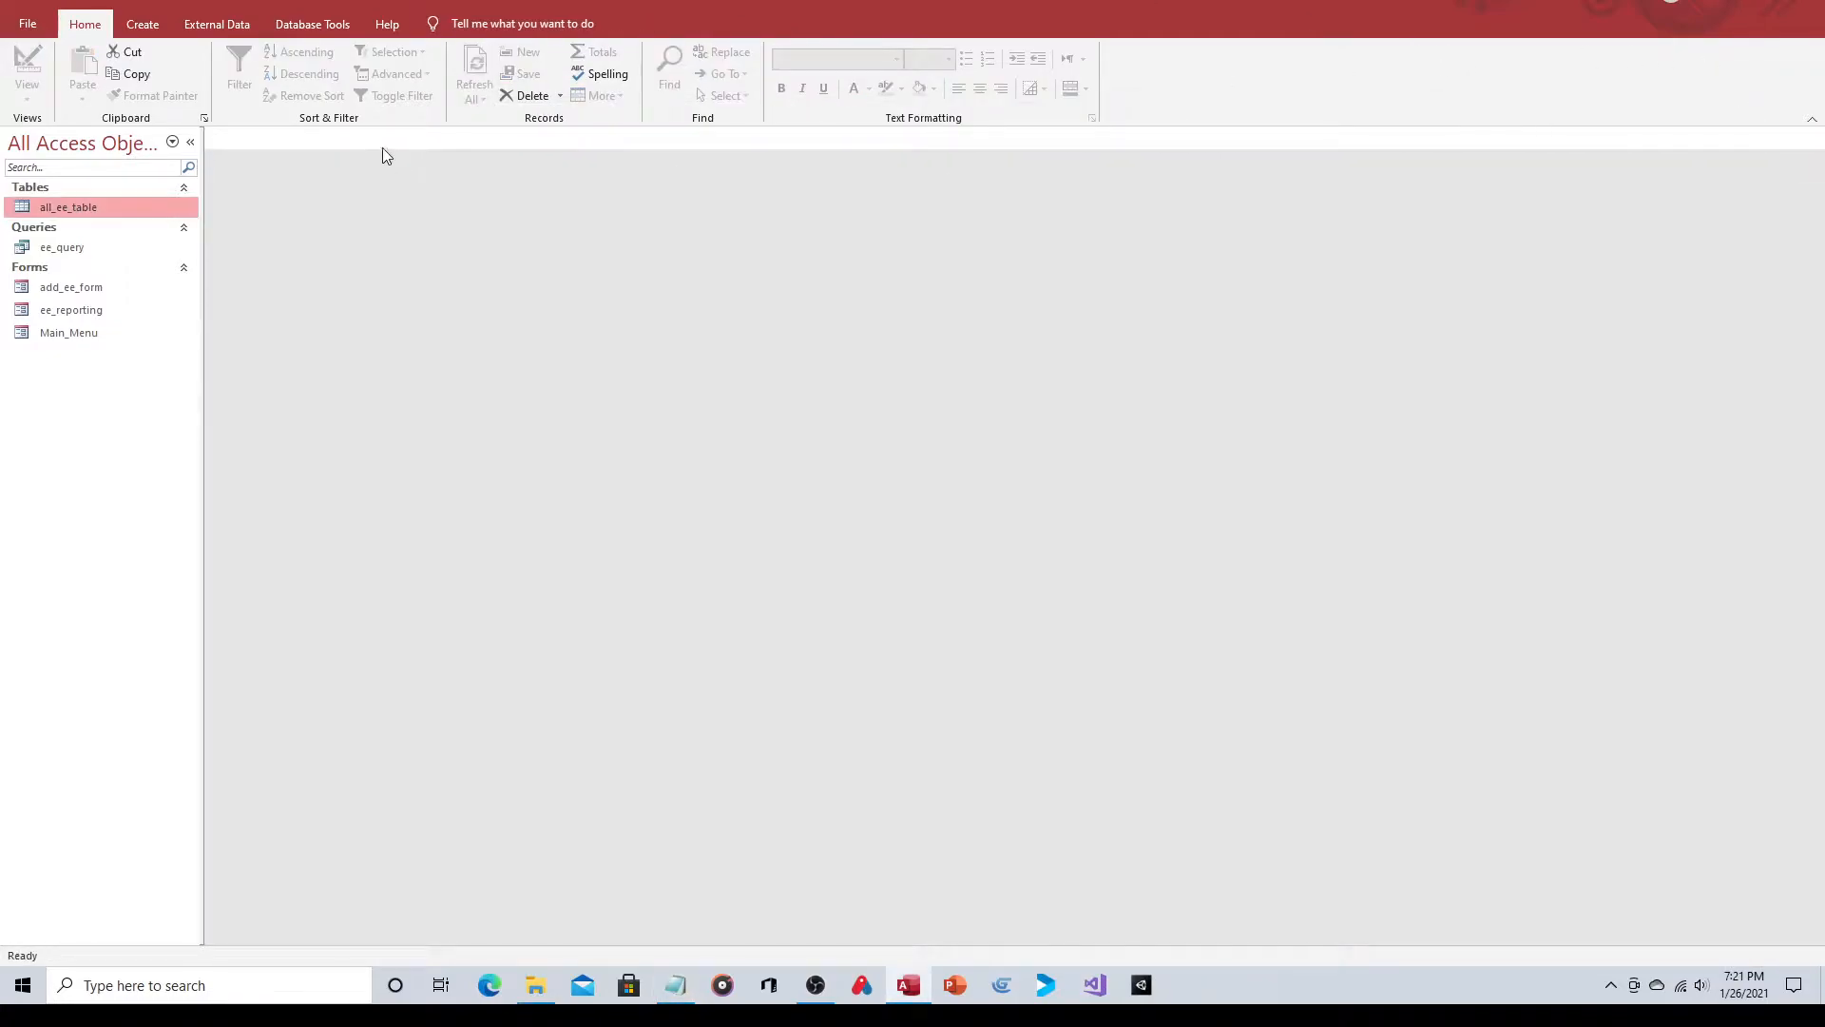
Start a text file import with ees.txt from the Desktop as the source, and check the file's contents in Notepad.
click(236, 29)
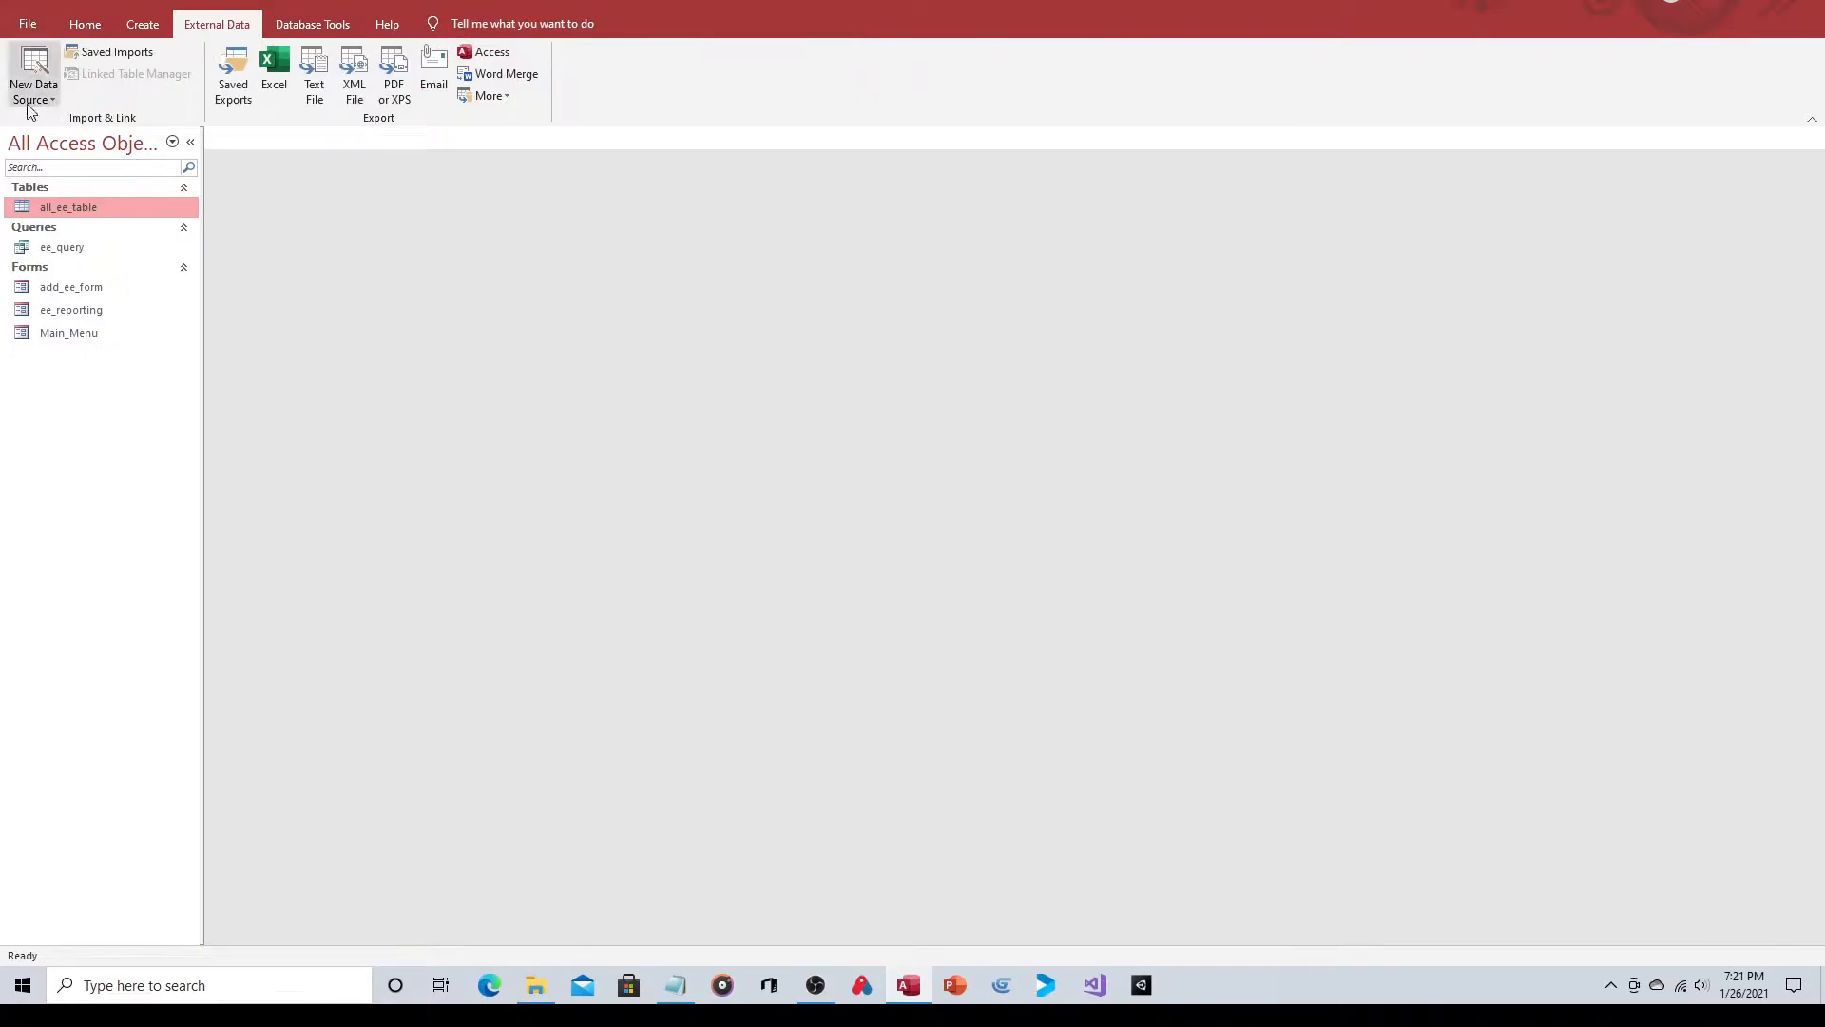
click(32, 107)
mouse_move(62, 134)
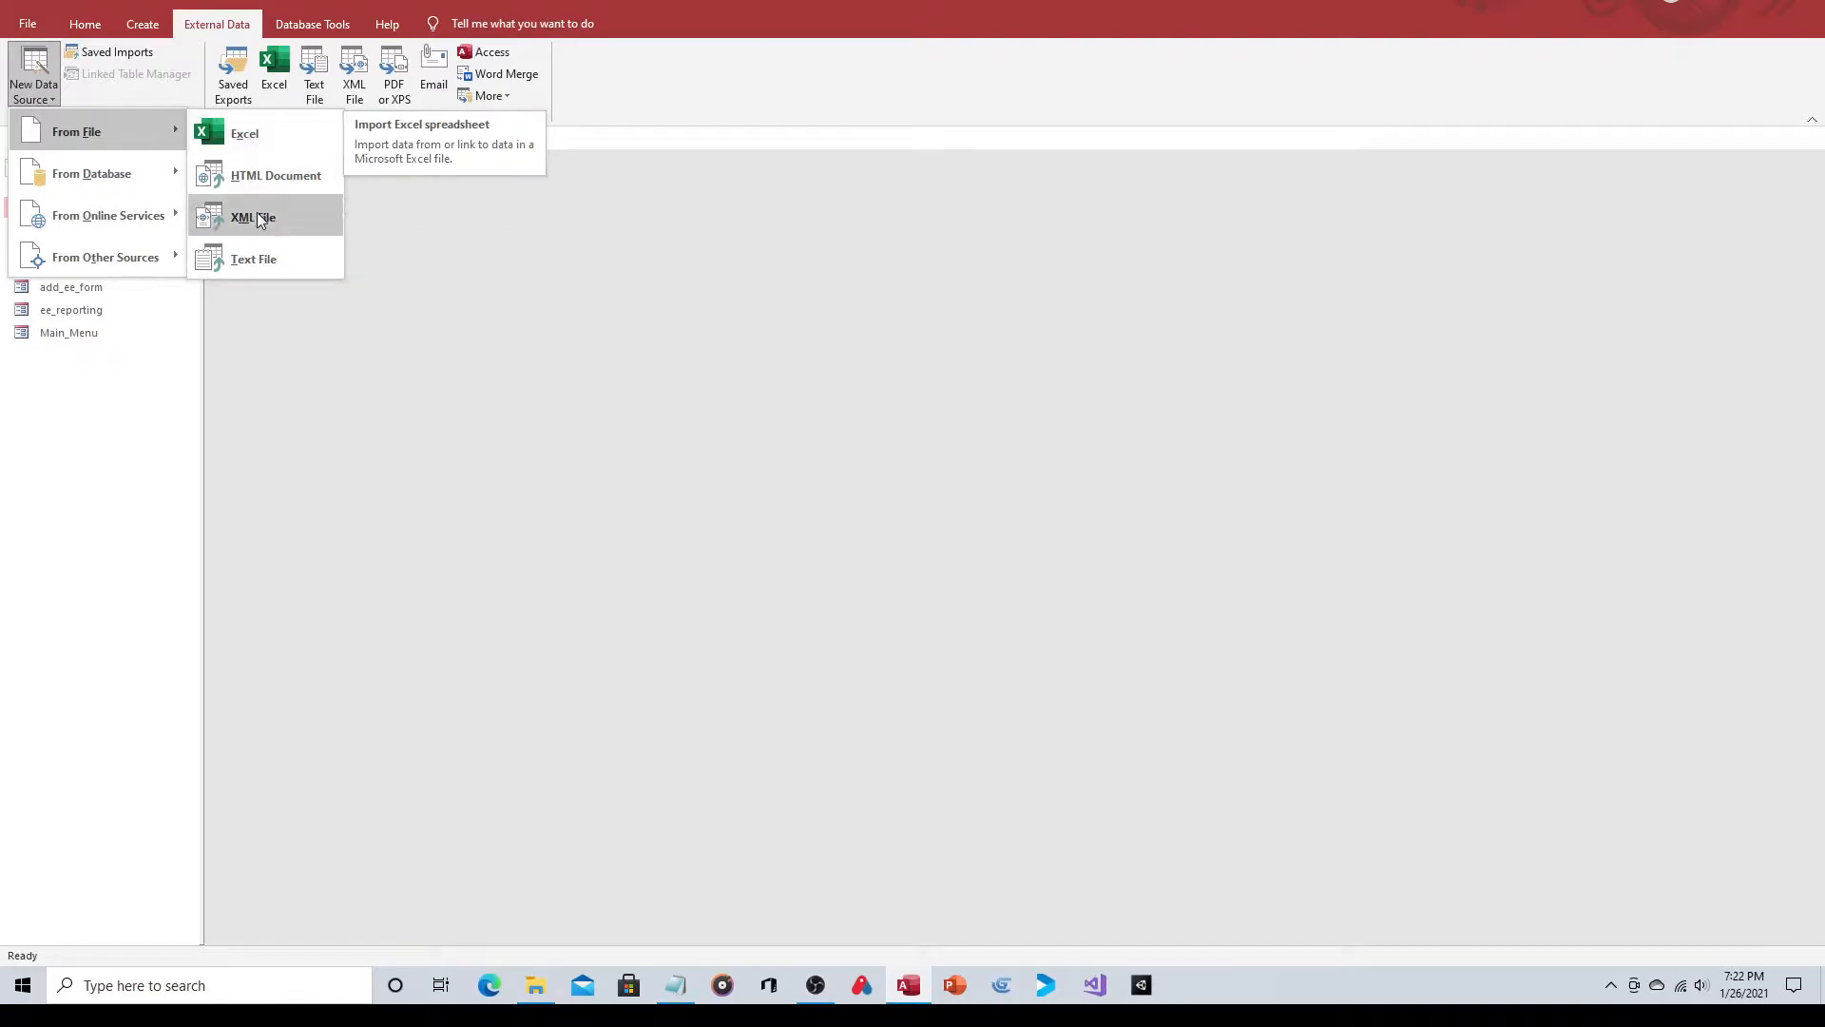
click(253, 261)
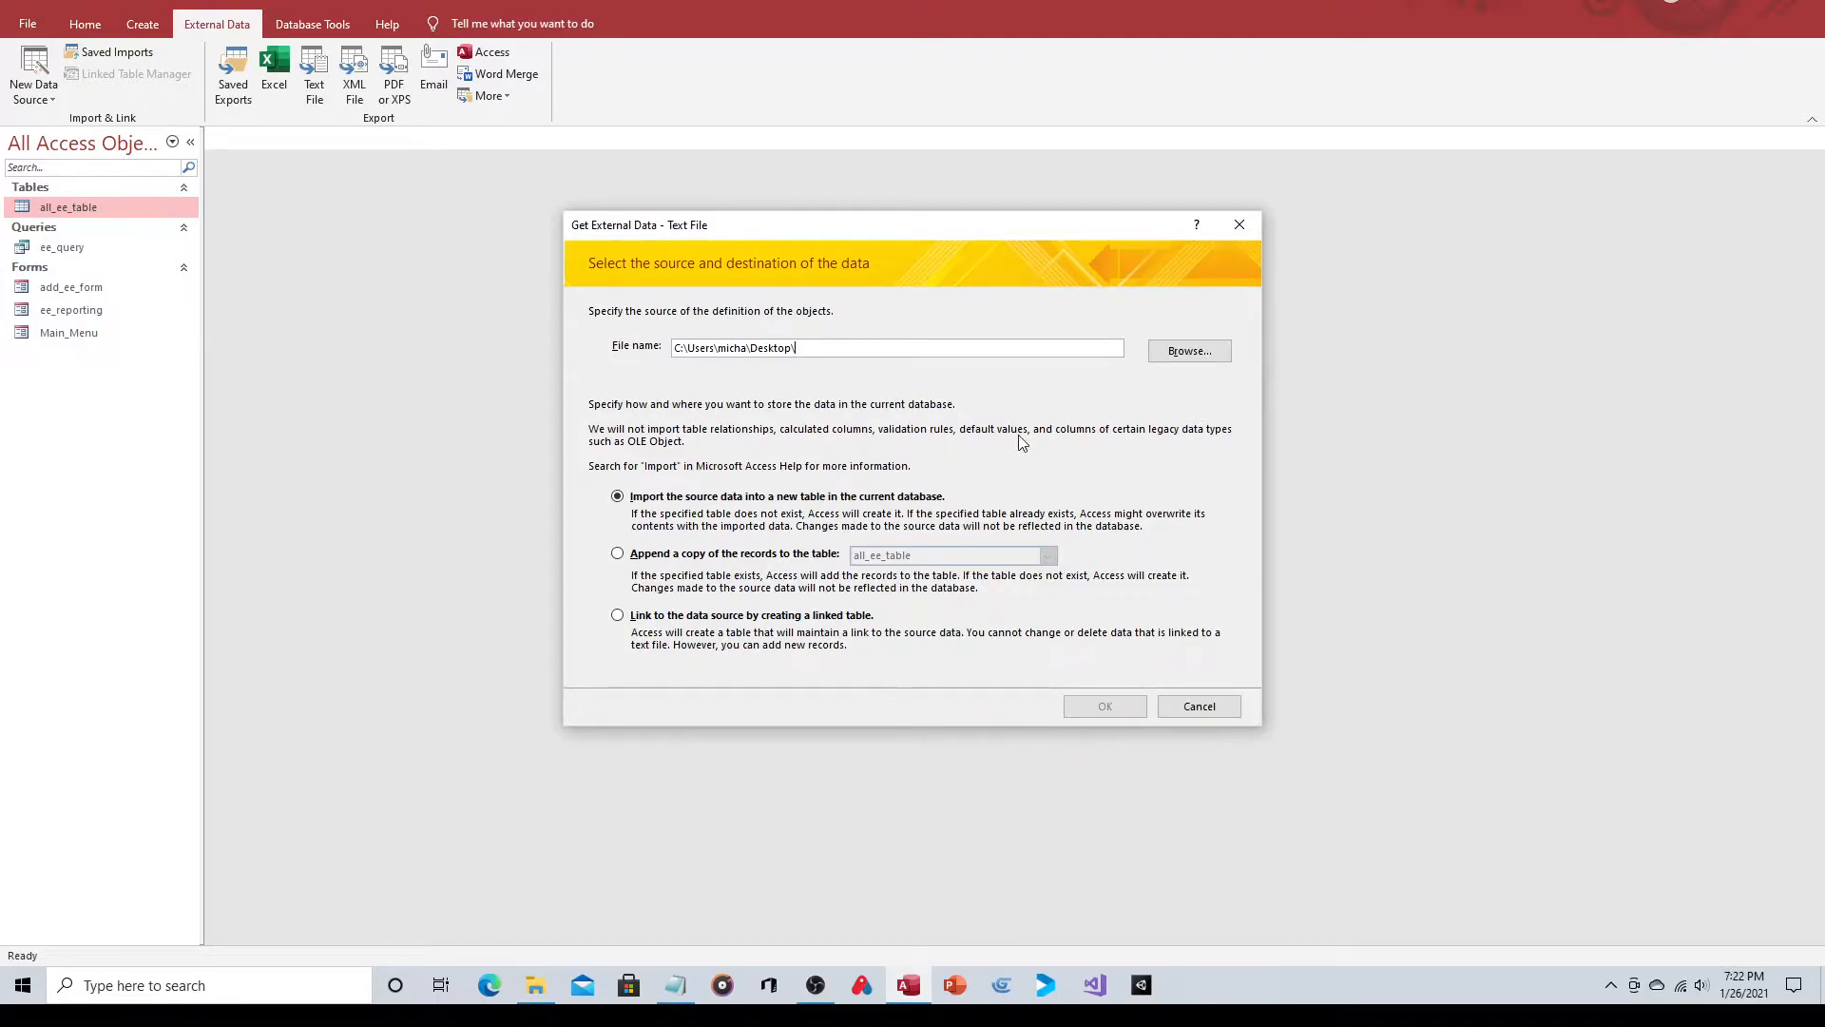
text(ees.txt)
key(Tab)
click(675, 985)
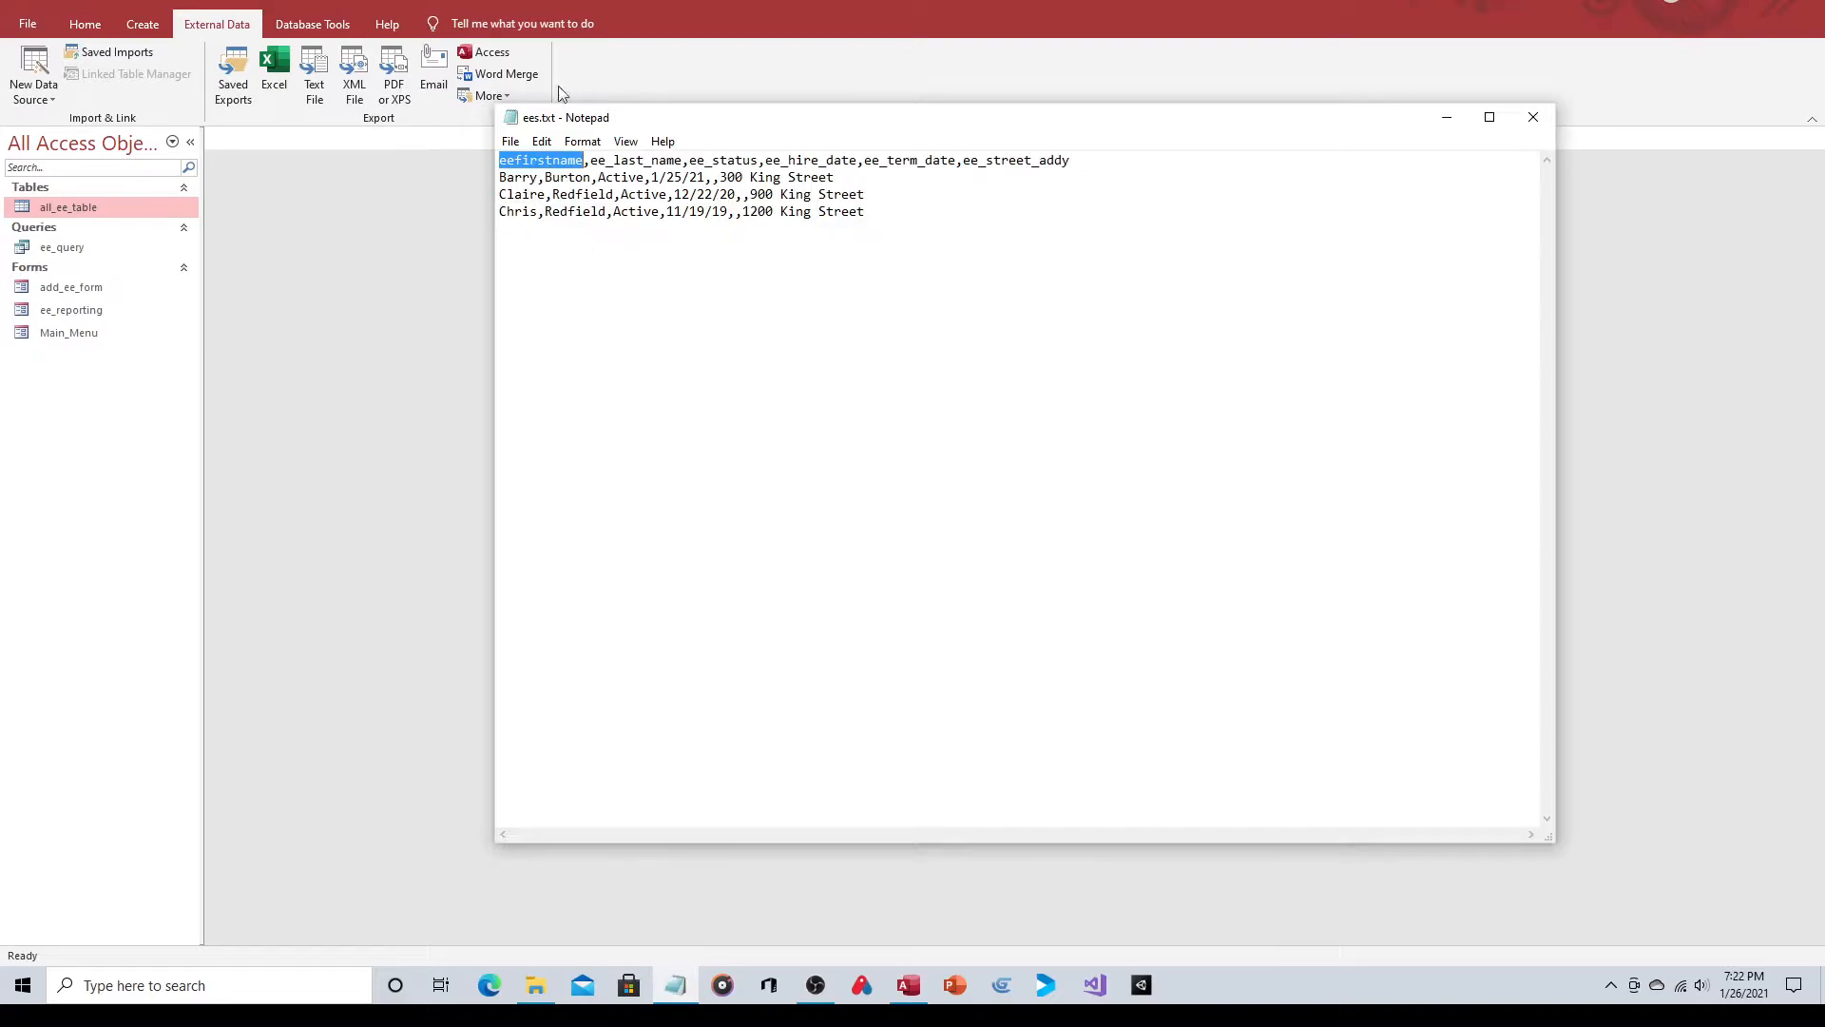
click(1447, 119)
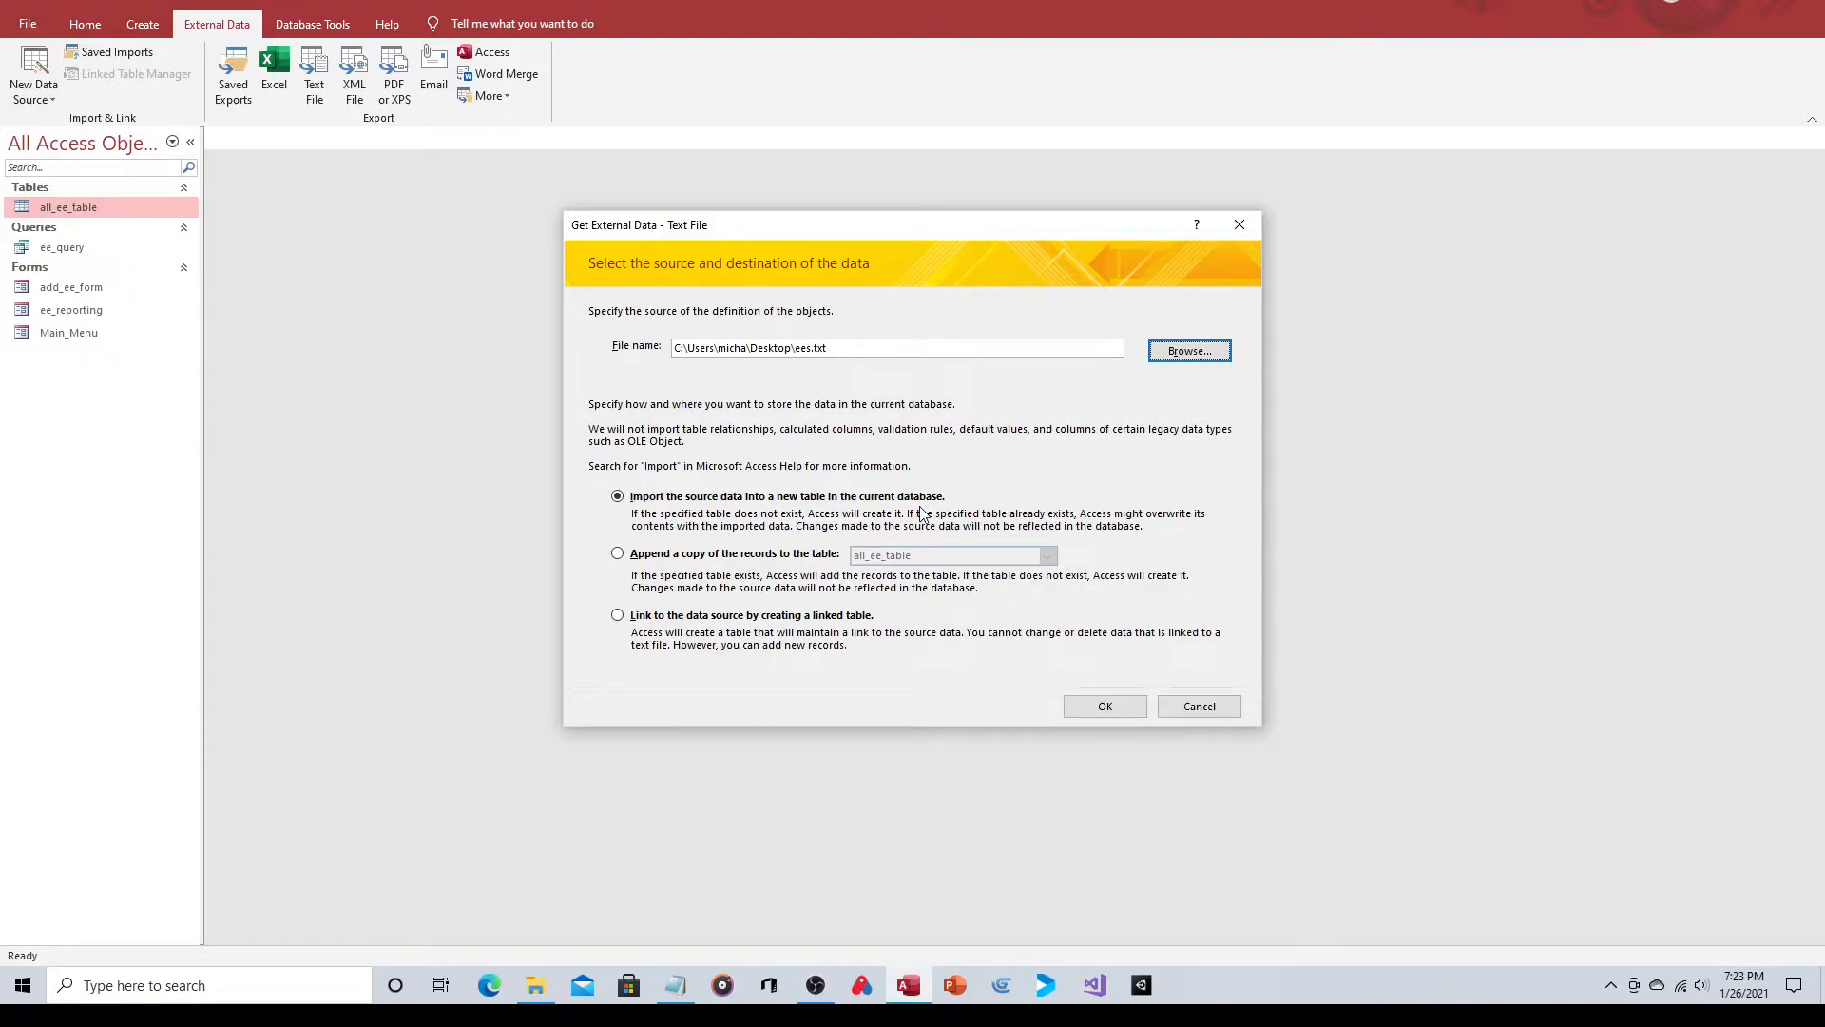
Append the records to all_ee_table as comma-delimited data, with the first row containing field names.
click(618, 555)
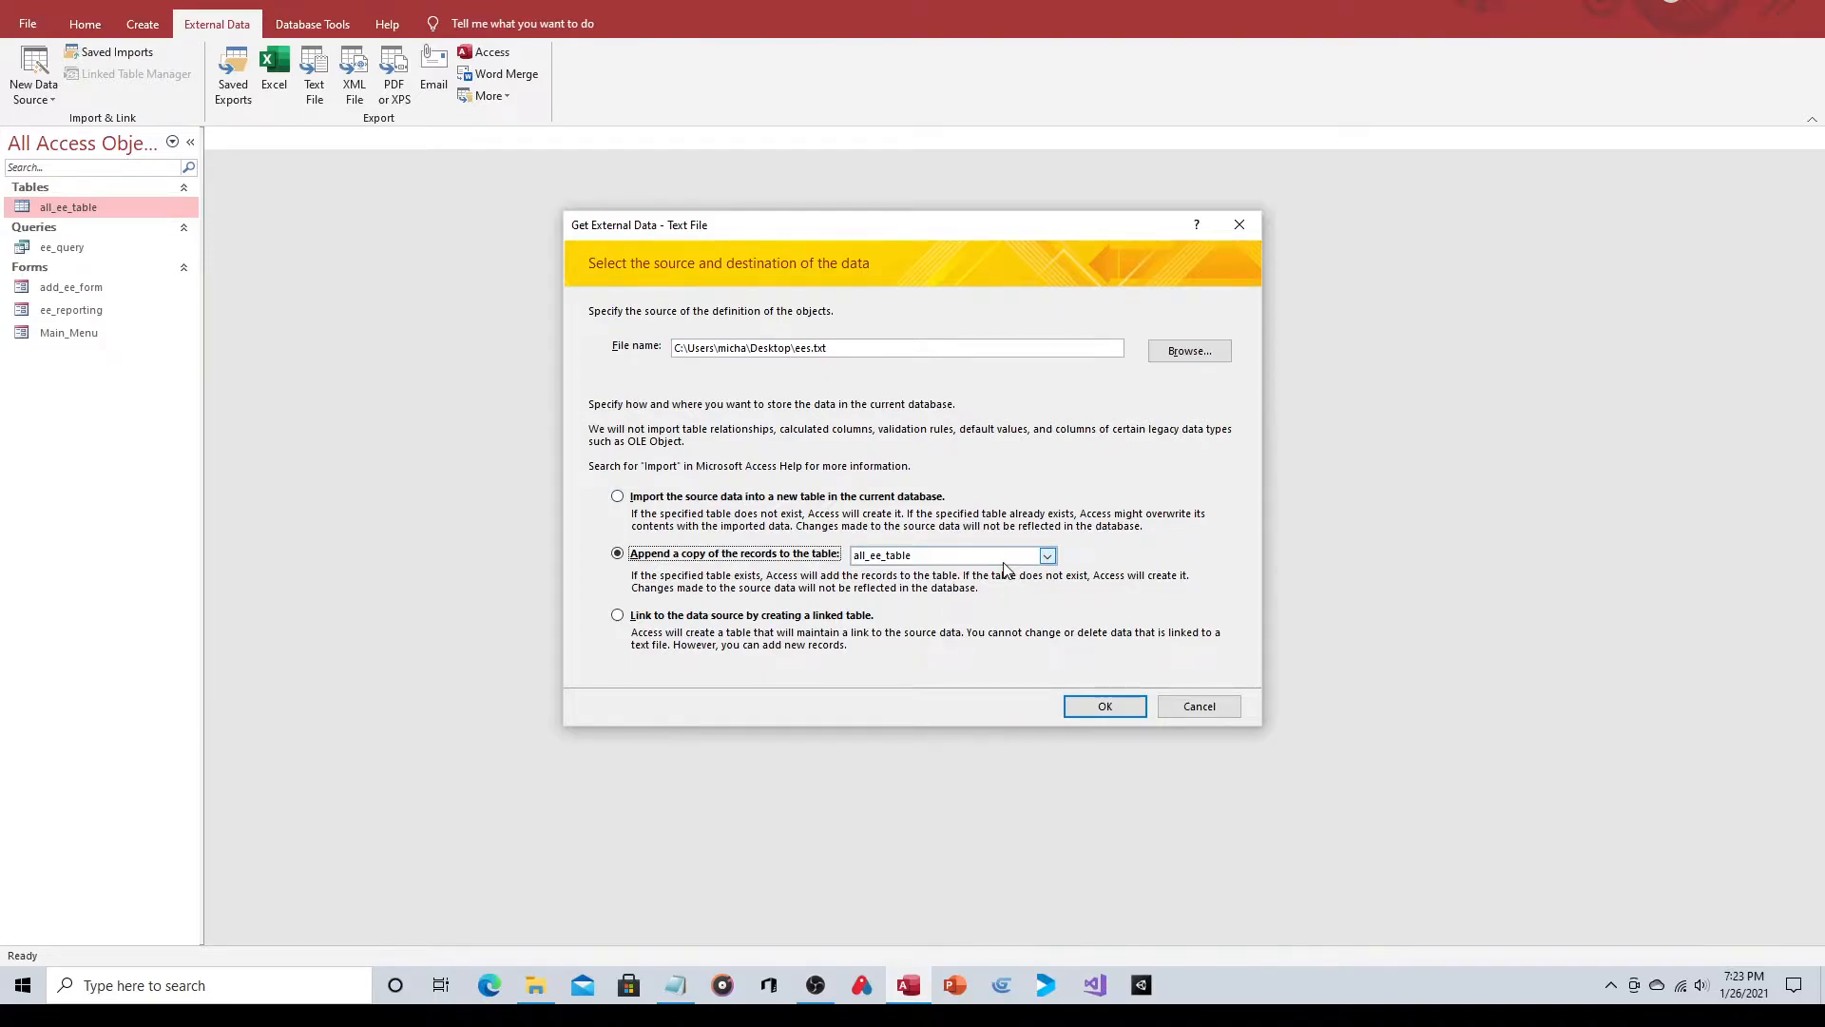
click(1103, 708)
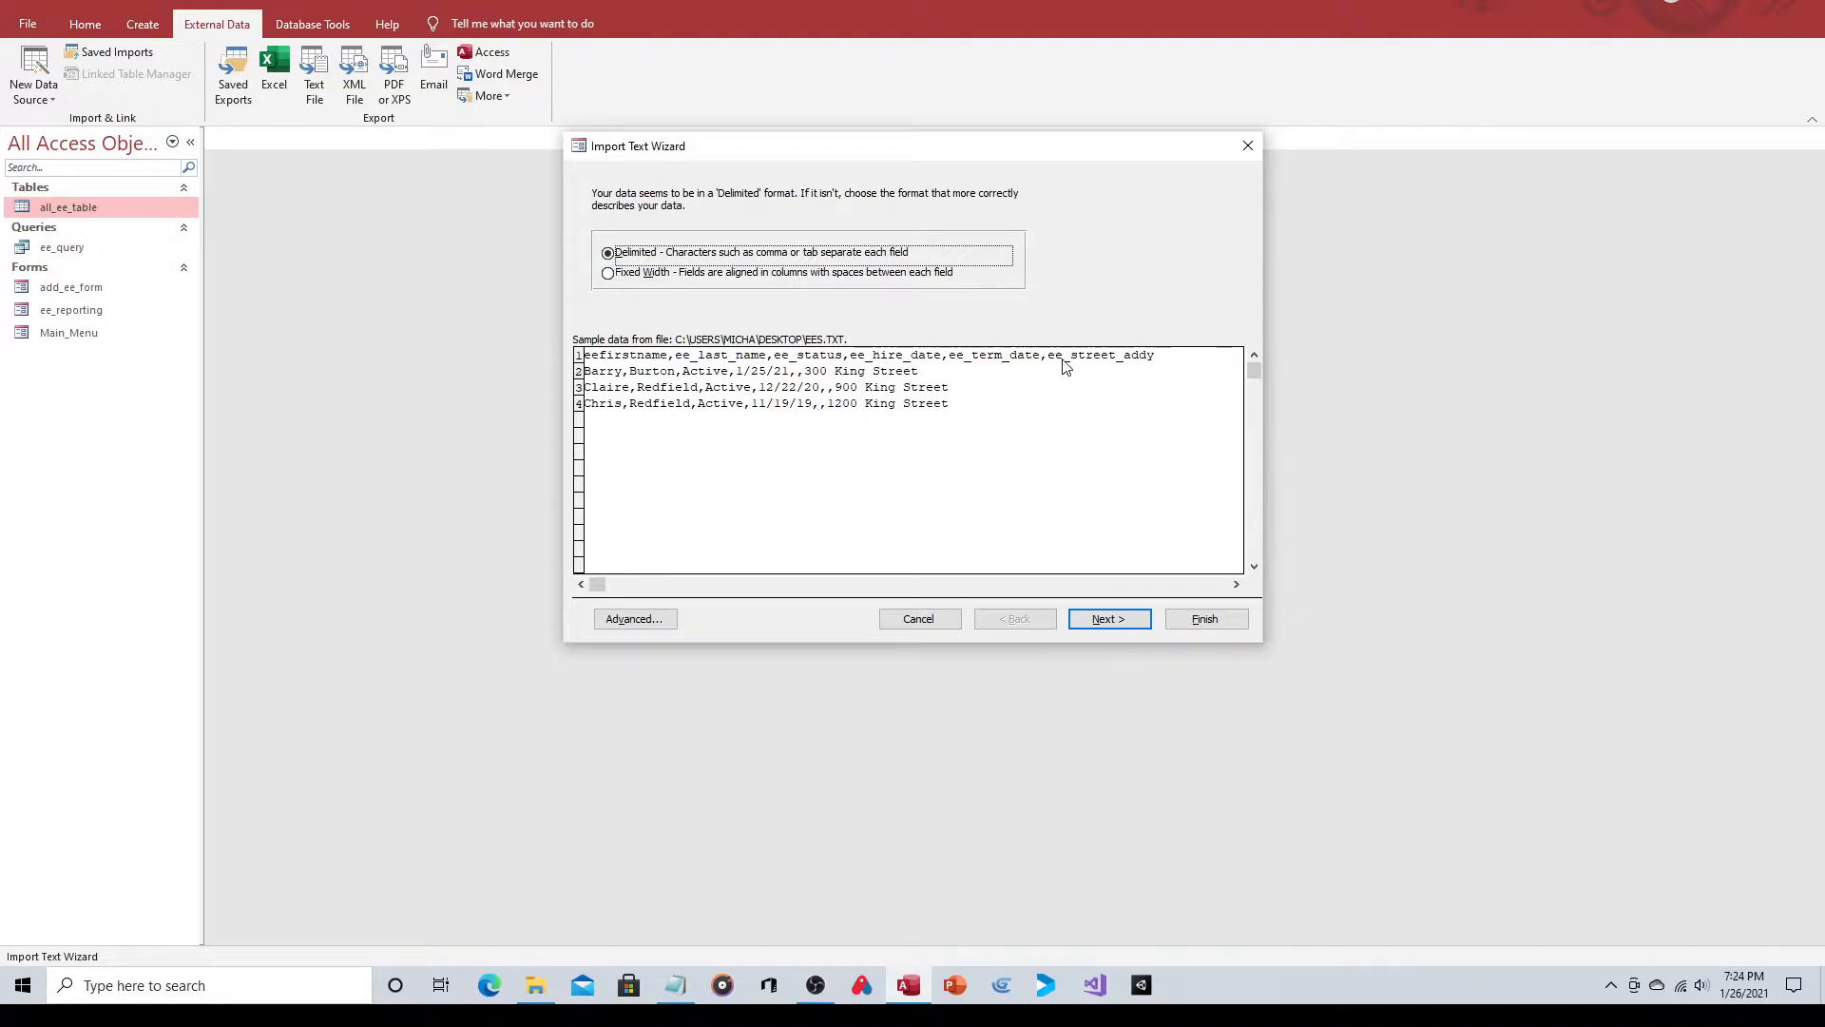
click(1130, 626)
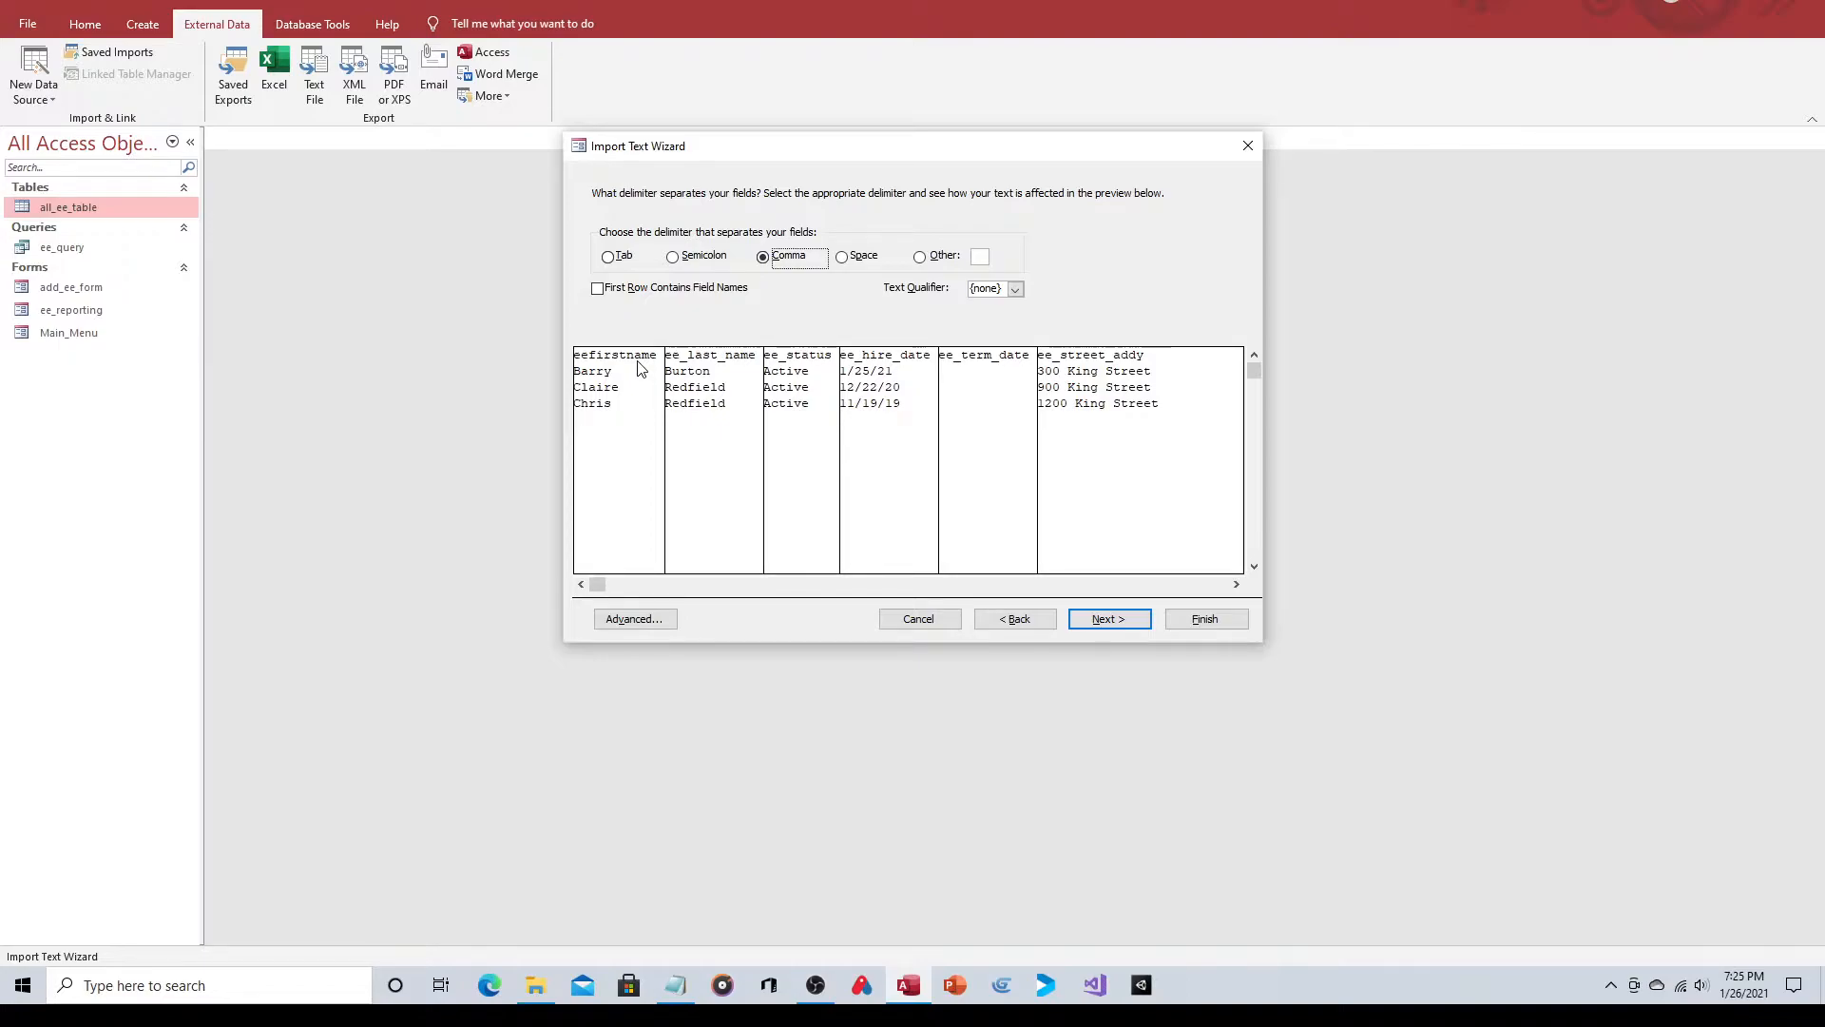
click(597, 288)
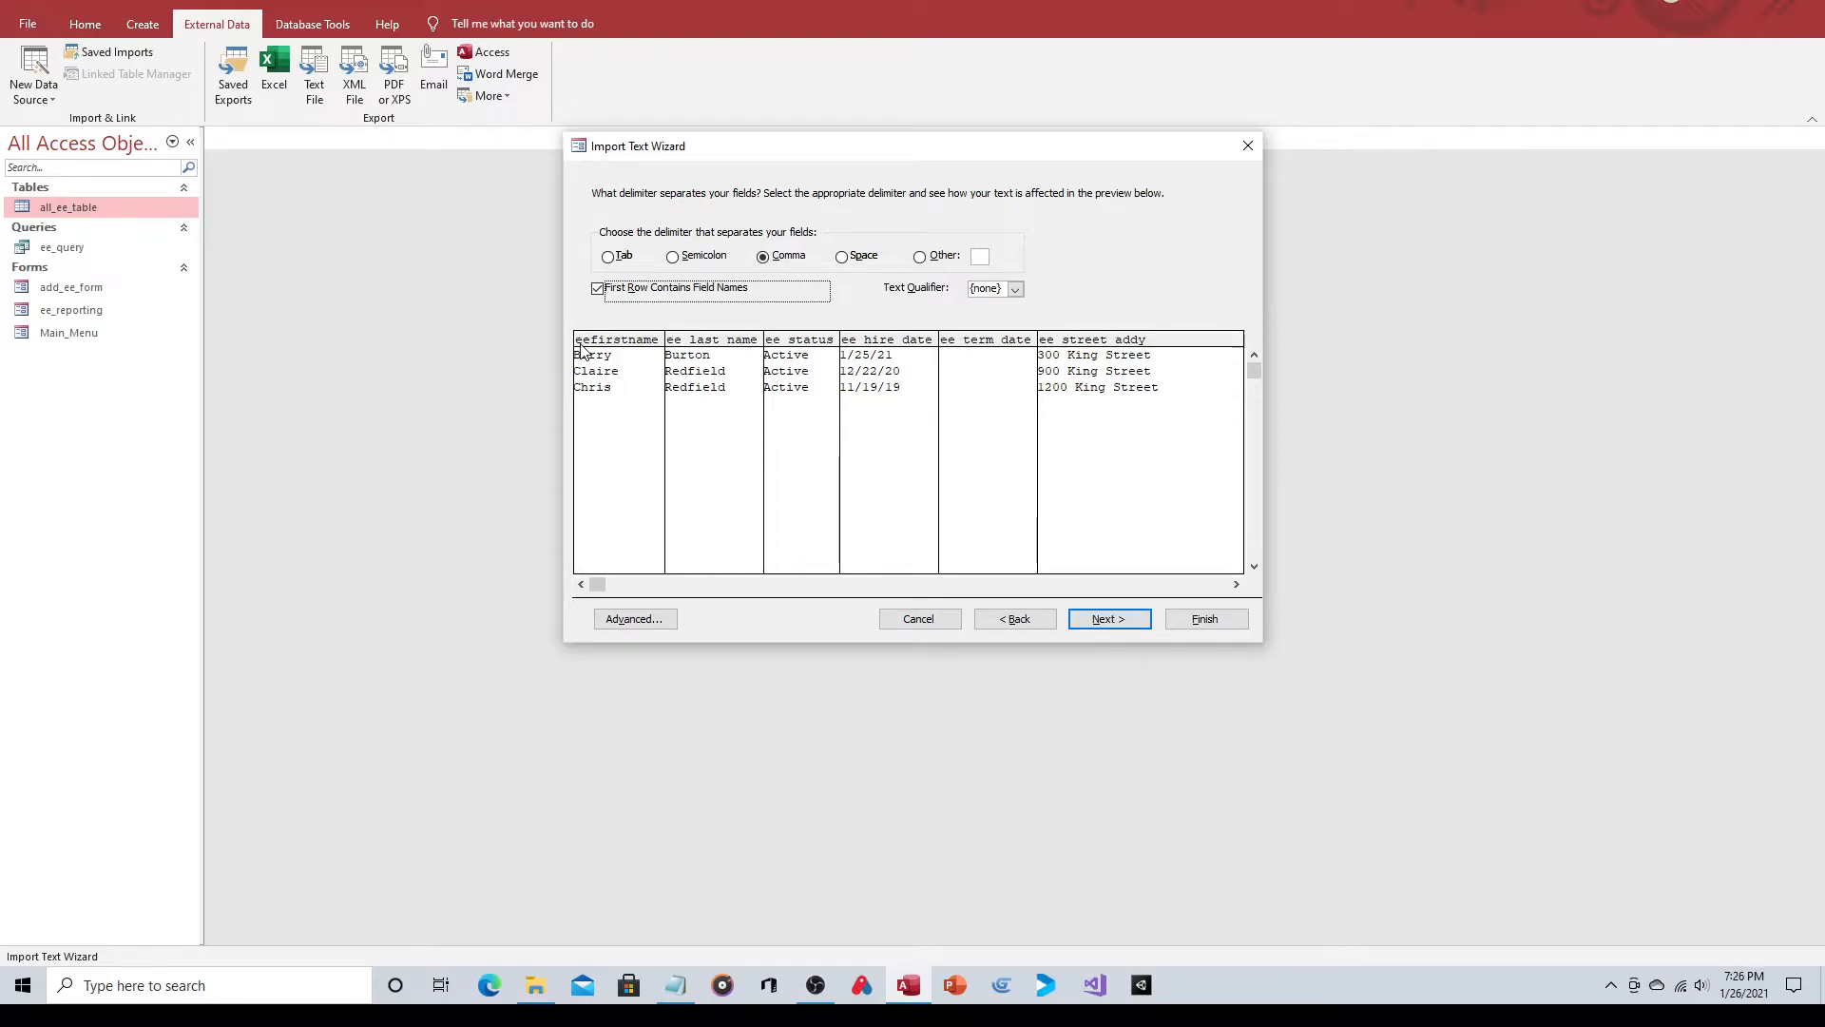
Rename the eefirstname field to ee_first_name in the advanced import specification.
click(647, 622)
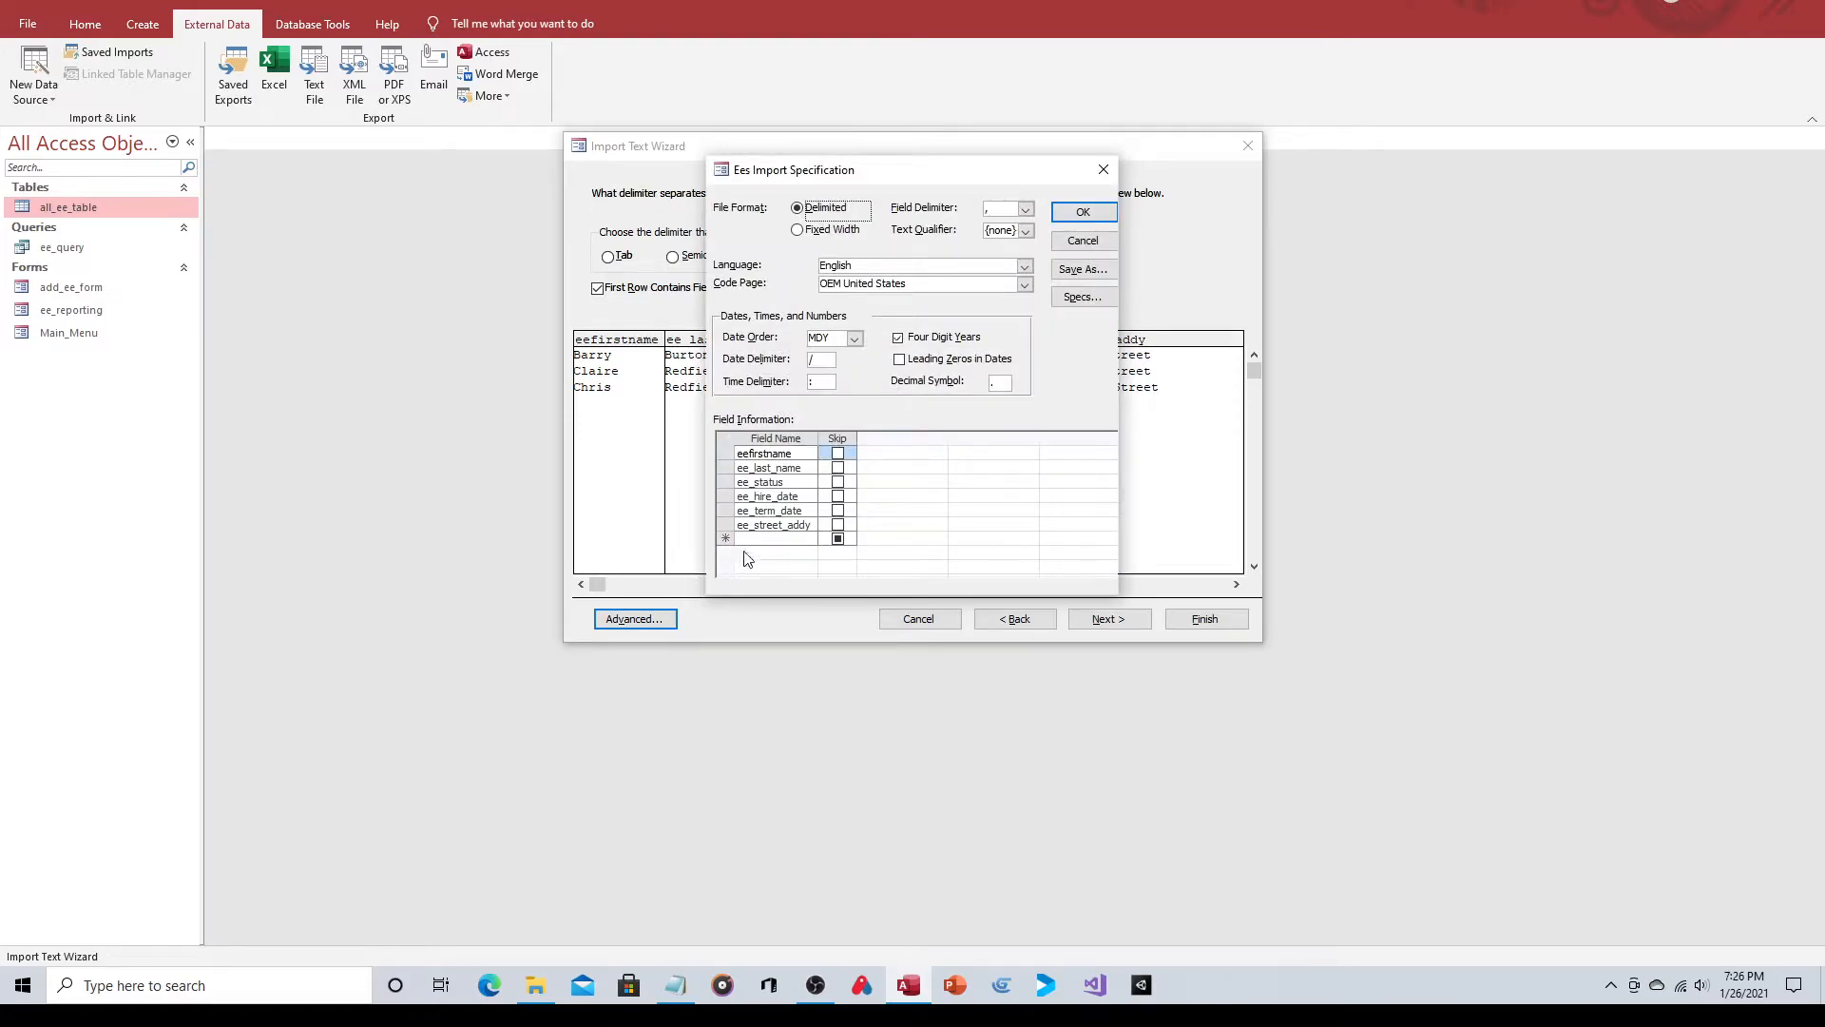
click(751, 453)
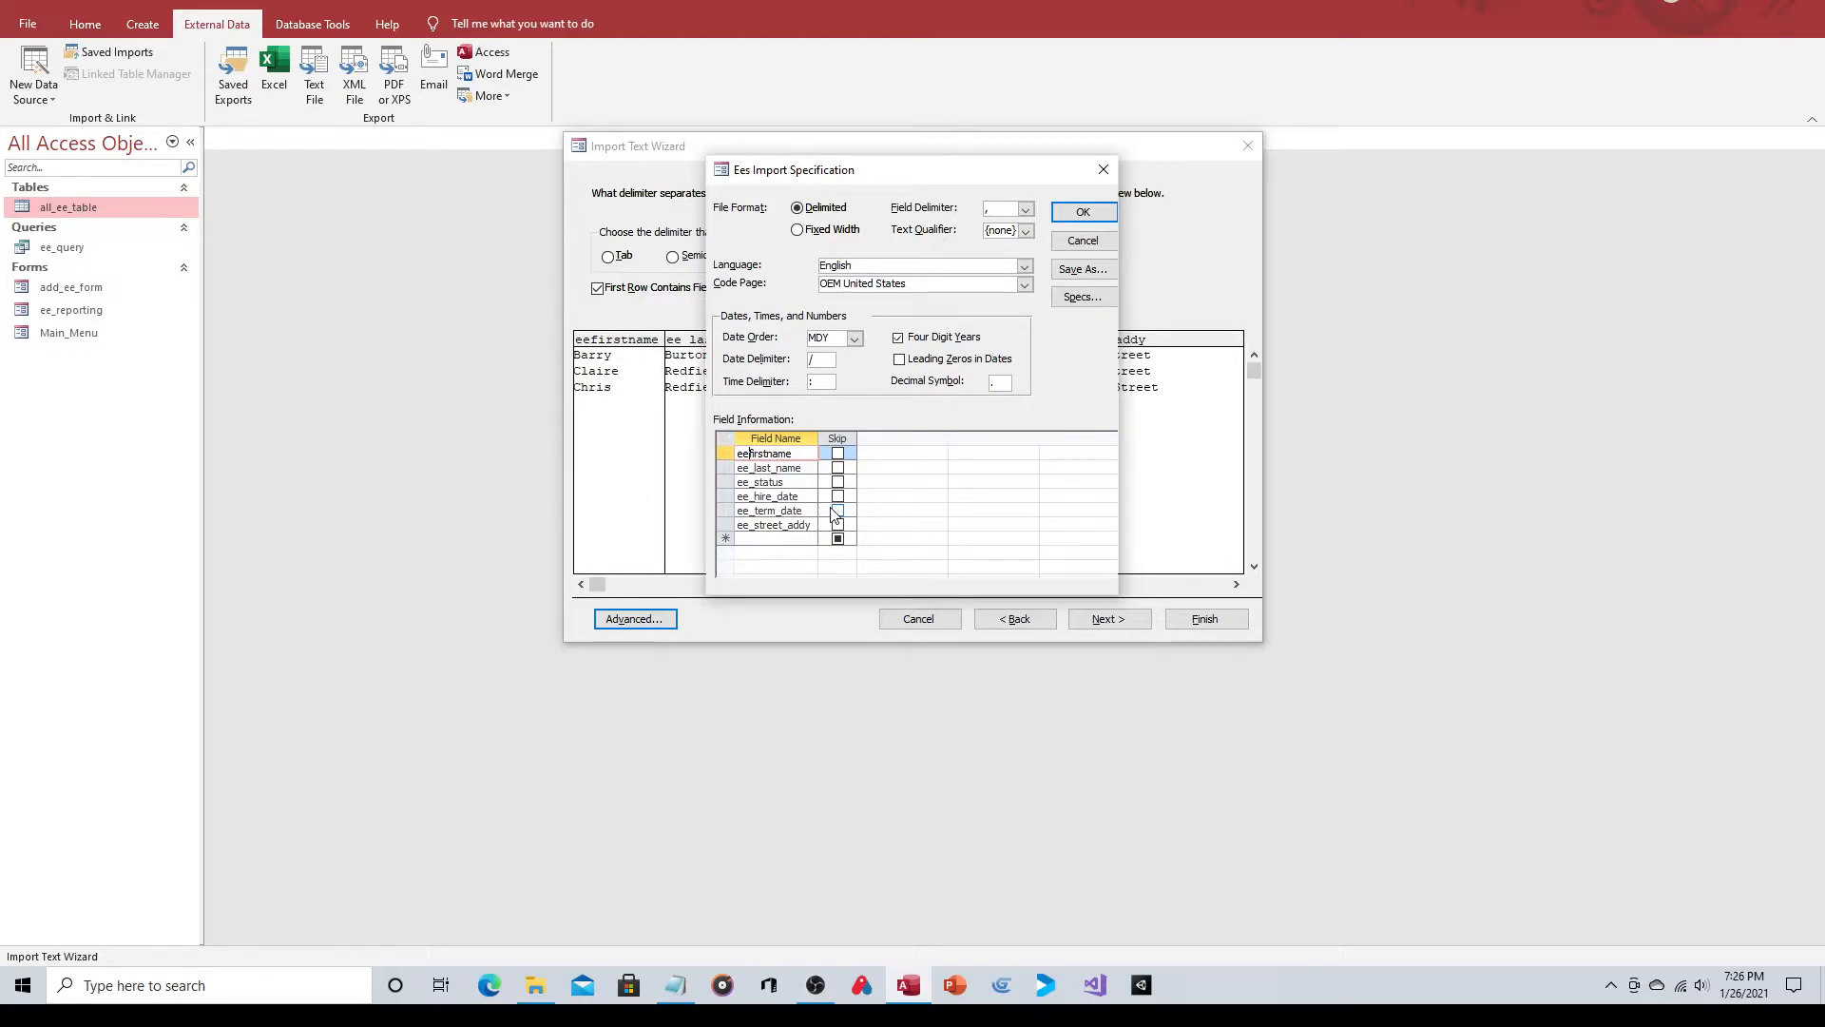
text(_)
text(_)
drag(891, 184, 975, 195)
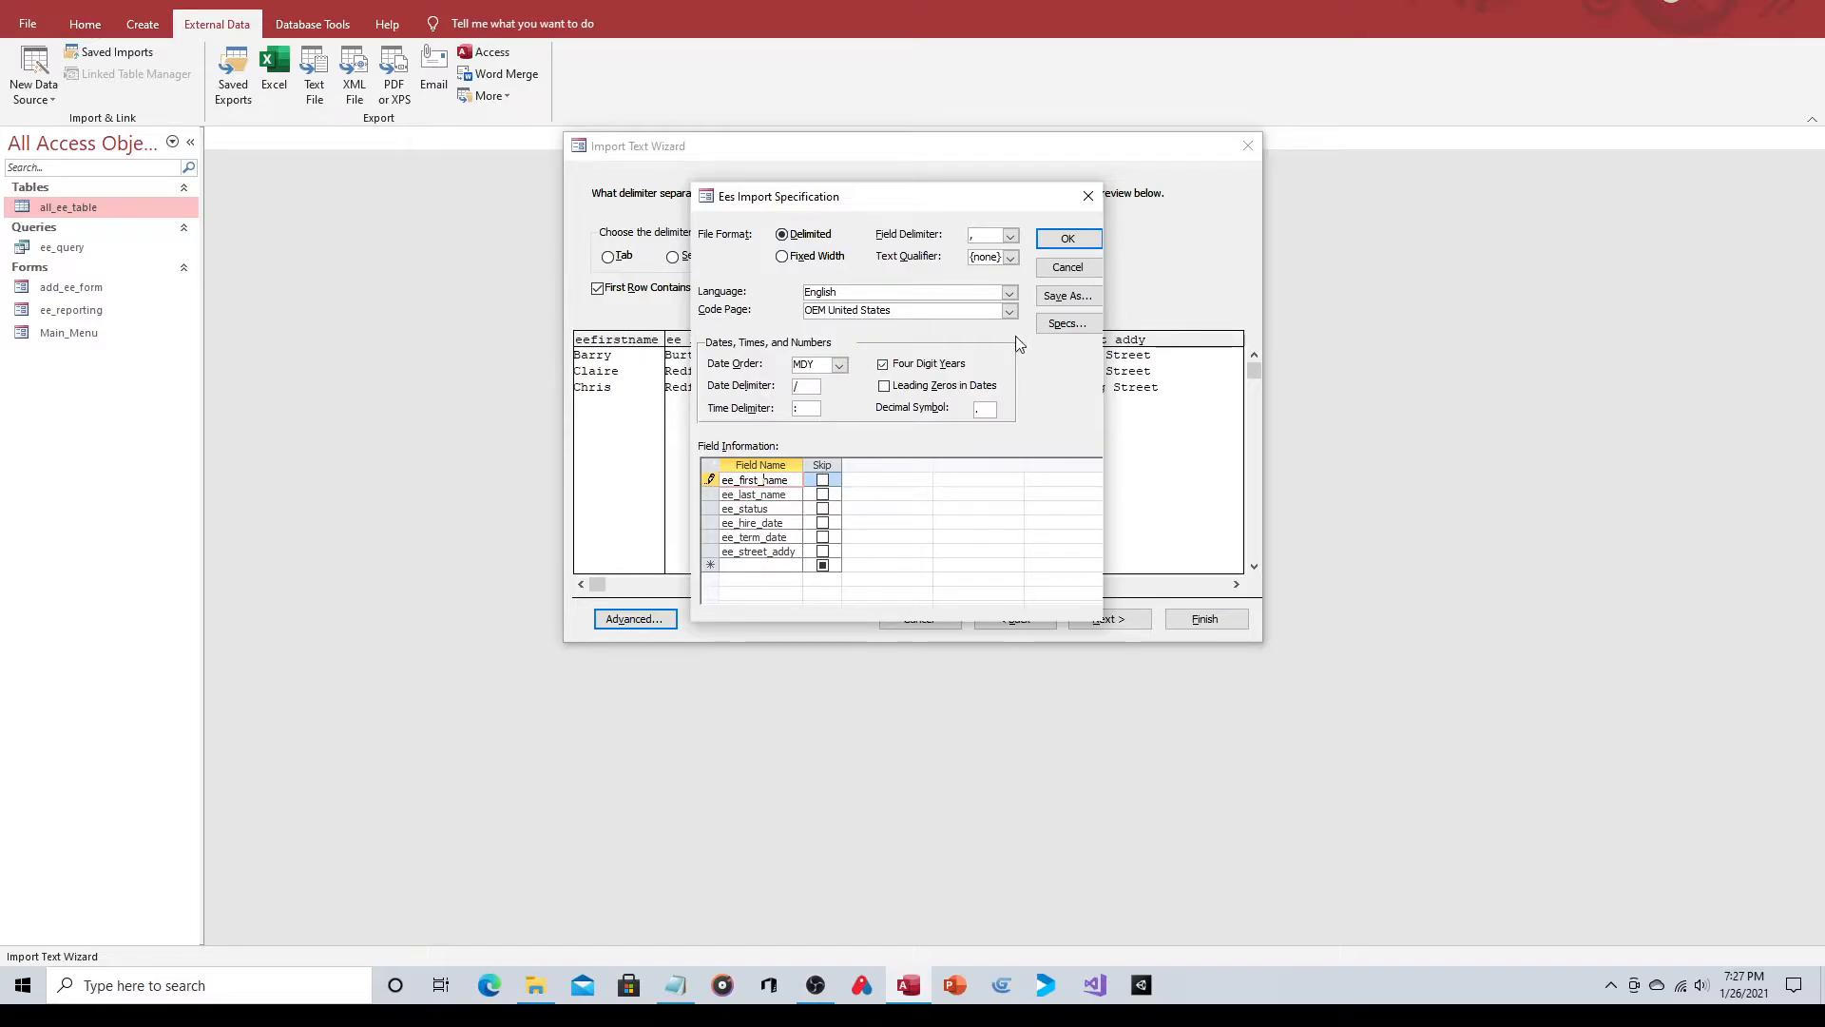
click(1062, 241)
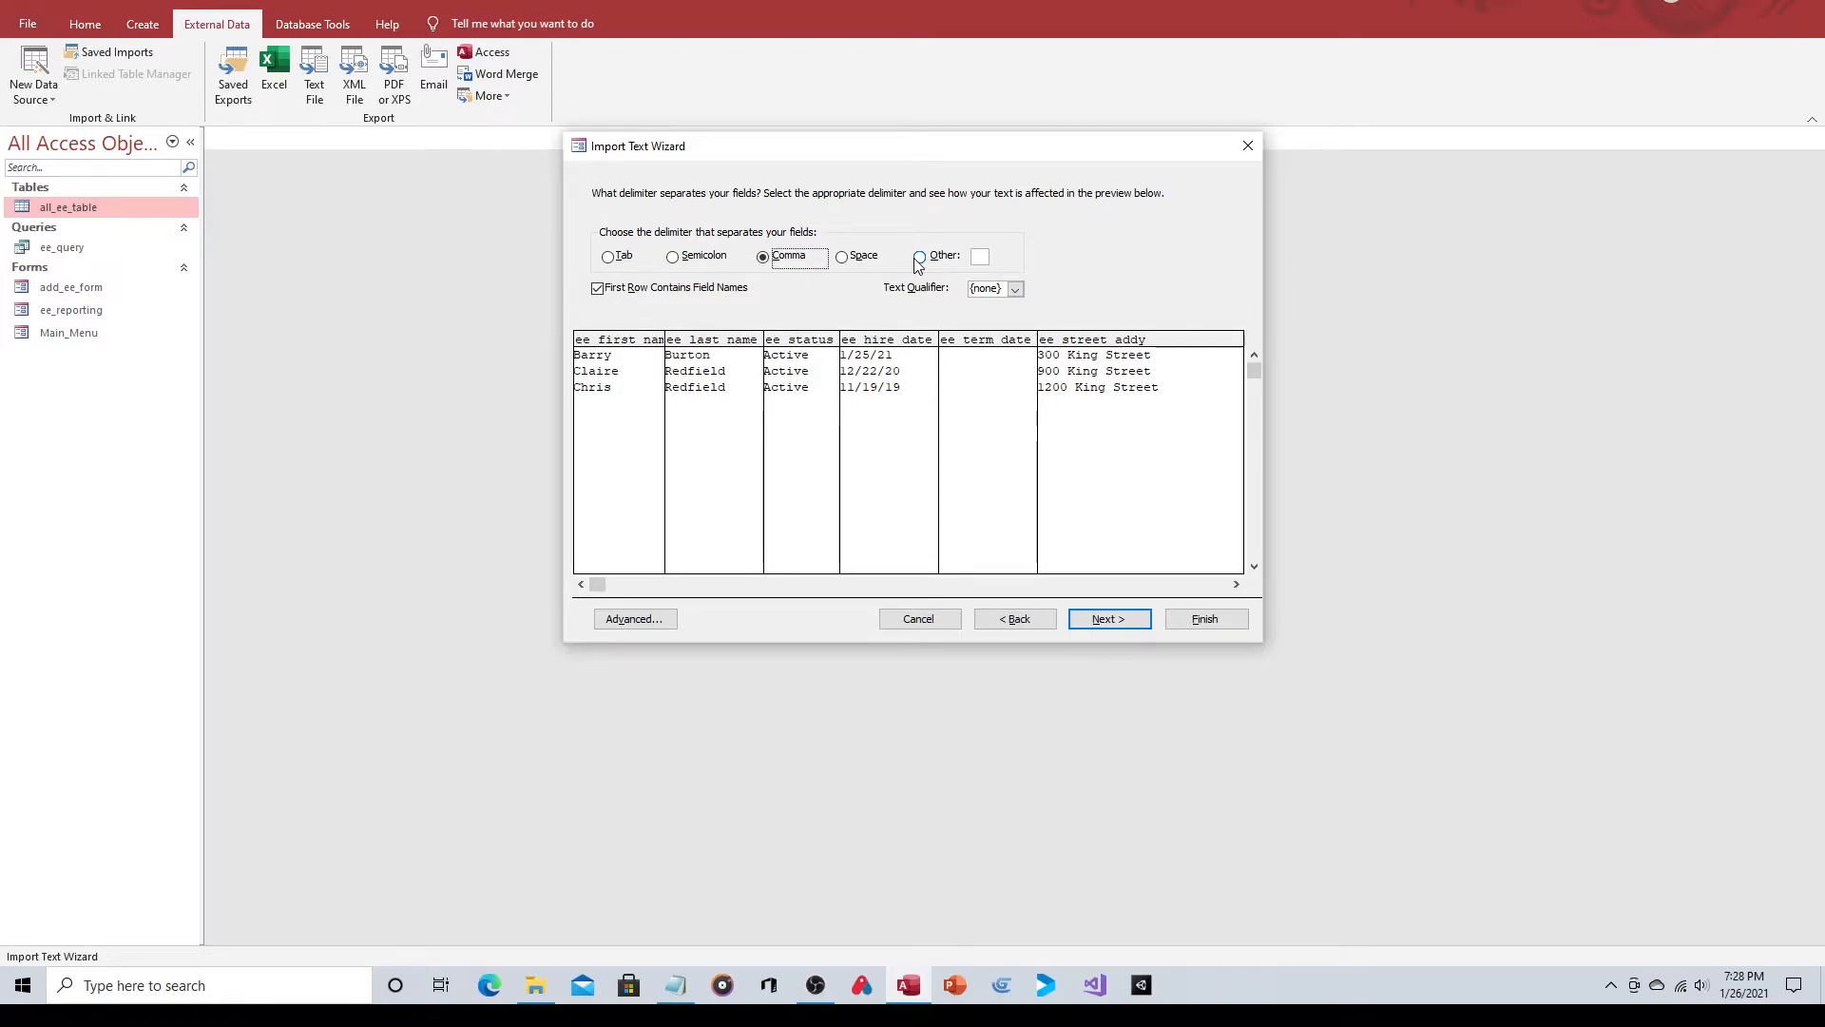
Try a pipe character as the custom field delimiter and switch back to Comma.
click(920, 259)
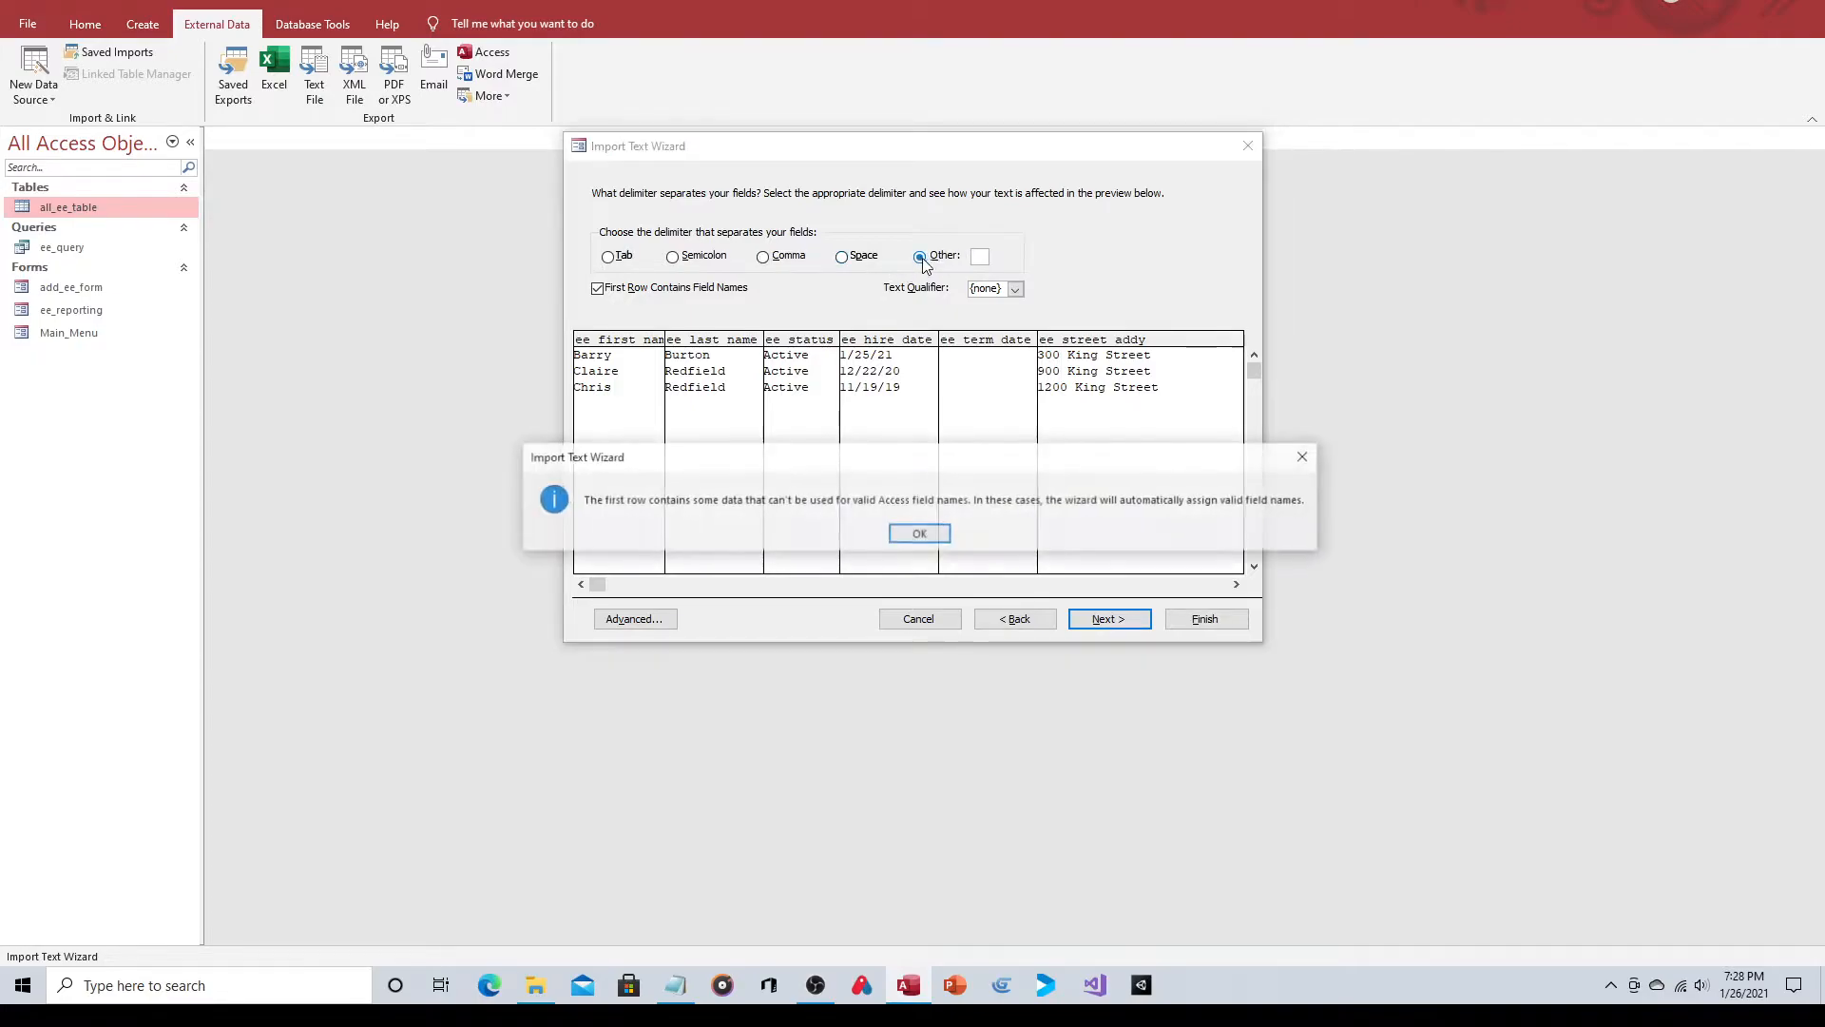
click(918, 536)
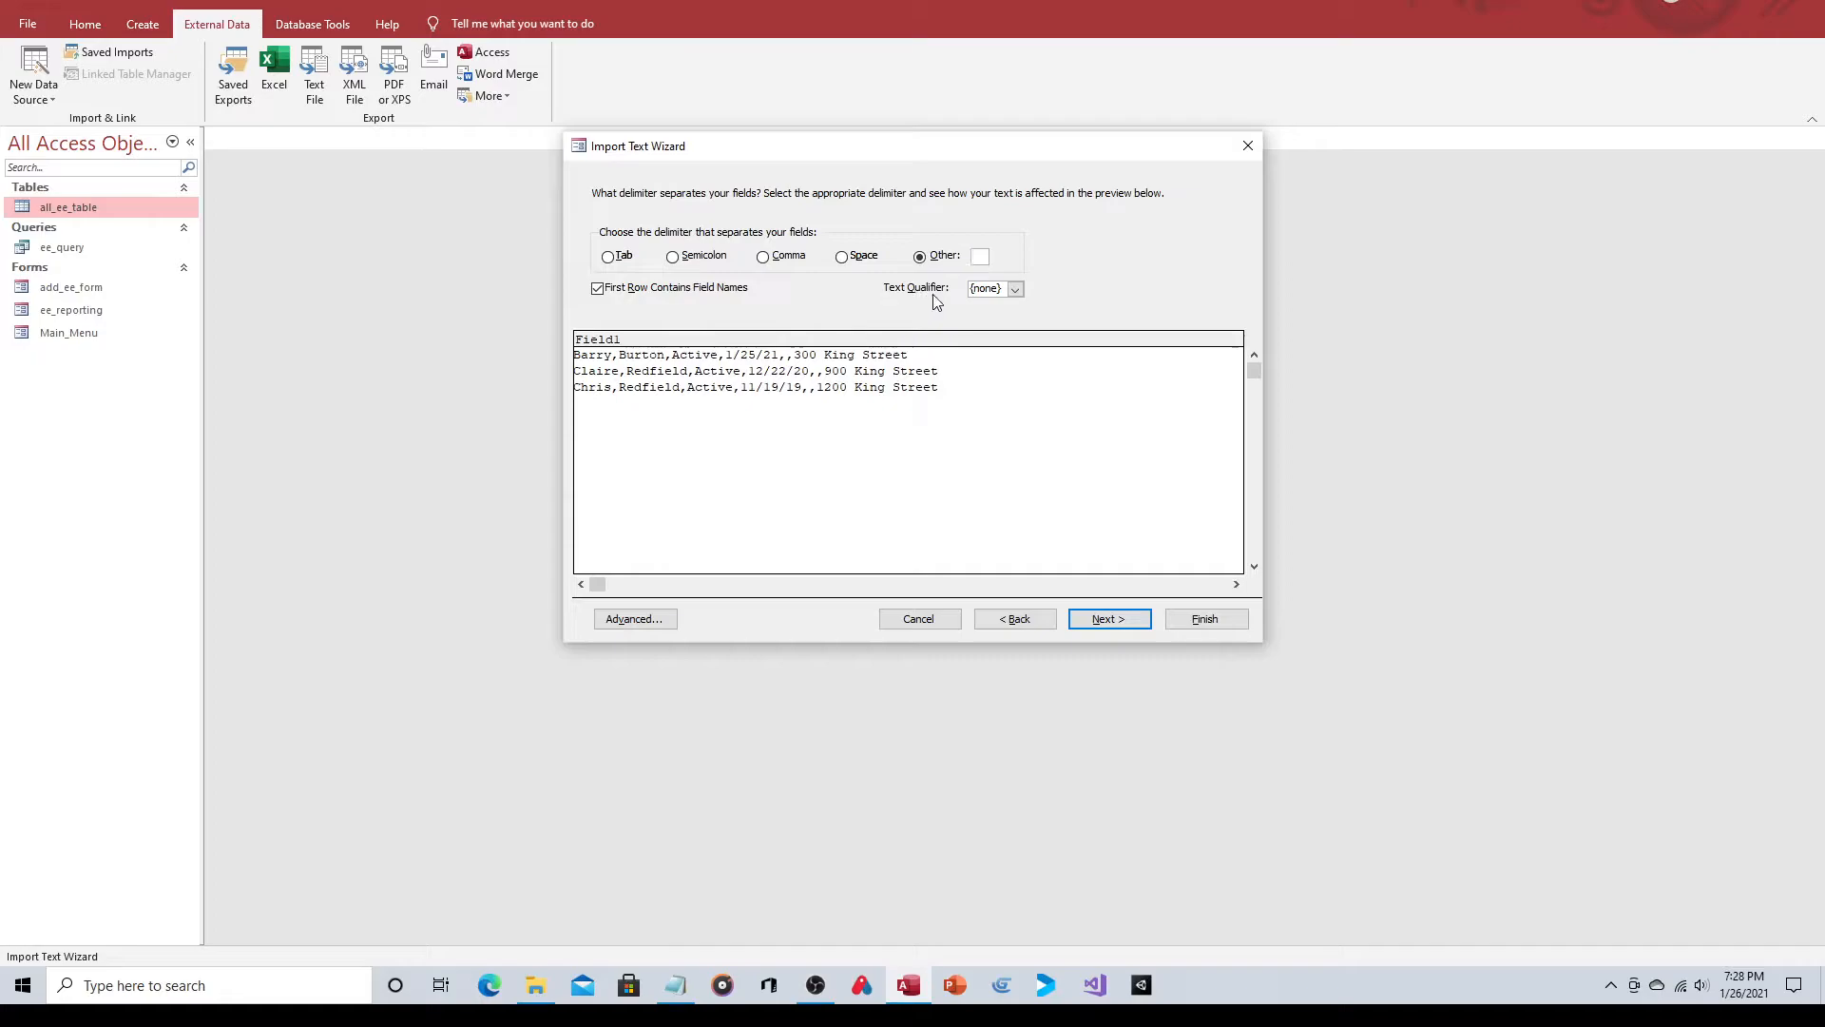
text(|)
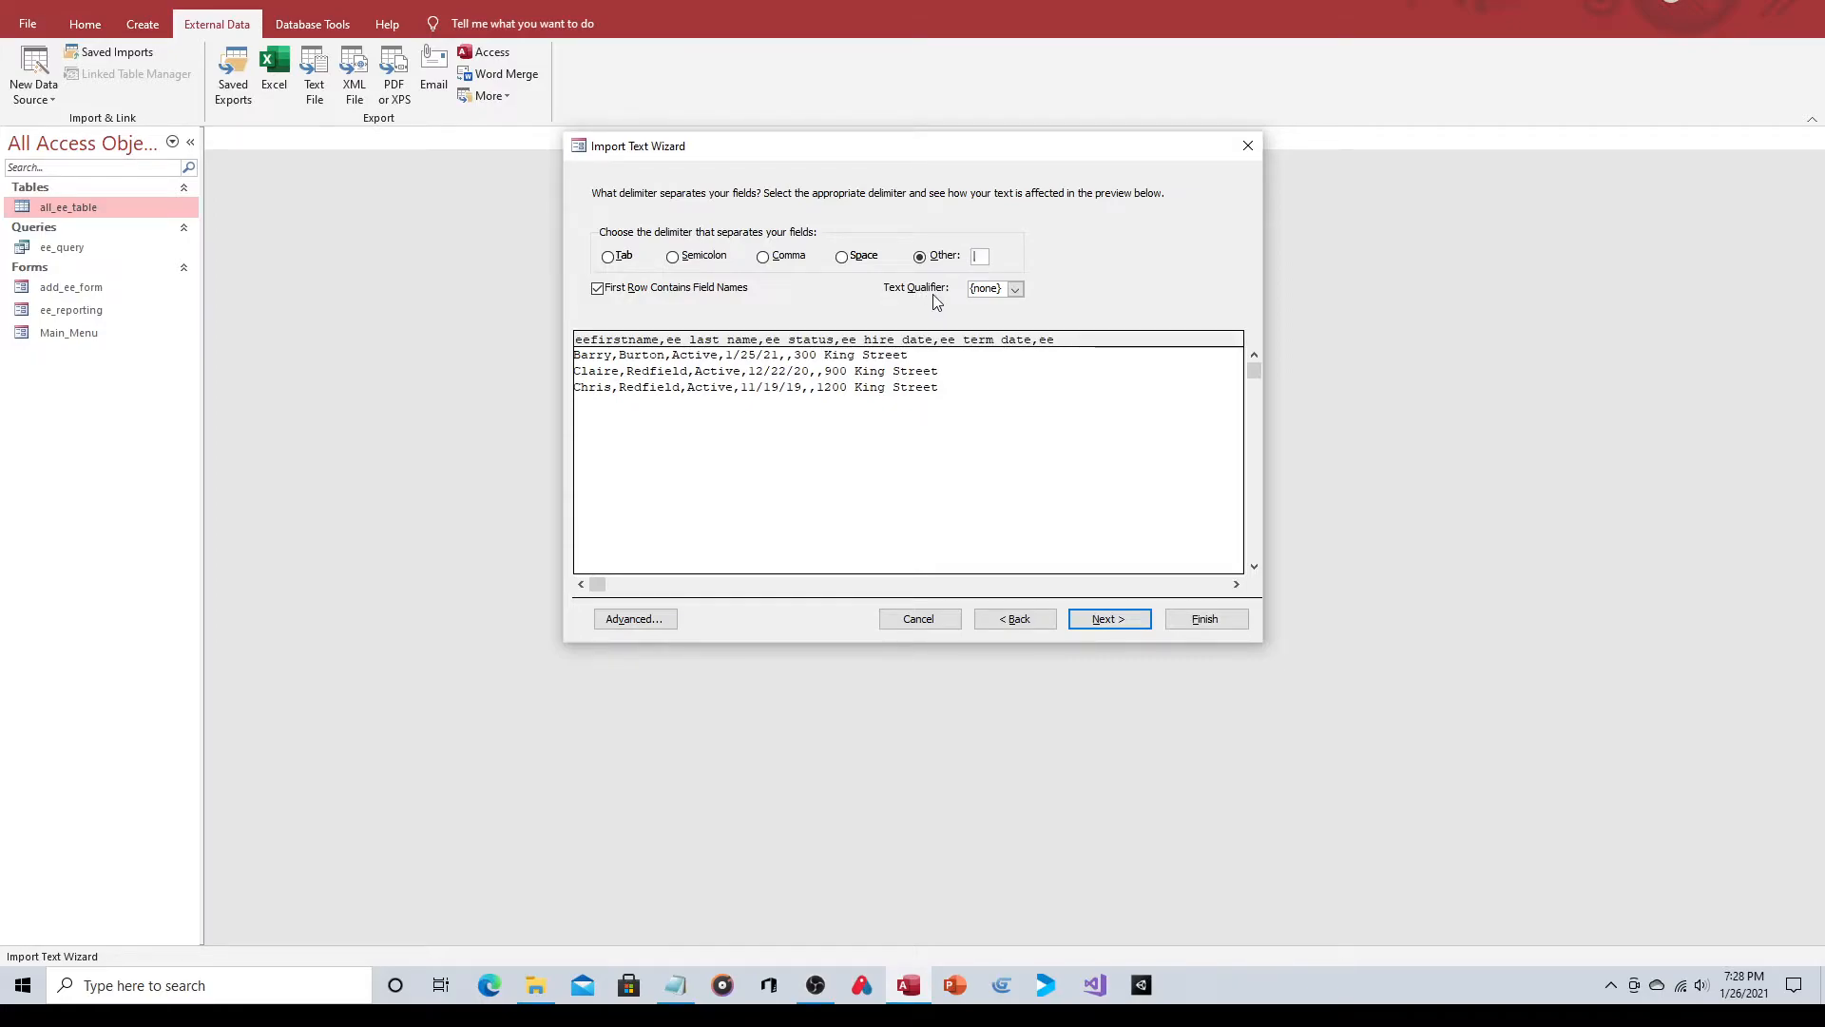
click(899, 534)
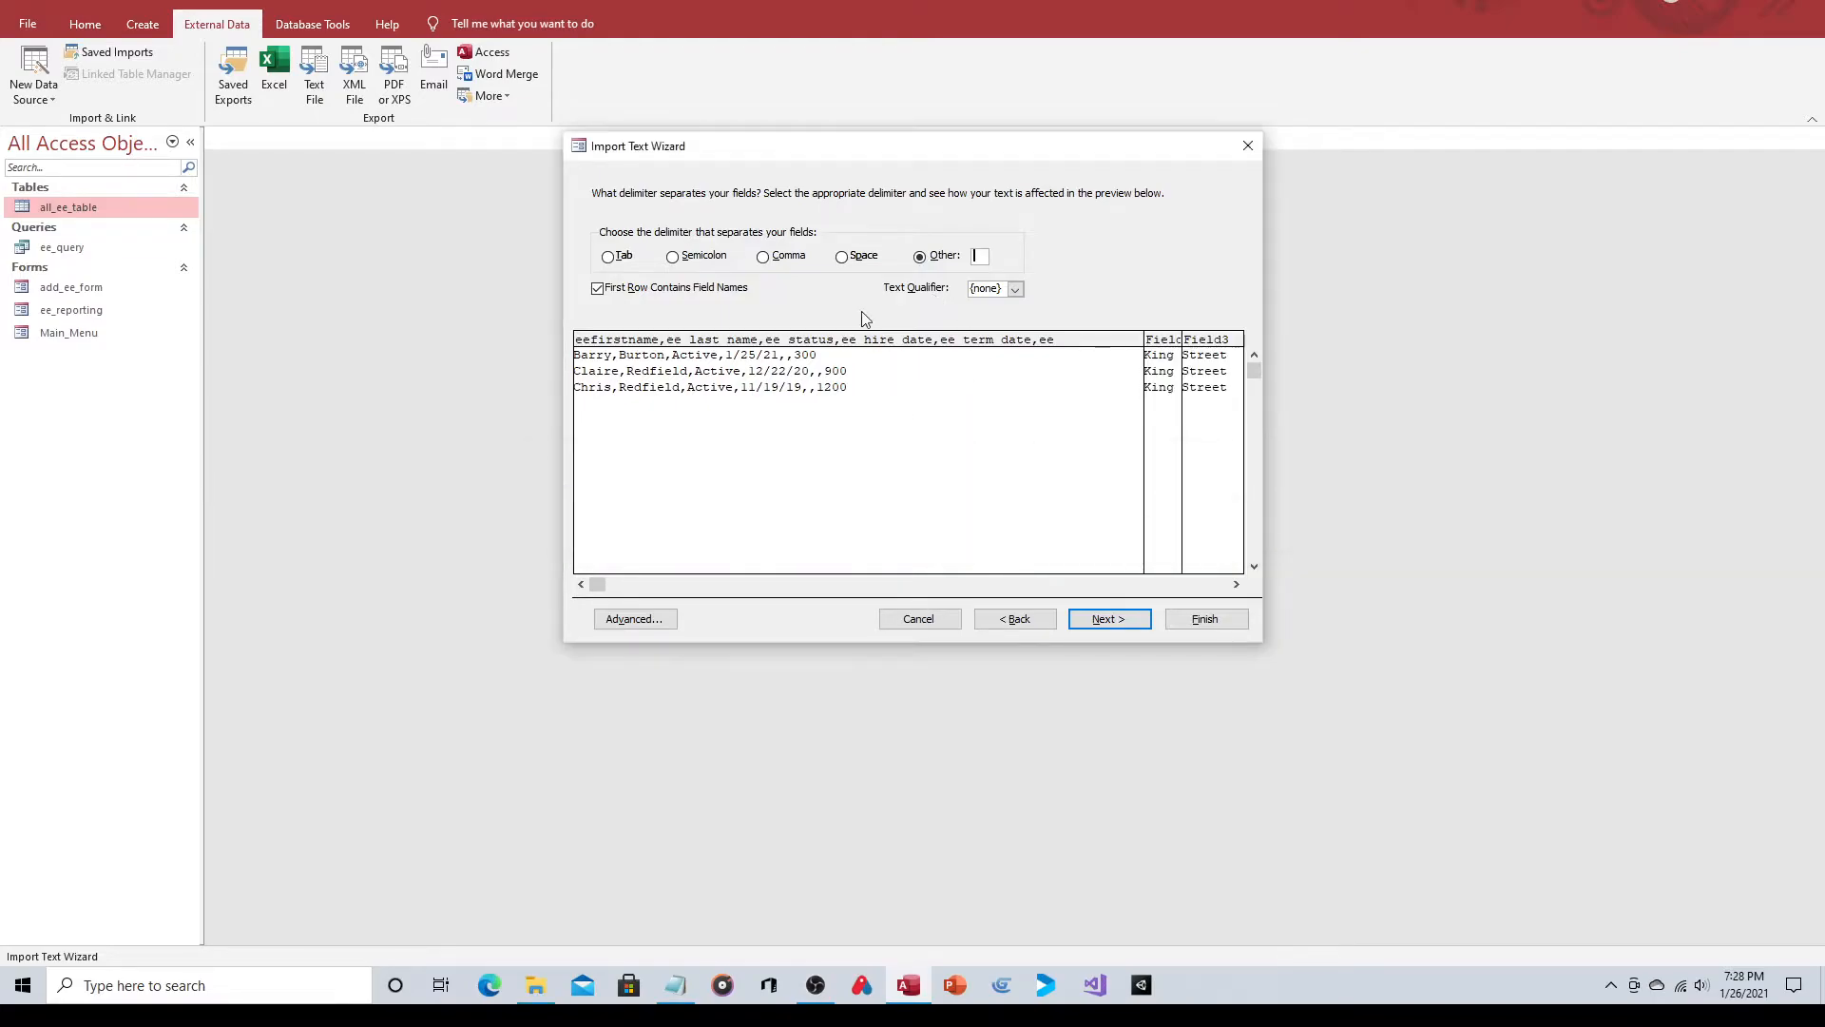
click(763, 256)
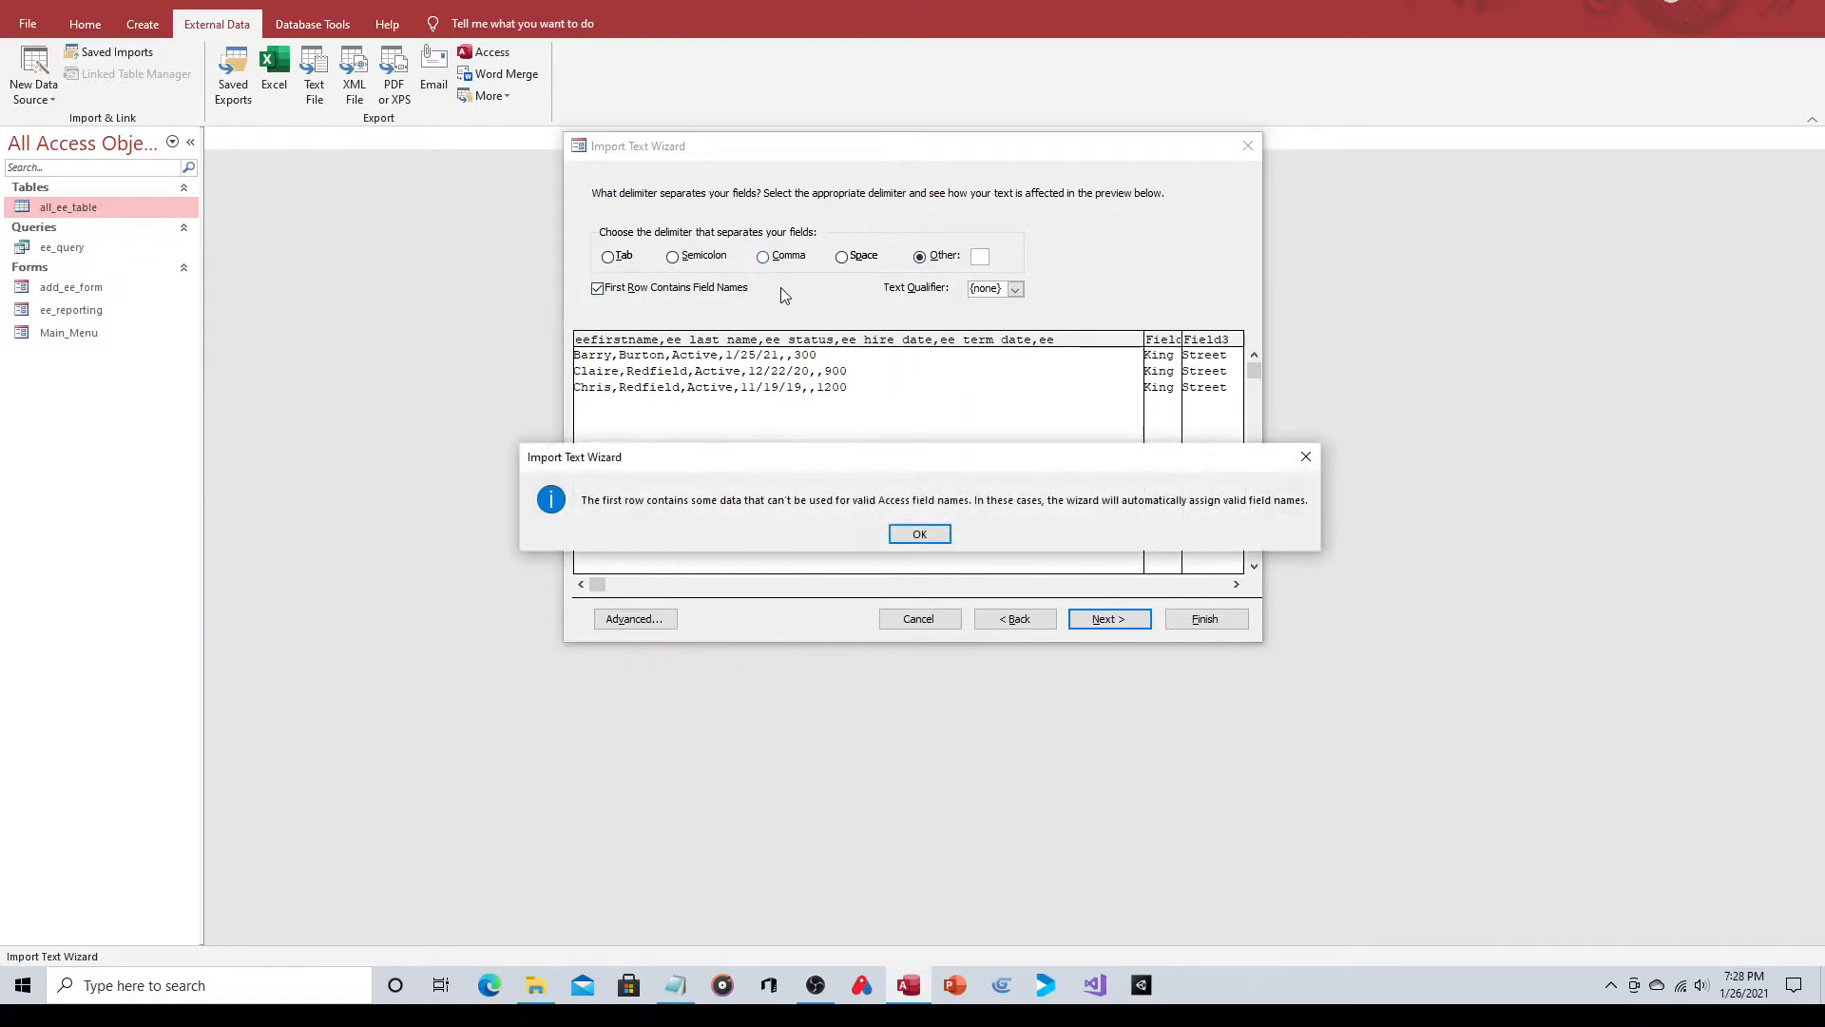
click(918, 535)
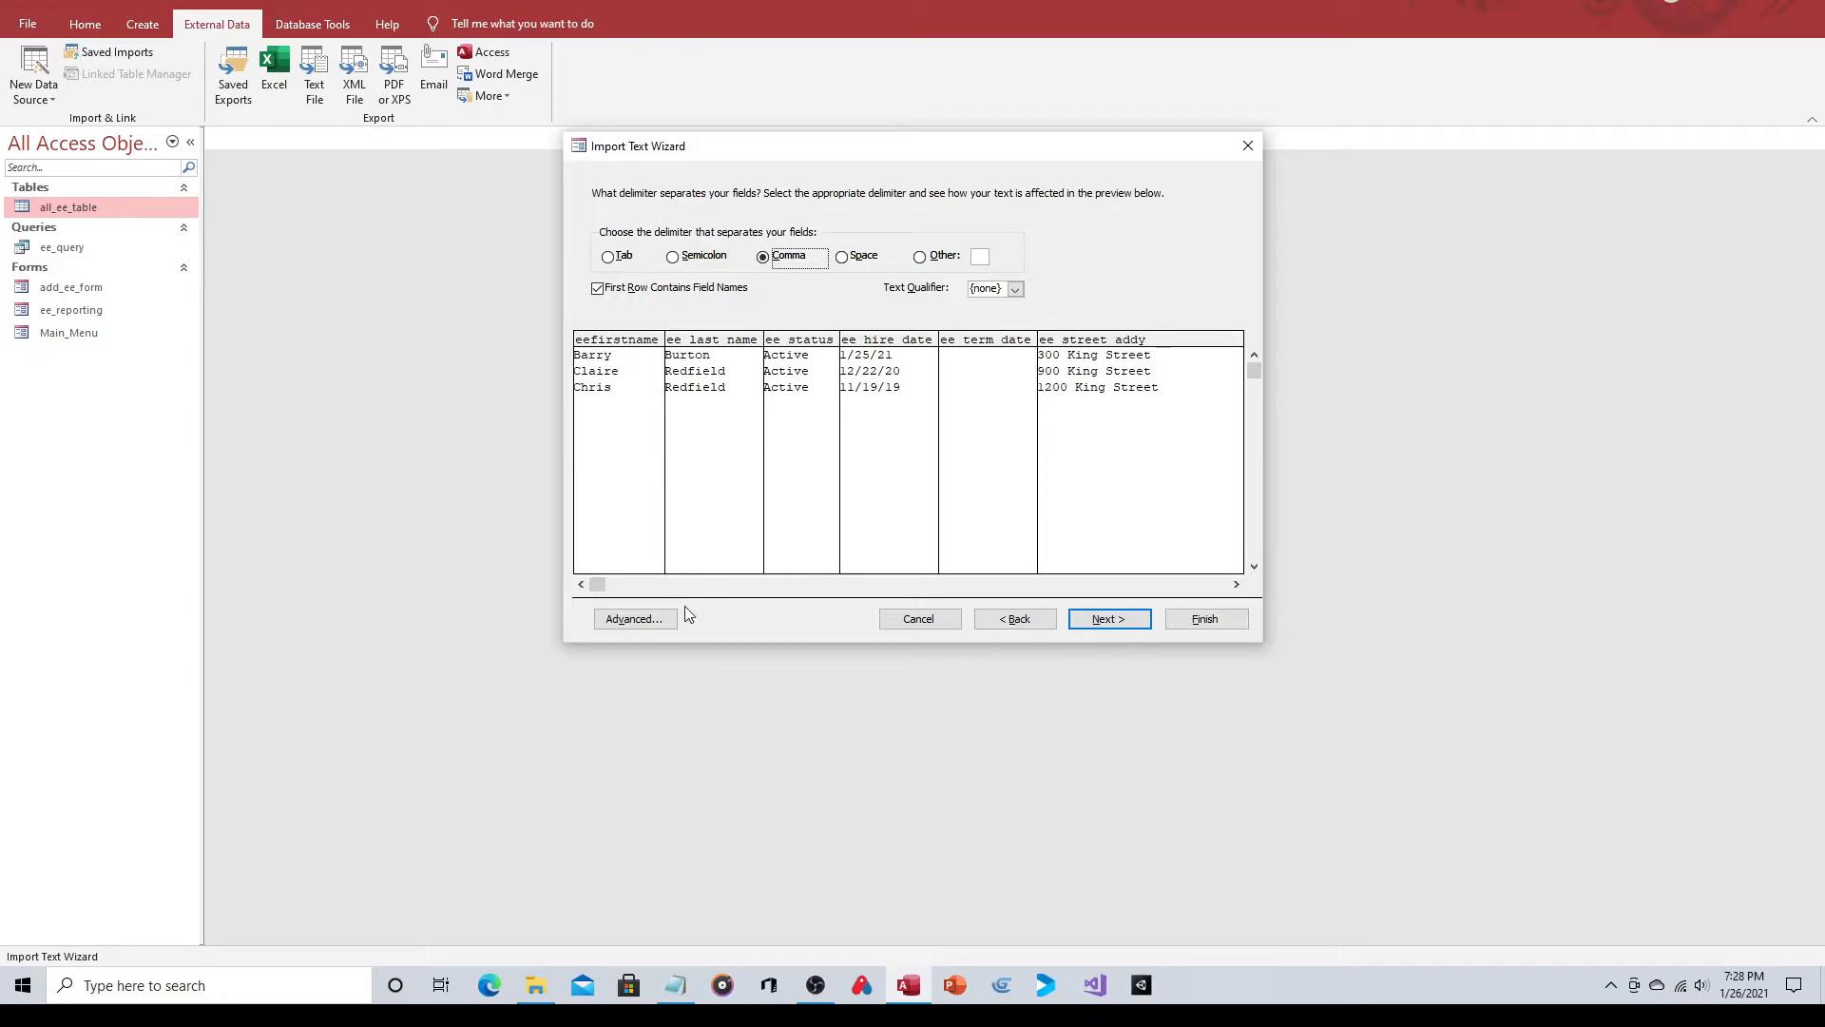
Reapply the import specification with the ee_first_name field and advance to the wizard's final page.
click(635, 619)
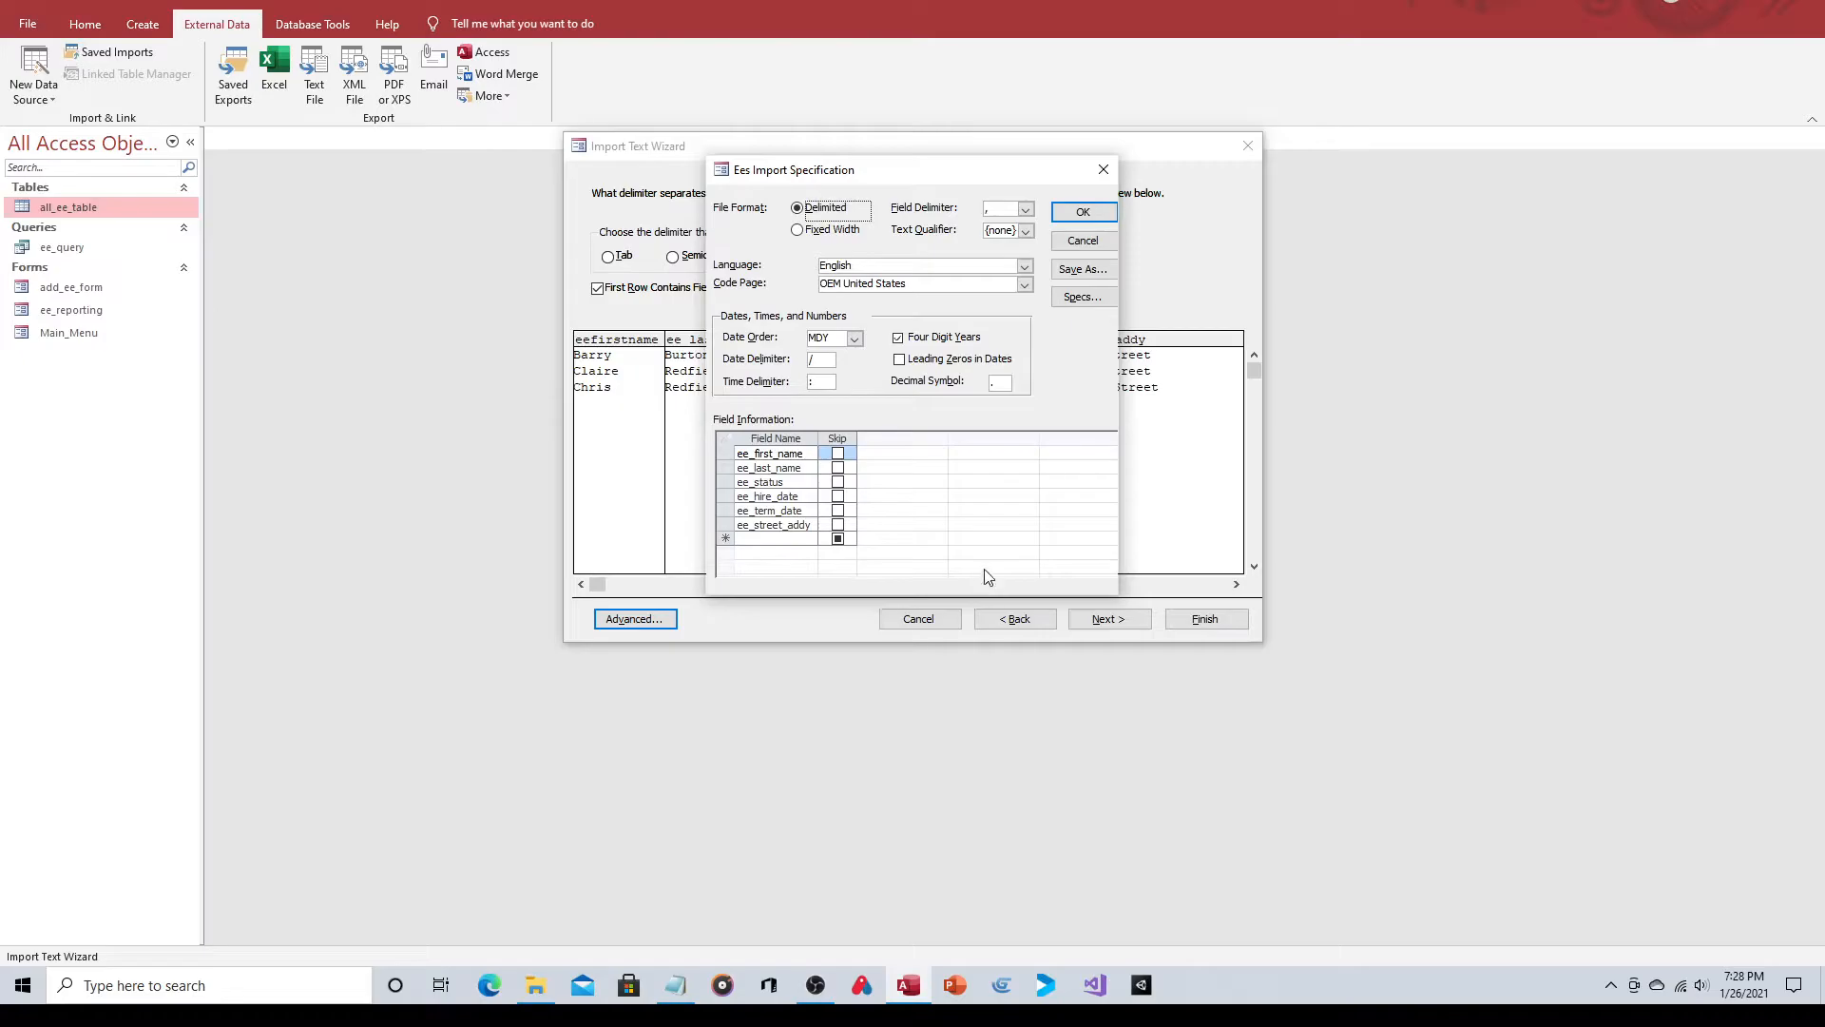
click(1081, 212)
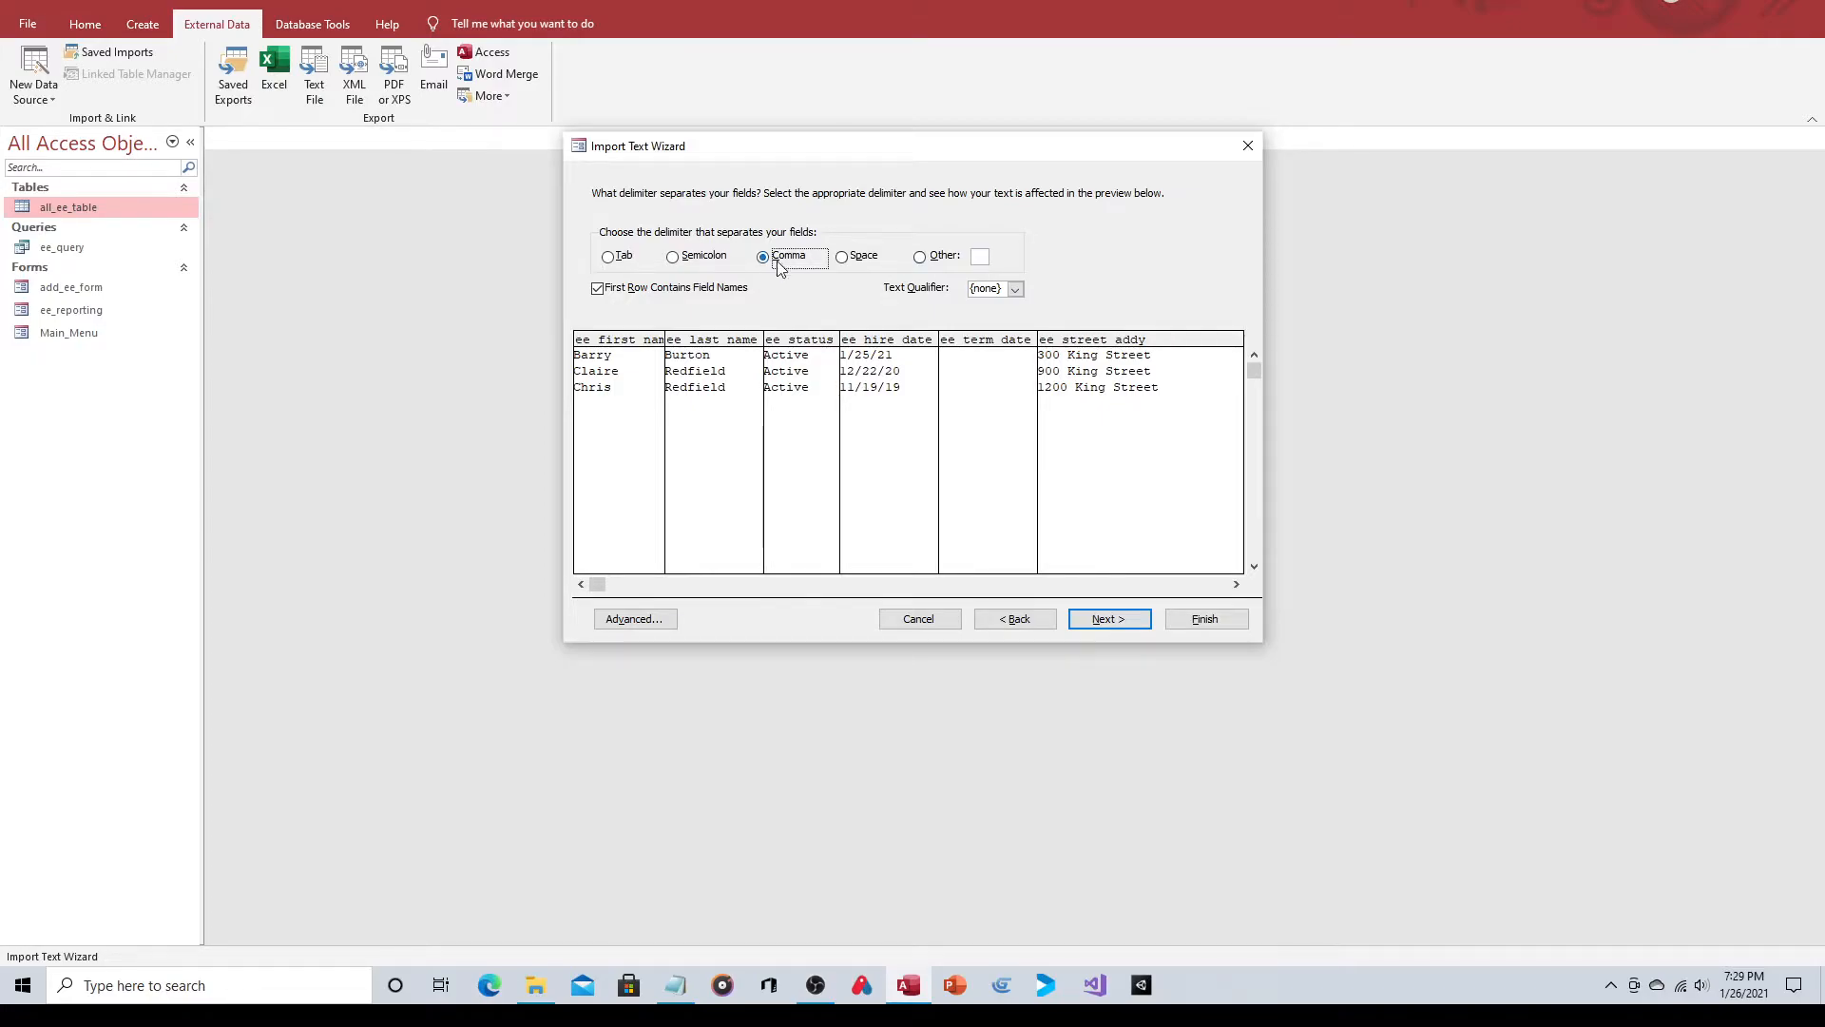
click(1108, 618)
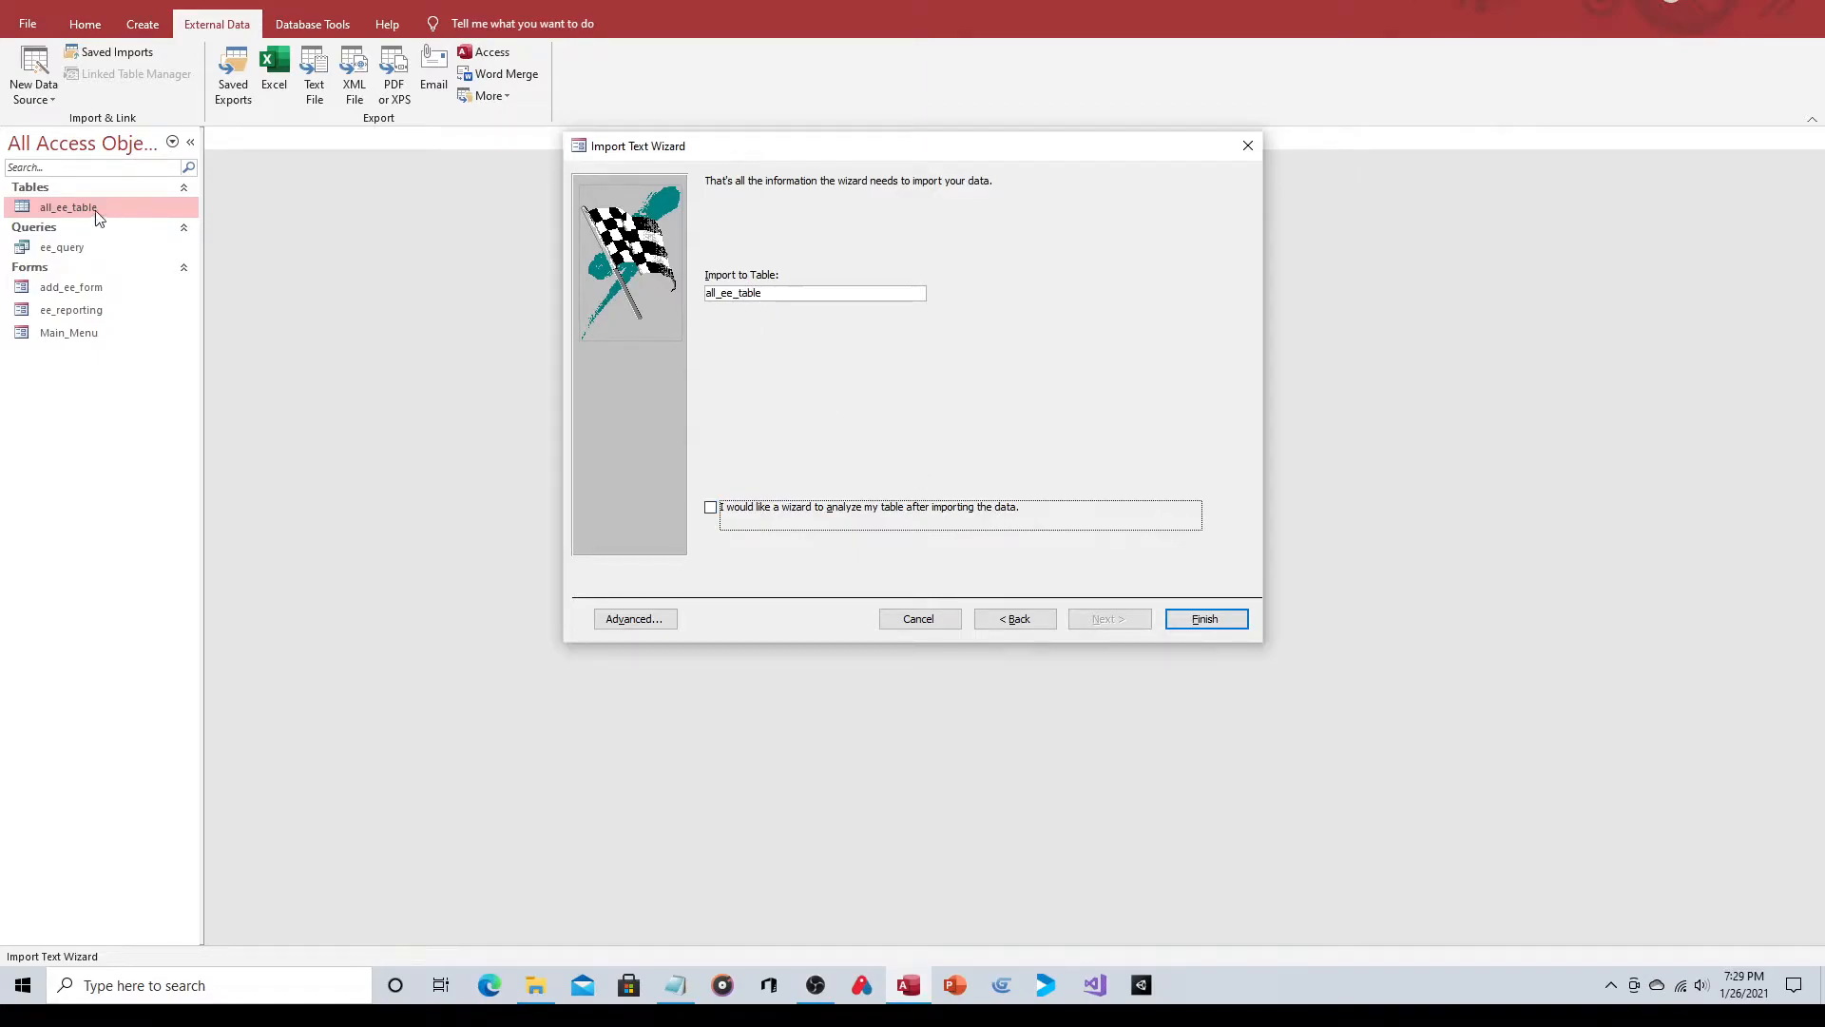
Finish the text import into all_ee_table and close the wizard without saving the import steps.
click(1226, 622)
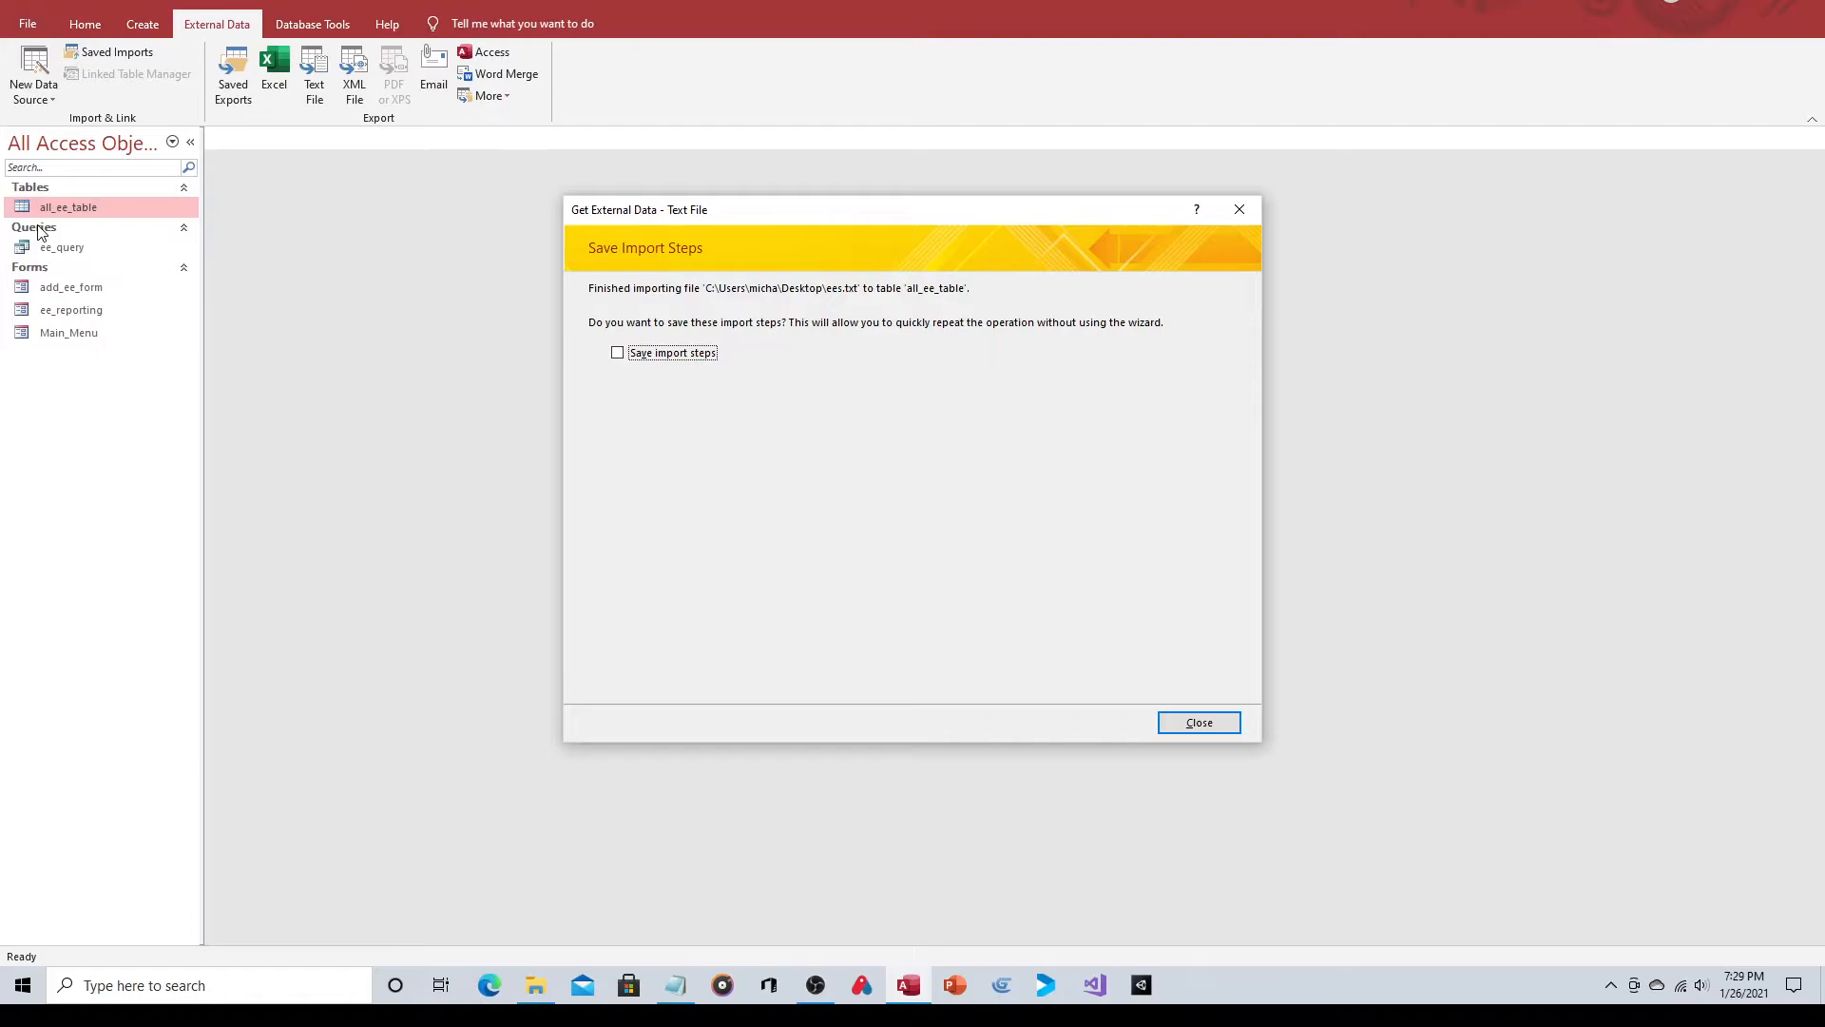
click(1197, 722)
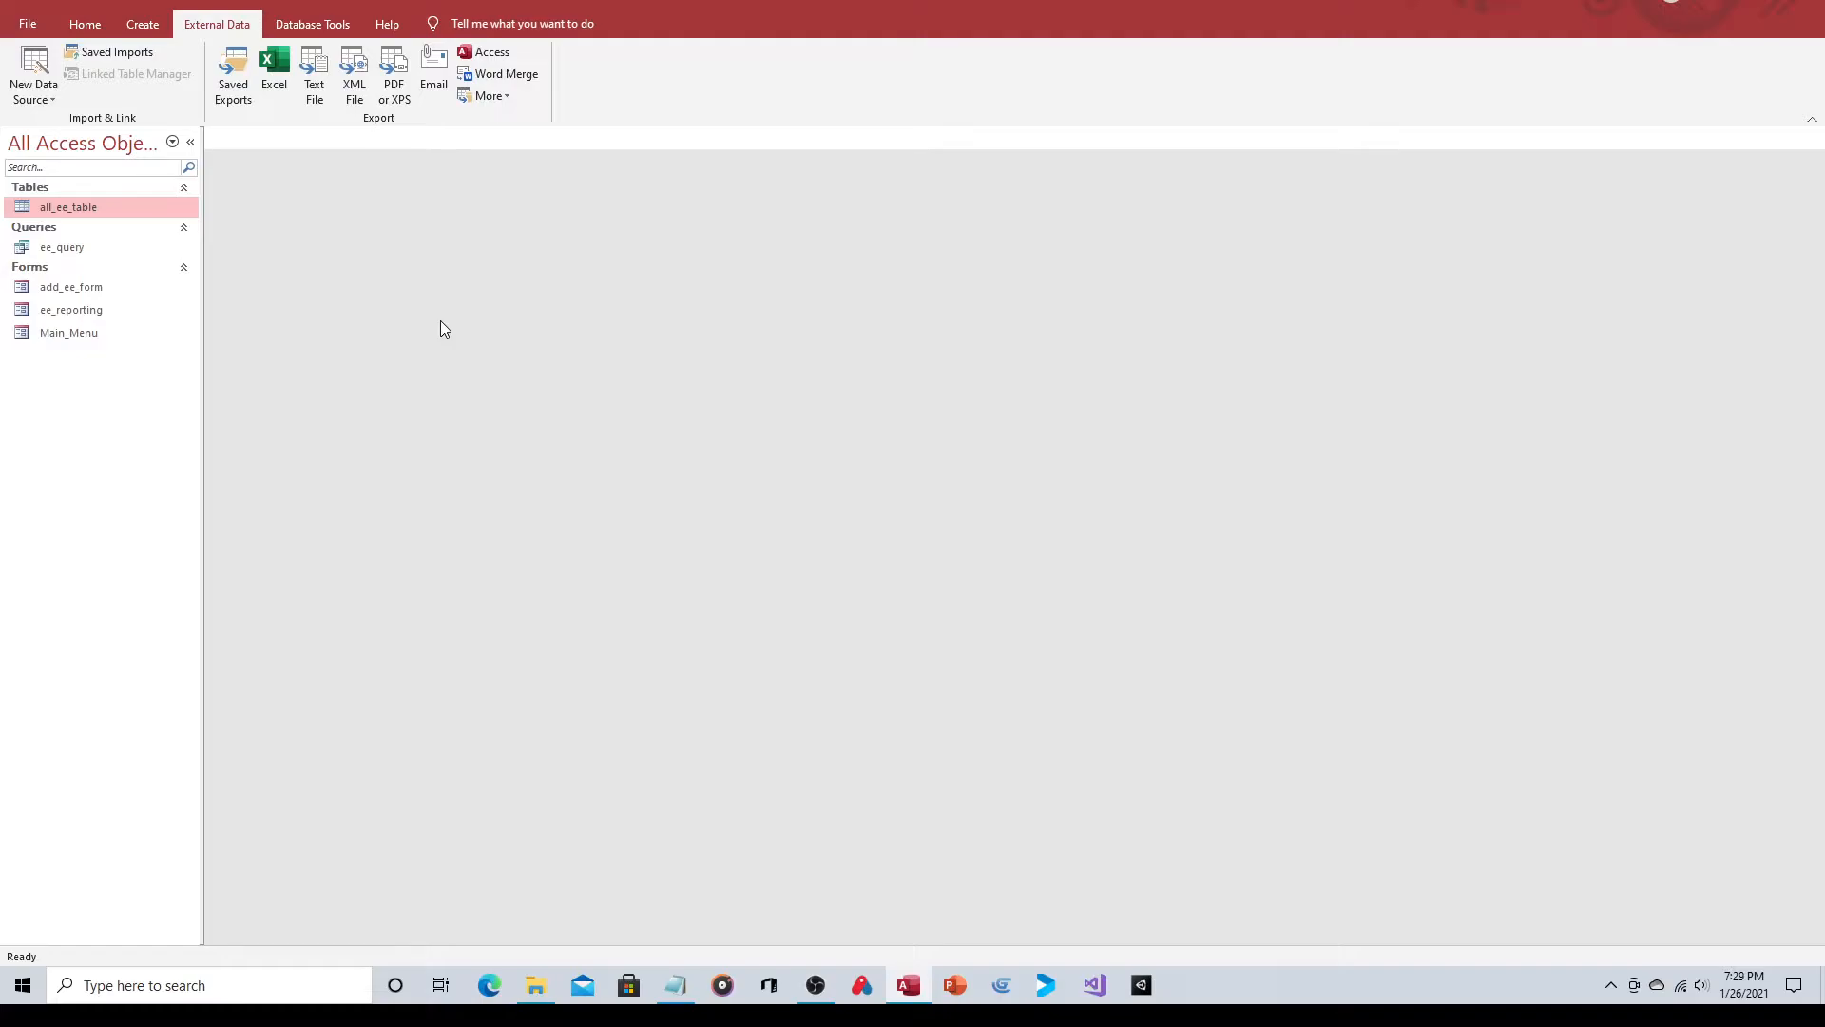
Open all_ee_table, compare its records and first-name field with the source file ees.txt, and close the table.
double_click(87, 207)
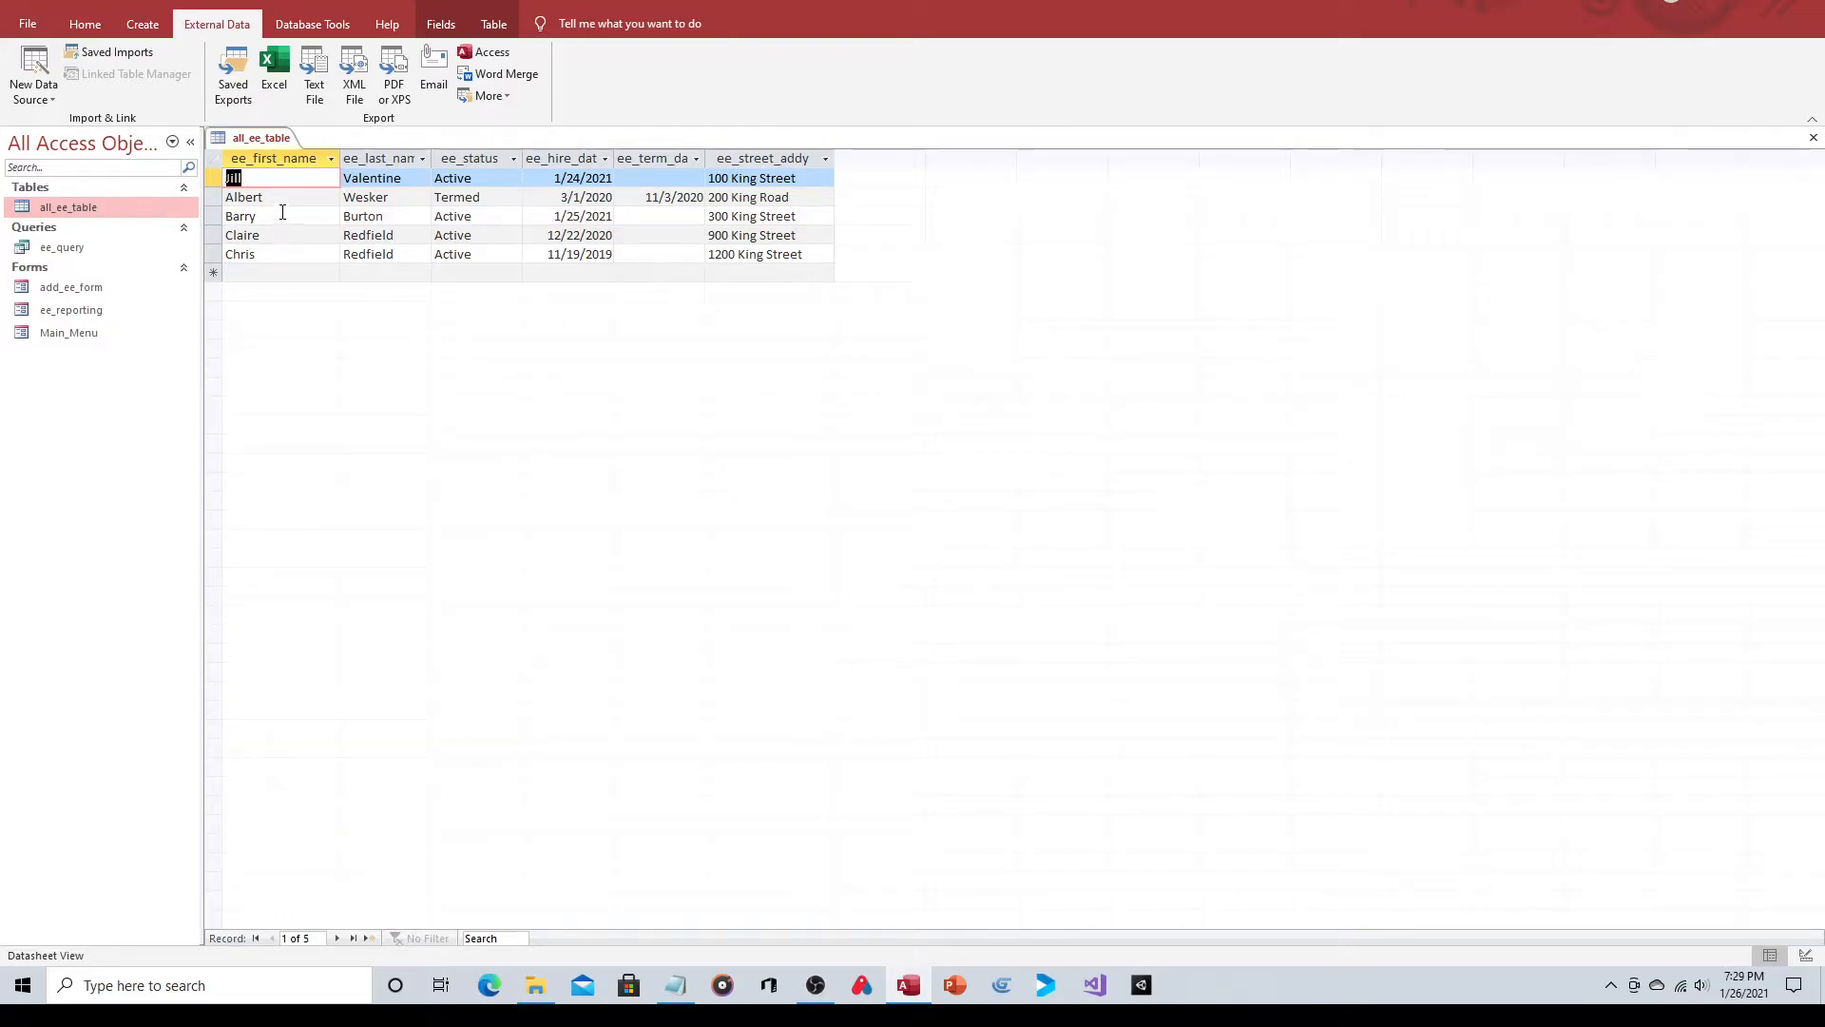
click(282, 212)
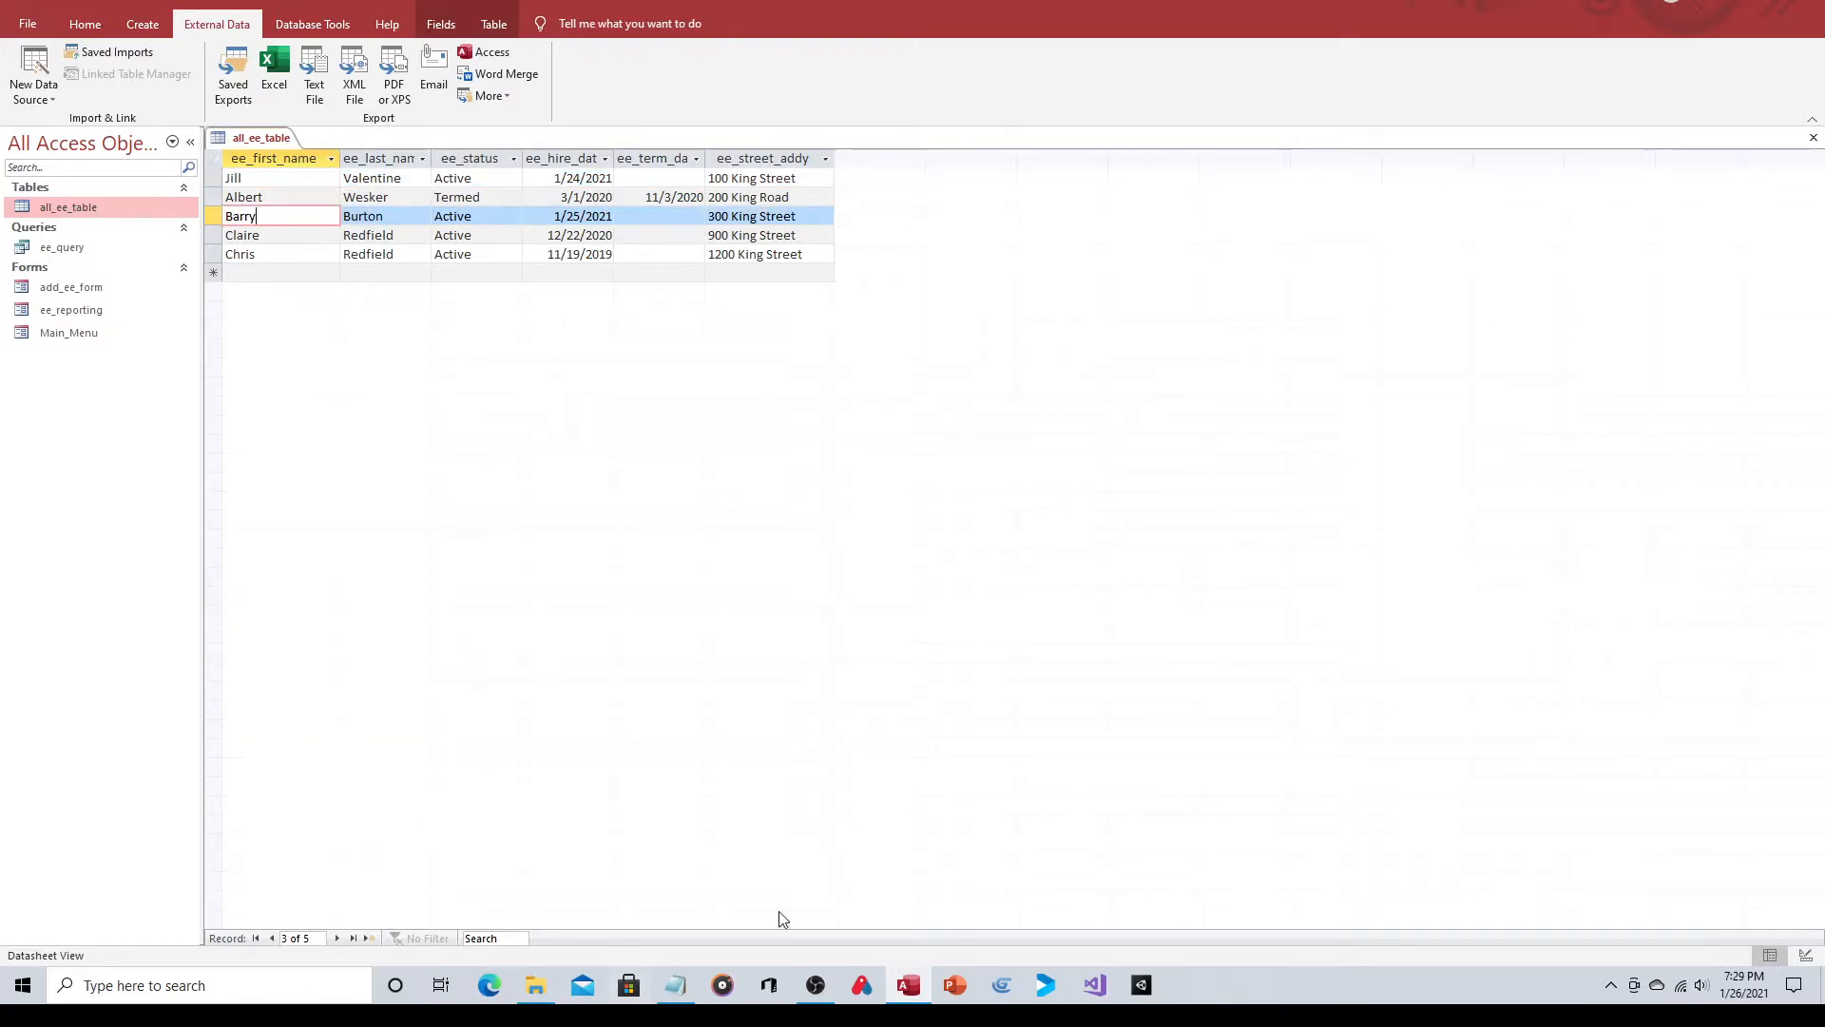
click(675, 993)
click(585, 257)
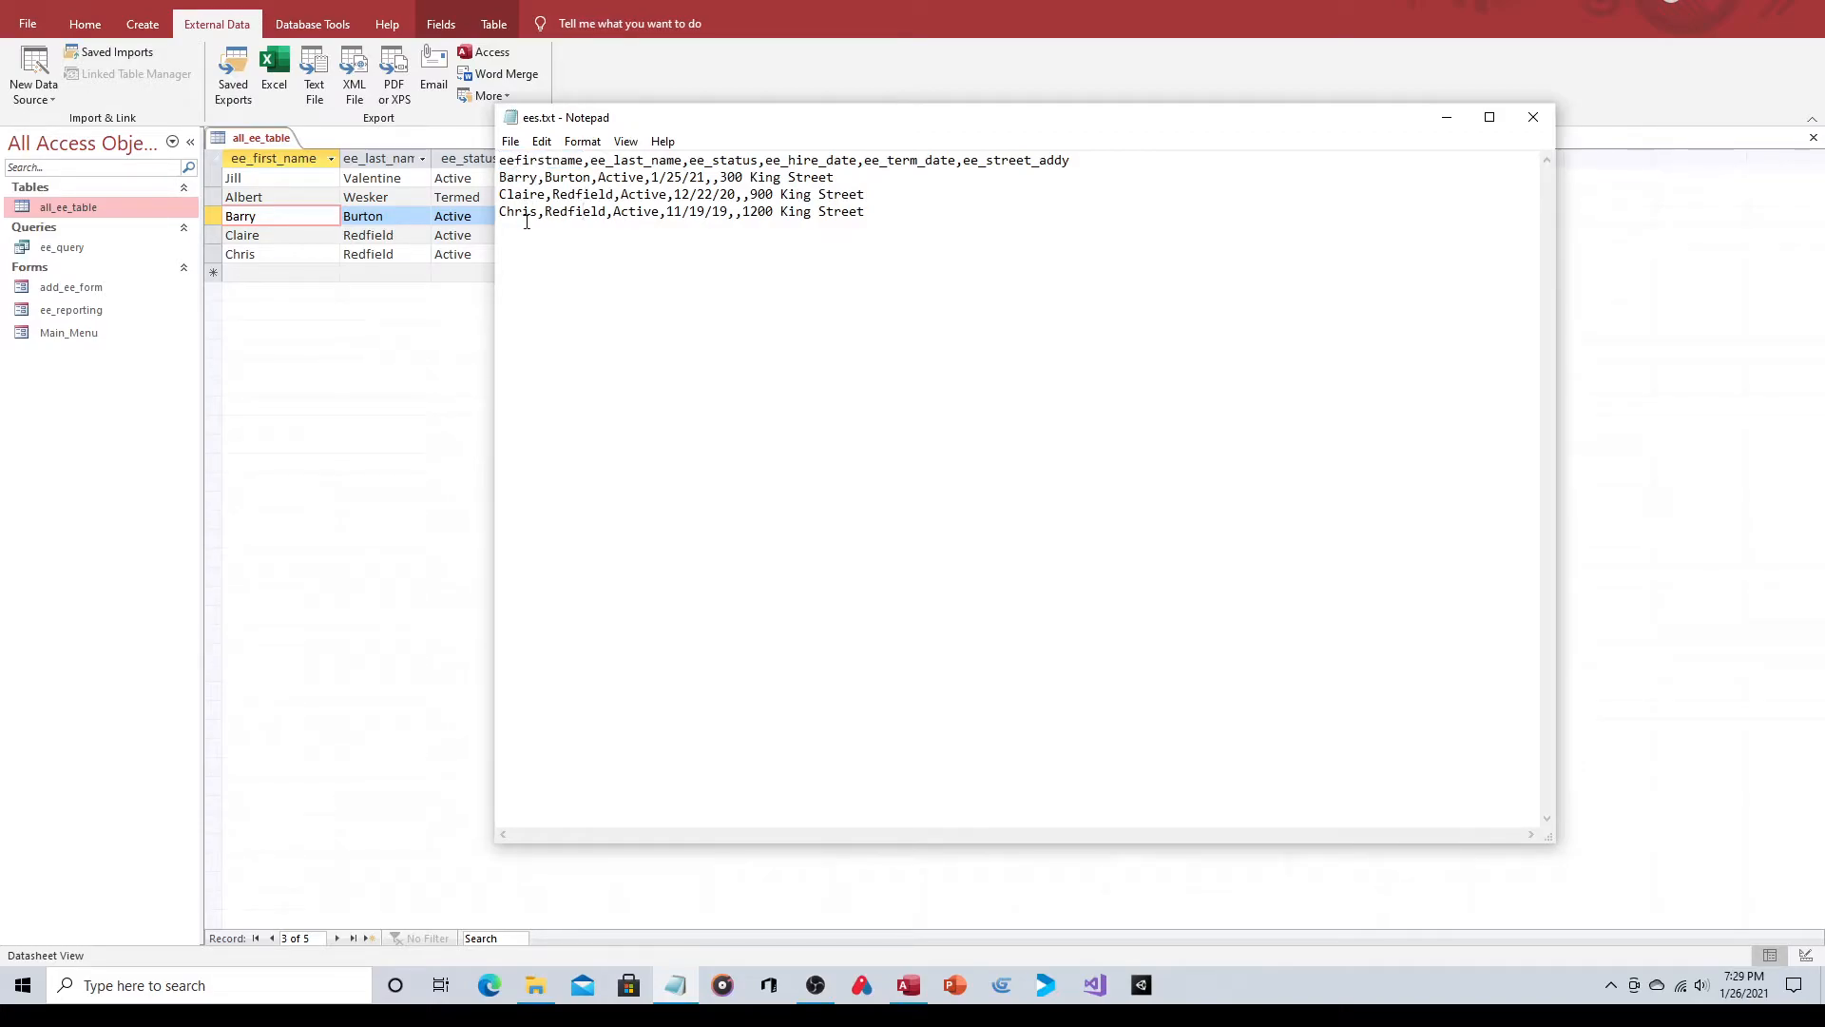
drag(501, 161, 583, 161)
click(1228, 17)
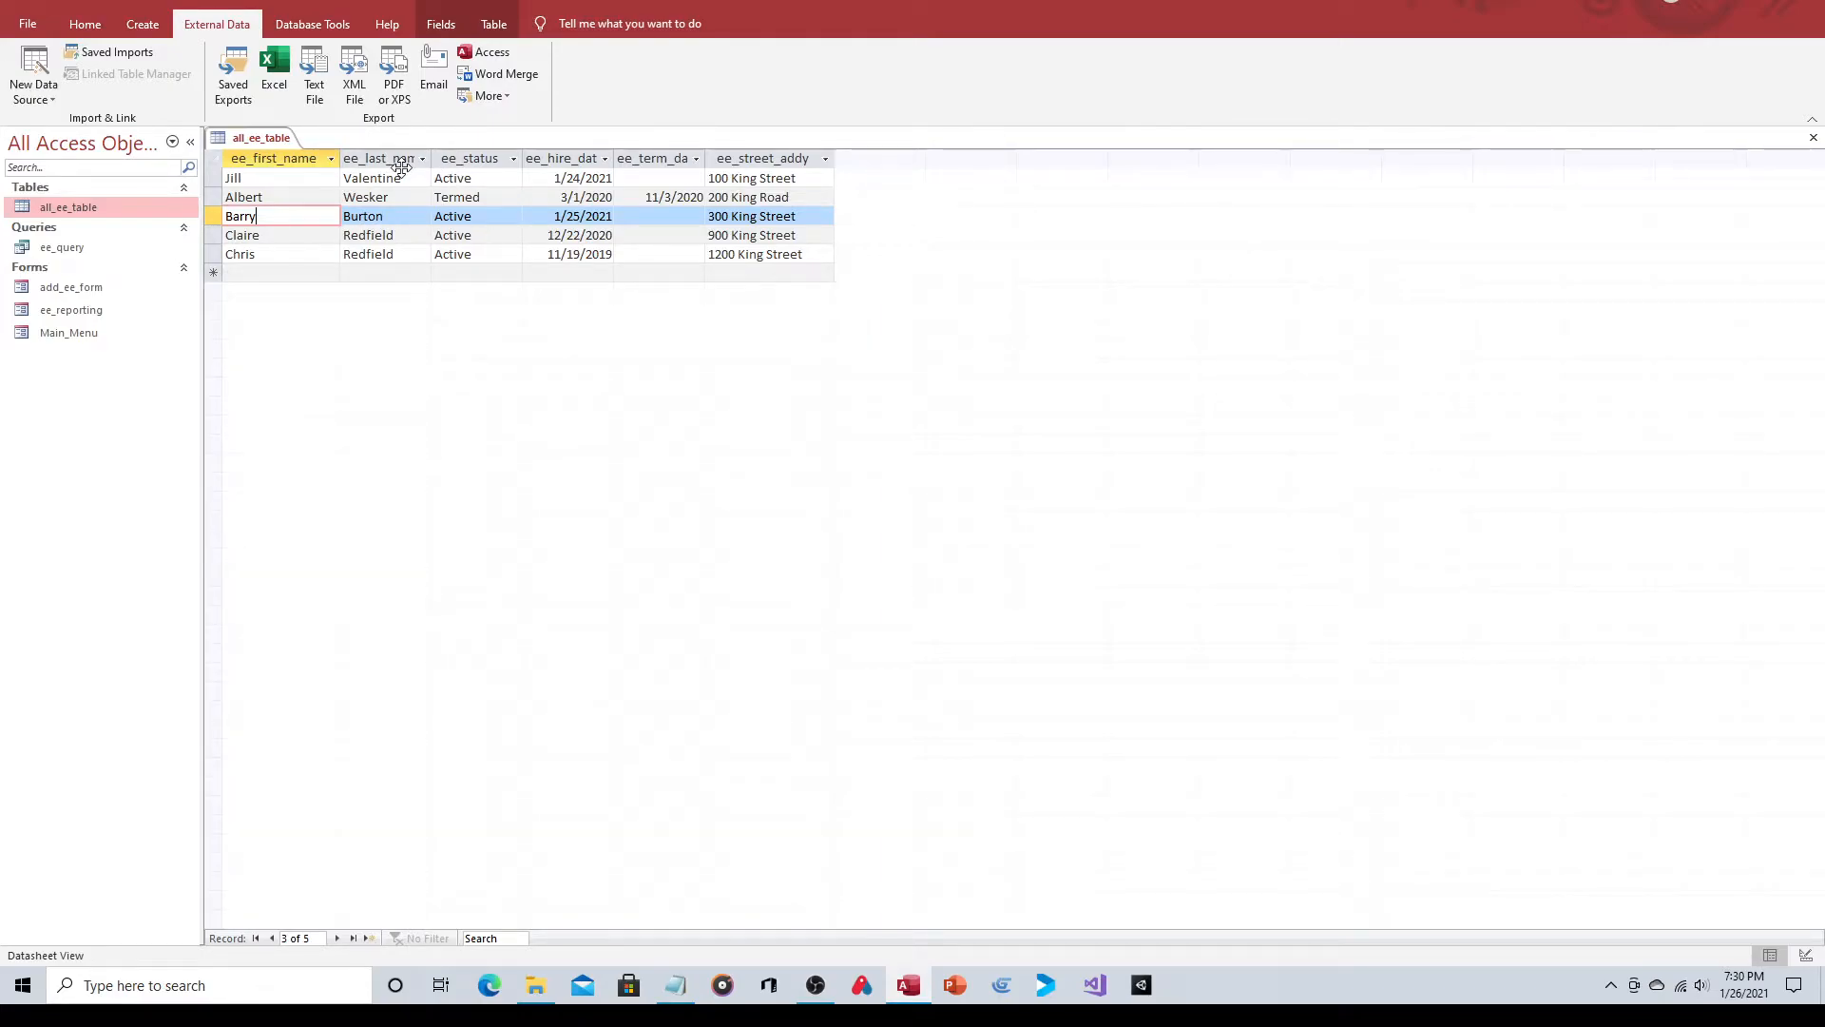
click(1813, 137)
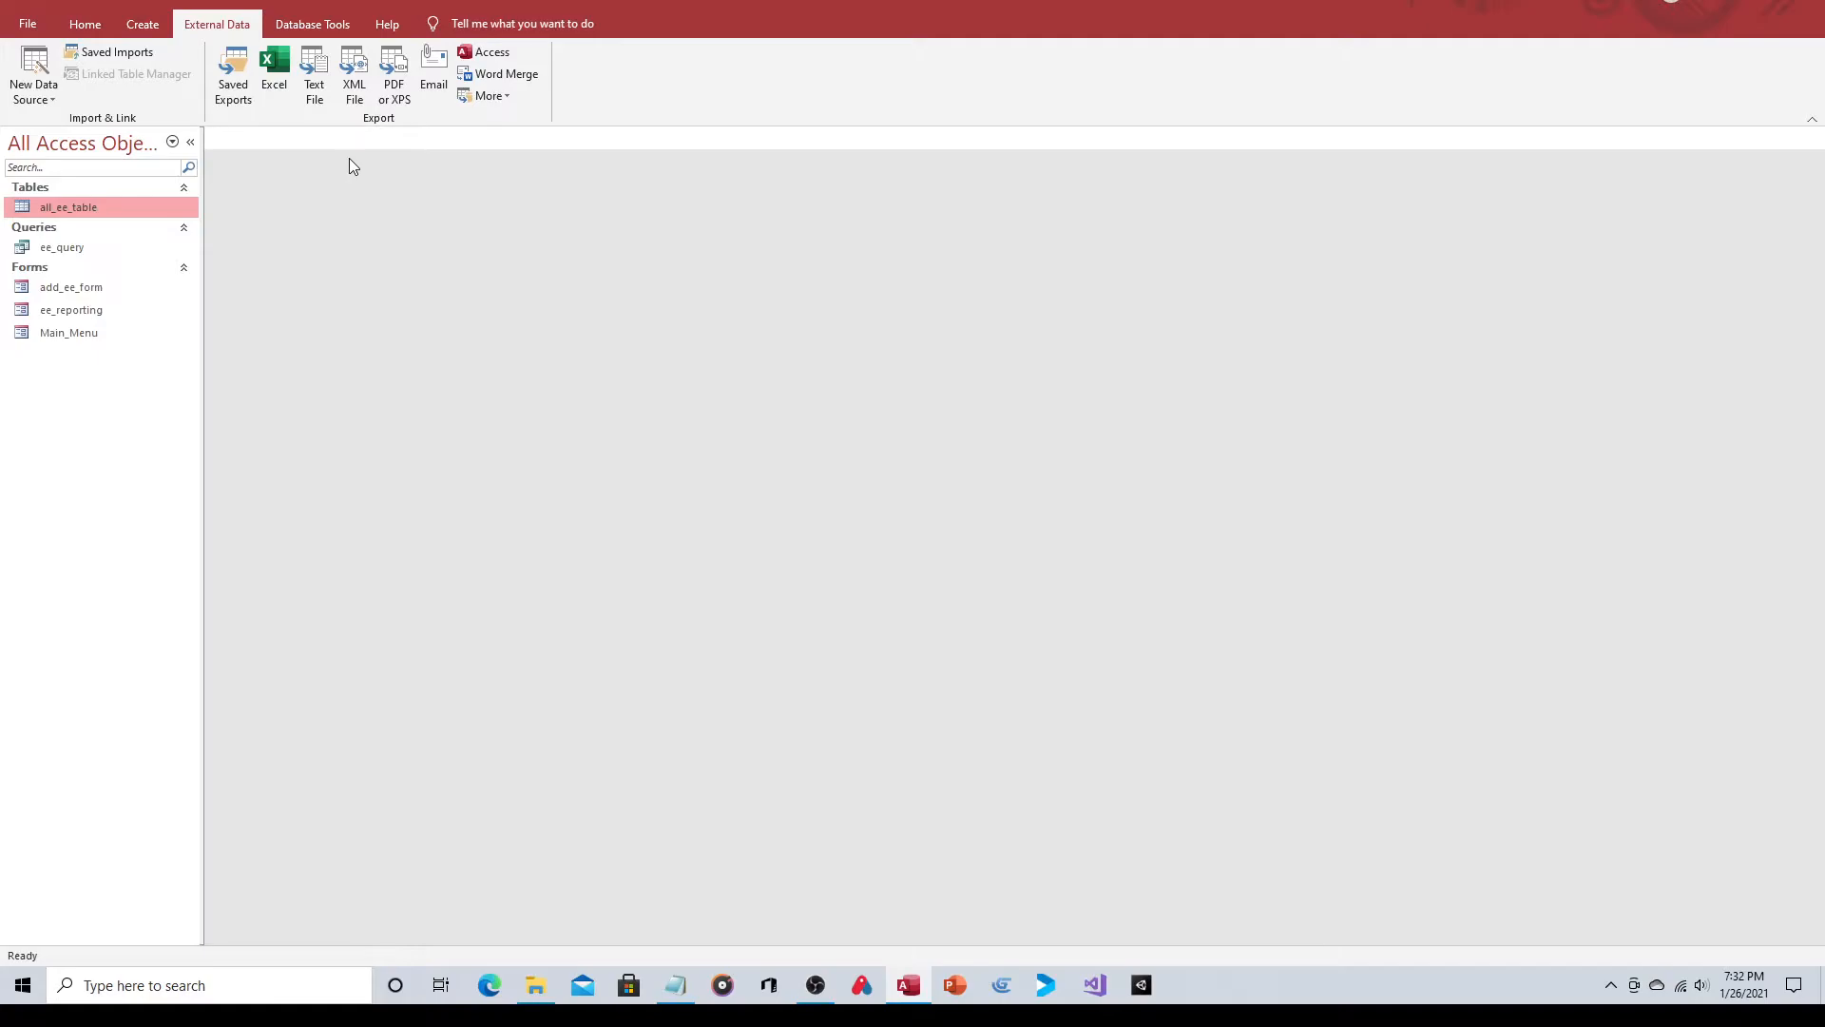
Create a blank report and switch it to Design View.
click(84, 24)
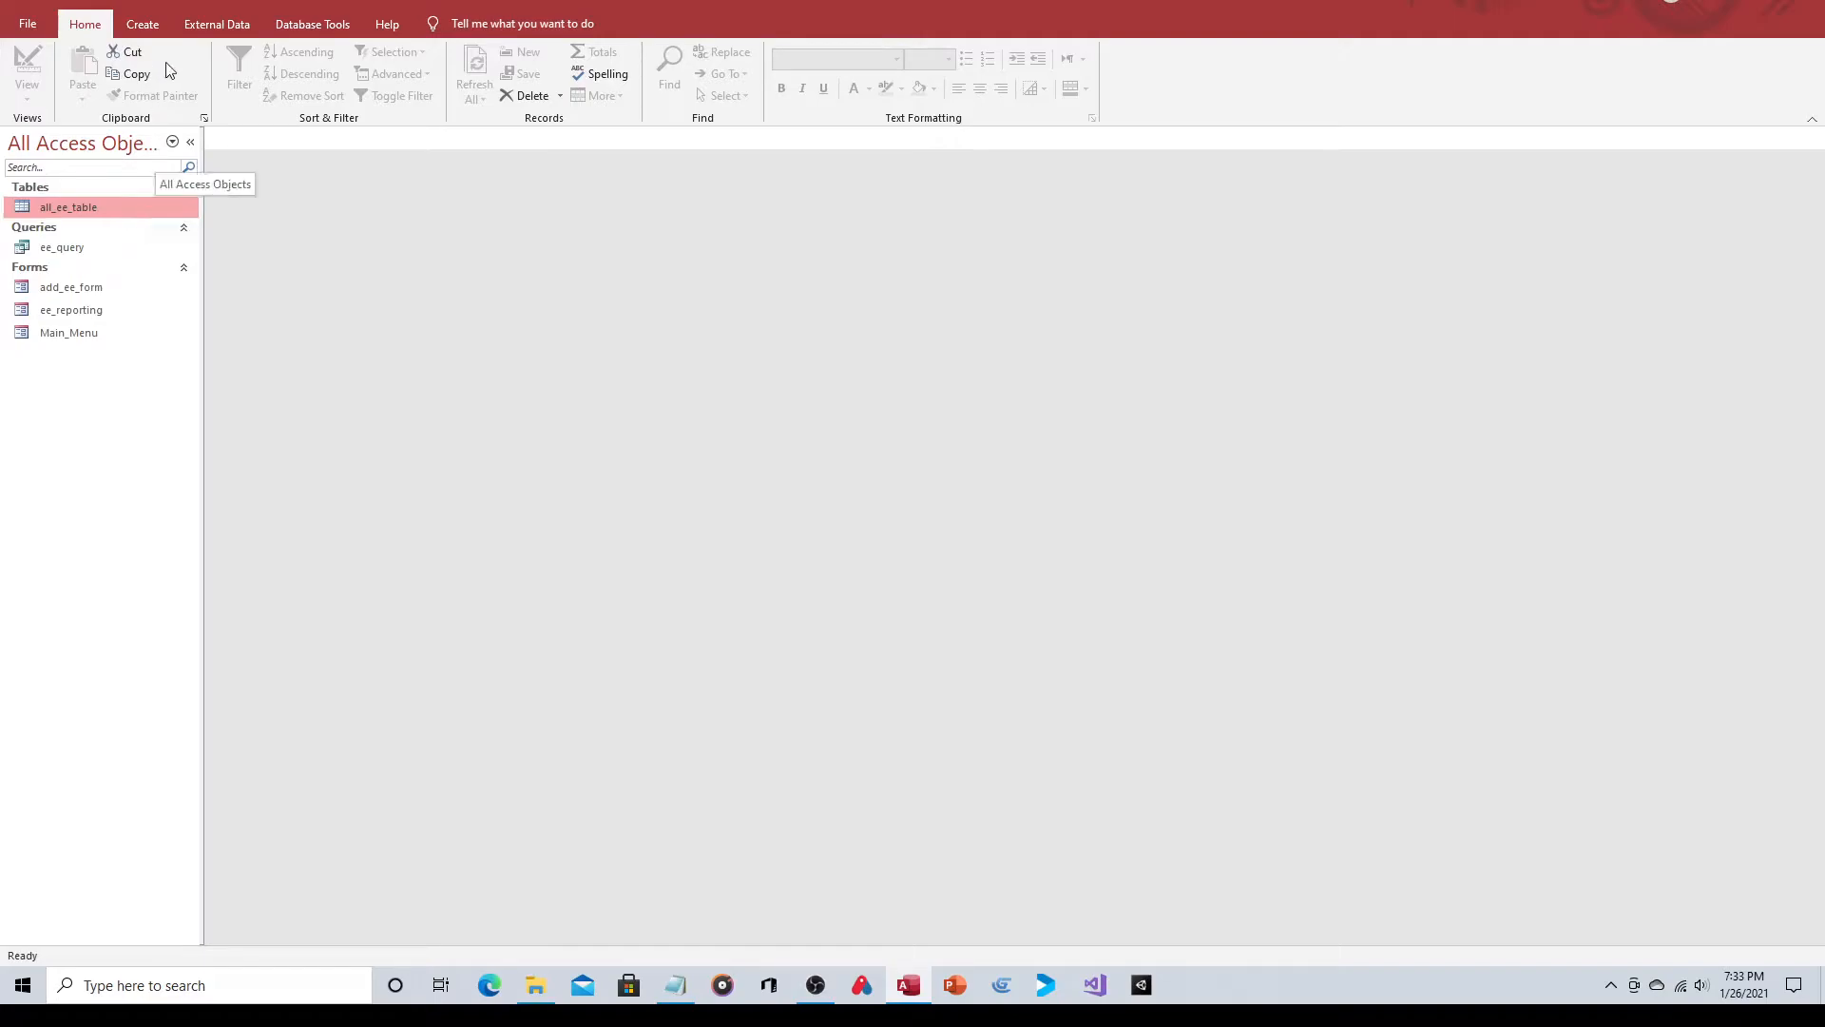
click(148, 27)
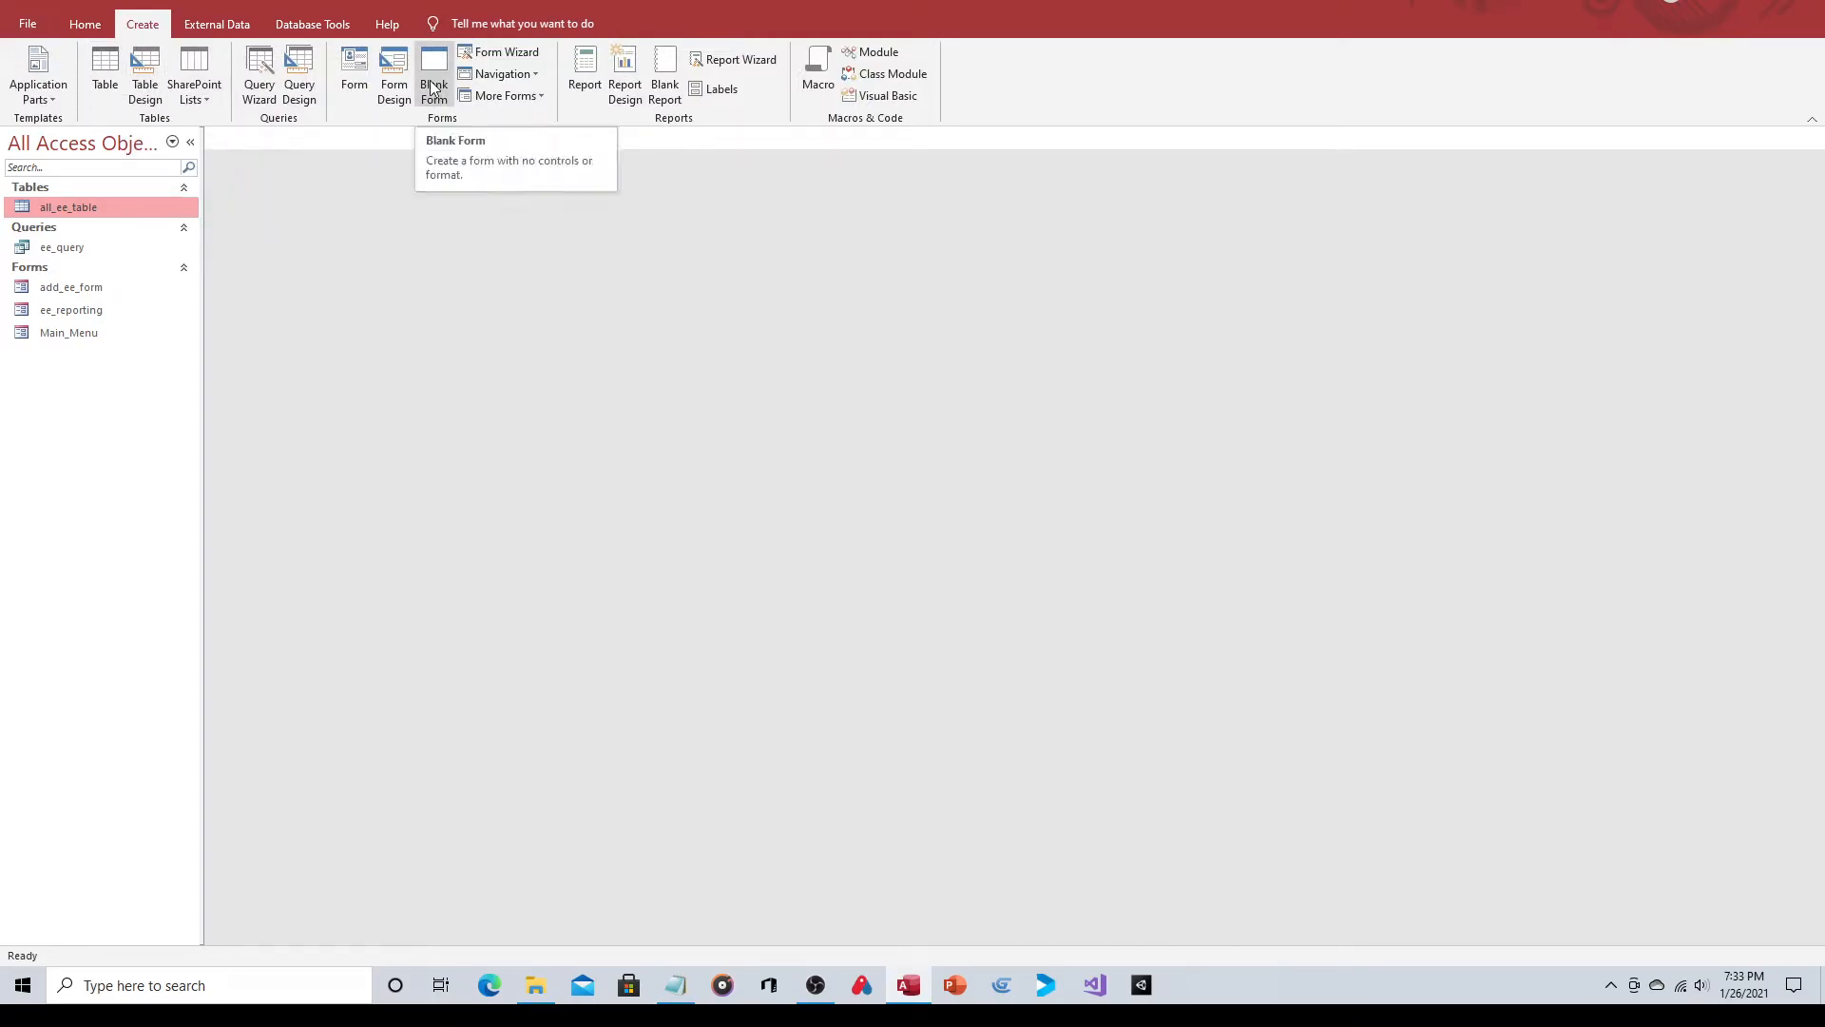
click(670, 66)
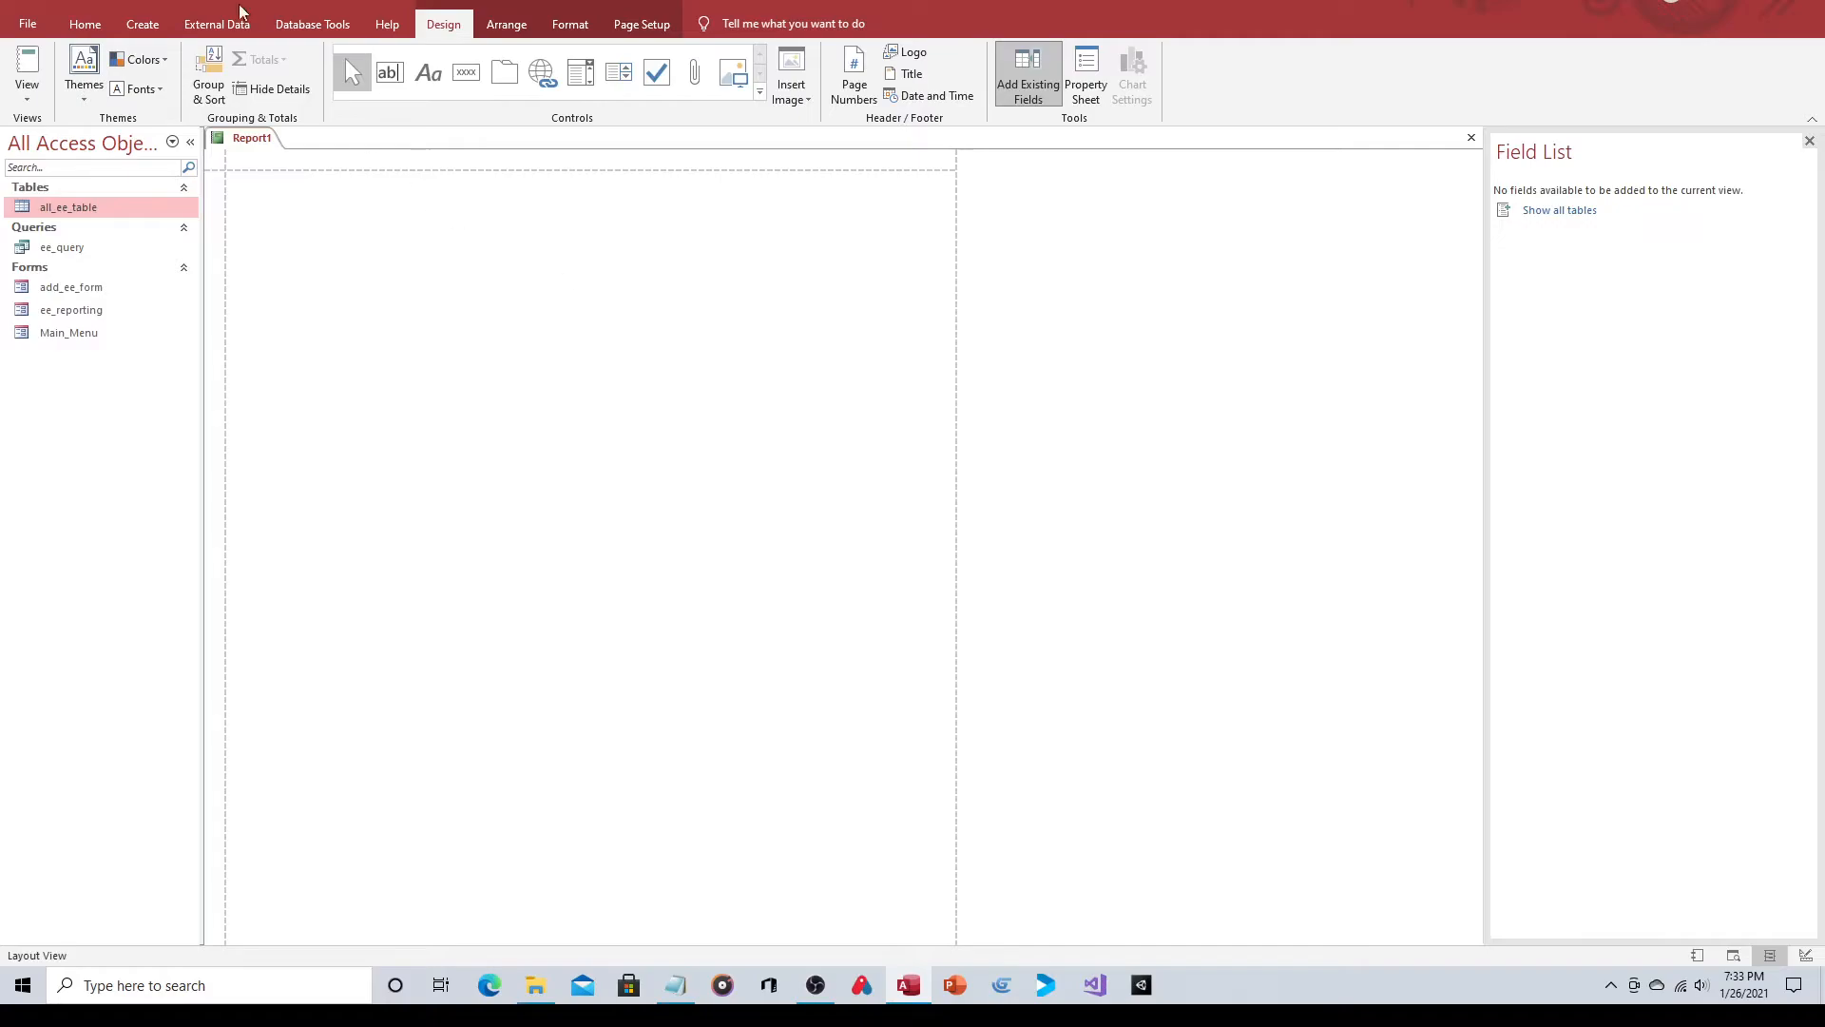
click(28, 95)
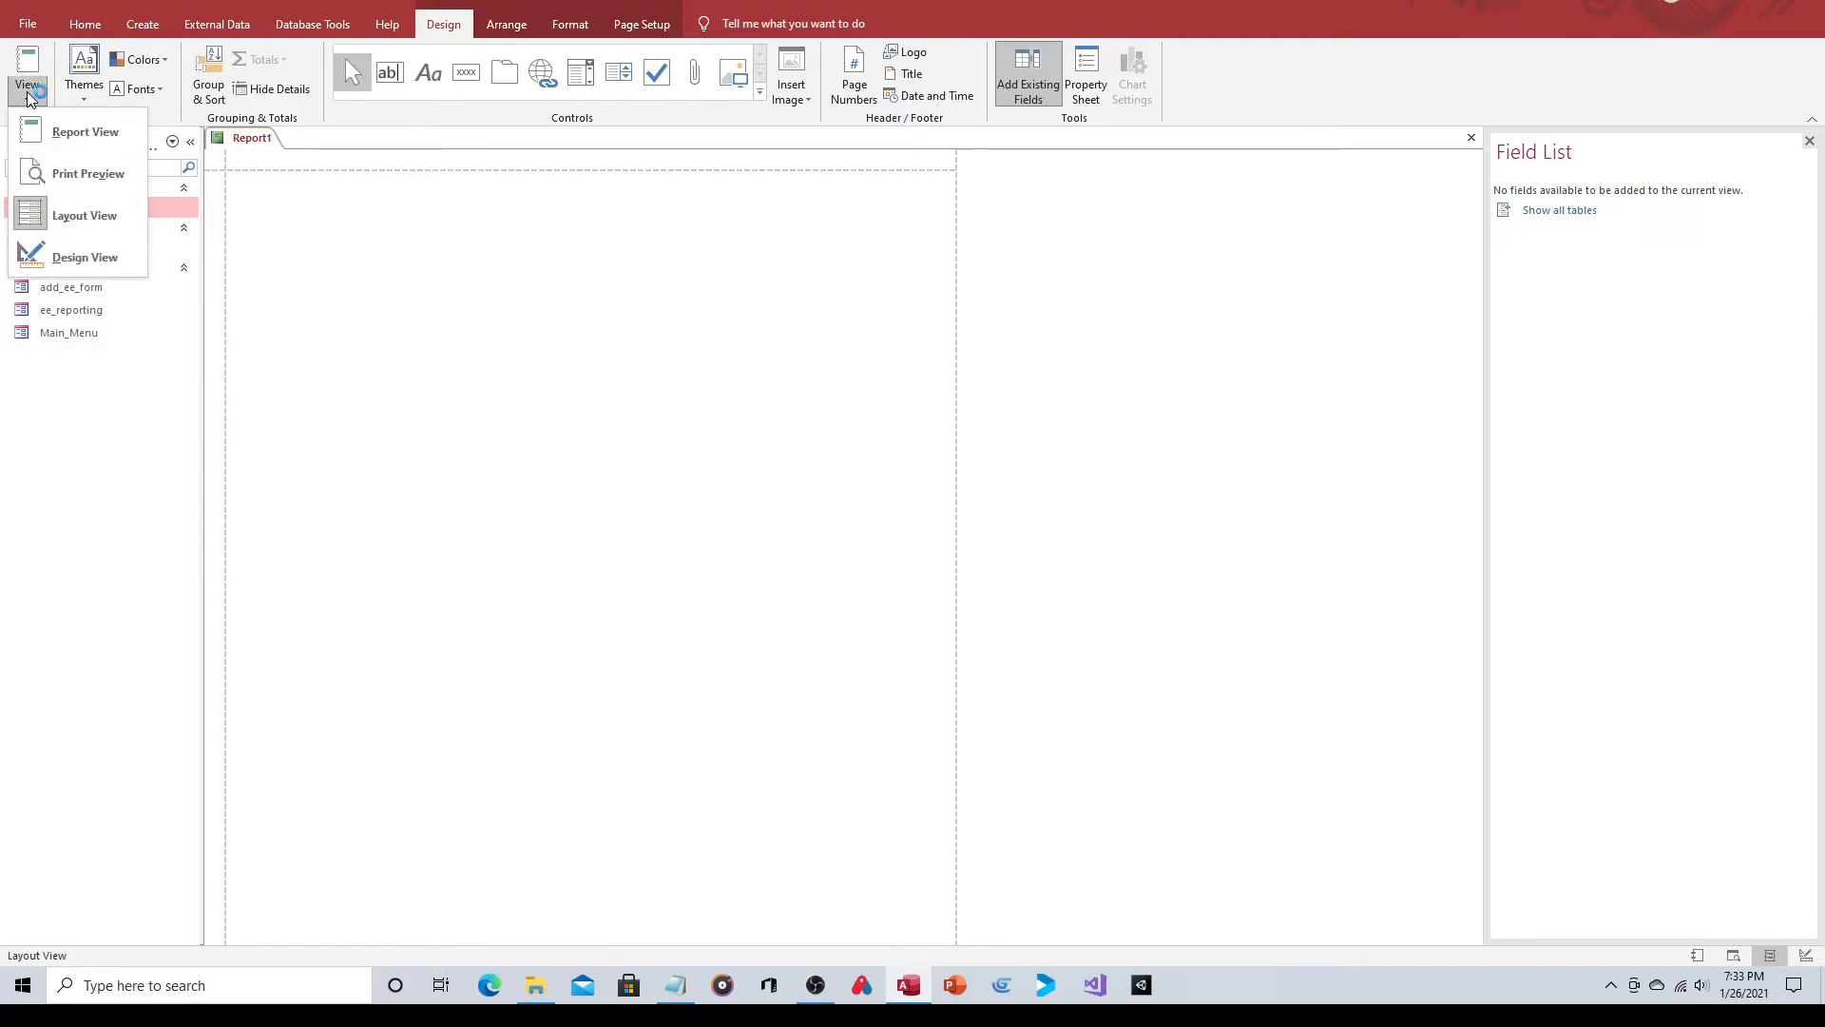
click(85, 257)
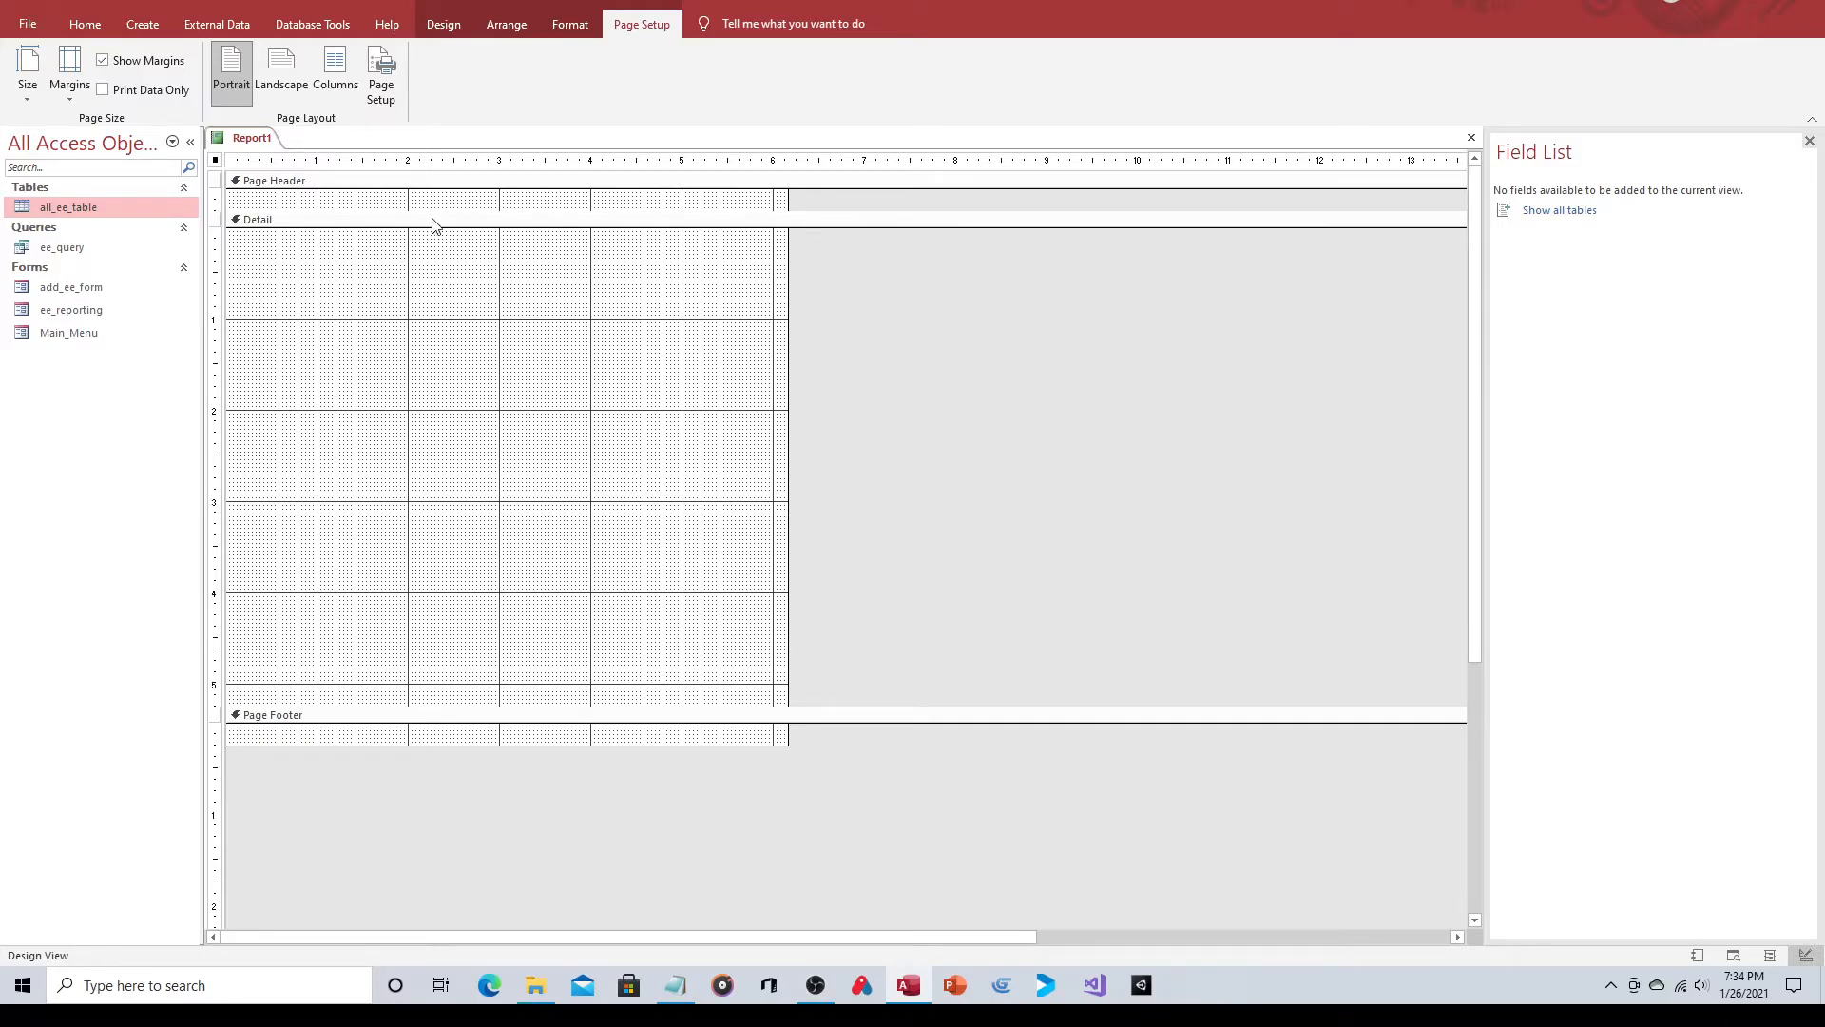
Show the property sheet for the whole report and set its record source to ee_query.
click(444, 26)
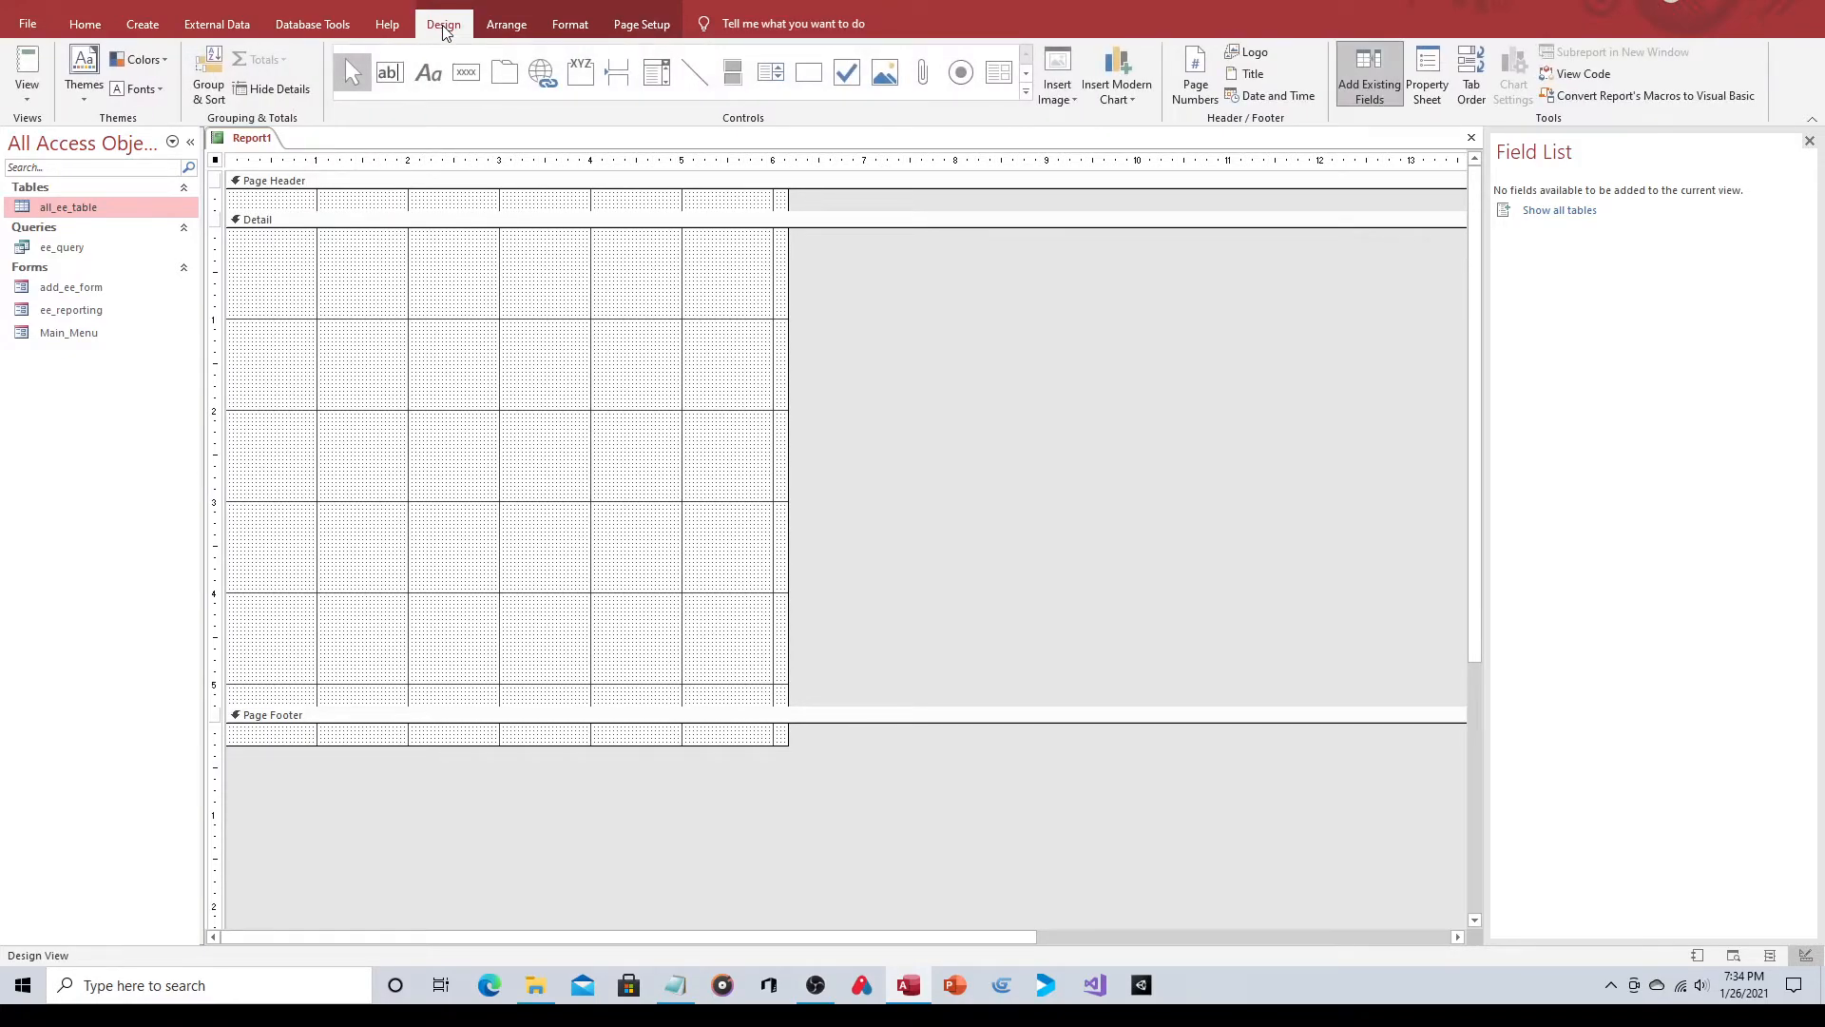
click(1438, 71)
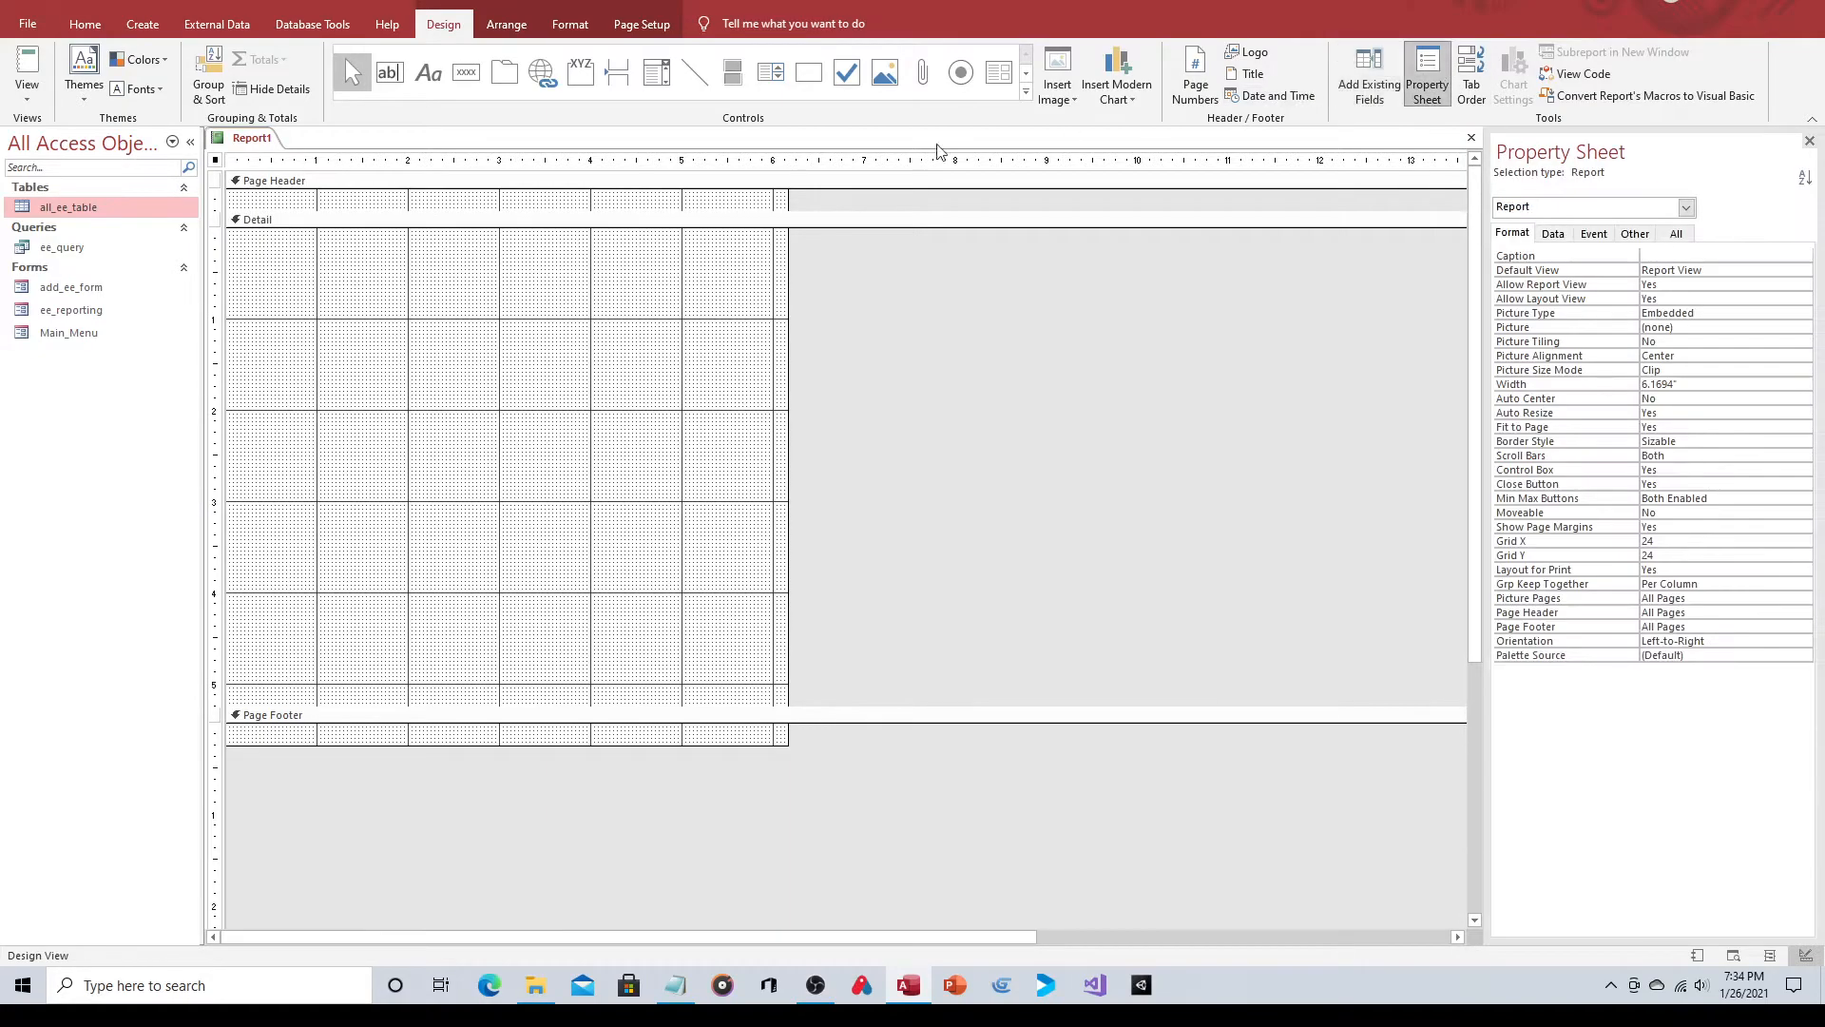
click(216, 160)
click(337, 183)
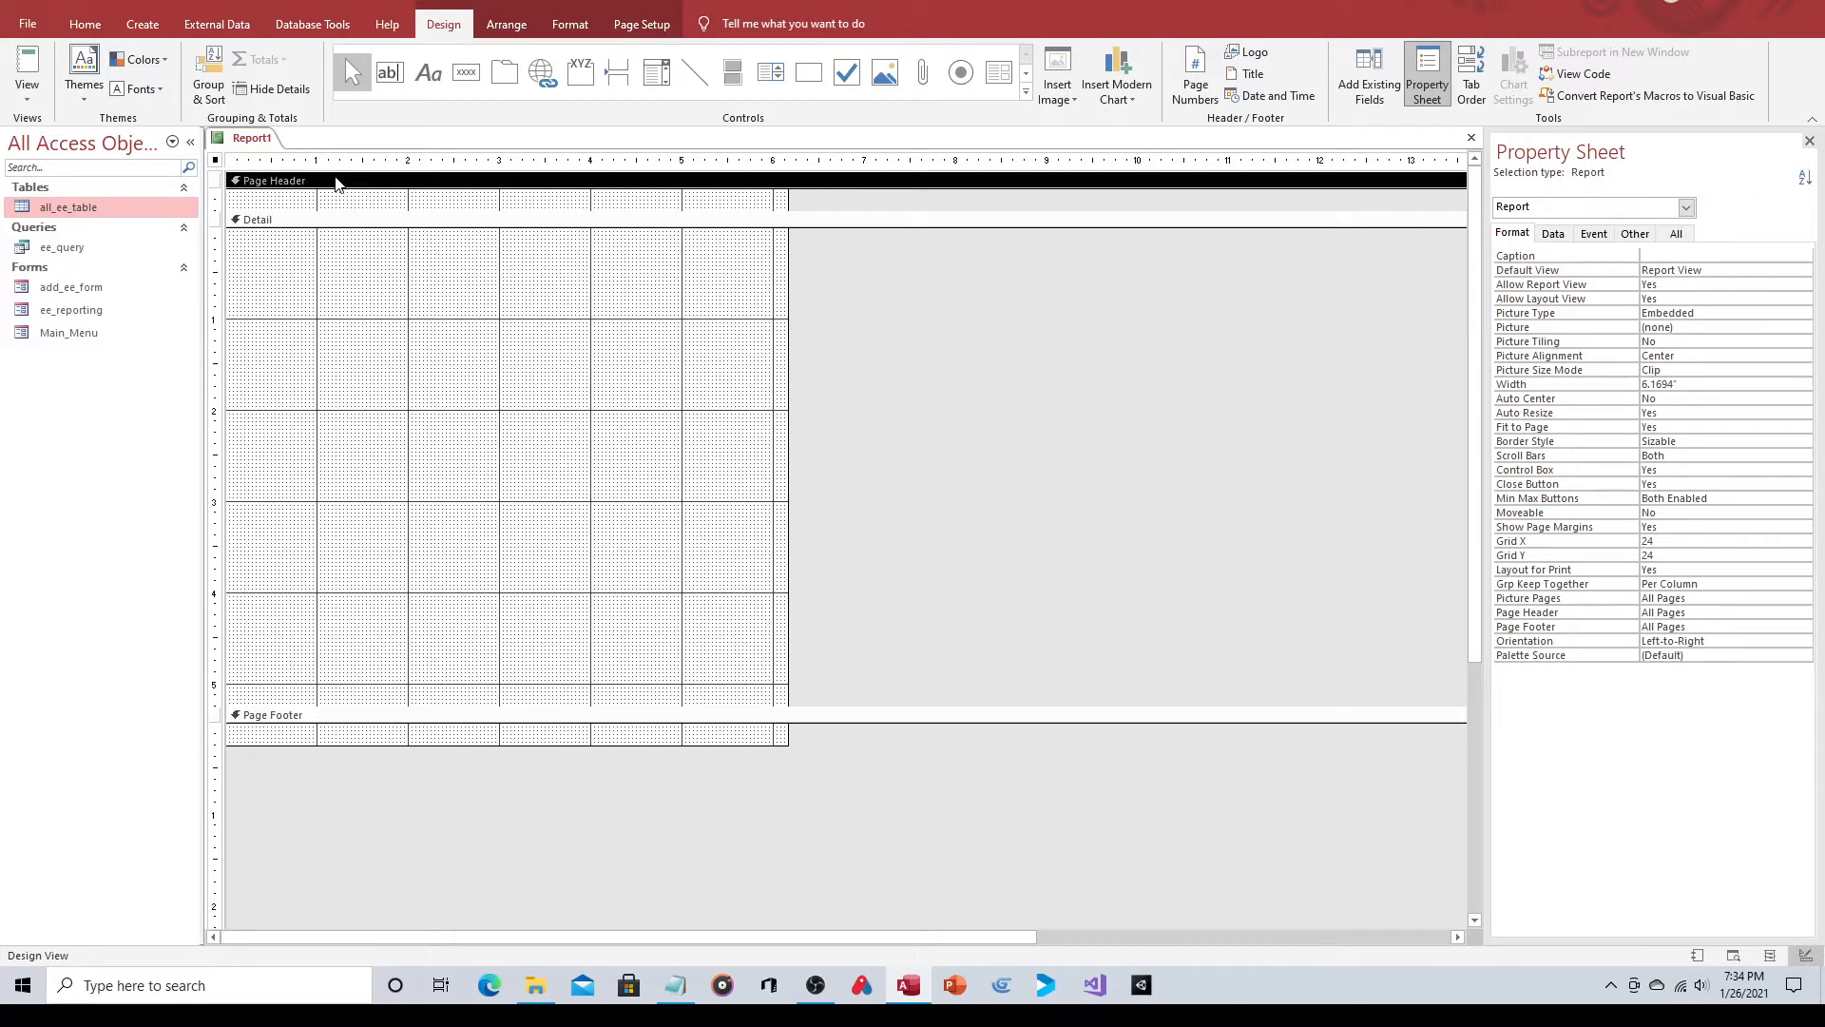
click(348, 221)
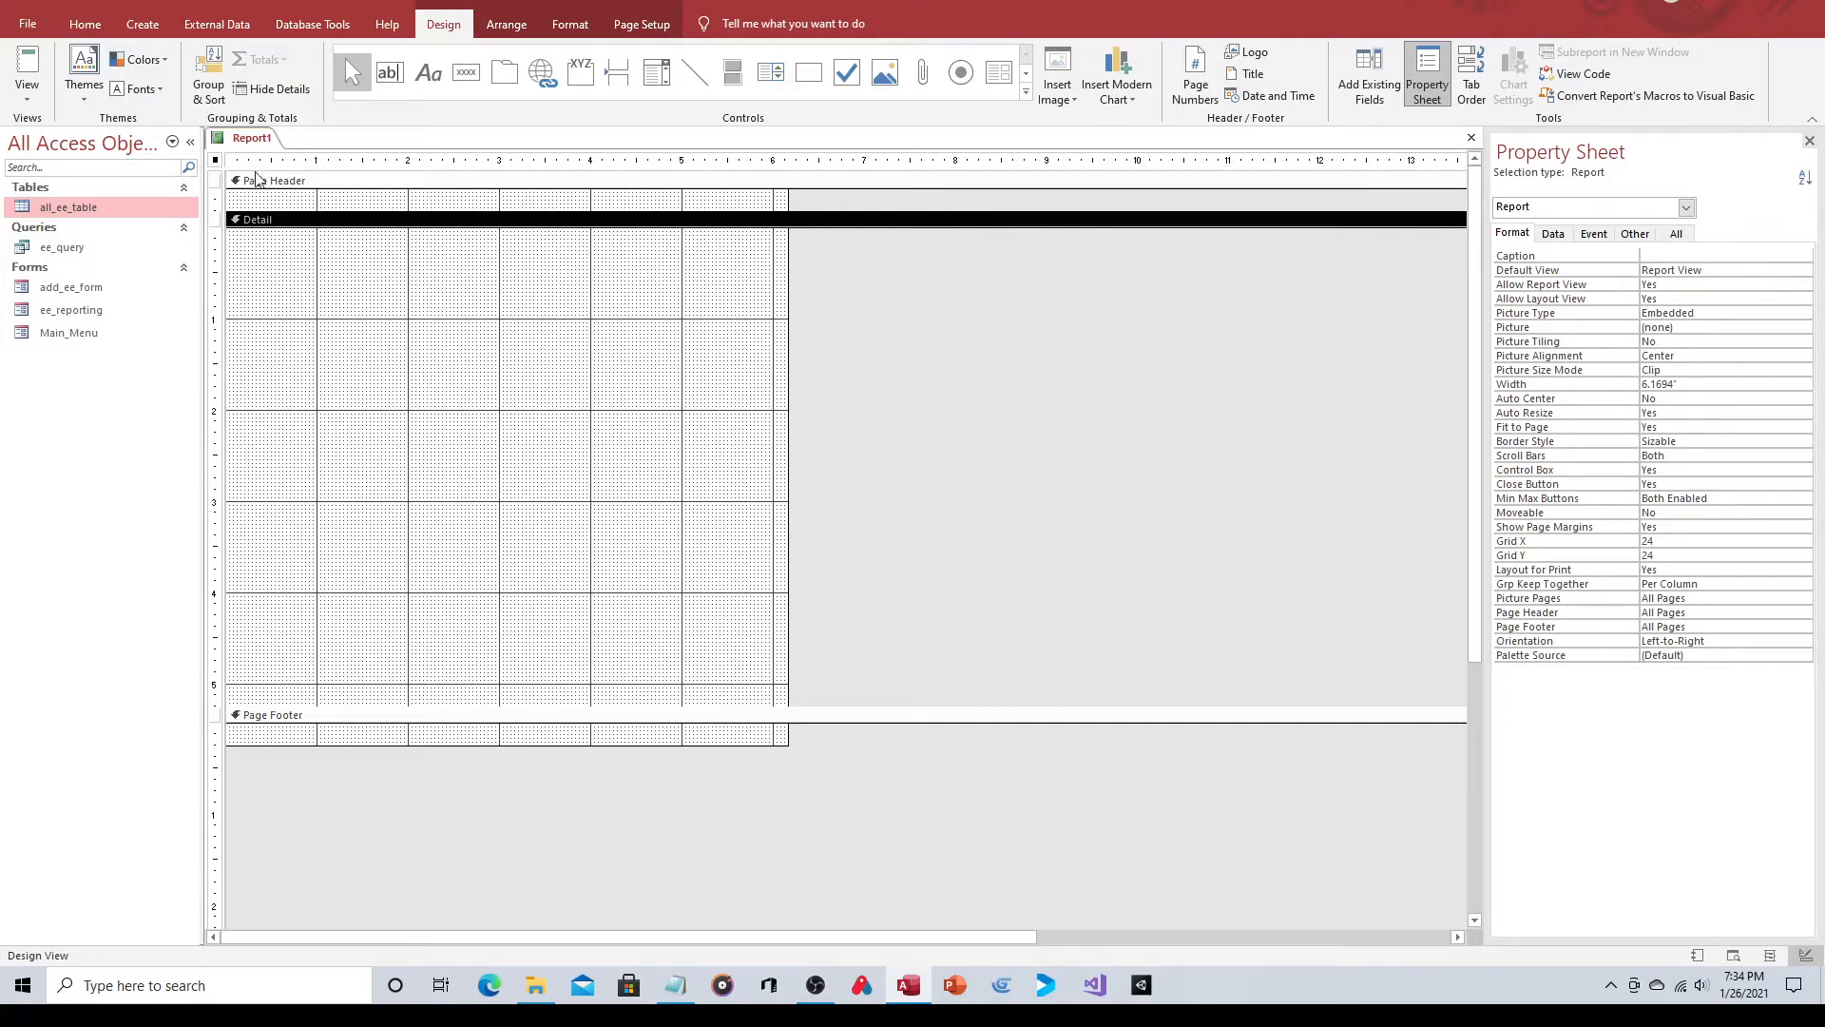
click(216, 160)
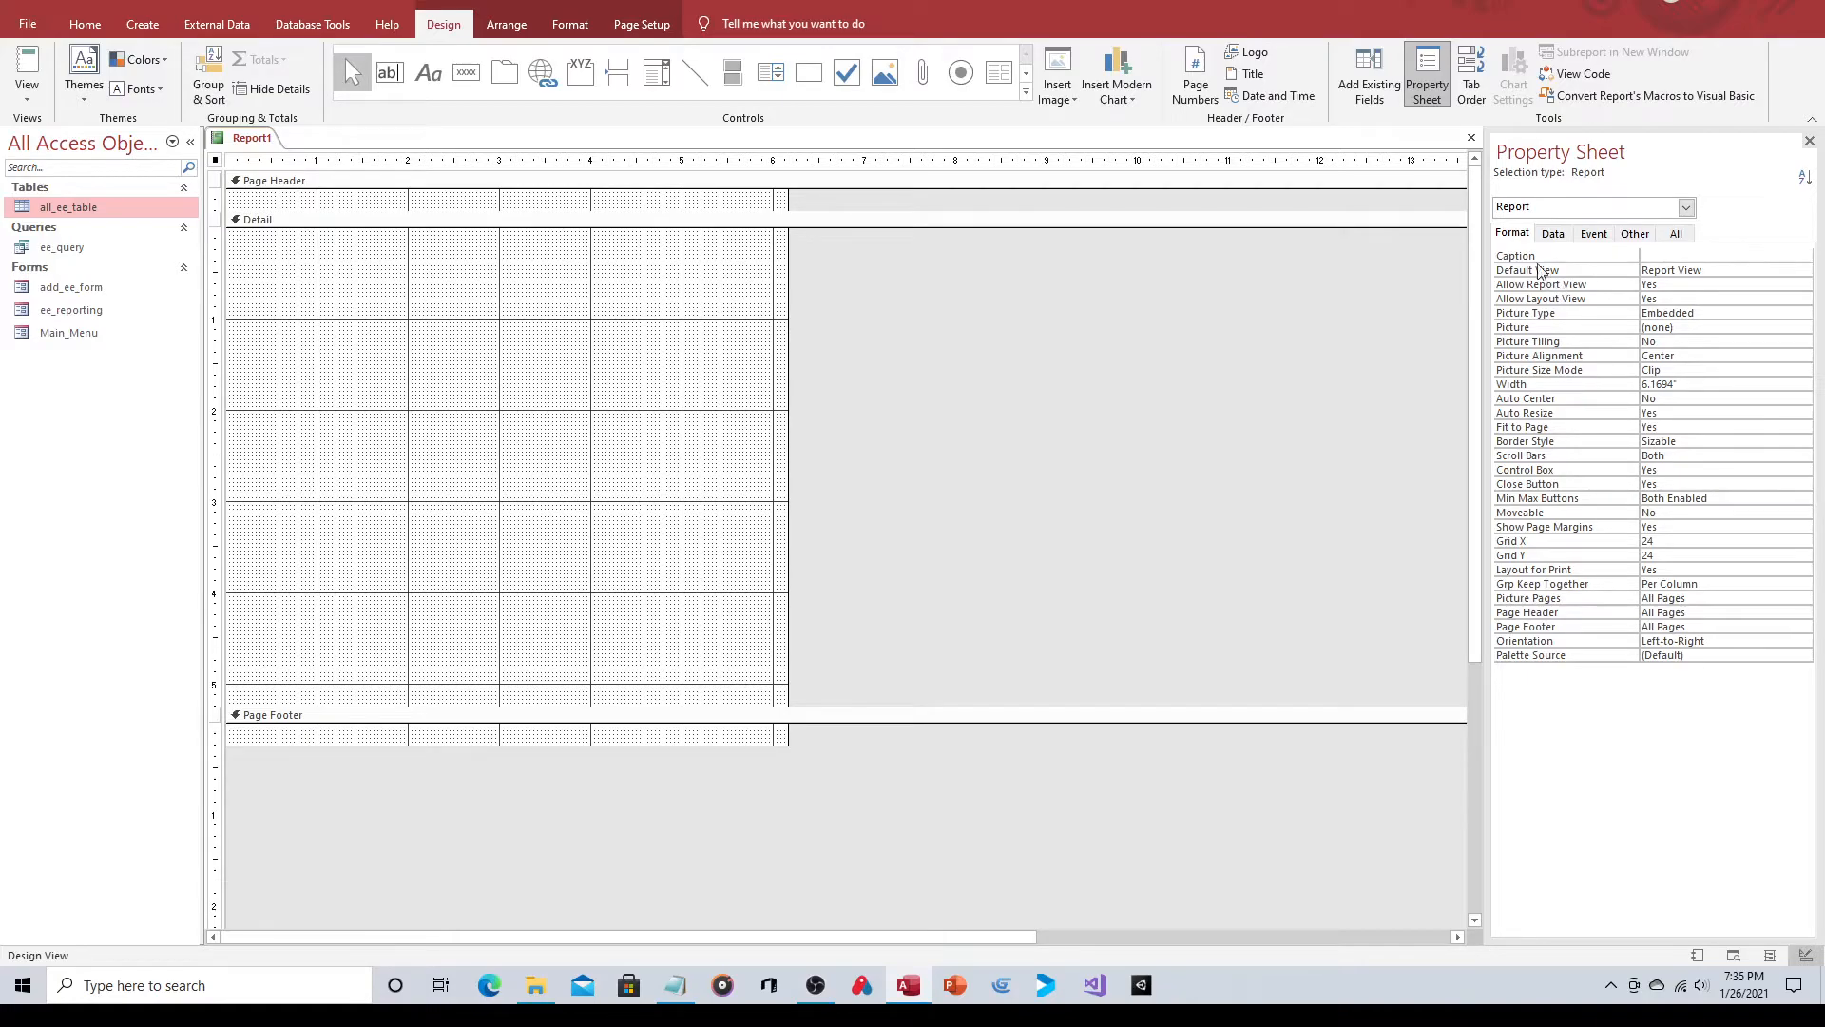
click(1552, 234)
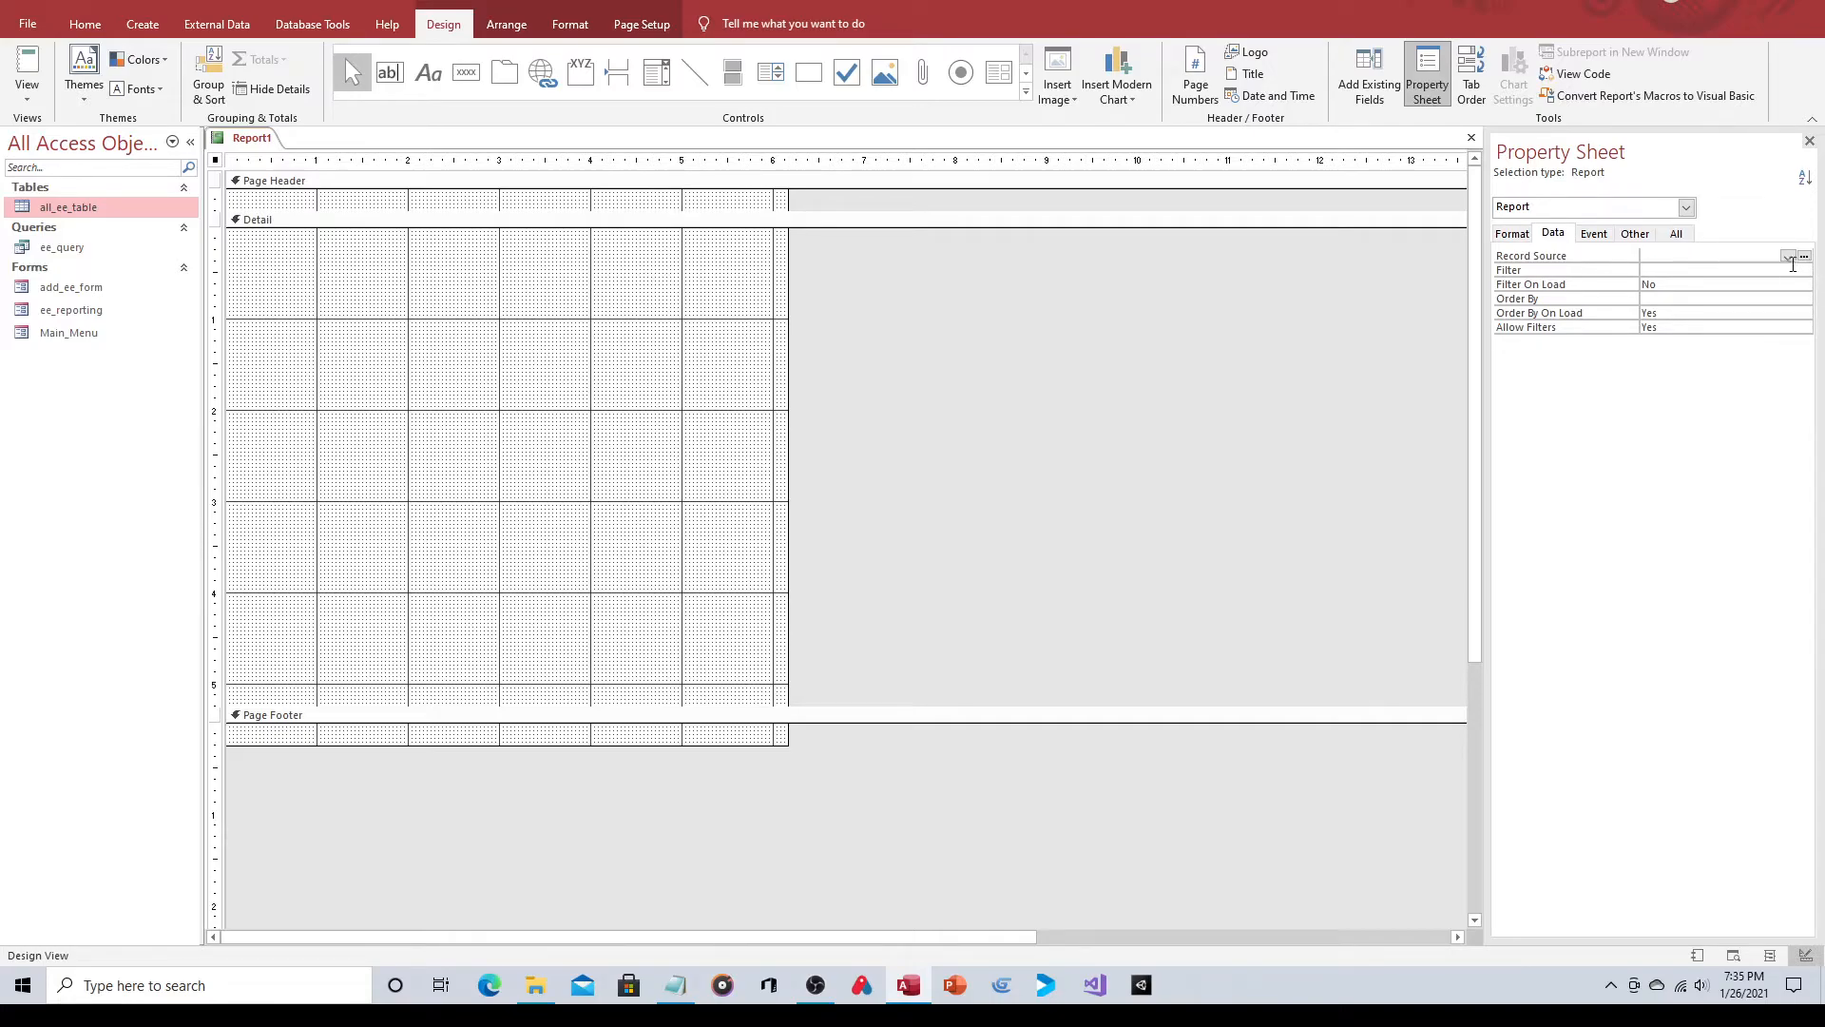
click(1787, 256)
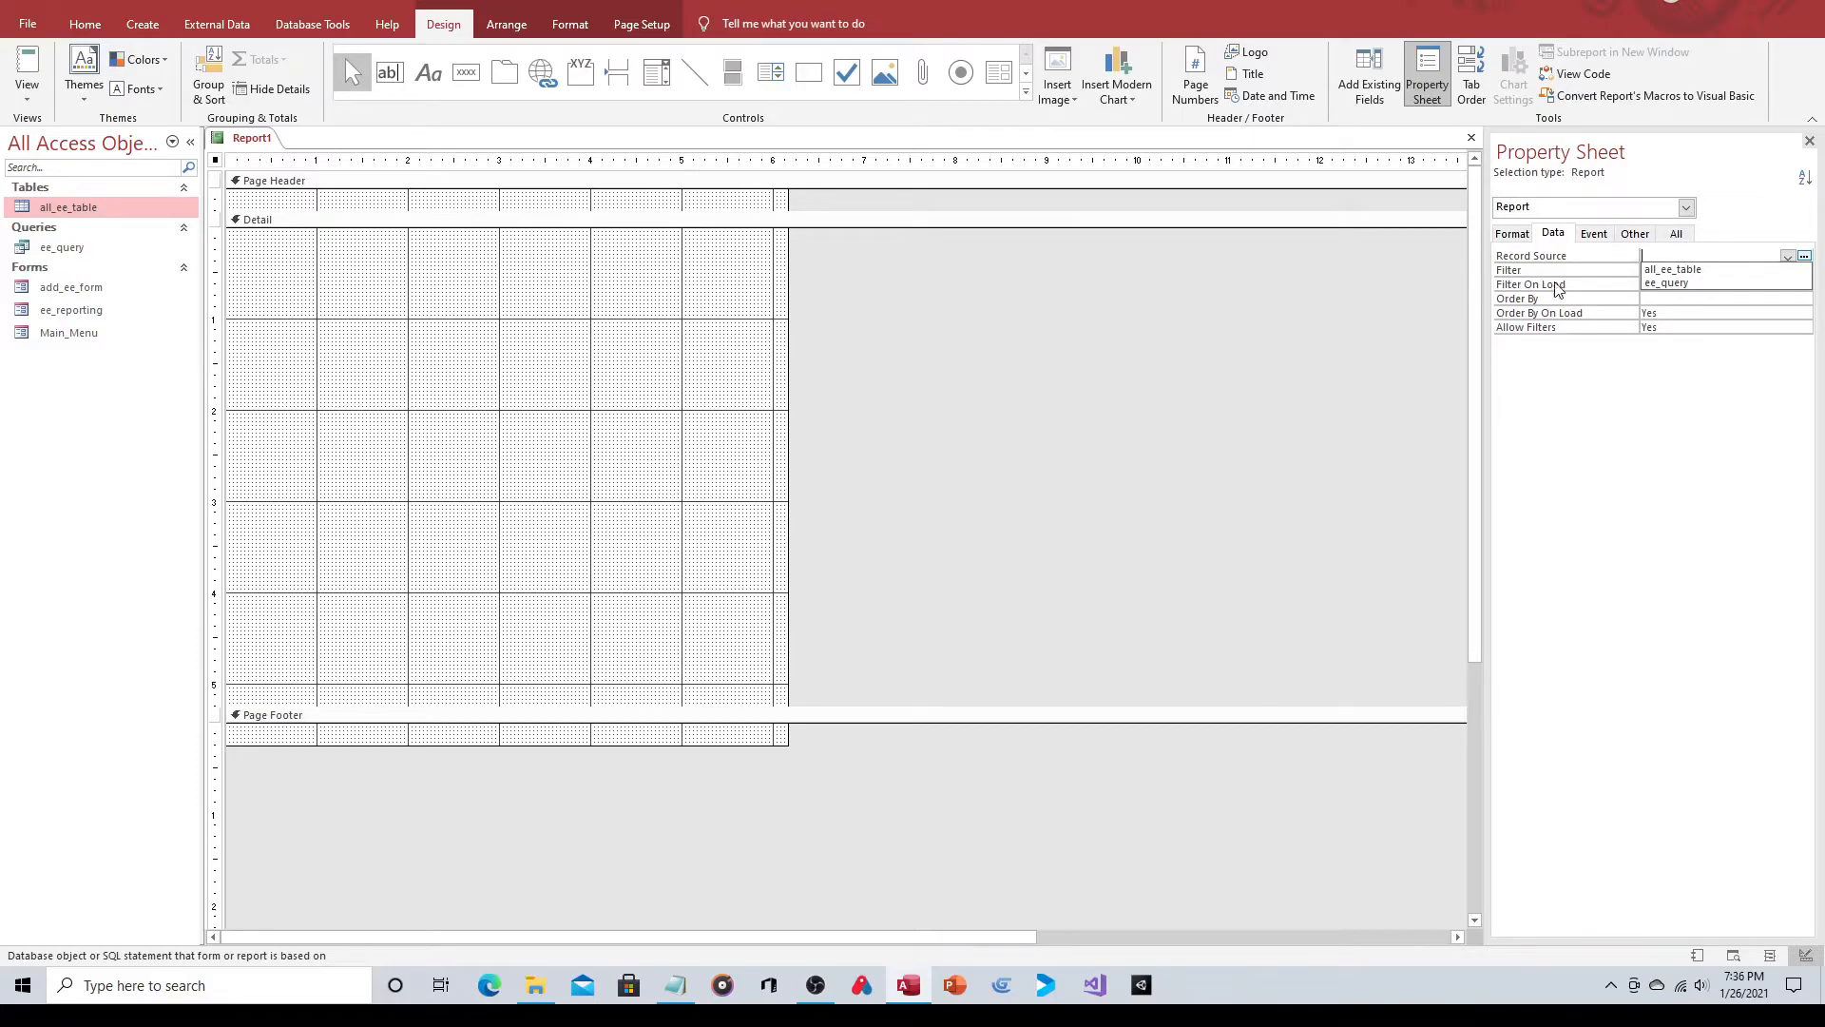
click(1672, 285)
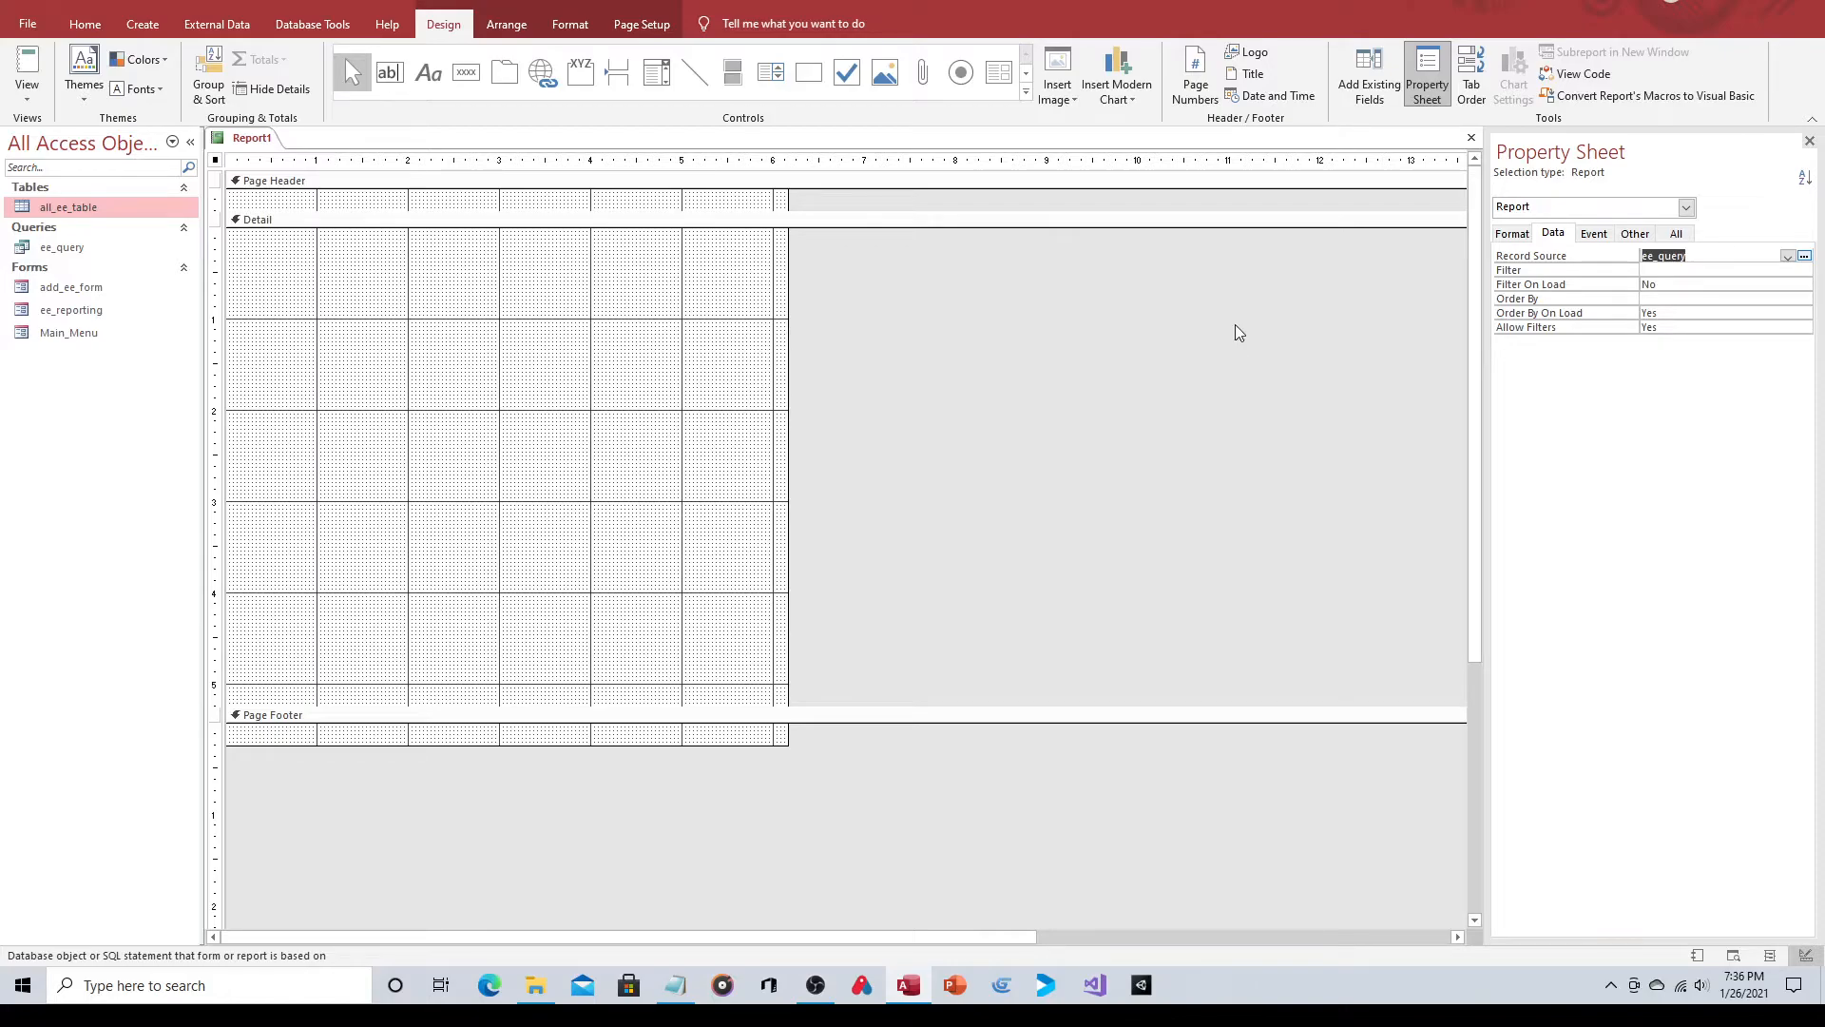
Add all the ee_query fields, from ee_first_name through ee_street_addy, to the report's Detail section.
click(1368, 76)
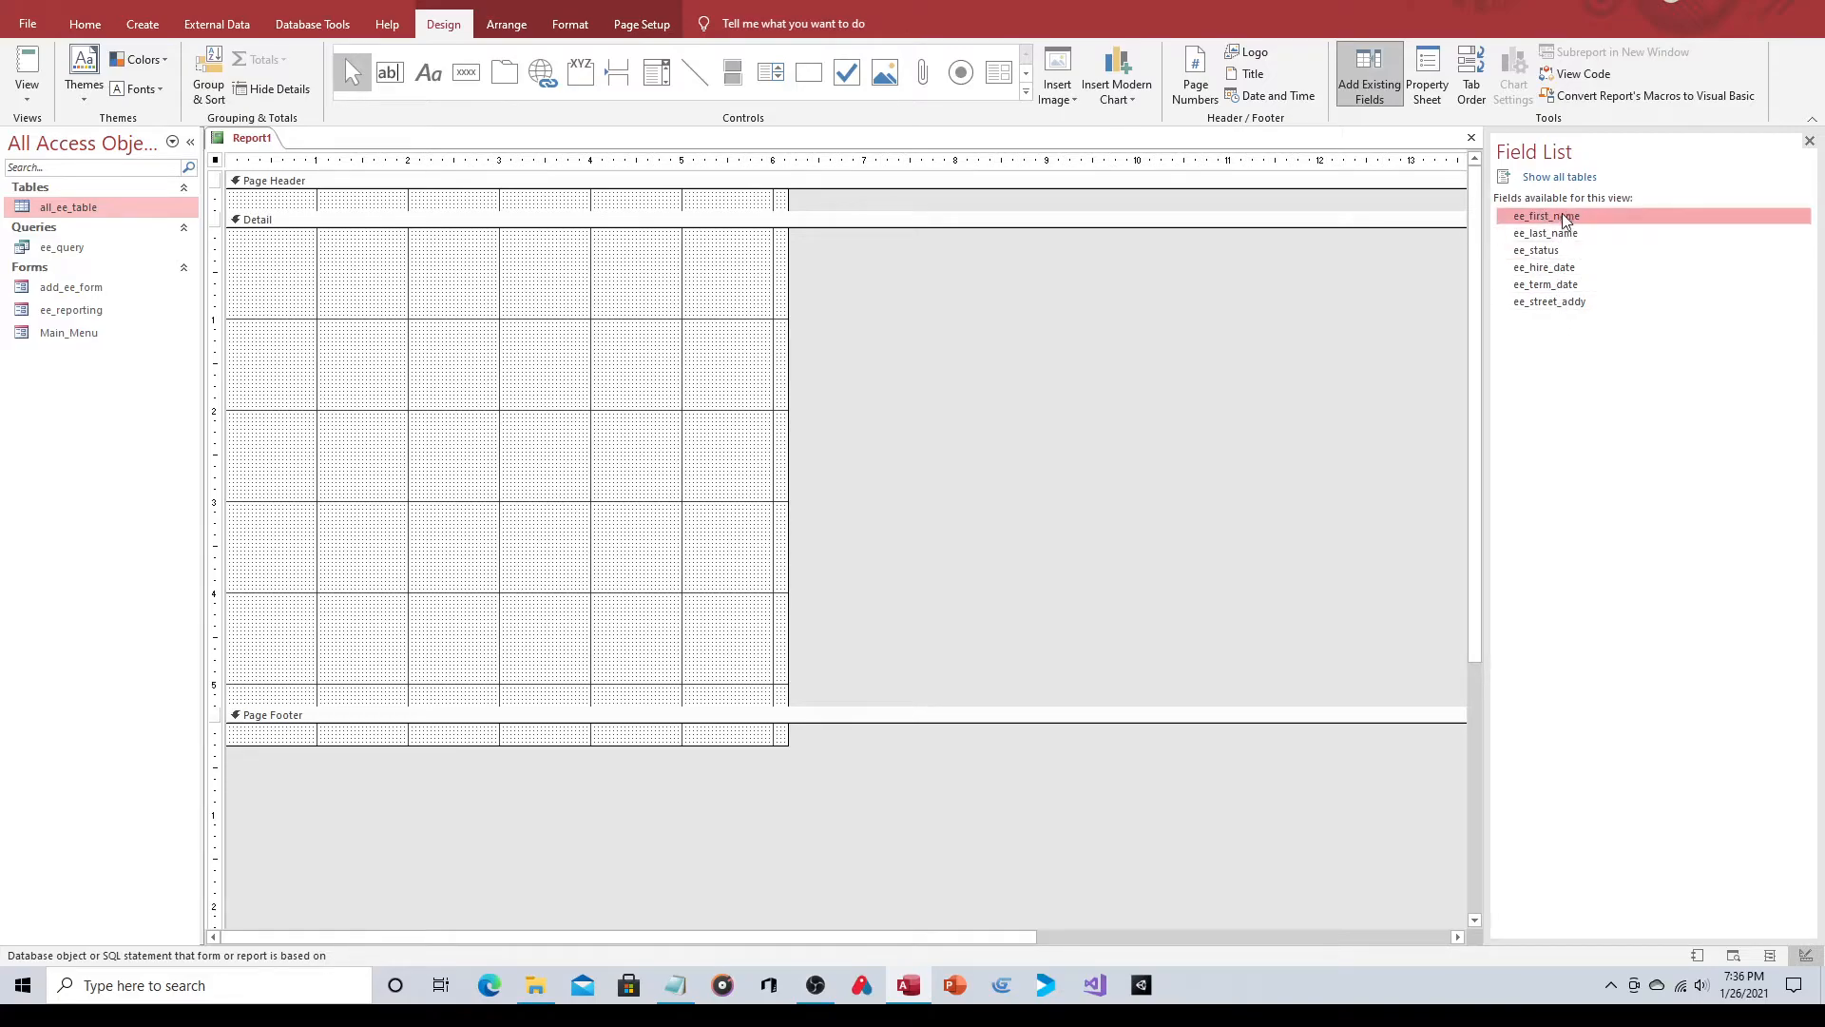
shift+click(1578, 304)
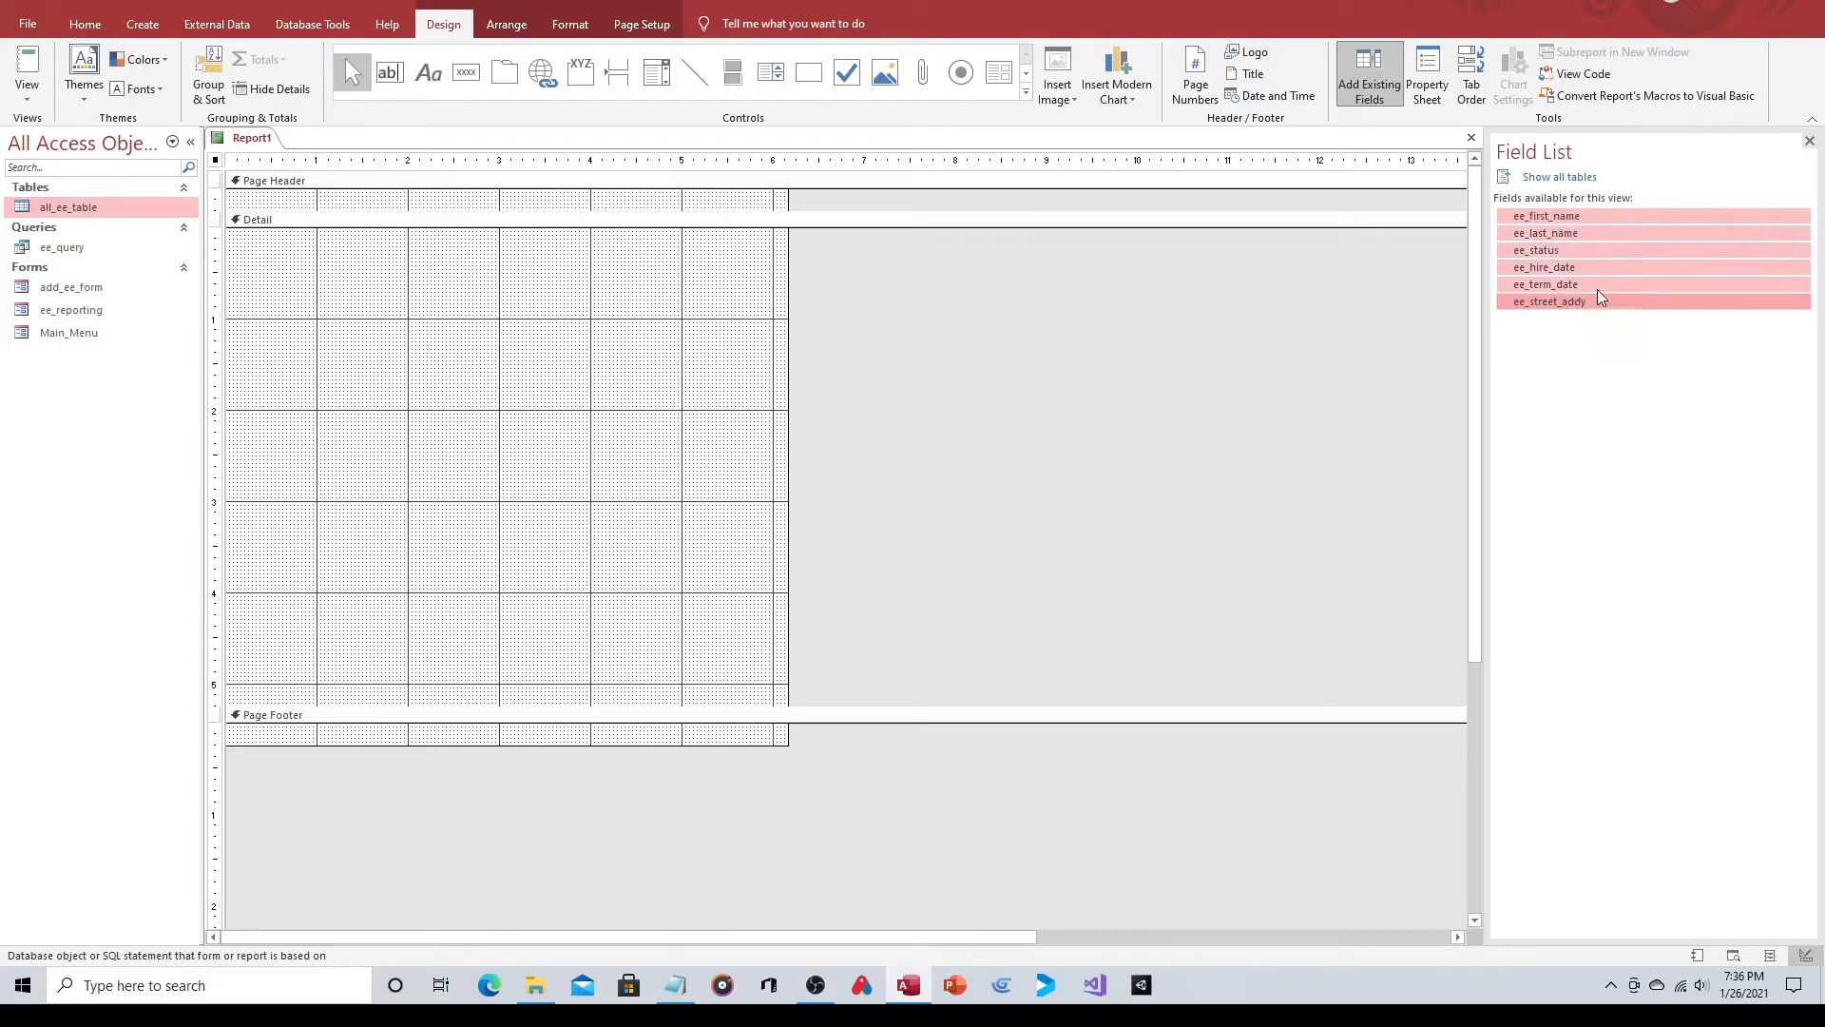
drag(1617, 230, 452, 342)
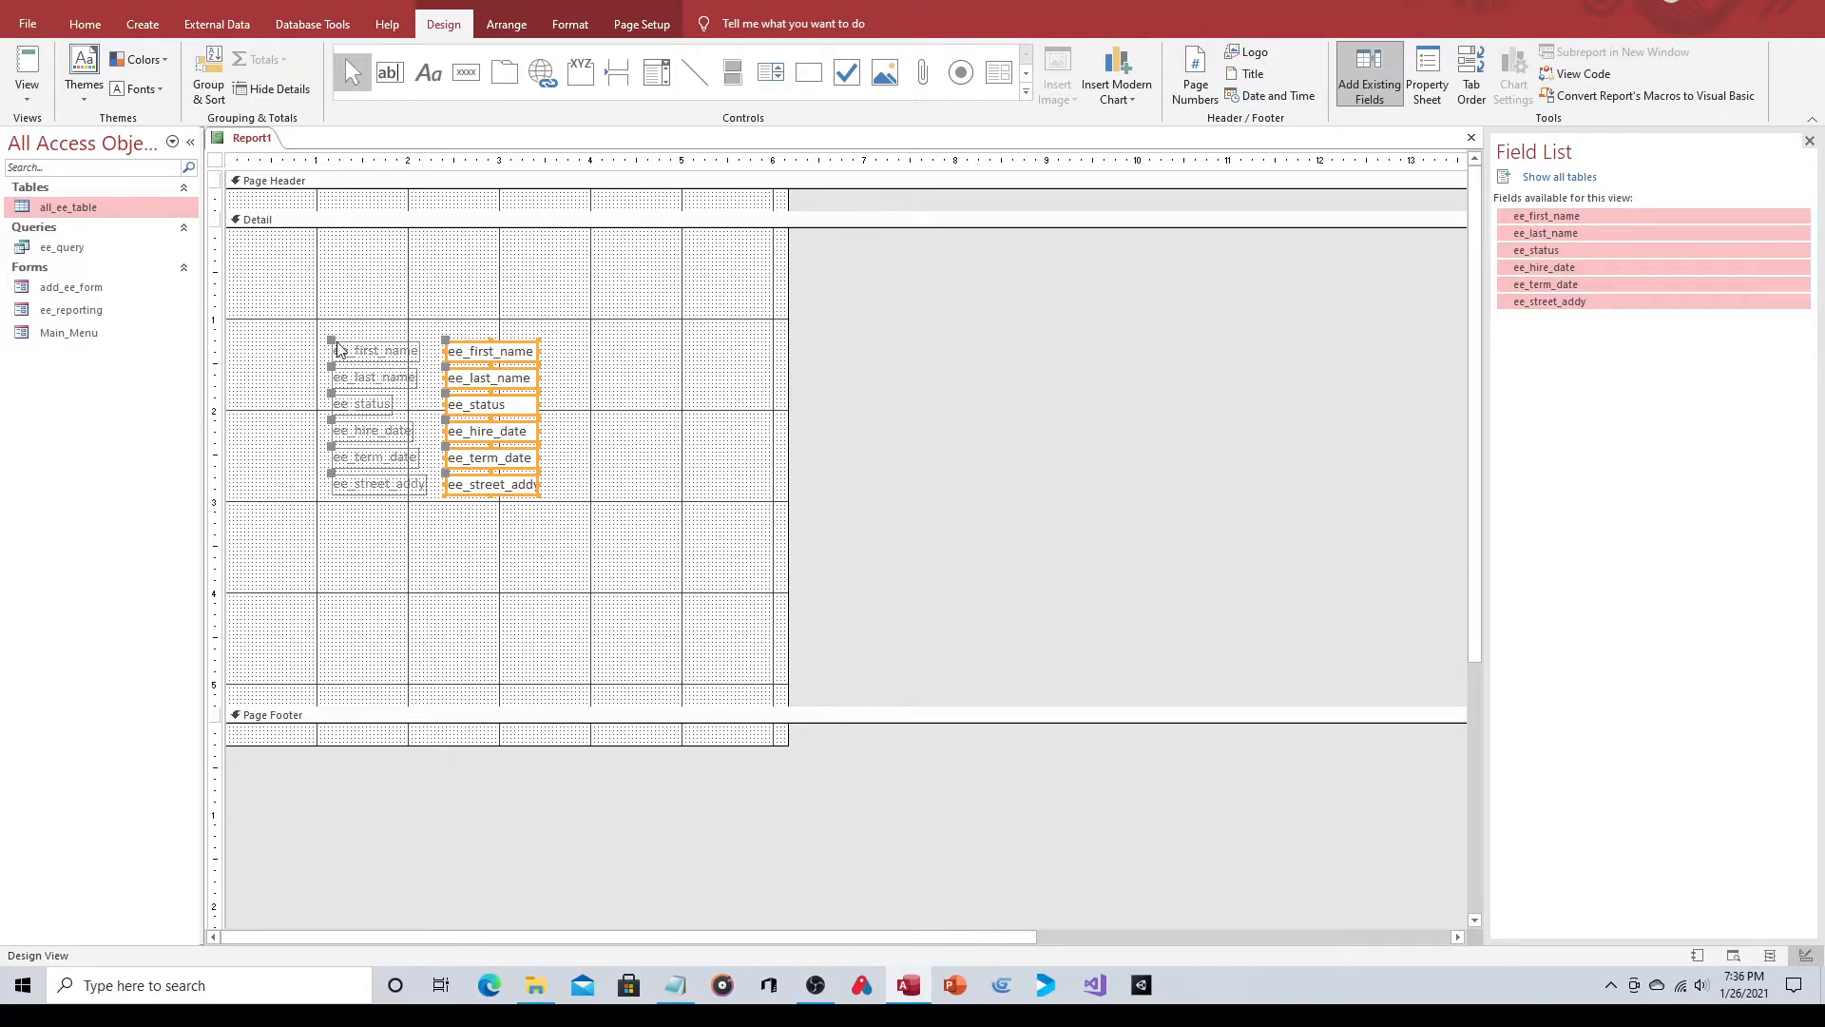
Move all the field labels and text boxes together up to just below the Detail section bar.
drag(306, 326, 628, 561)
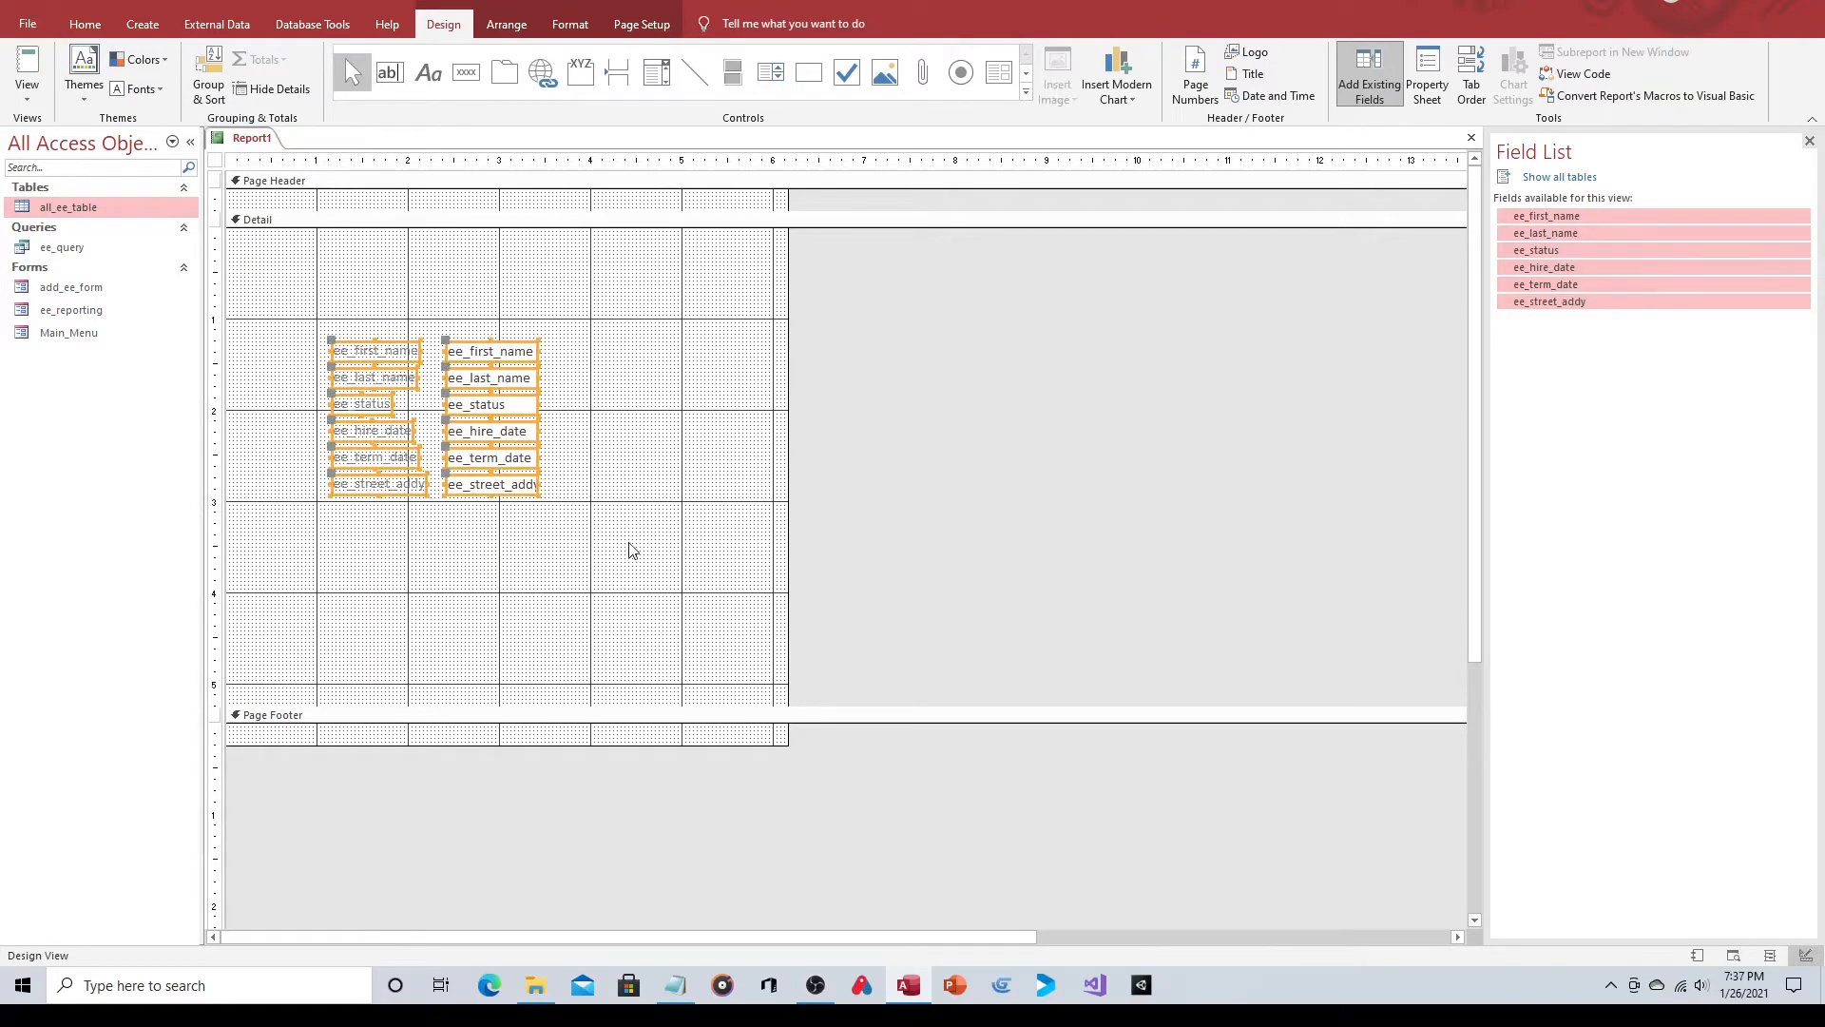
key(Up)
key(Up)
key(Up)
key(Up)
key(Up)
key(Up)
key(Up)
key(Up)
key(Up)
key(Up)
key(Up)
key(Up)
key(Up)
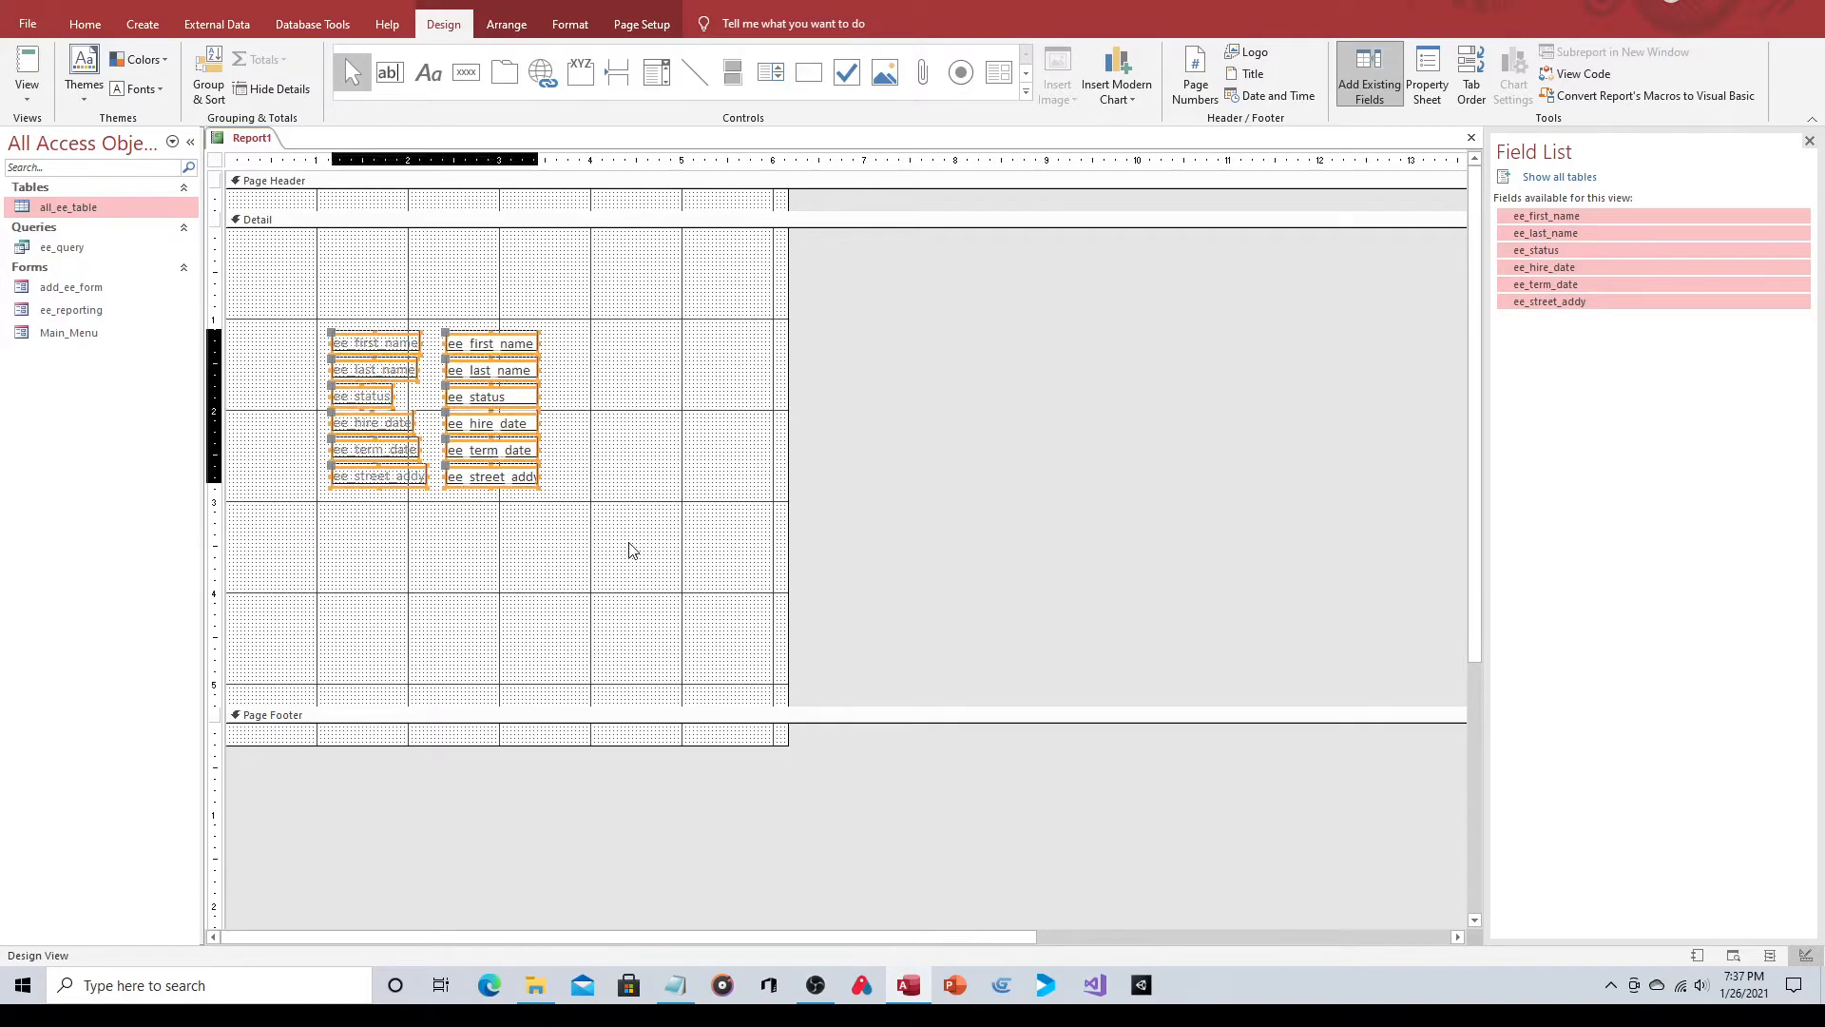
key(Up)
key(Up)
key(Up)
key(Up)
key(Up)
key(Up)
key(Up)
key(Up)
key(Up)
key(Up)
key(Up)
key(Up)
key(Up)
key(Up)
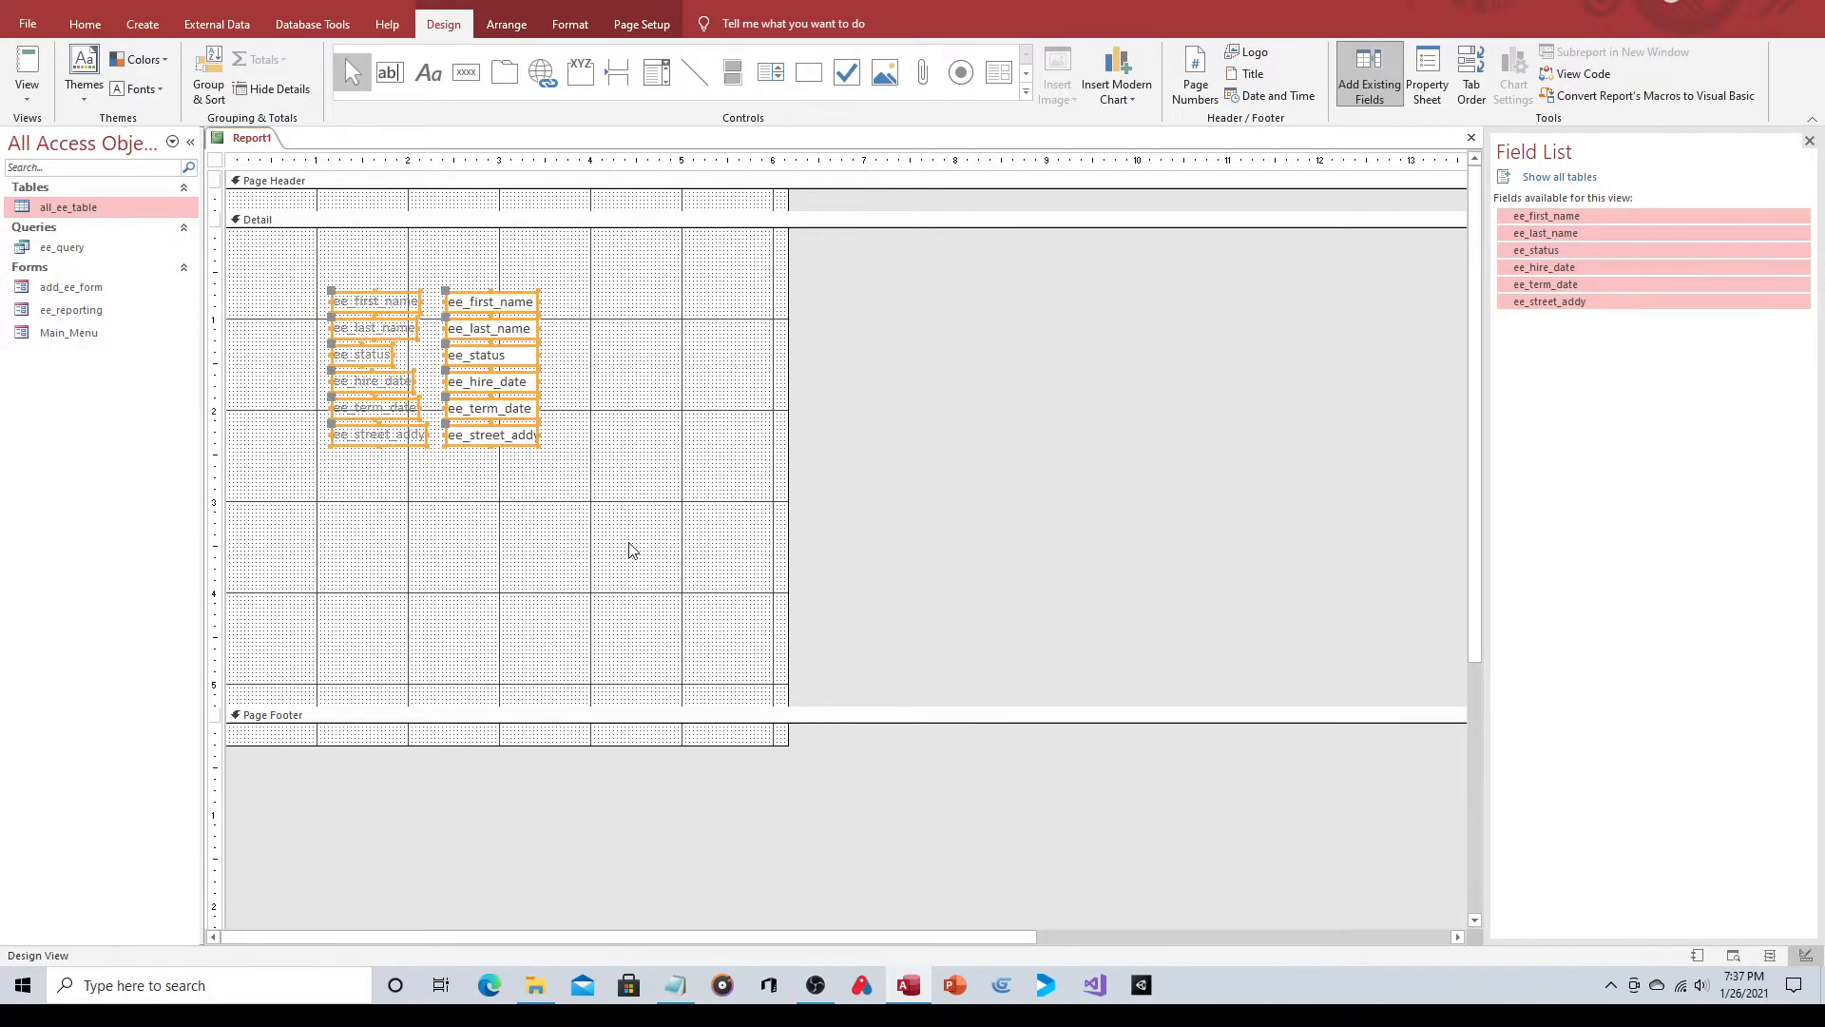
key(Up)
key(Up)
key(Up)
key(Up)
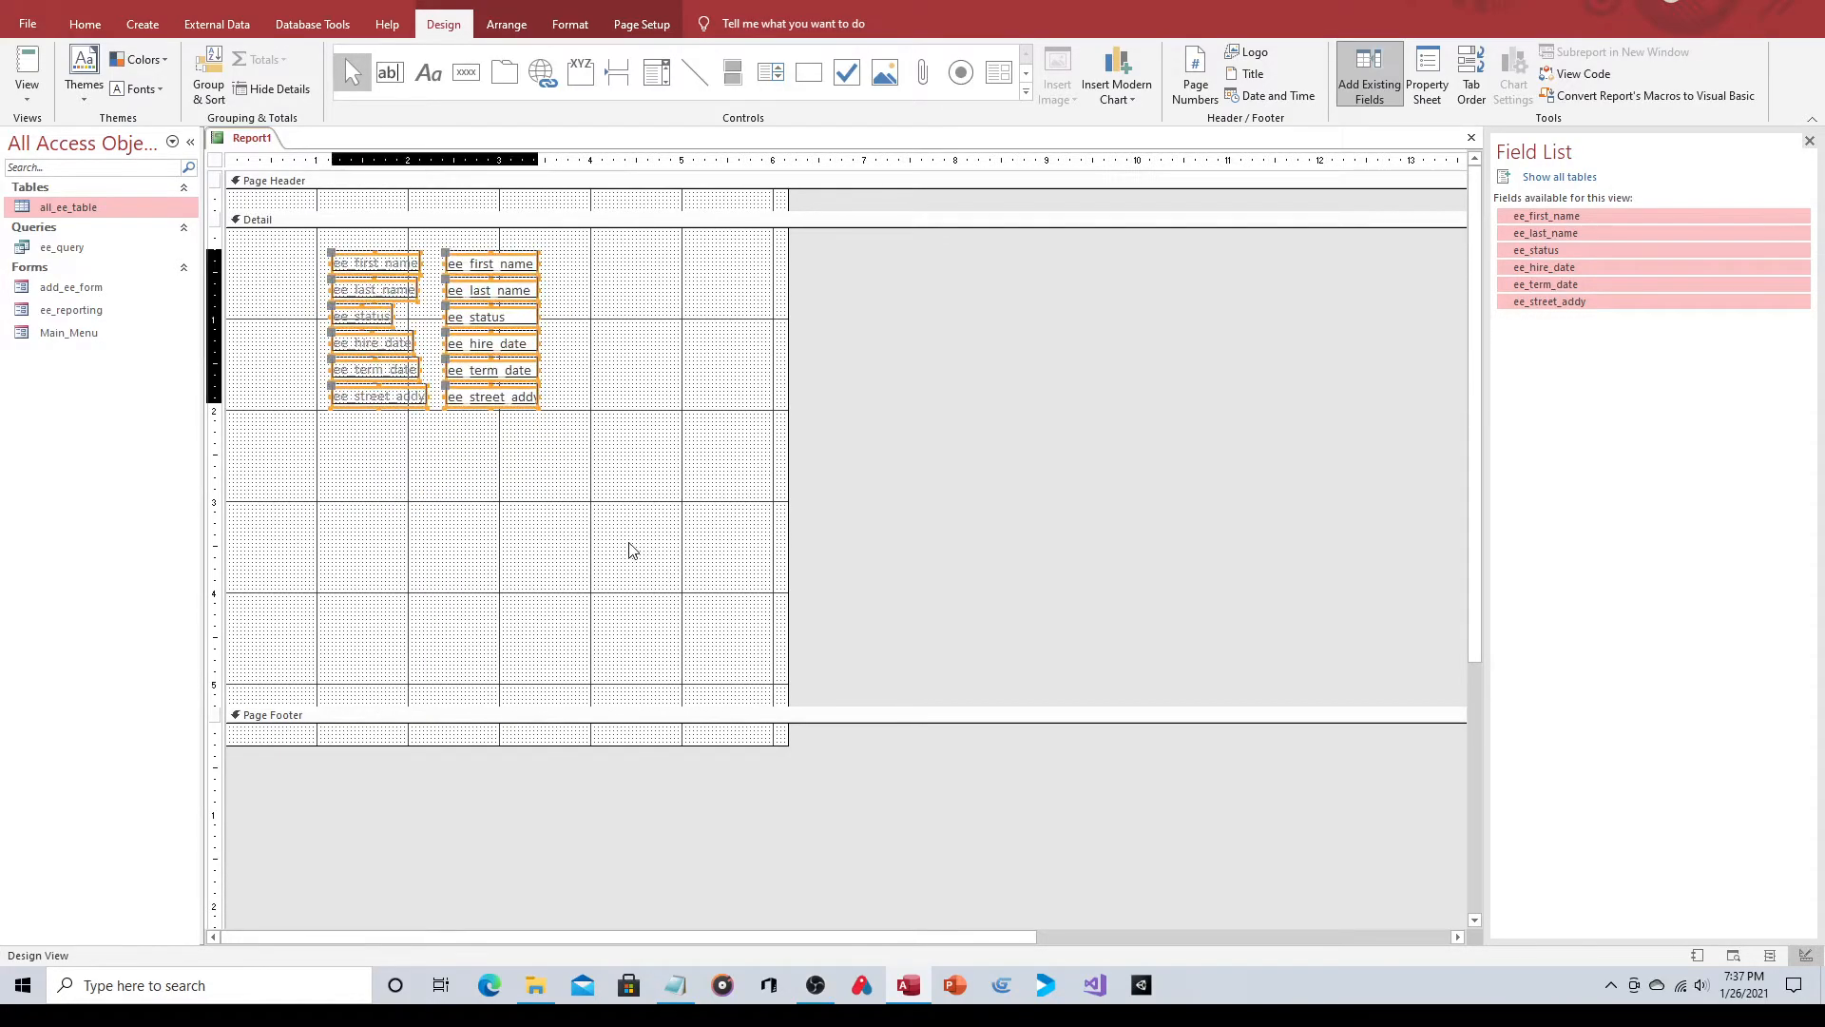
key(Up)
key(Up)
key(Up)
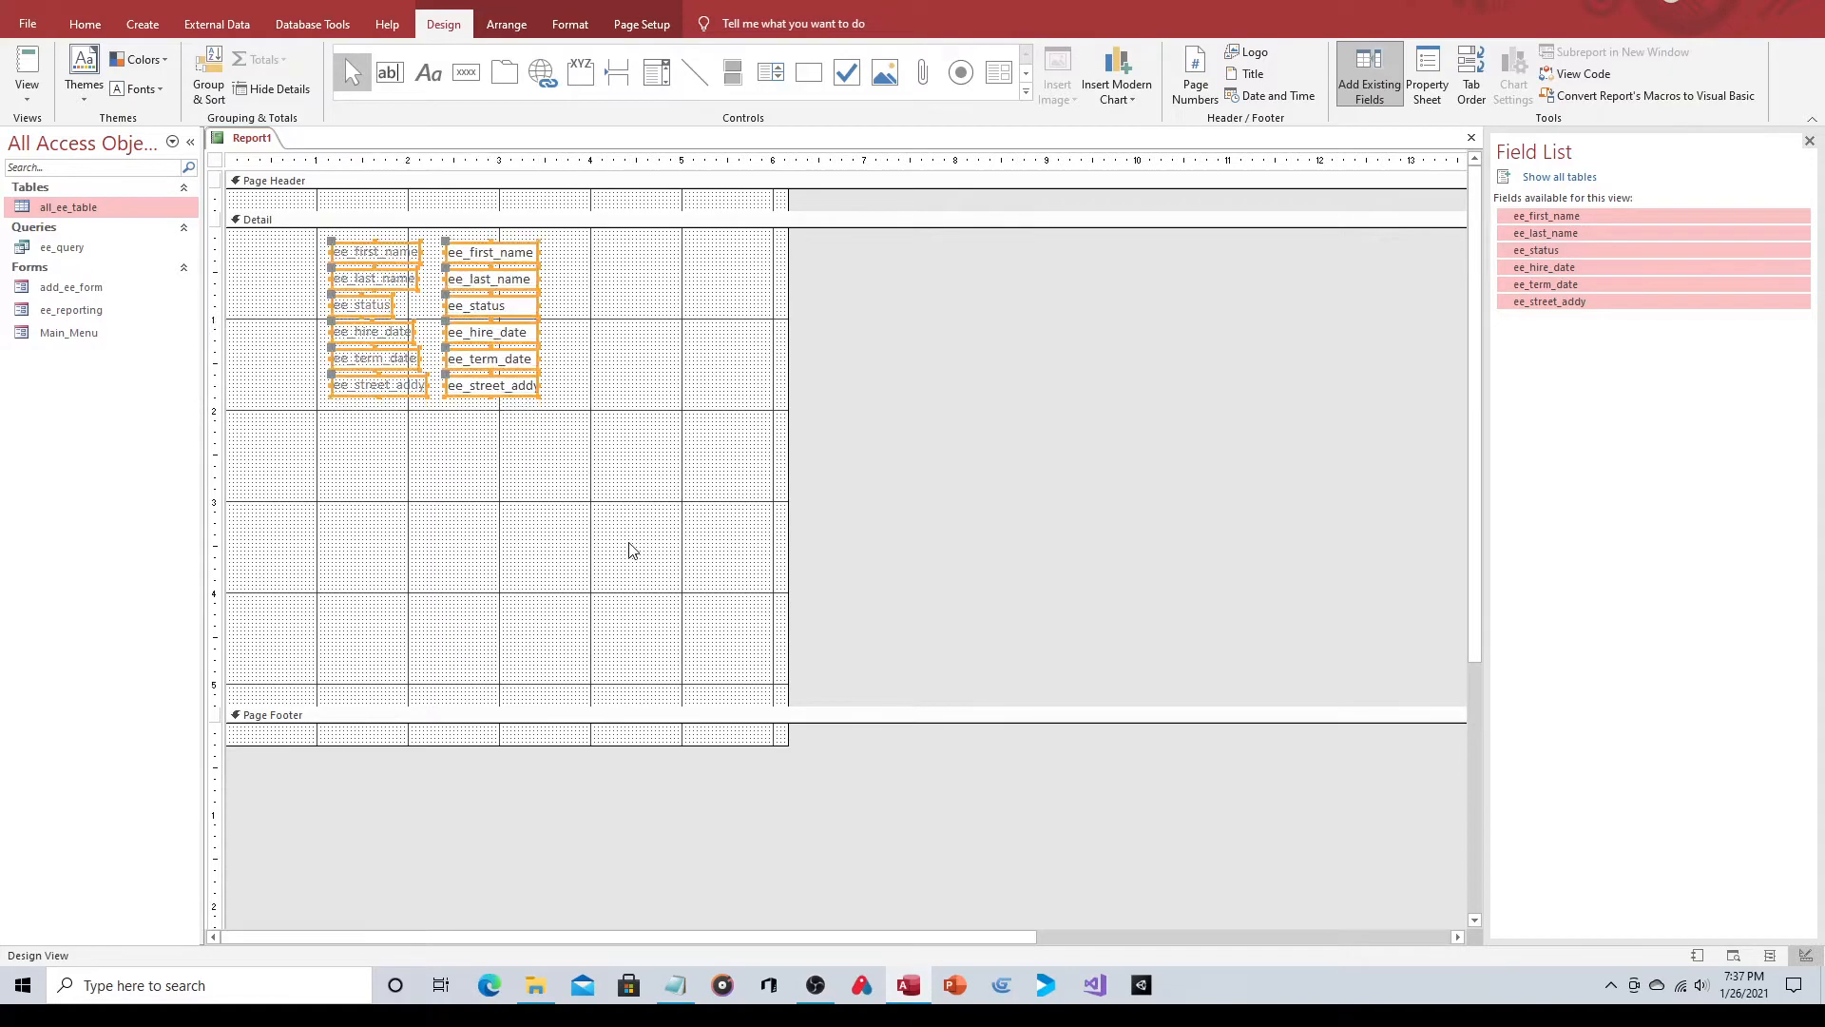
click(986, 441)
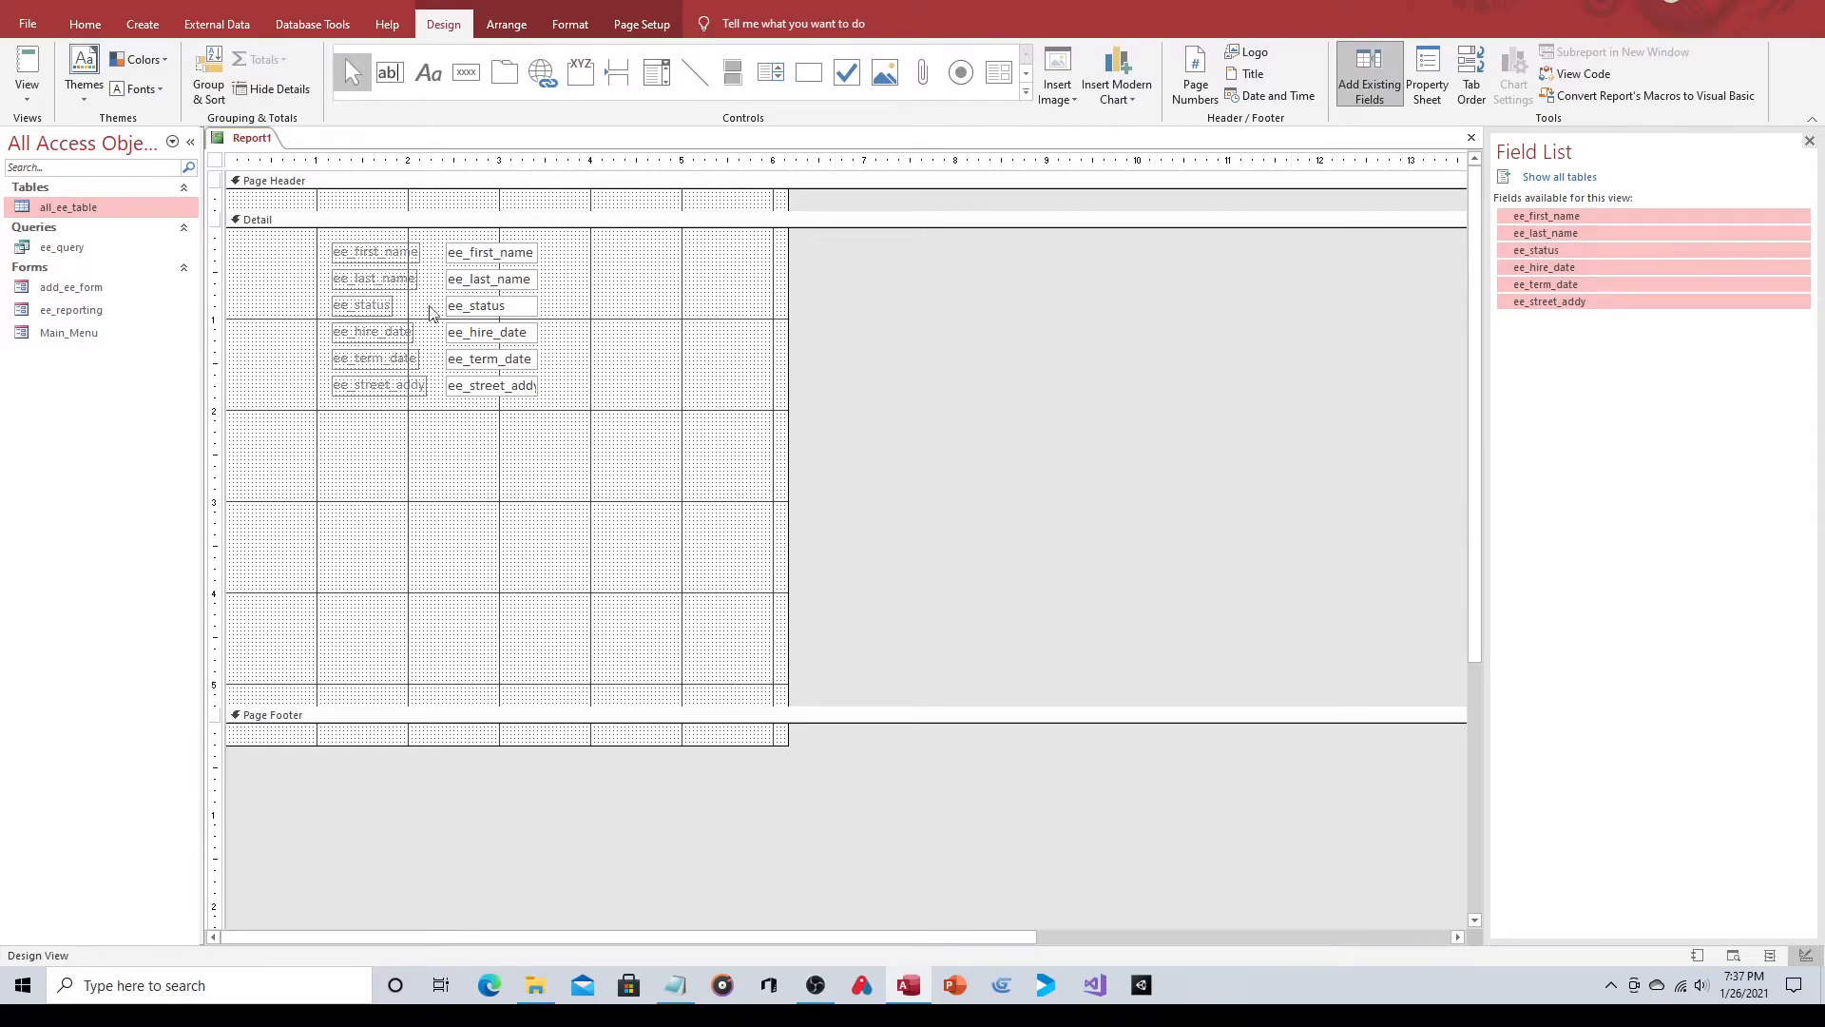
Save the report as ee_reporting_rpt and close it.
click(42, 7)
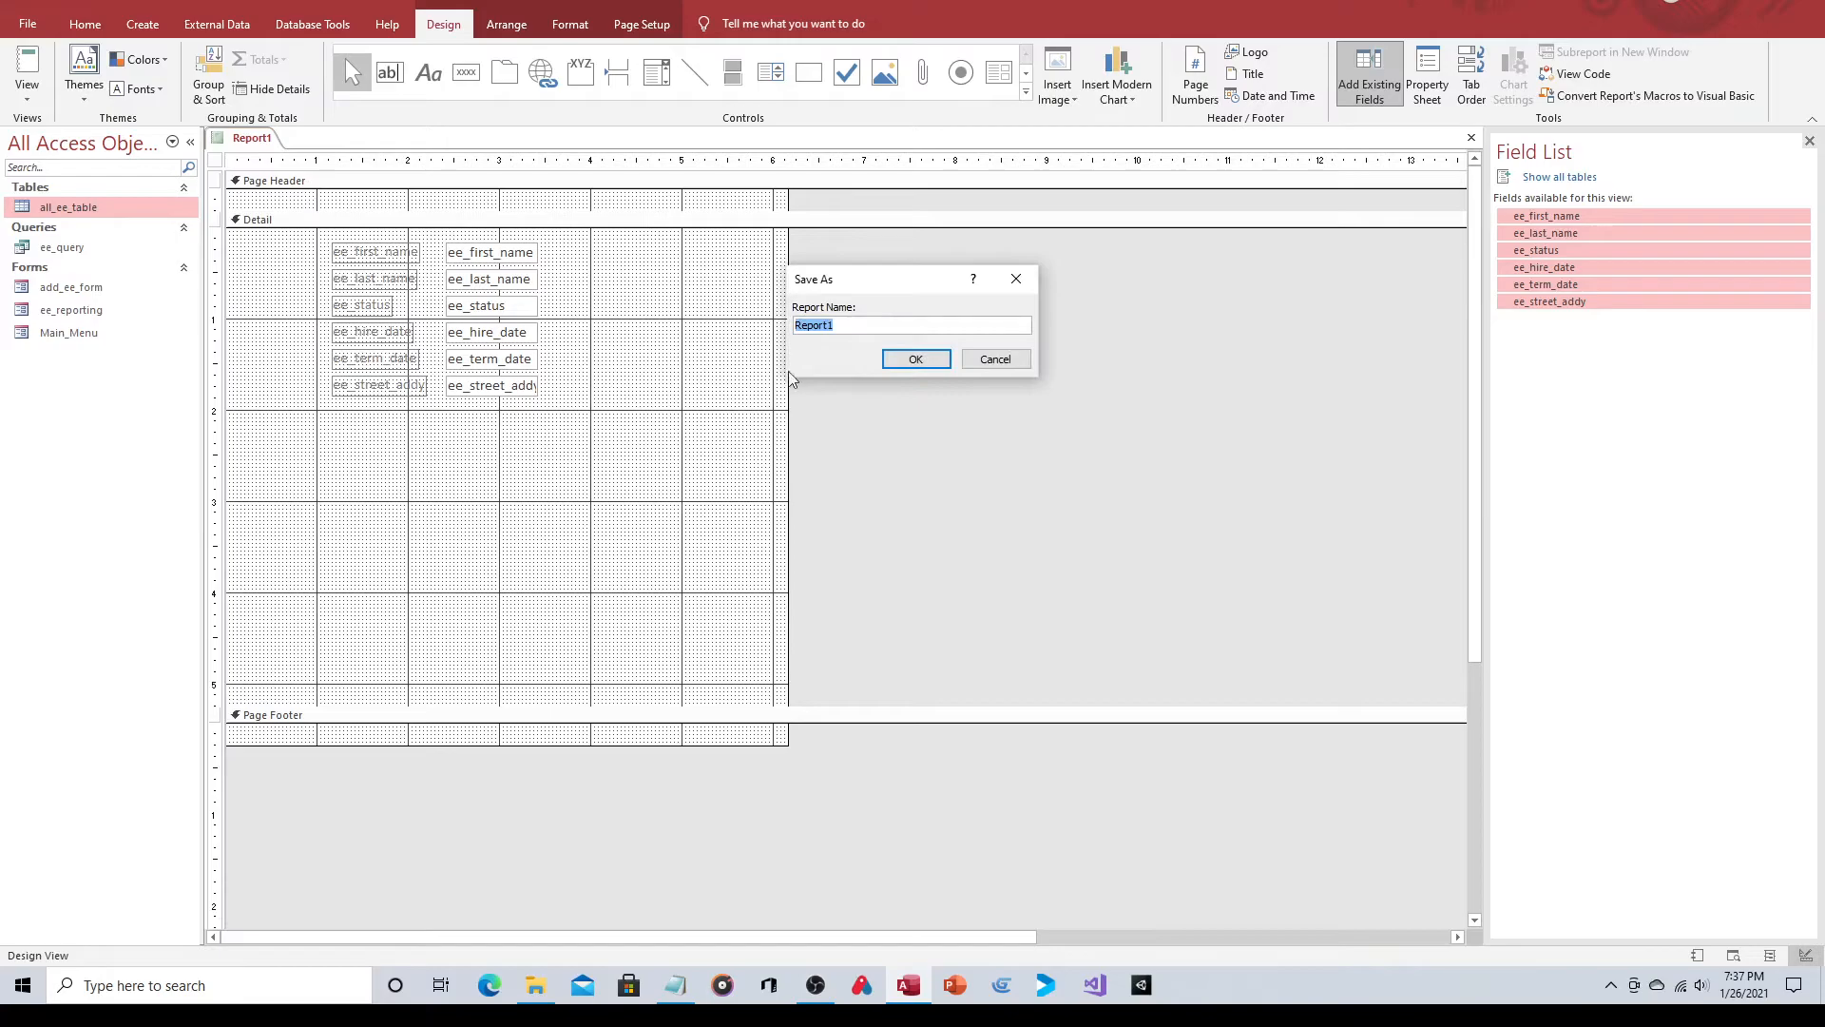
text(ee_reporting_rp)
click(918, 360)
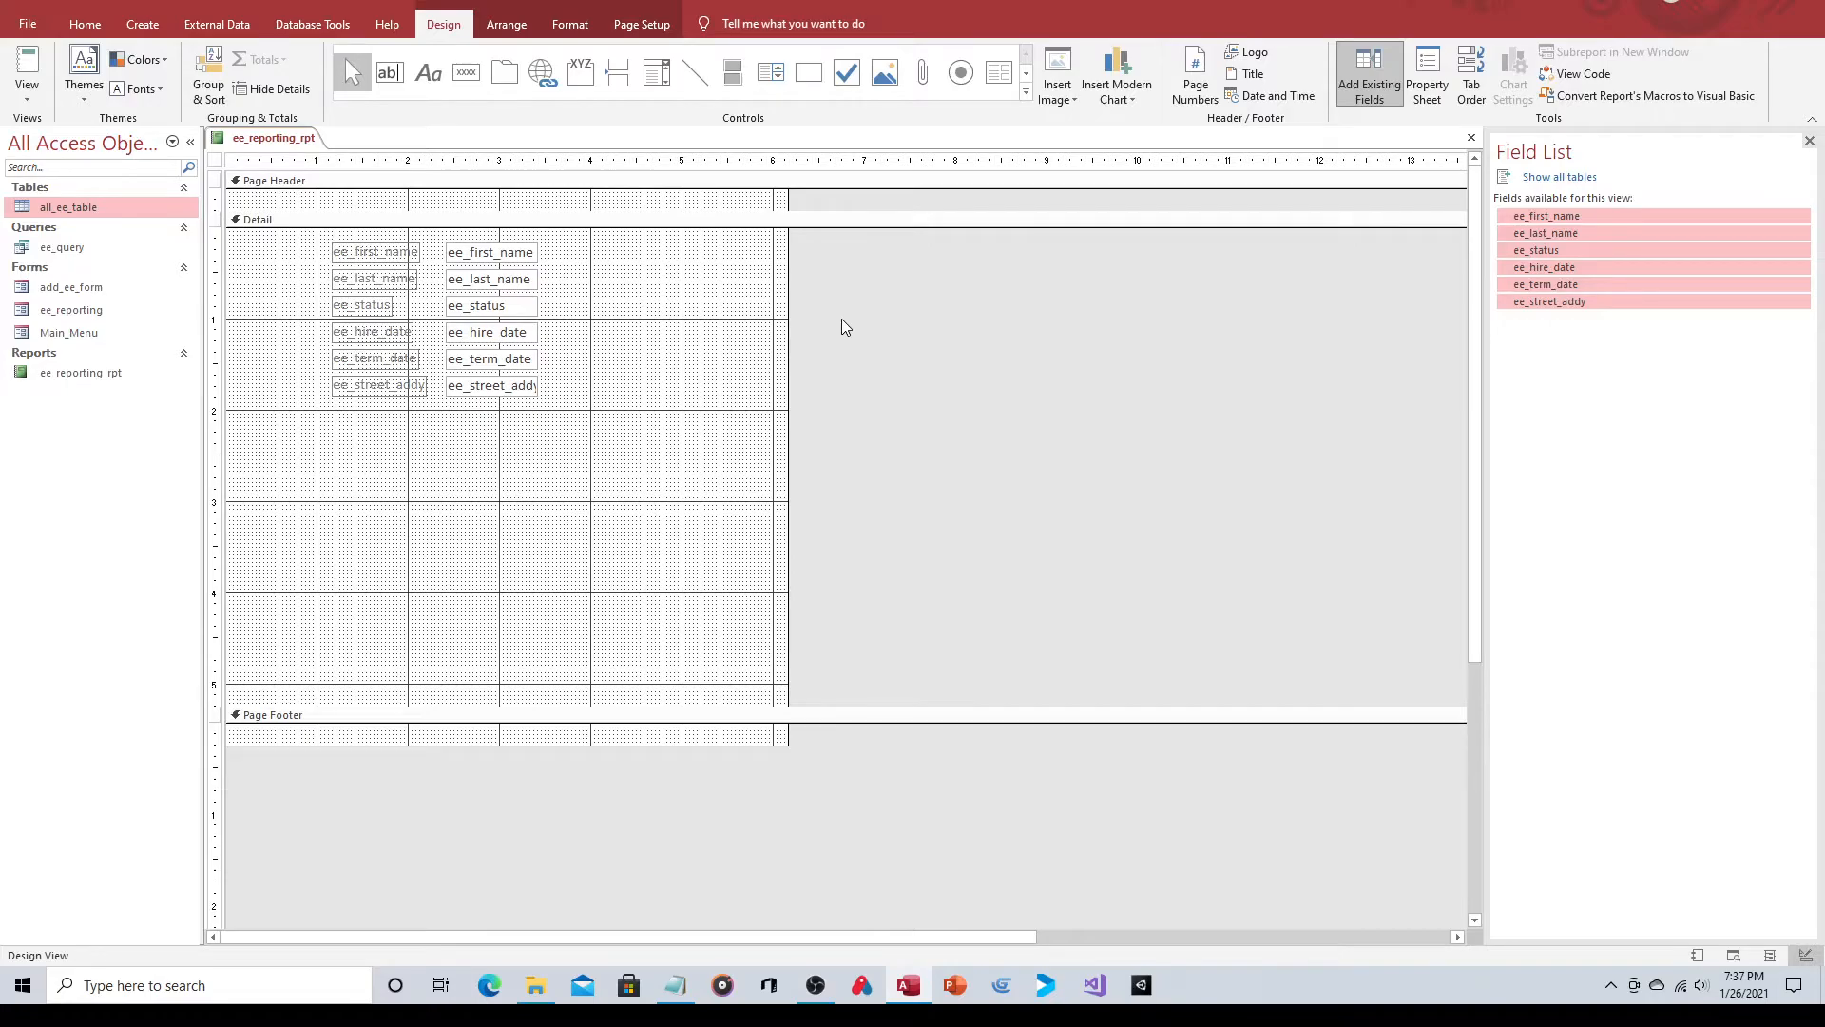
click(1470, 140)
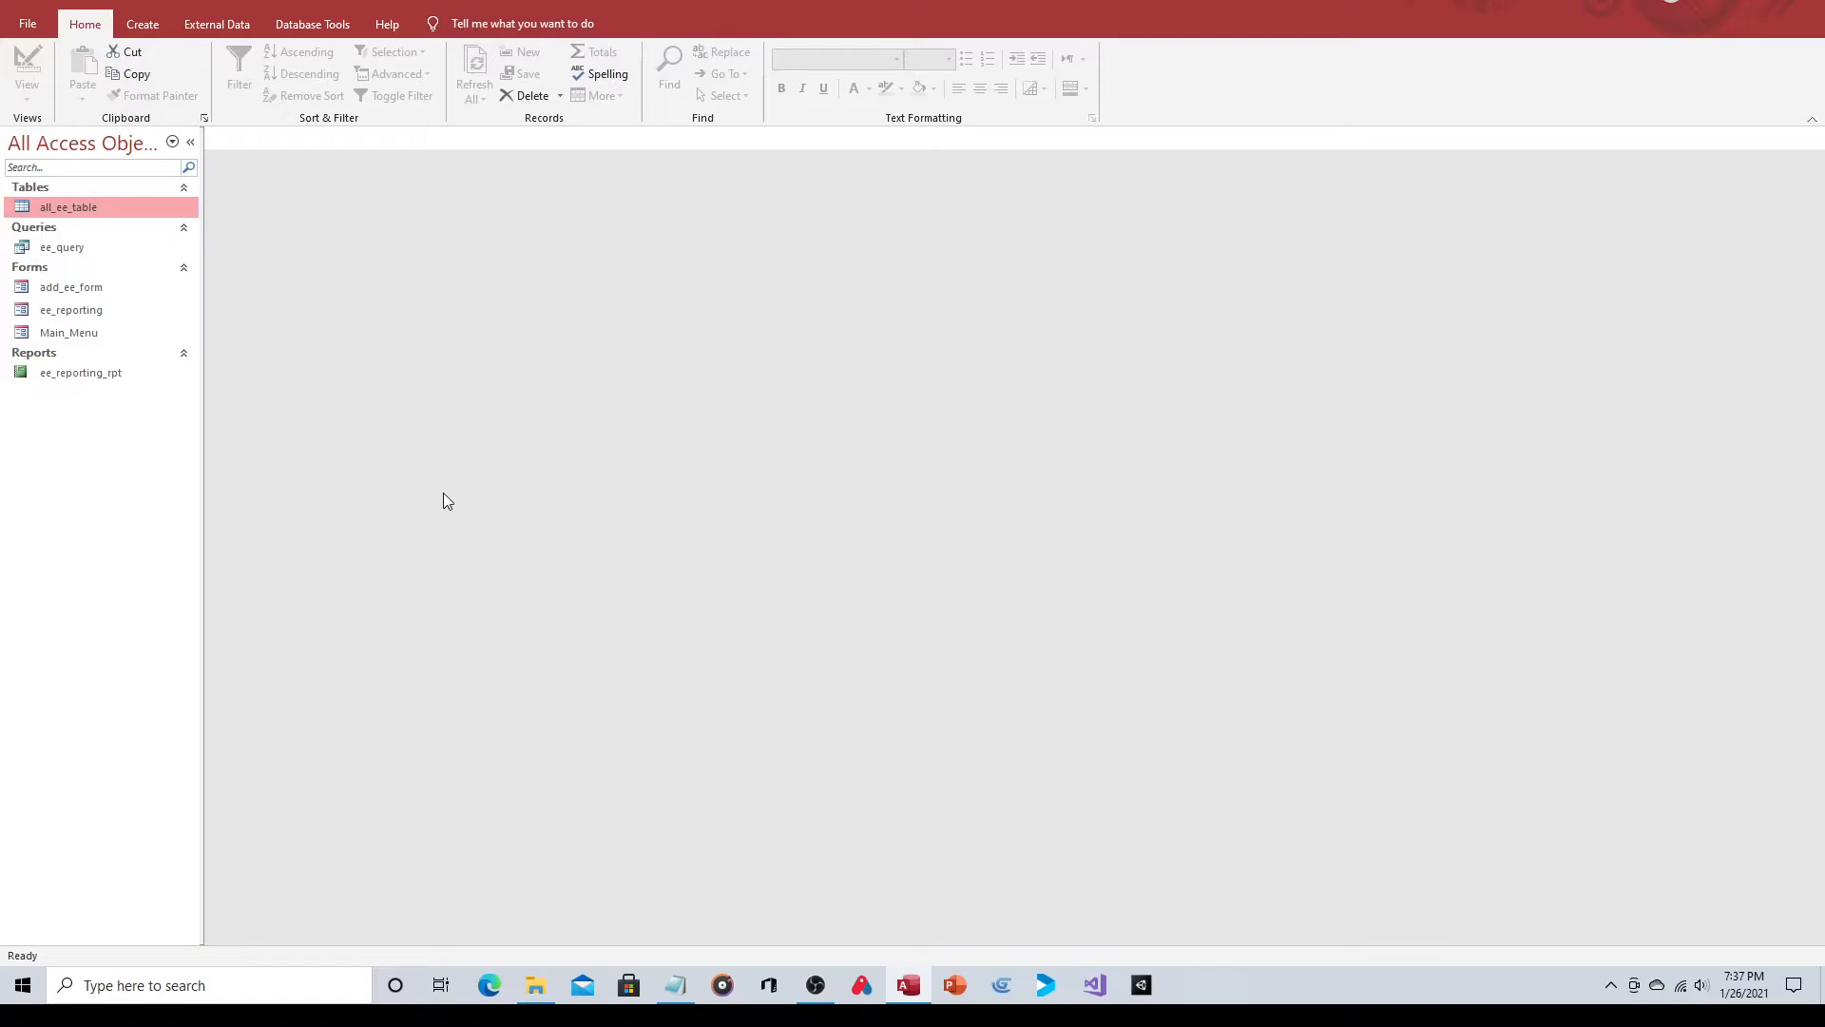
Open the ee_reporting form and switch it to Design View.
click(95, 316)
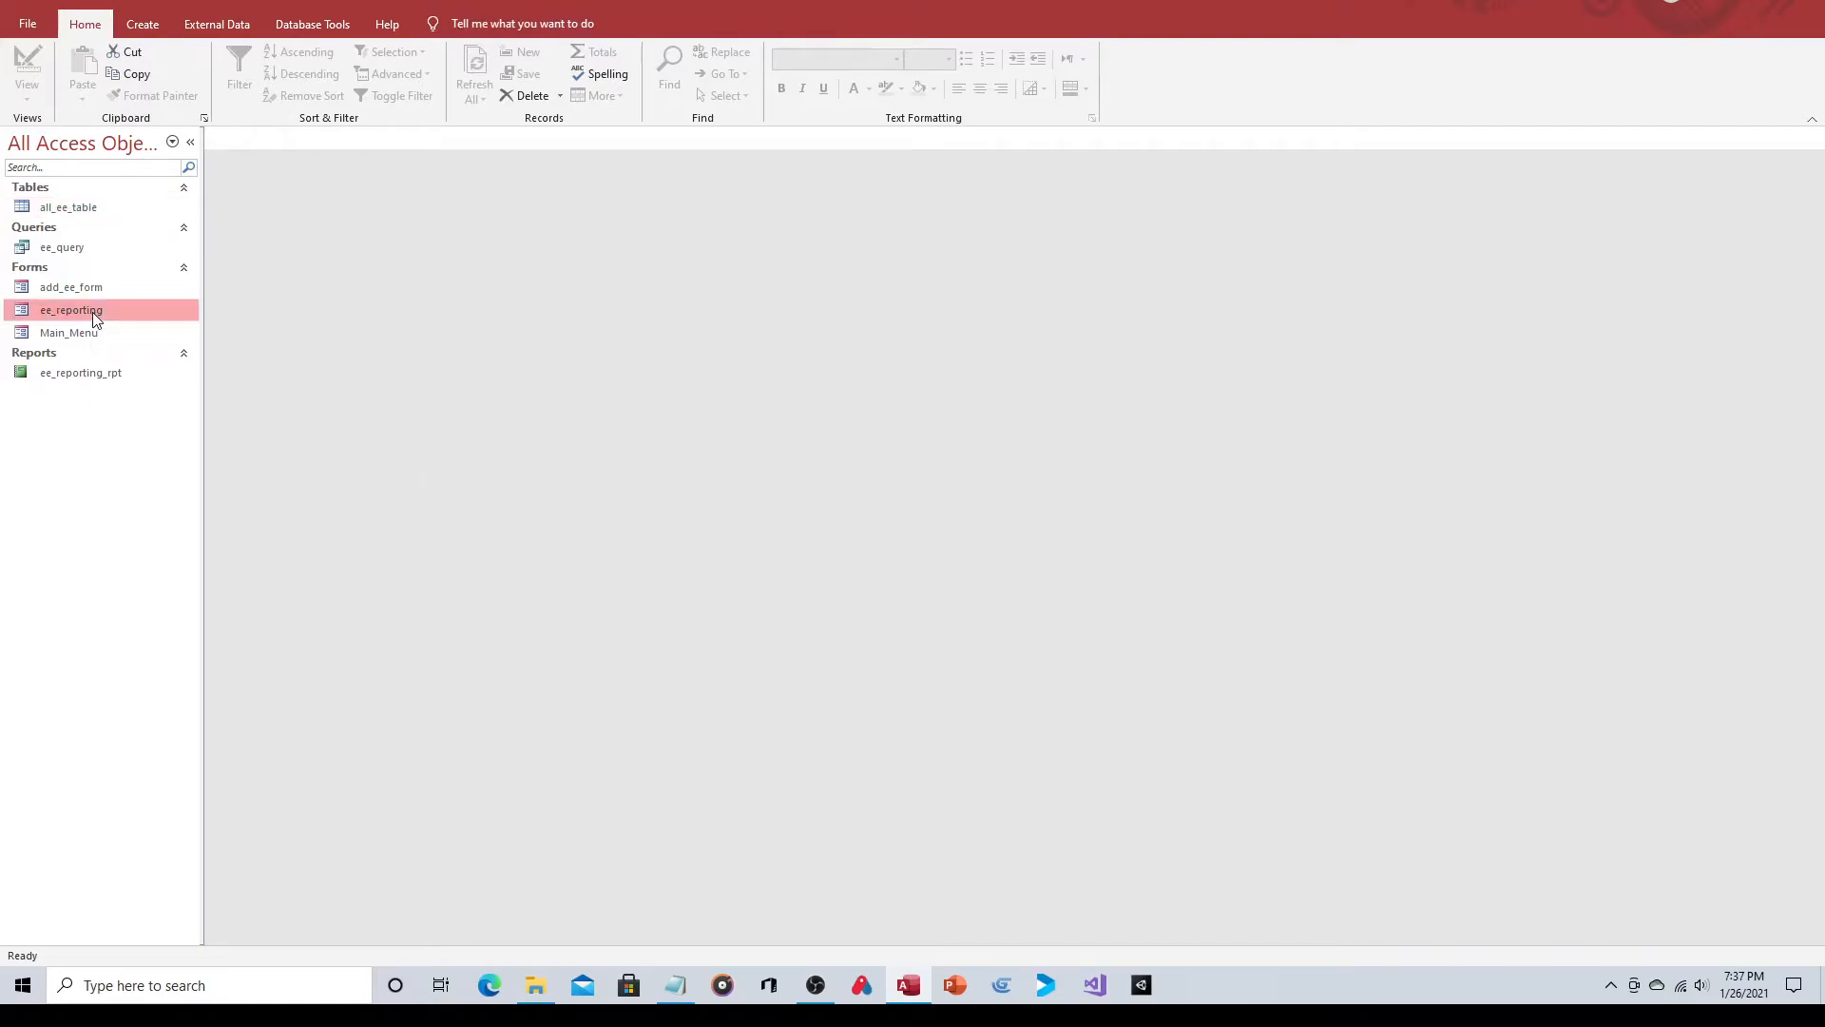
double_click(95, 319)
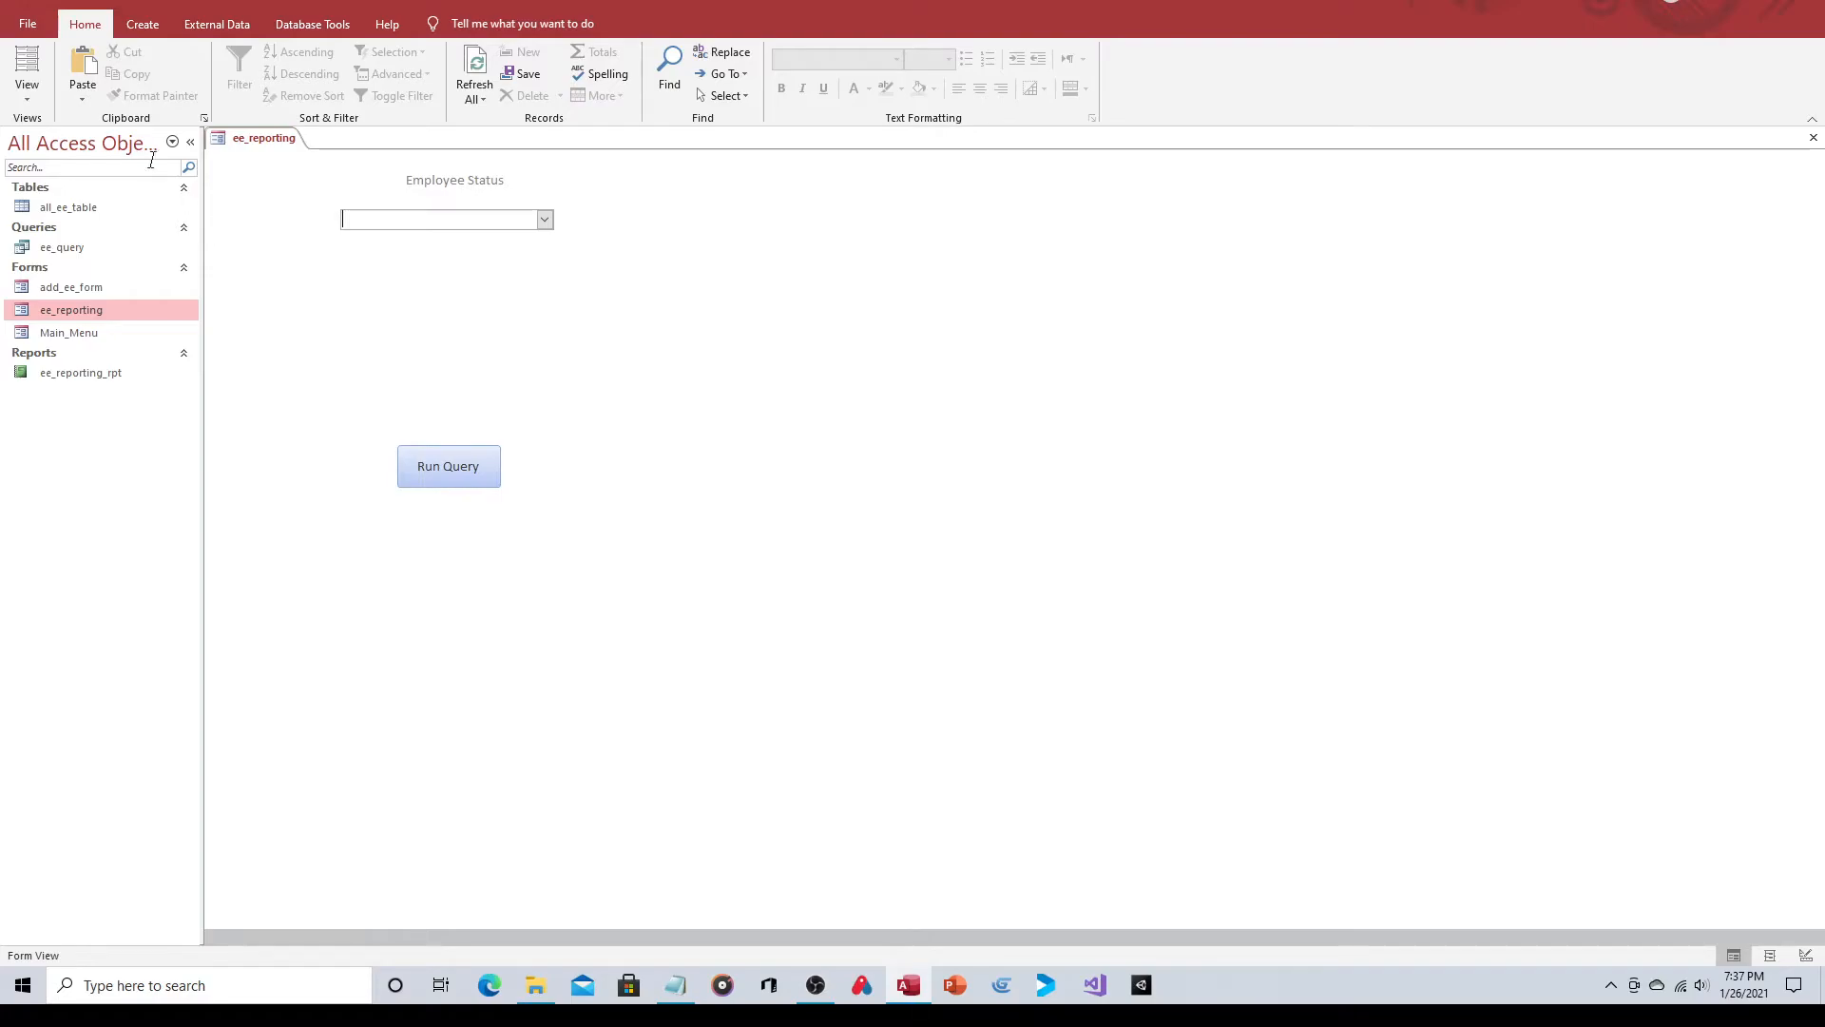
click(29, 101)
click(44, 220)
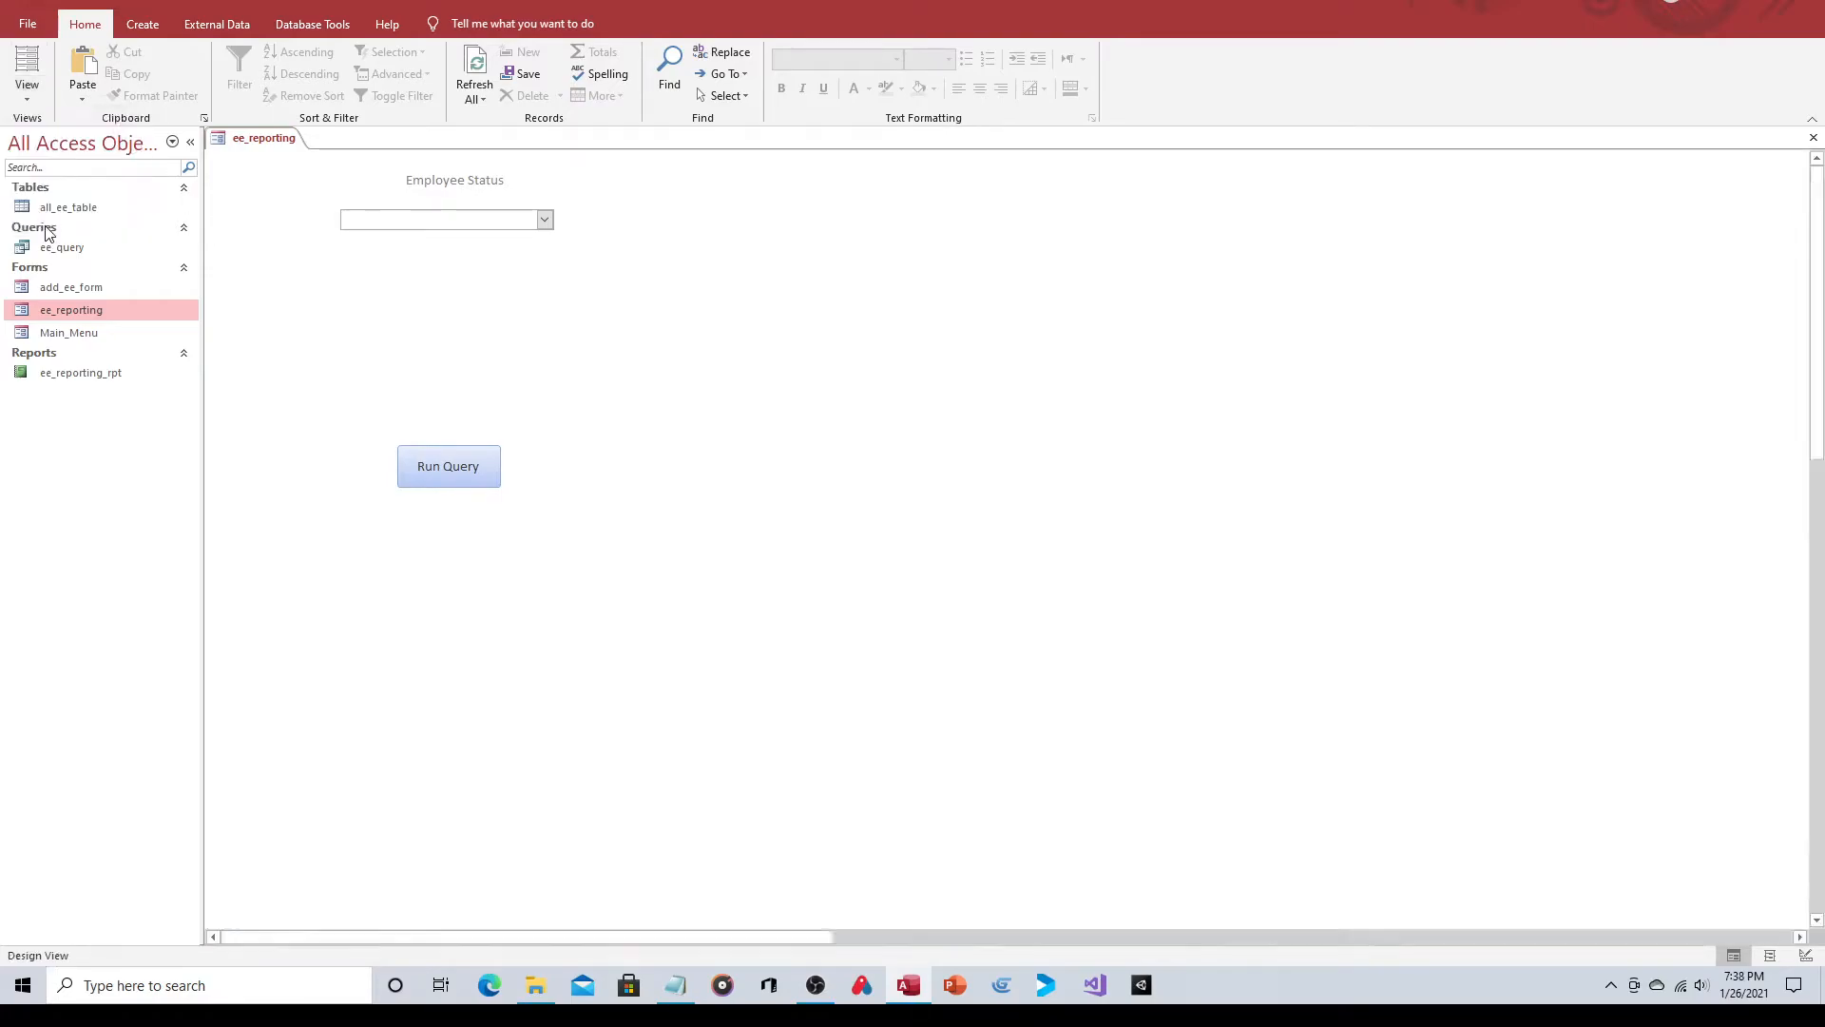
Clear the Run Query button's On Click macro and delete the button from the form.
click(466, 519)
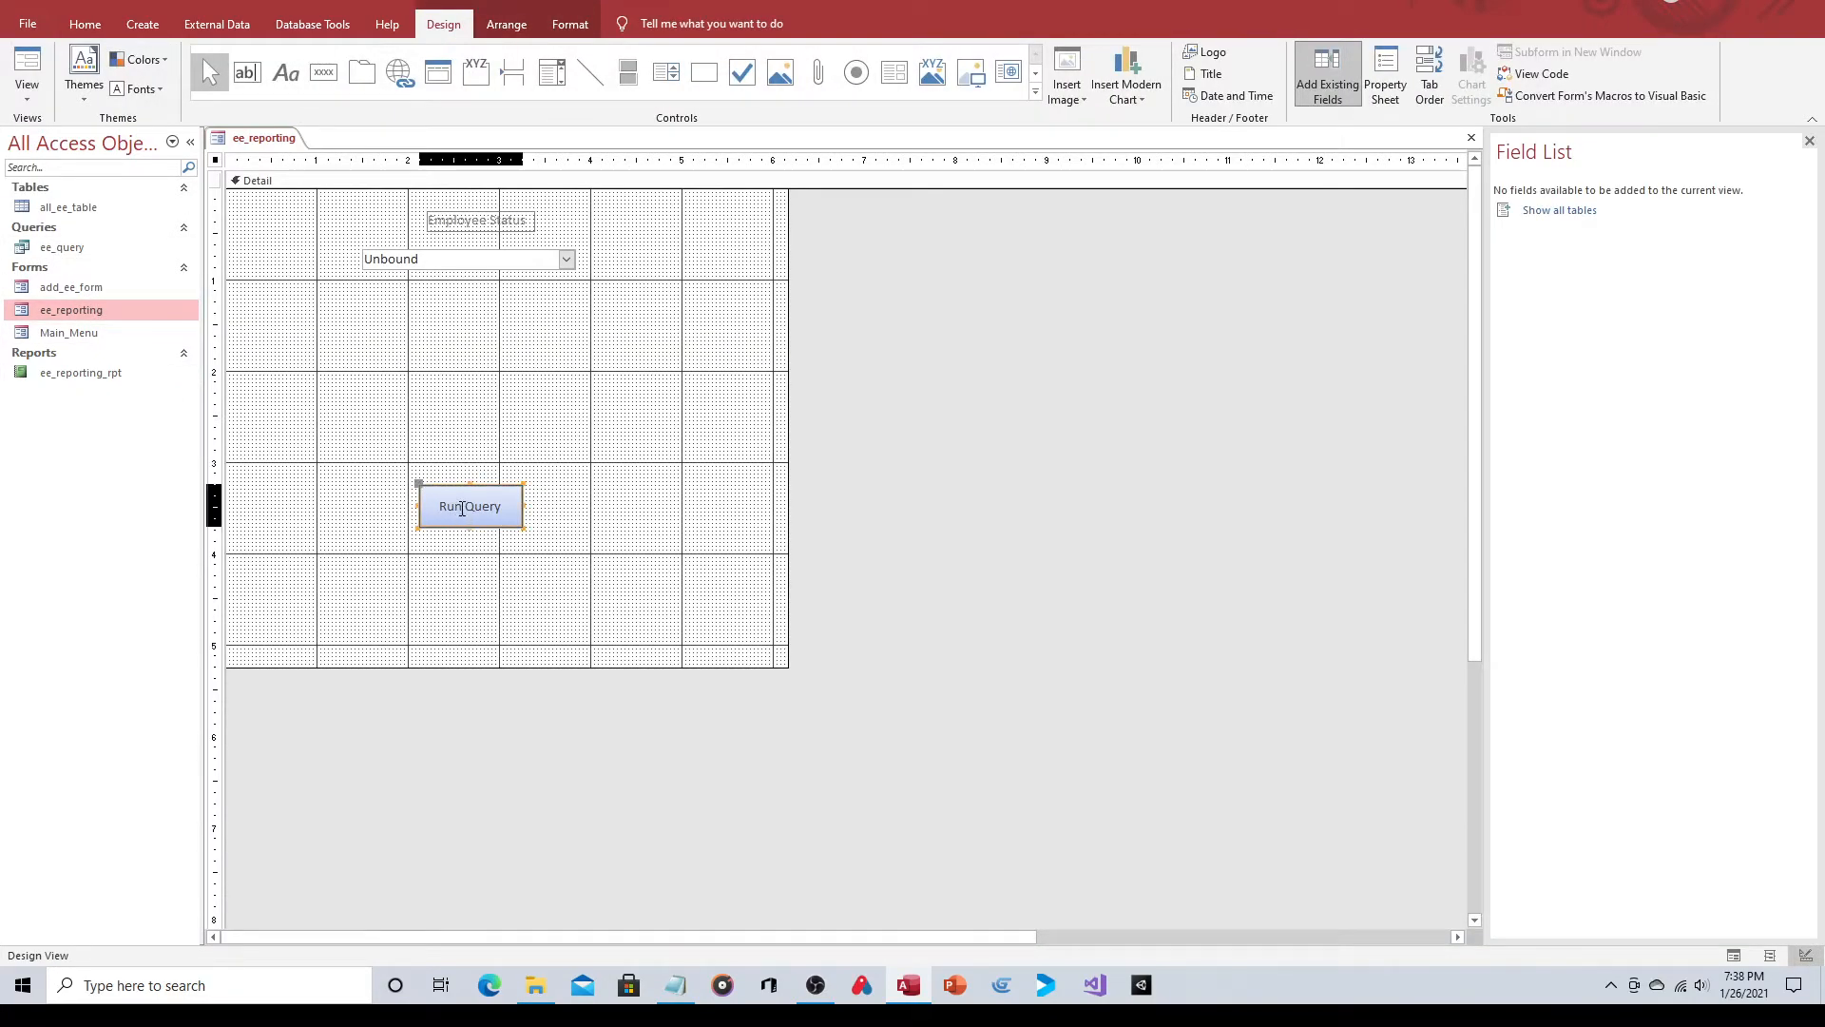
click(1385, 81)
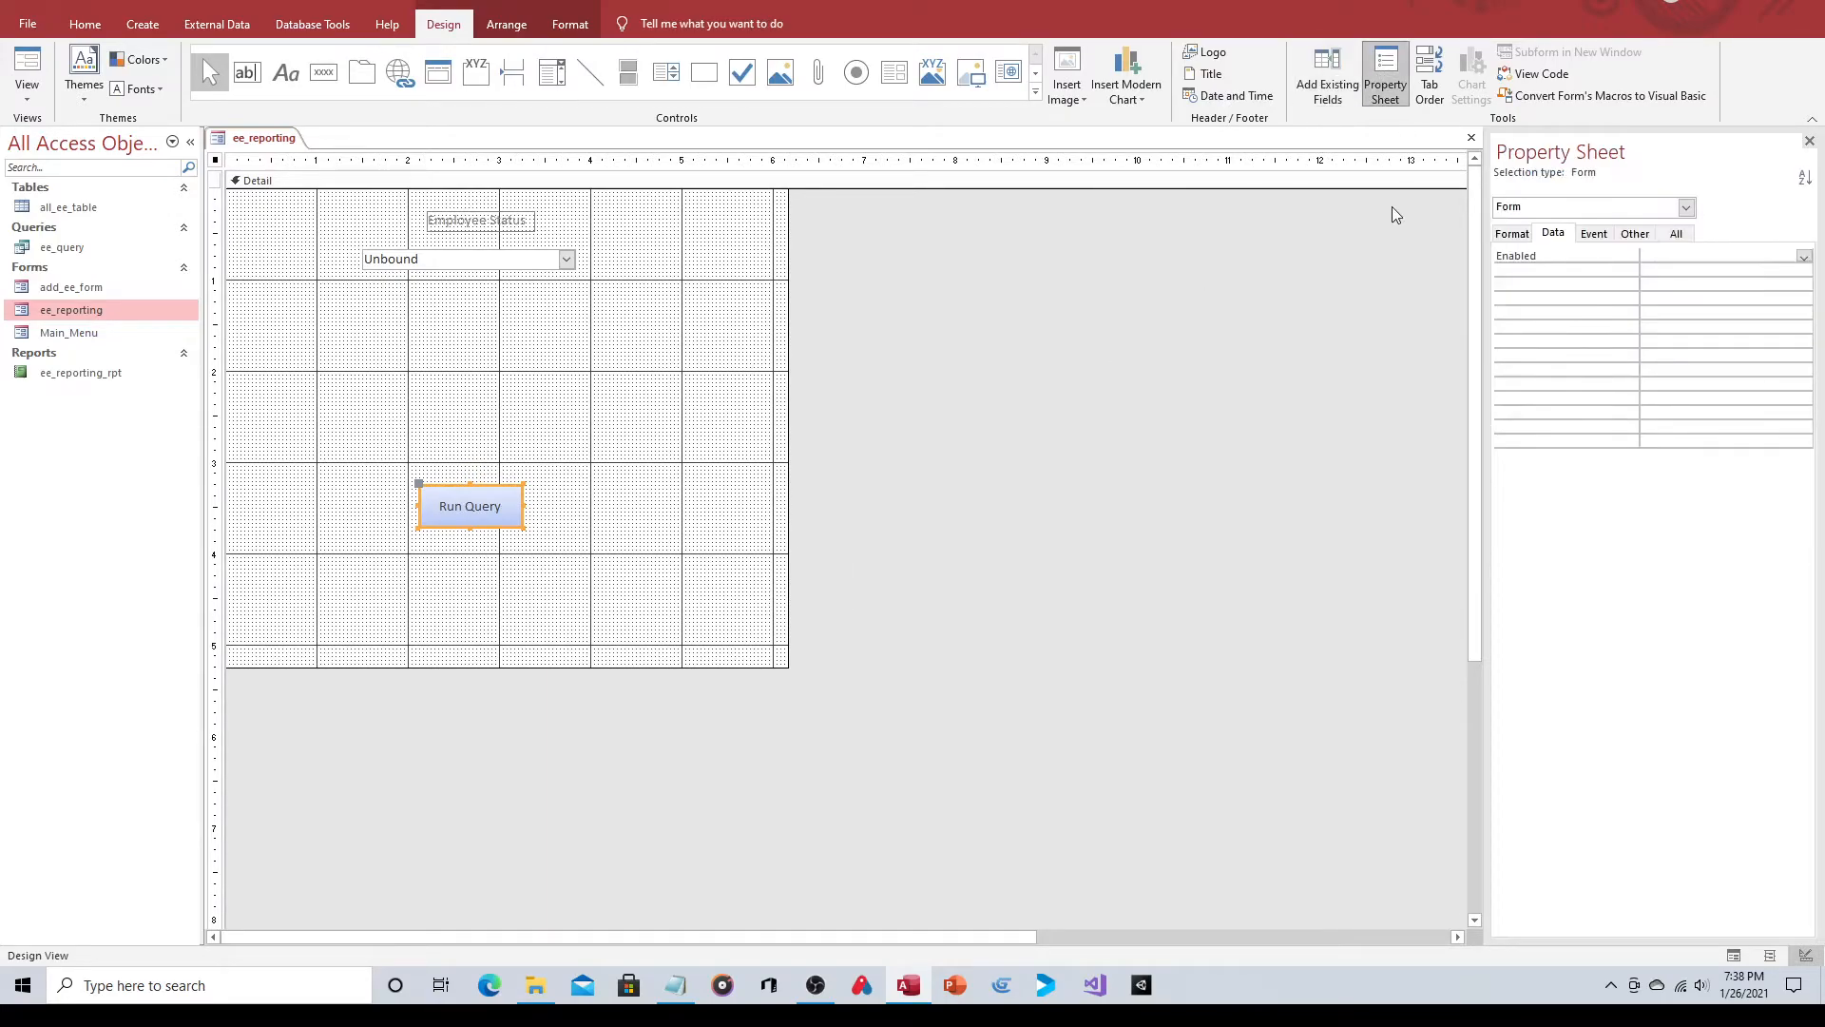
click(1604, 246)
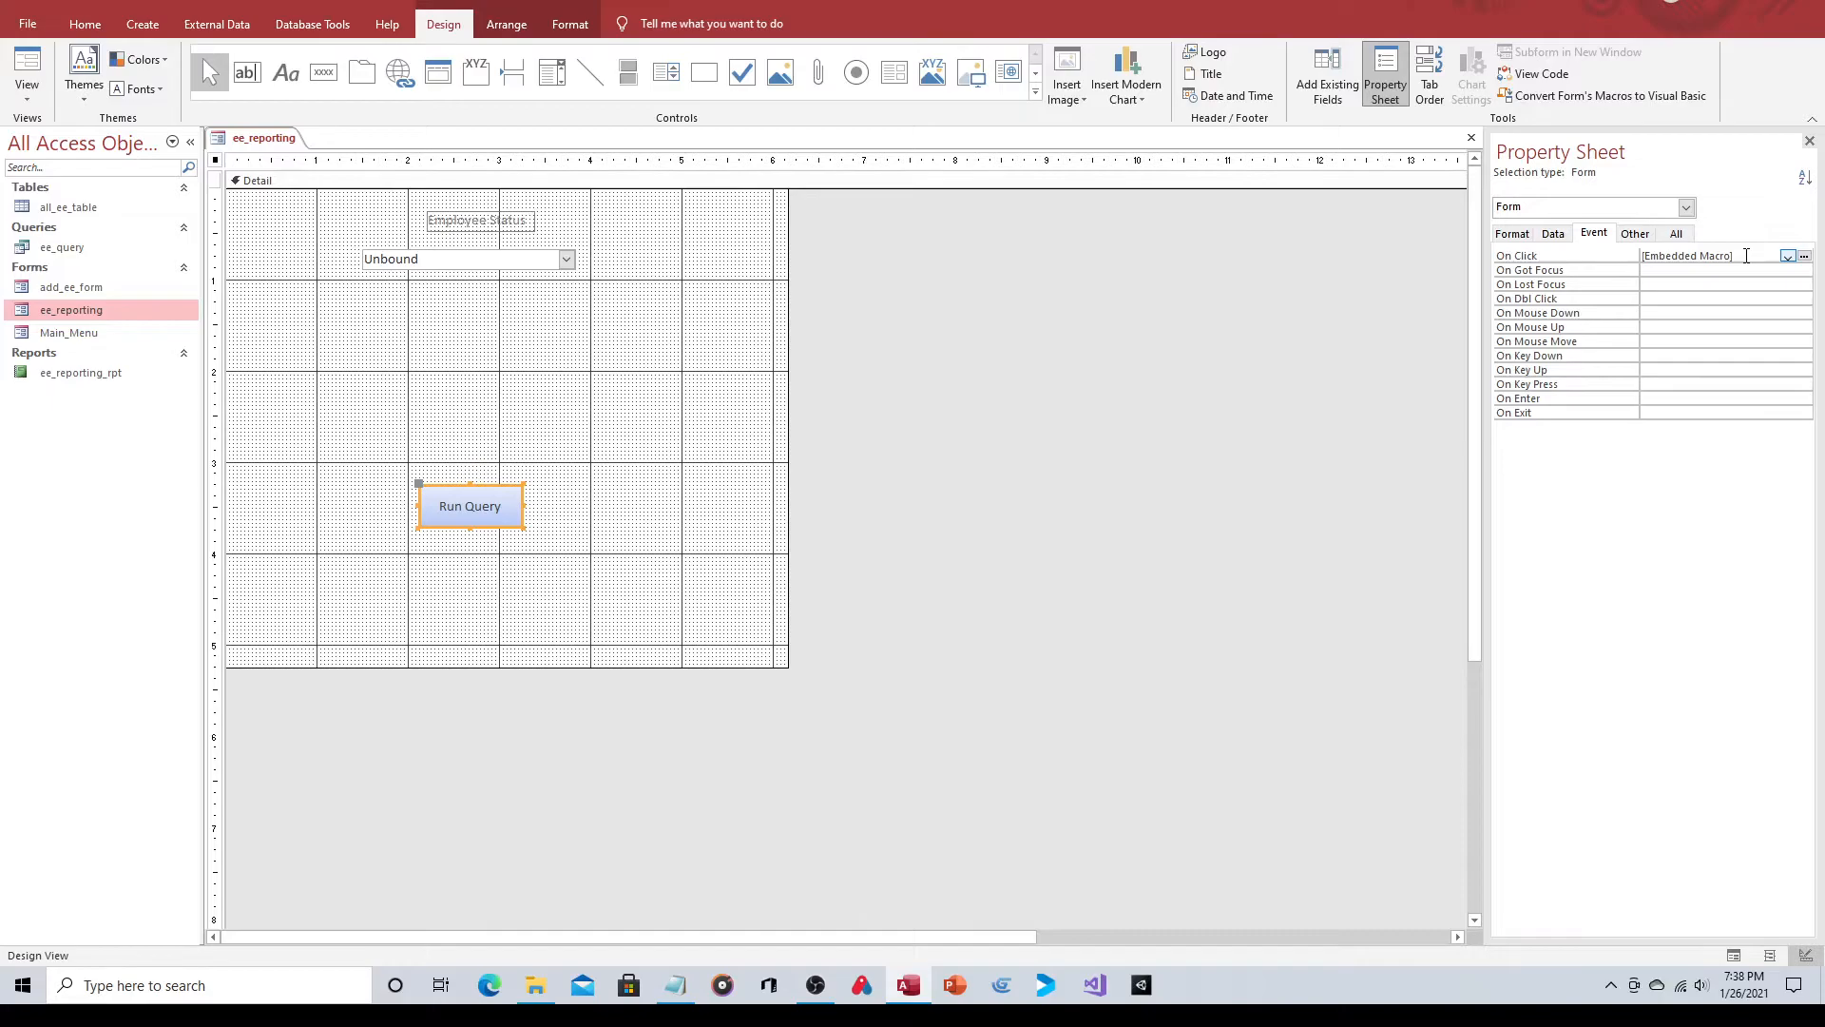
click(1746, 256)
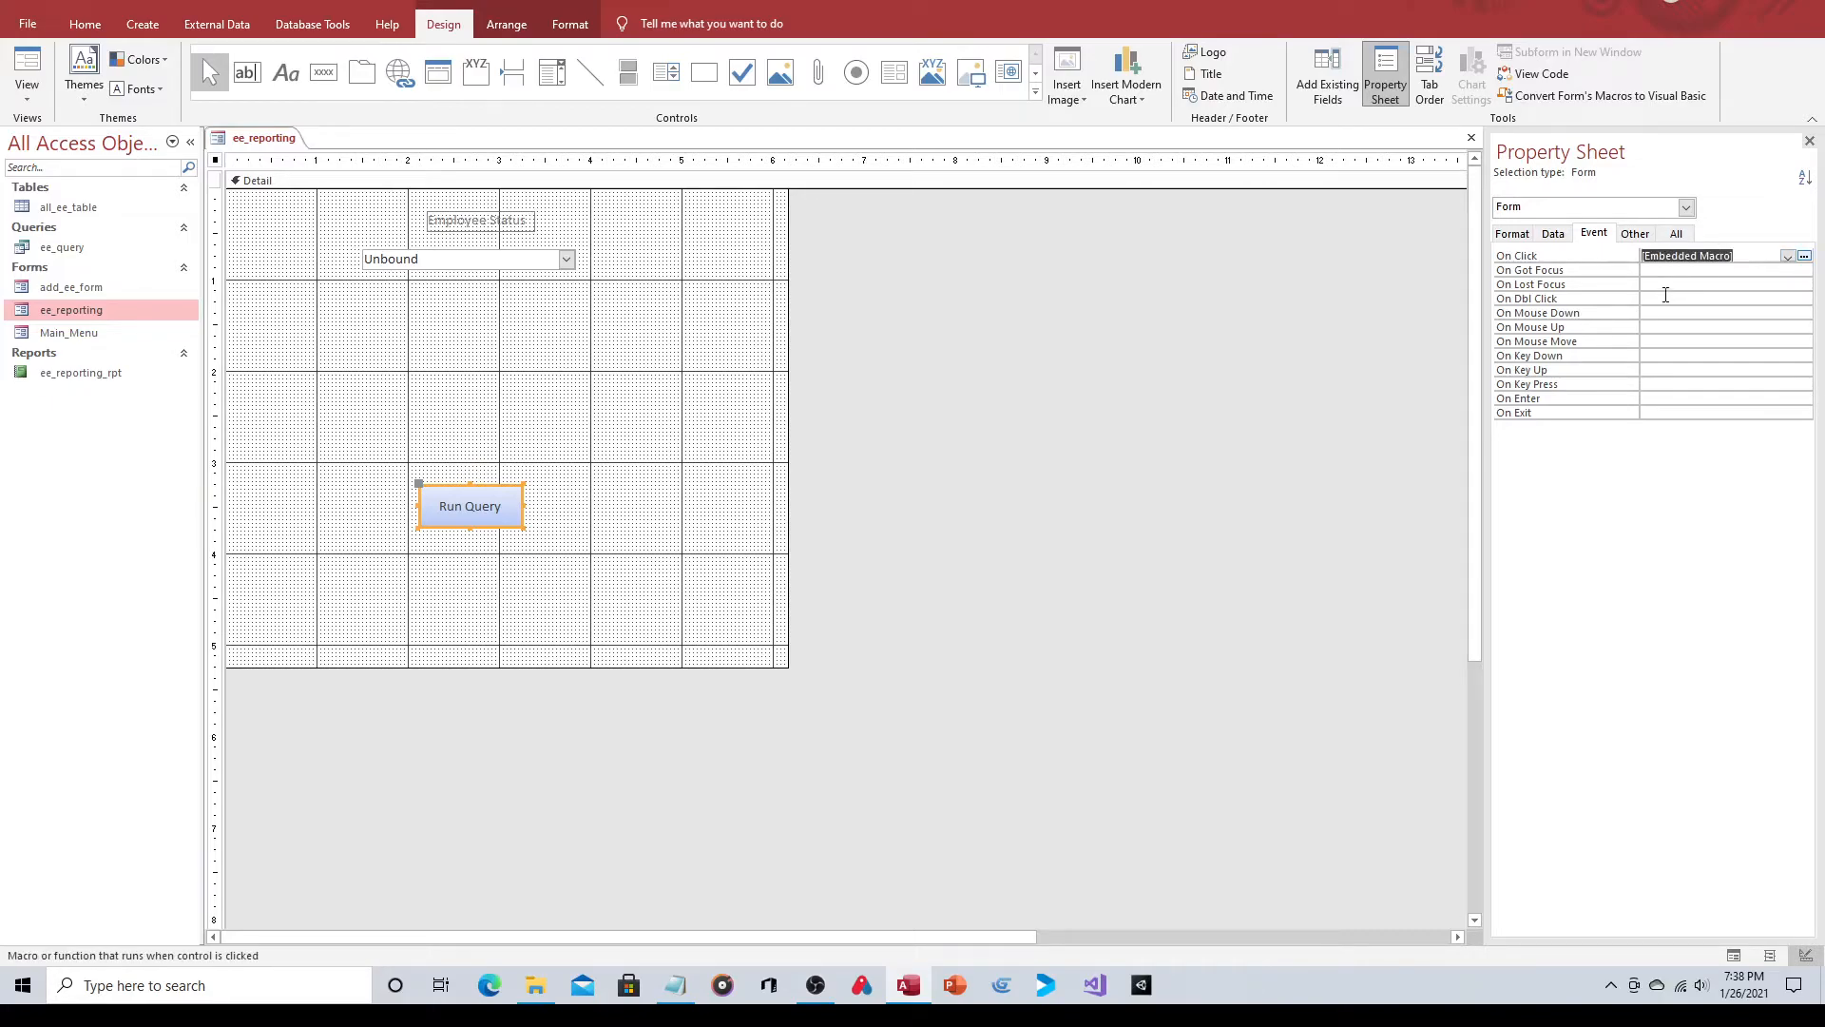
key(Delete)
click(968, 492)
click(480, 535)
click(469, 507)
key(Delete)
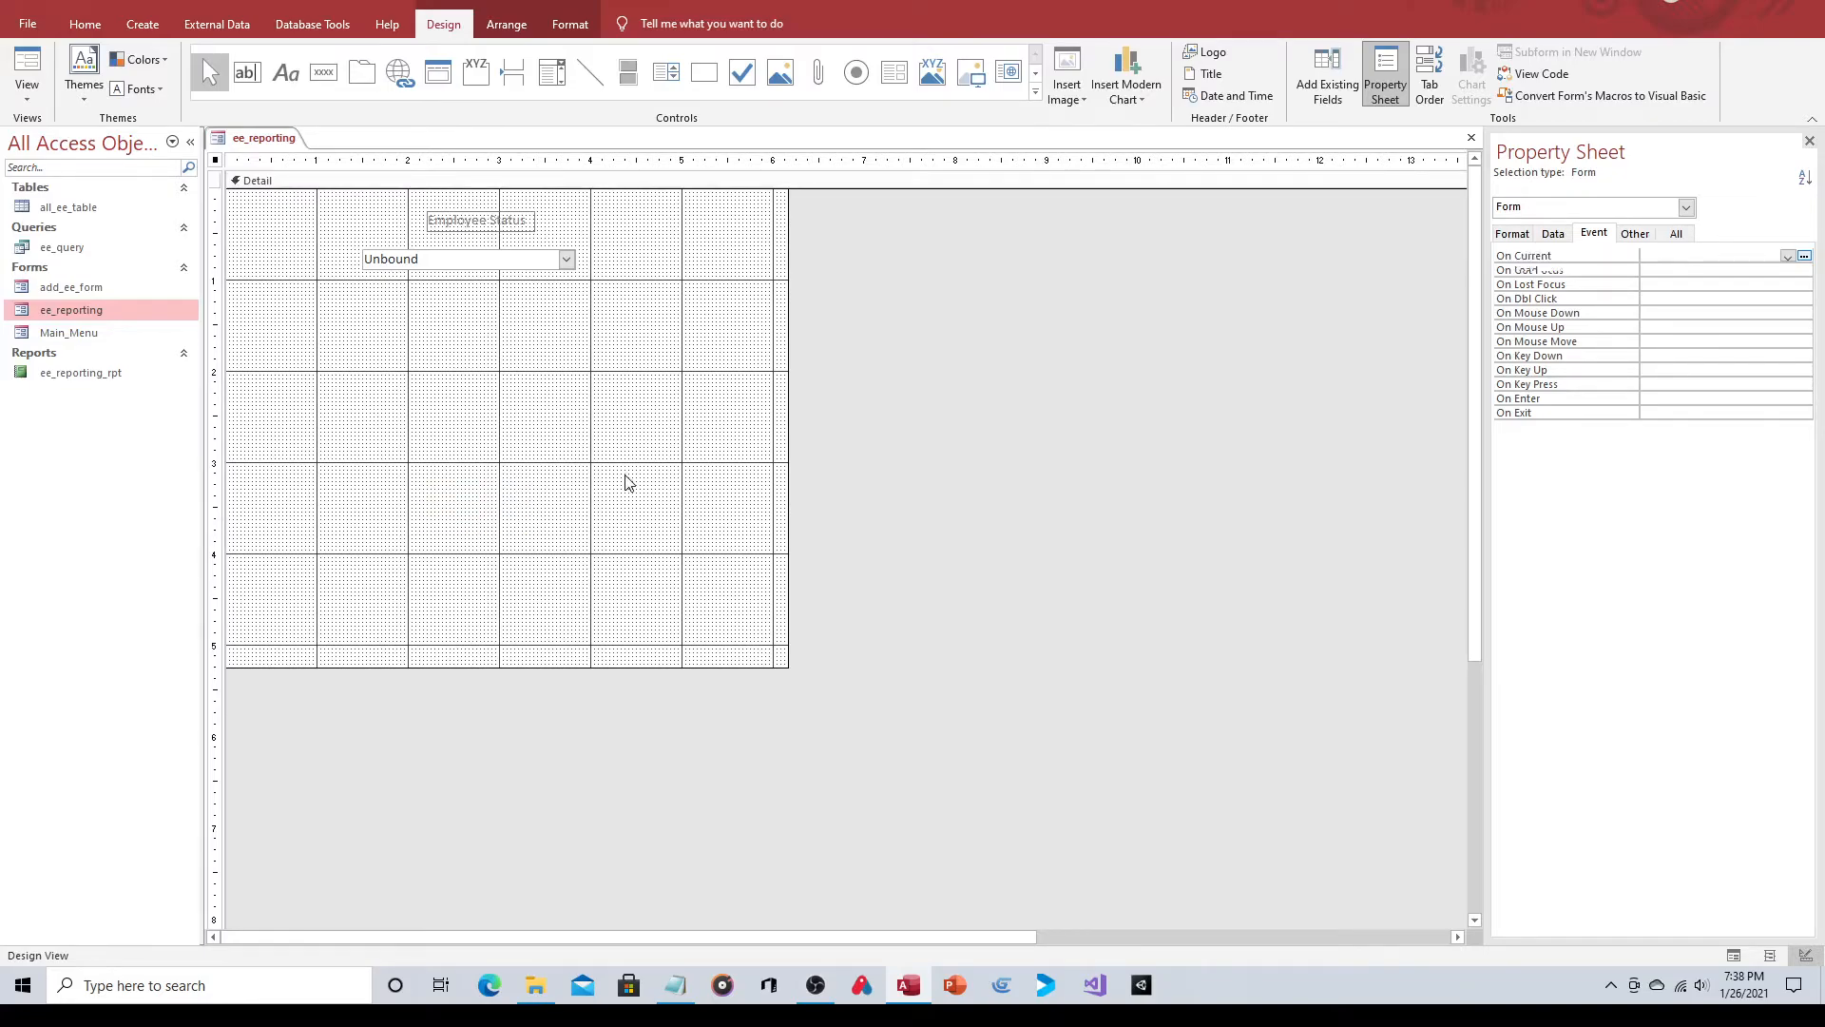
Draw a new command button where the deleted button was and allow the Command Button Wizard to open.
click(324, 72)
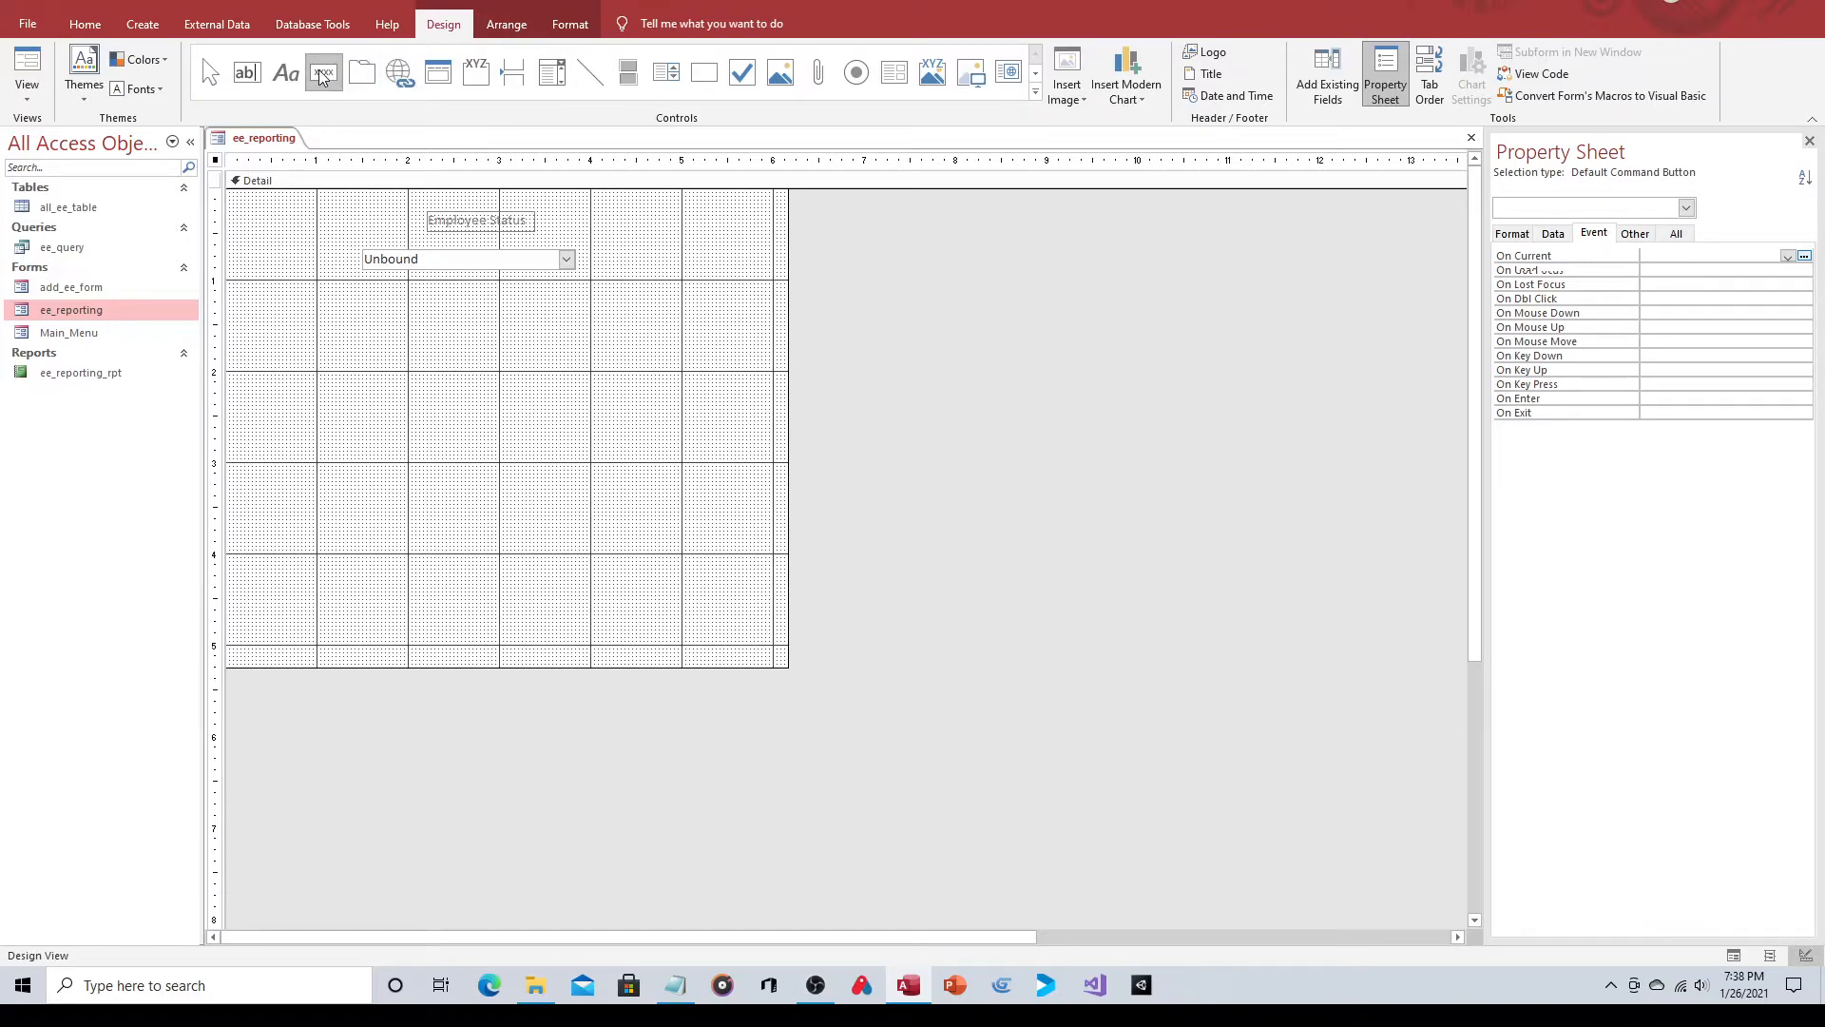
drag(385, 482, 507, 527)
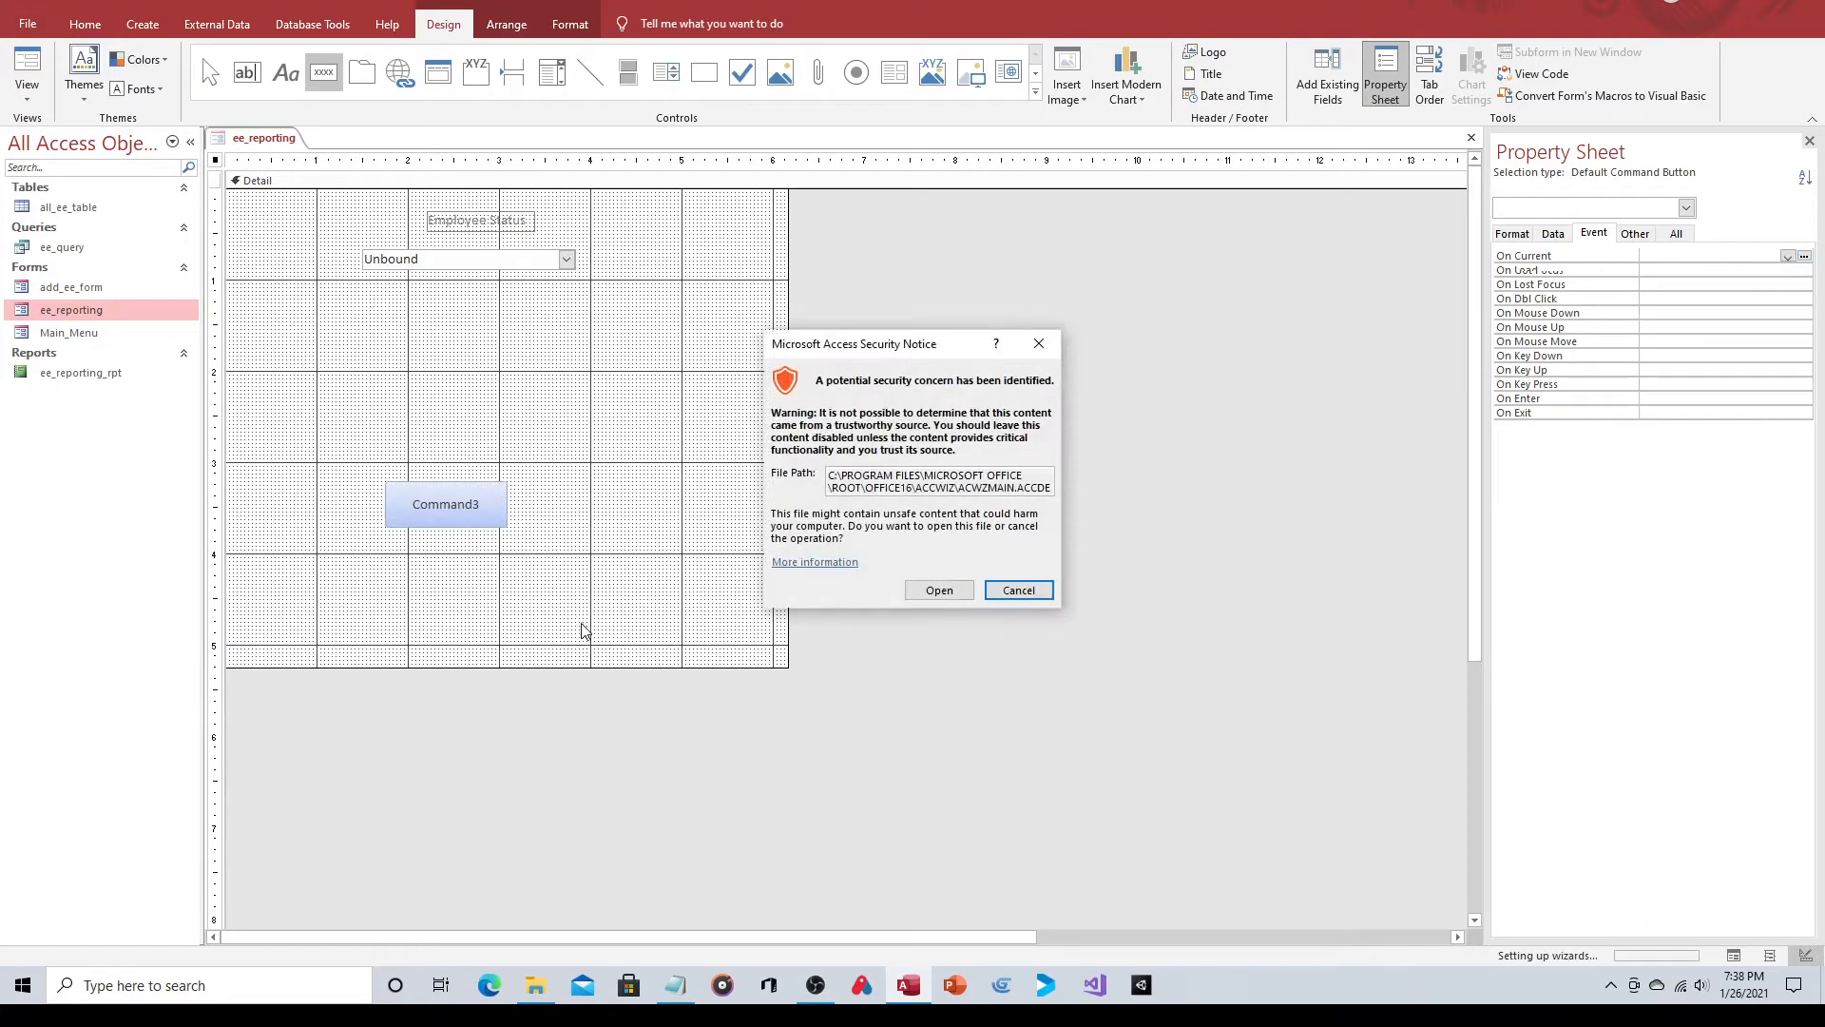
click(939, 589)
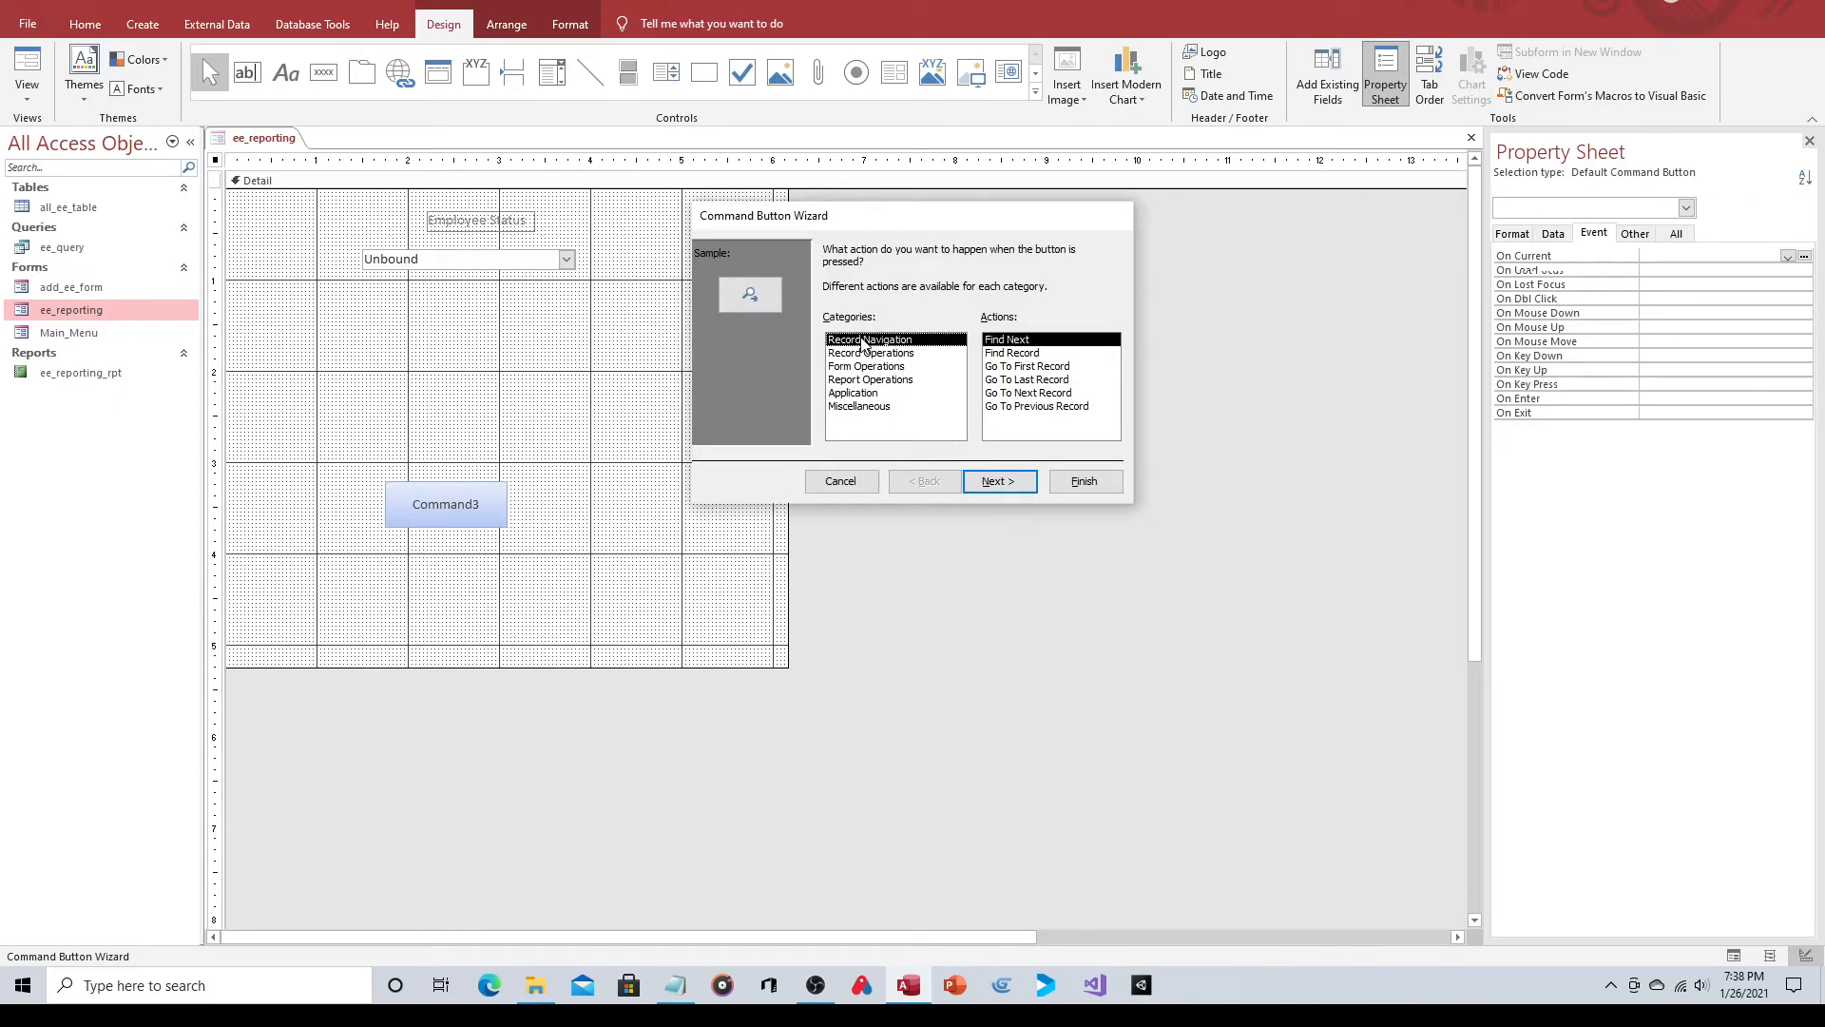
Set the button's action to the report operation Open Report for ee_reporting_rpt, with the text Open Report as its label.
click(841, 381)
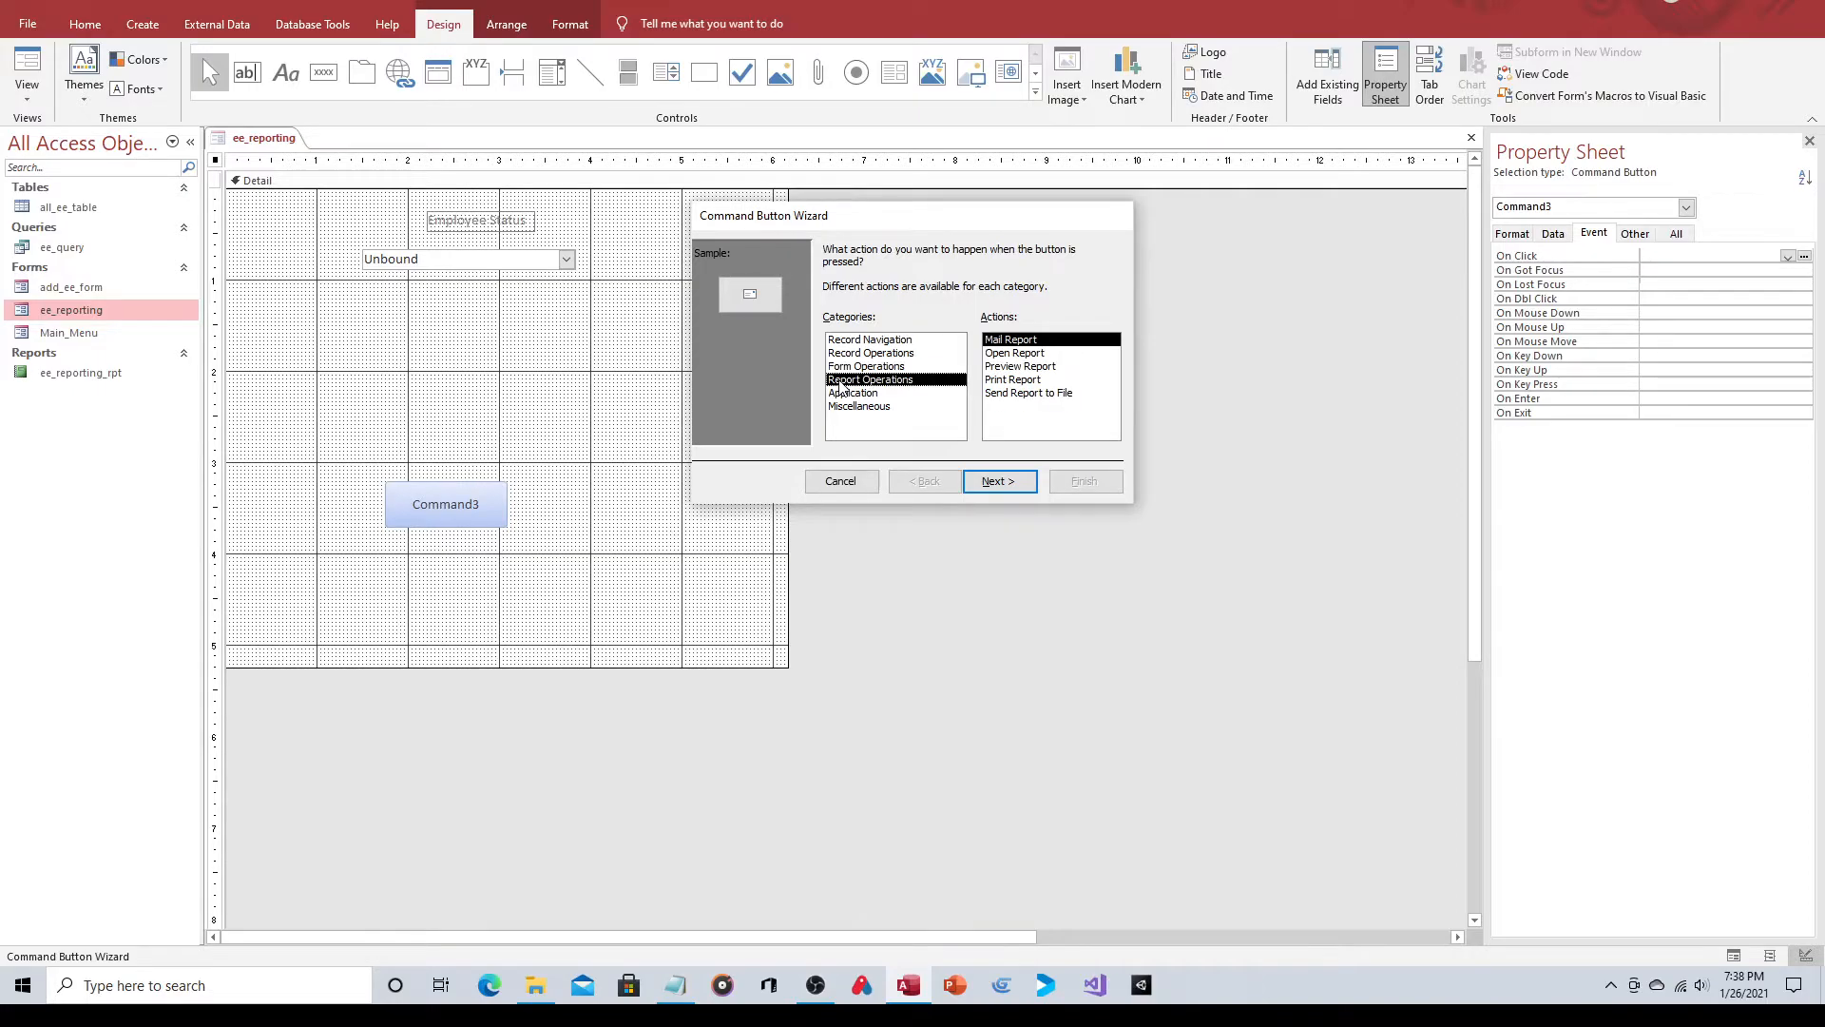
click(1053, 355)
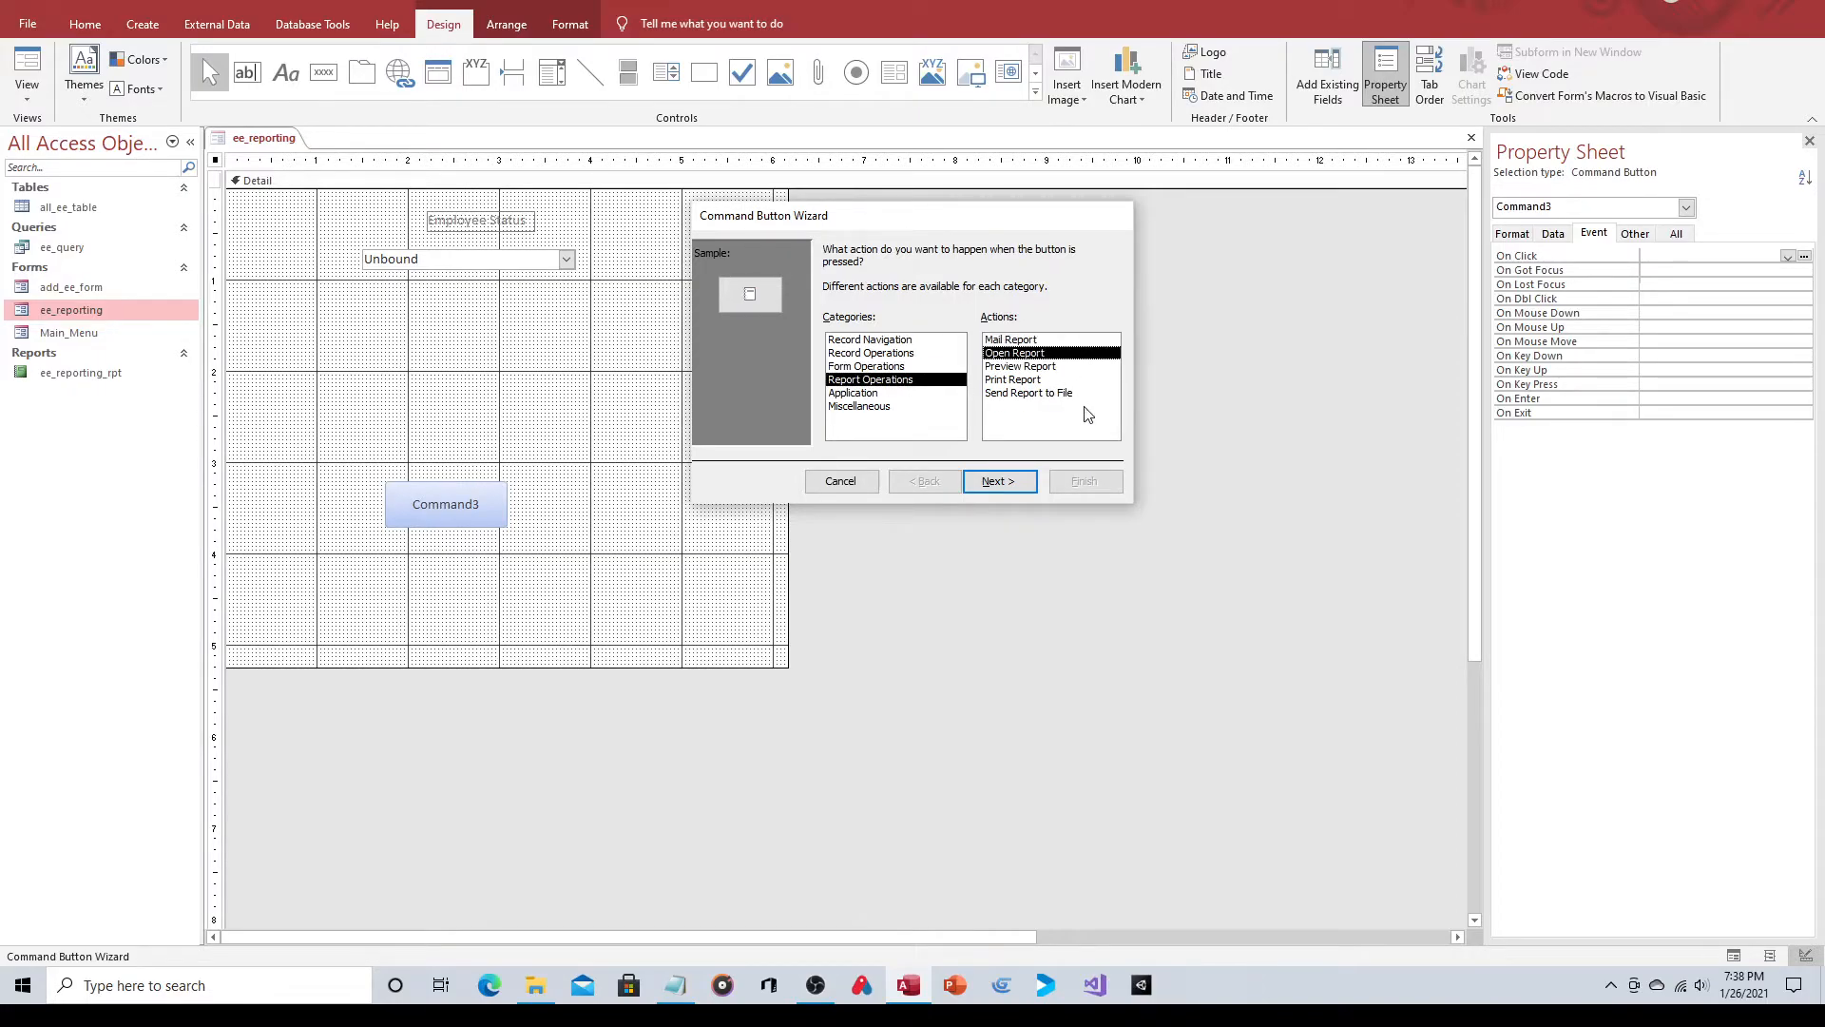
click(999, 482)
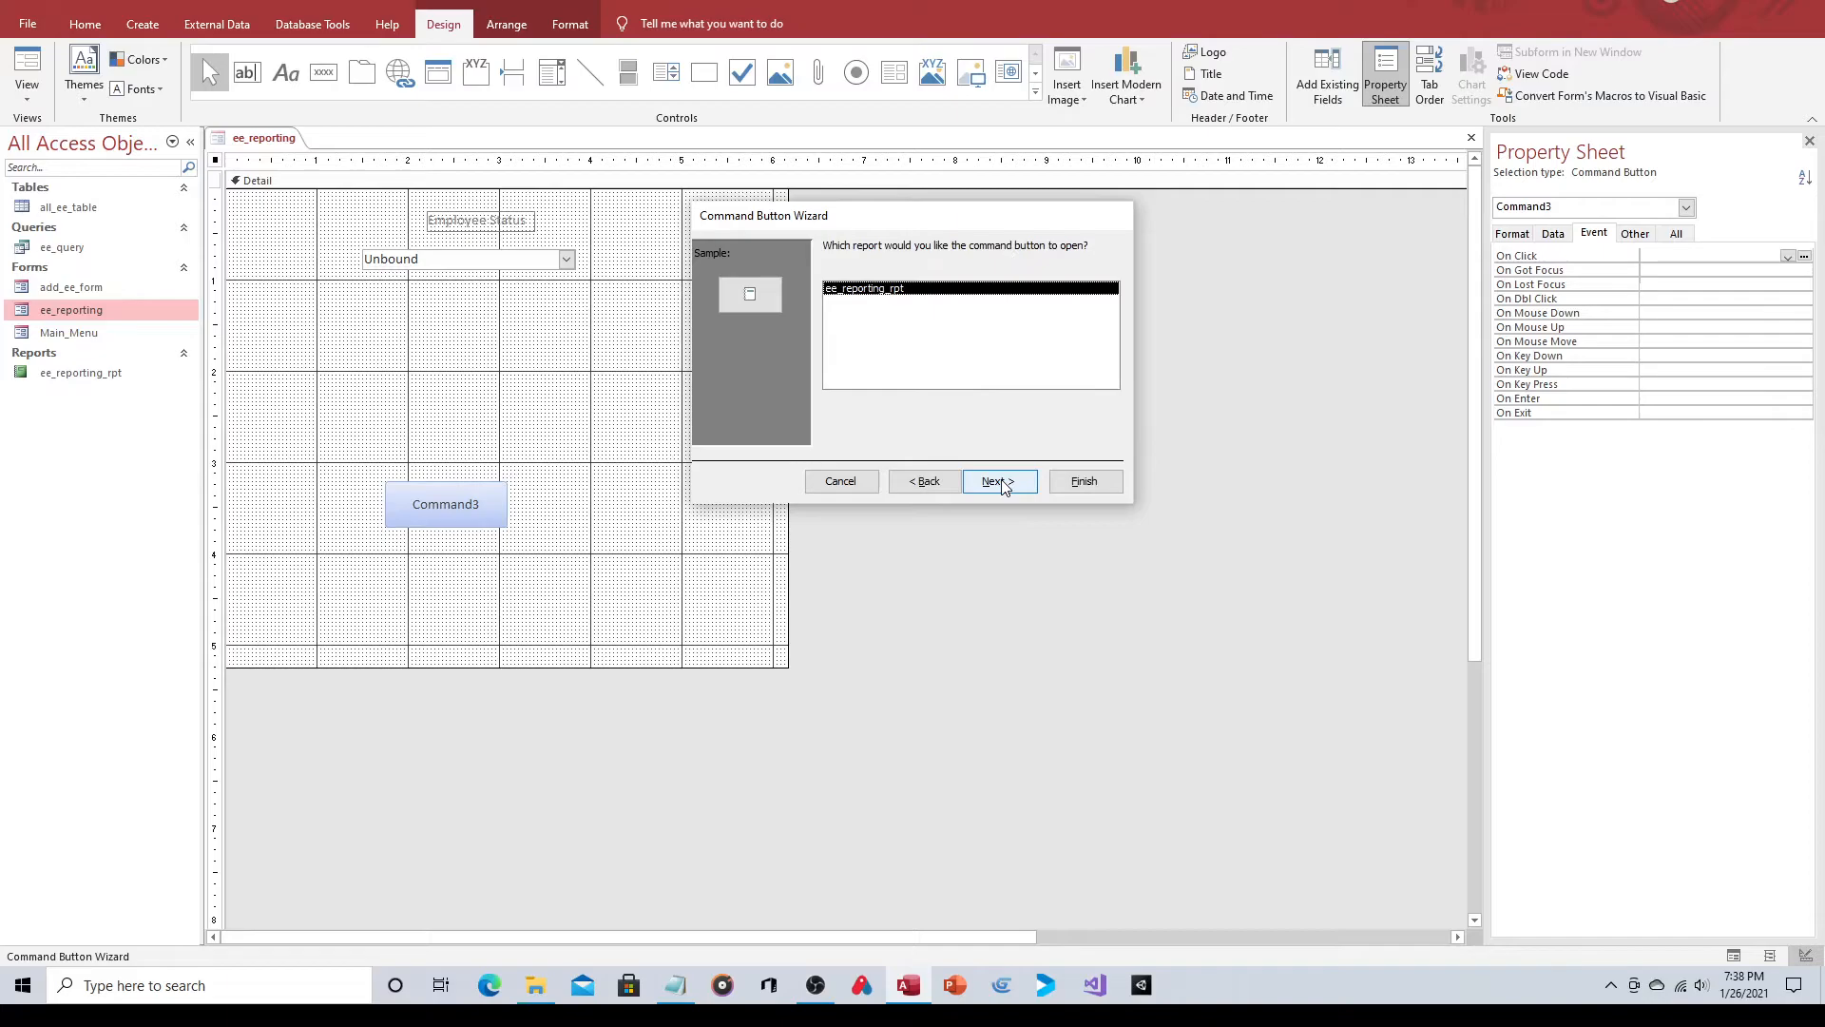
click(993, 481)
click(831, 326)
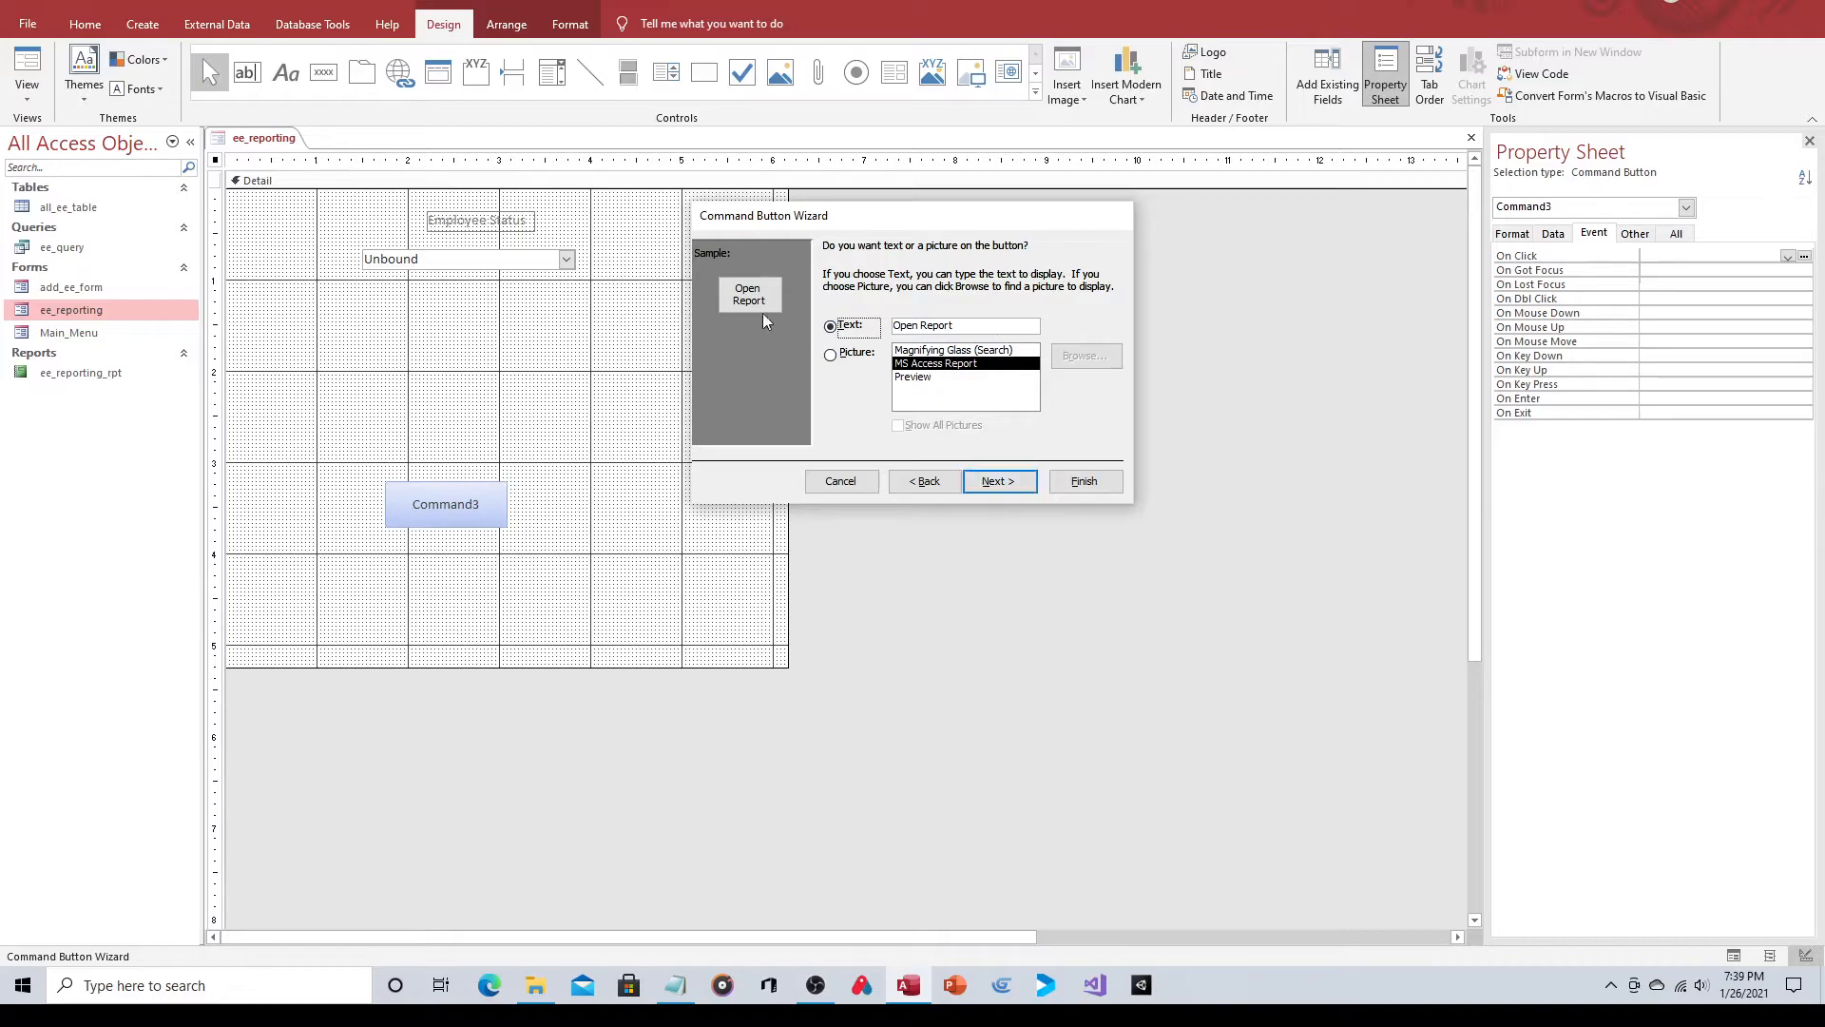
click(996, 481)
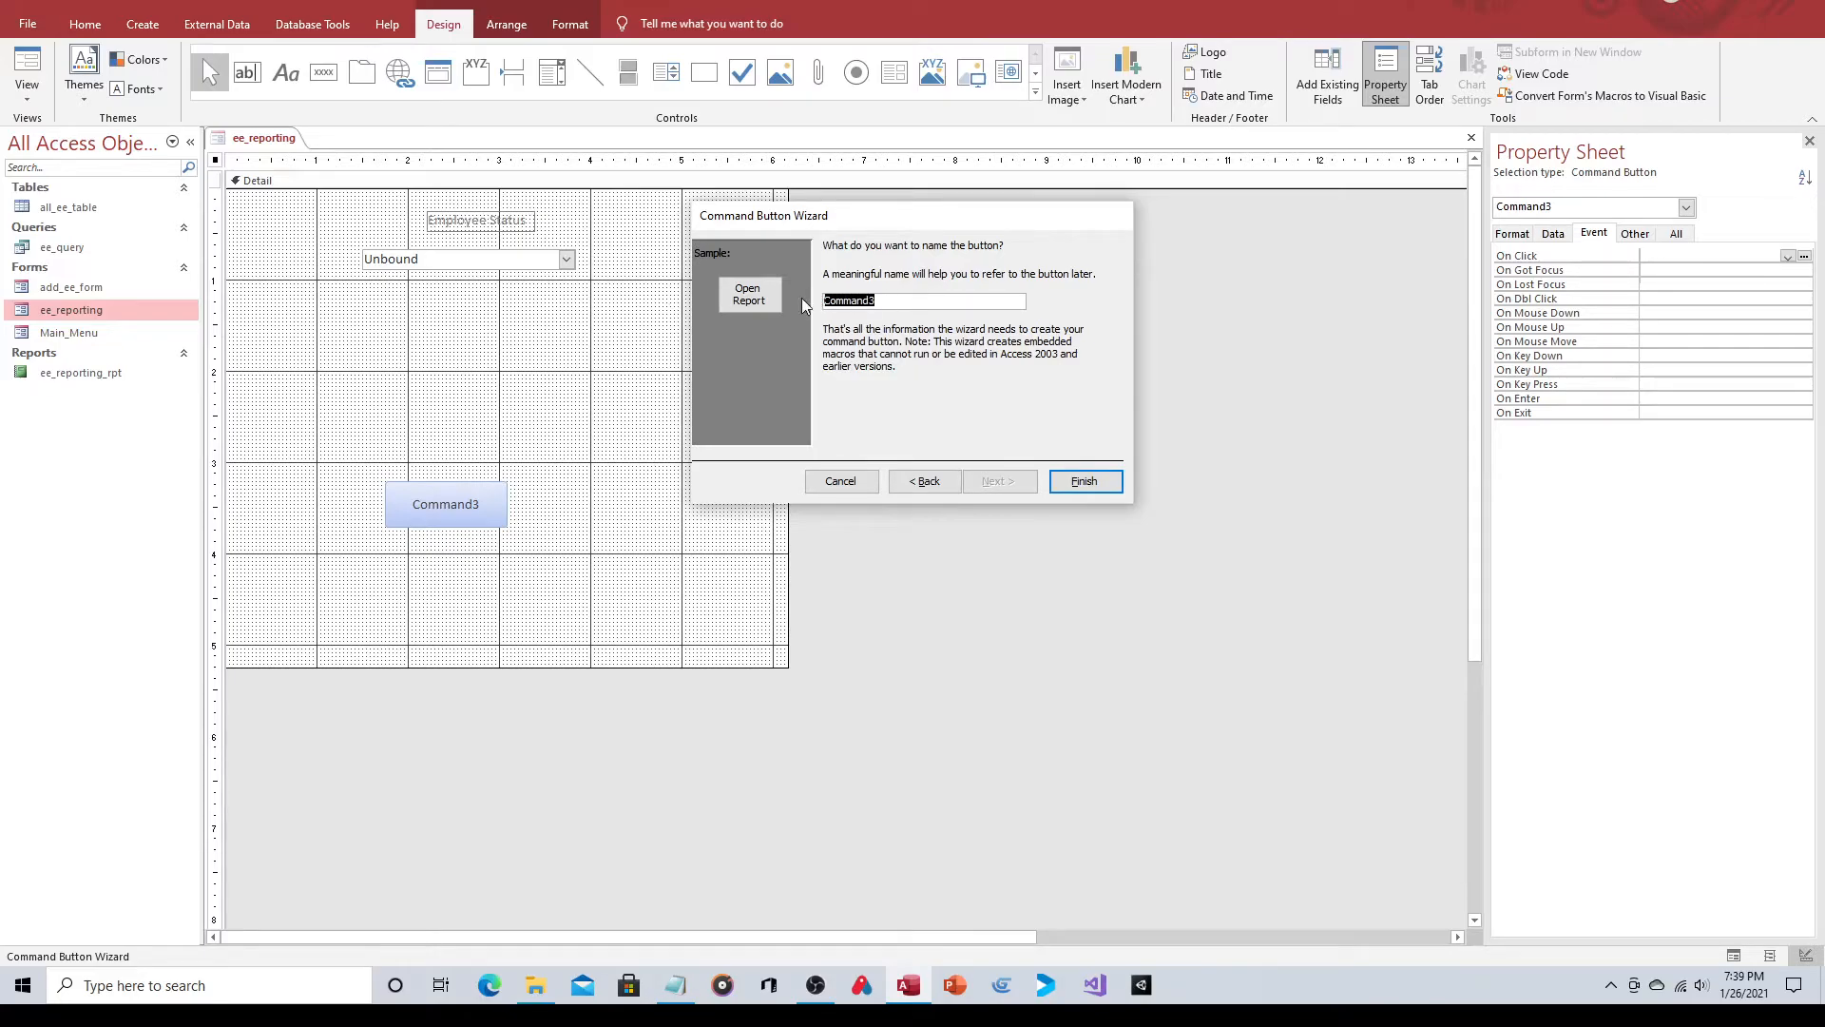
Name the button run_ee_report, finish the wizard and shift the button slightly to the right on the form.
text(run_report)
text(EE_)
key(BackSpace)
key(BackSpace)
text(ee)
click(1082, 478)
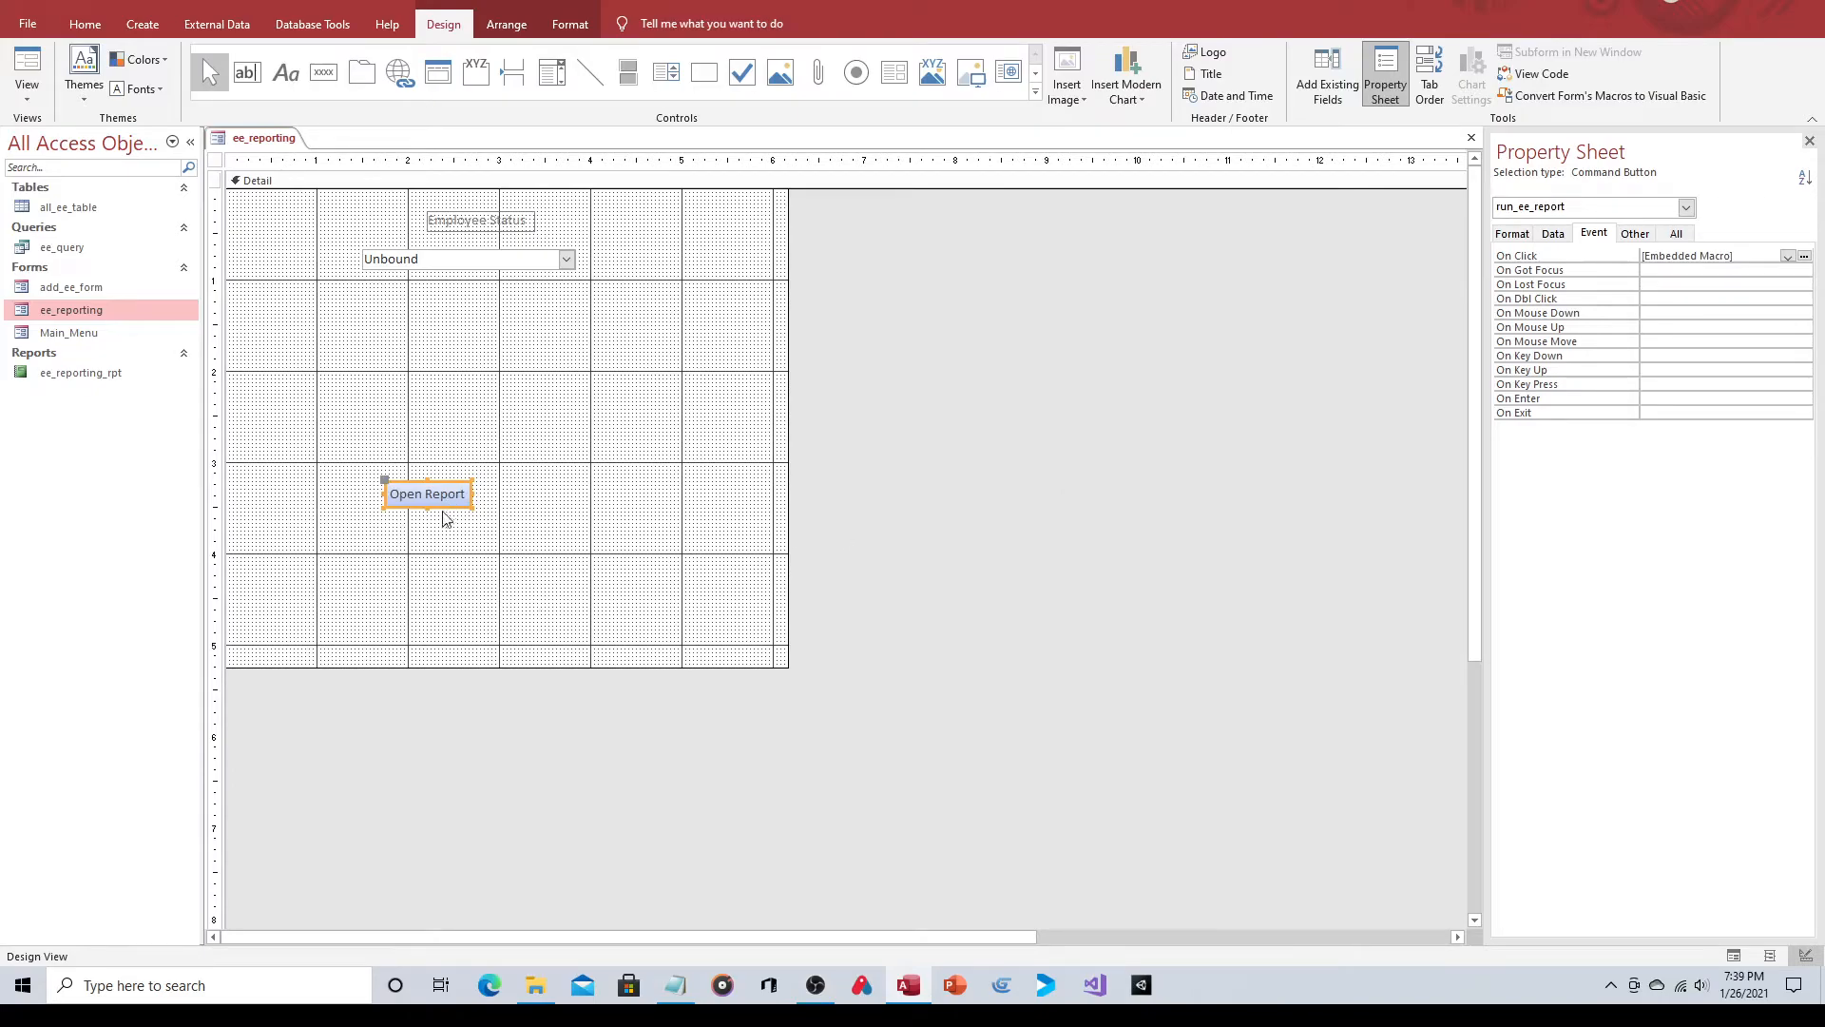
drag(447, 504, 513, 518)
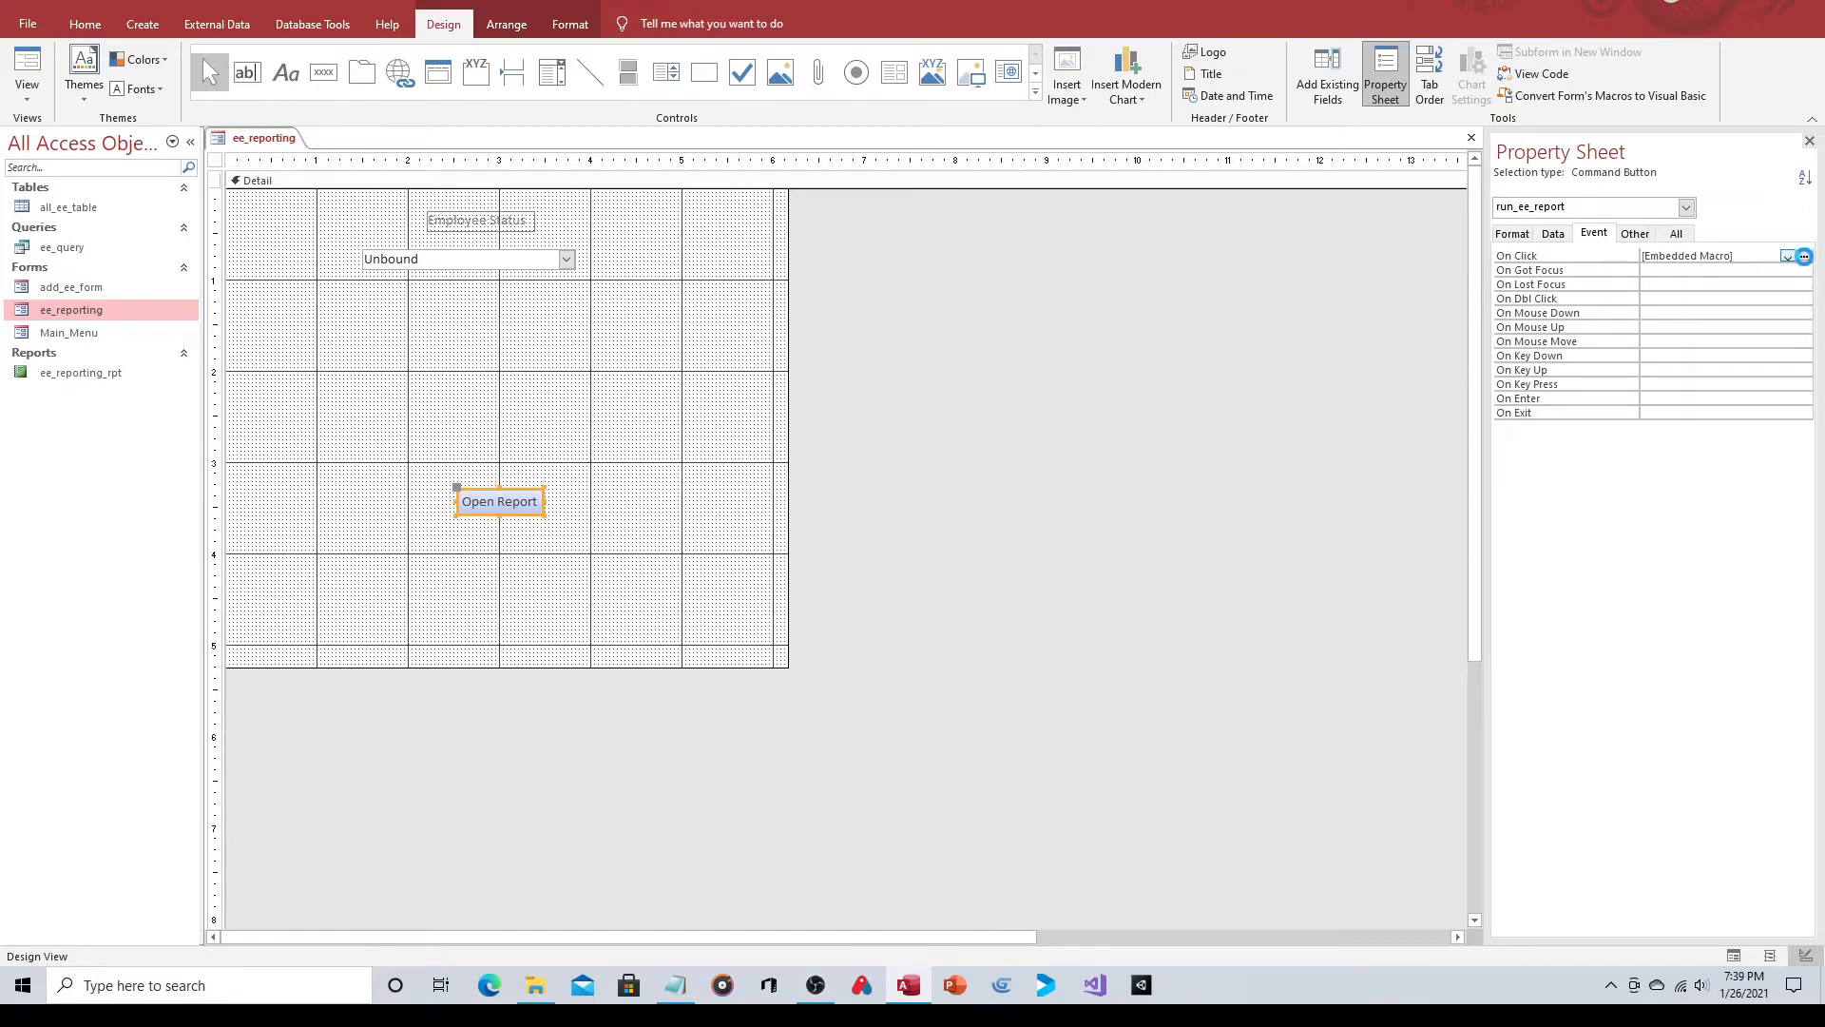
Review the Open Report button's embedded On Click macro, caption and full list of properties.
click(1804, 256)
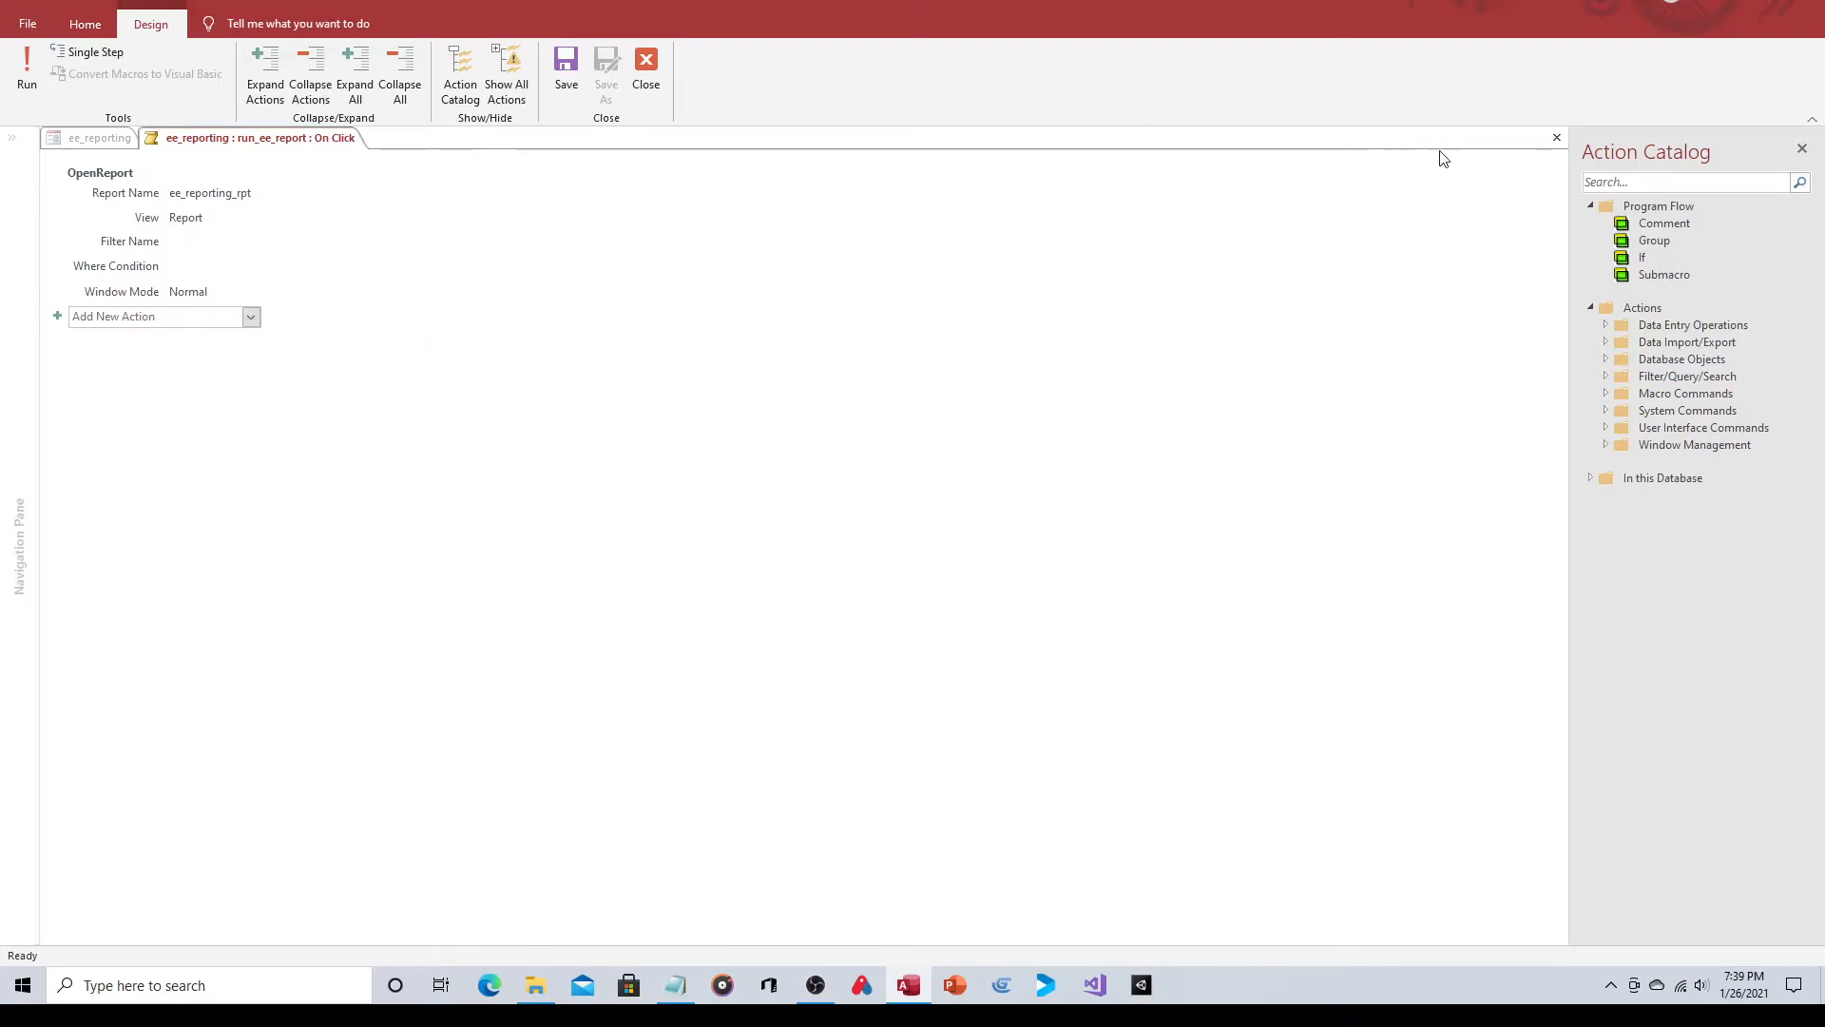
click(647, 71)
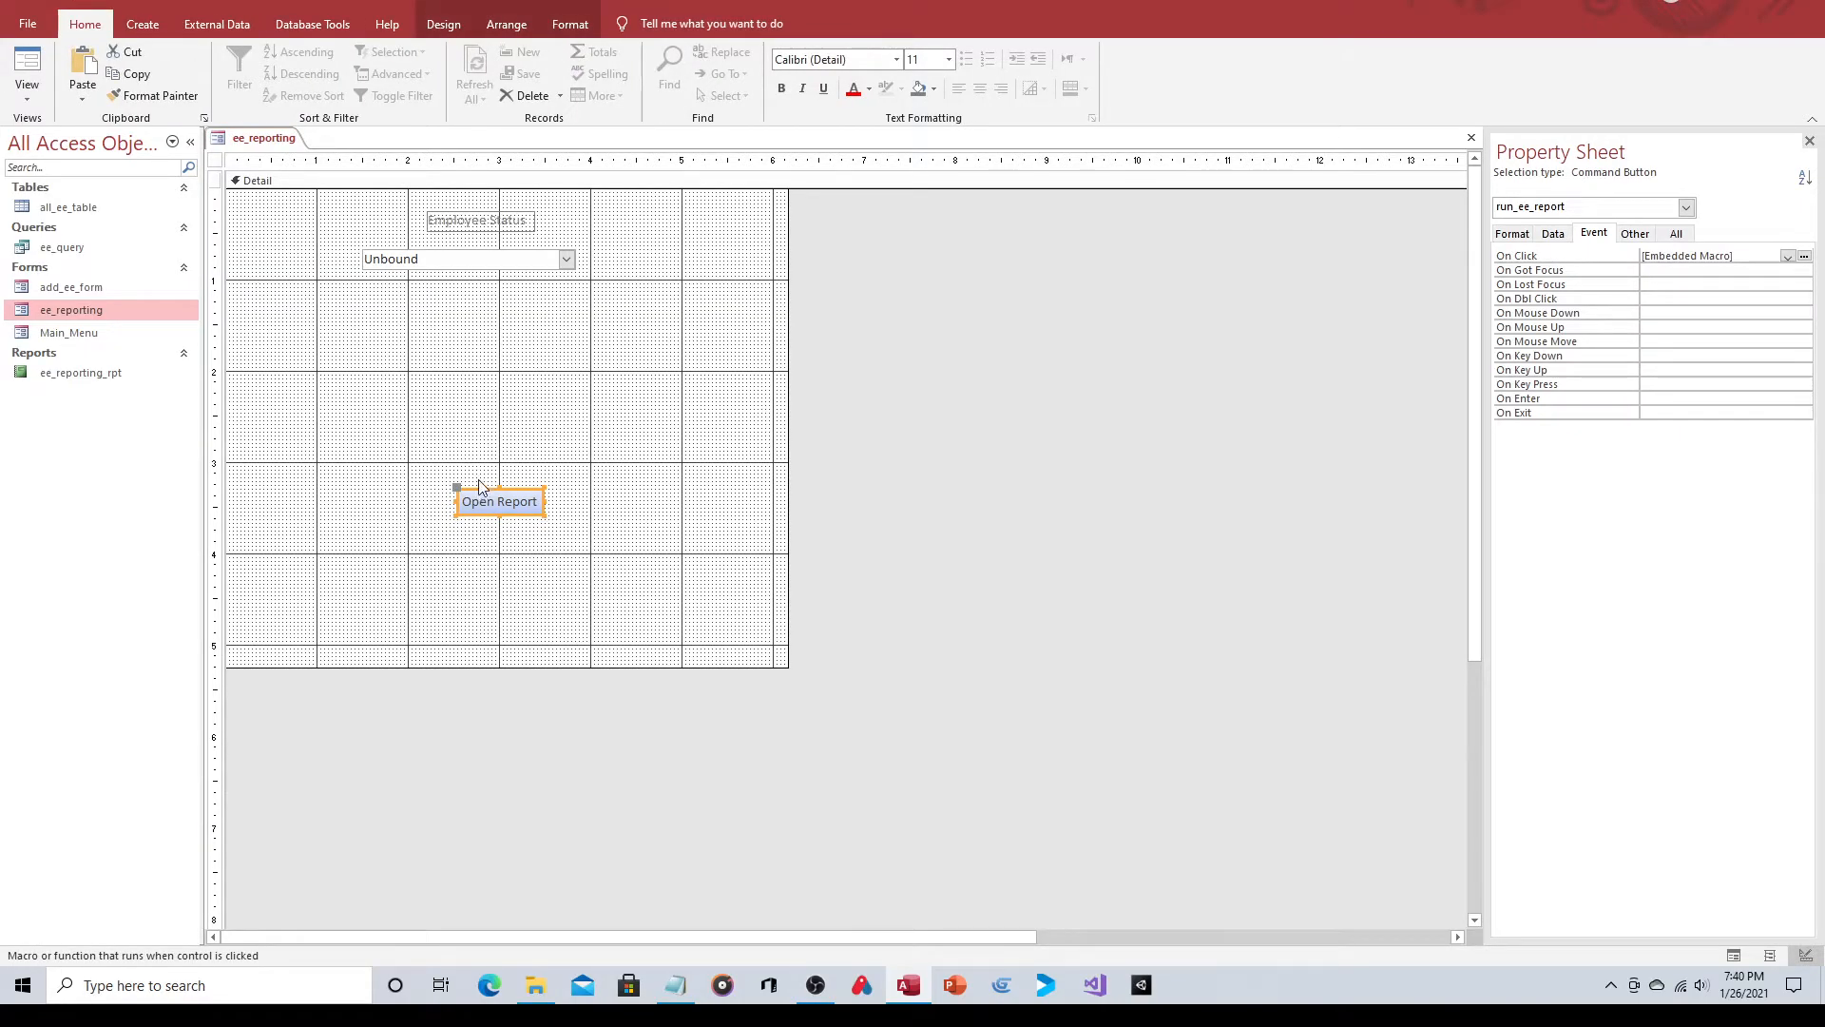
click(595, 476)
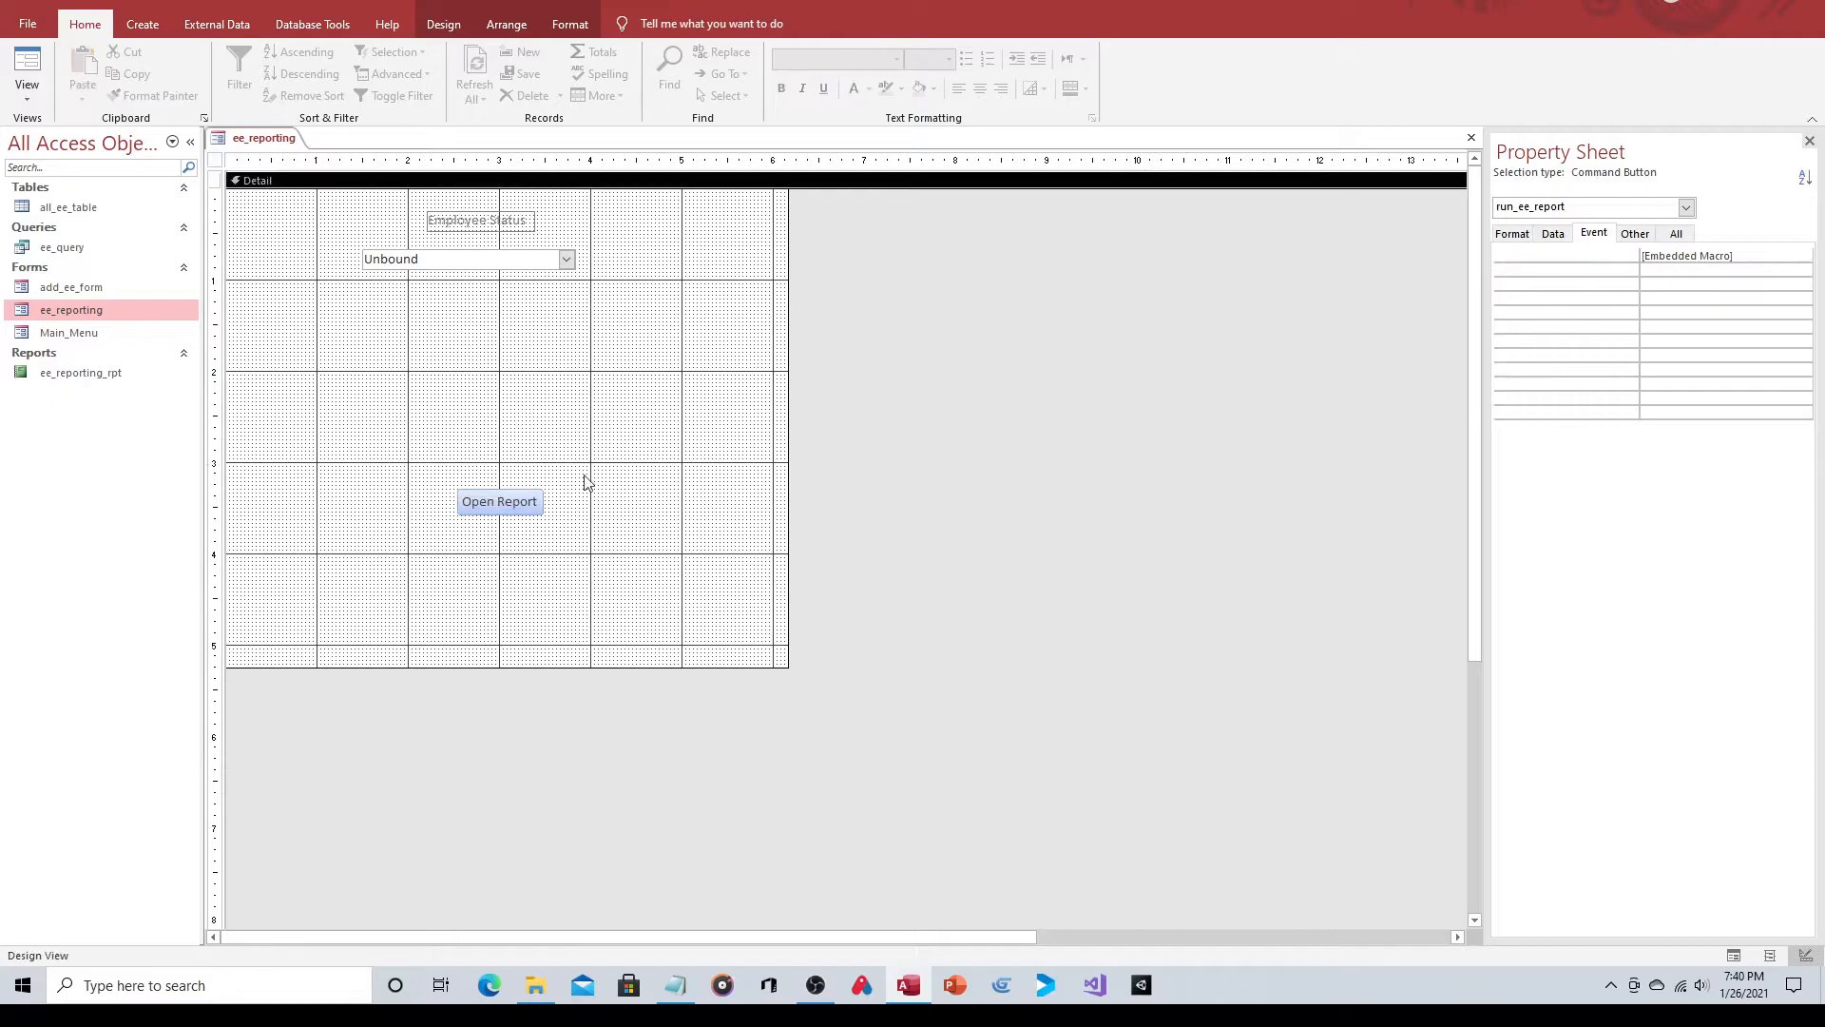
click(526, 502)
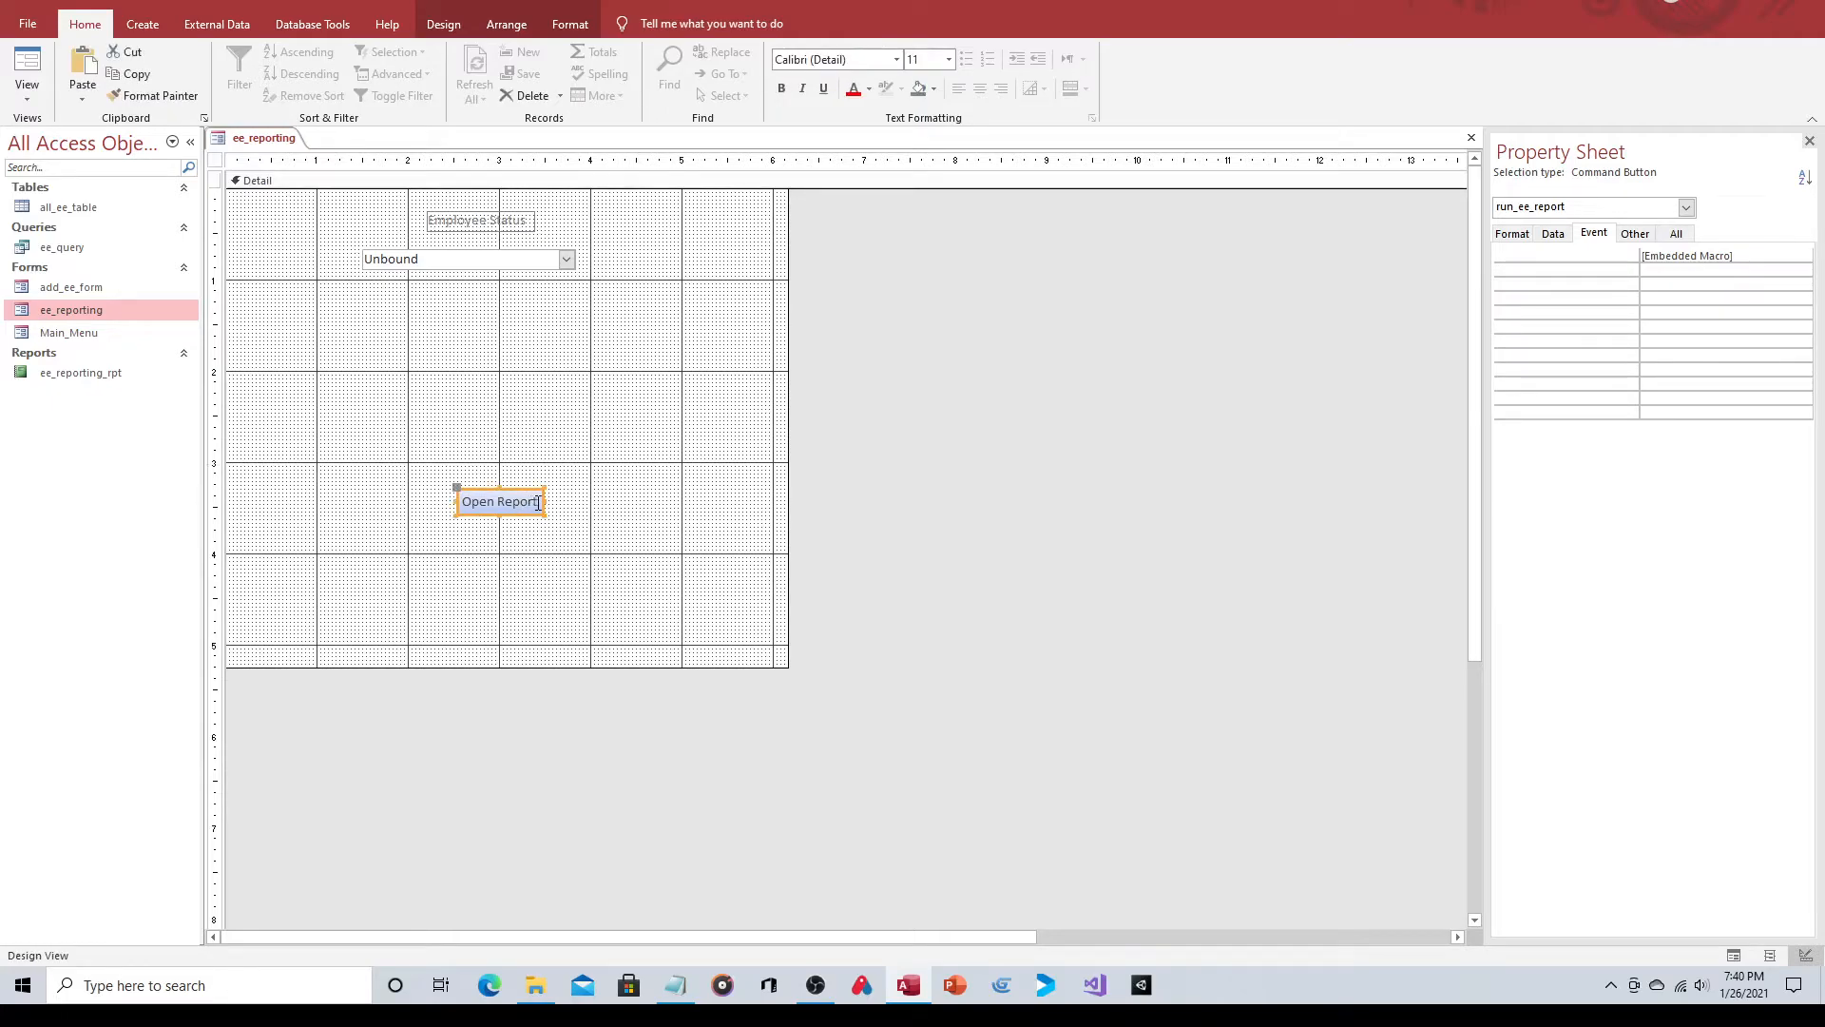
click(537, 502)
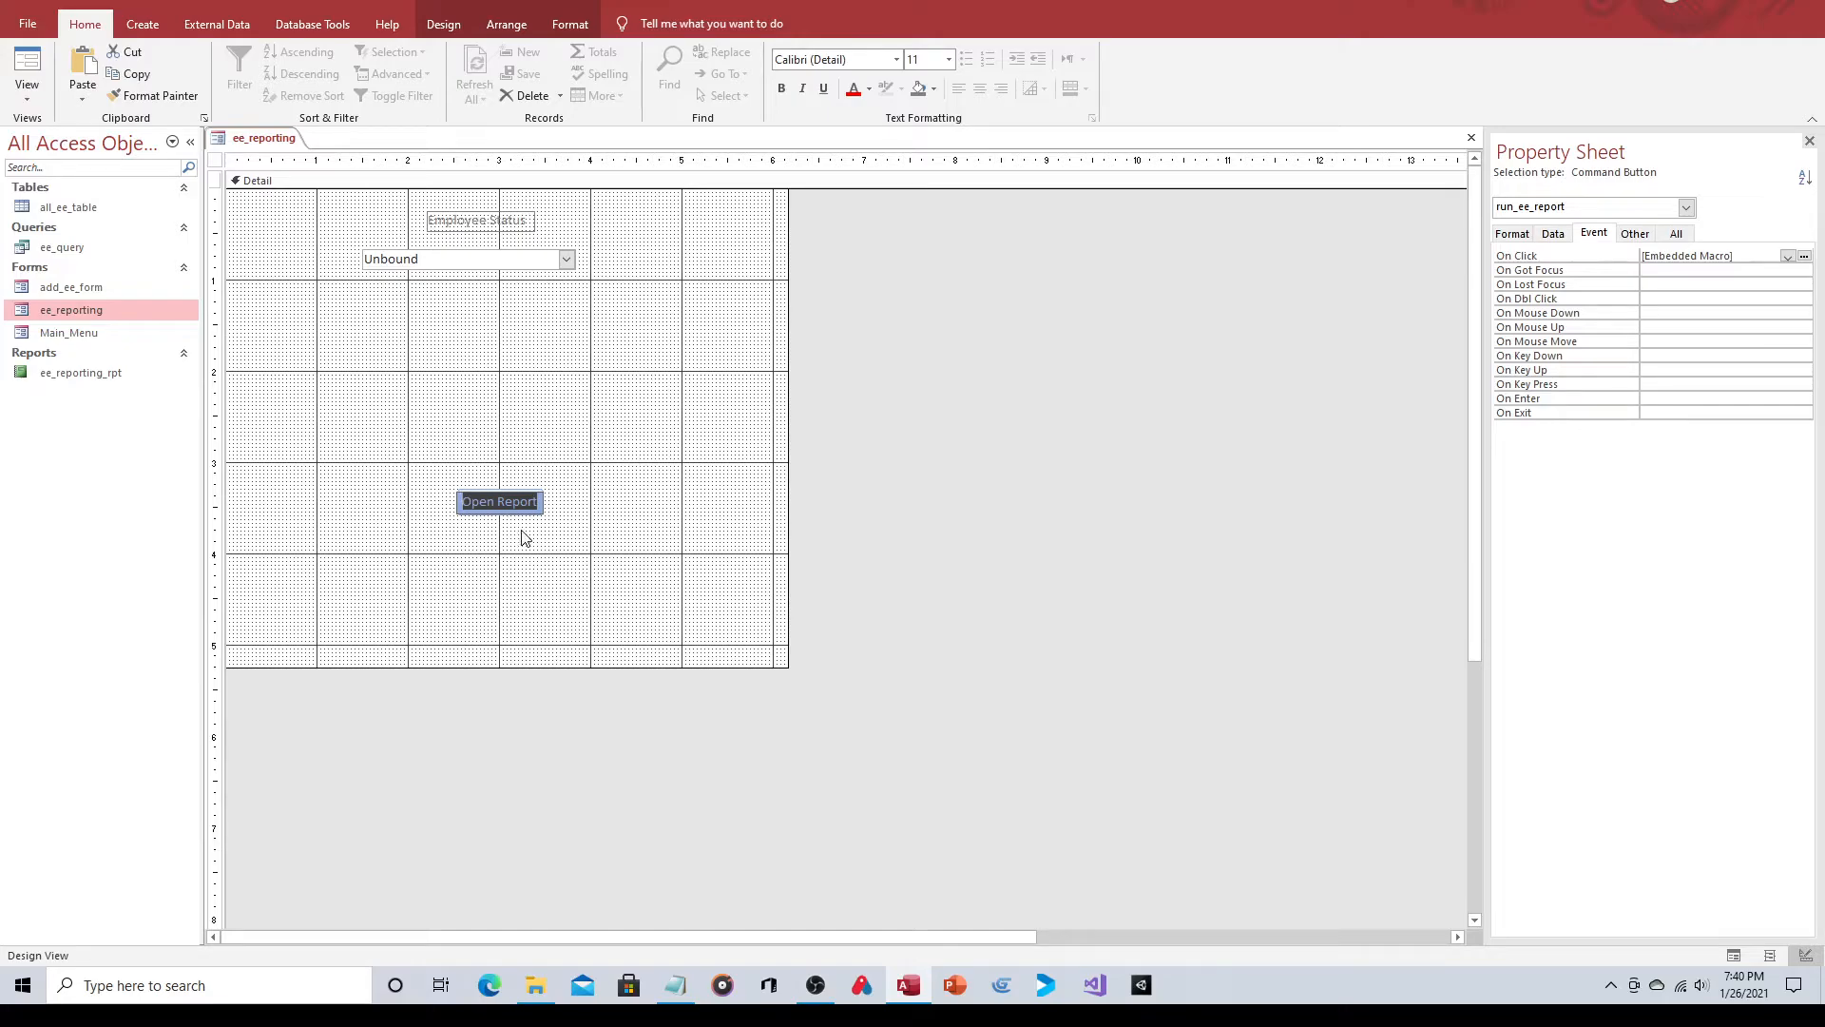
click(1140, 302)
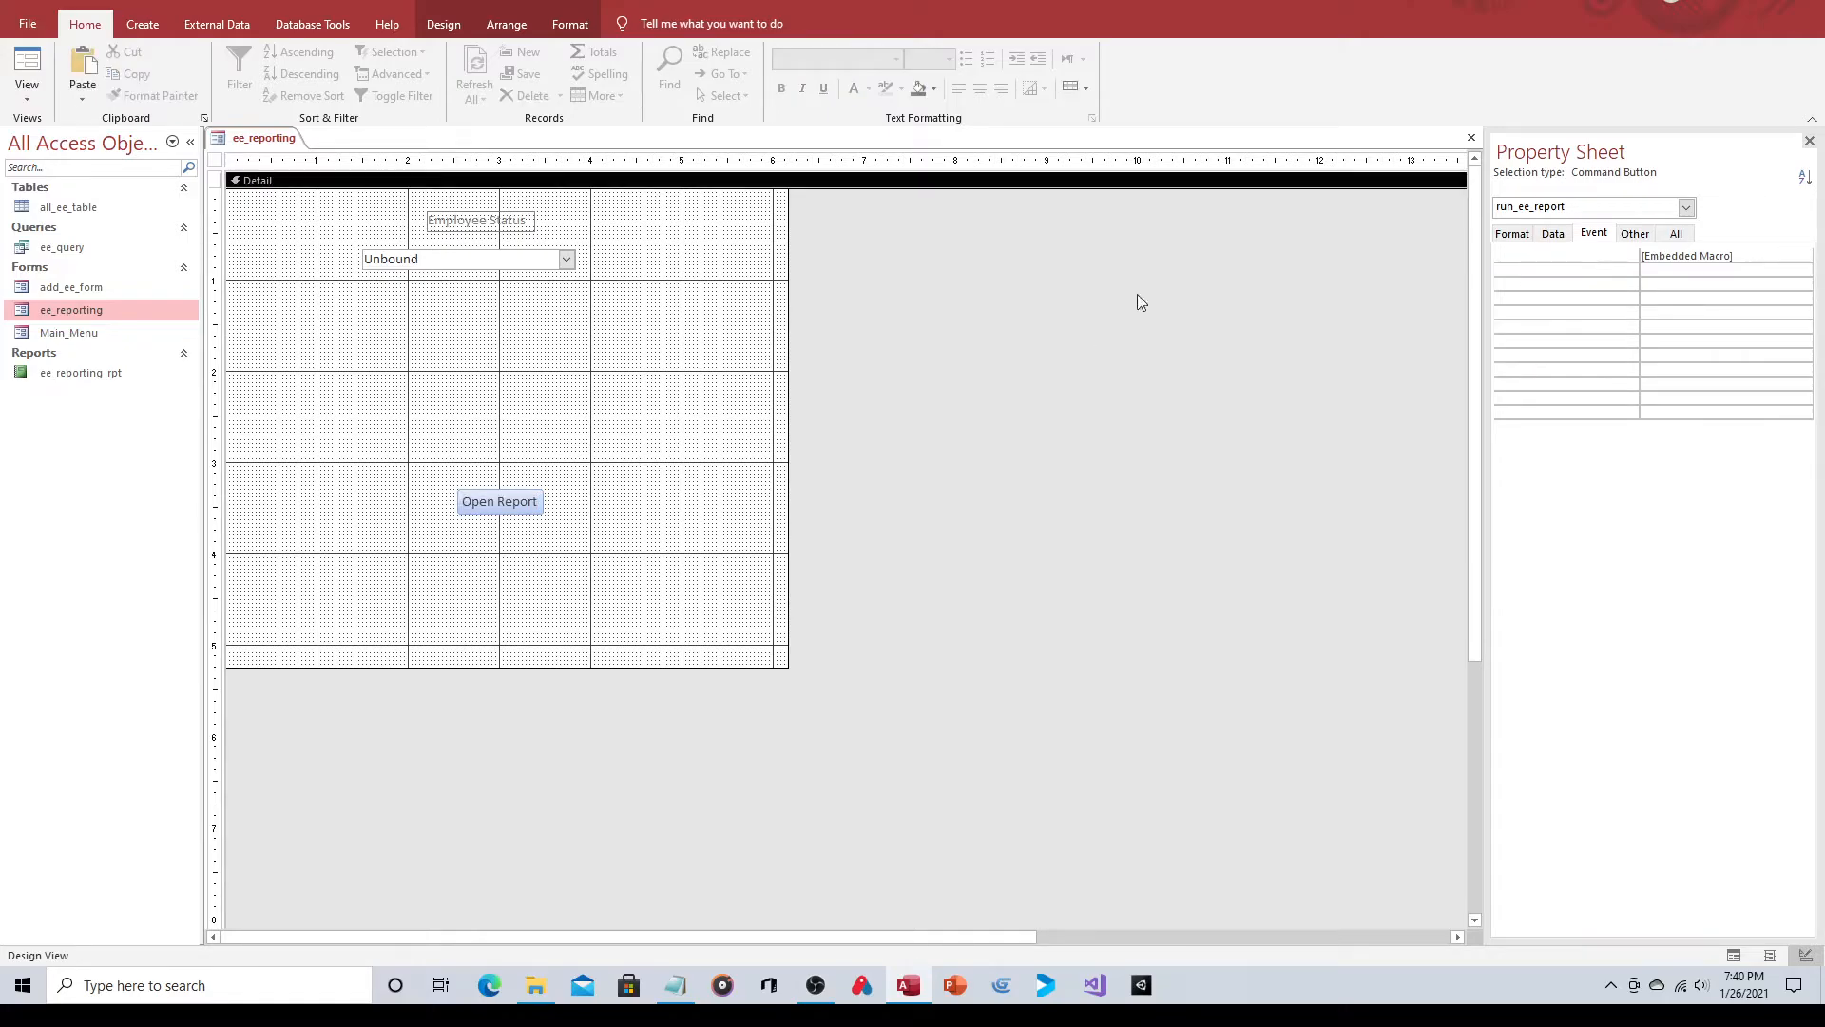
click(499, 499)
click(1676, 235)
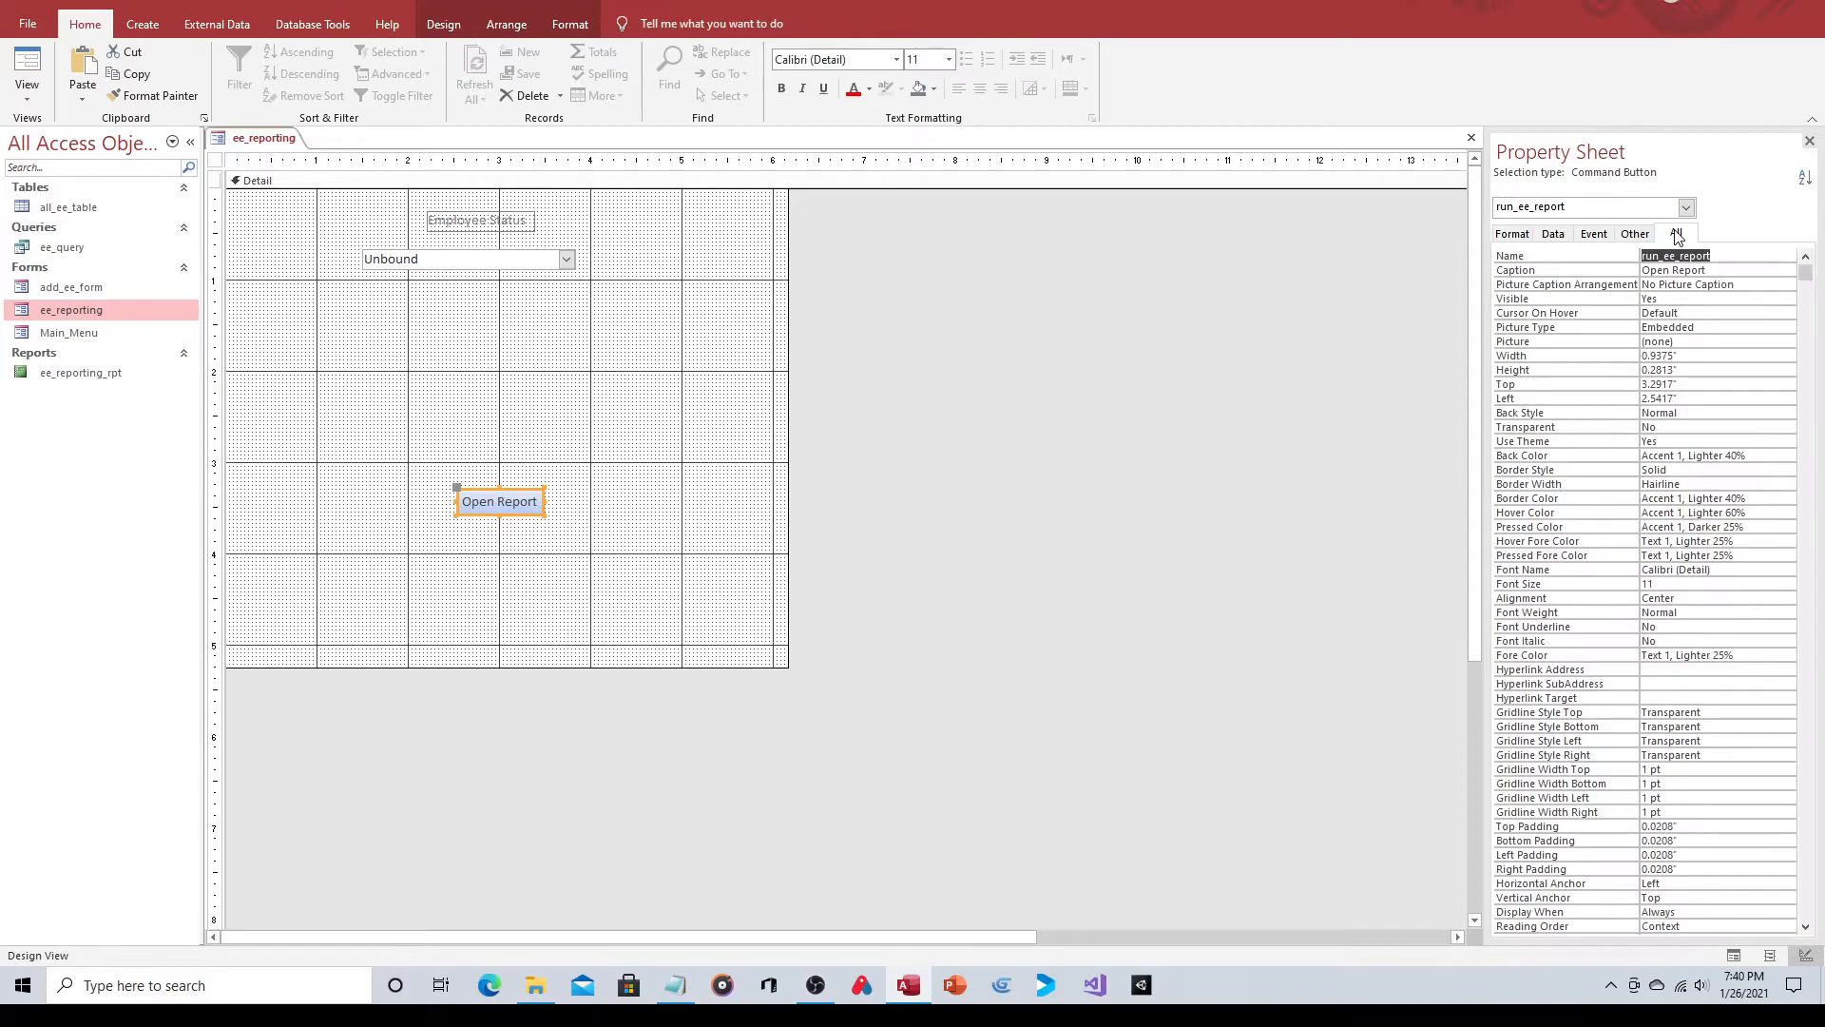
click(1710, 270)
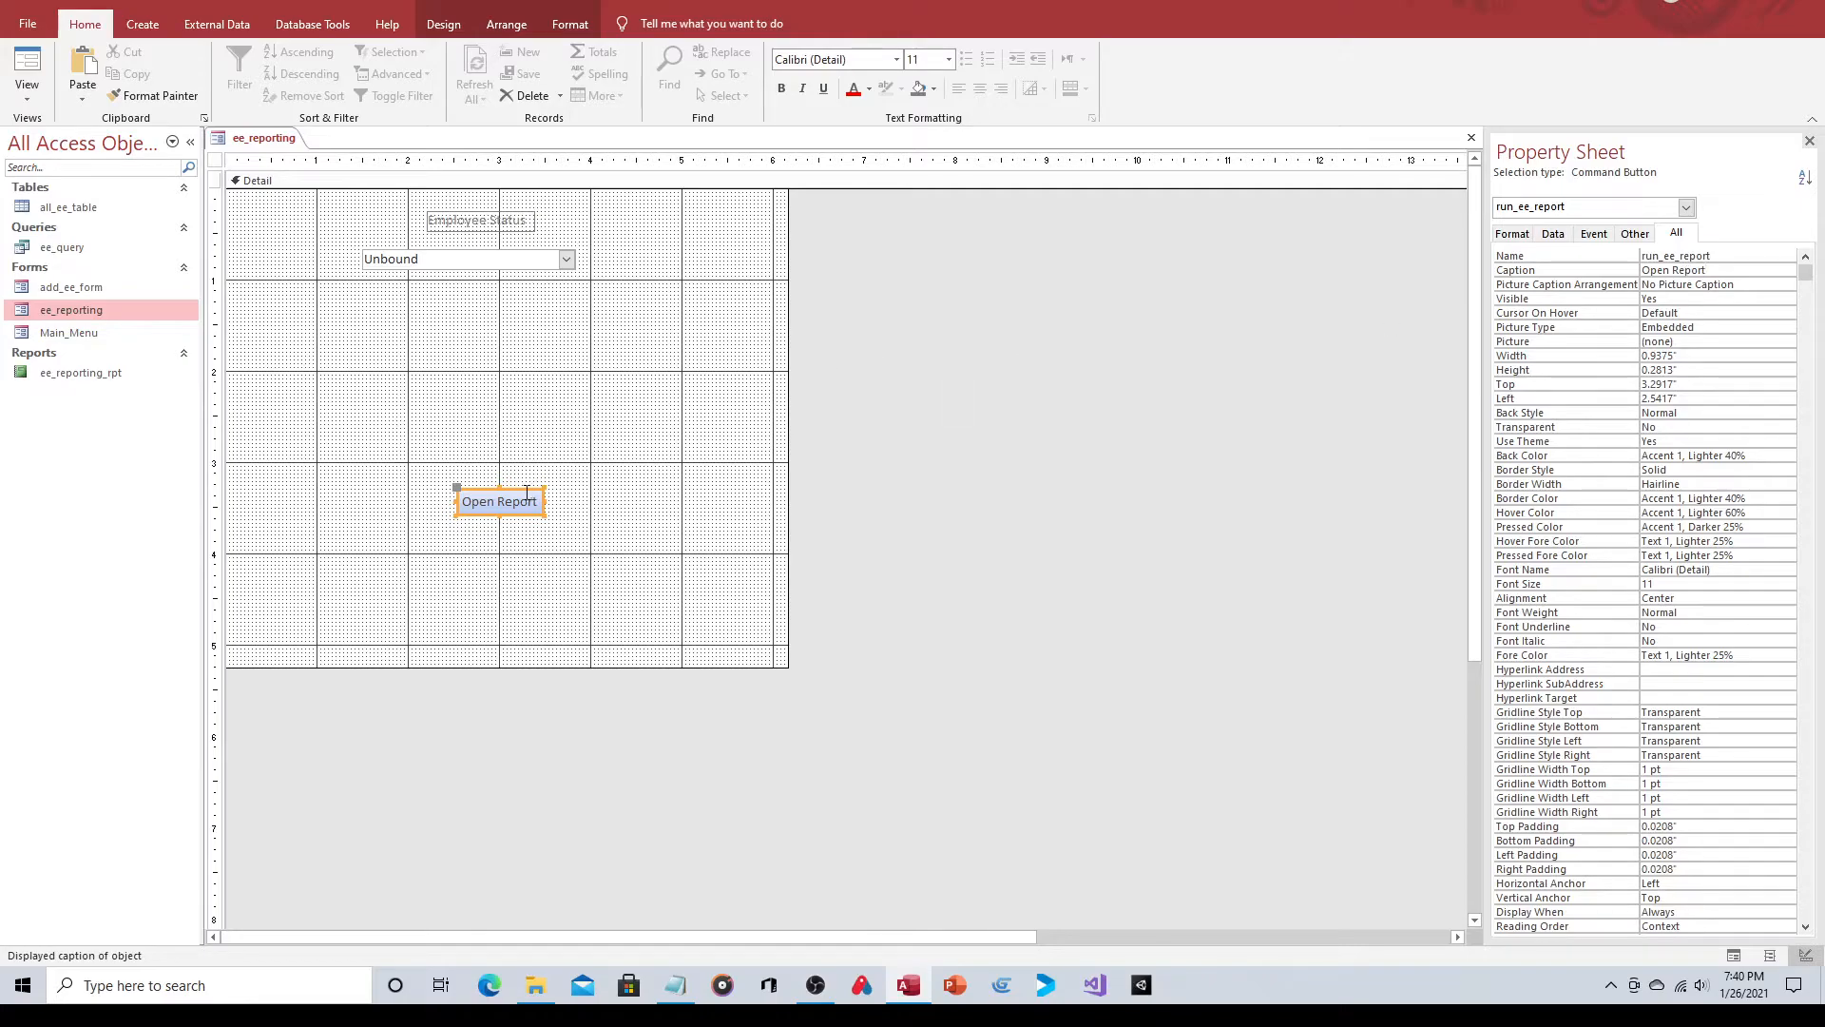
Move the Open Report button slightly left under the Employee Status combo box and enlarge it in both directions.
drag(484, 488, 454, 484)
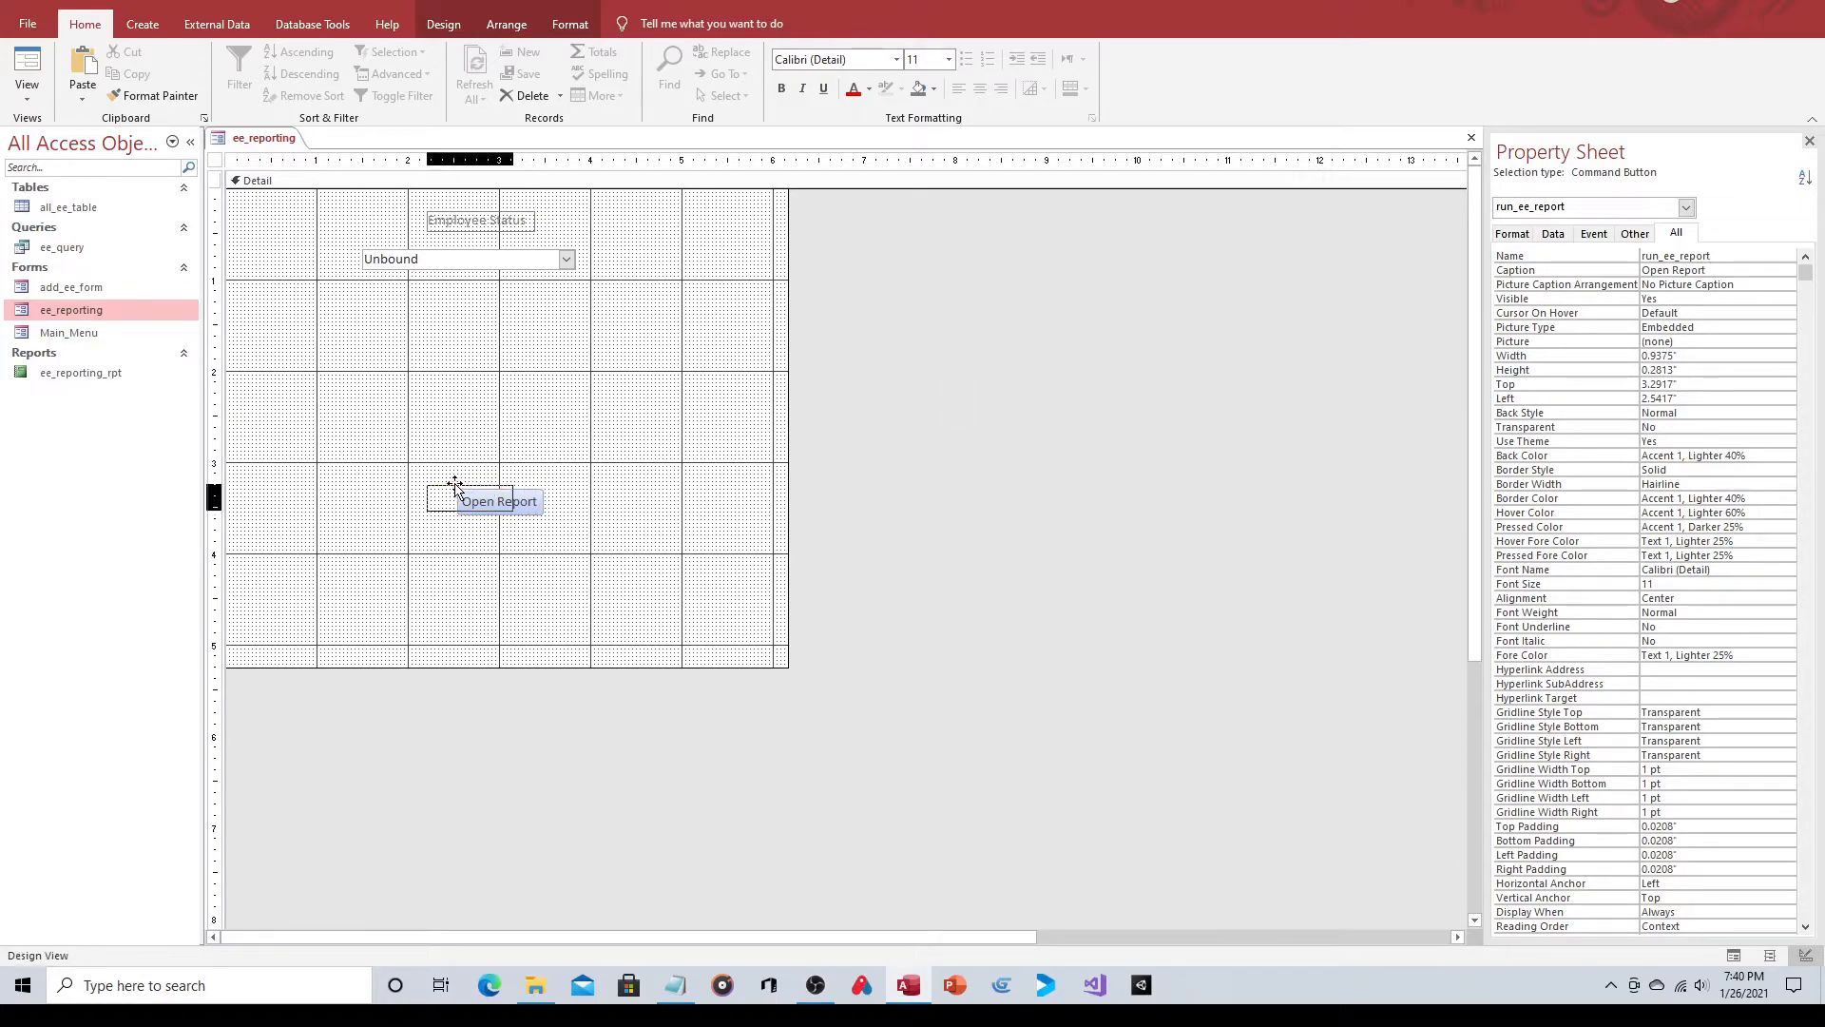
click(561, 456)
click(504, 508)
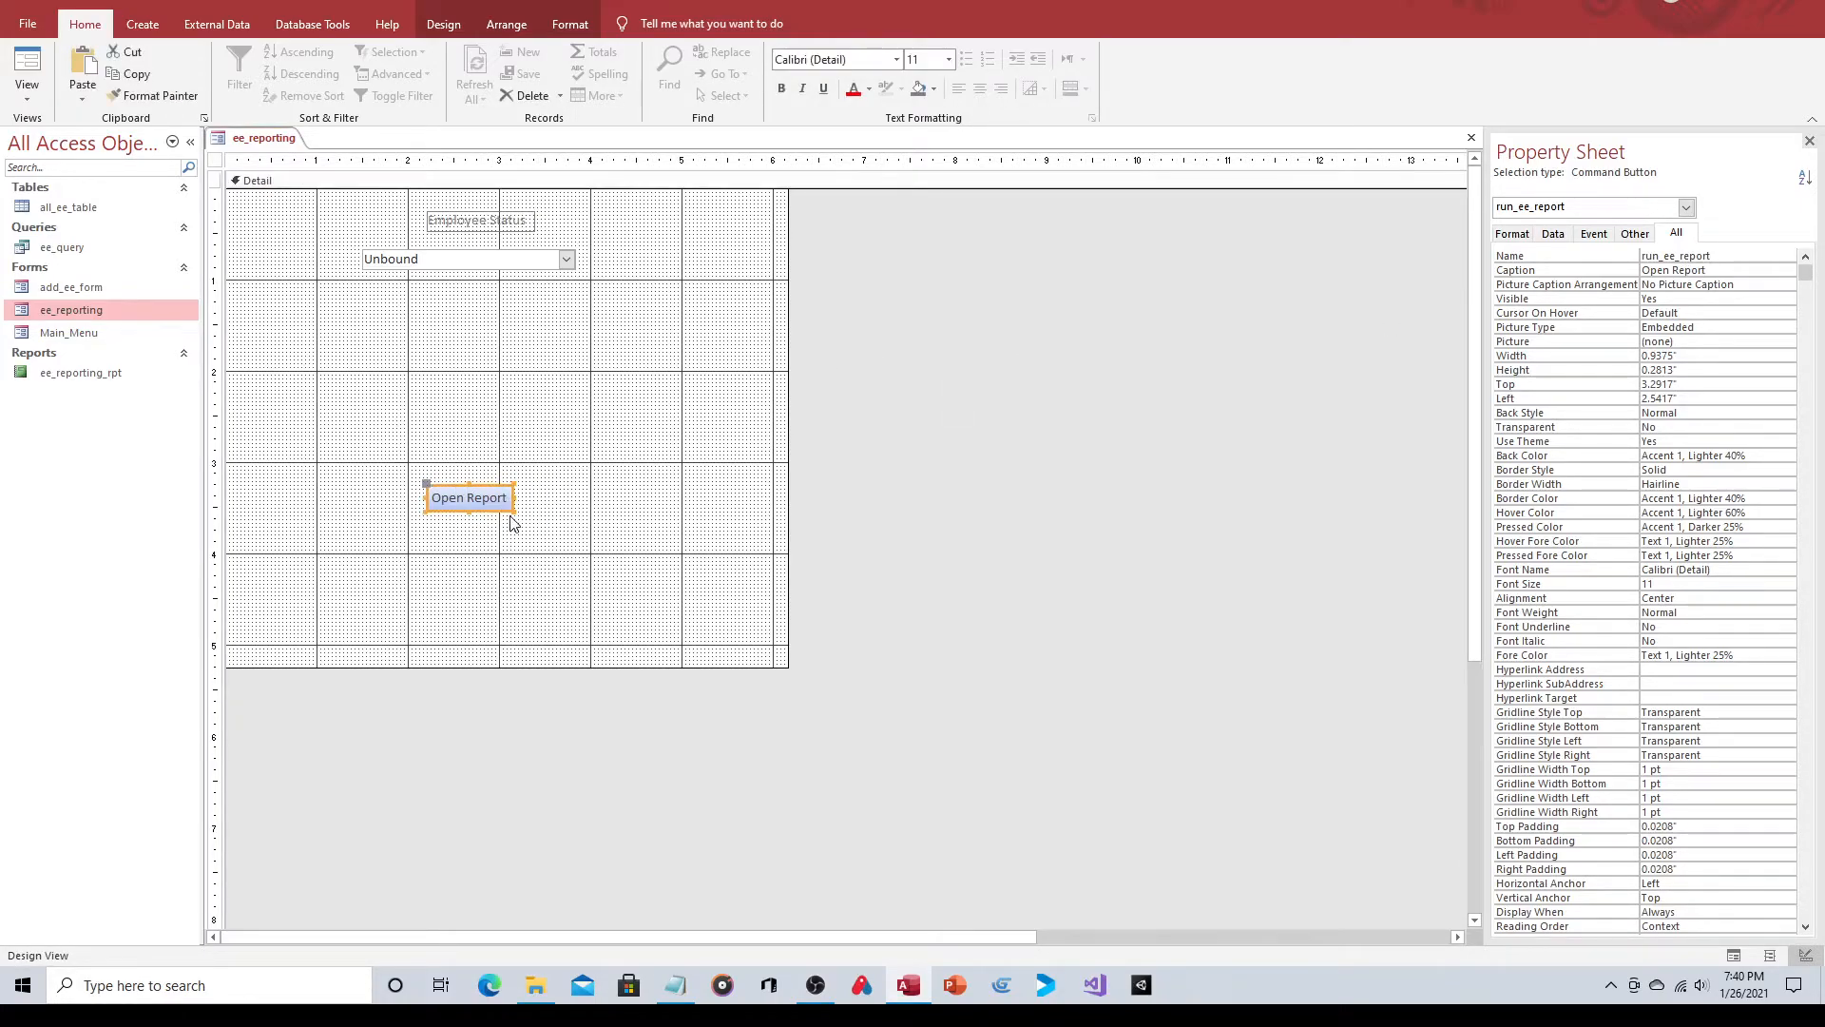
drag(514, 510, 538, 535)
click(637, 521)
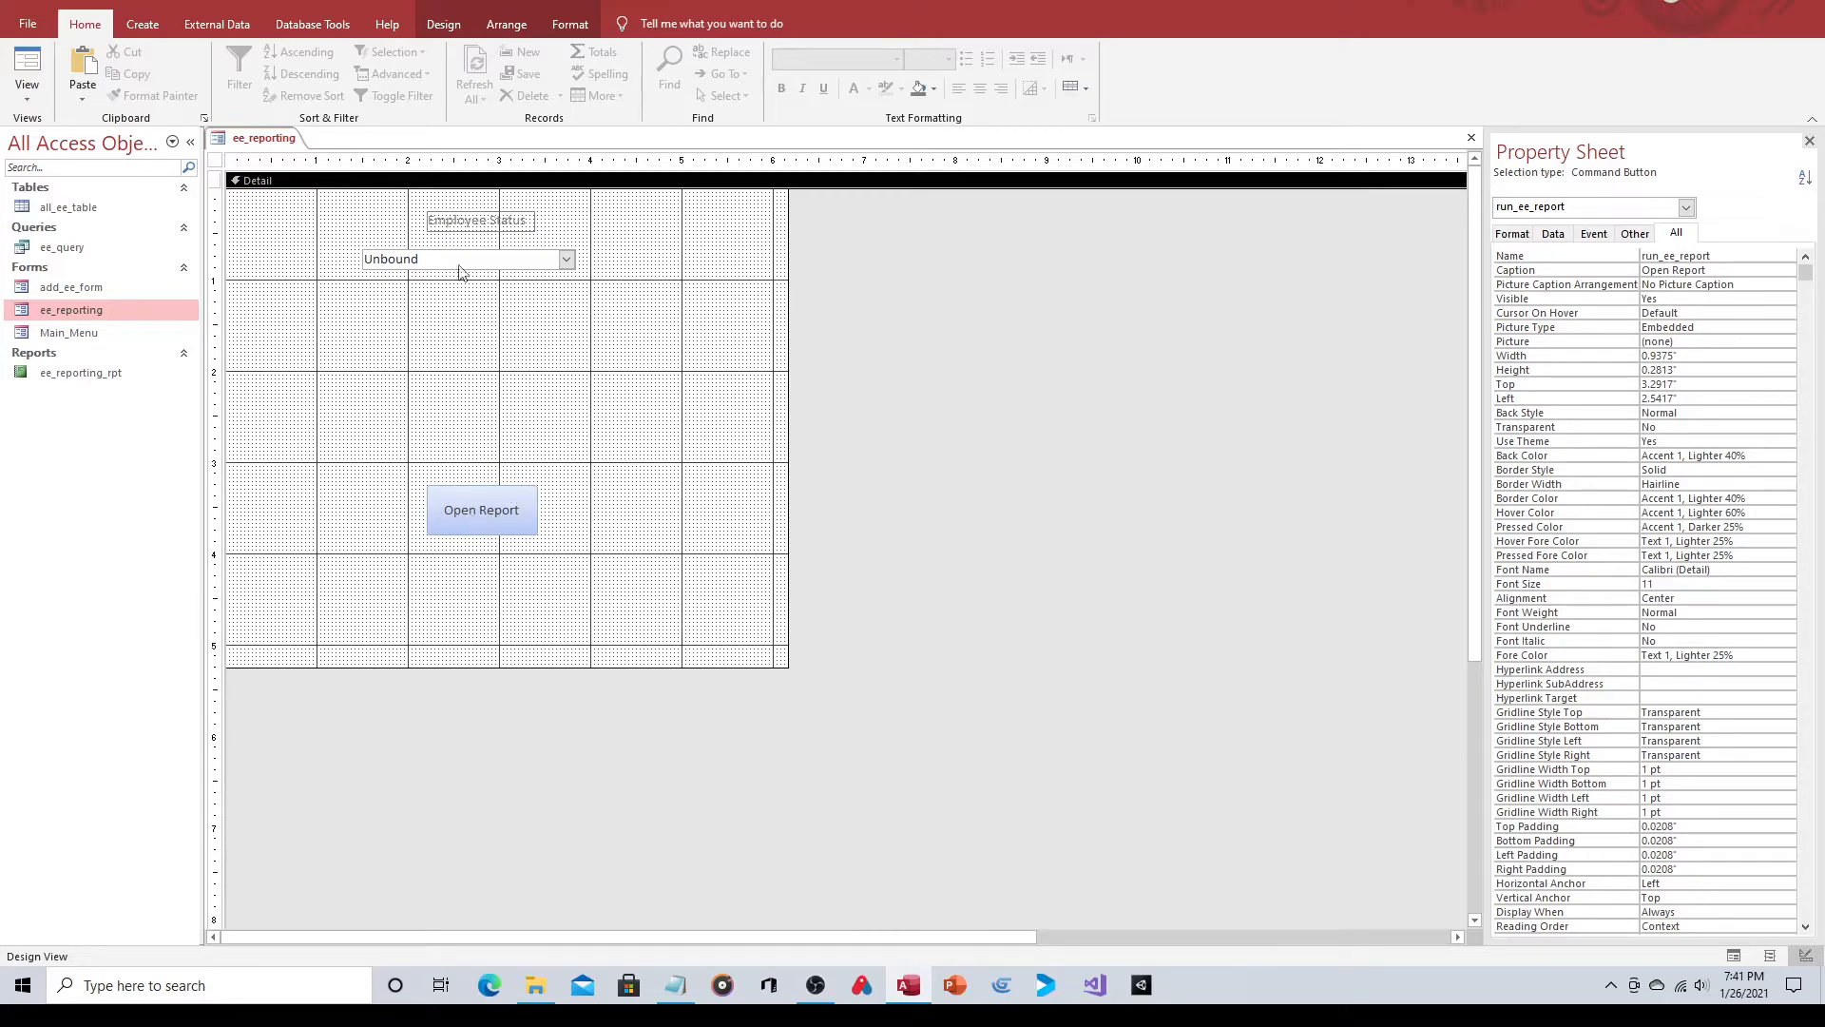
Switch the ee_reporting form to Form View and choose Active as the Employee Status.
click(31, 0)
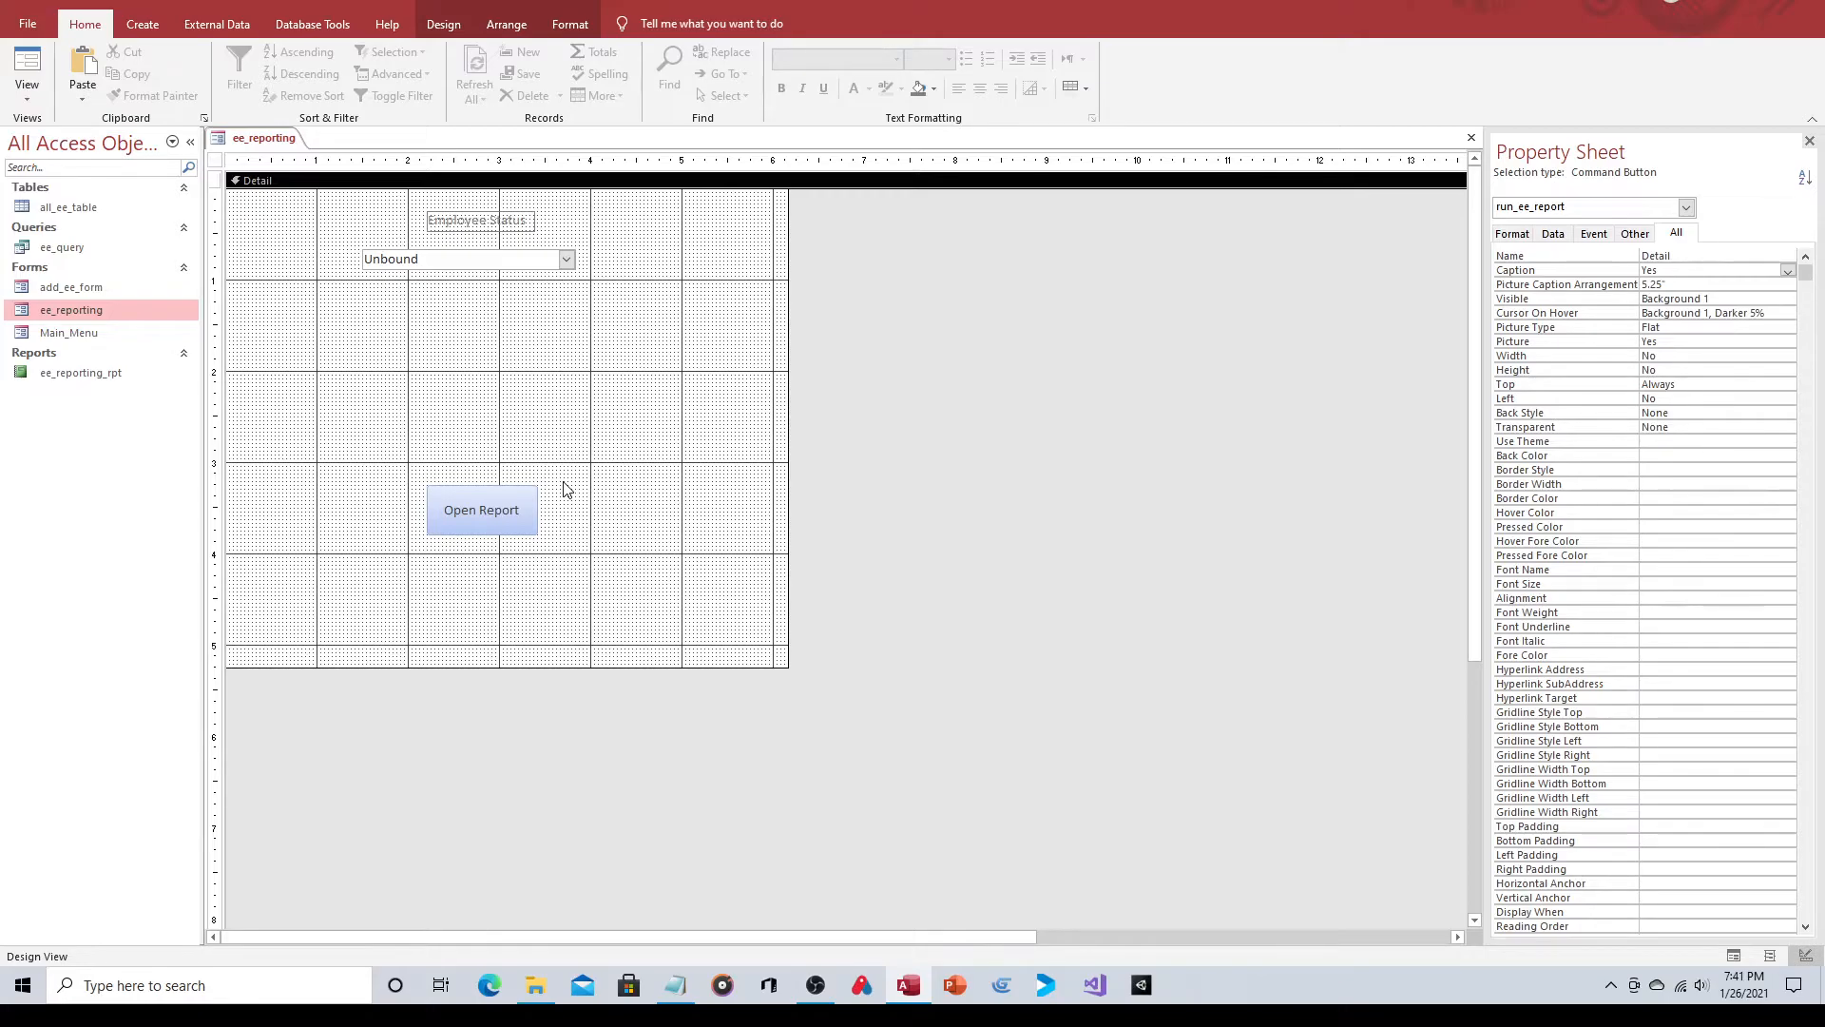
click(28, 74)
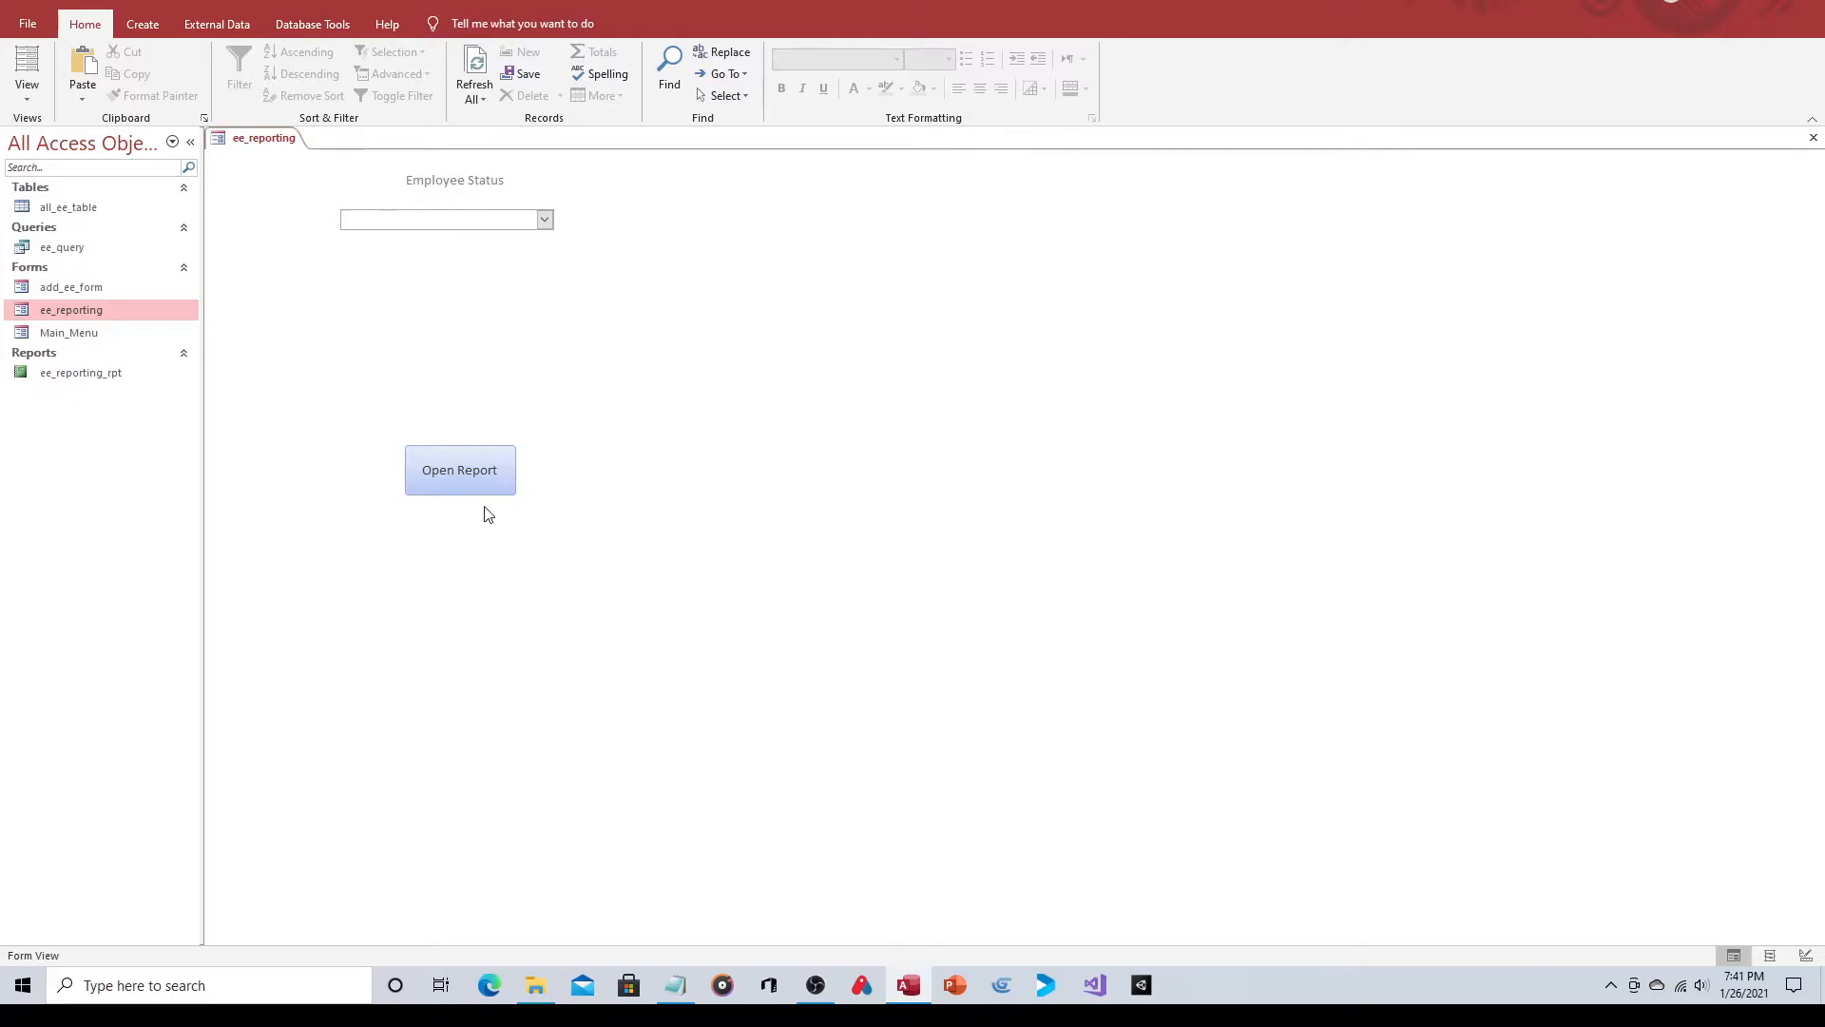
click(545, 220)
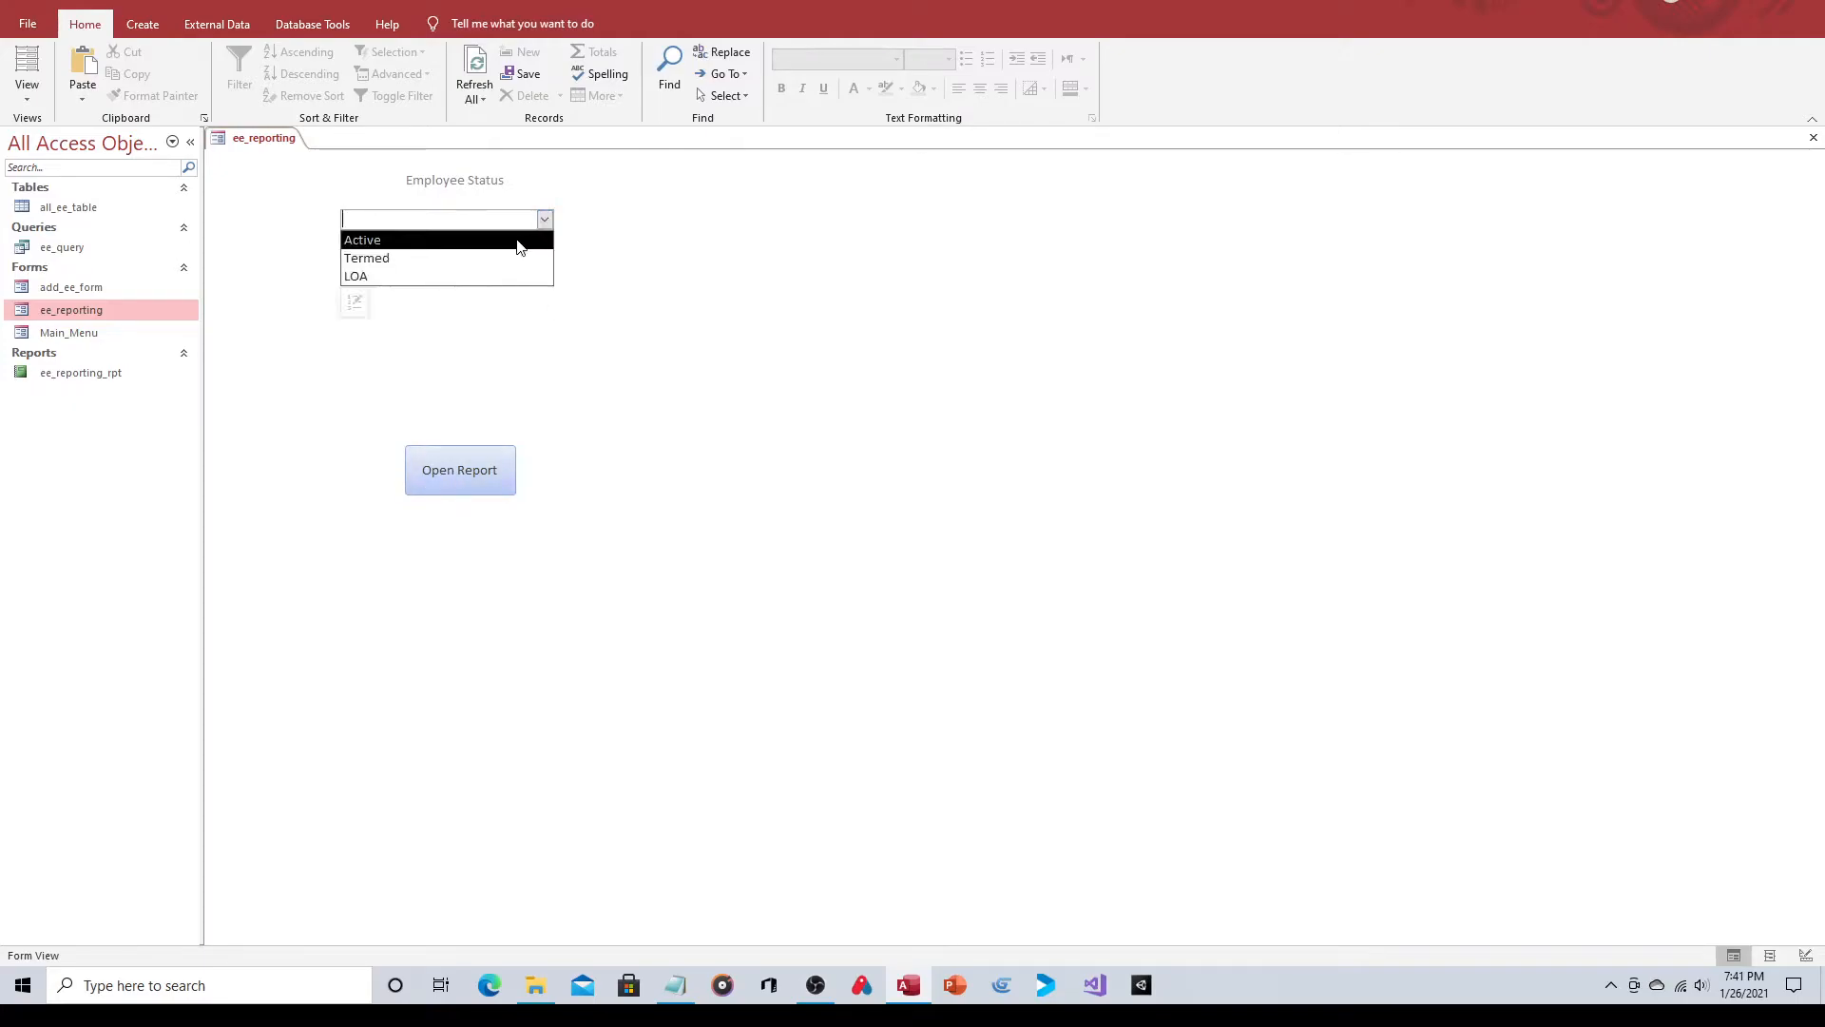
click(518, 247)
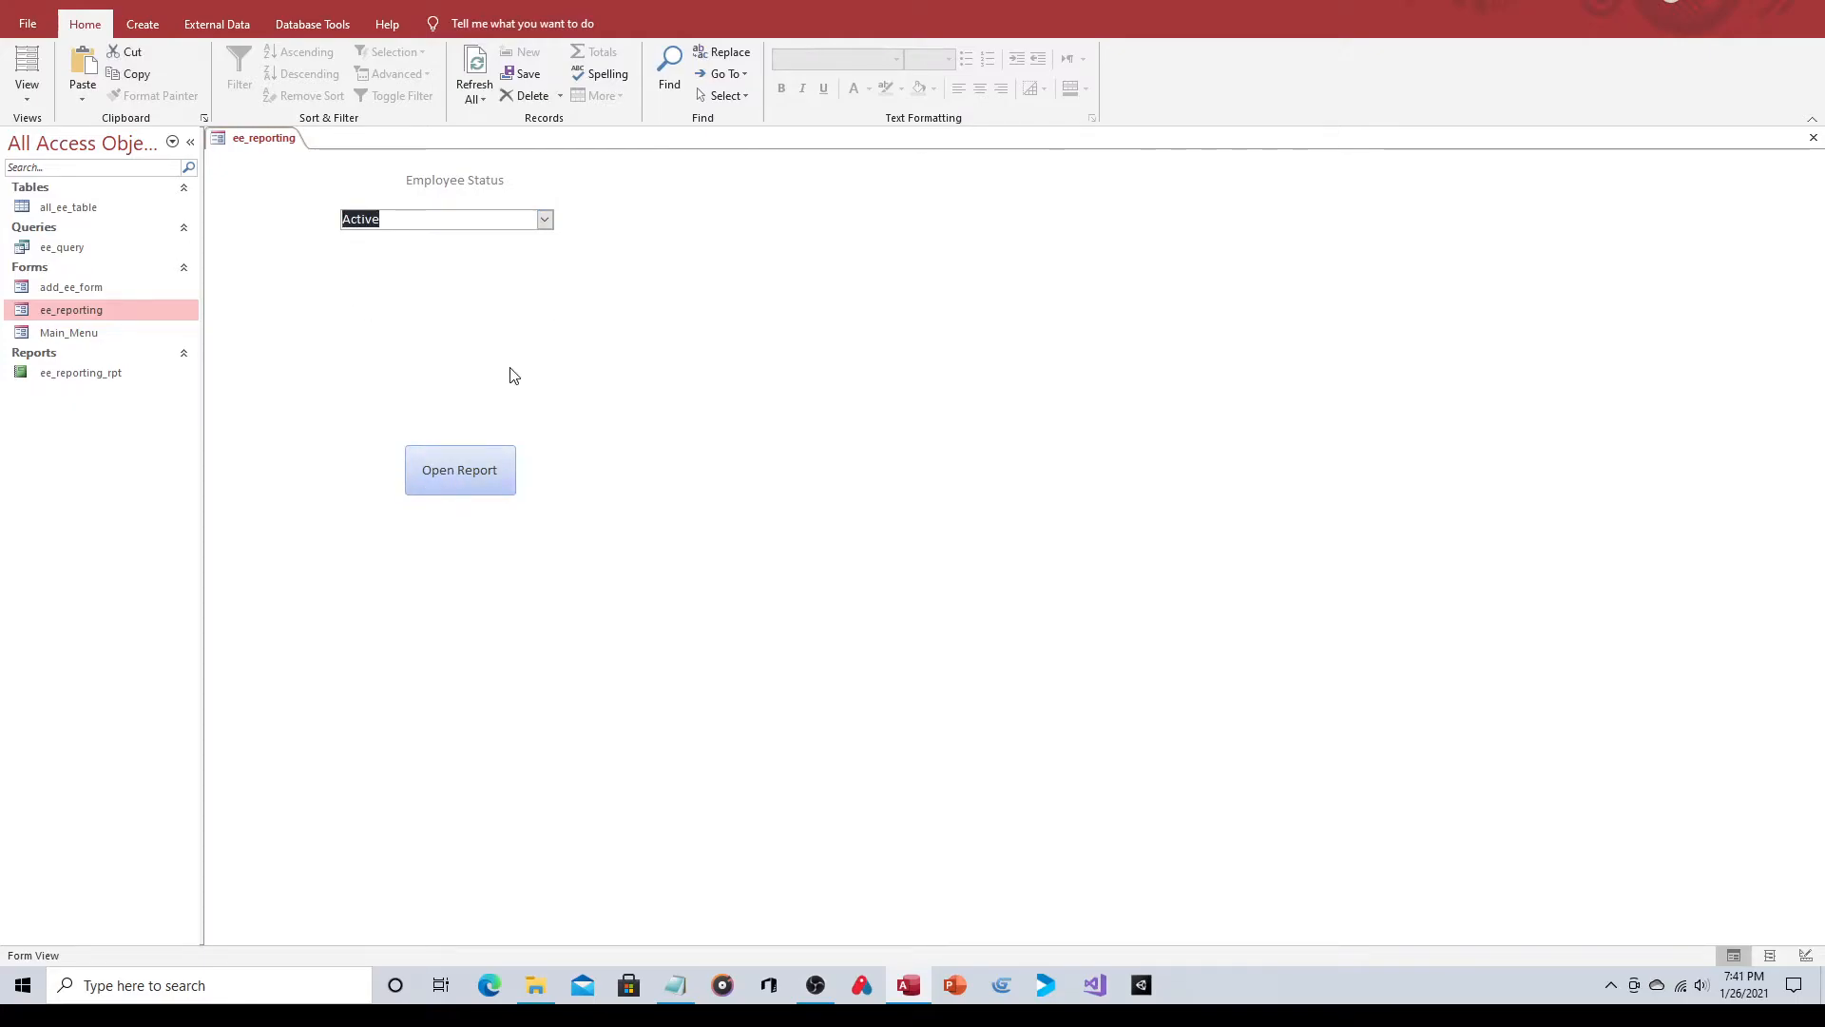
Run the report from the form's Open Report button and look through the employee records it shows.
click(447, 475)
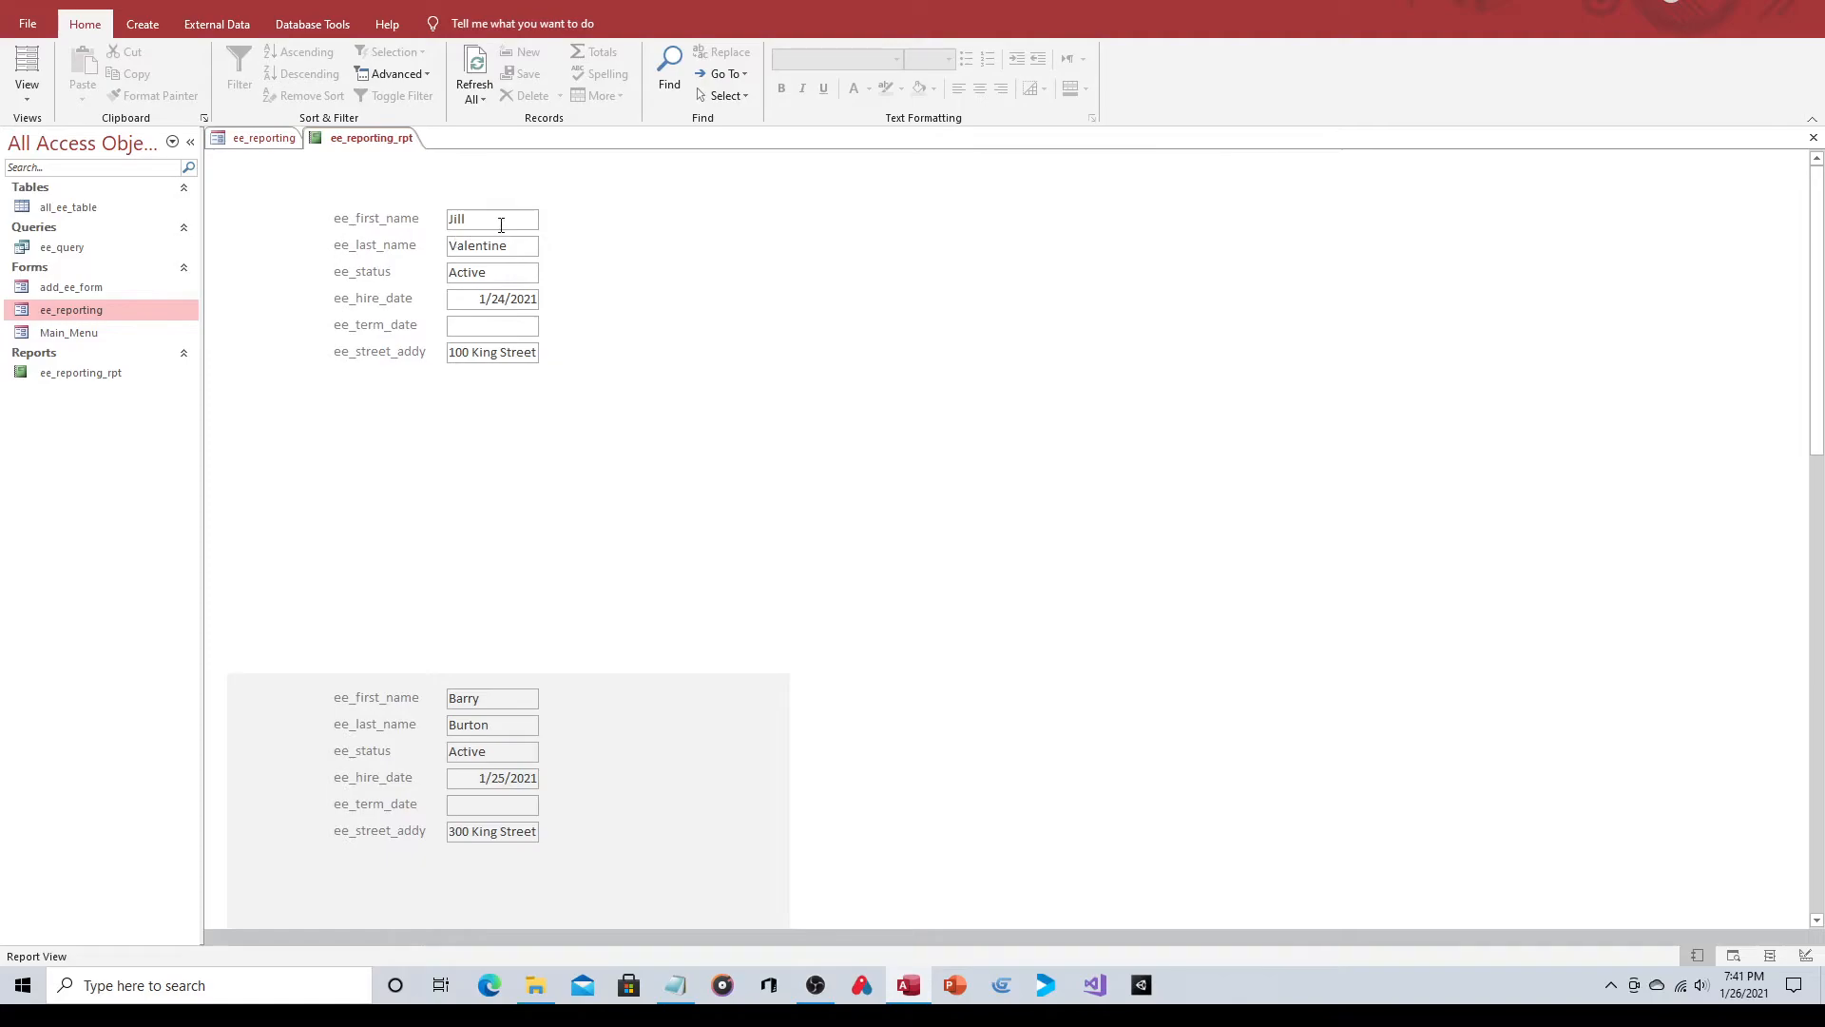
scroll(505, 243, down, 4)
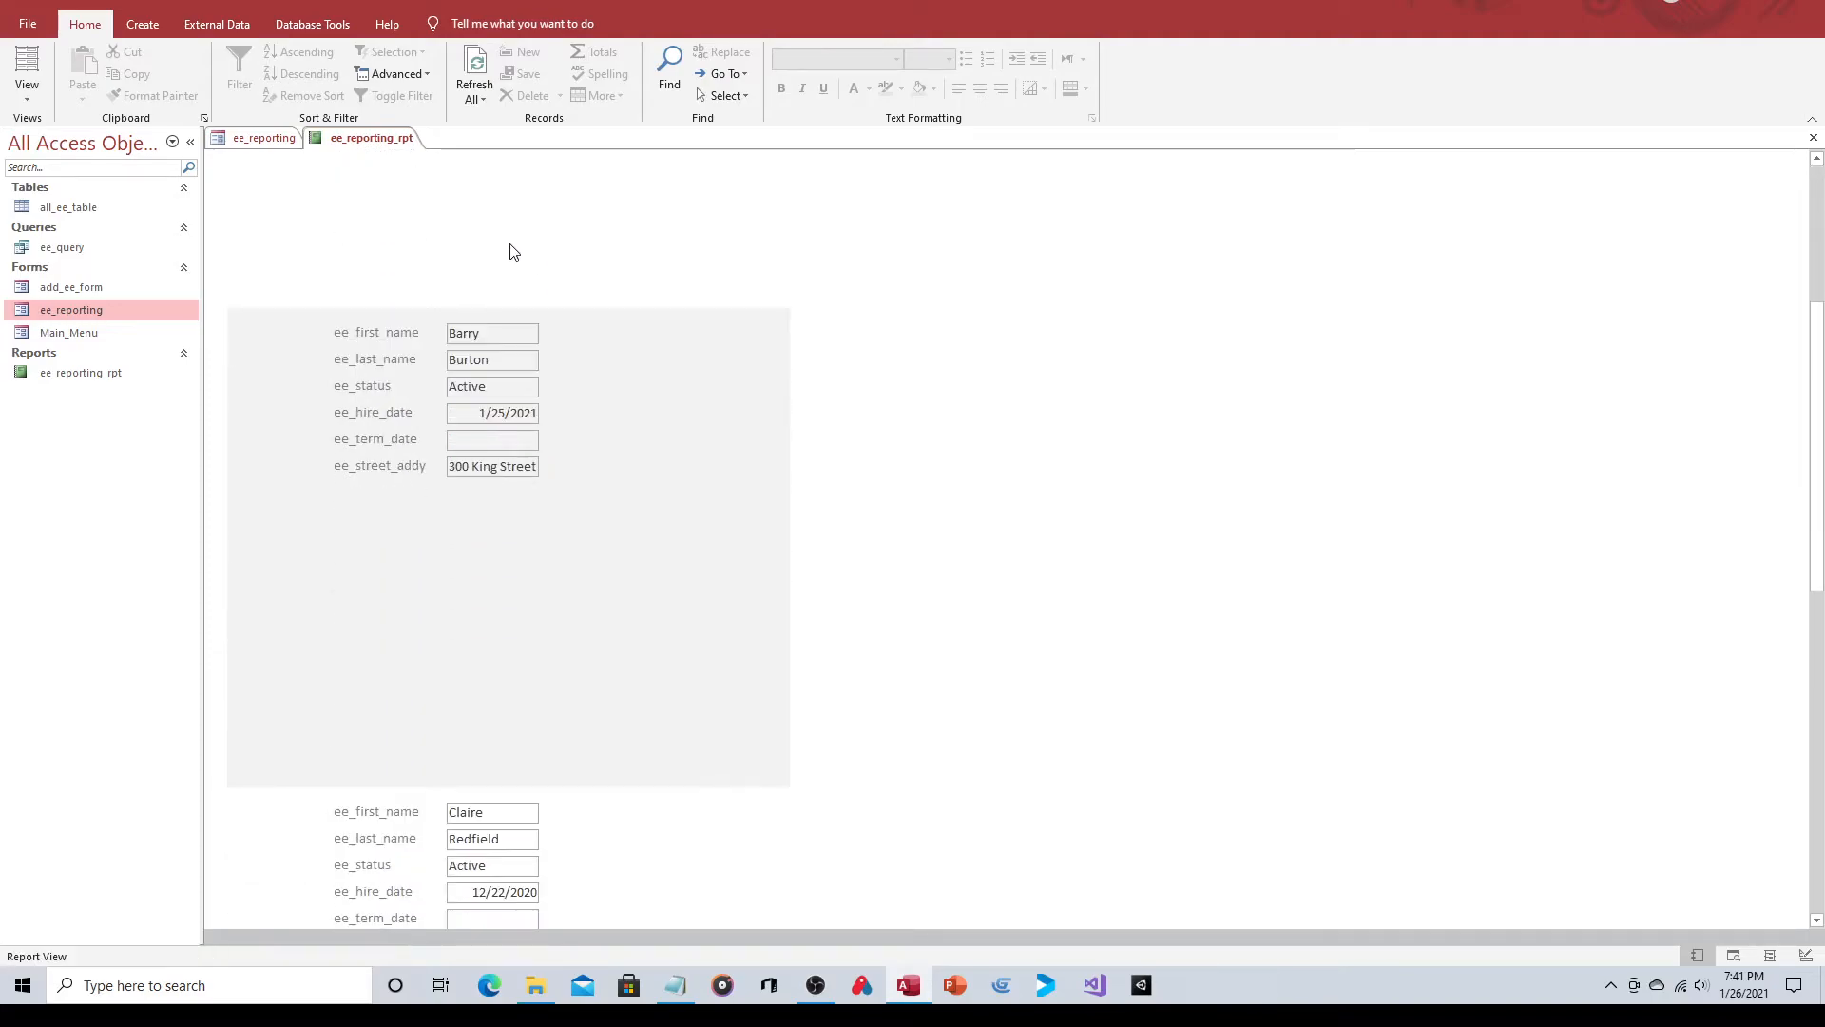
scroll(624, 322, down, 5)
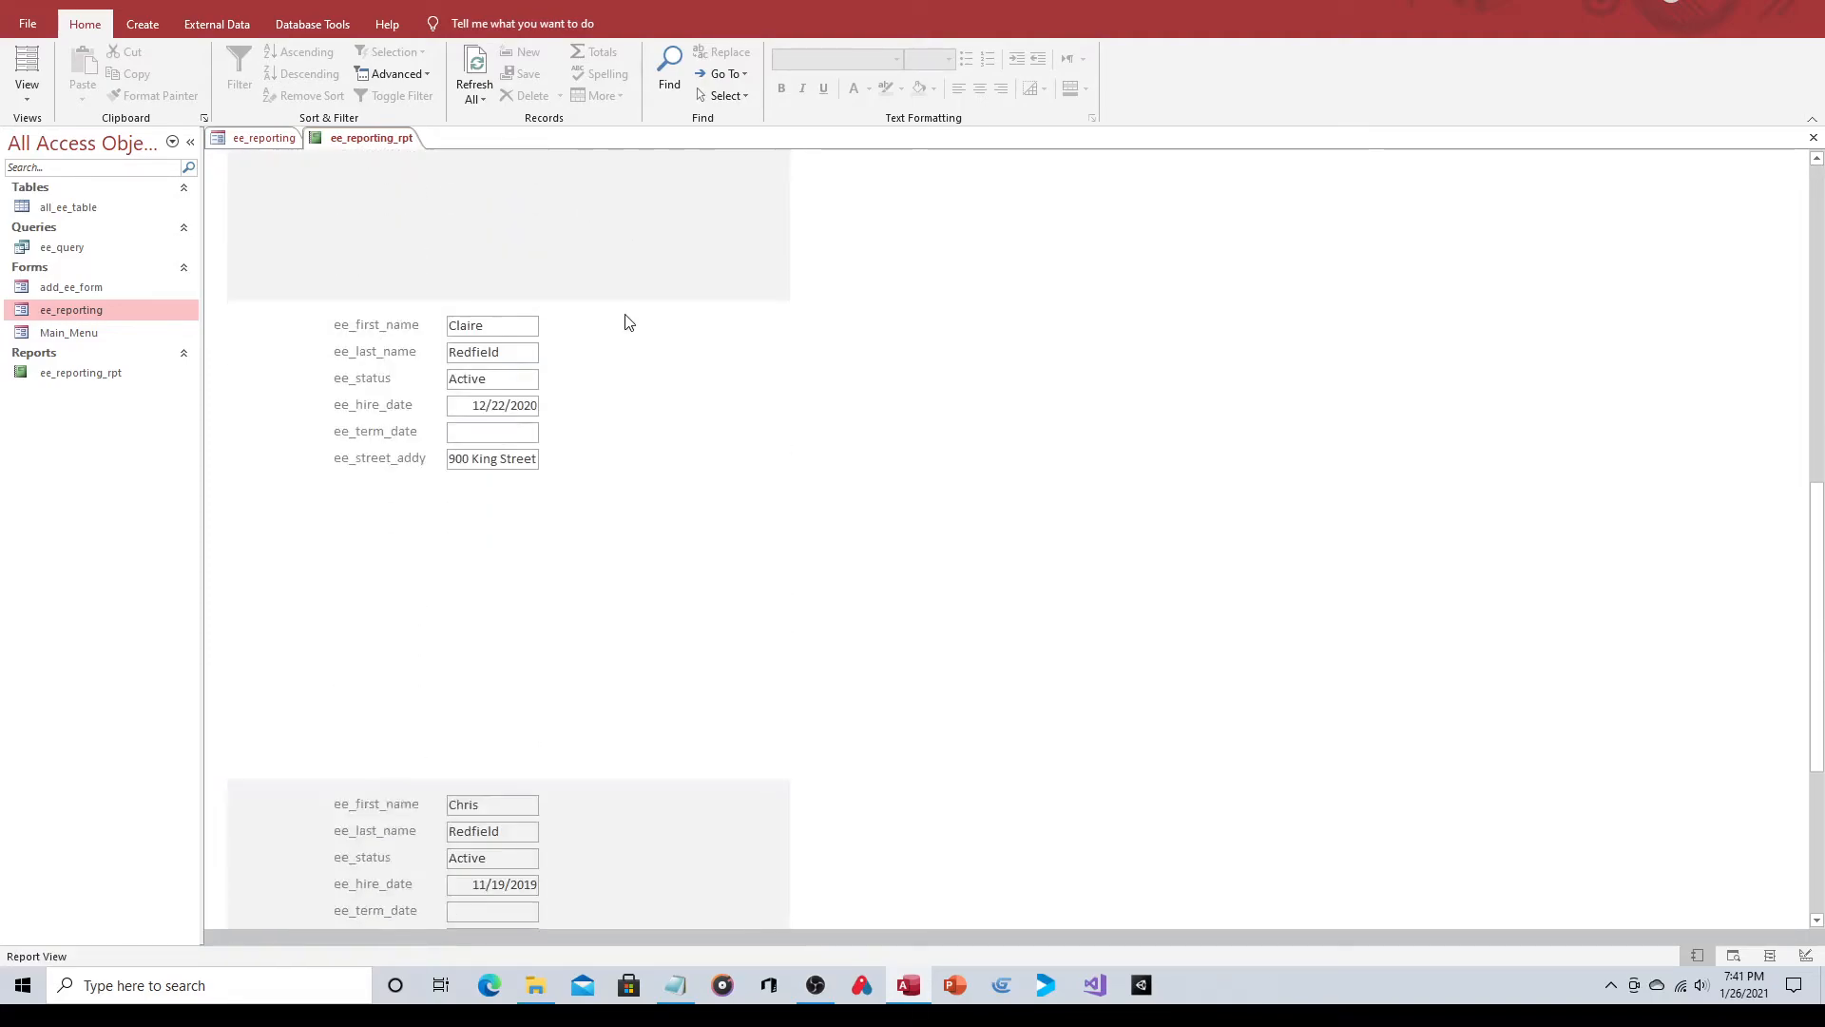
scroll(624, 321, down, 4)
scroll(823, 387, up, 2)
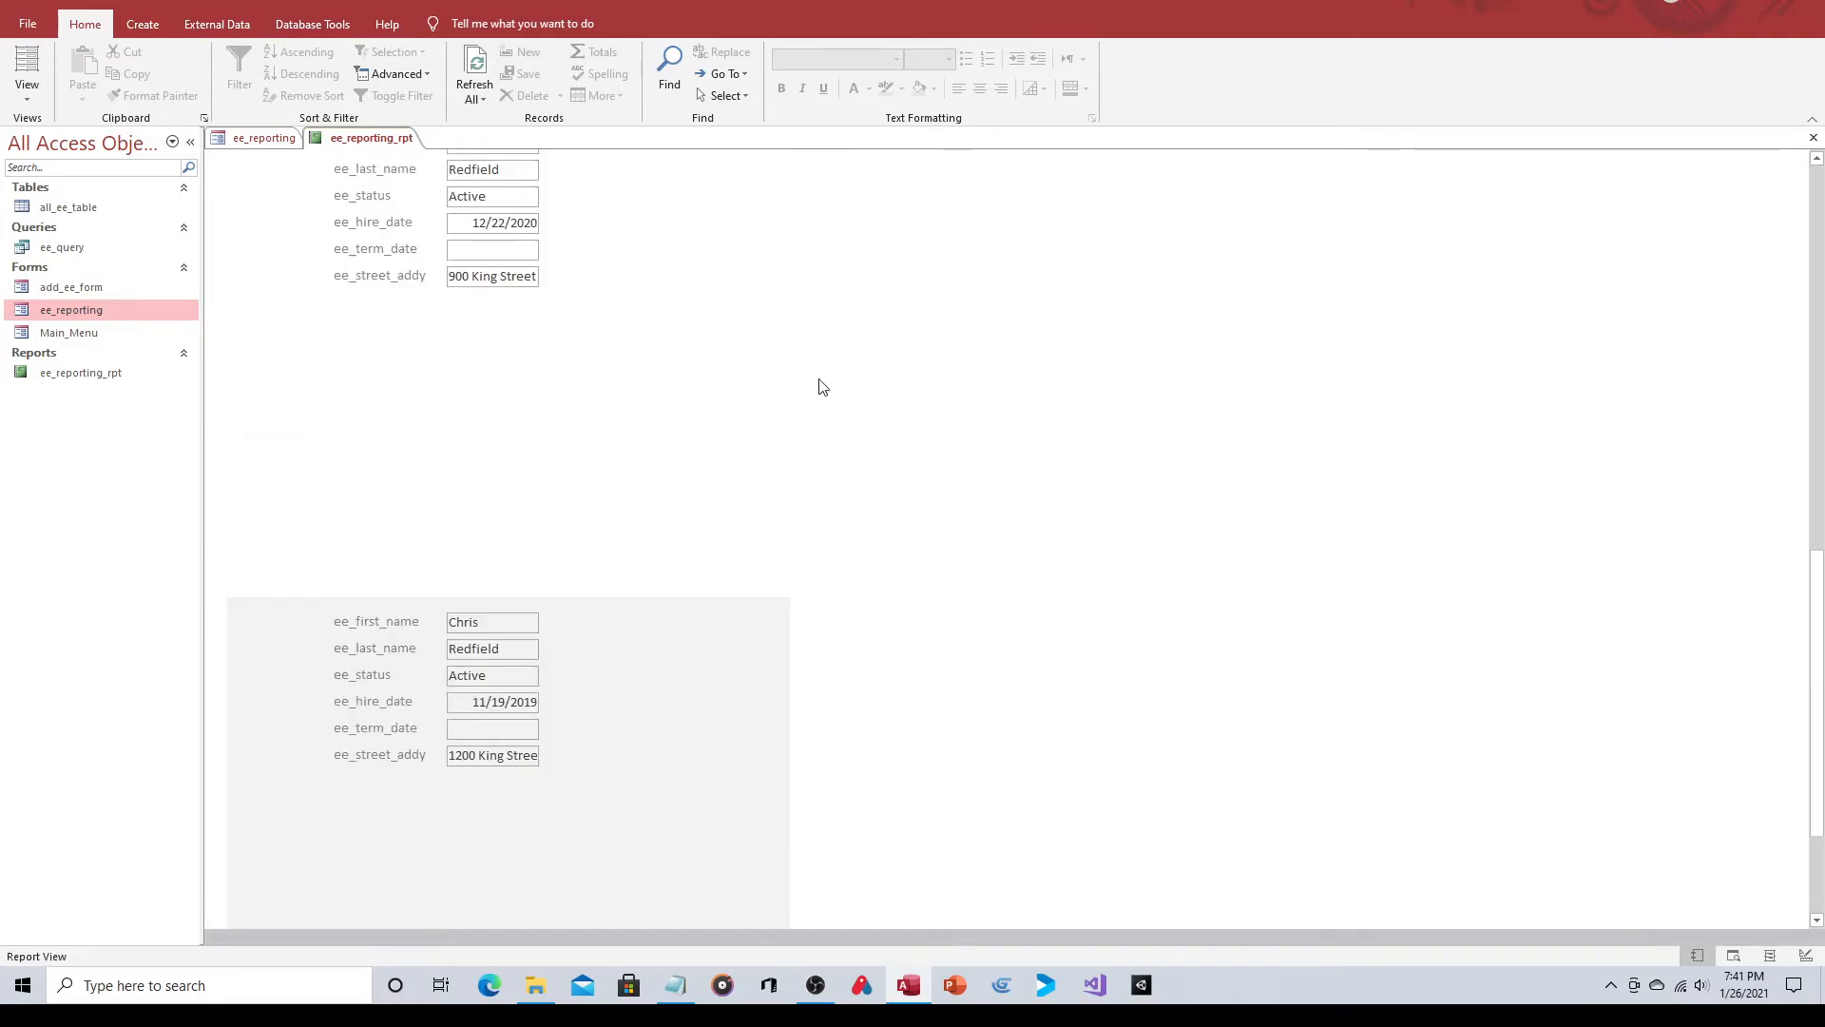
scroll(824, 387, up, 8)
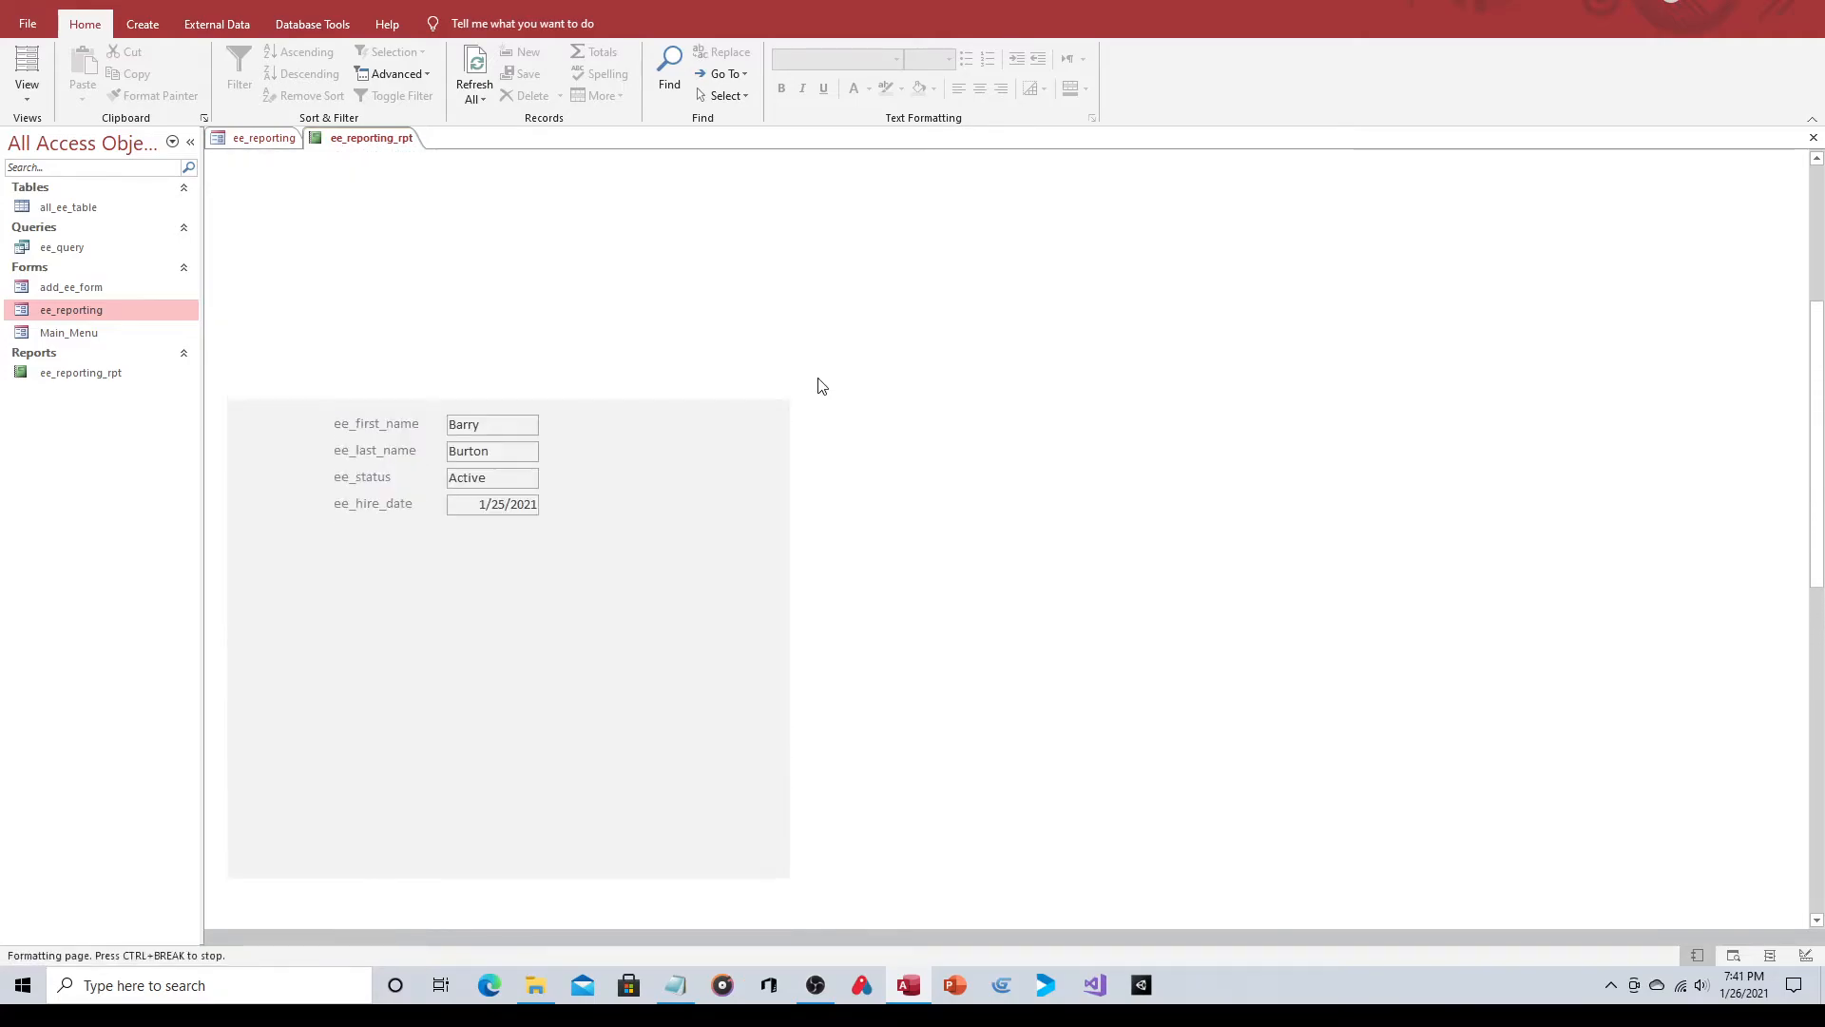
Rerun the report from the ee_reporting form with Termed as the Employee Status, and close both the report and the form.
scroll(822, 387, up, 3)
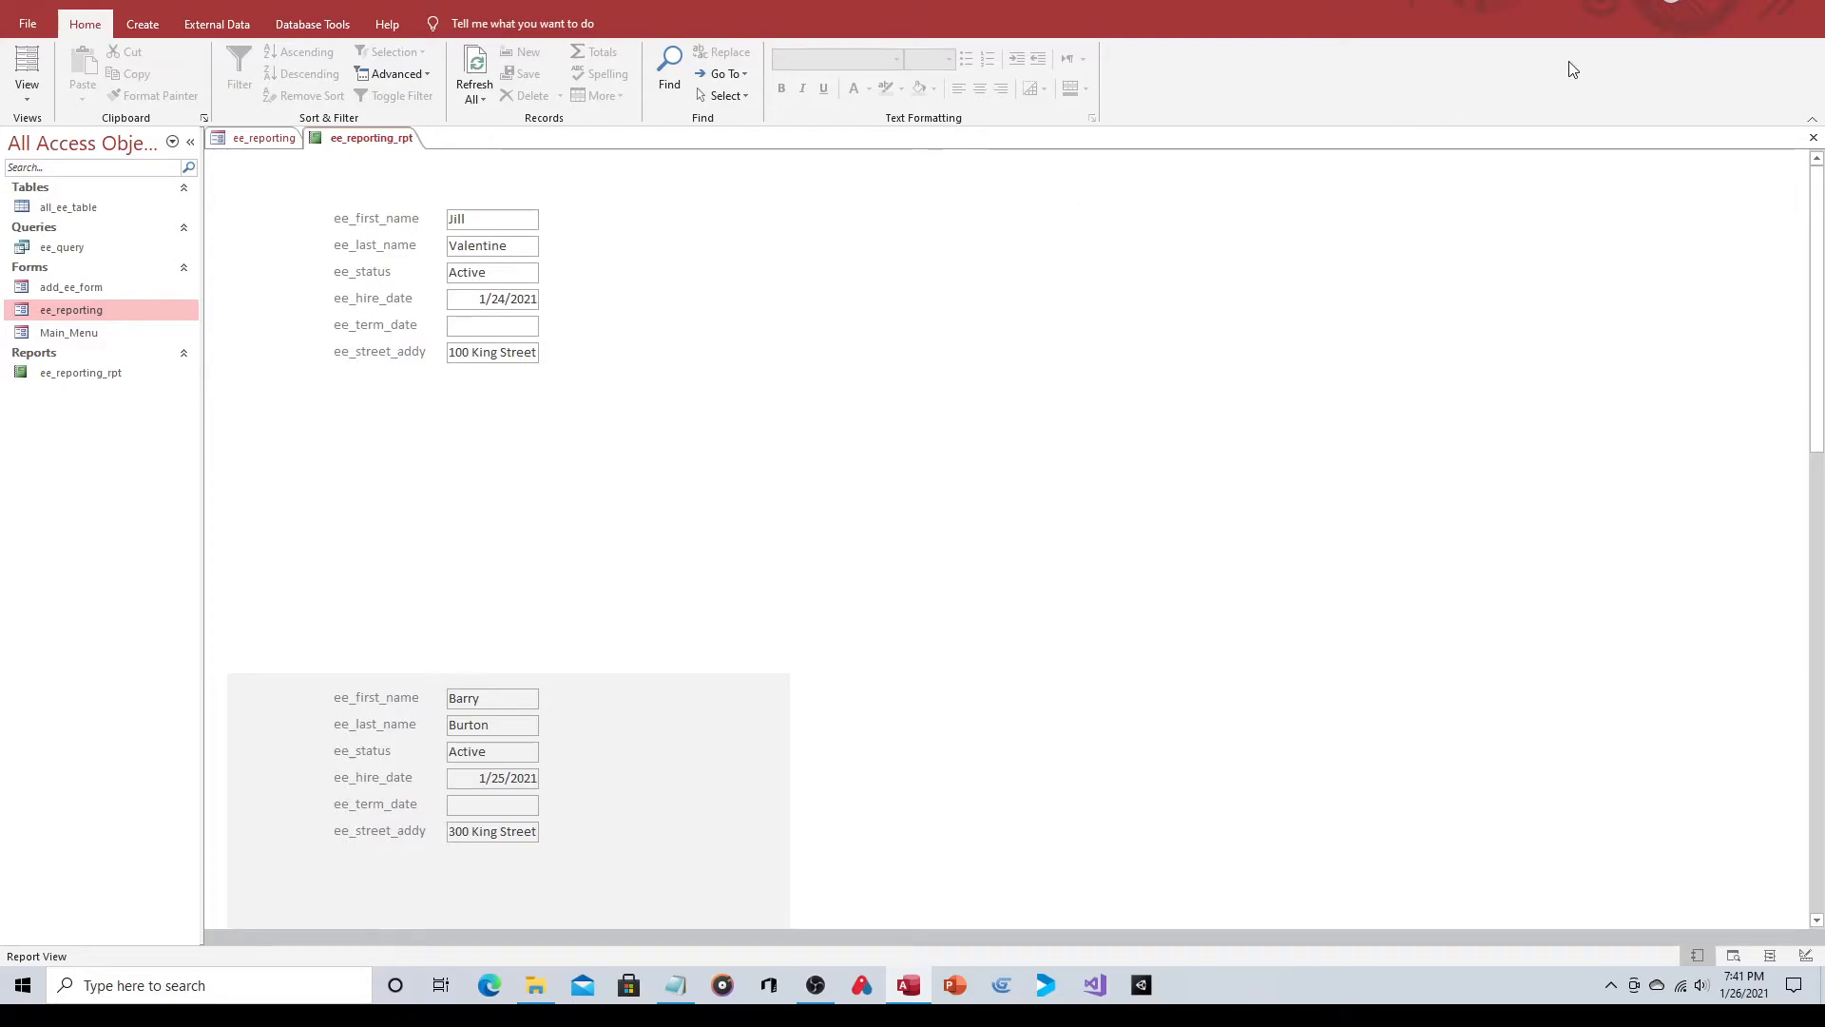
click(1813, 138)
click(544, 219)
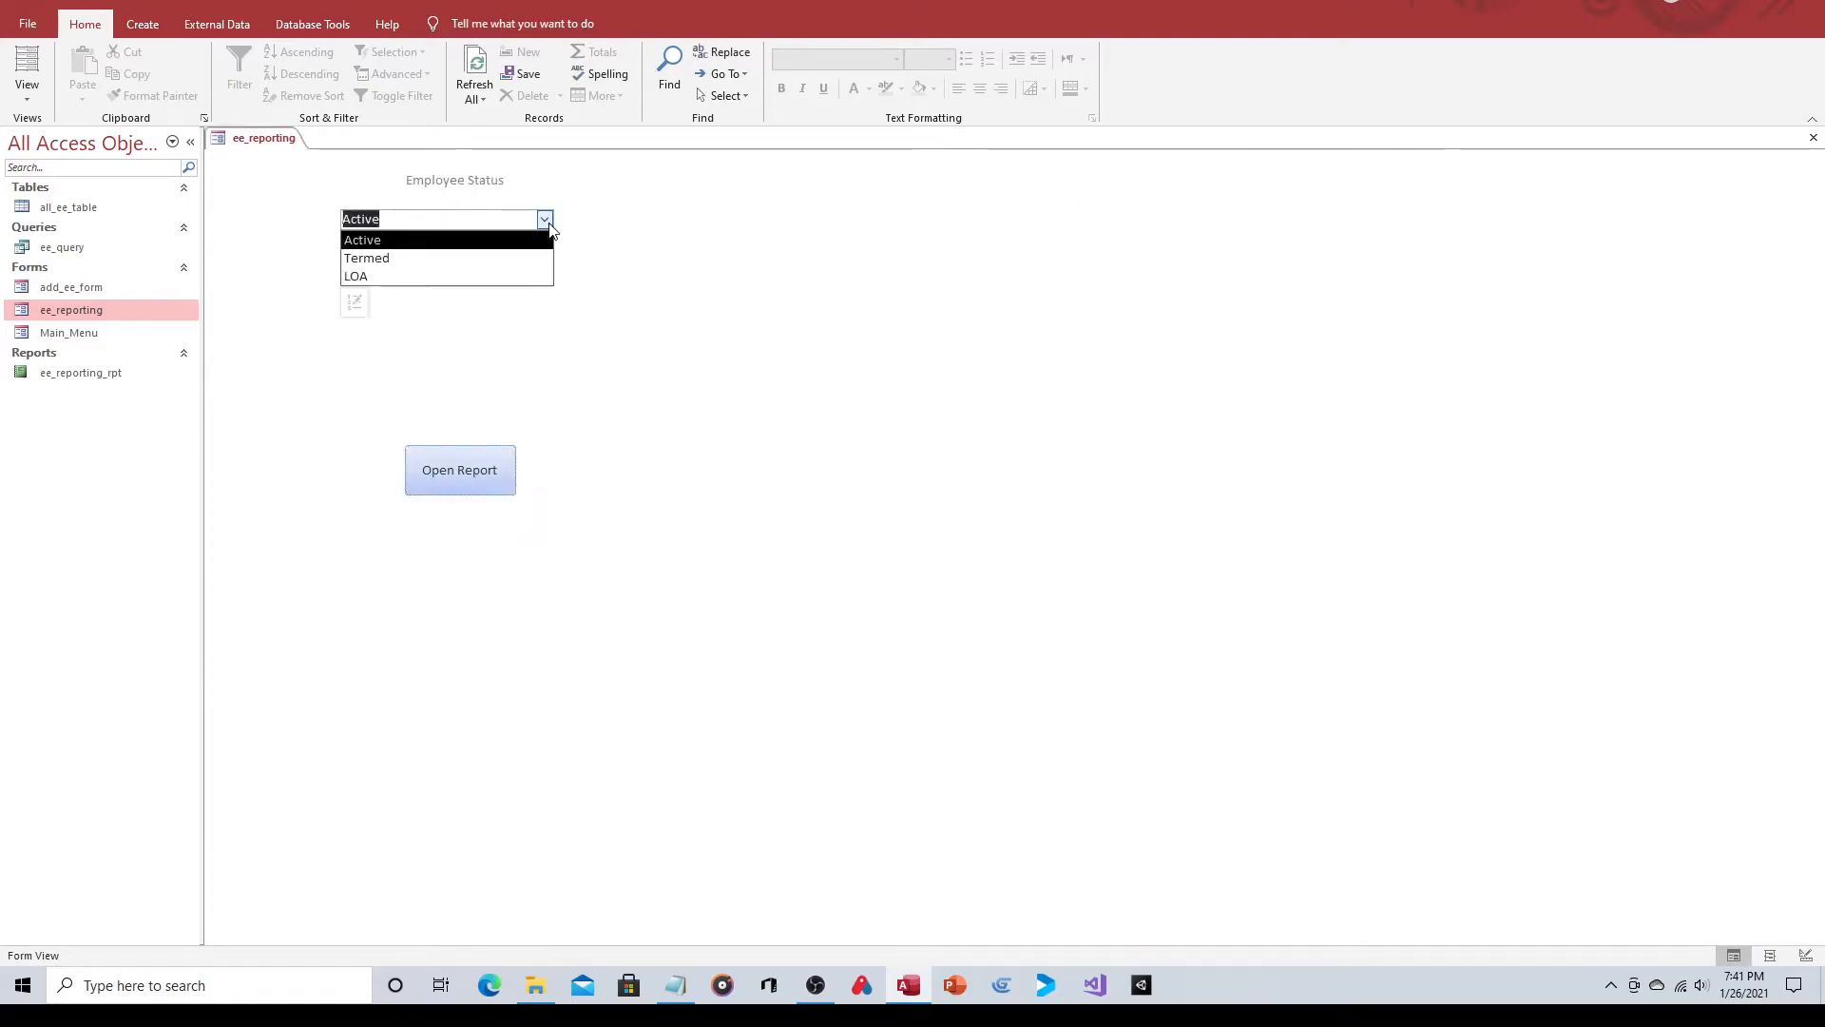
click(494, 257)
click(471, 476)
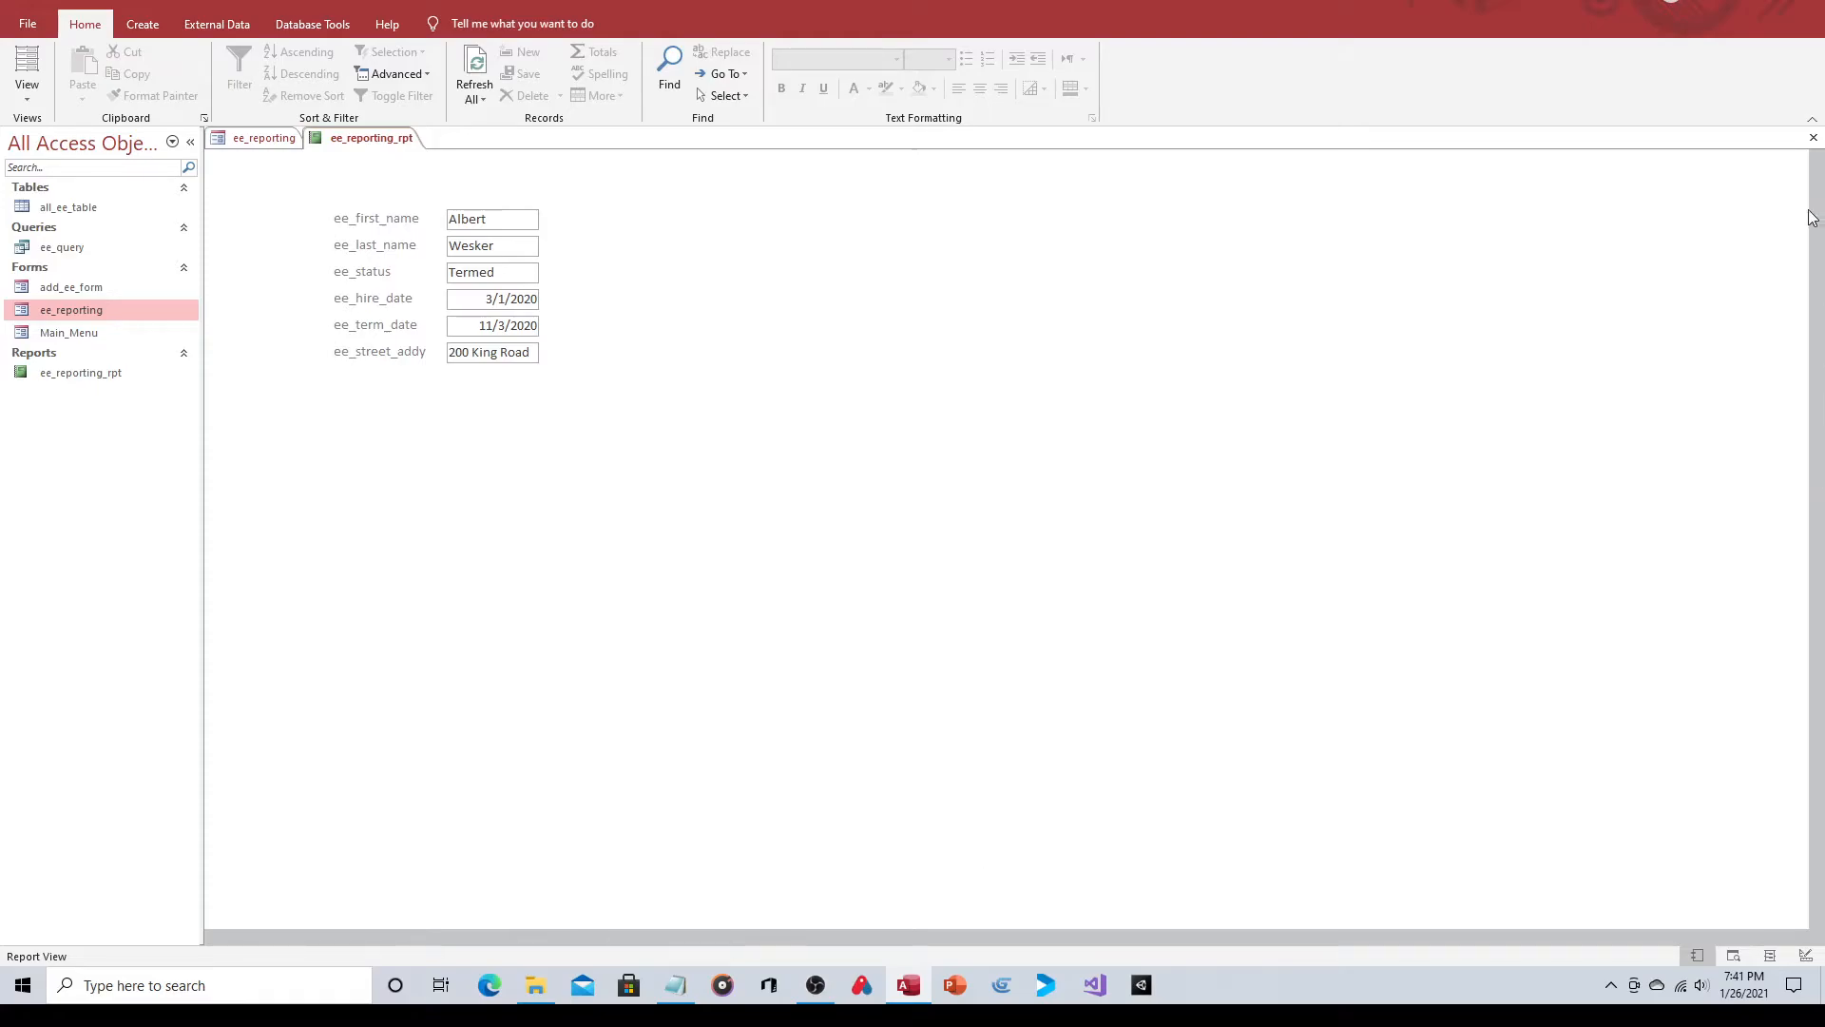
click(1813, 137)
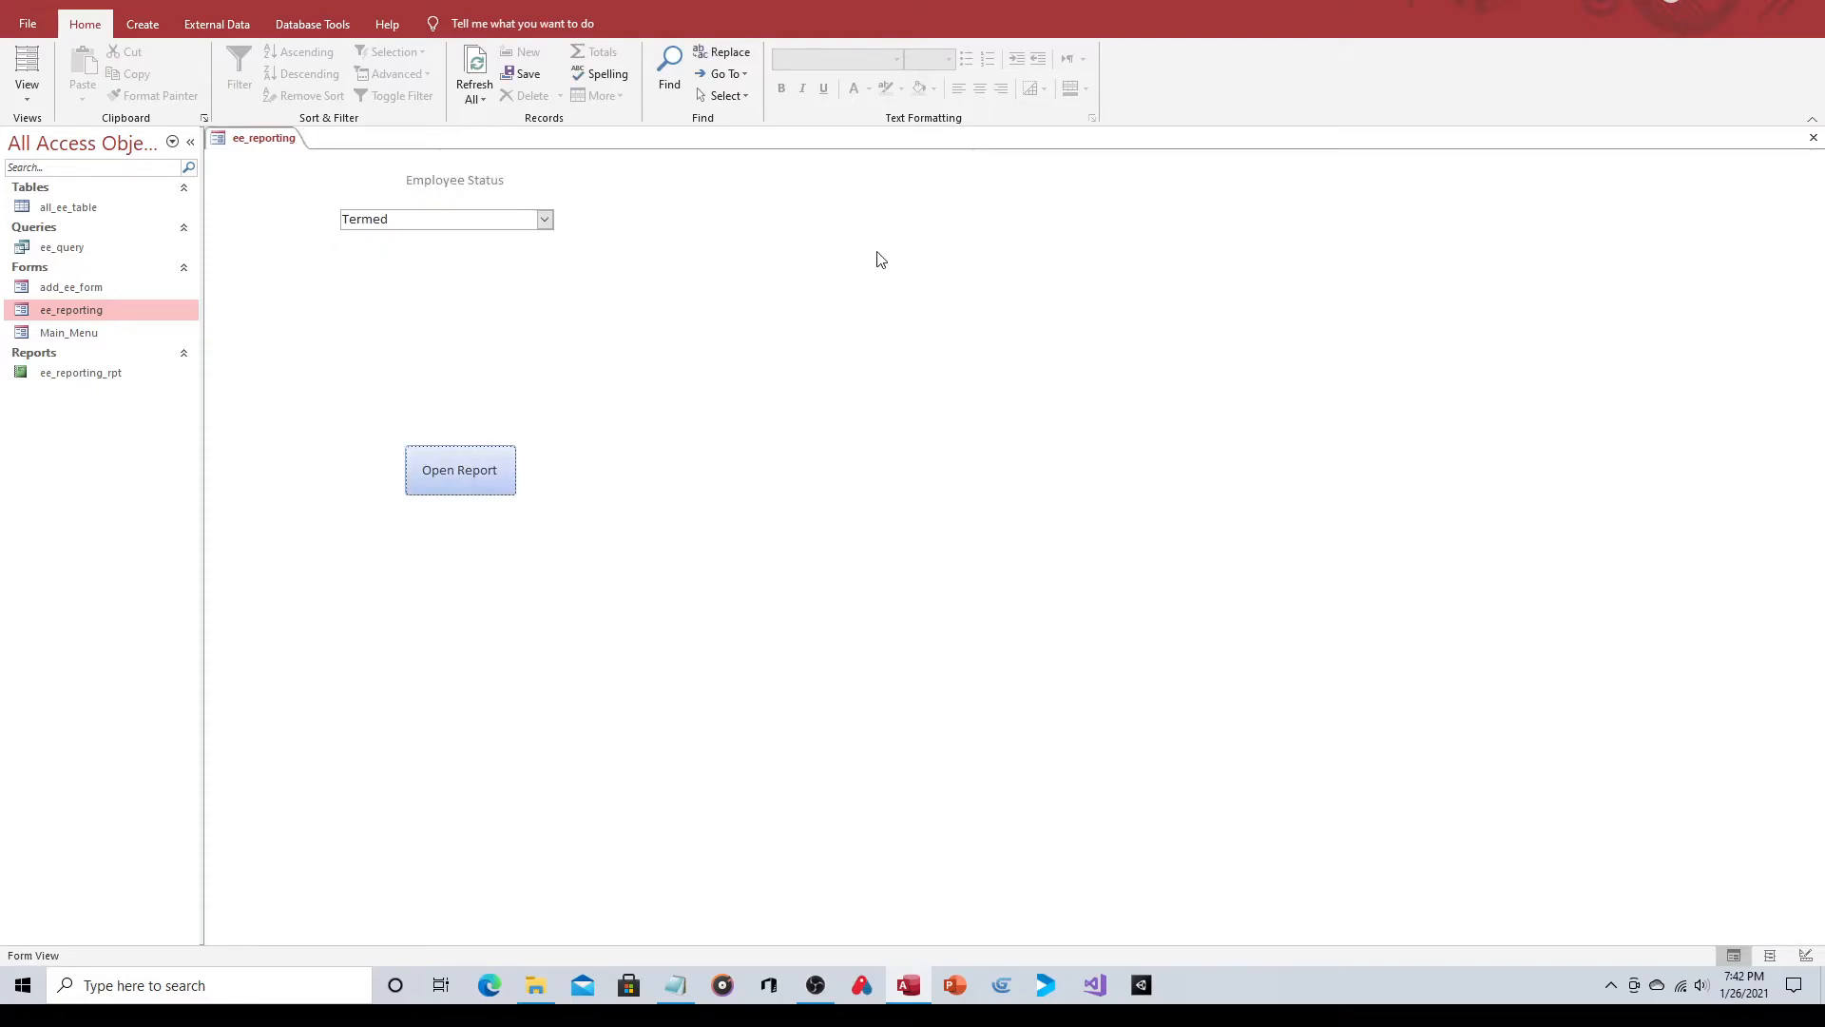
click(1813, 138)
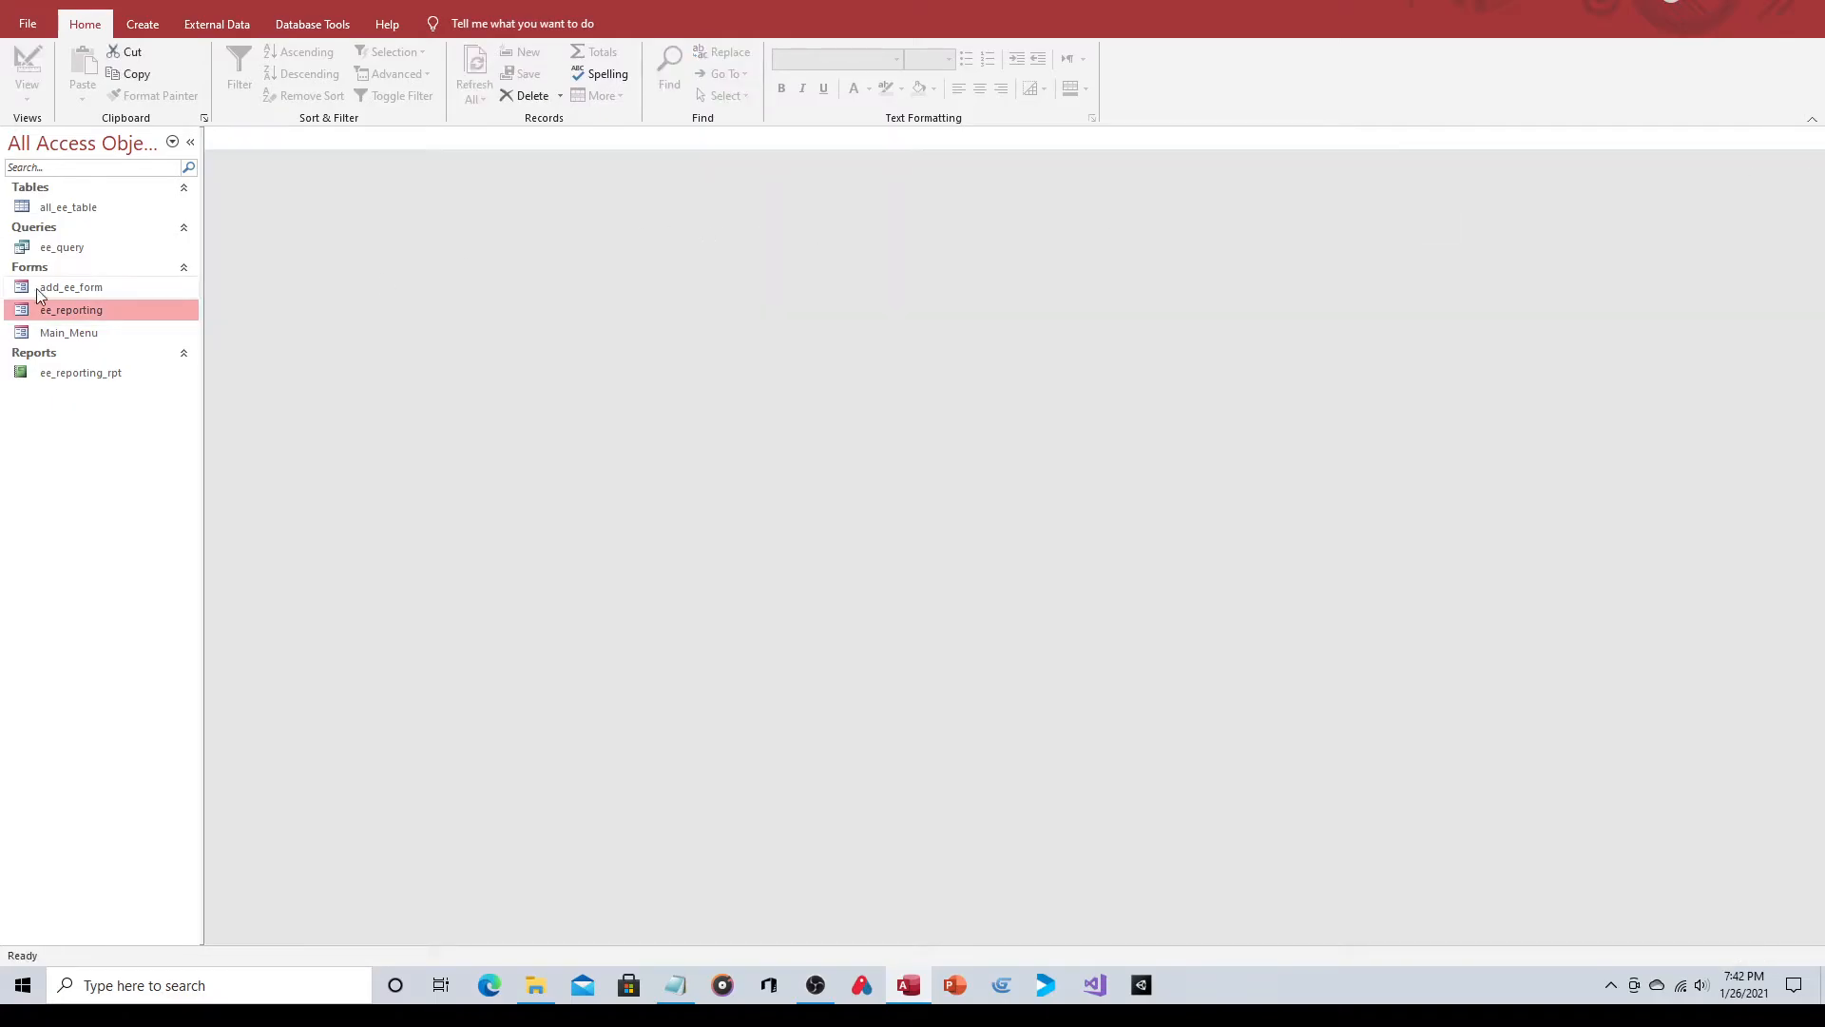
Open ee_reporting_rpt in Design View and shorten its Detail section to end just below the ee_street_addy field.
double_click(67, 374)
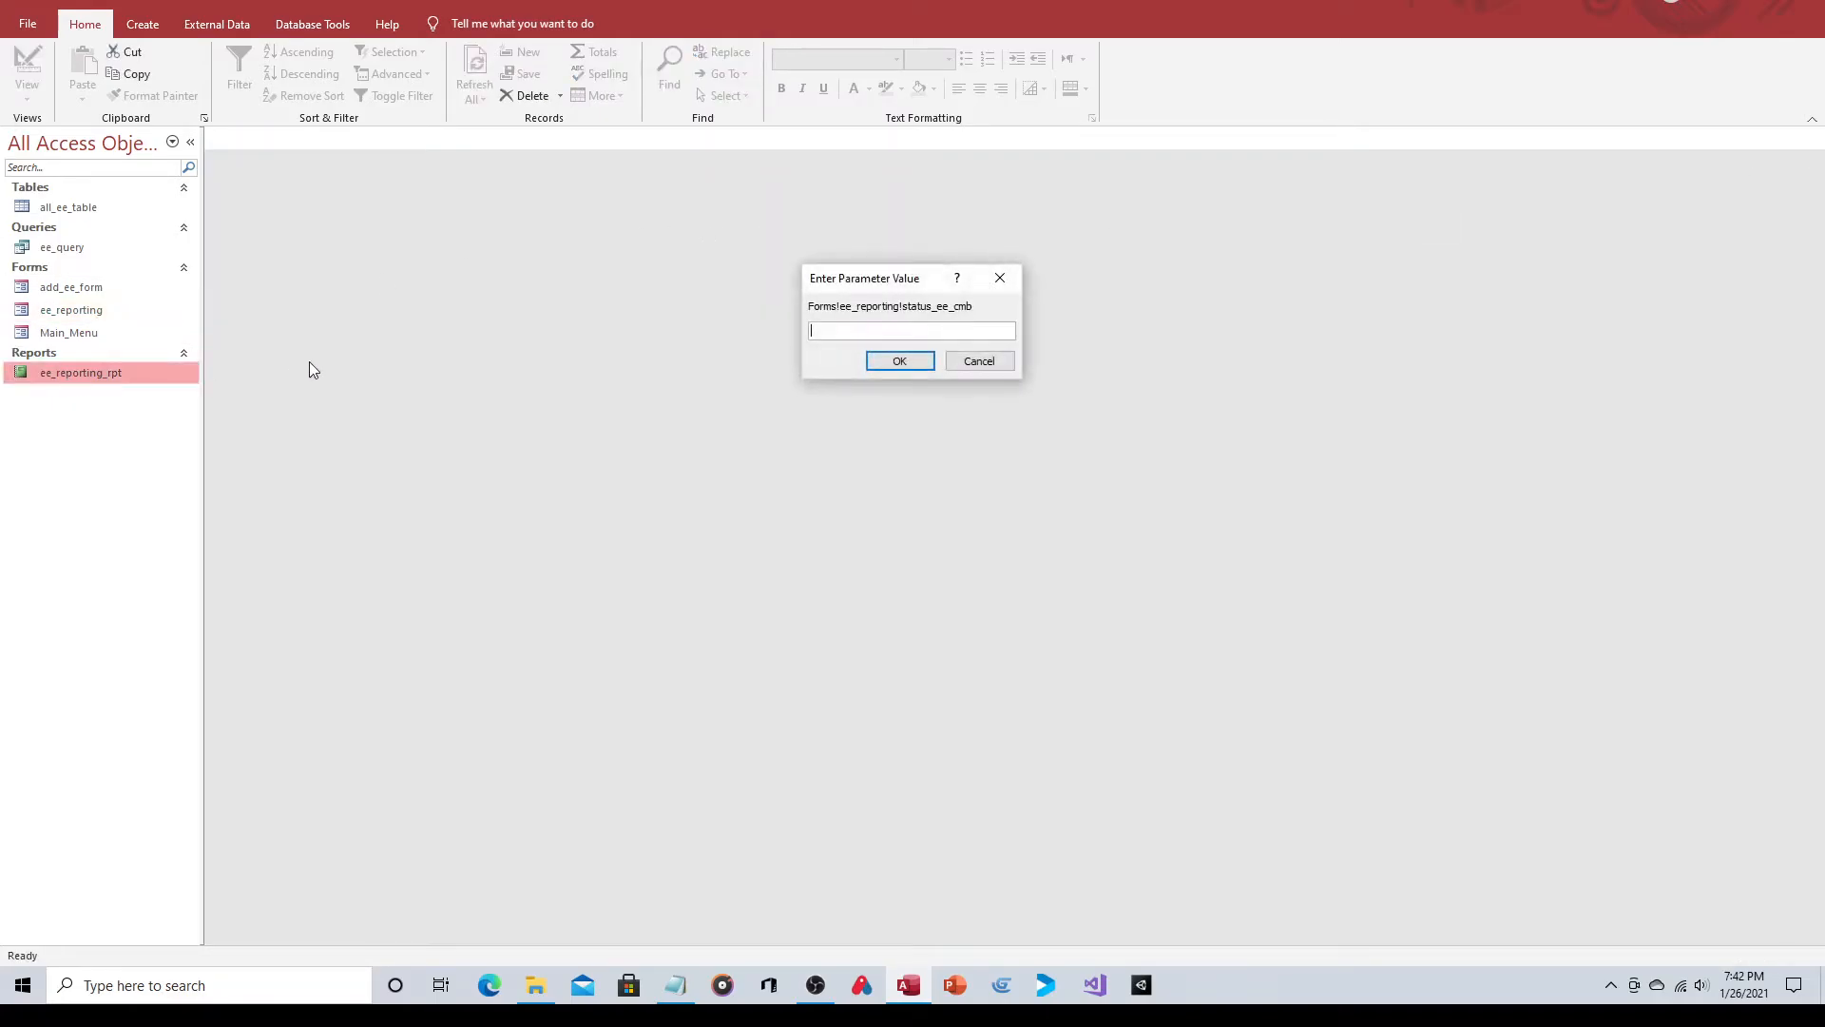
click(979, 360)
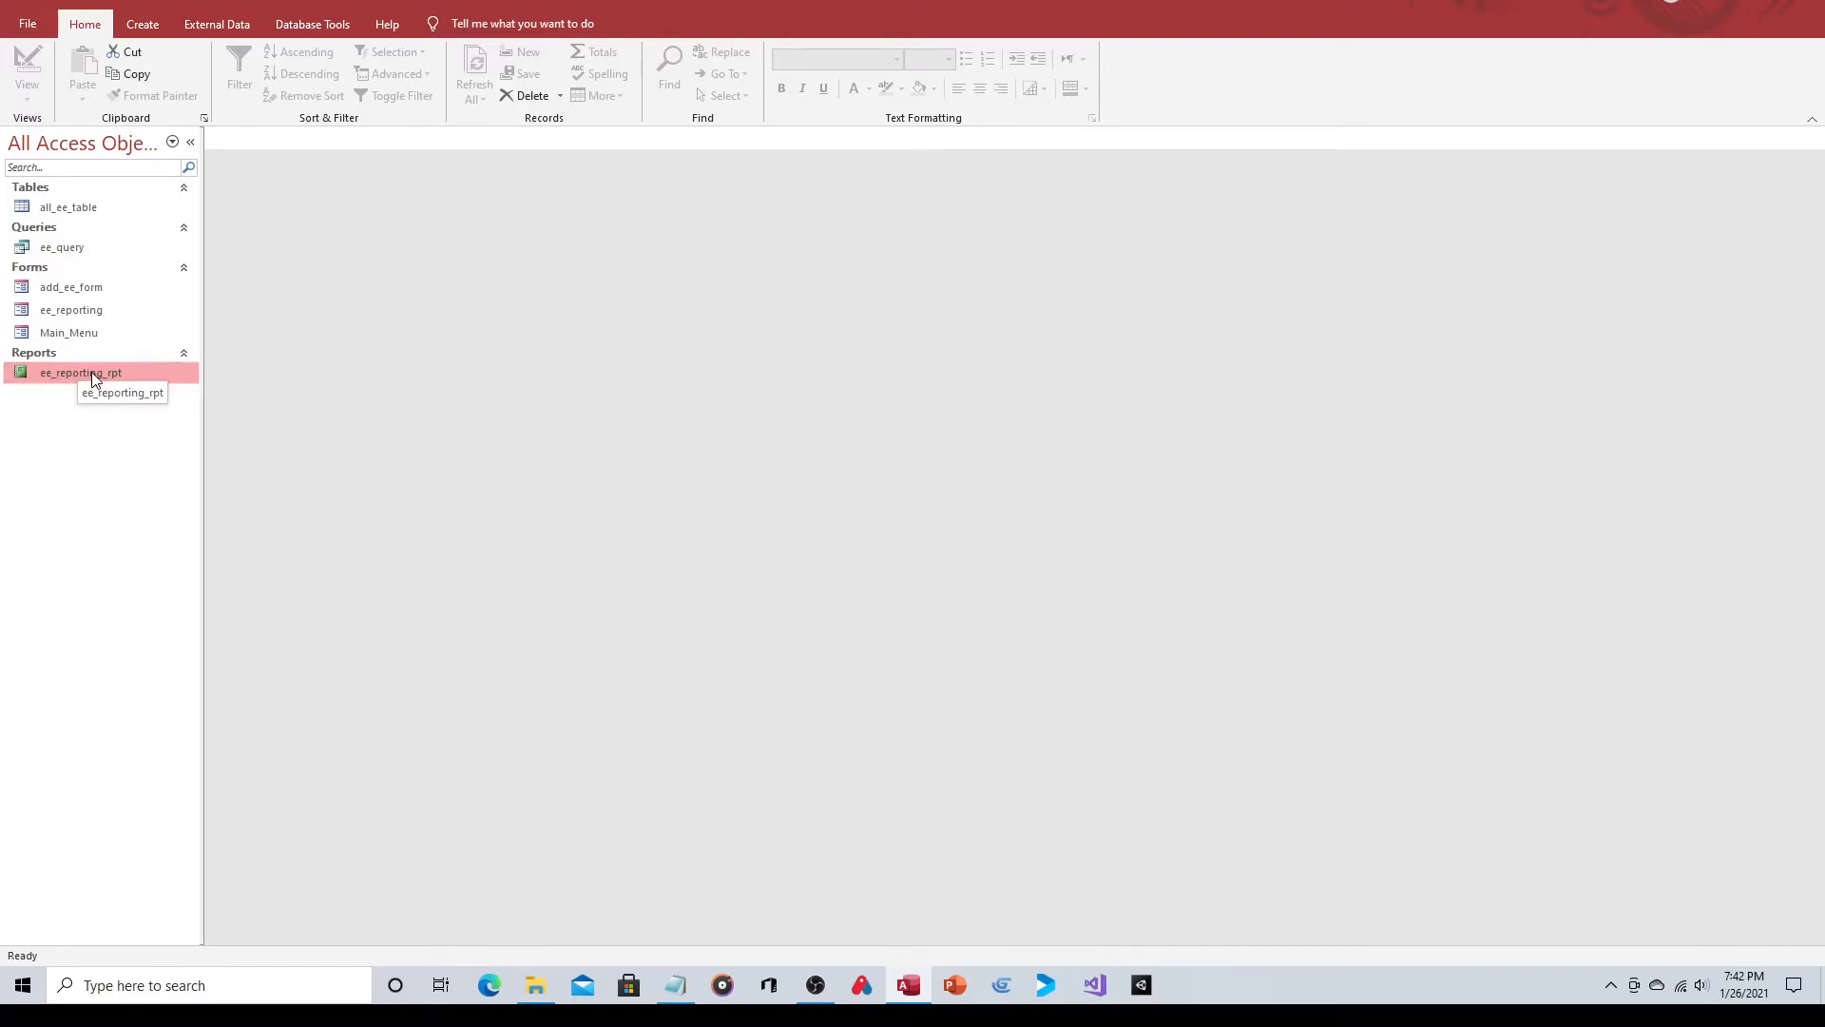
right_click(92, 377)
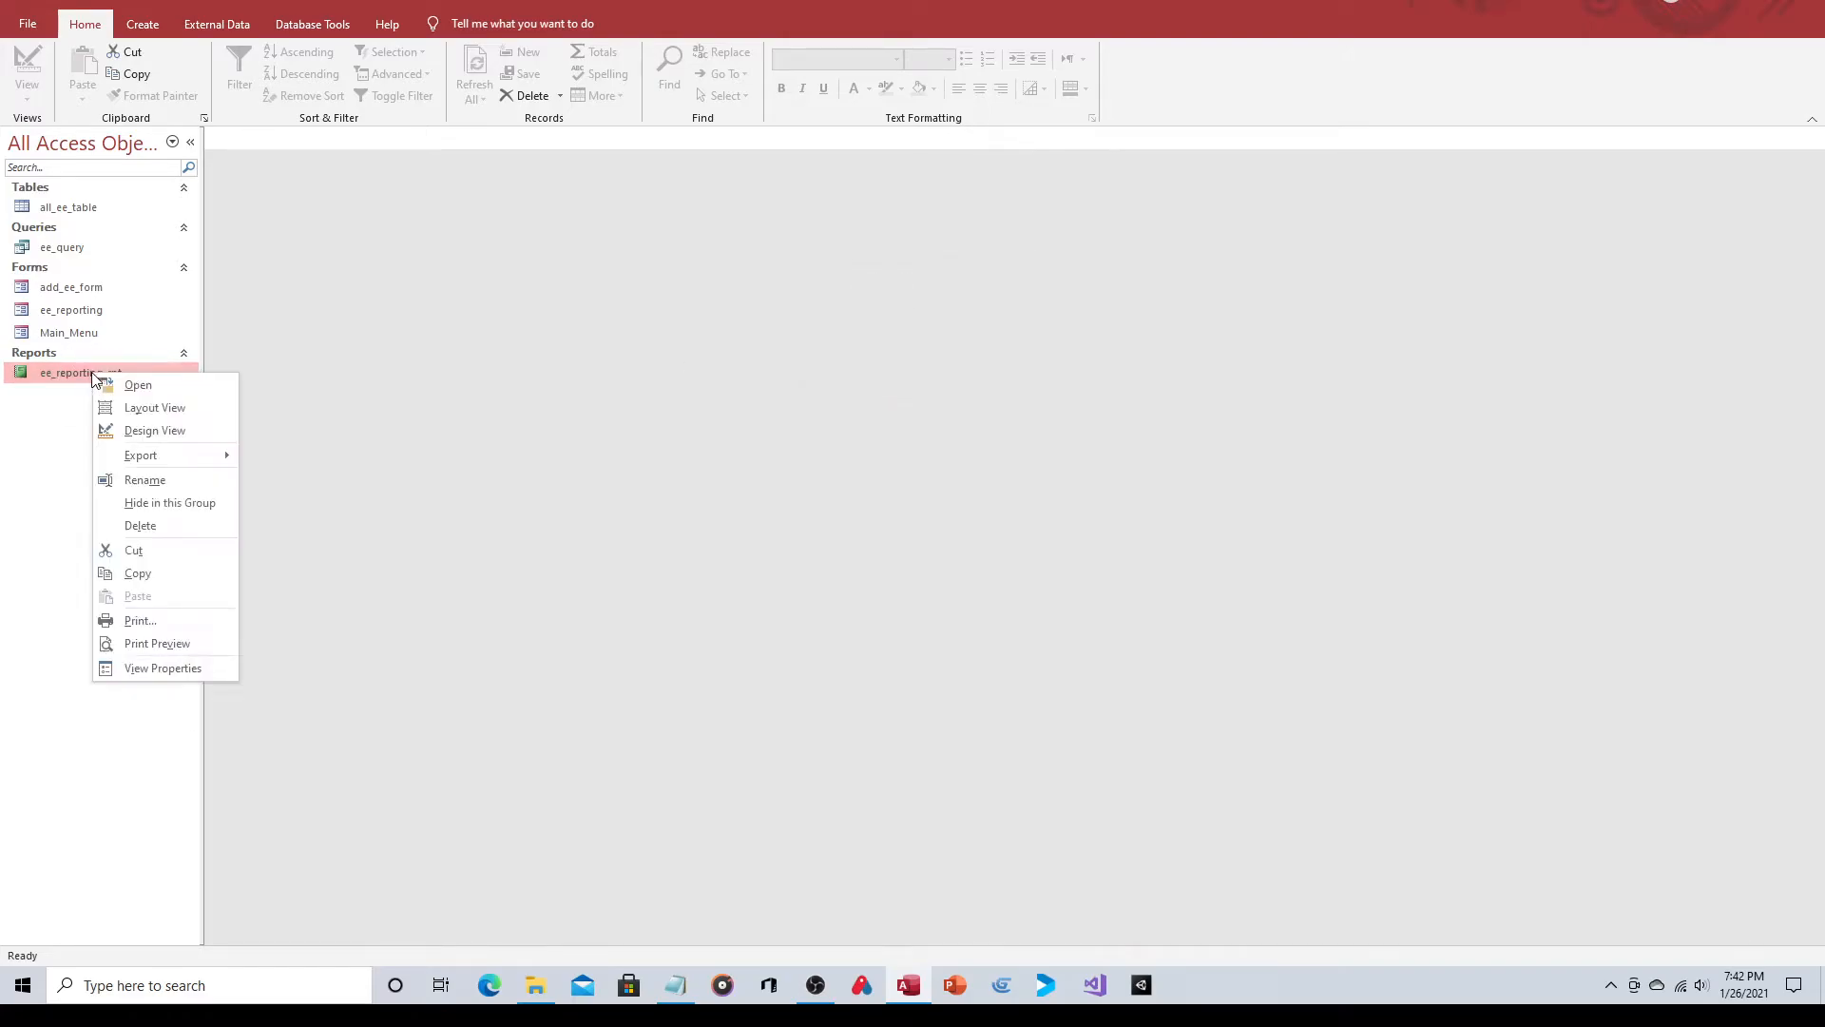
click(166, 431)
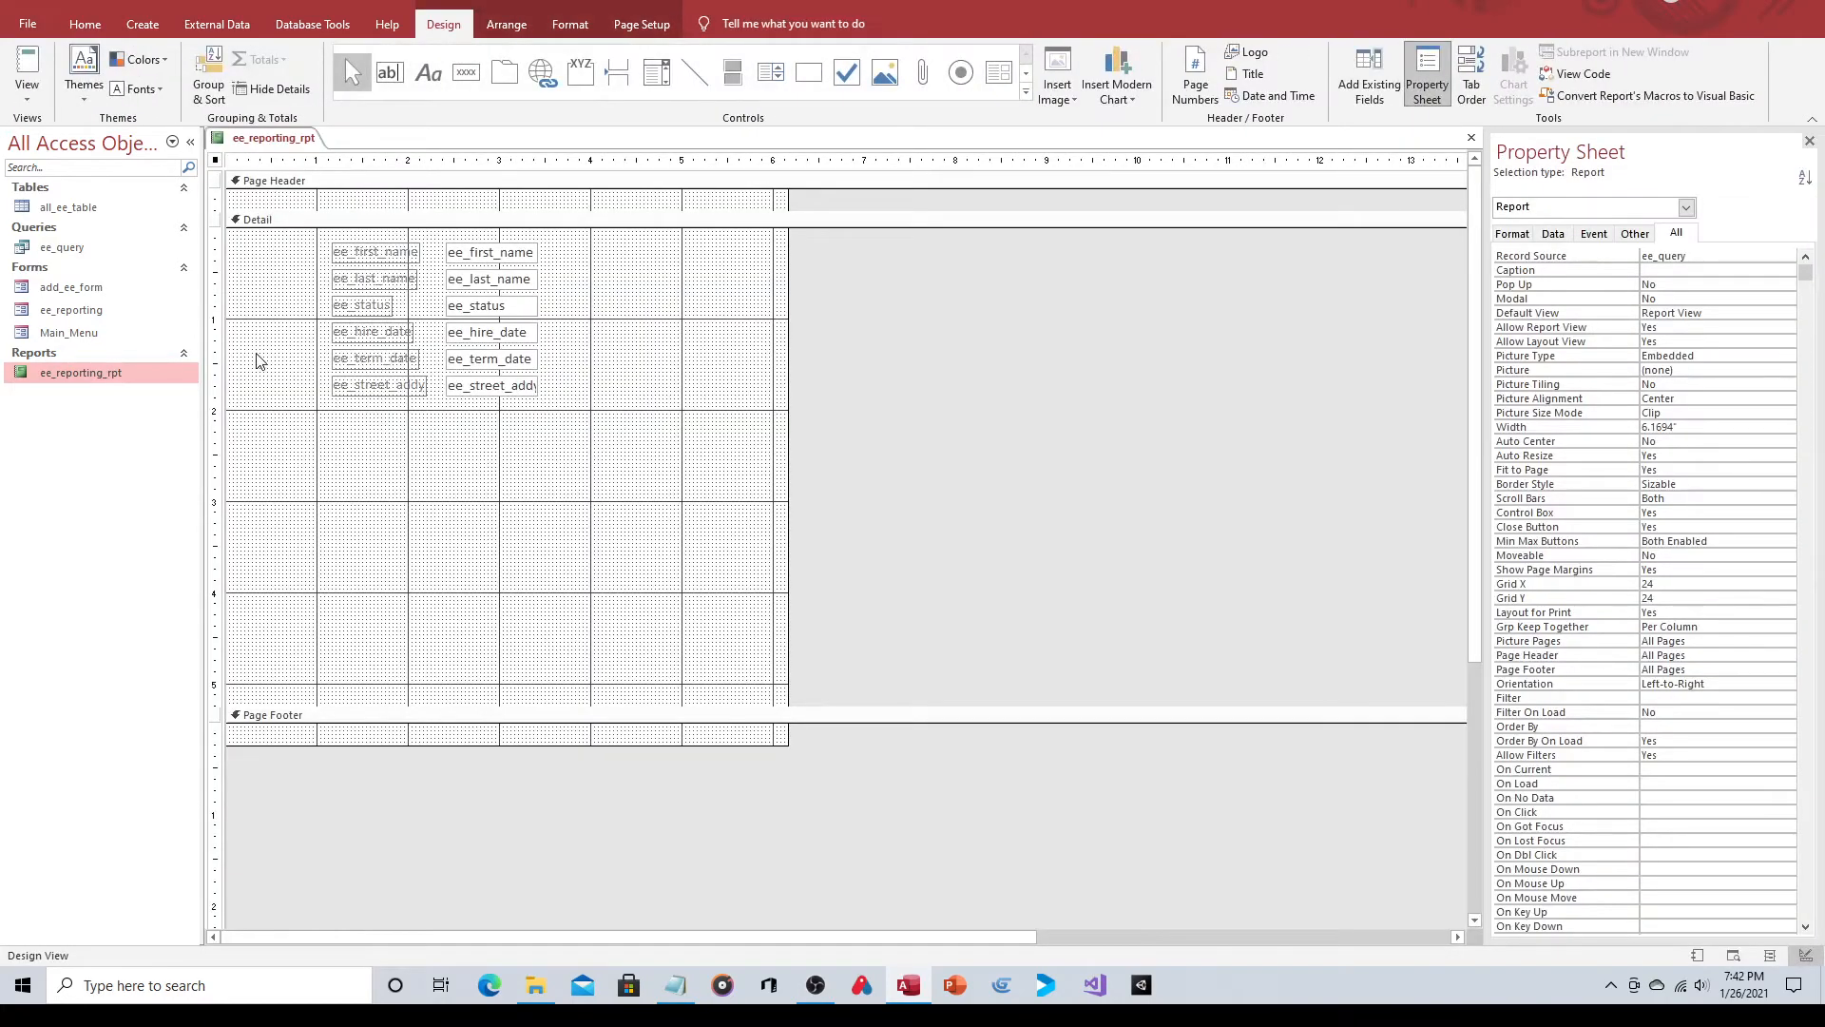
click(27, 94)
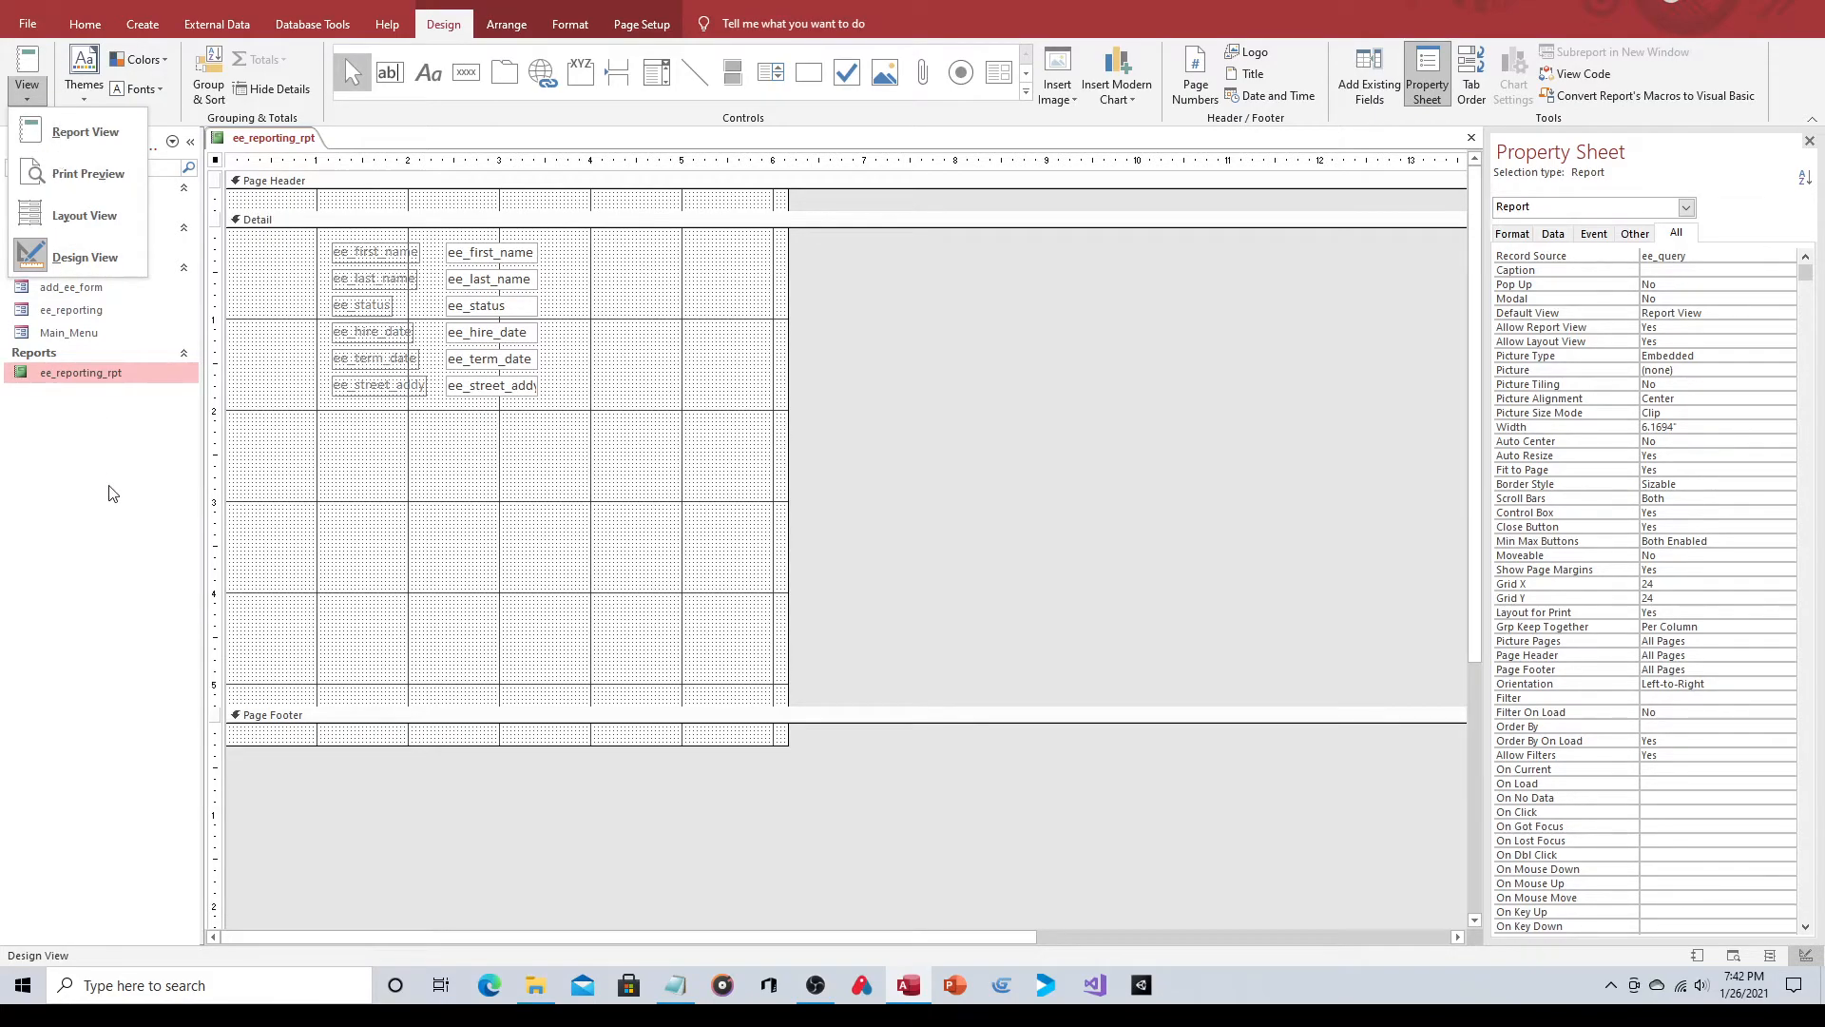
click(523, 468)
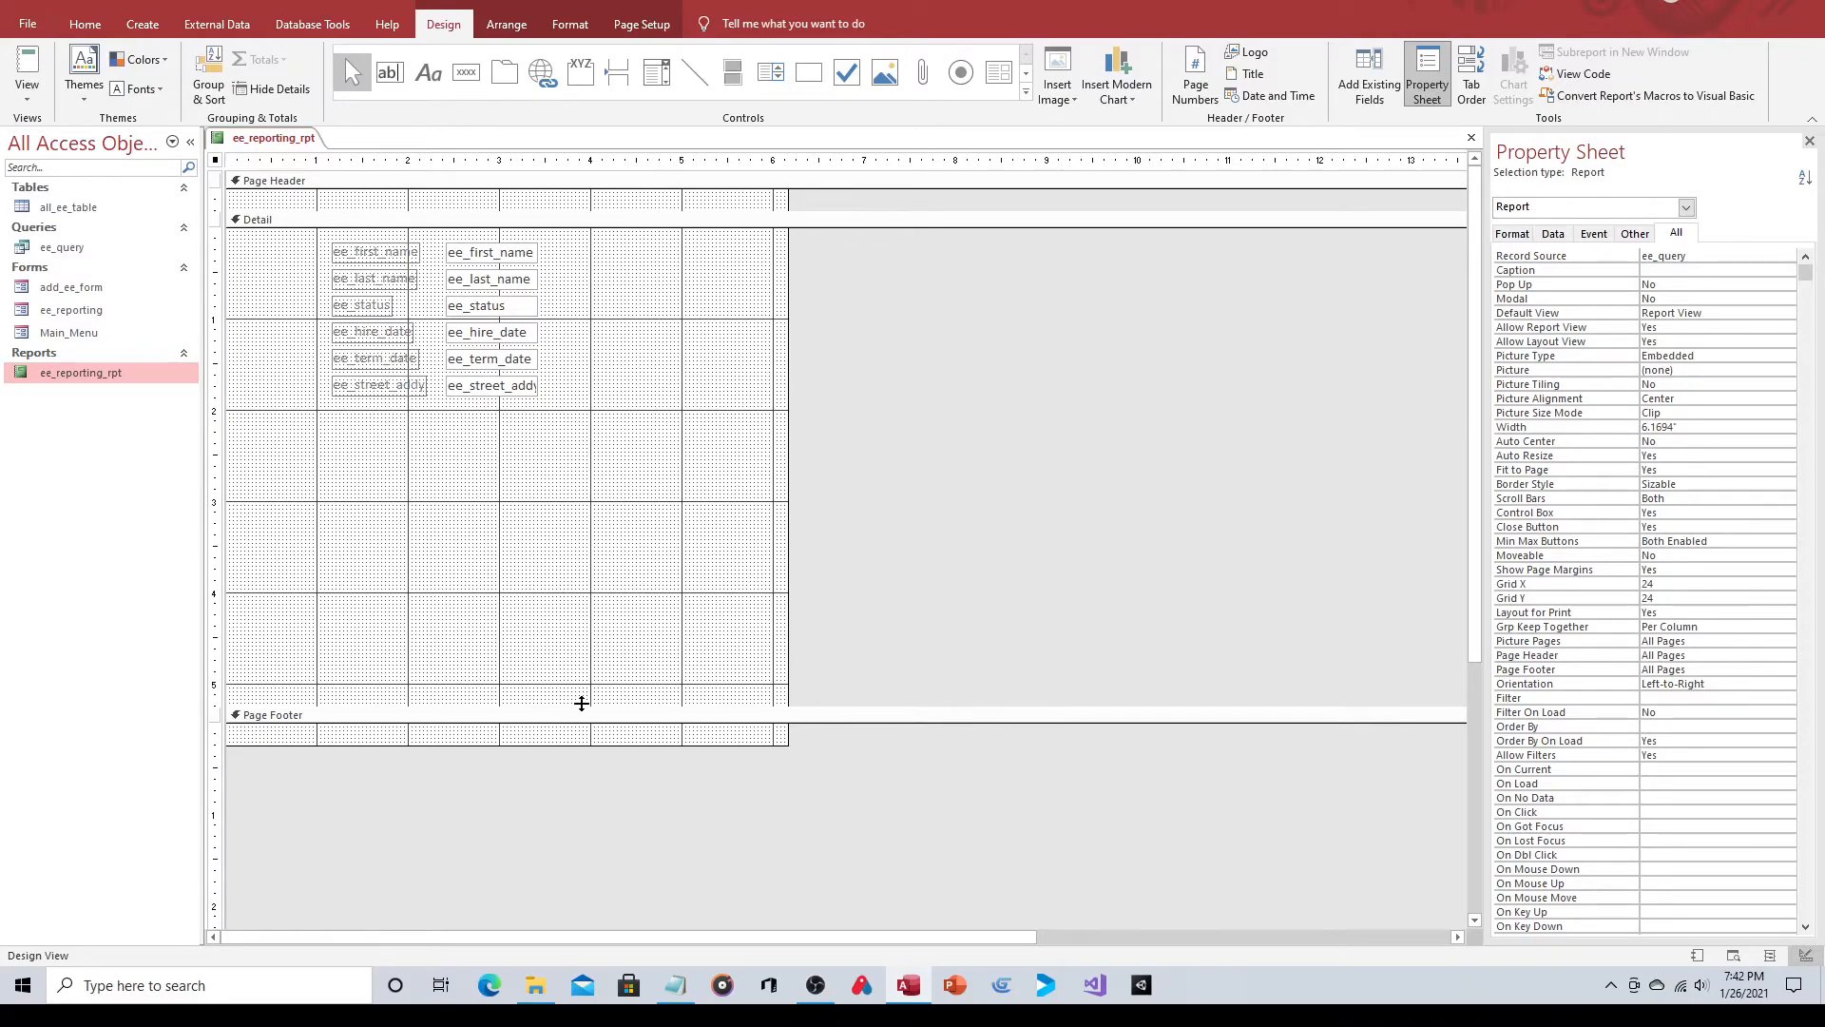
drag(581, 702, 562, 415)
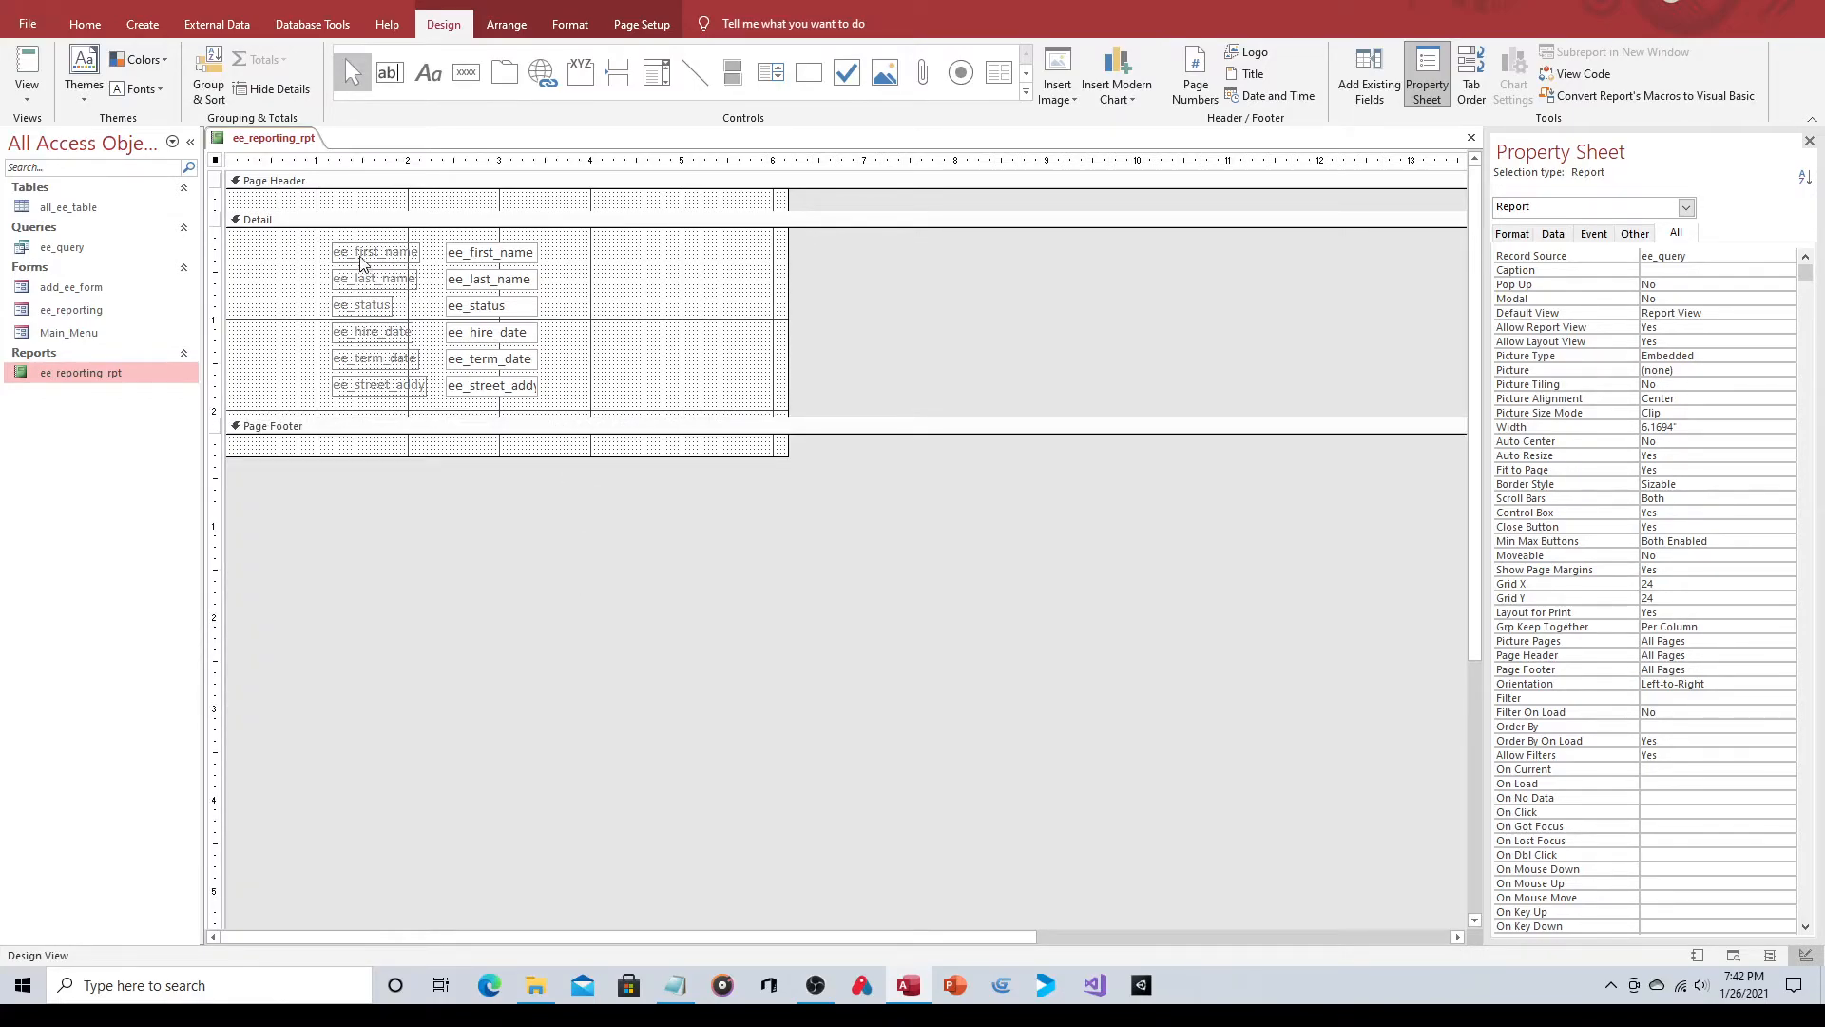
Delete the attached labels of all six fields in the report's Detail section, keeping the text boxes.
click(387, 253)
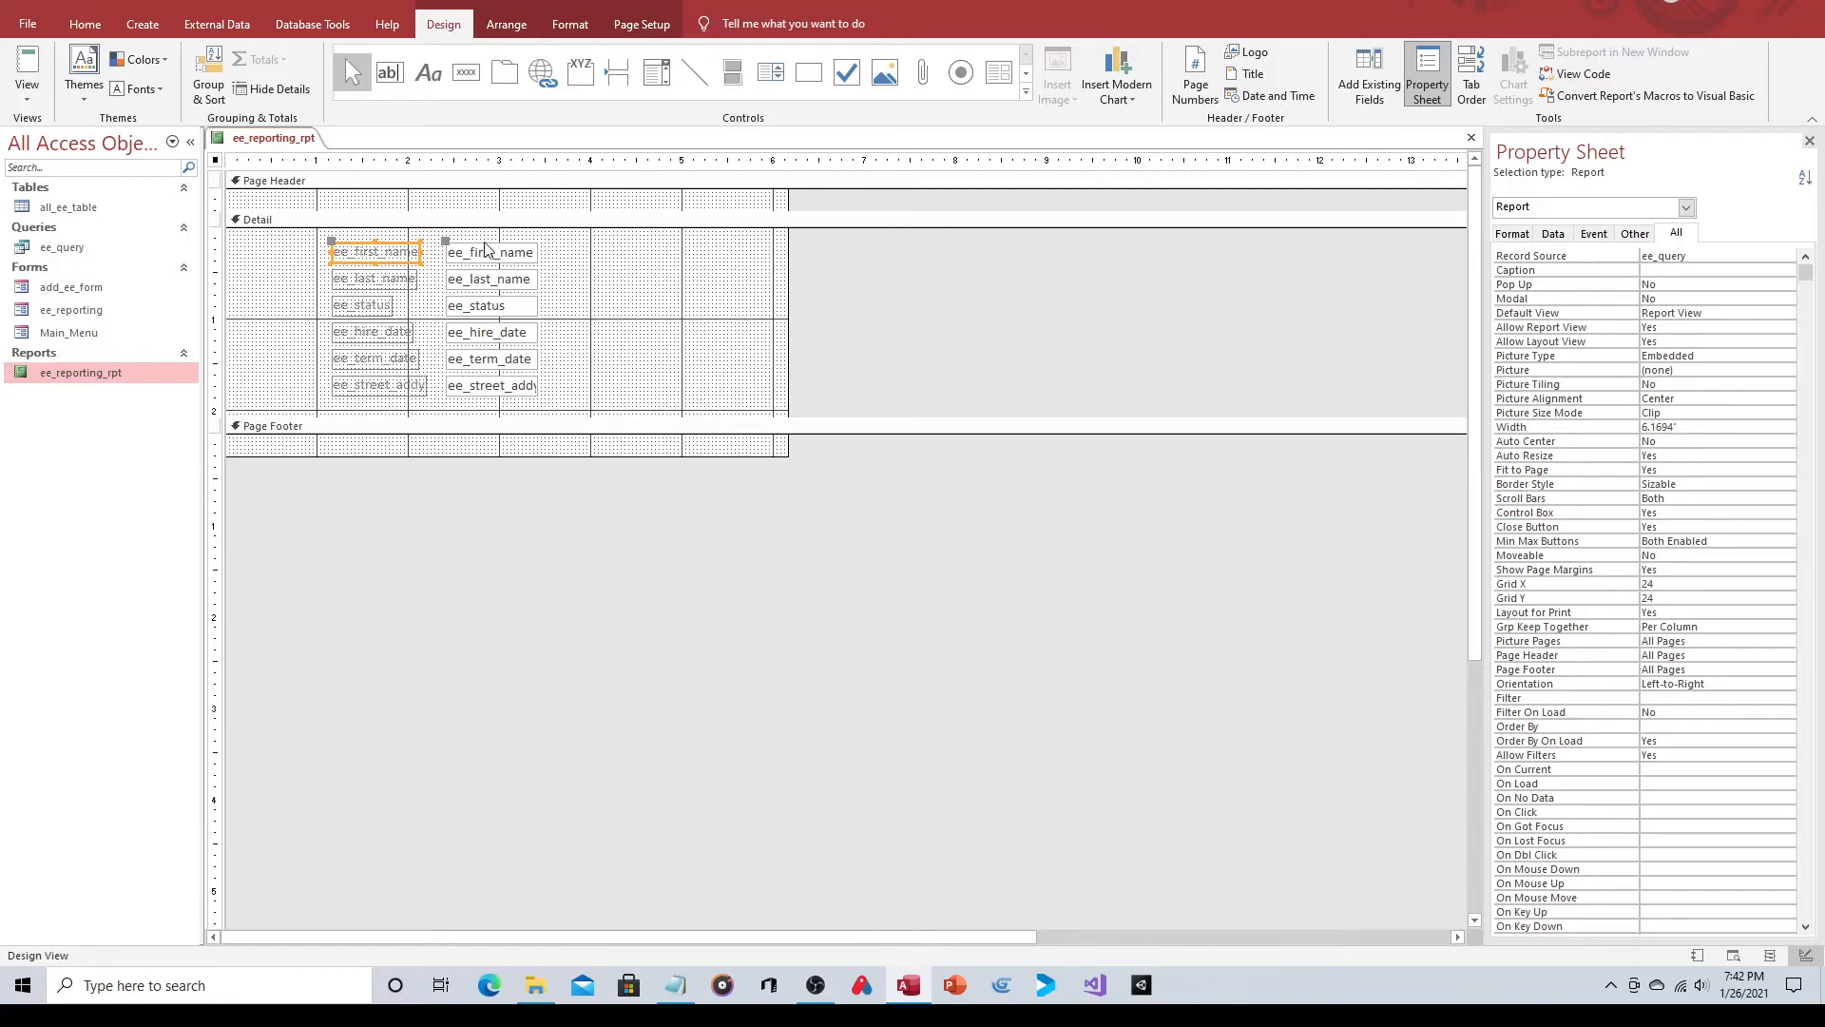
click(747, 250)
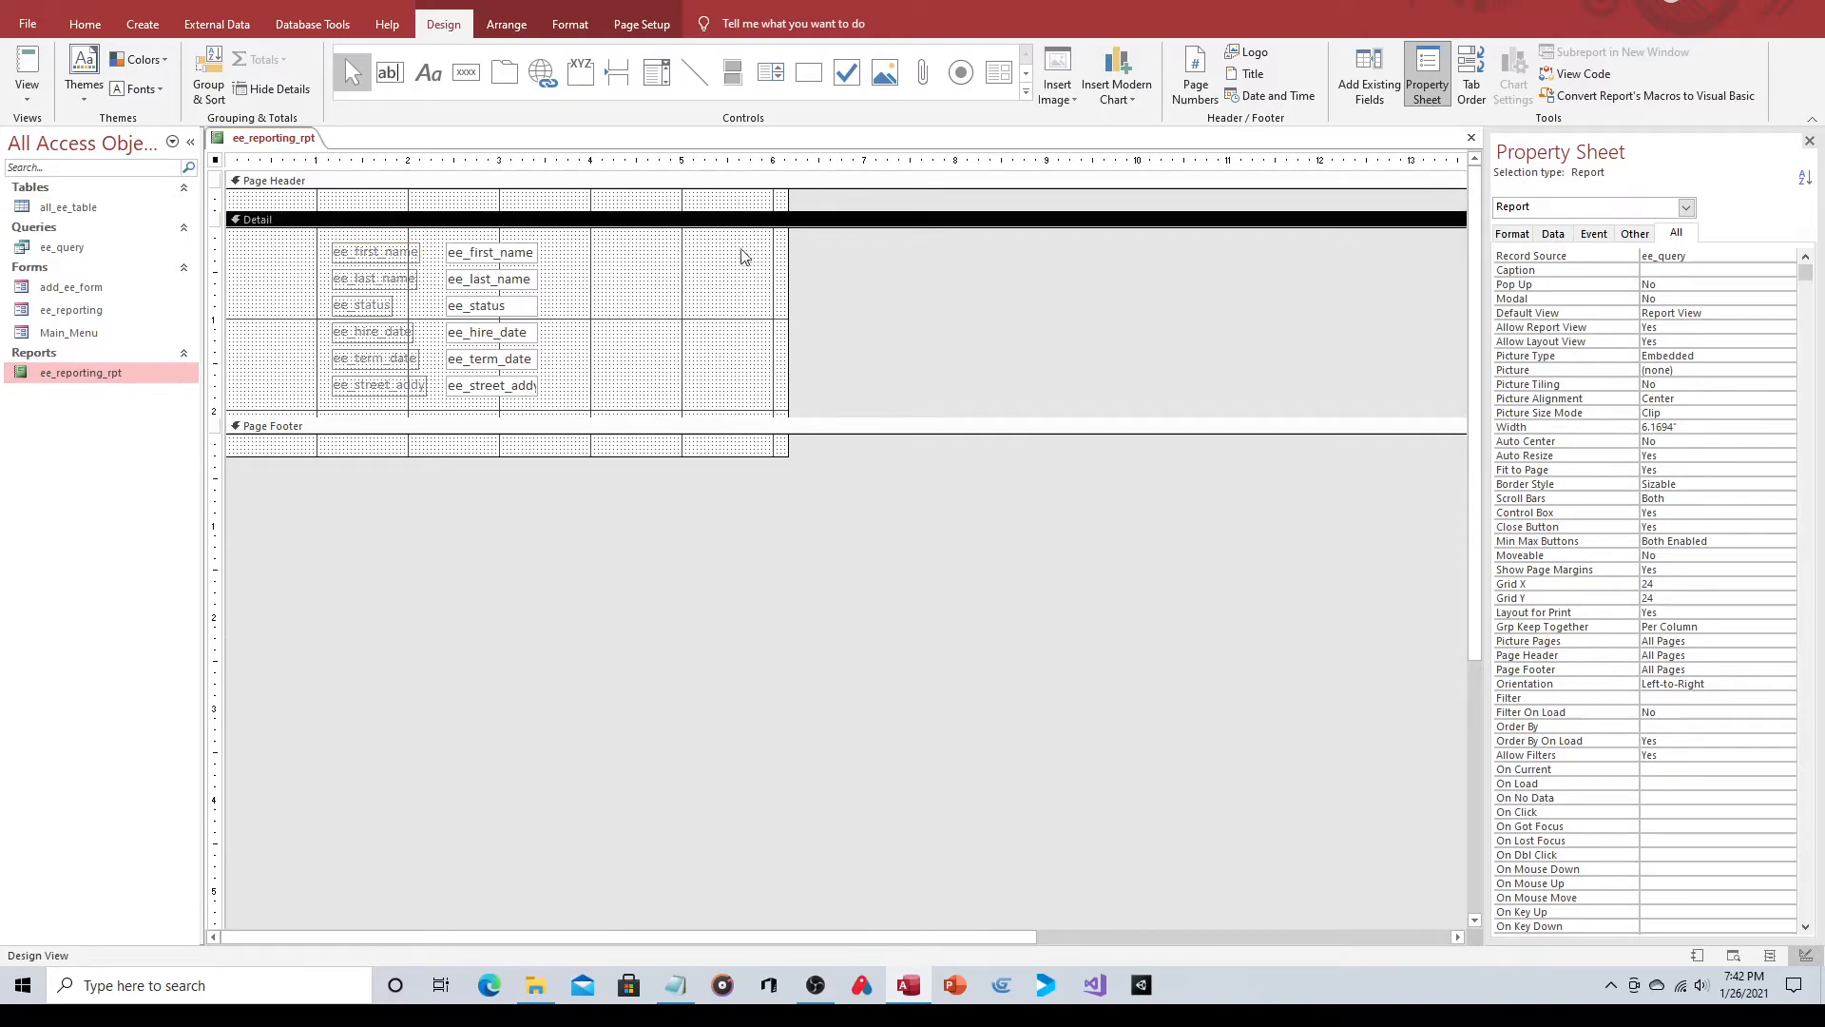
click(414, 259)
key(Delete)
click(376, 285)
key(Delete)
click(384, 309)
key(Delete)
click(381, 332)
key(Delete)
click(385, 359)
key(Delete)
click(389, 386)
key(Delete)
click(335, 293)
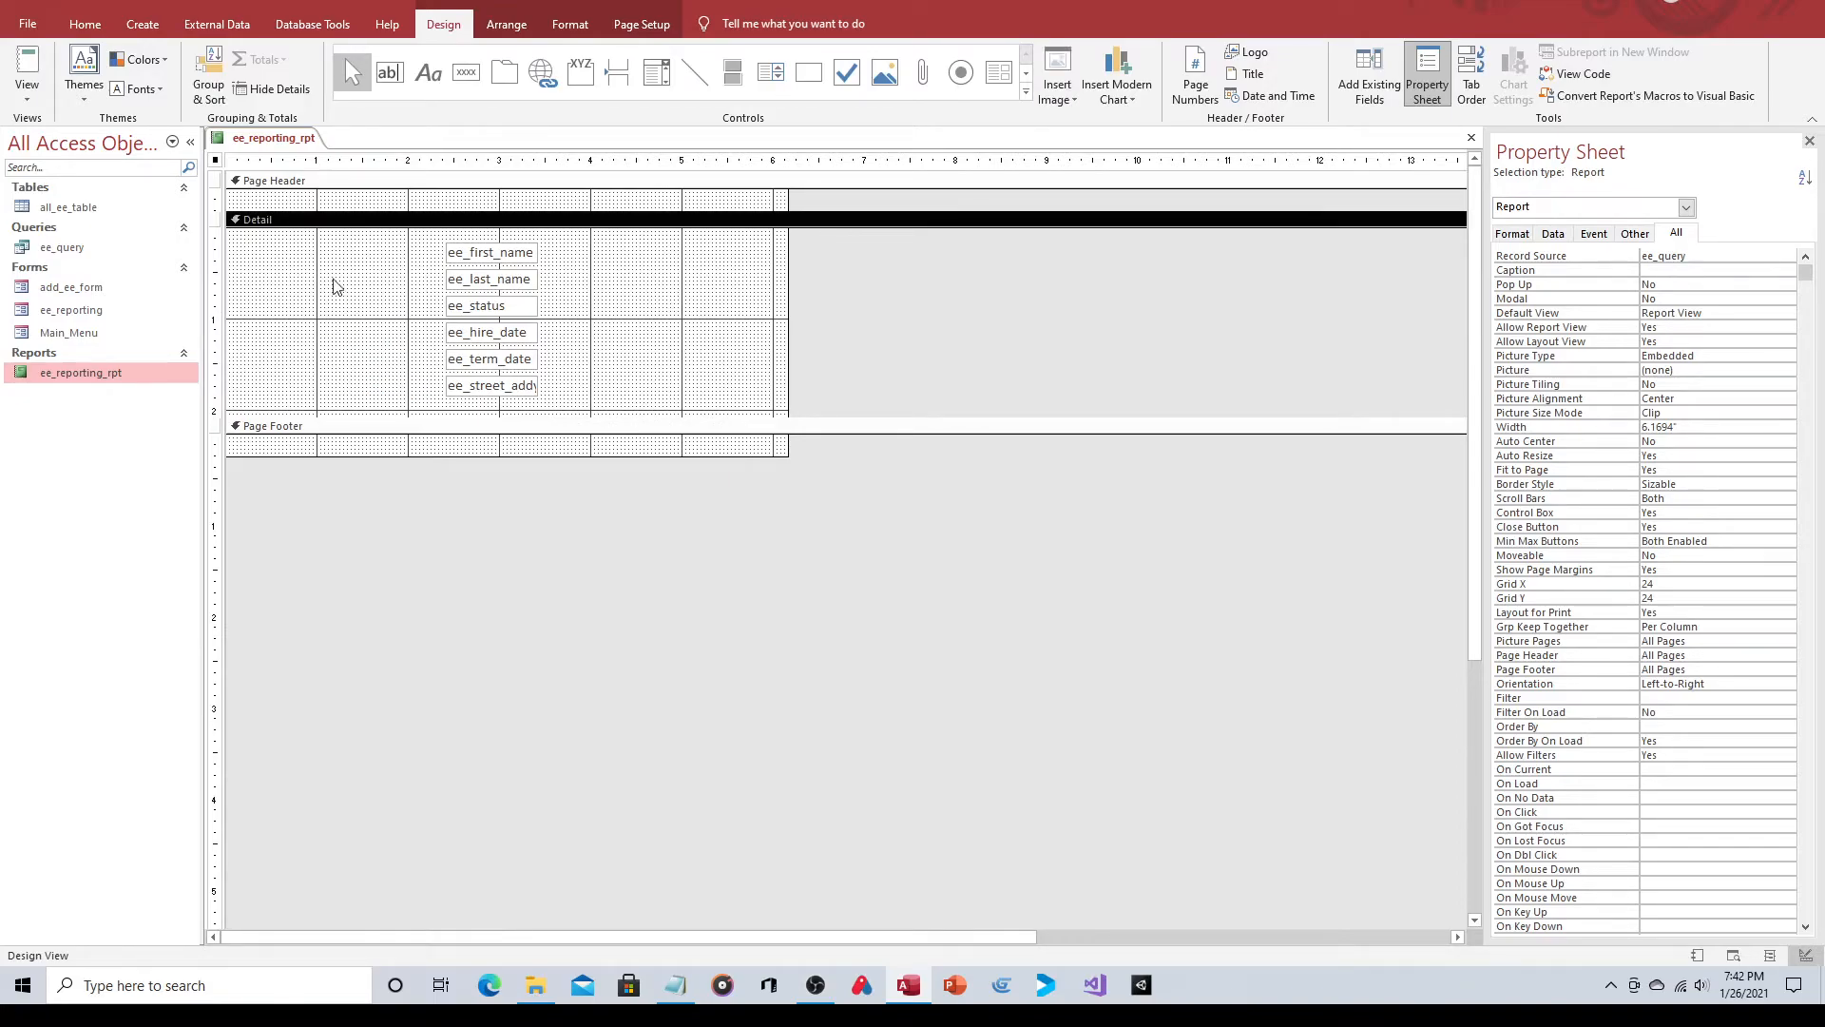
click(335, 197)
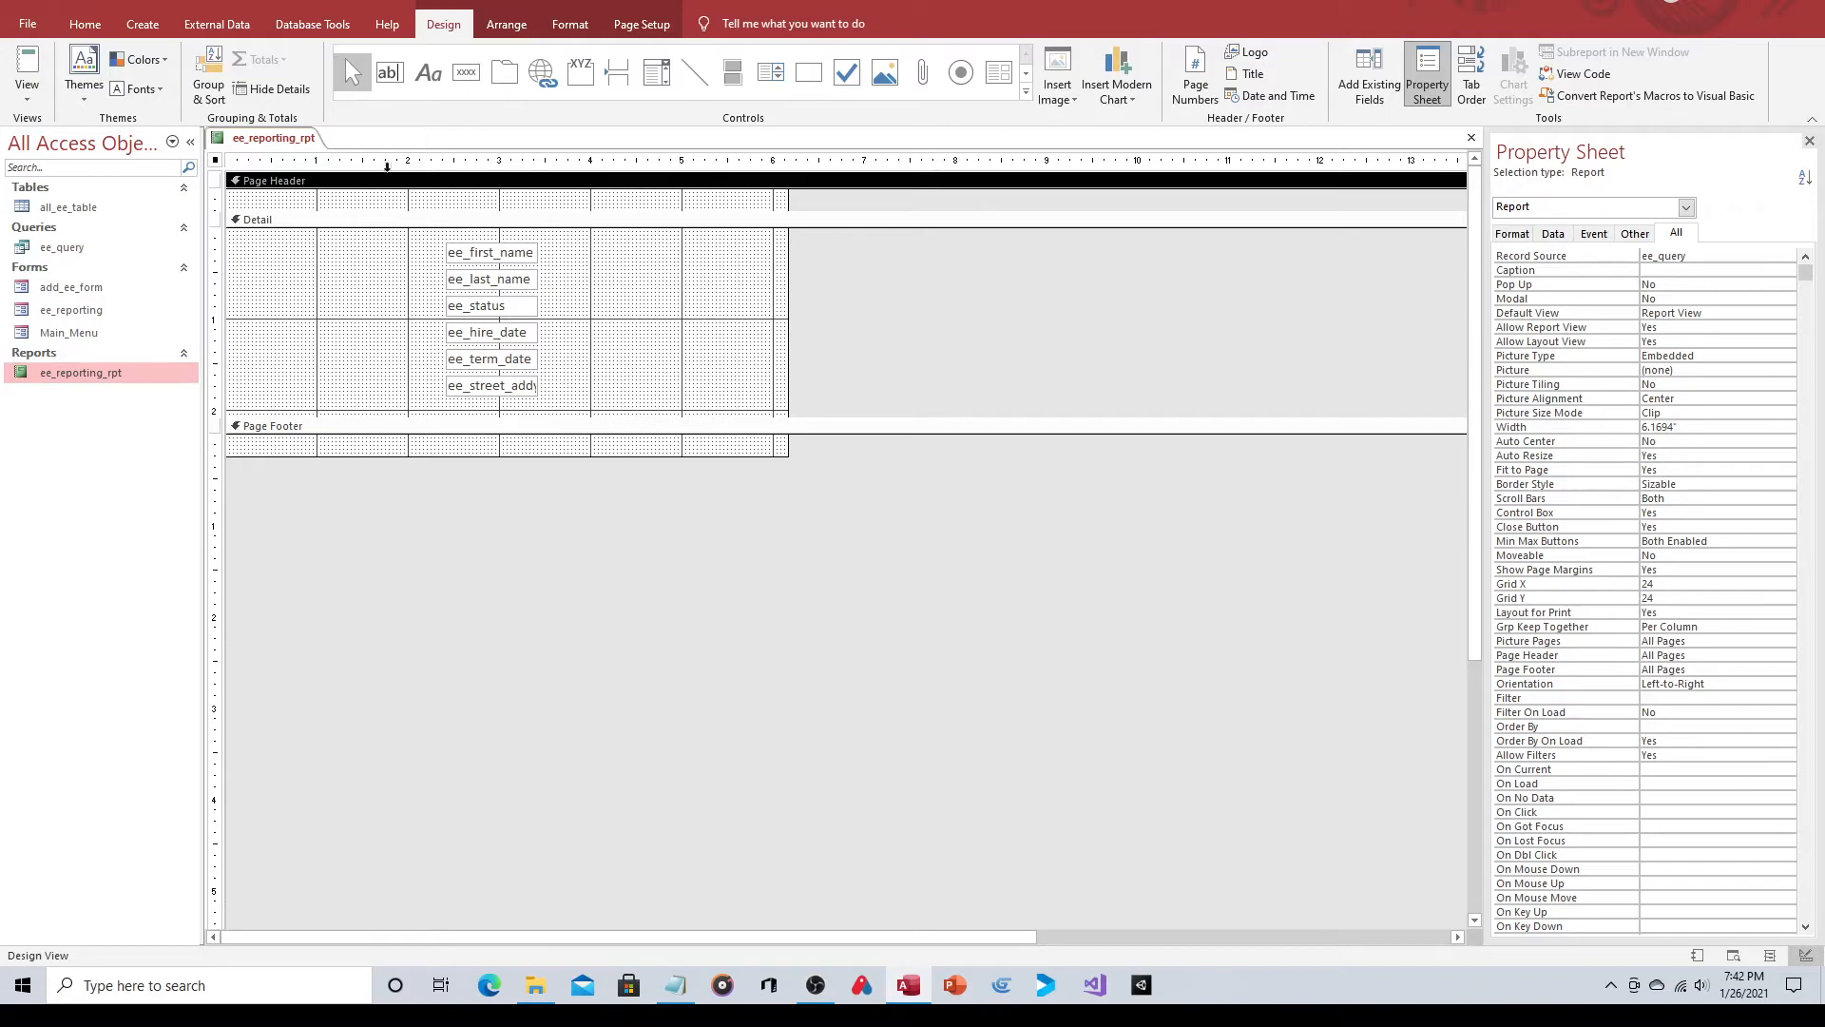
click(317, 196)
click(442, 76)
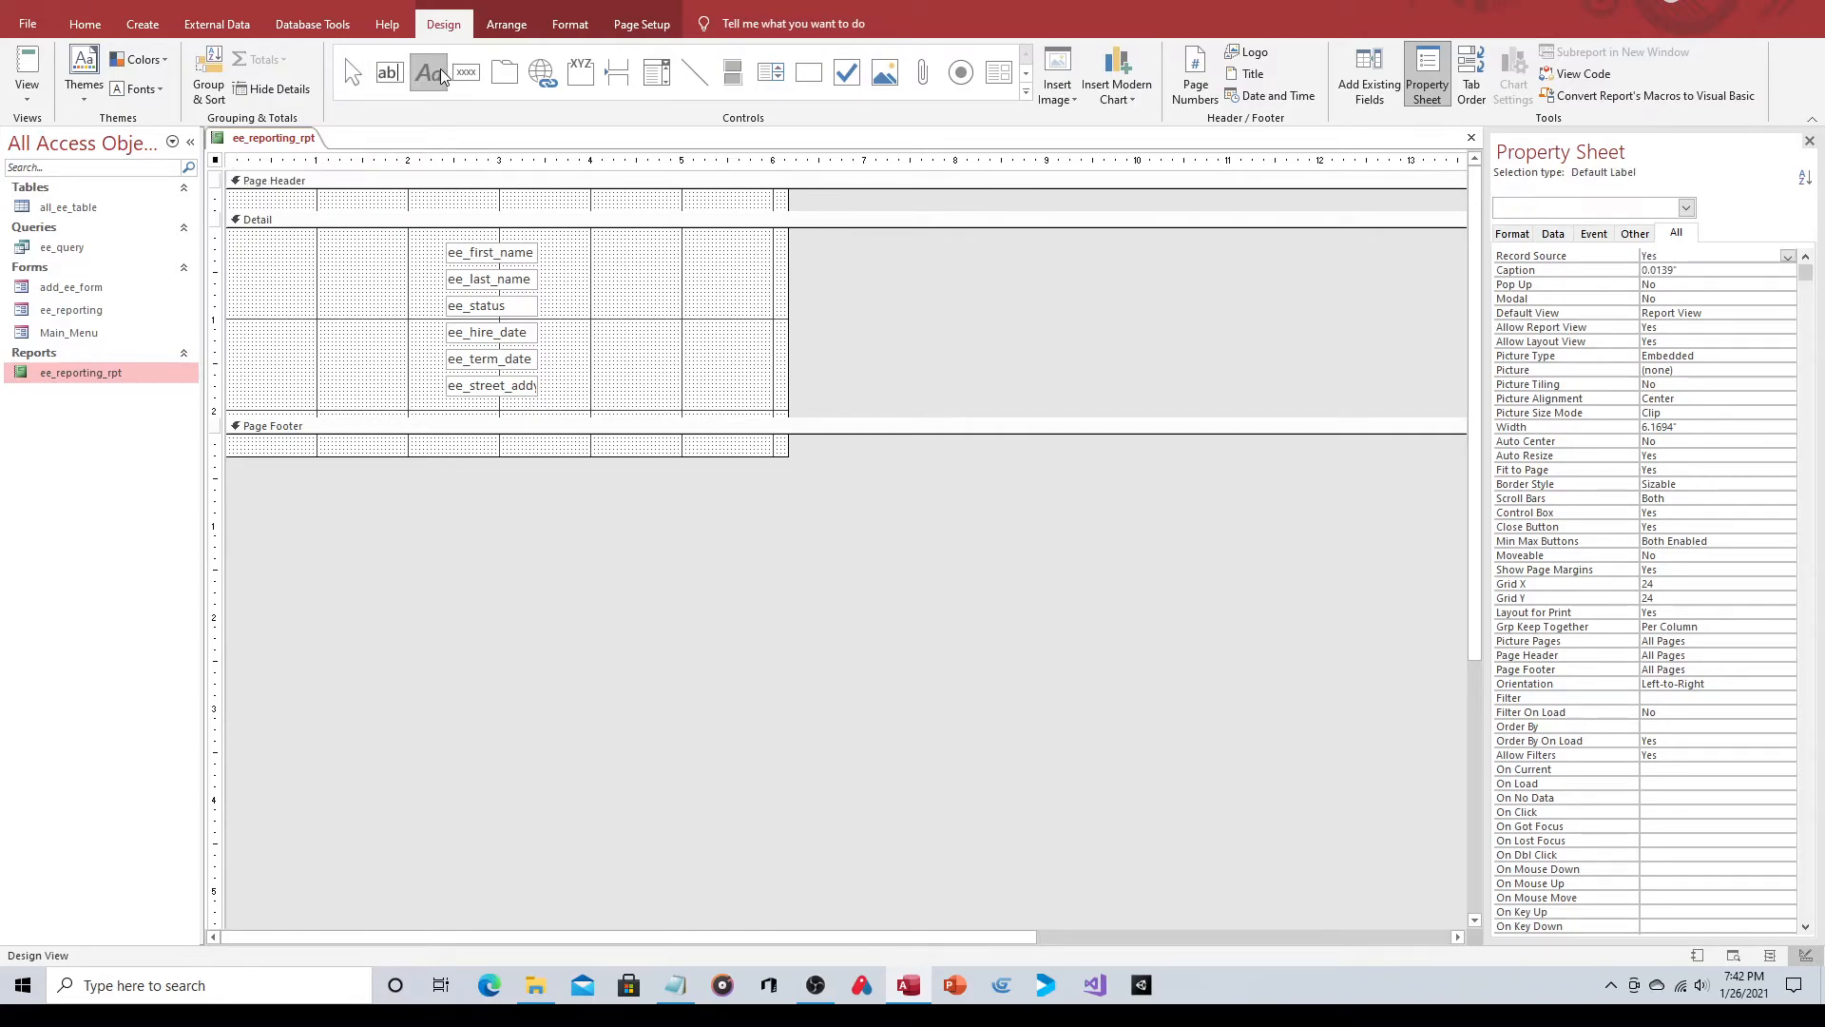
drag(248, 195, 456, 226)
click(314, 202)
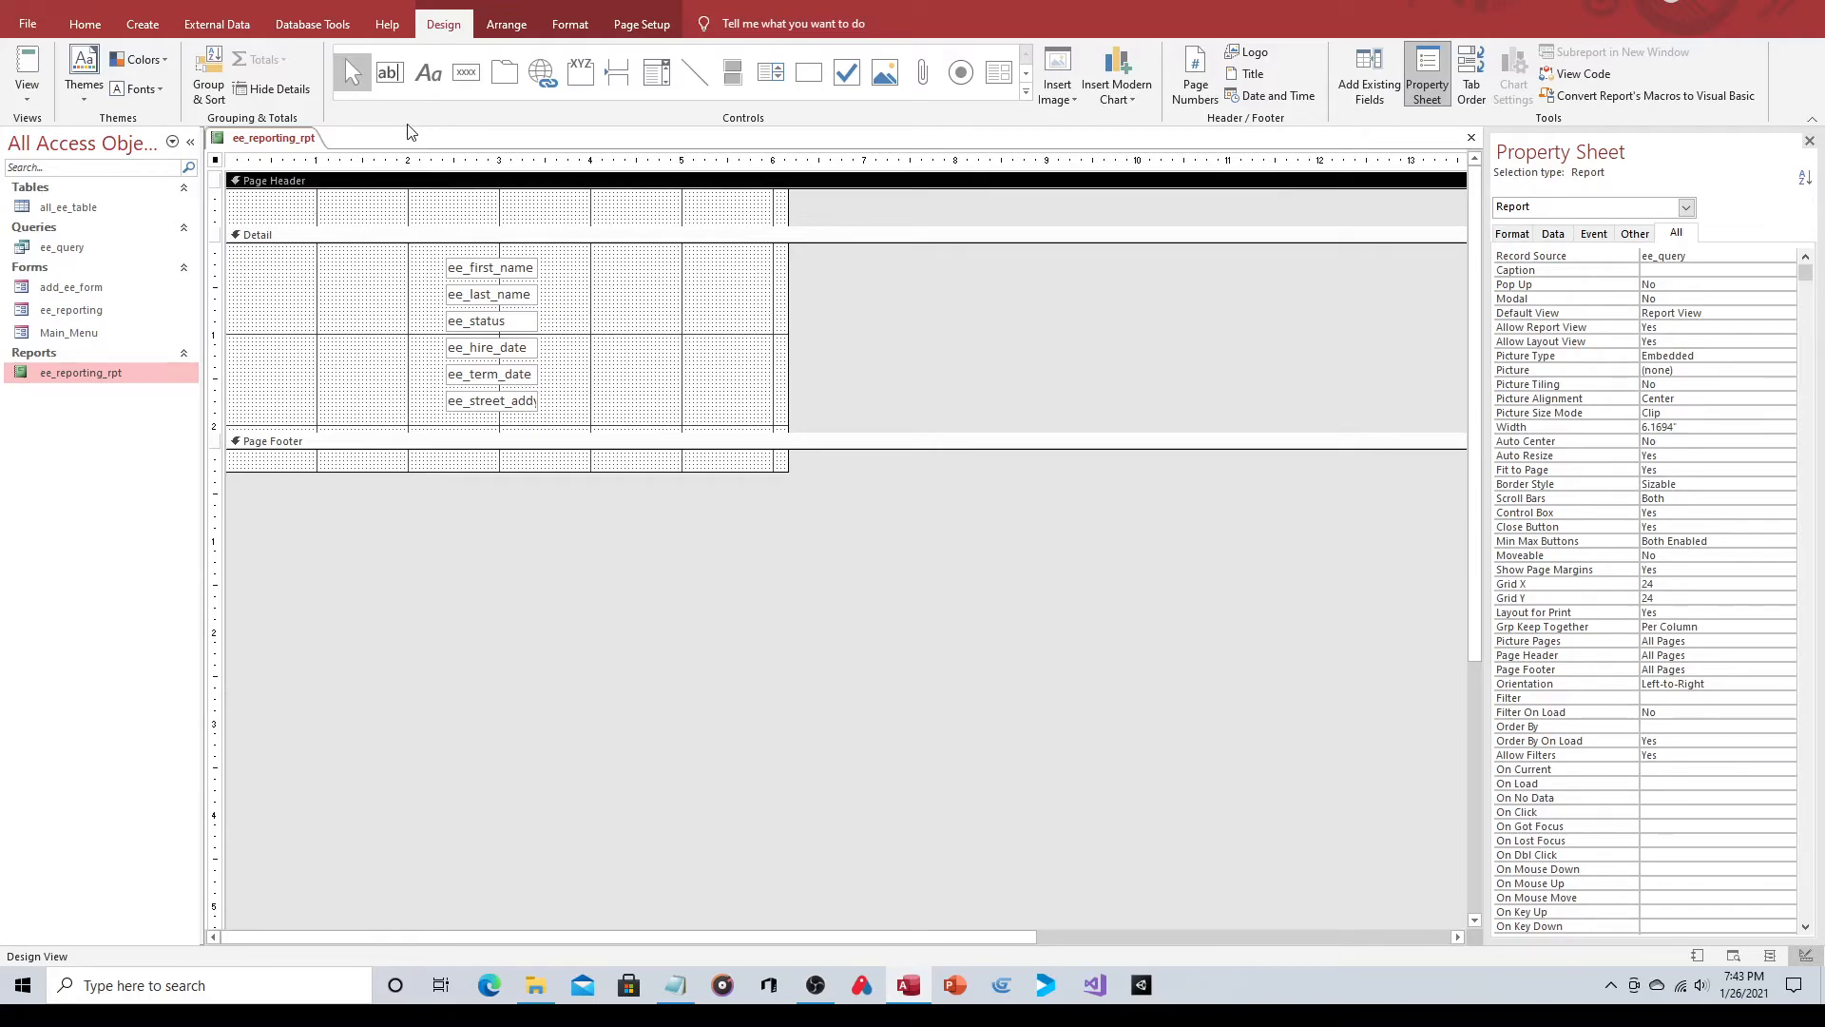
Add an "Employee First Name" label about 1.5" wide at the left end of the Page Header and trim its height to about 0.21".
click(427, 76)
drag(238, 193, 374, 222)
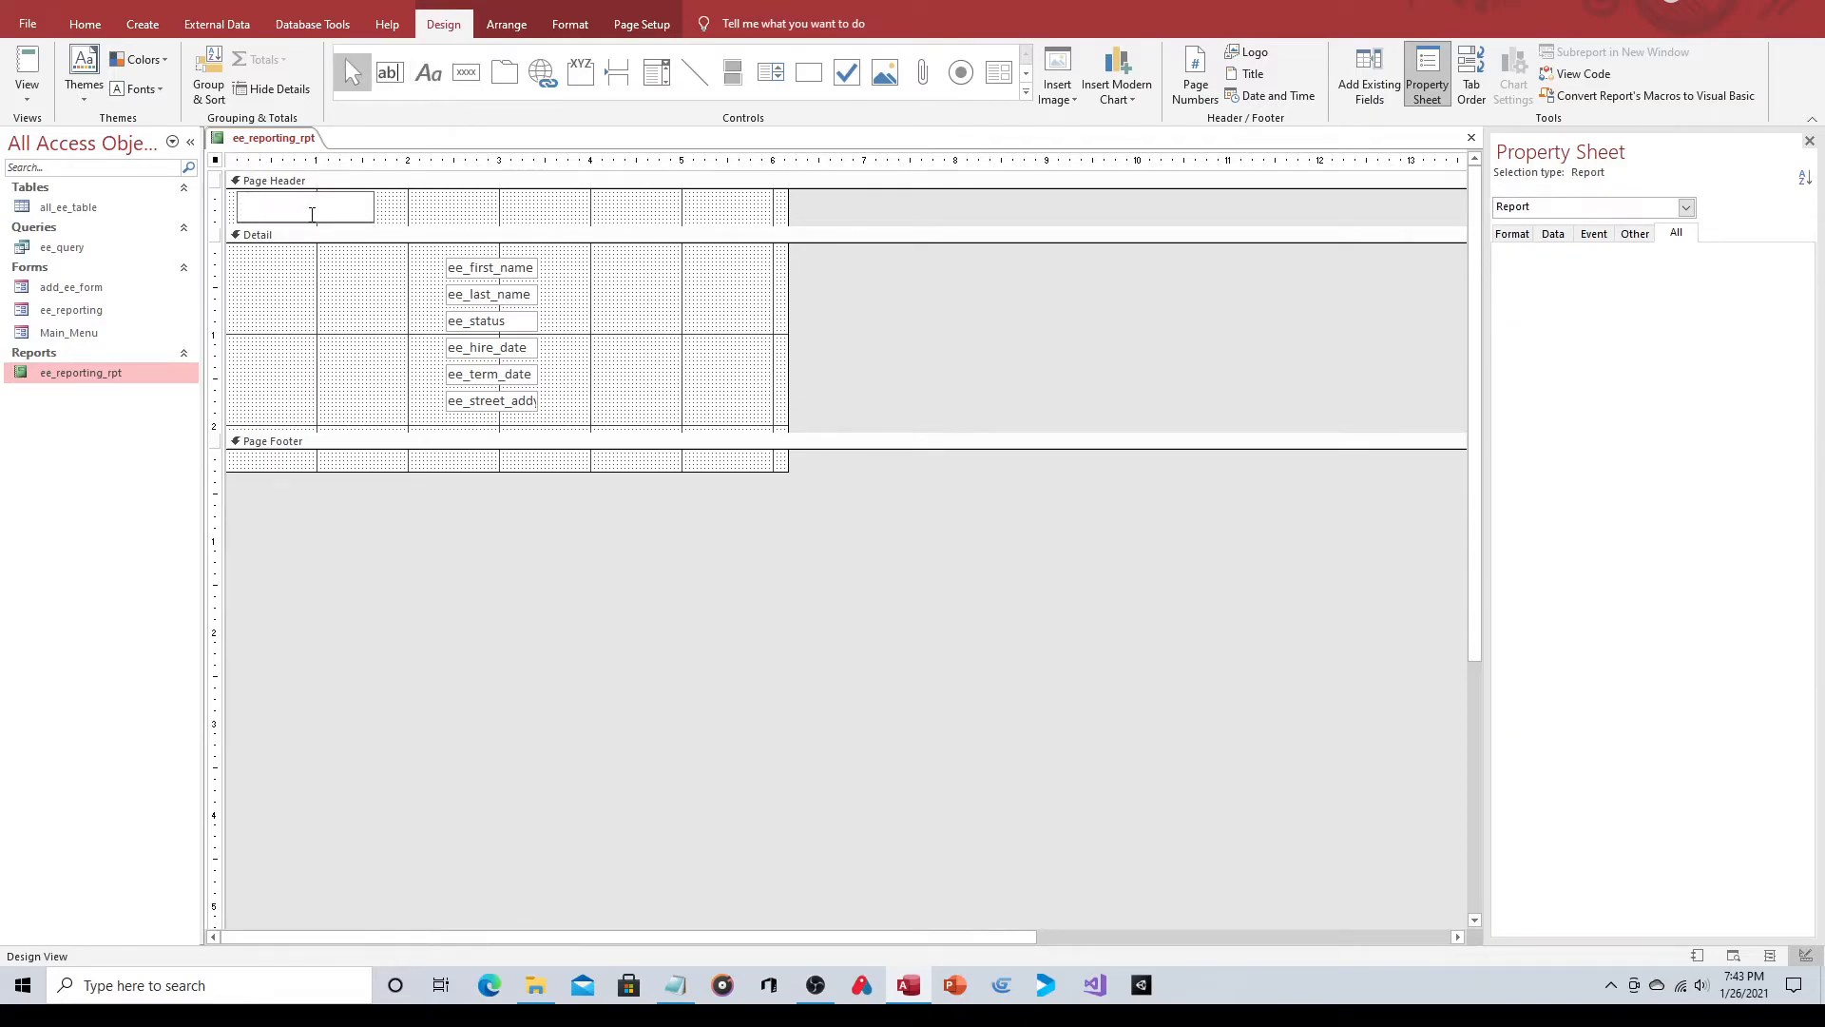
text(Employee First Name)
click(411, 222)
click(348, 227)
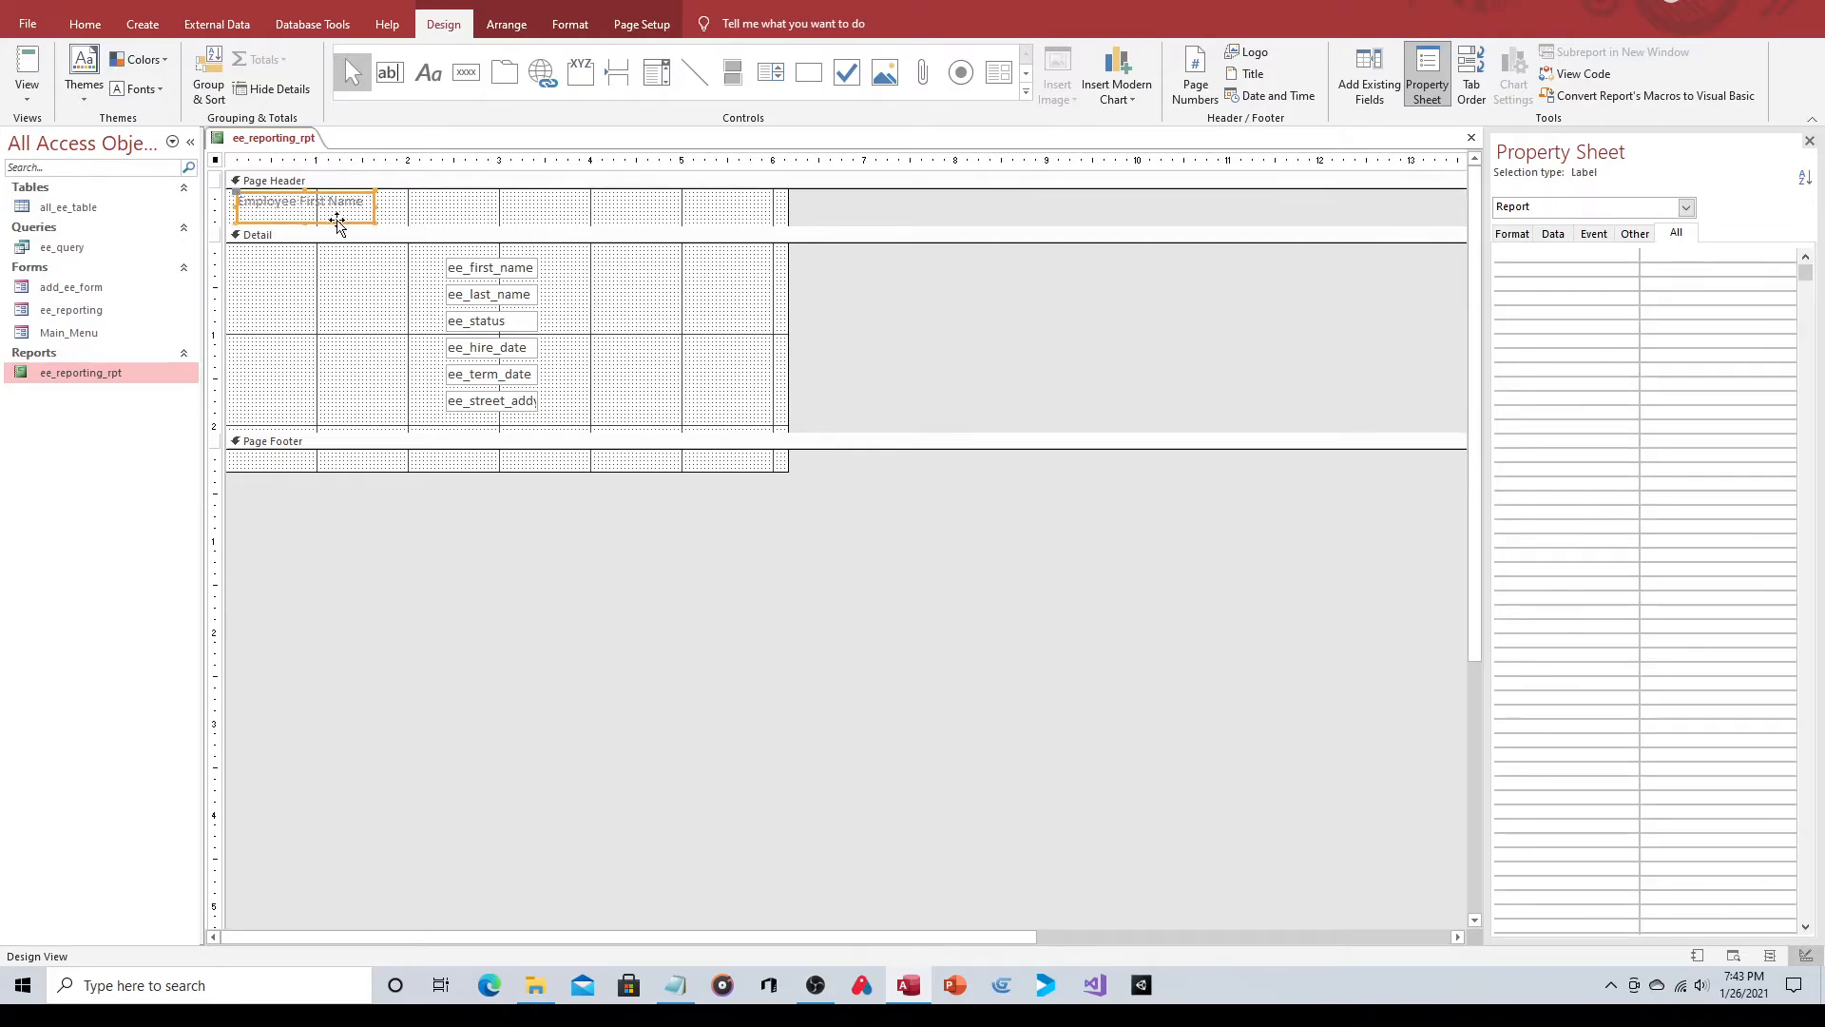
drag(305, 222, 305, 209)
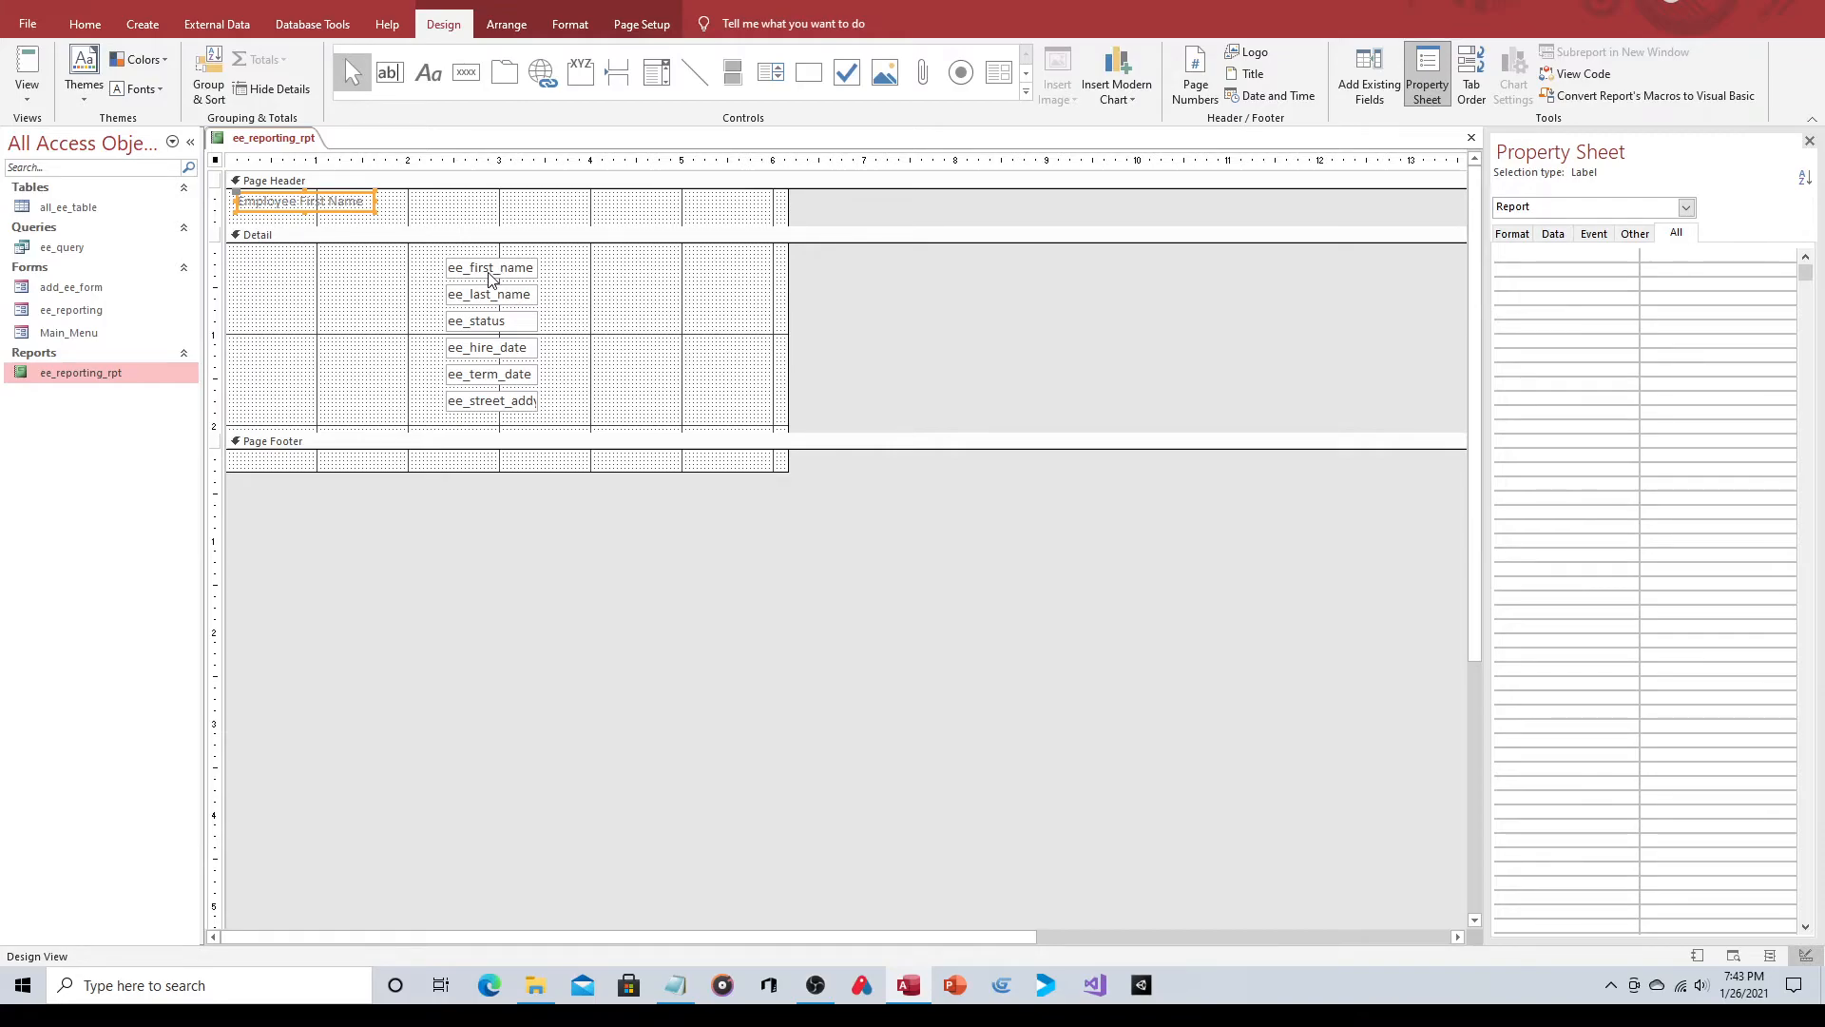
Move the ee_first_name text box under its header label, widen it, and place the ee_last_name text box beside it on the same row.
click(466, 268)
drag(443, 255, 387, 266)
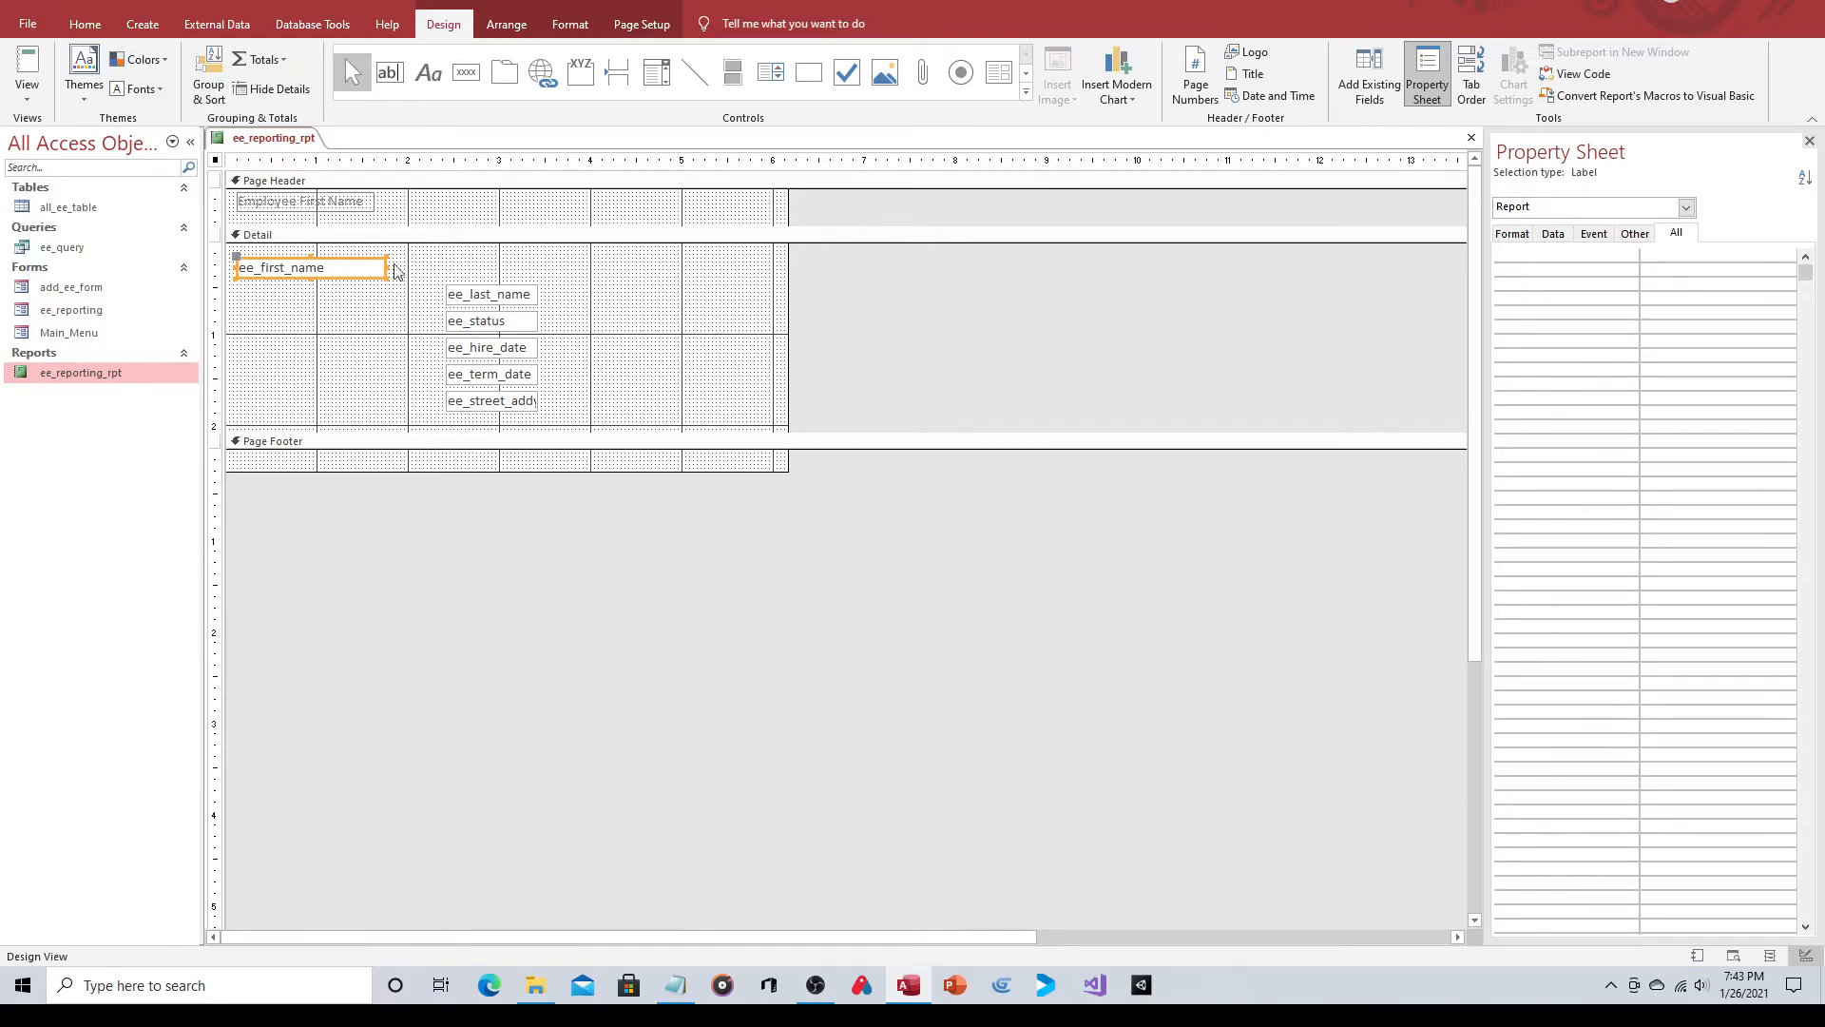
click(460, 295)
drag(450, 285, 403, 254)
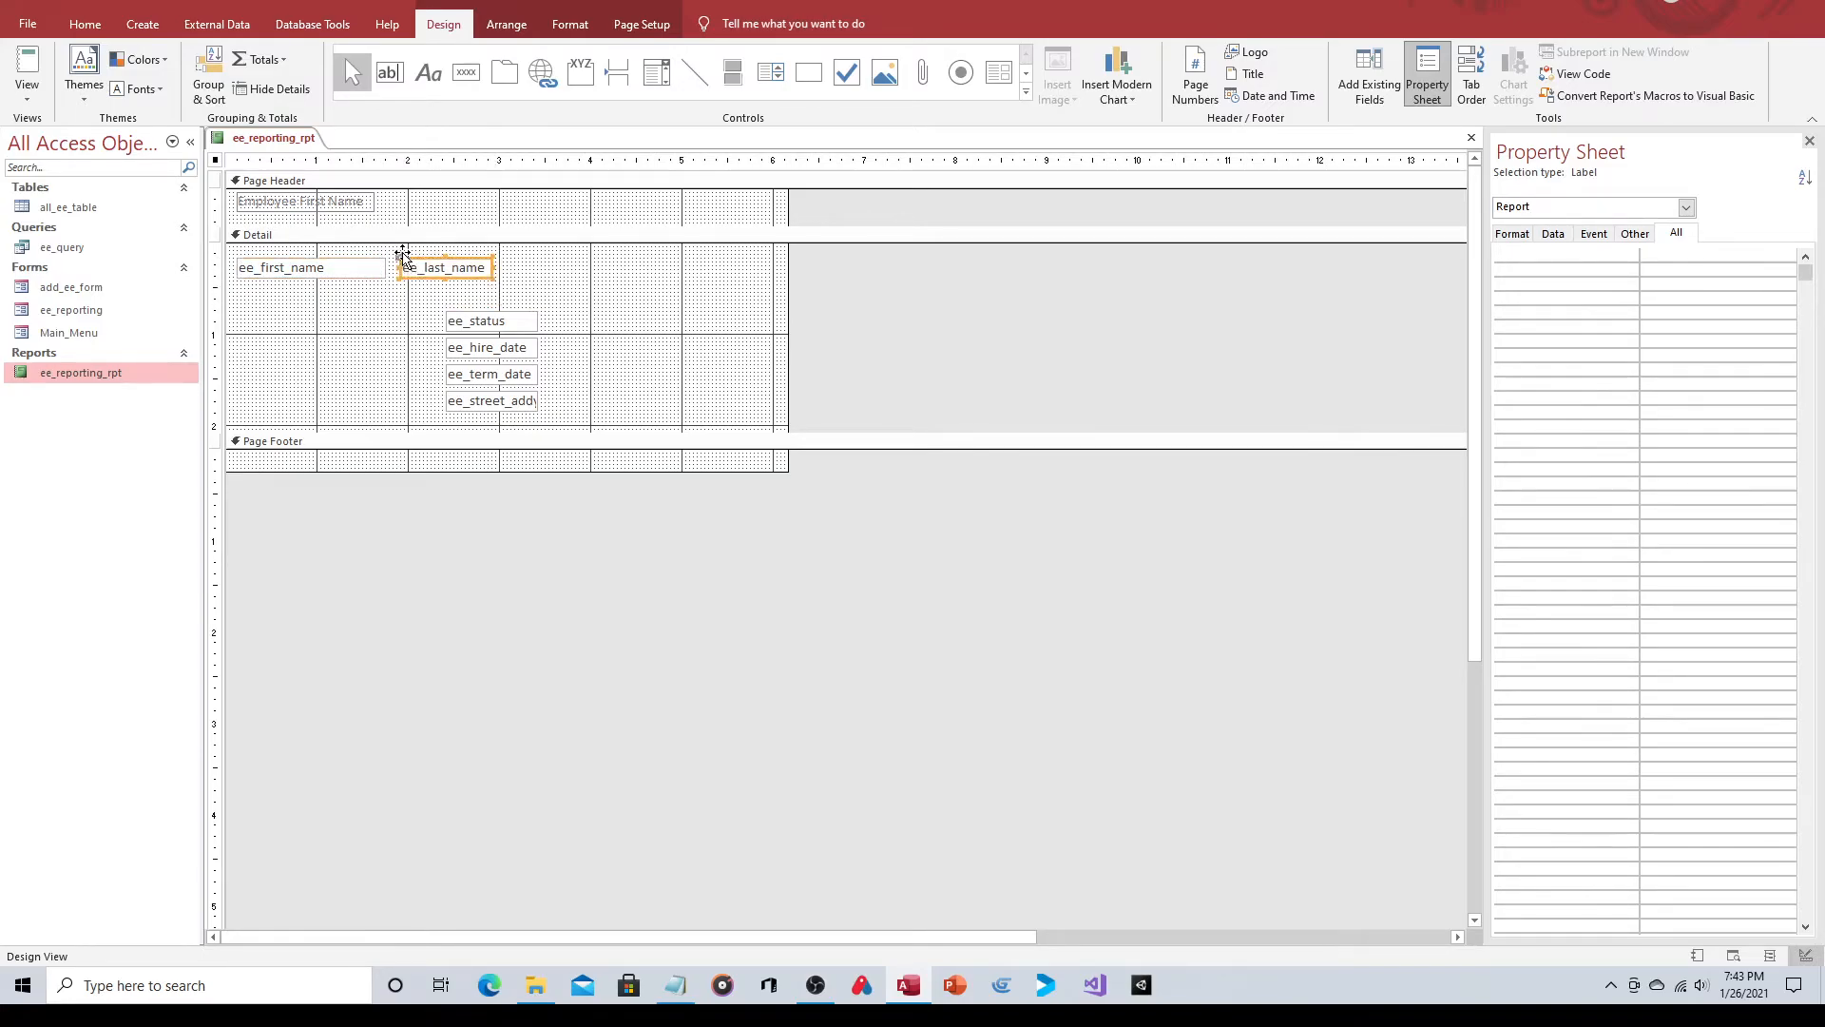
Duplicate the Employee First Name label in the Page Header and place the copy just to the right of the original.
click(314, 203)
right_click(314, 202)
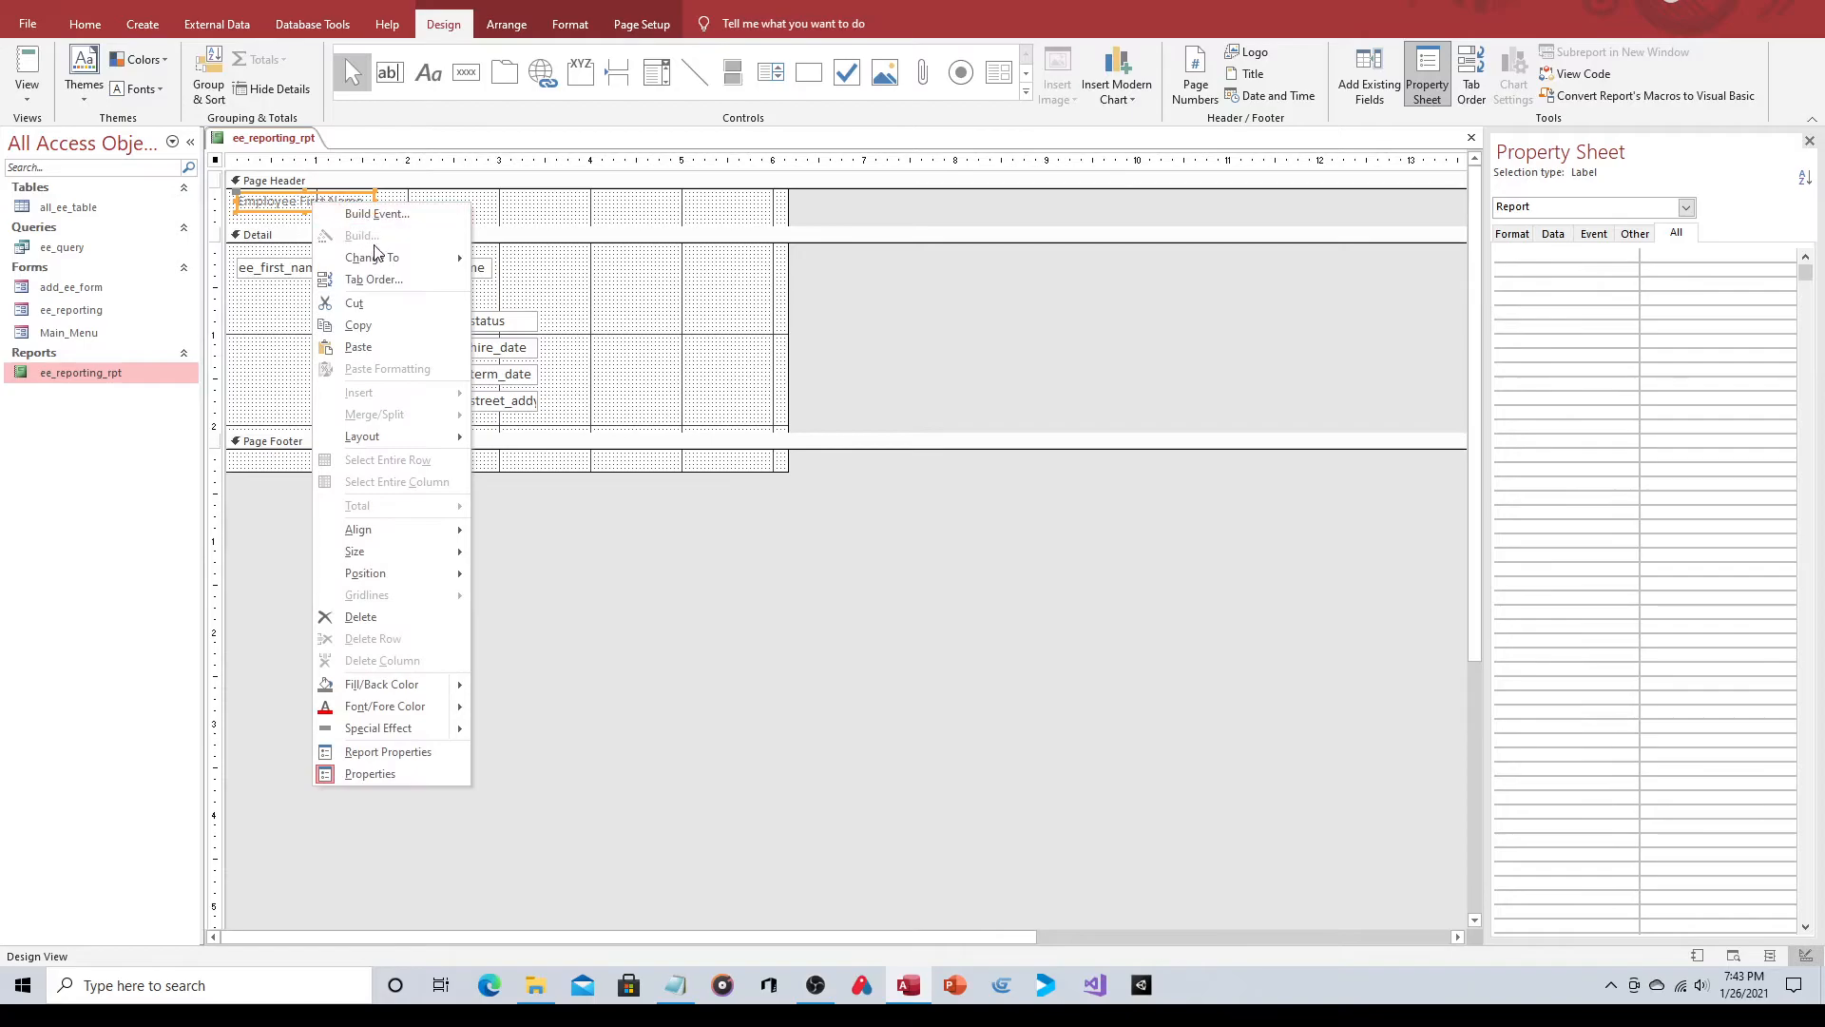
click(358, 325)
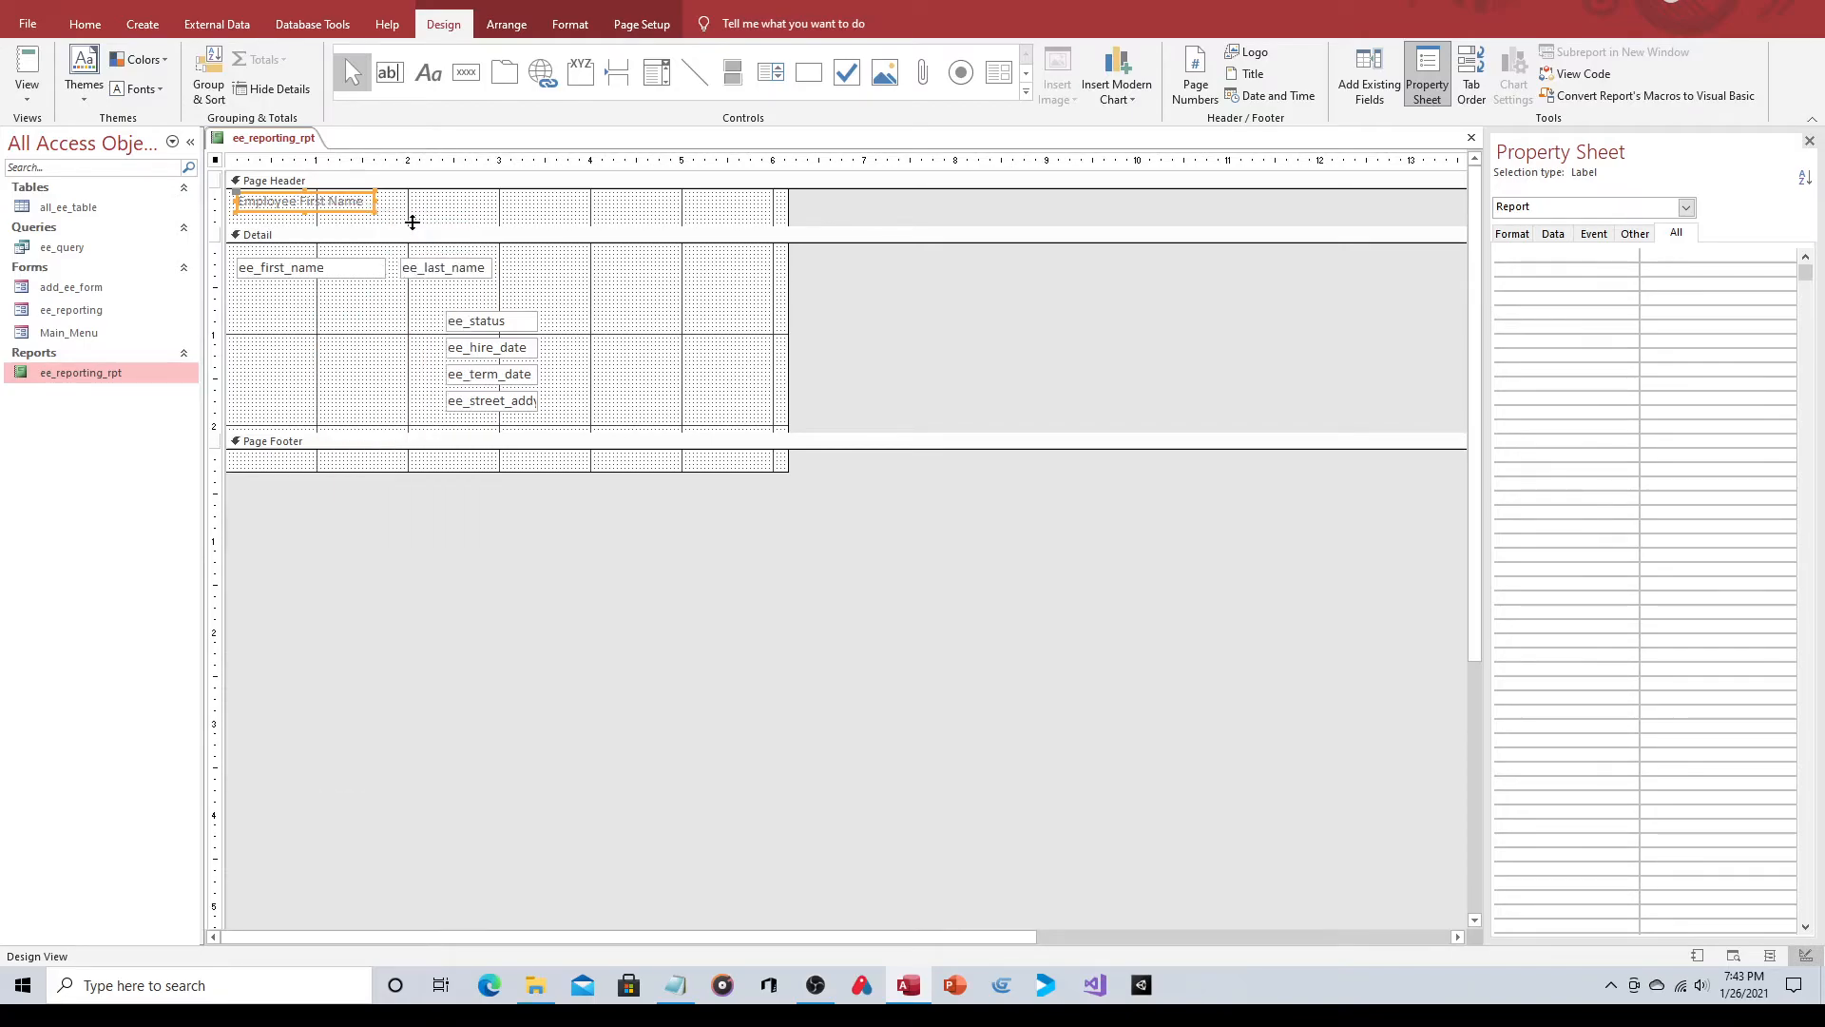
right_click(414, 206)
click(476, 286)
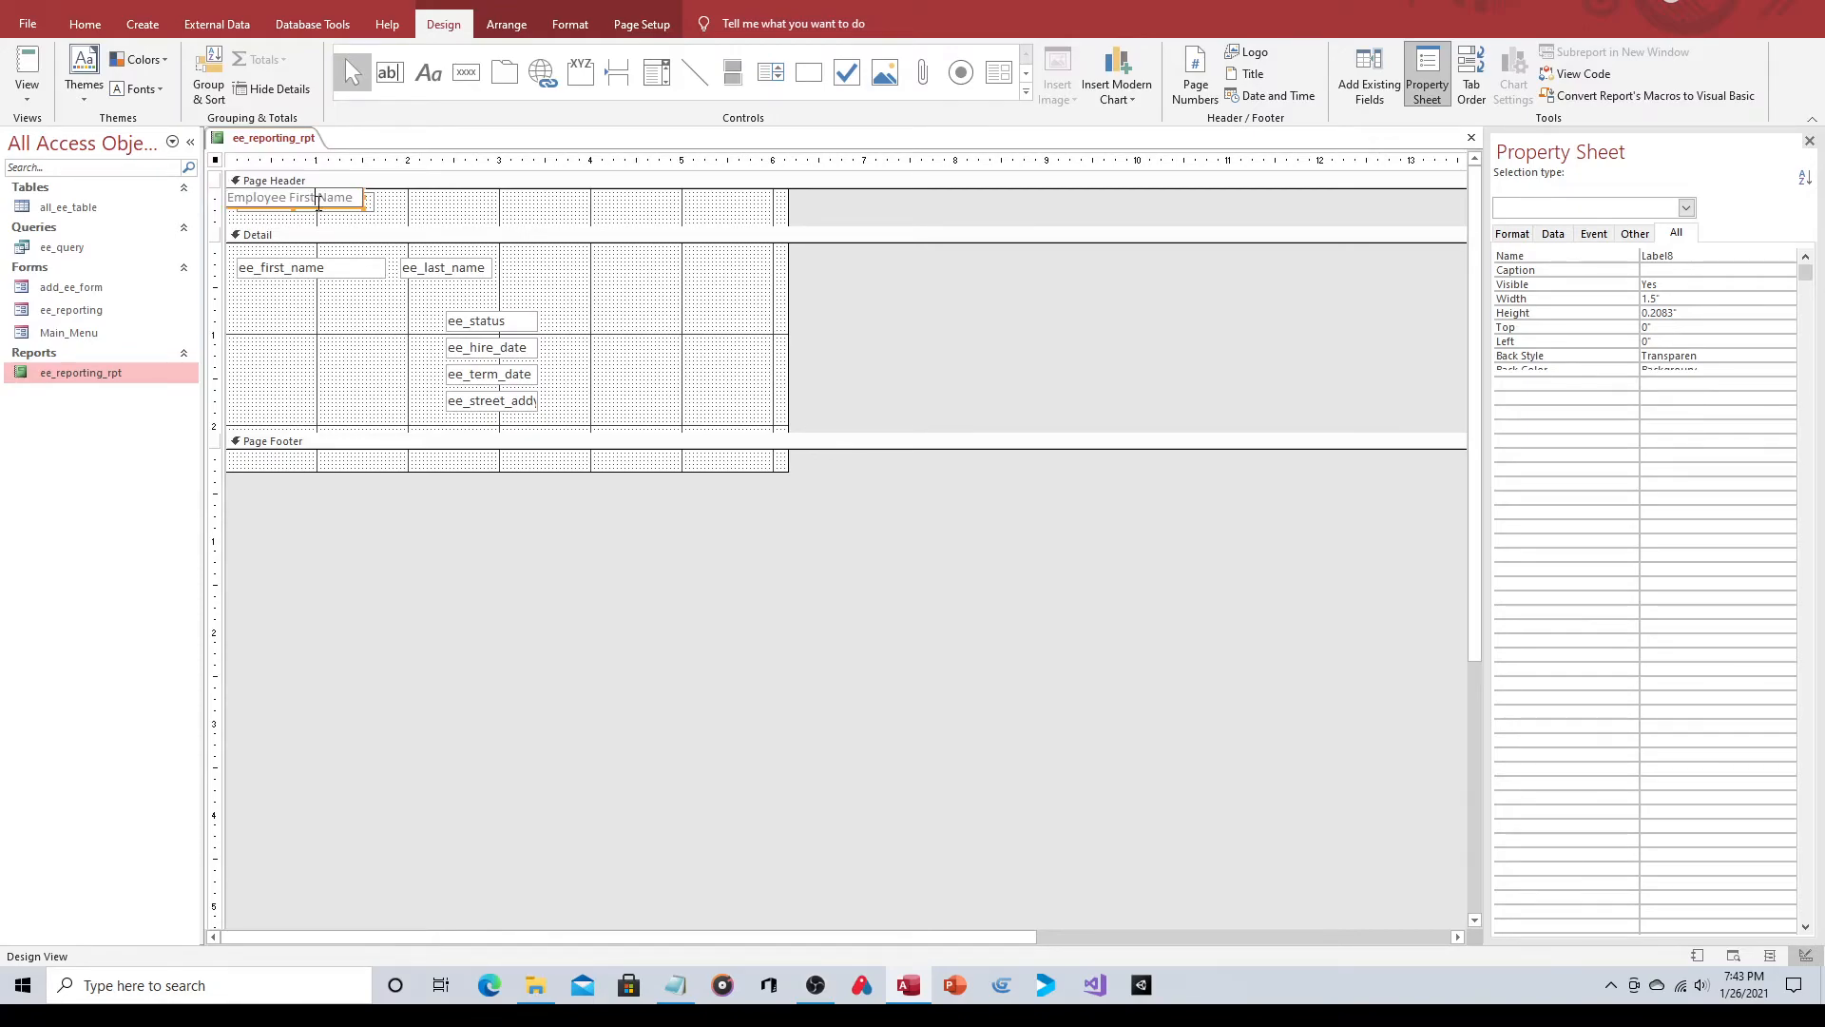
double_click(332, 198)
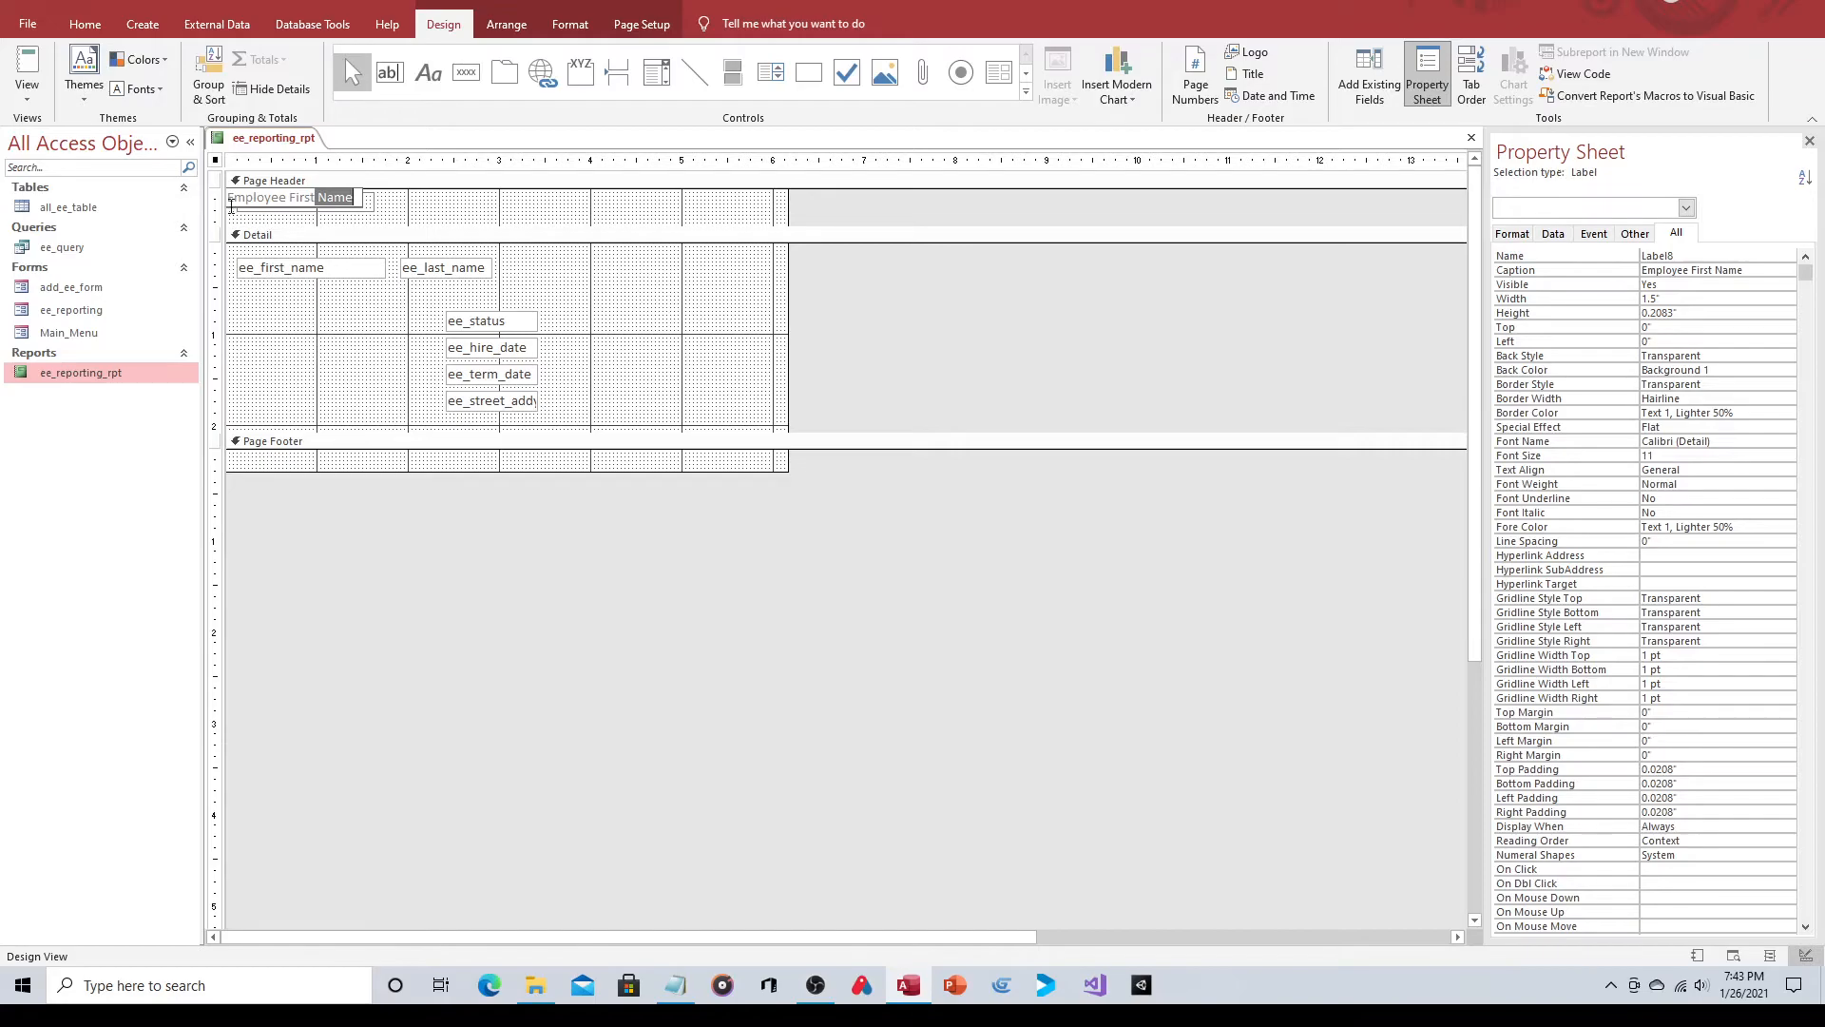
drag(231, 214, 403, 221)
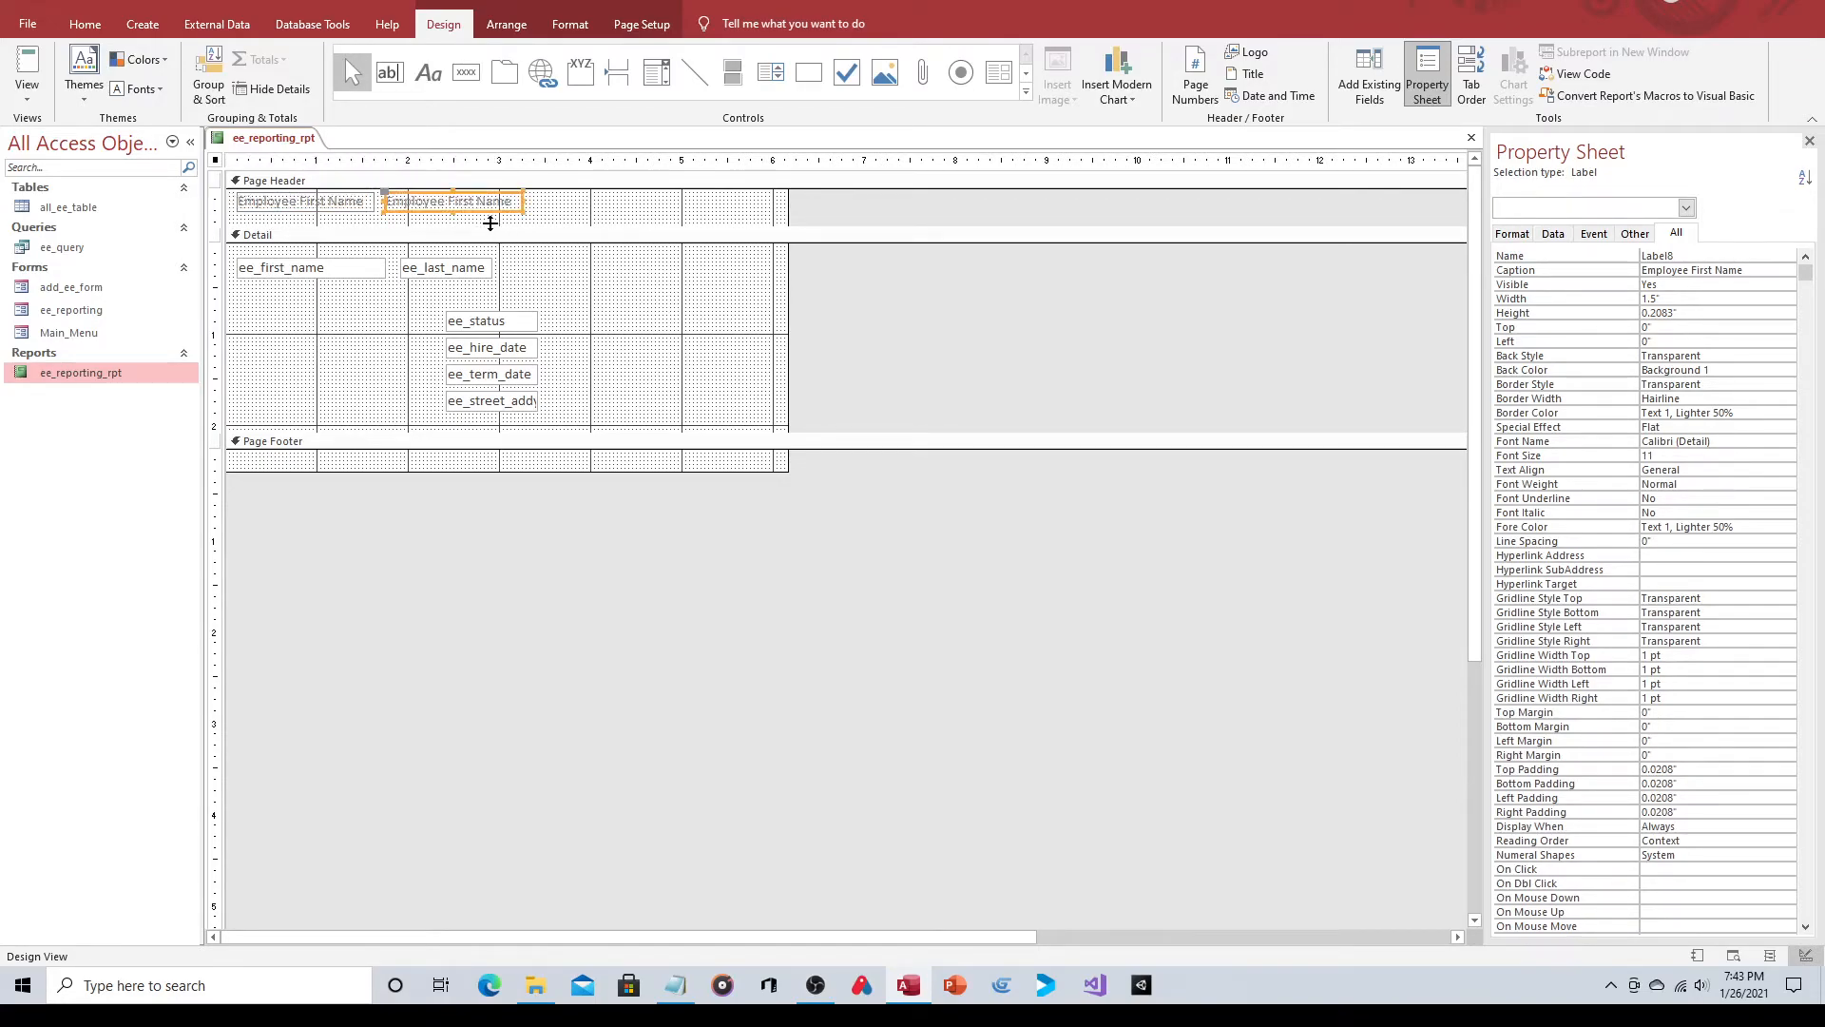
Change the copied label's caption to "Employee Last Name" and widen the ee_last_name text box to about the label's right edge.
click(510, 202)
drag(511, 201, 450, 201)
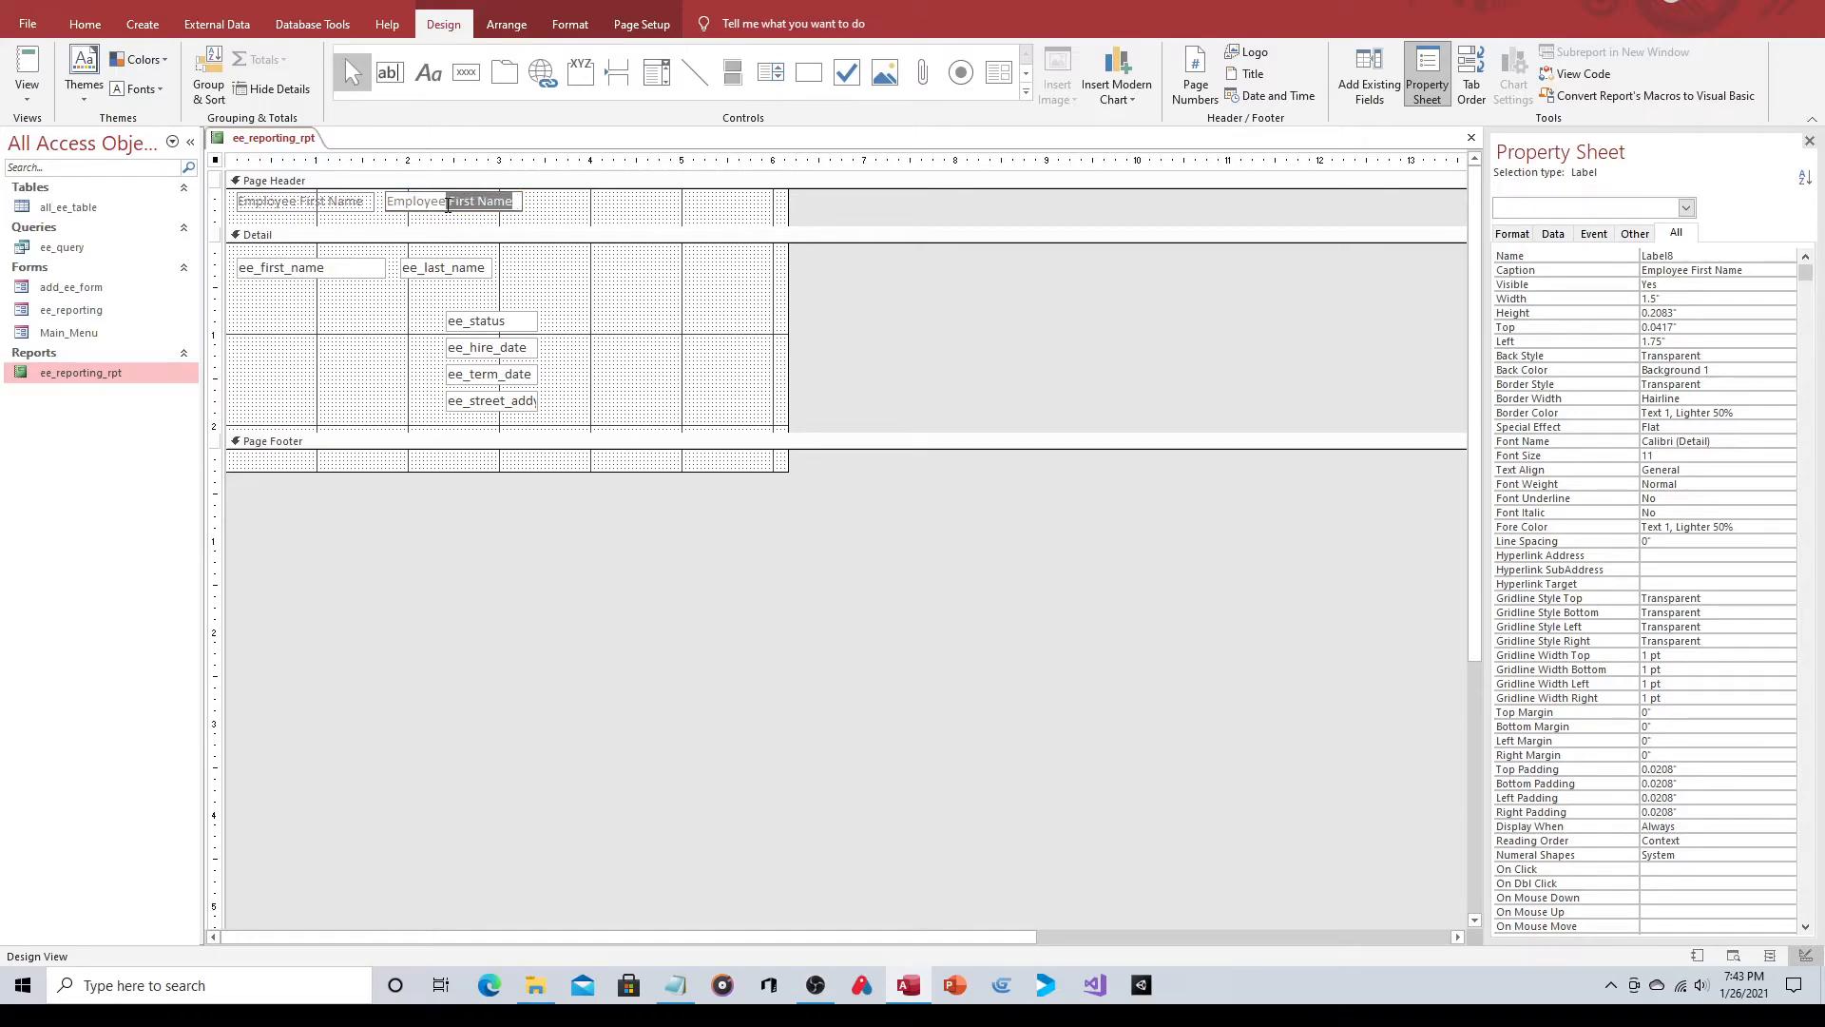
text(Last Name)
click(575, 285)
click(423, 266)
drag(493, 268, 530, 268)
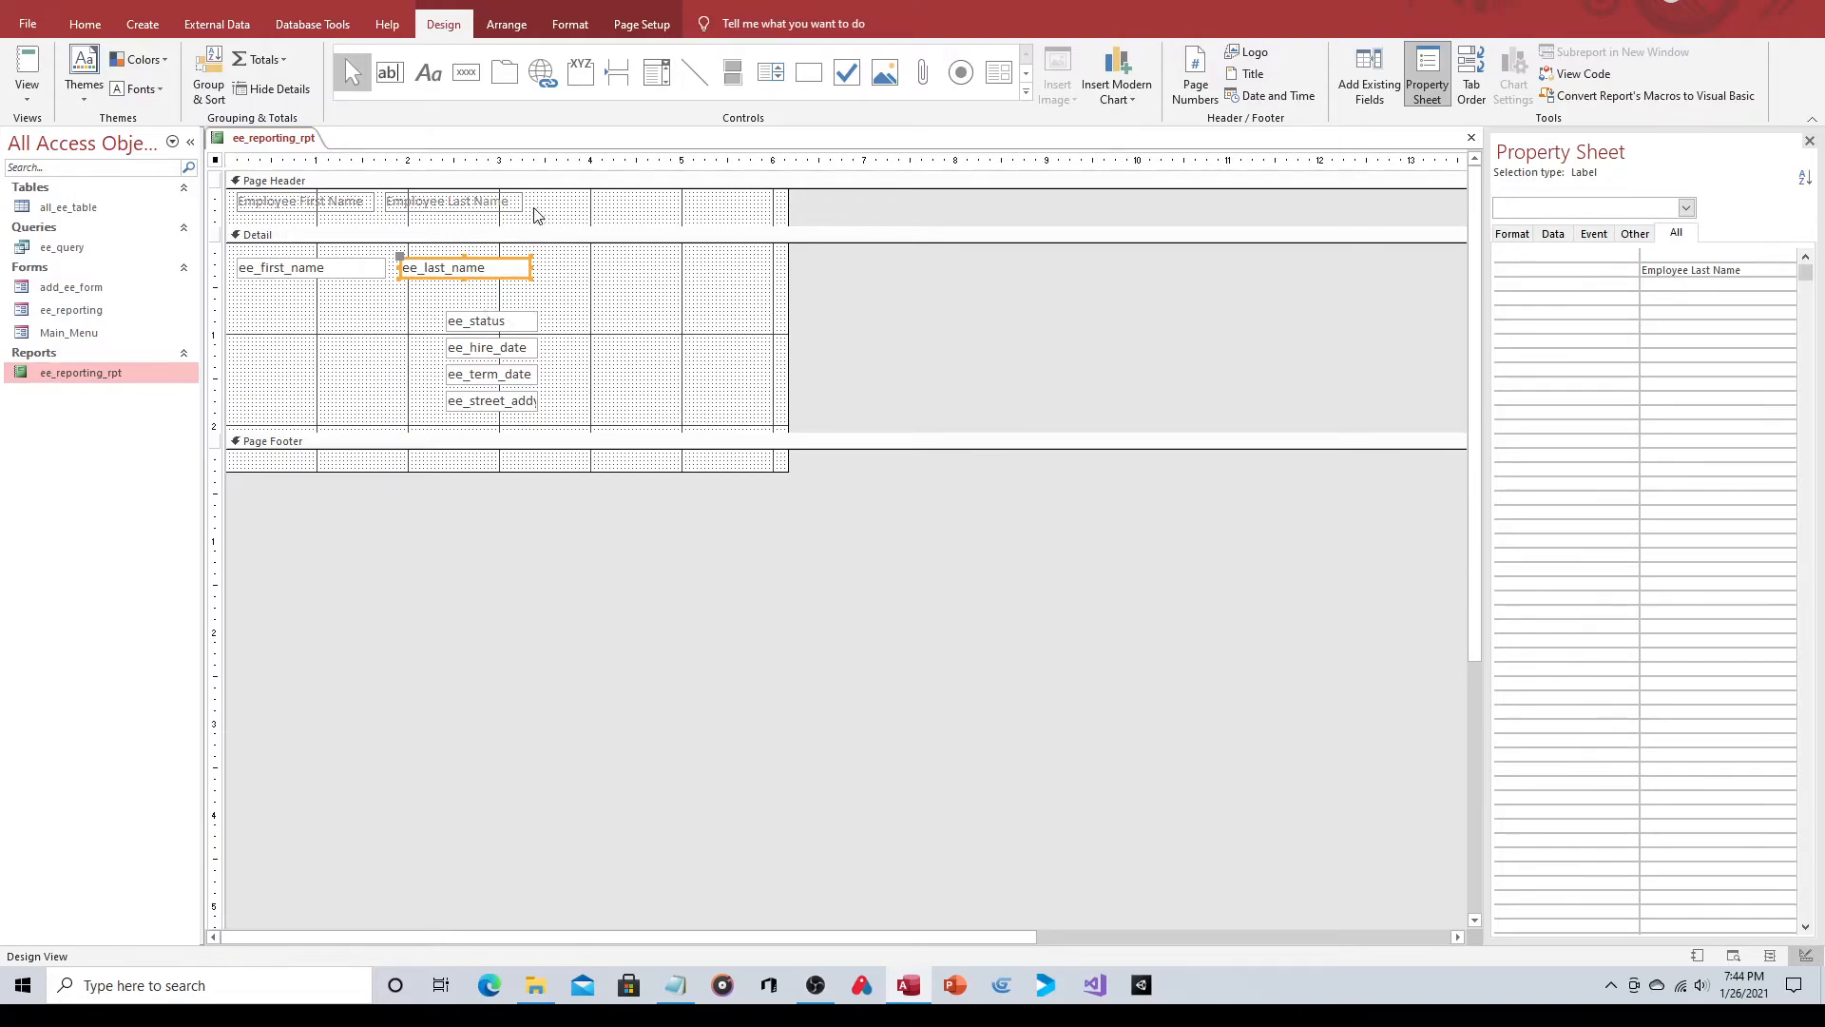
Paste another copy of the header label, place it right of Employee Last Name, and change its caption to "Employee Status".
right_click(568, 205)
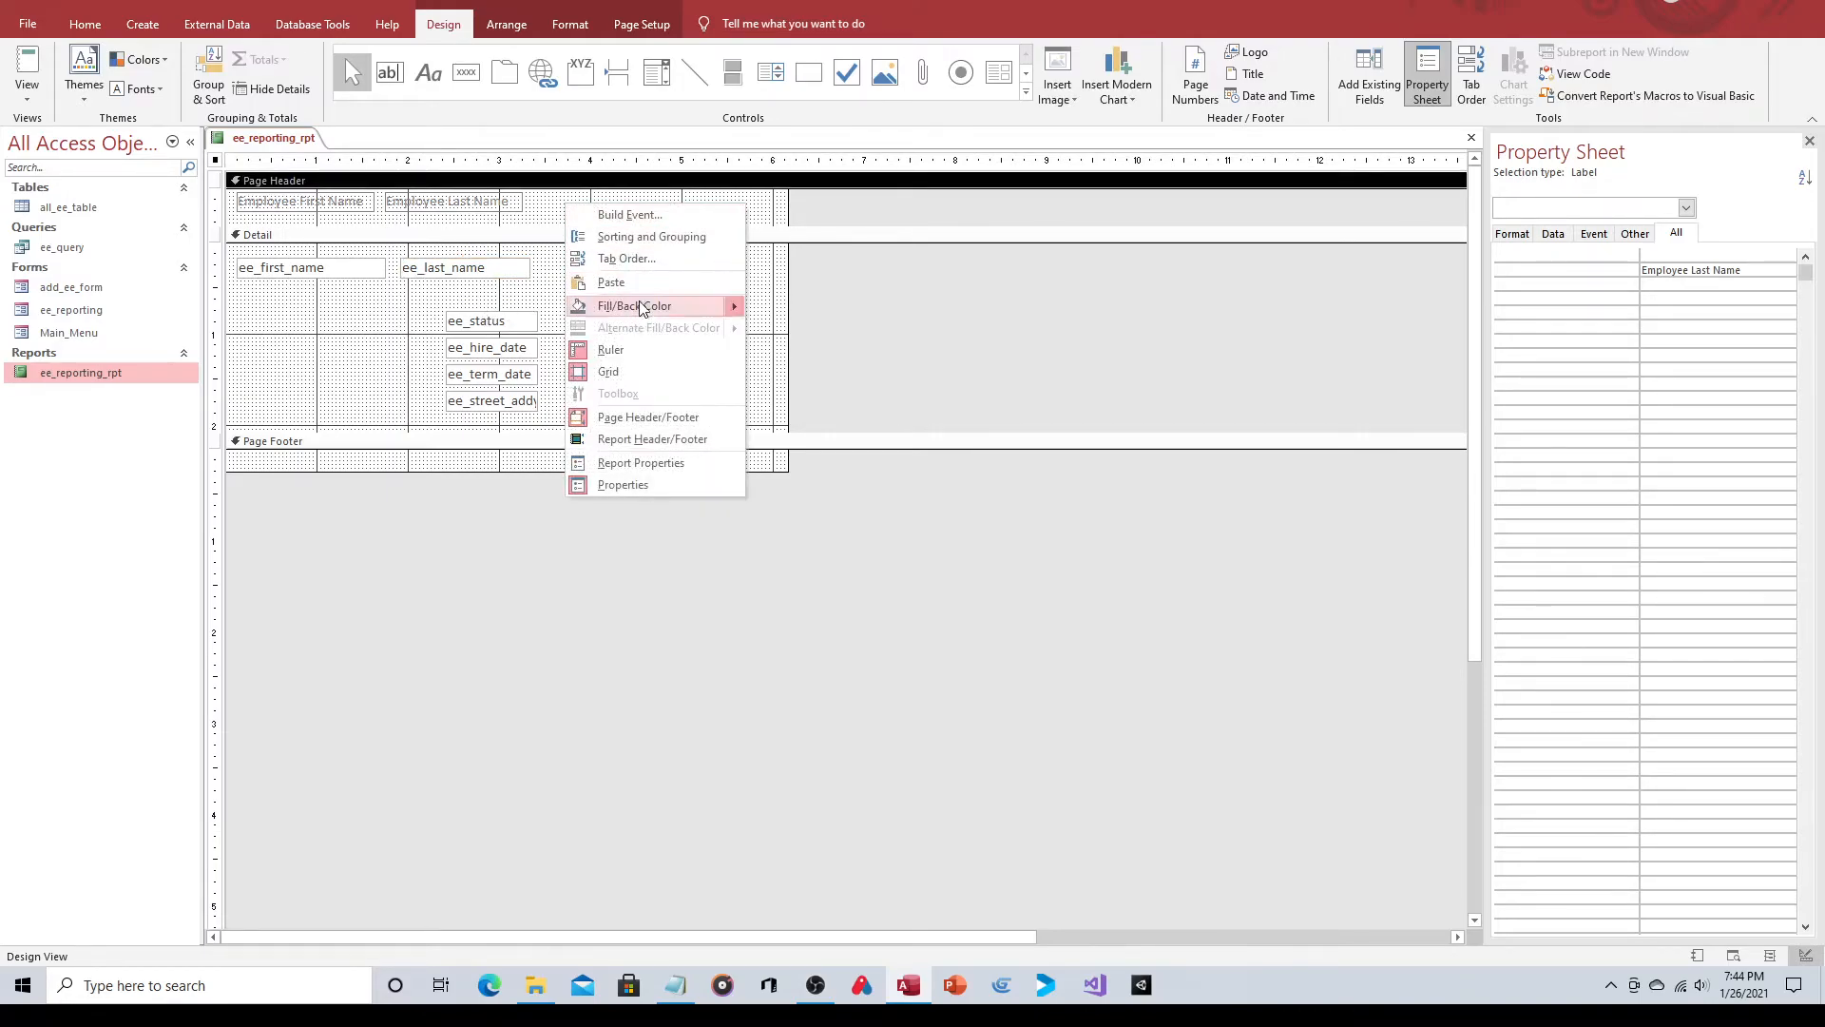
click(346, 203)
drag(345, 207, 650, 209)
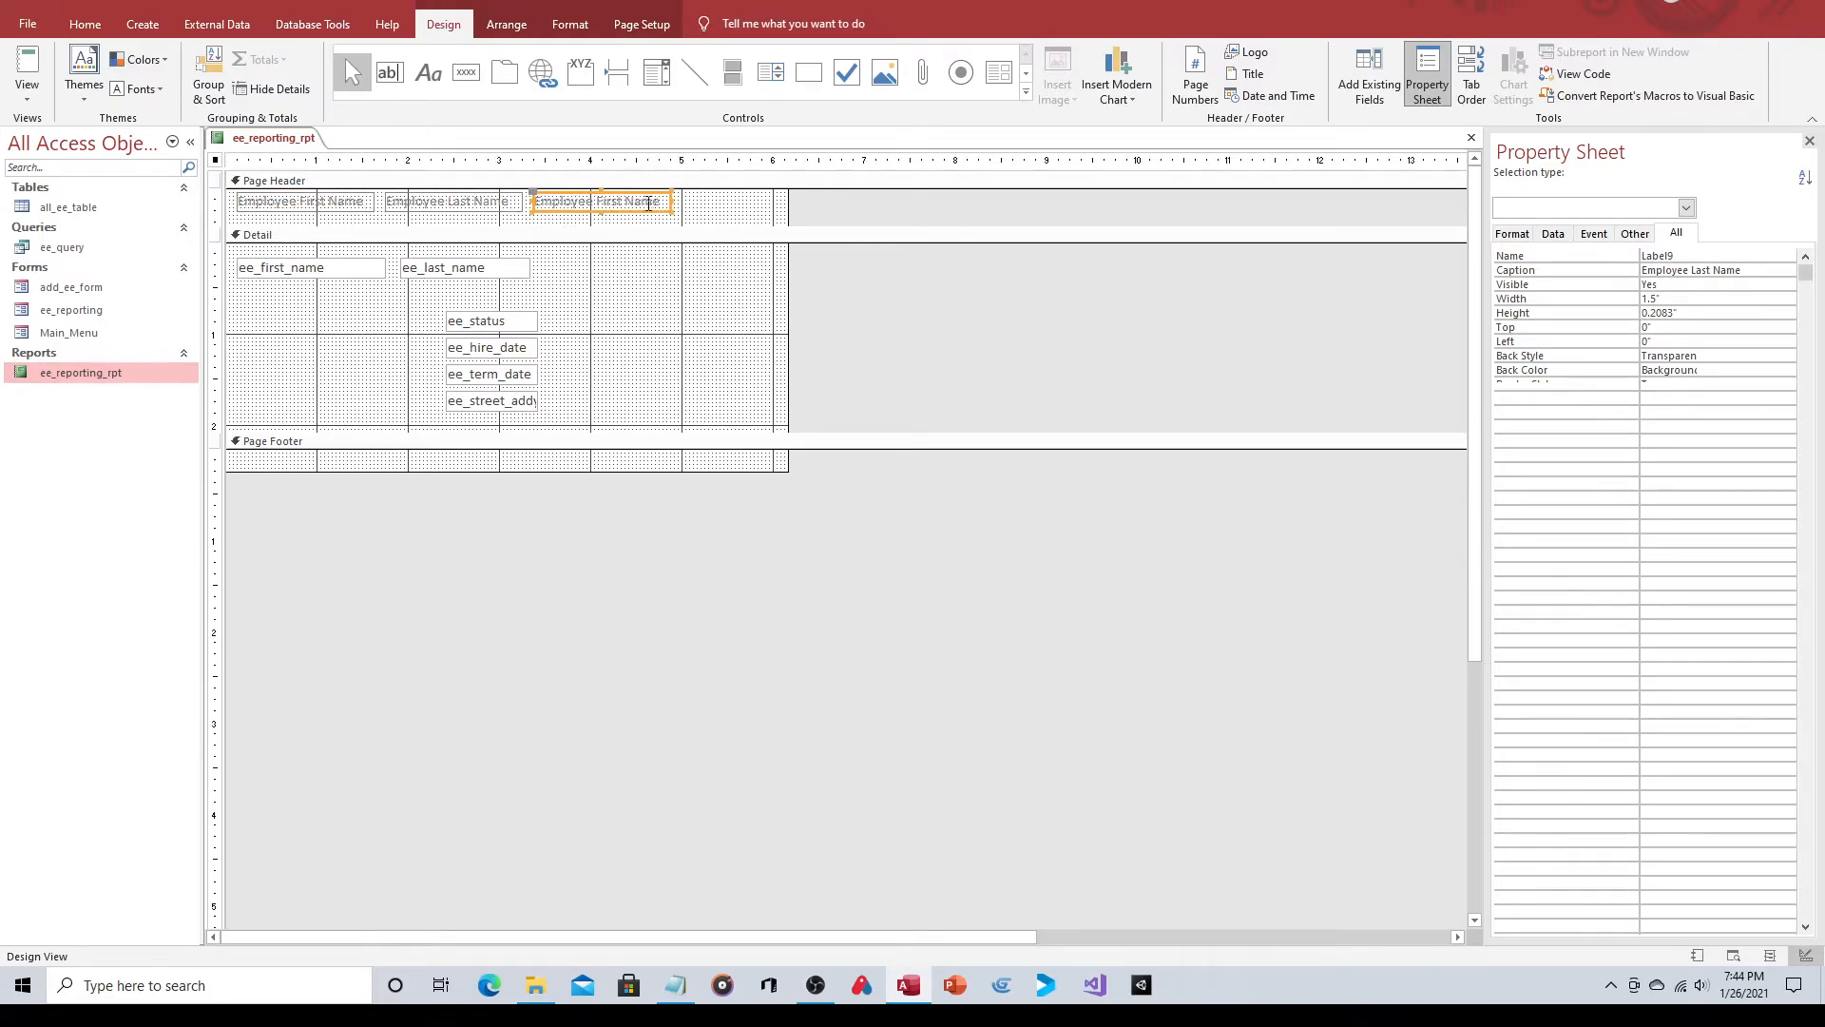
click(656, 202)
drag(659, 202, 605, 201)
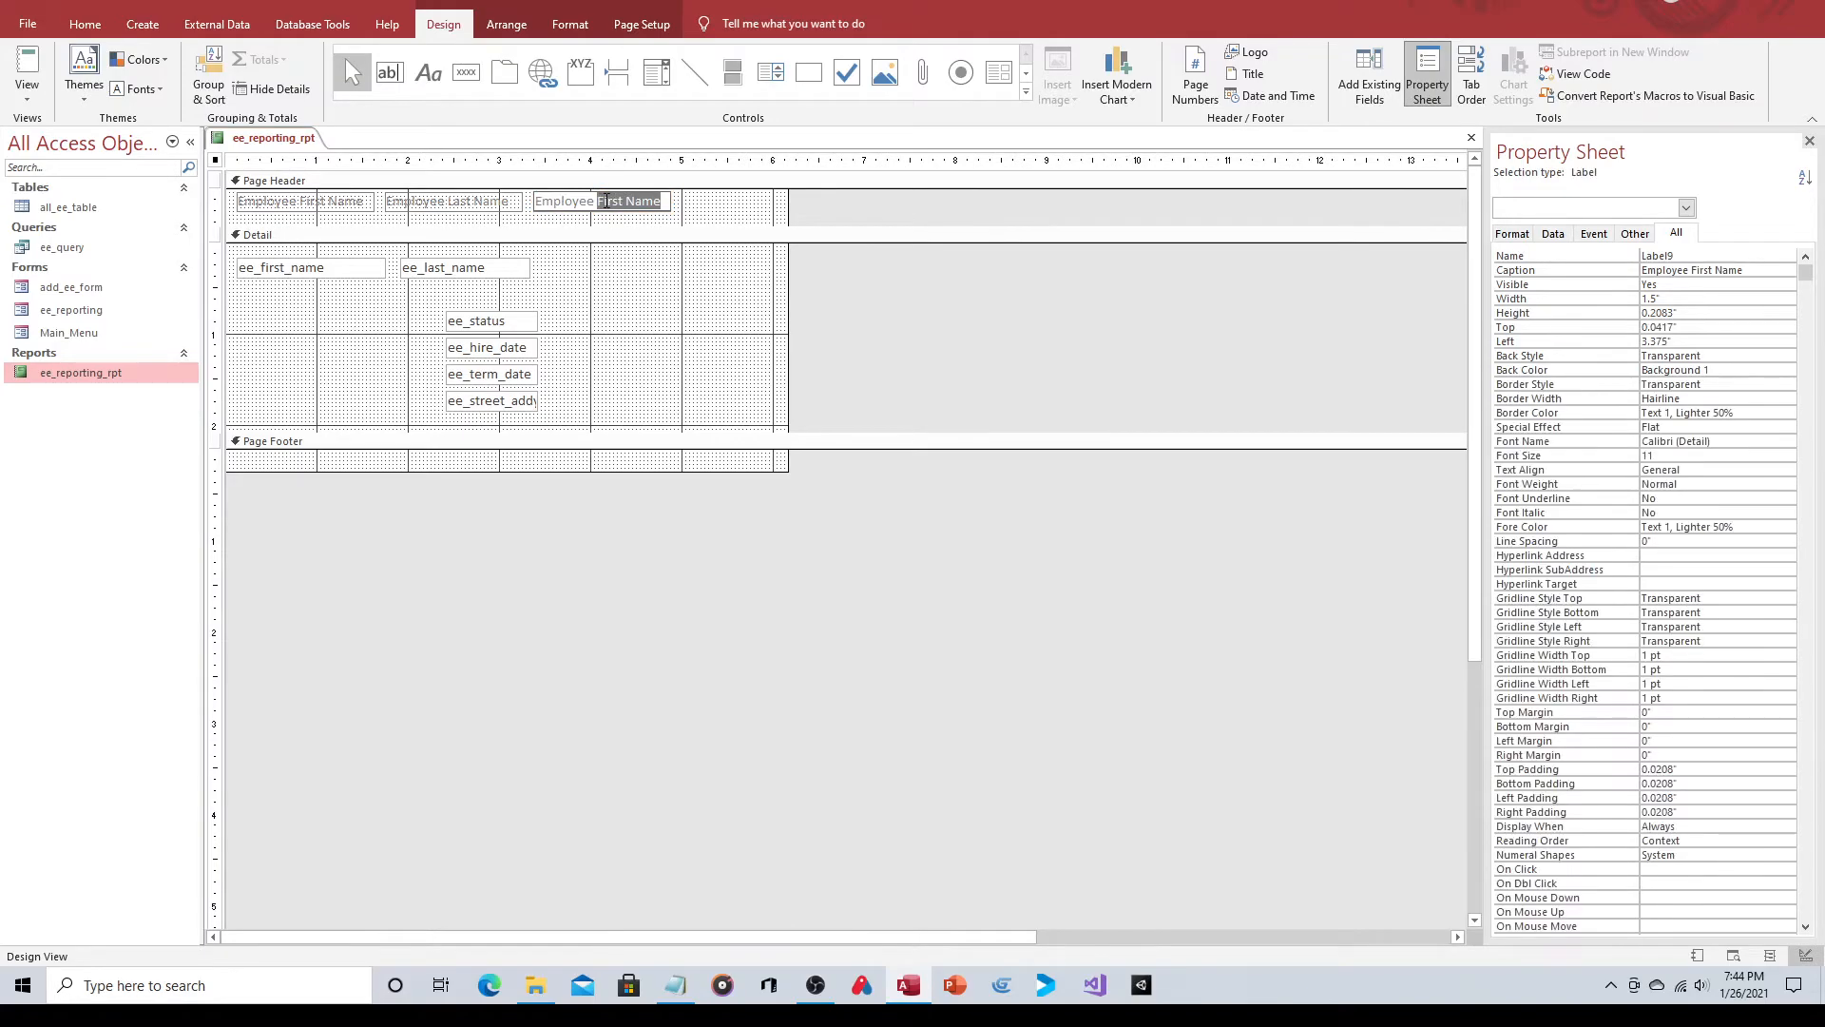
text(Statuds)
click(827, 312)
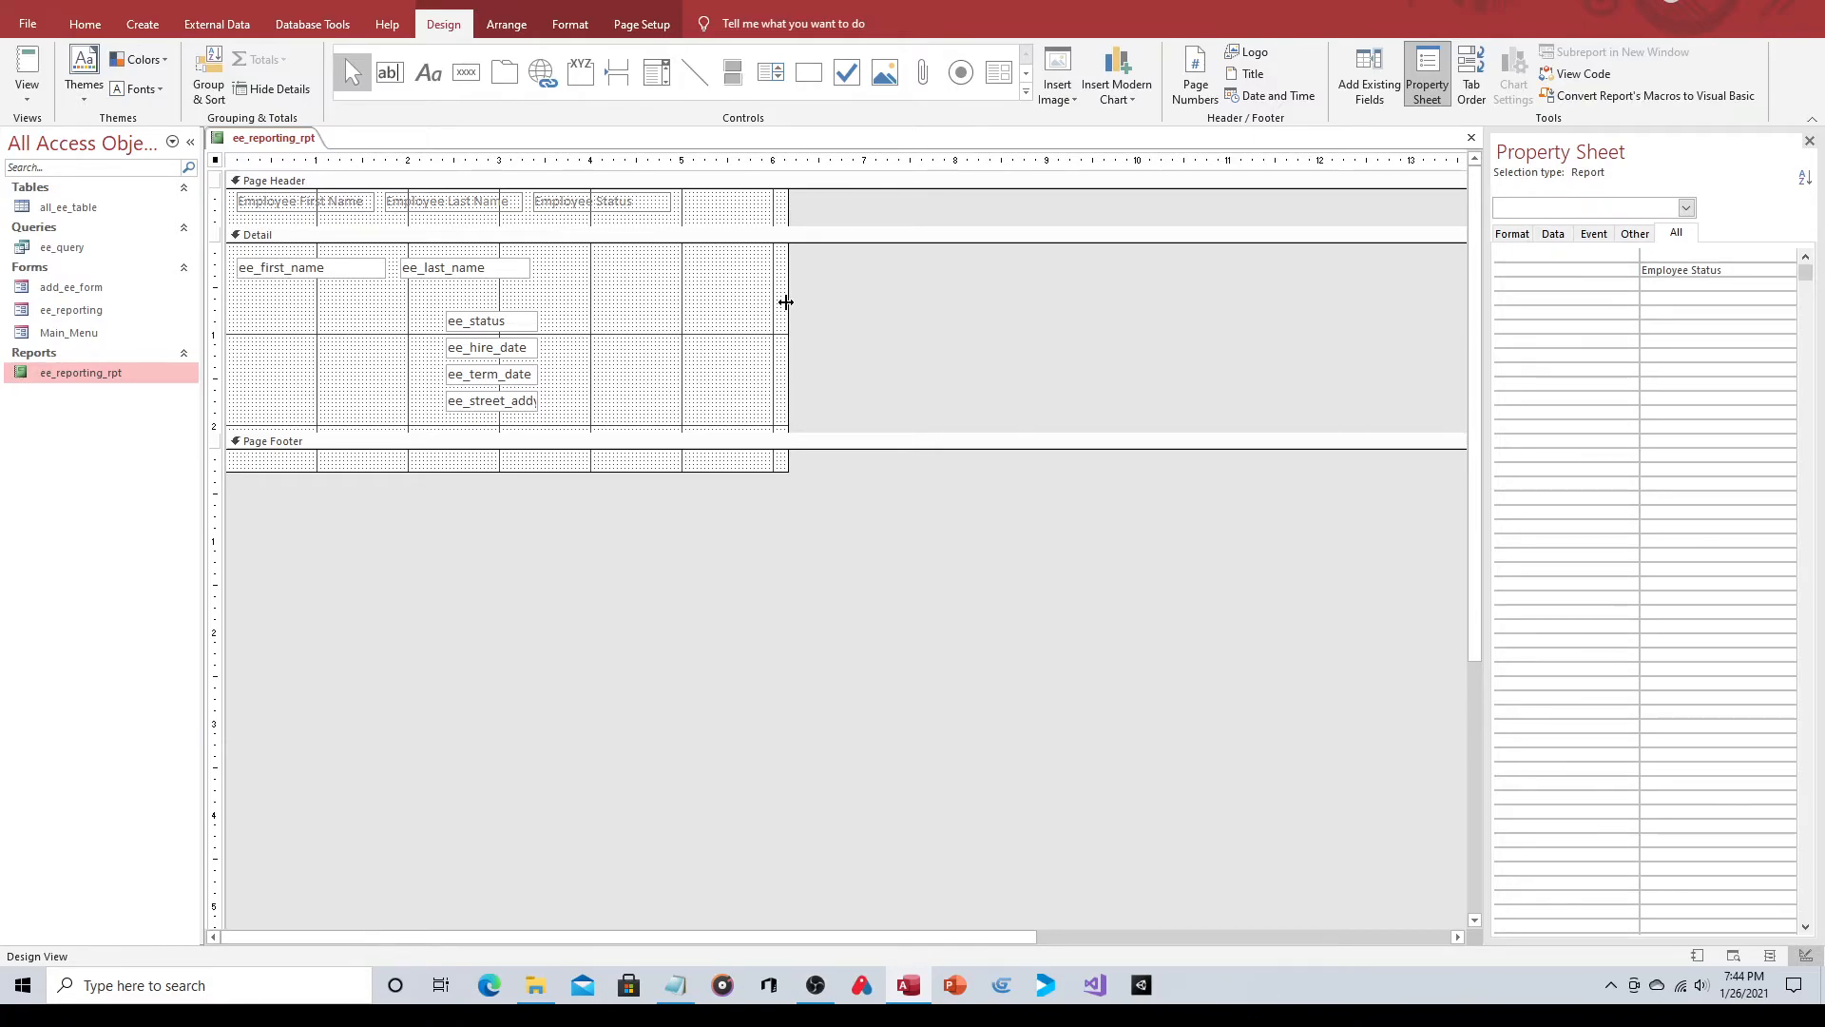
Widen the report's design area to about 8.9 inches by extending its right edge.
drag(785, 301, 1040, 300)
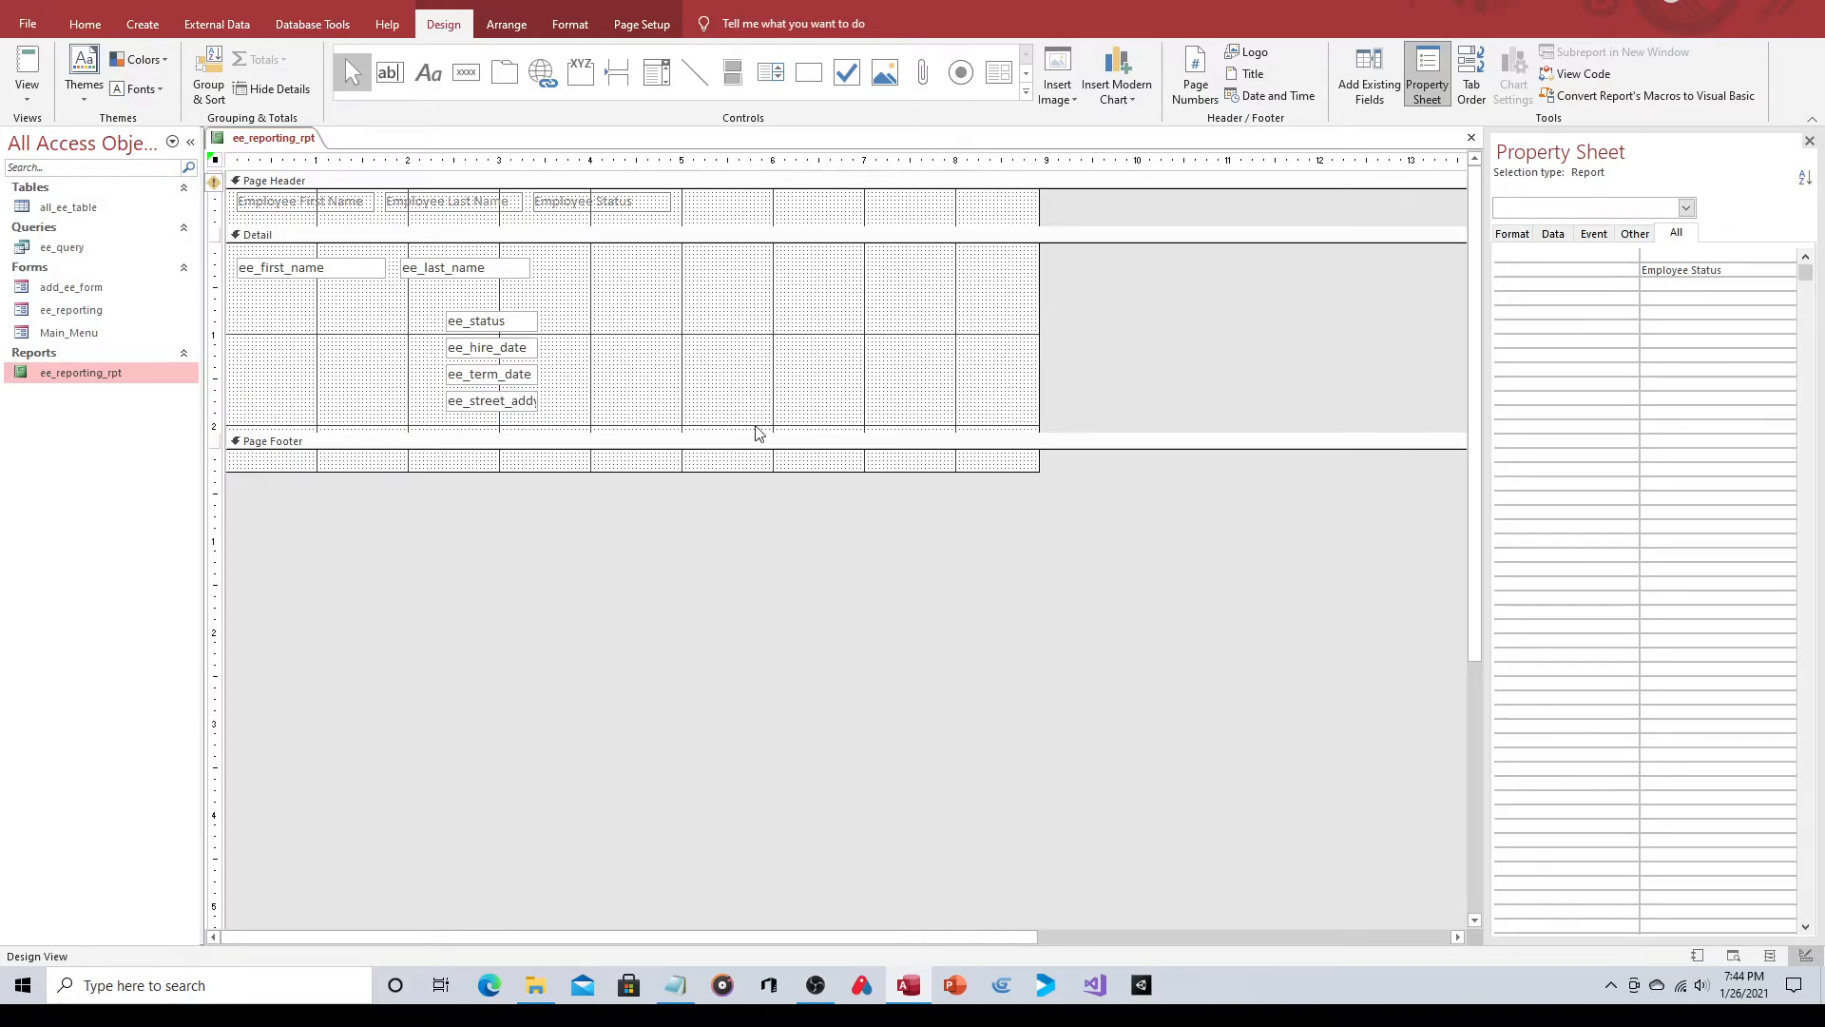
Shift the Employee Status and Employee Last Name header labels right, lining Employee Last Name up above the ee_last_name text box.
click(494, 319)
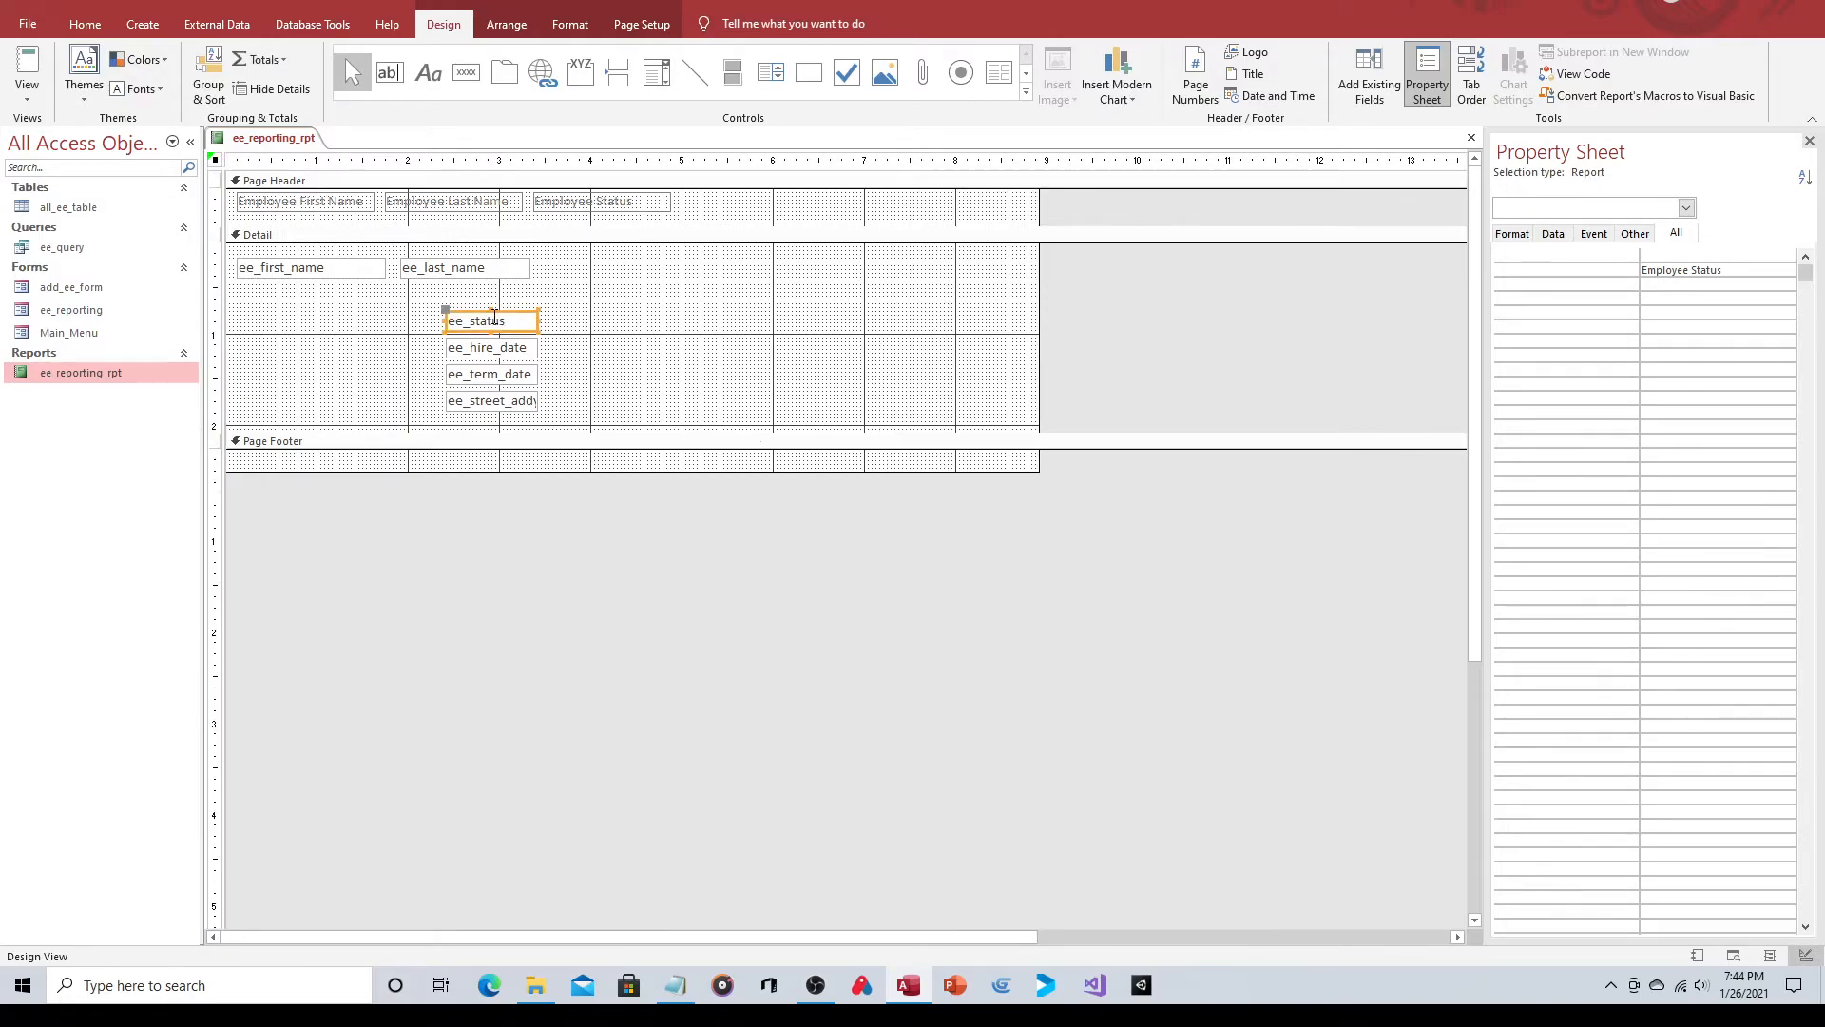
click(559, 204)
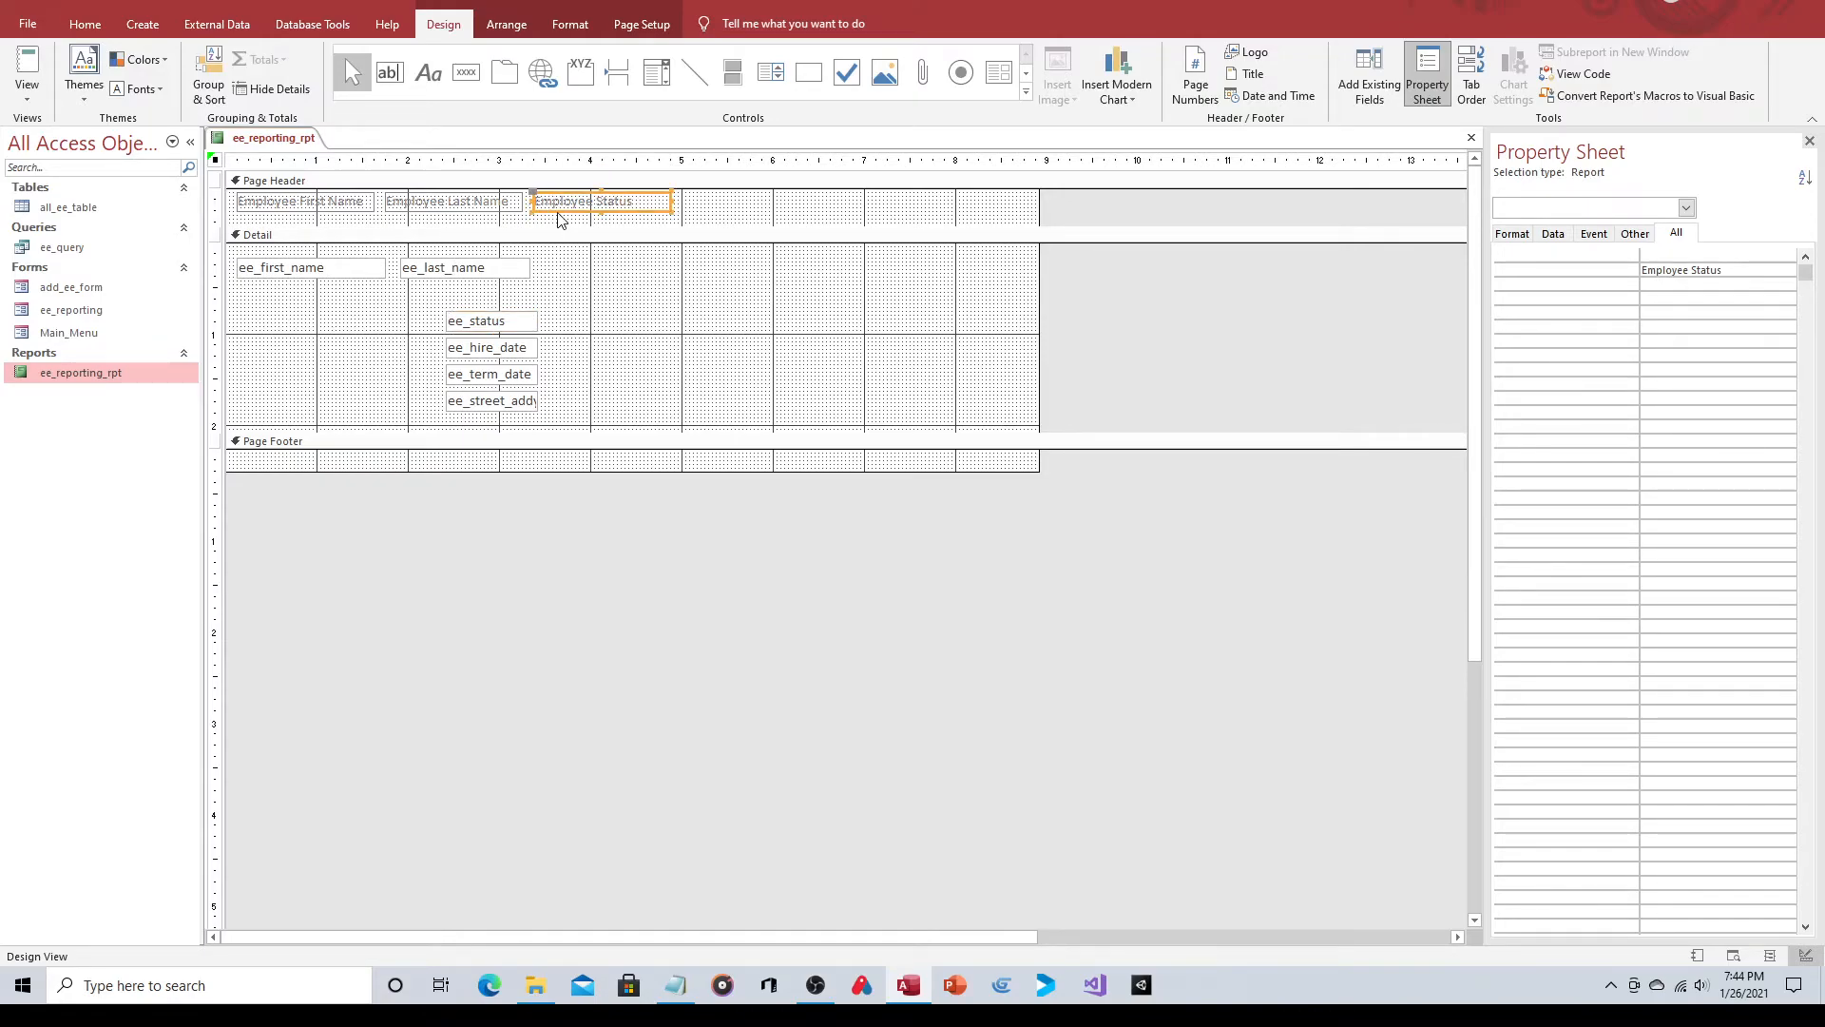
drag(559, 212, 505, 213)
click(485, 206)
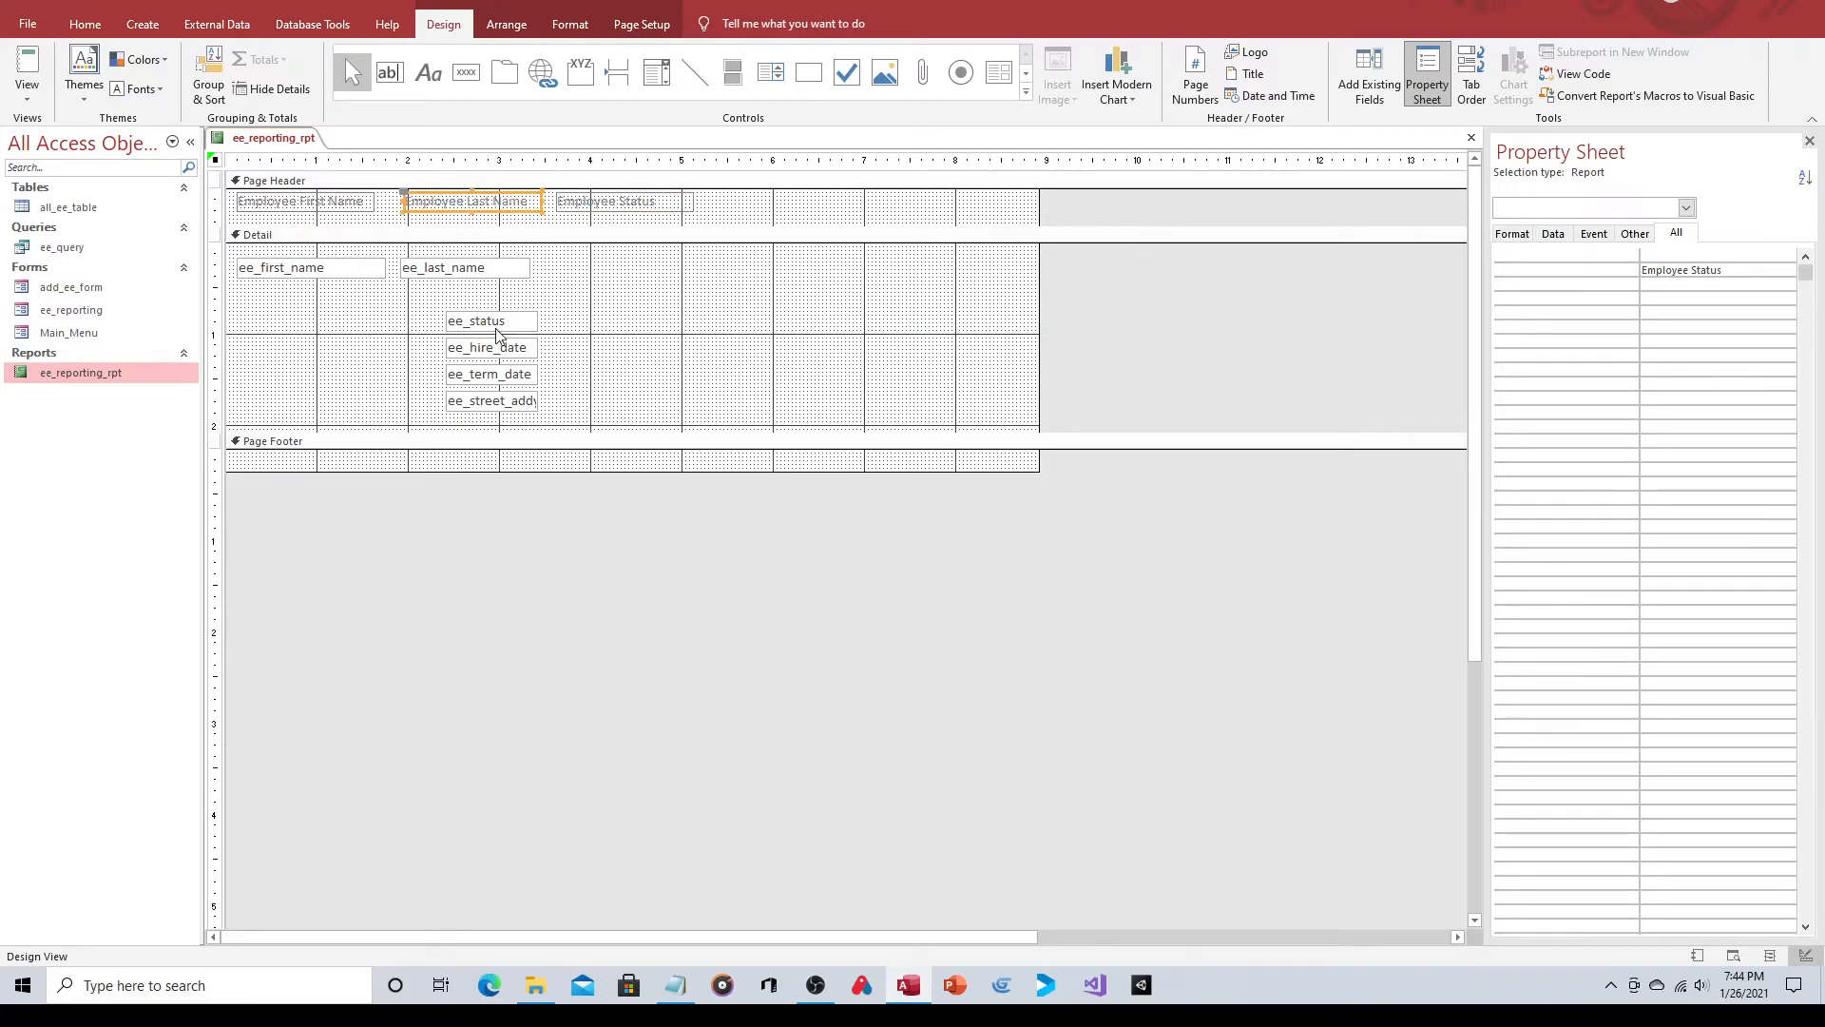
Line up ee_status, ee_hire_date, ee_term_date and ee_street_addy in one row to the right of ee_last_name in the Detail section.
drag(501, 325, 629, 281)
click(494, 348)
drag(469, 340, 712, 267)
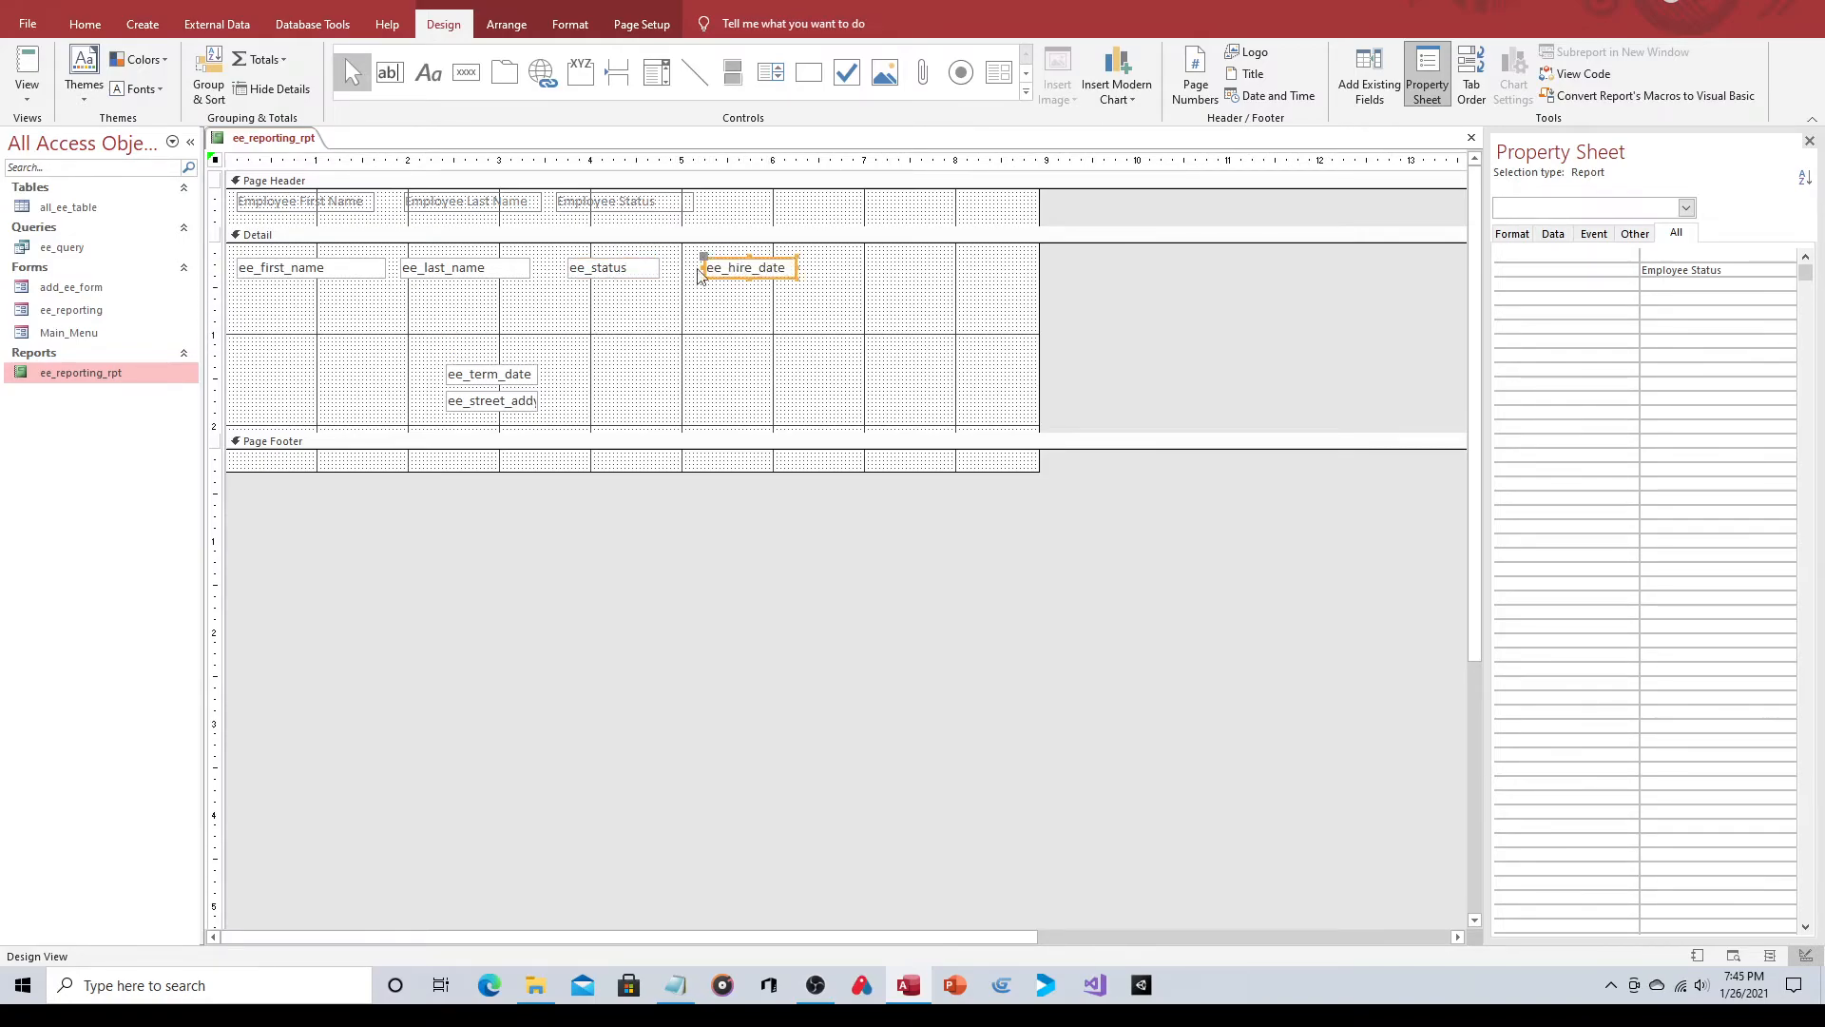
click(489, 367)
drag(479, 367, 858, 258)
click(490, 398)
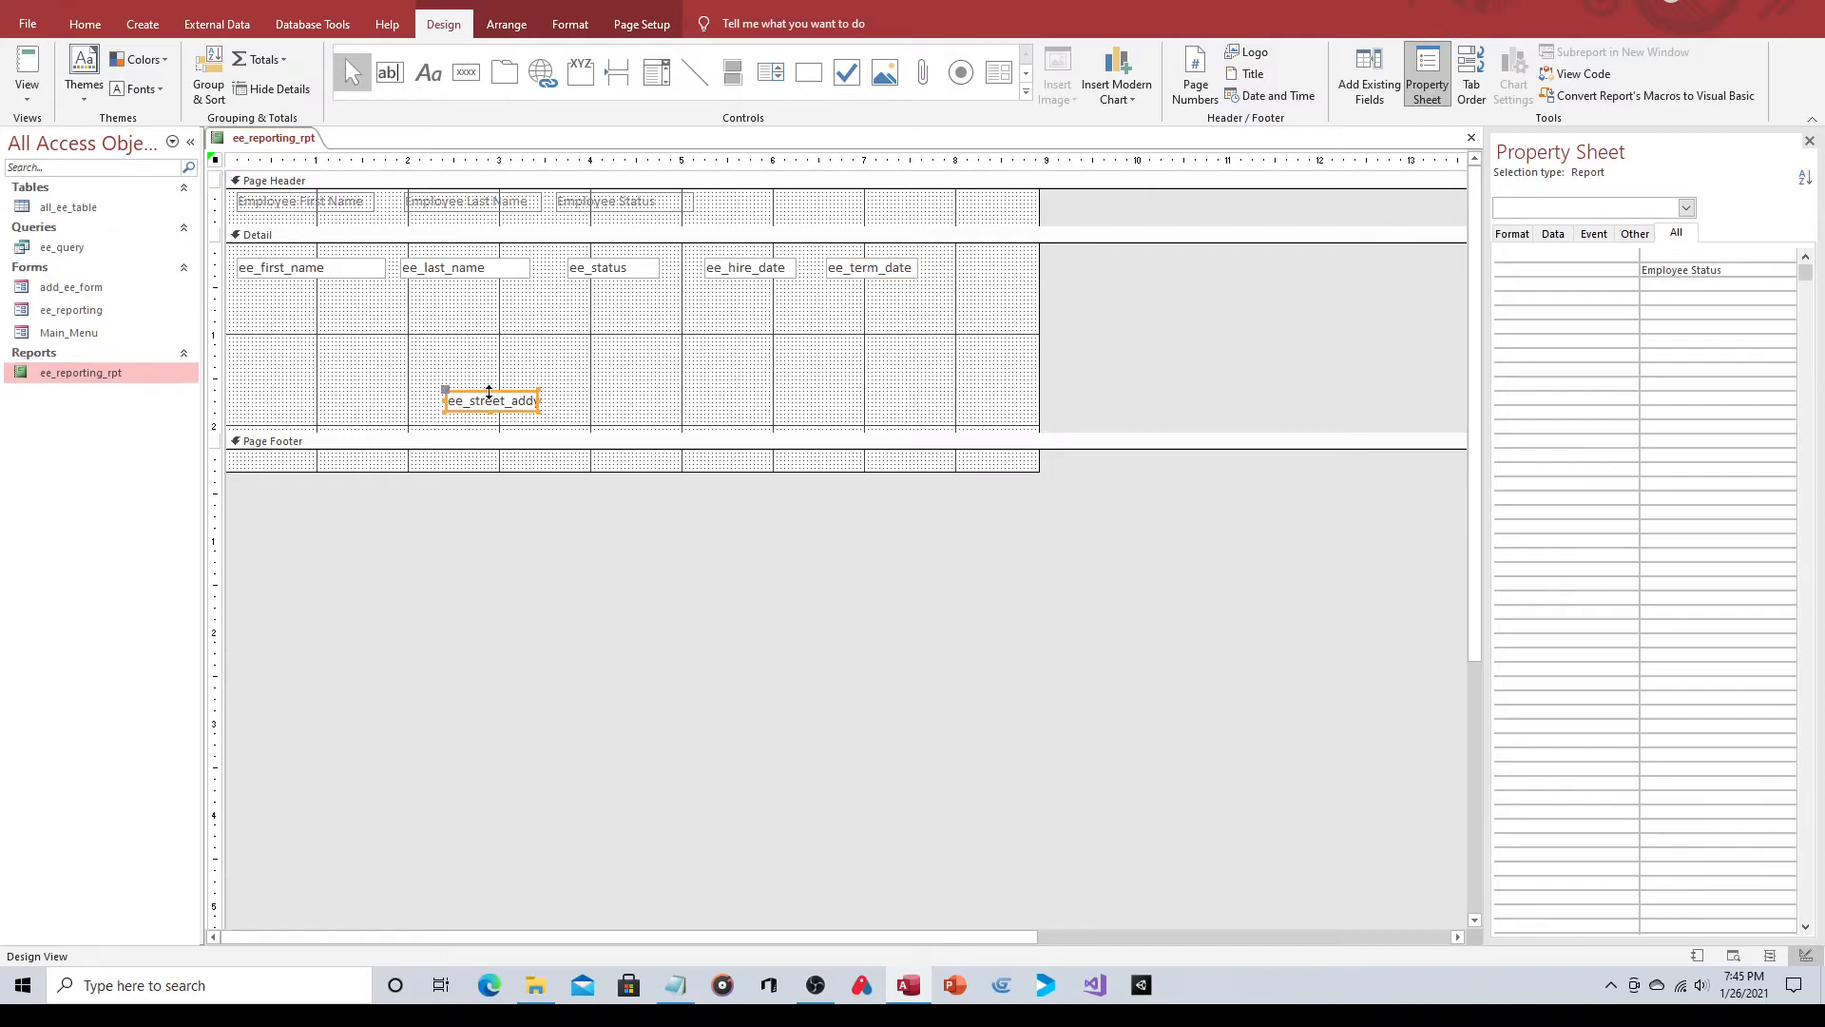
drag(486, 394, 963, 259)
Widen the report's design area to about 10.9 inches and stretch the ee_street_addy text box to about 2.5 inches wide.
drag(1039, 316, 1144, 316)
drag(1034, 268, 1222, 309)
drag(1139, 266, 1170, 267)
Reduce the Detail section's height to about 0.5 inch, just below the row of text boxes, and close the report with its changes saved.
drag(519, 430, 547, 290)
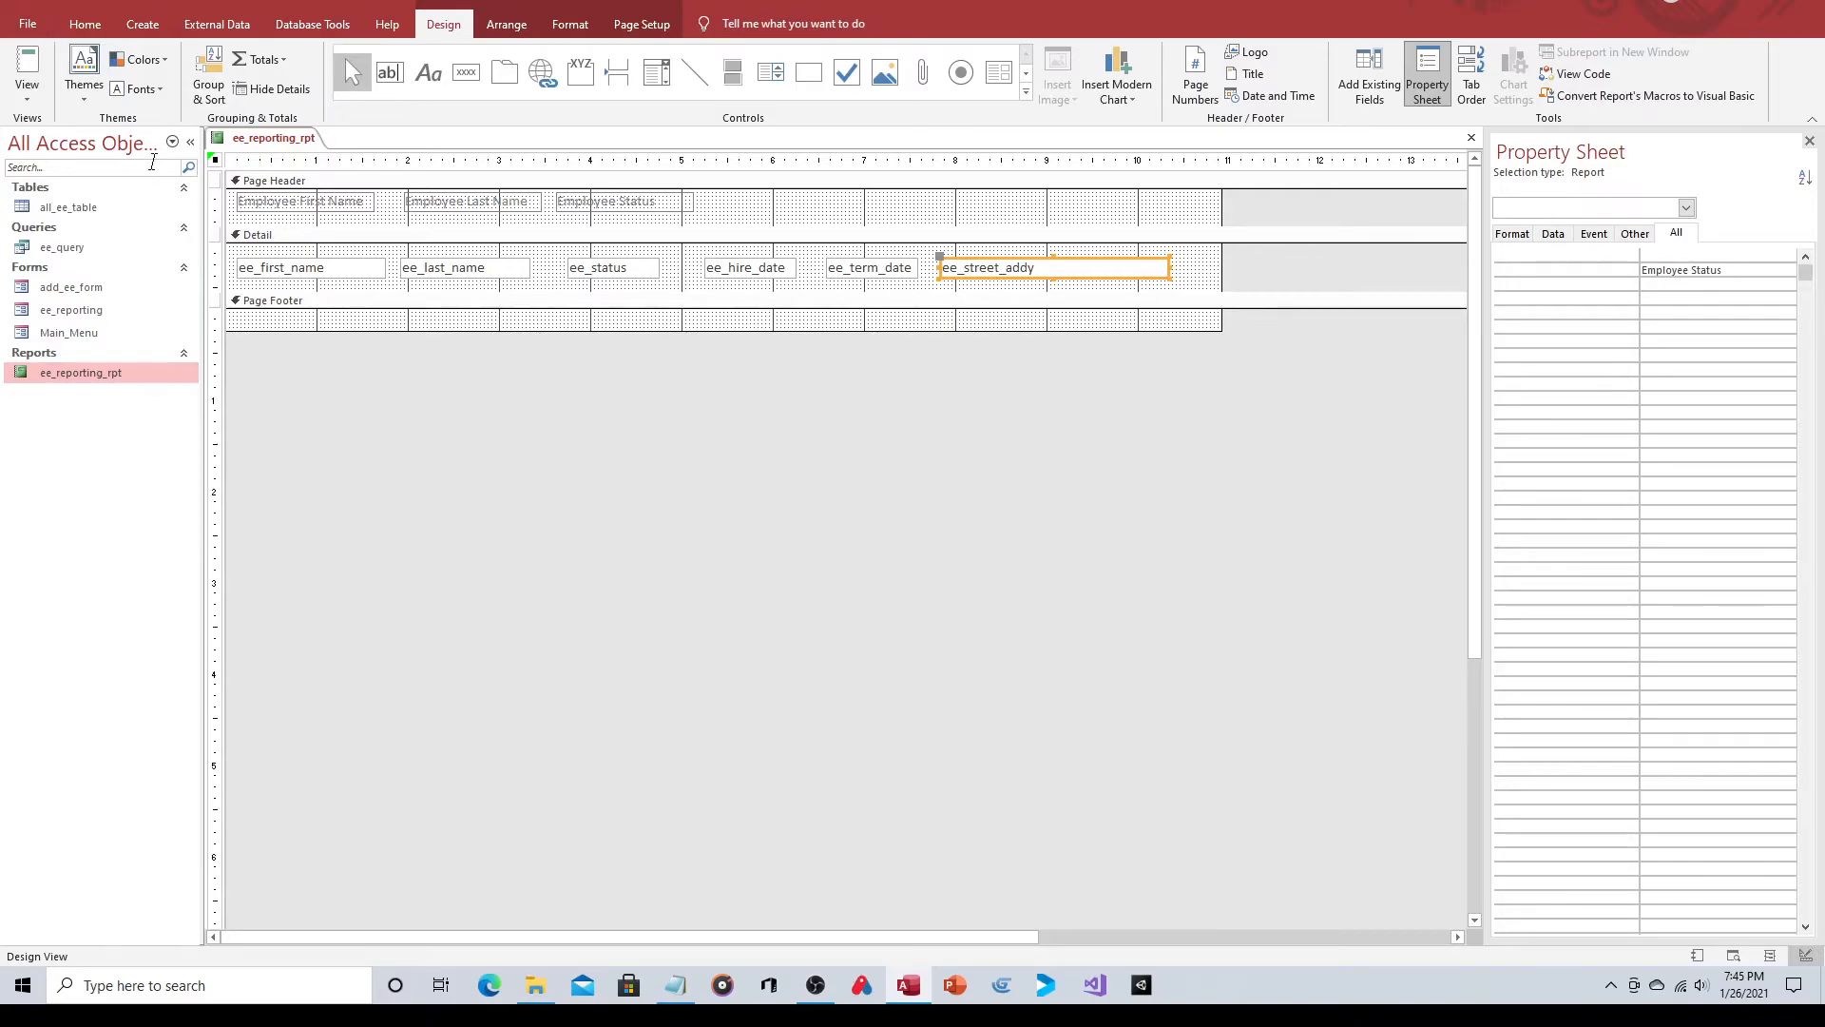
click(1473, 141)
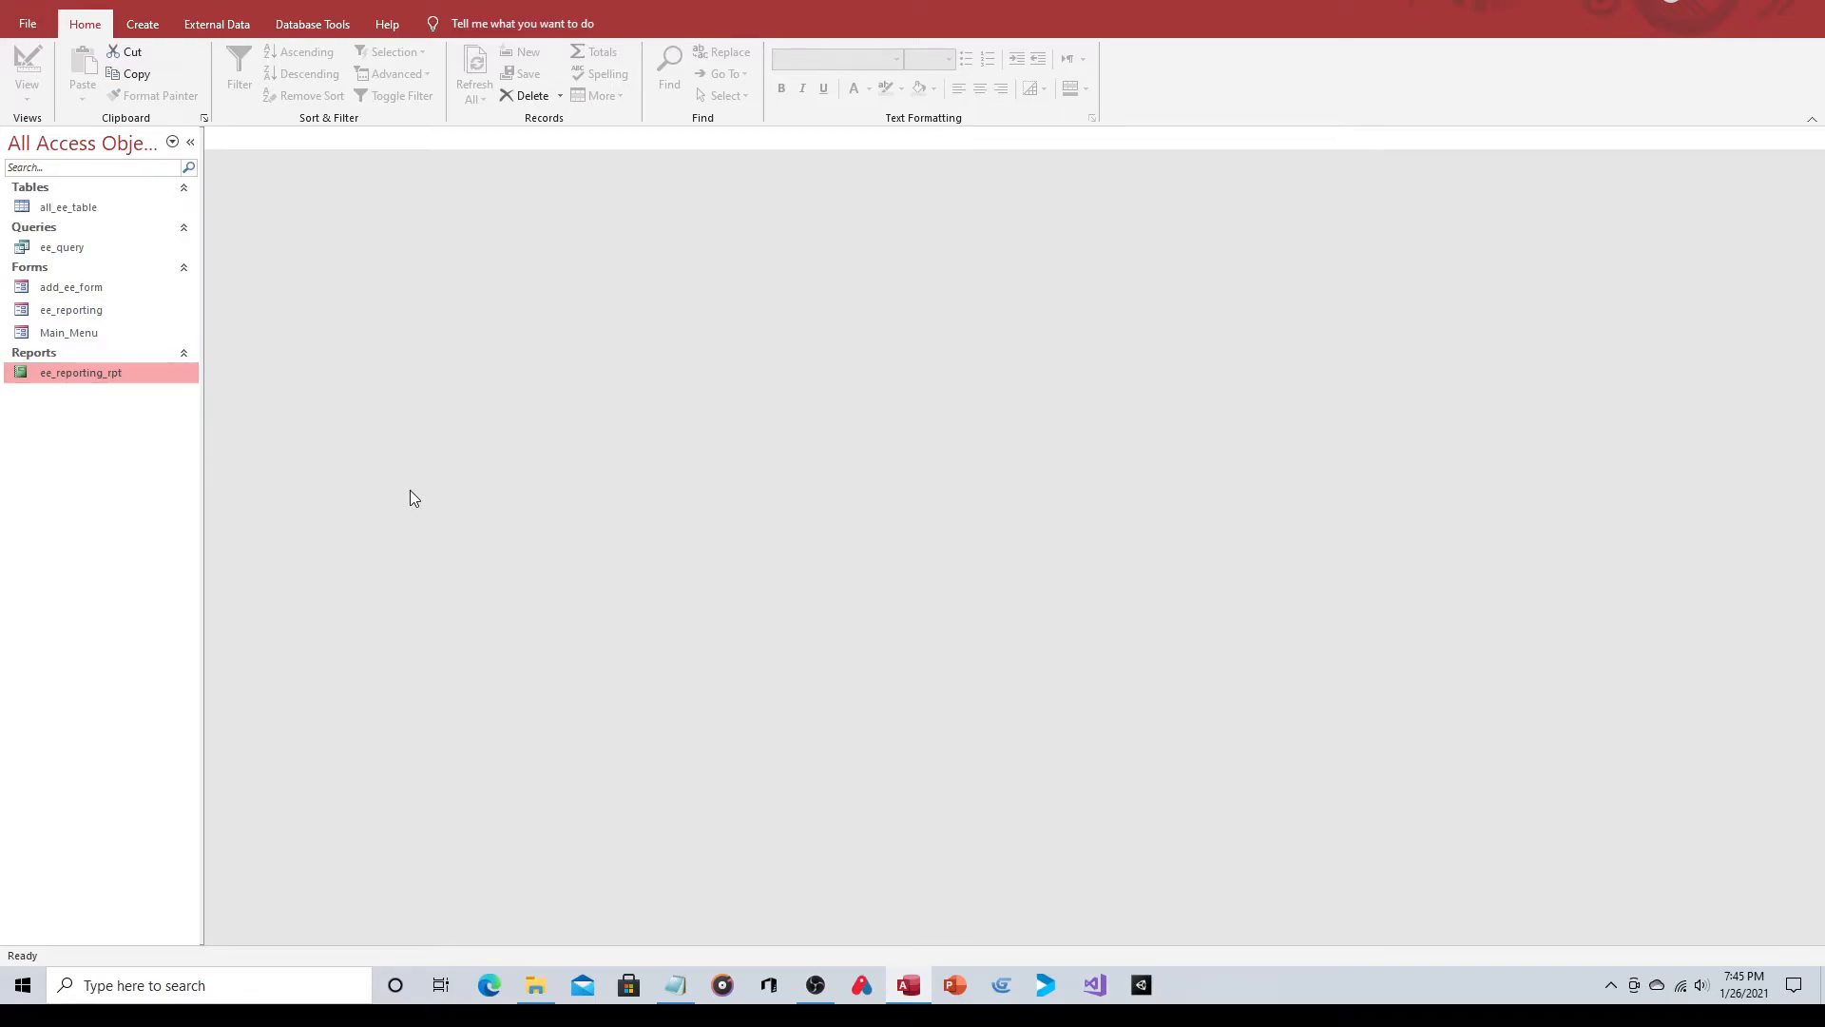
Open the report from the ee_reporting form with employee status Active to check the tabular layout, and close both objects.
double_click(95, 310)
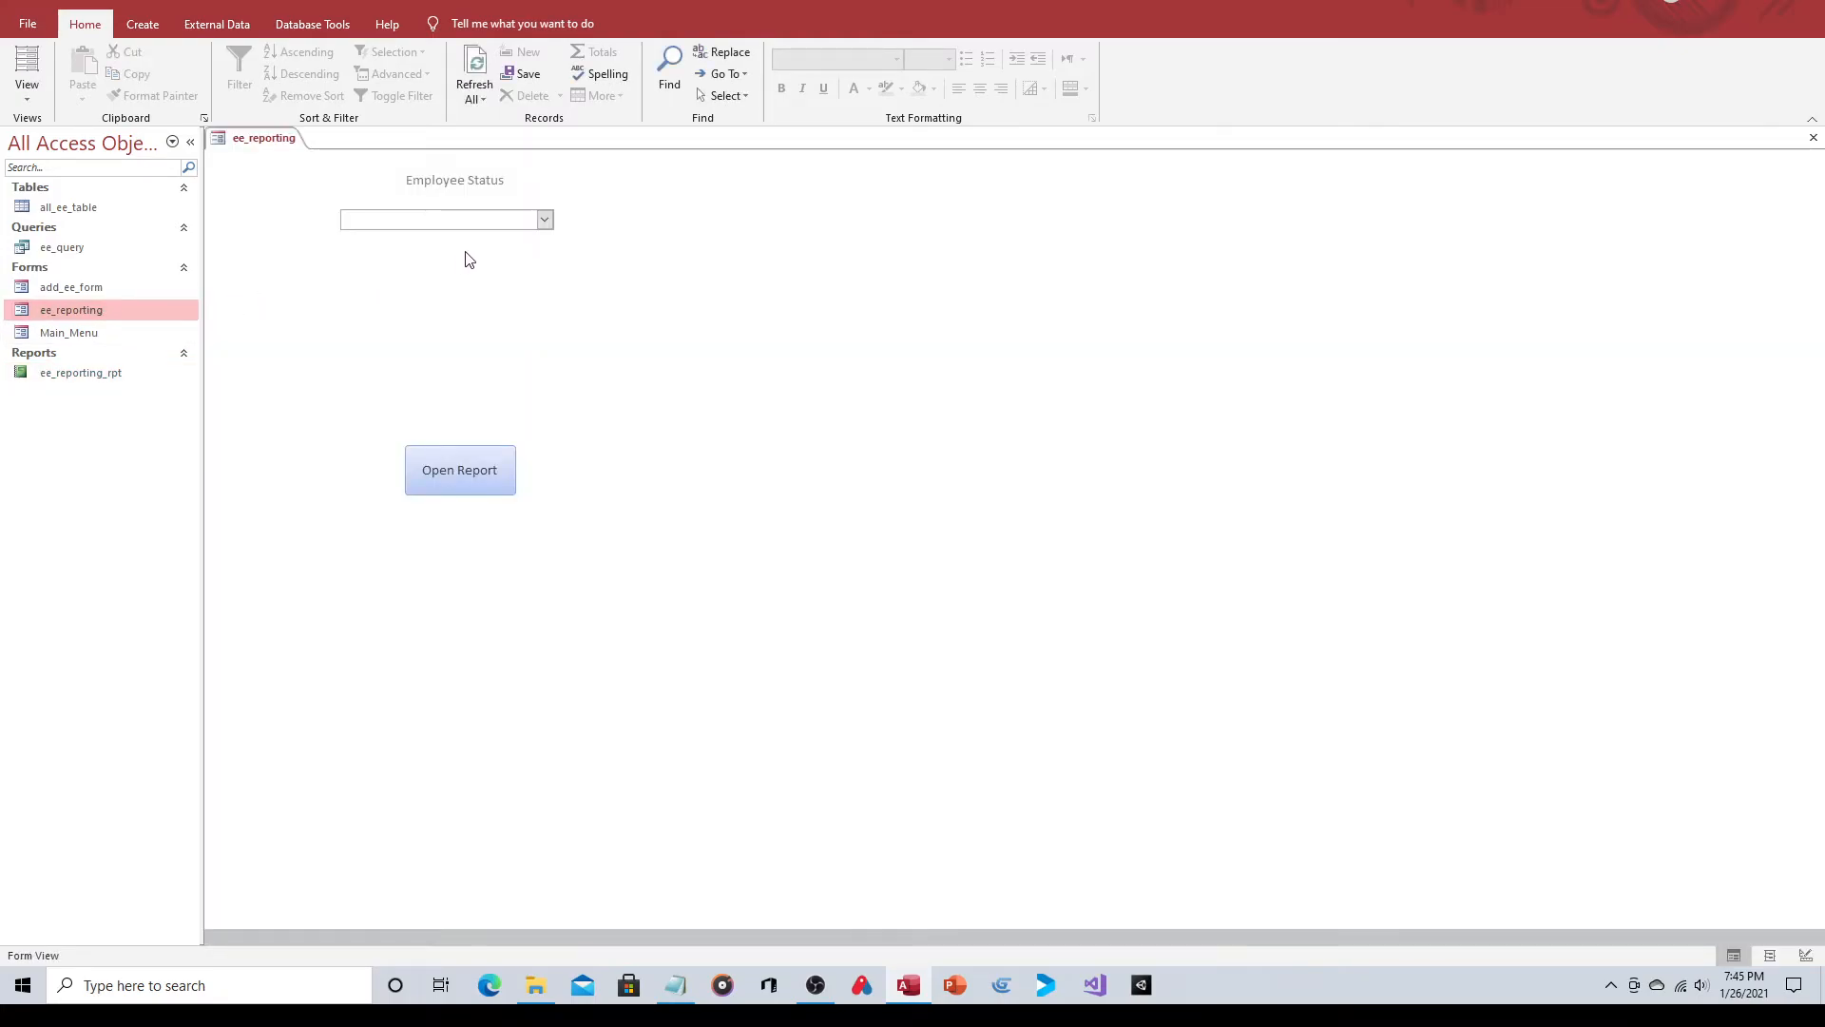
click(544, 221)
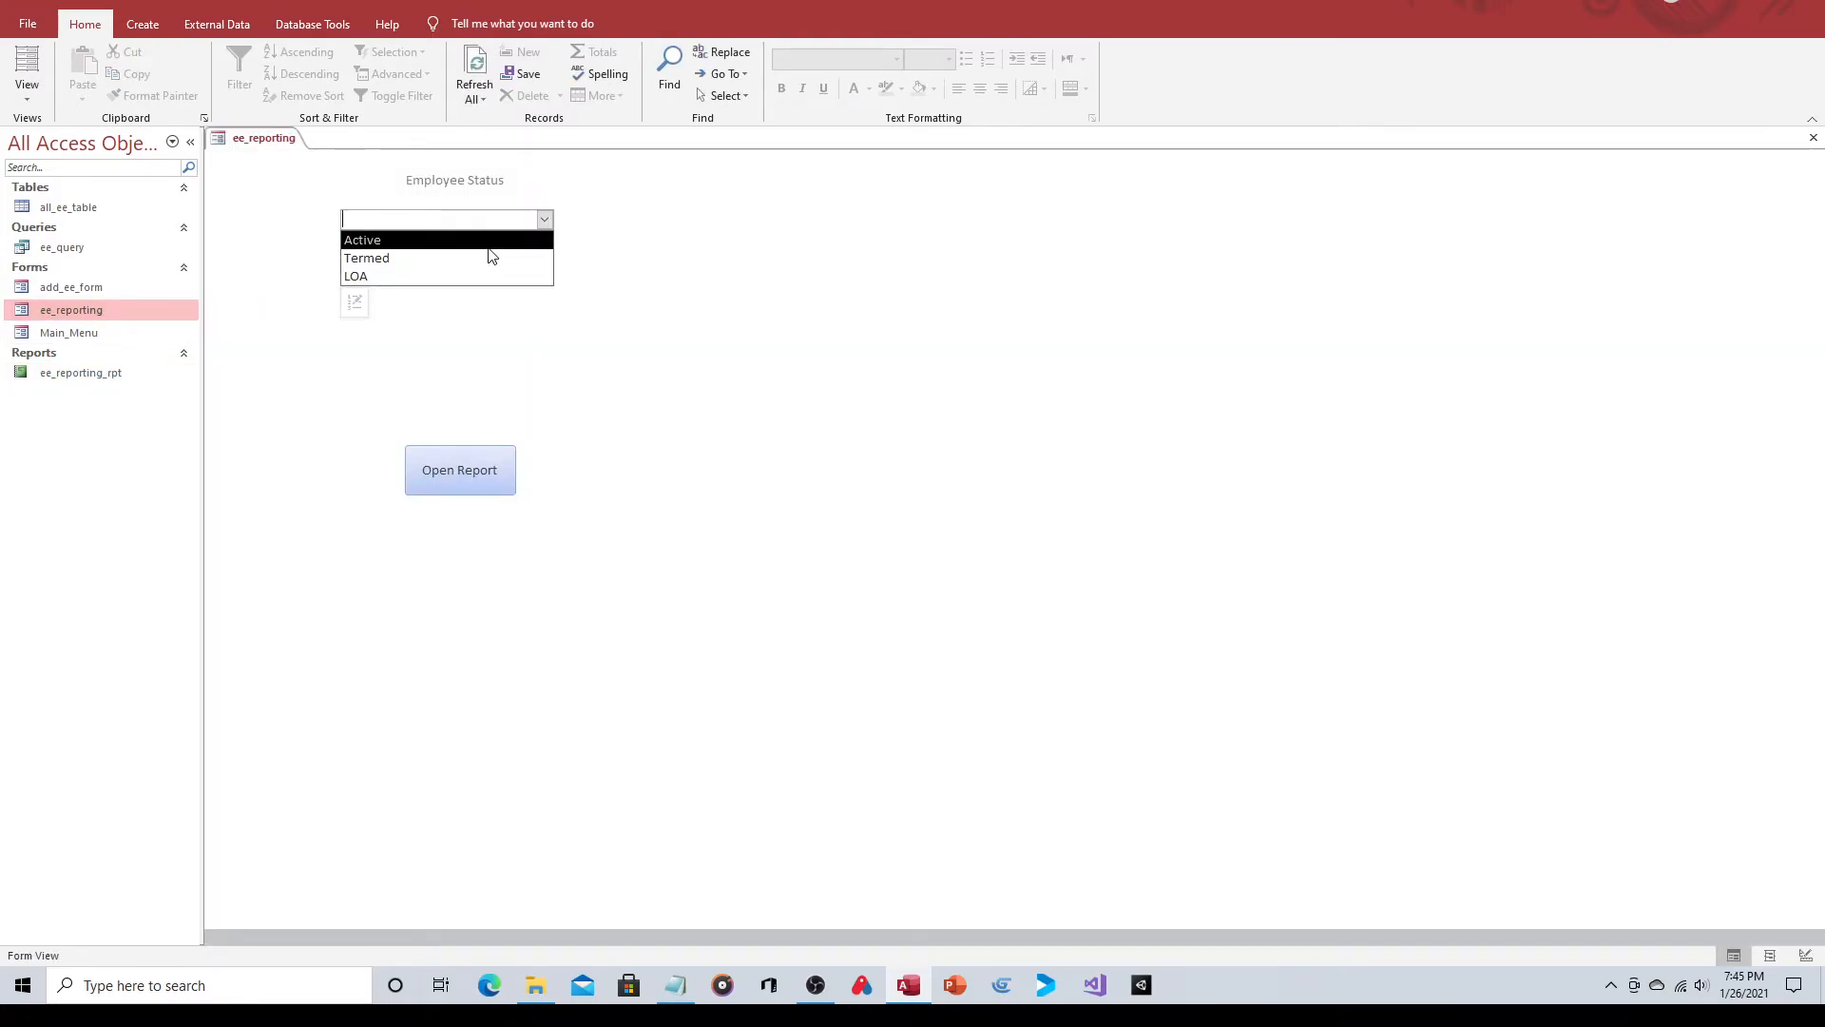
click(486, 240)
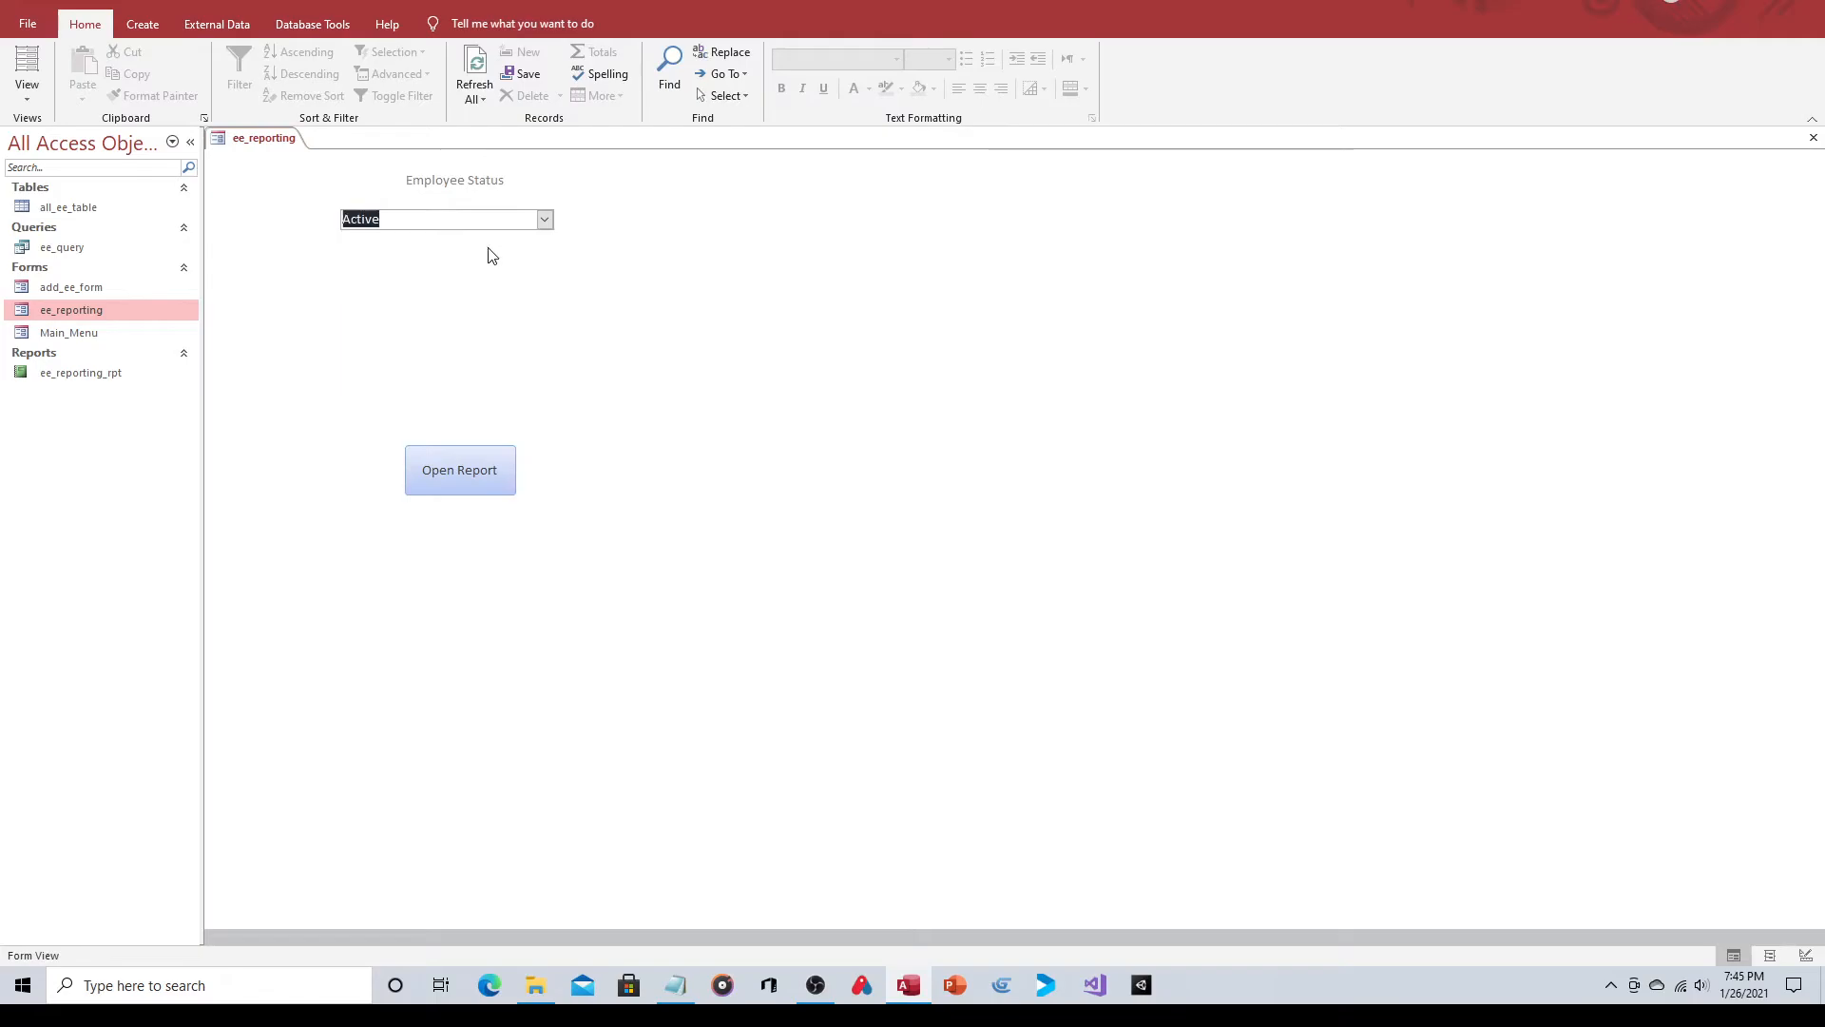
click(474, 478)
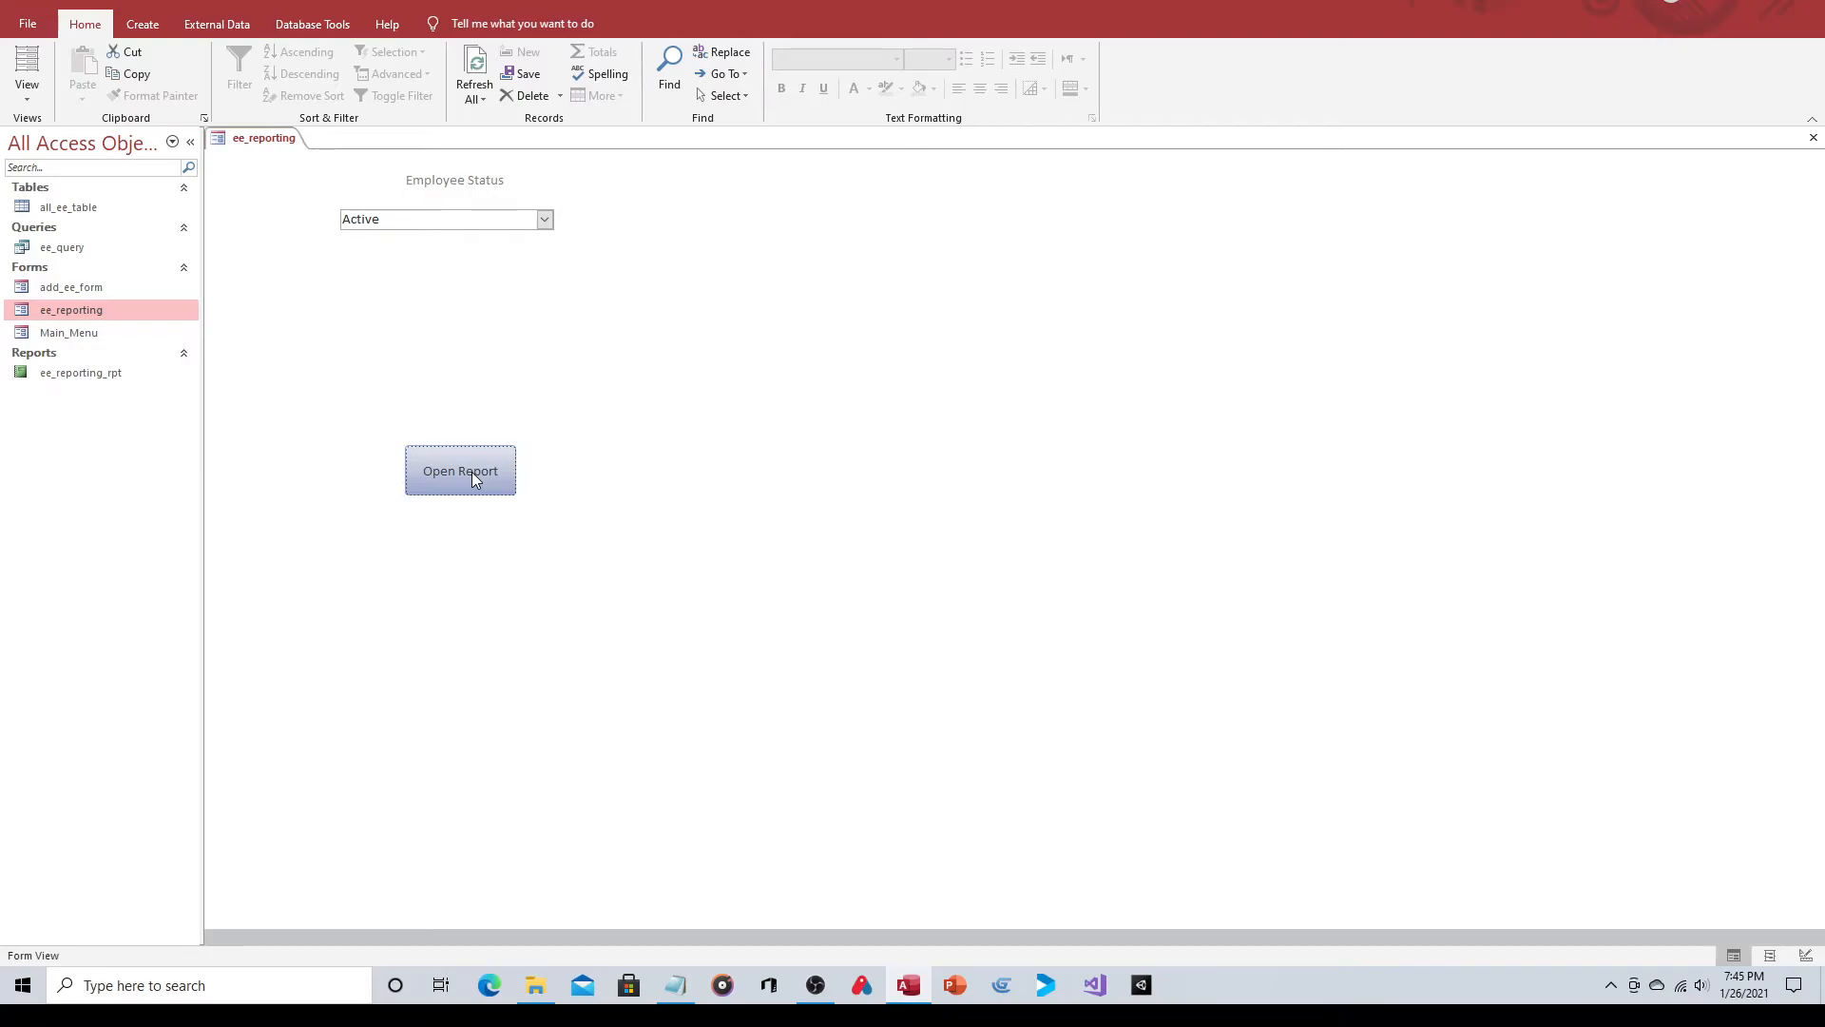
click(472, 472)
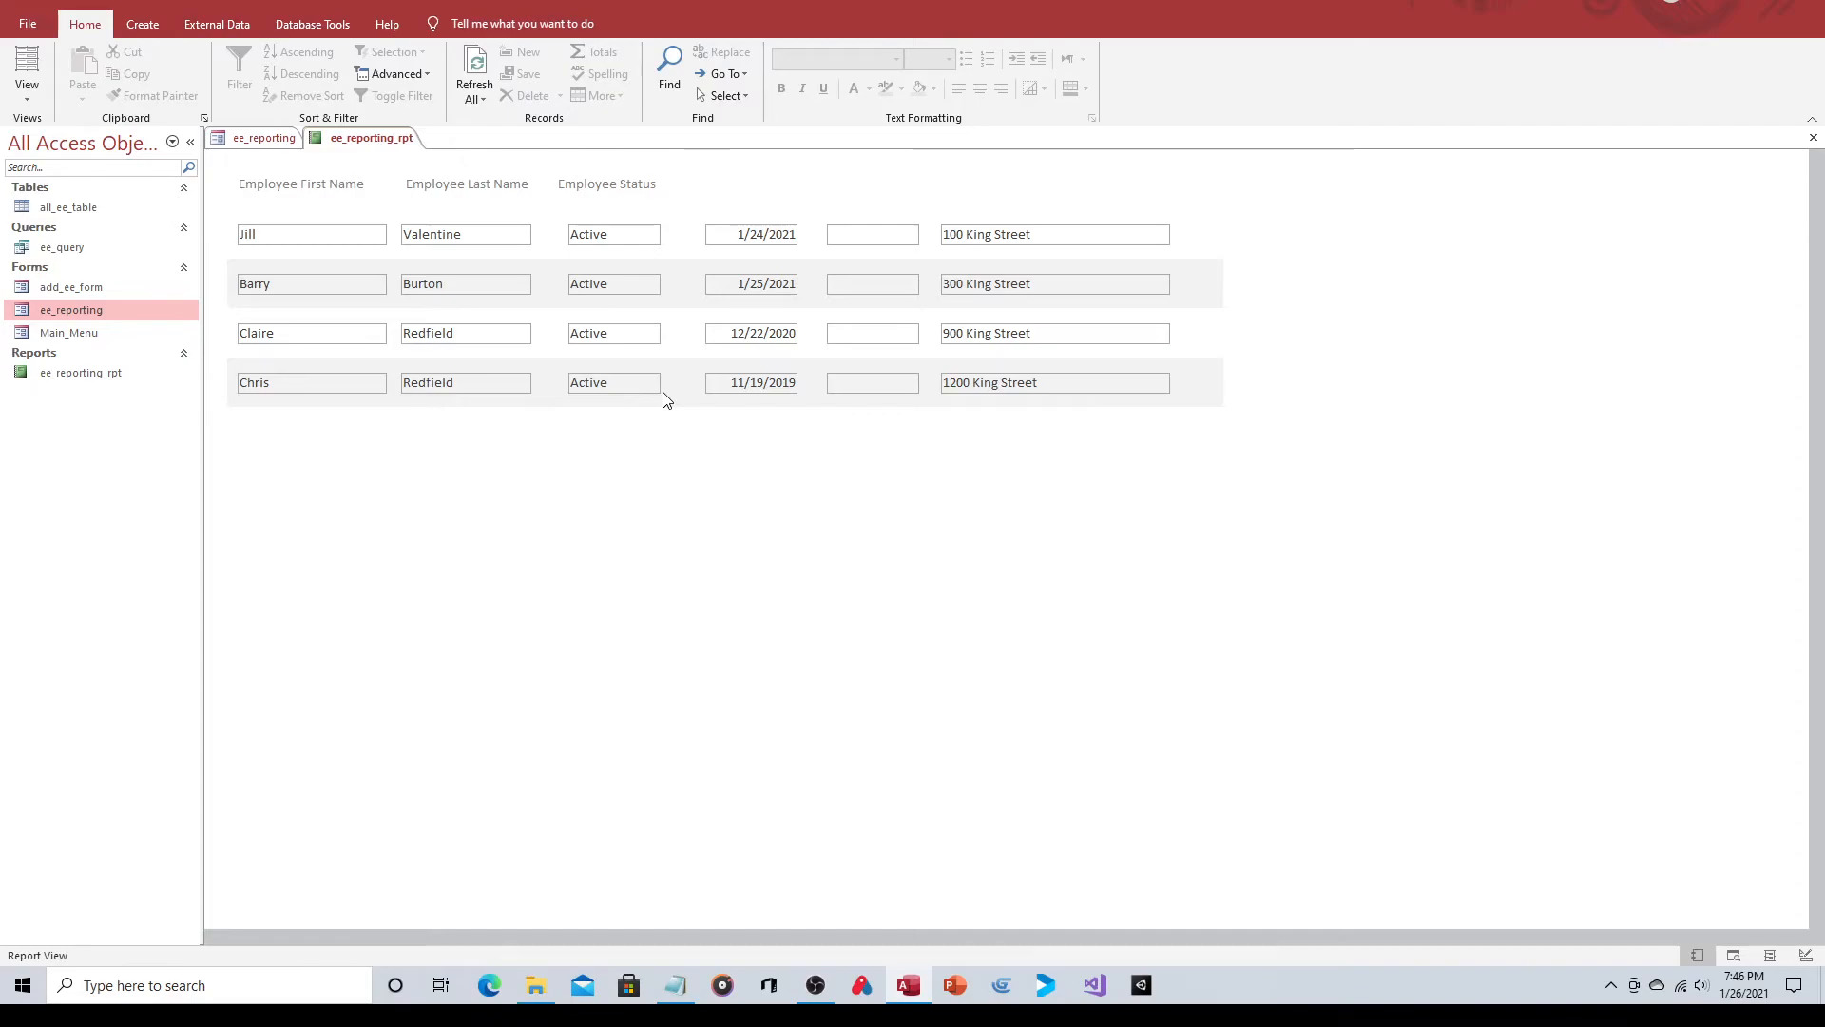
click(1815, 139)
click(1814, 140)
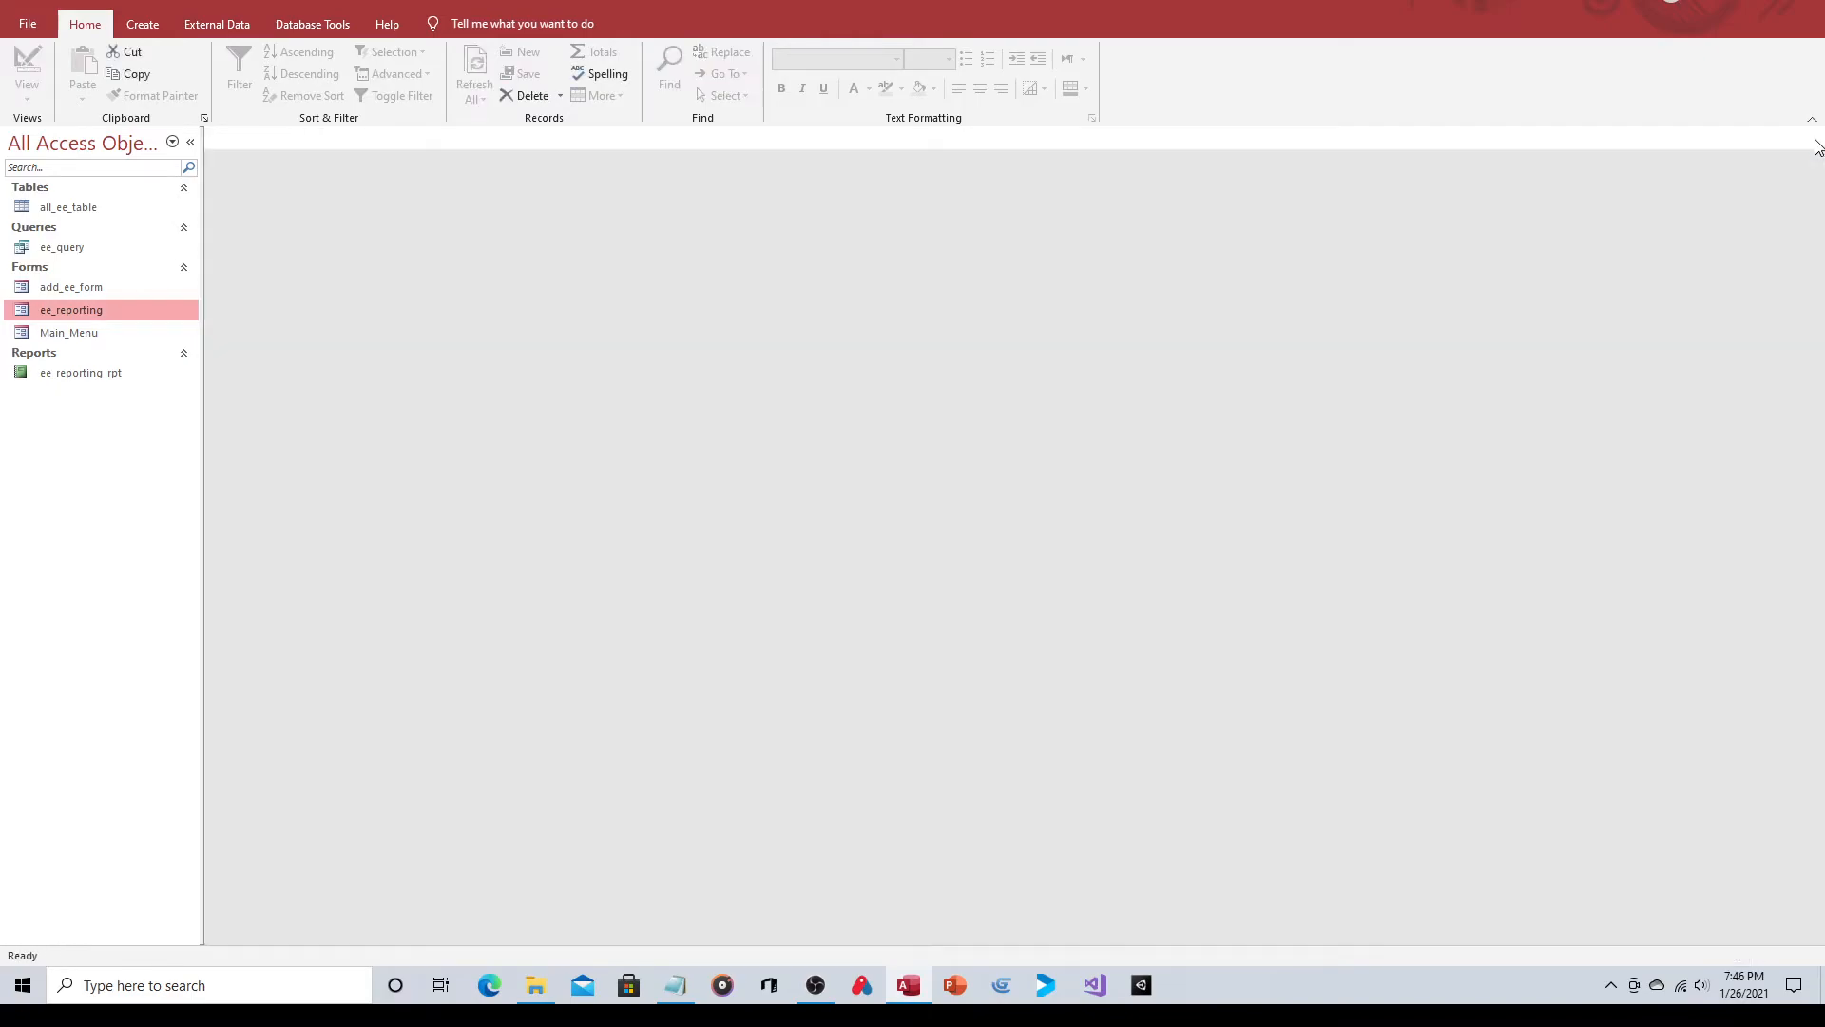
Open ee_reporting_rpt in Design View and place a copy of the Employee Status label above ee_hire_date in the Page Header.
right_click(102, 376)
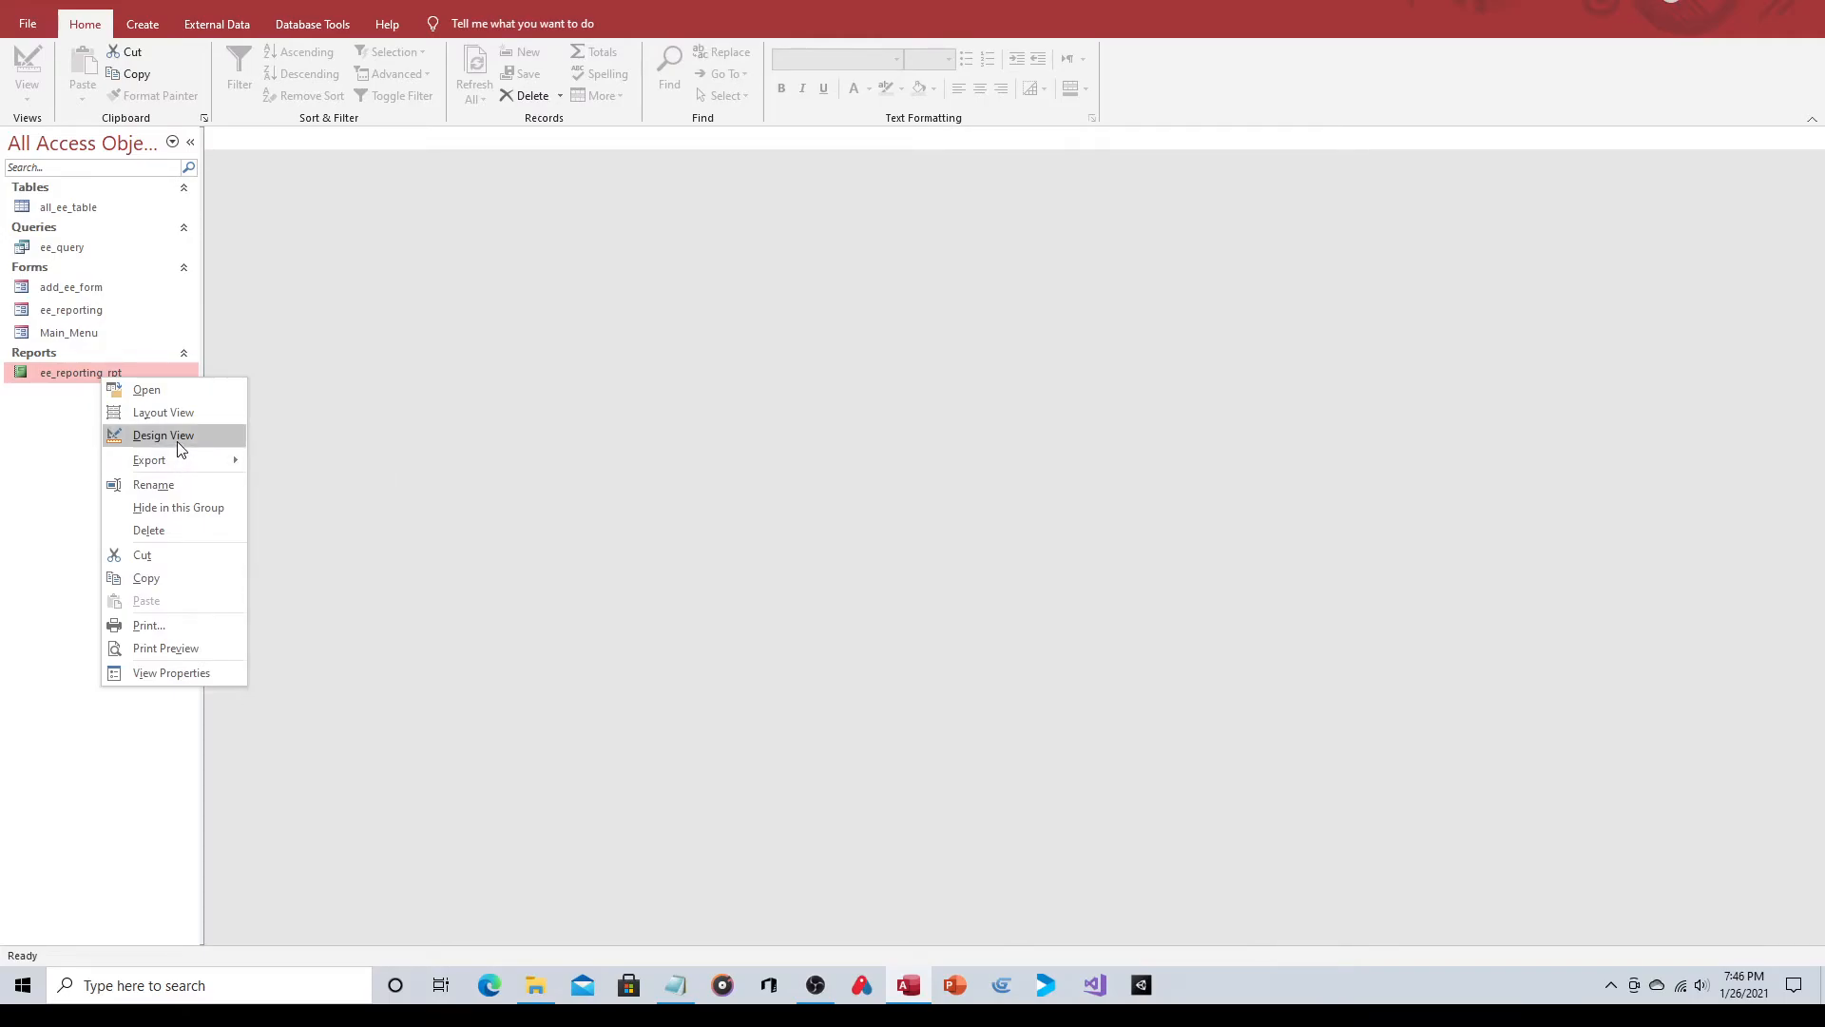
click(164, 435)
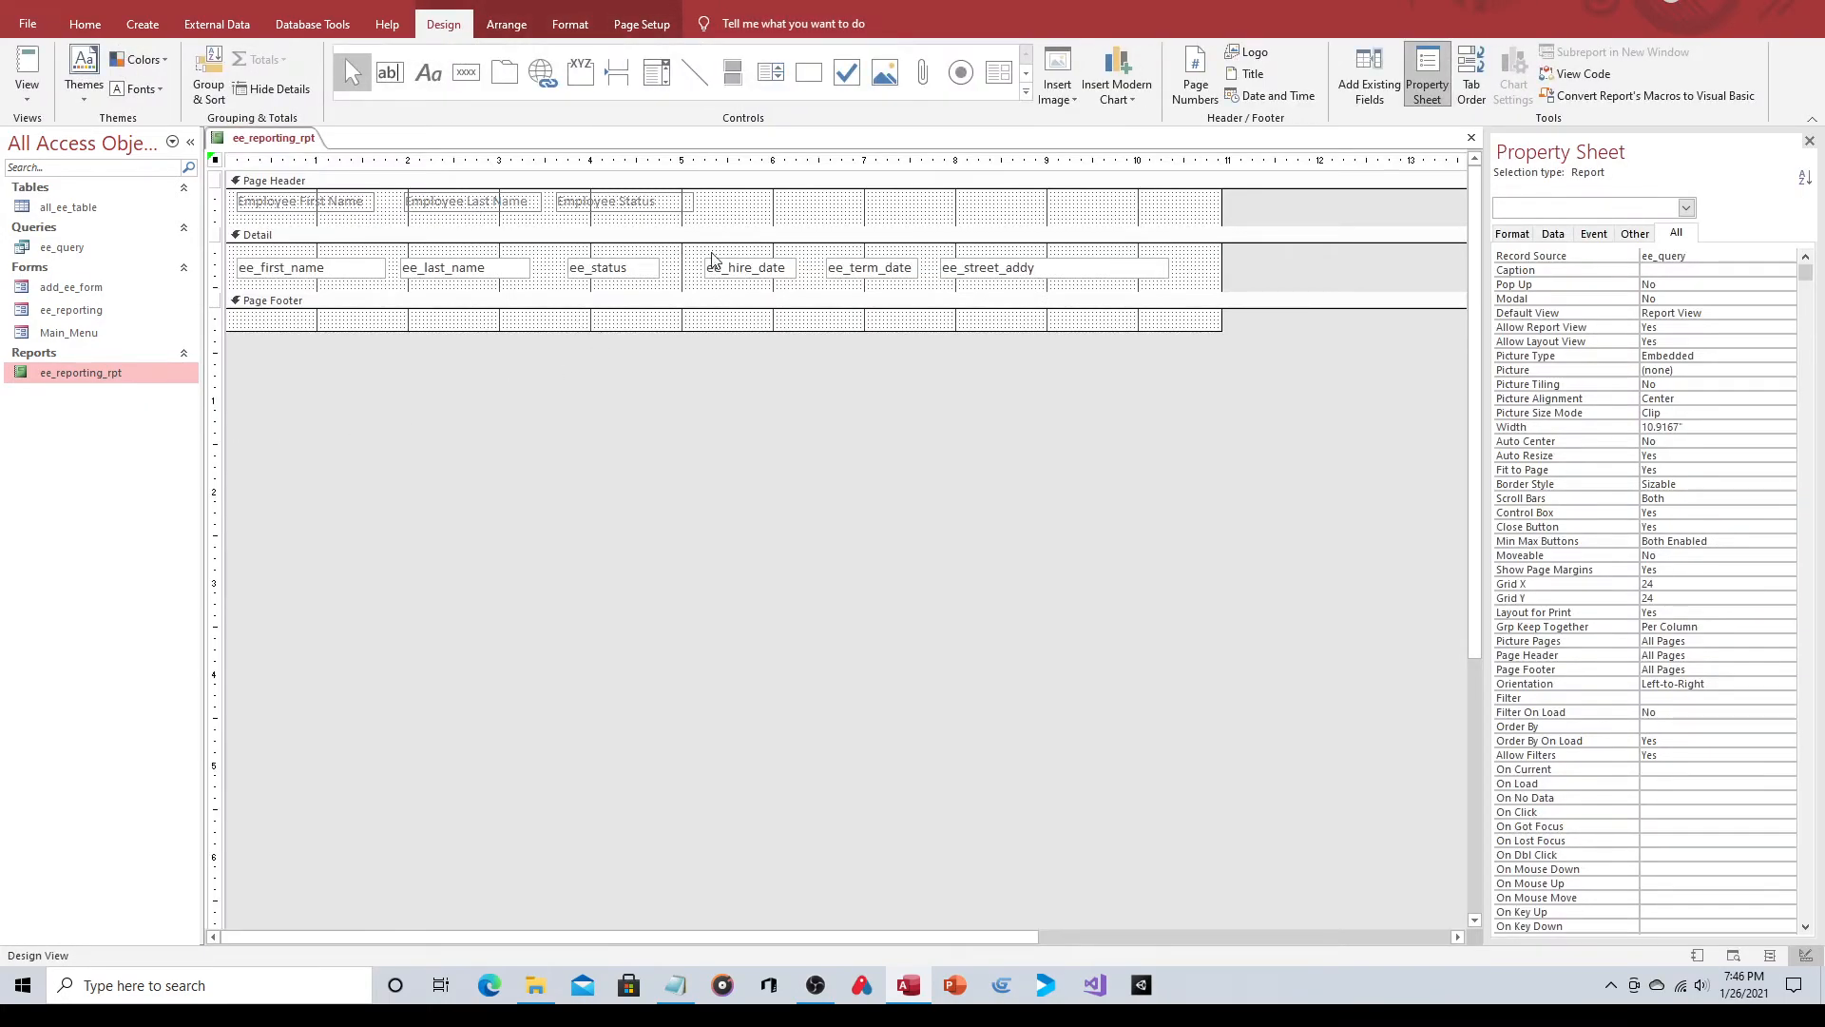
right_click(656, 209)
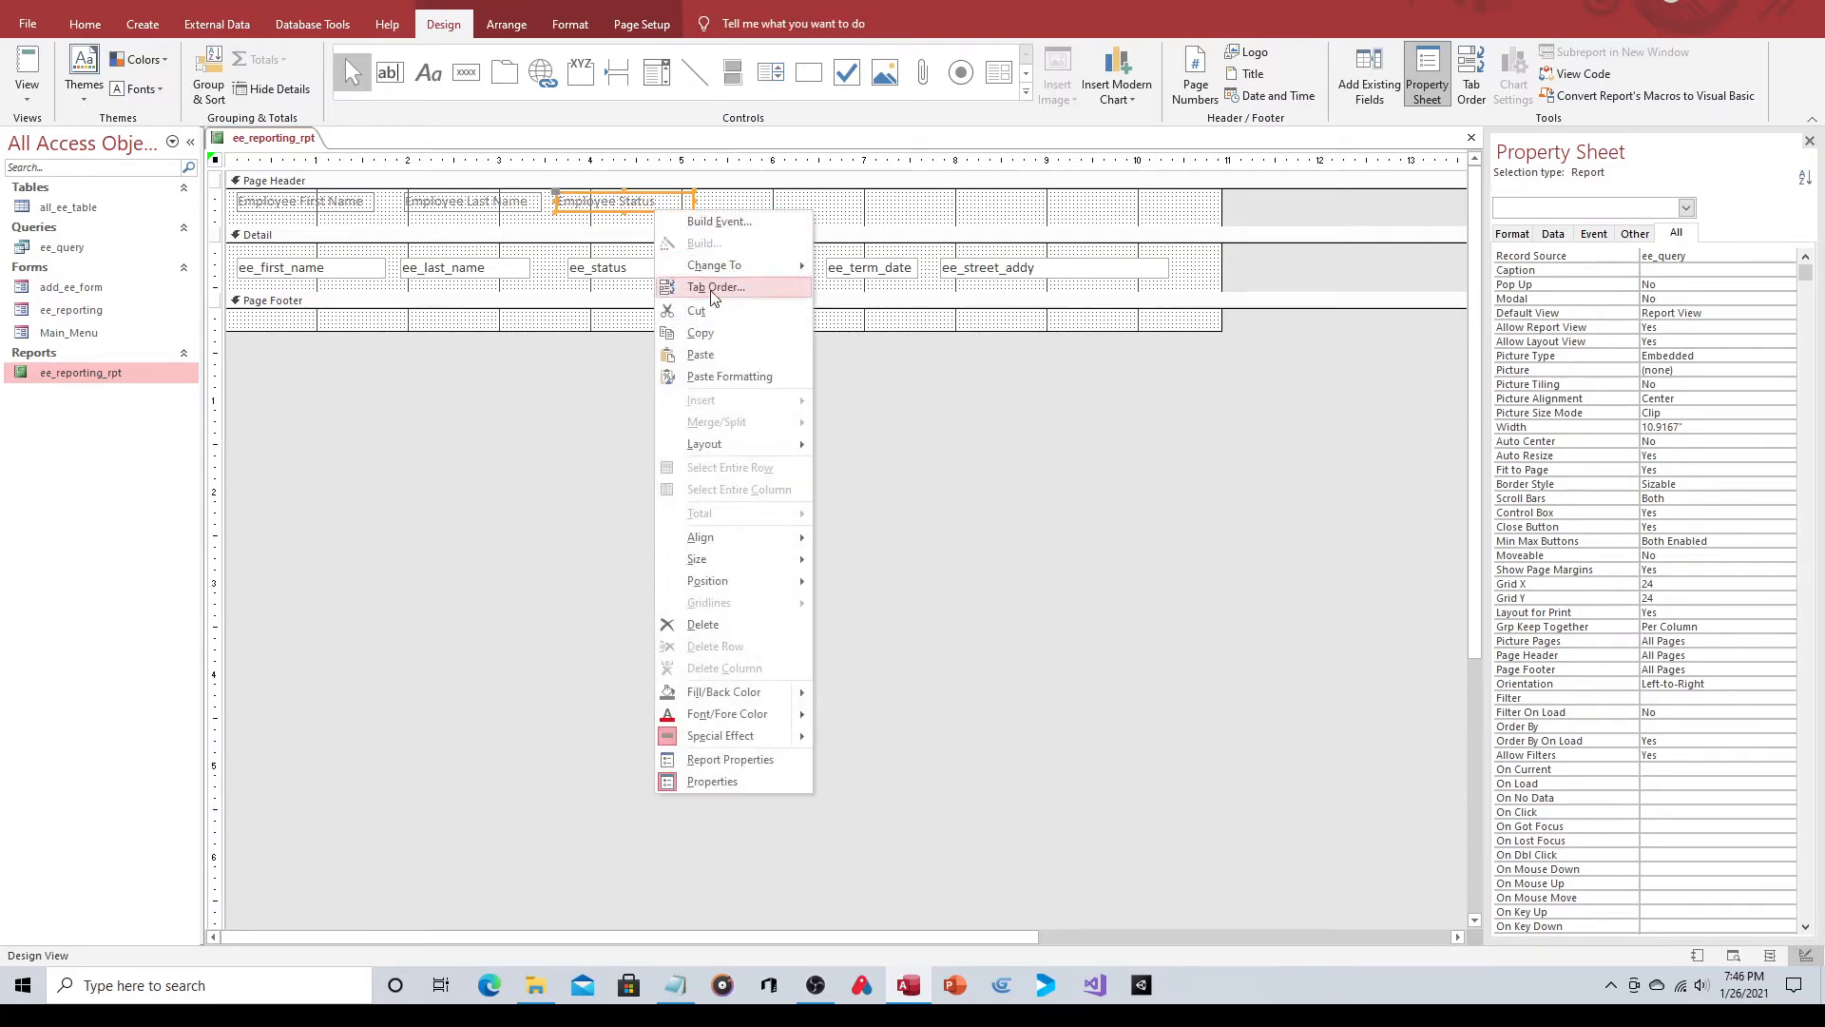
click(745, 332)
right_click(745, 211)
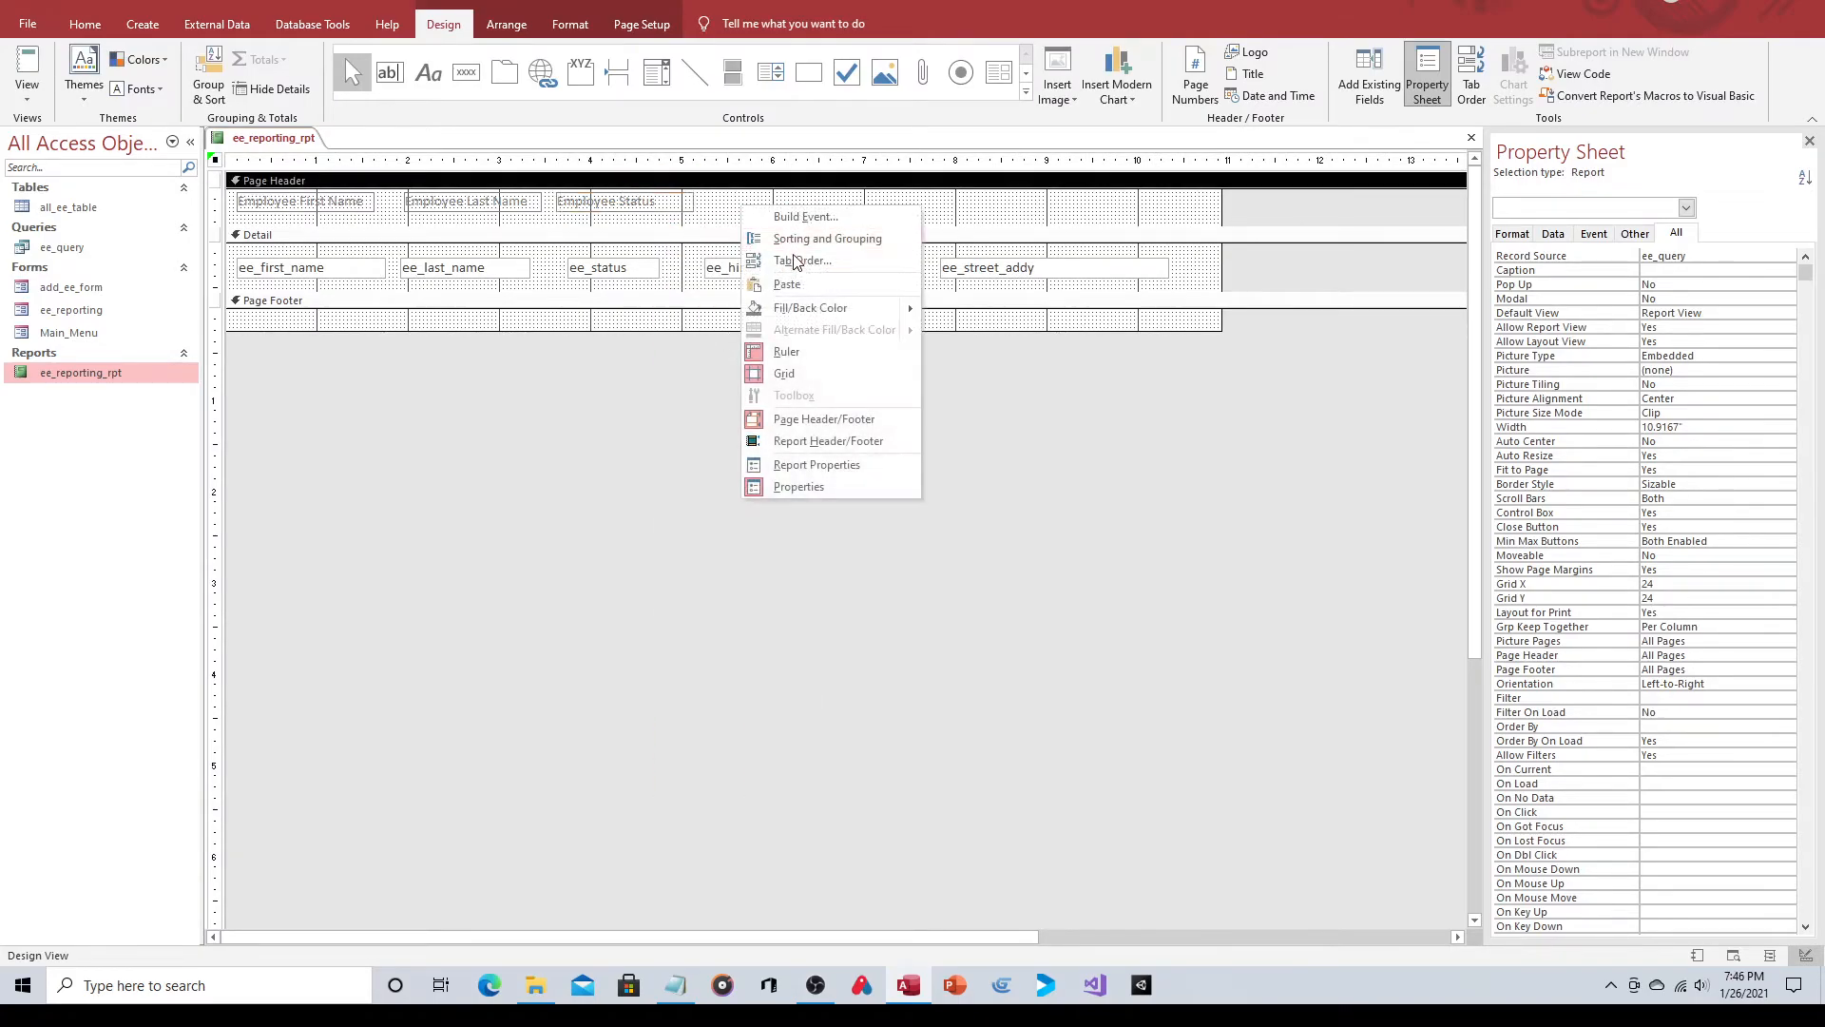
click(798, 285)
drag(338, 209, 707, 200)
Change the copied label's caption to "Hire Date", narrow it to about 0.7 inch and position it over the ee_hire_date column.
click(806, 201)
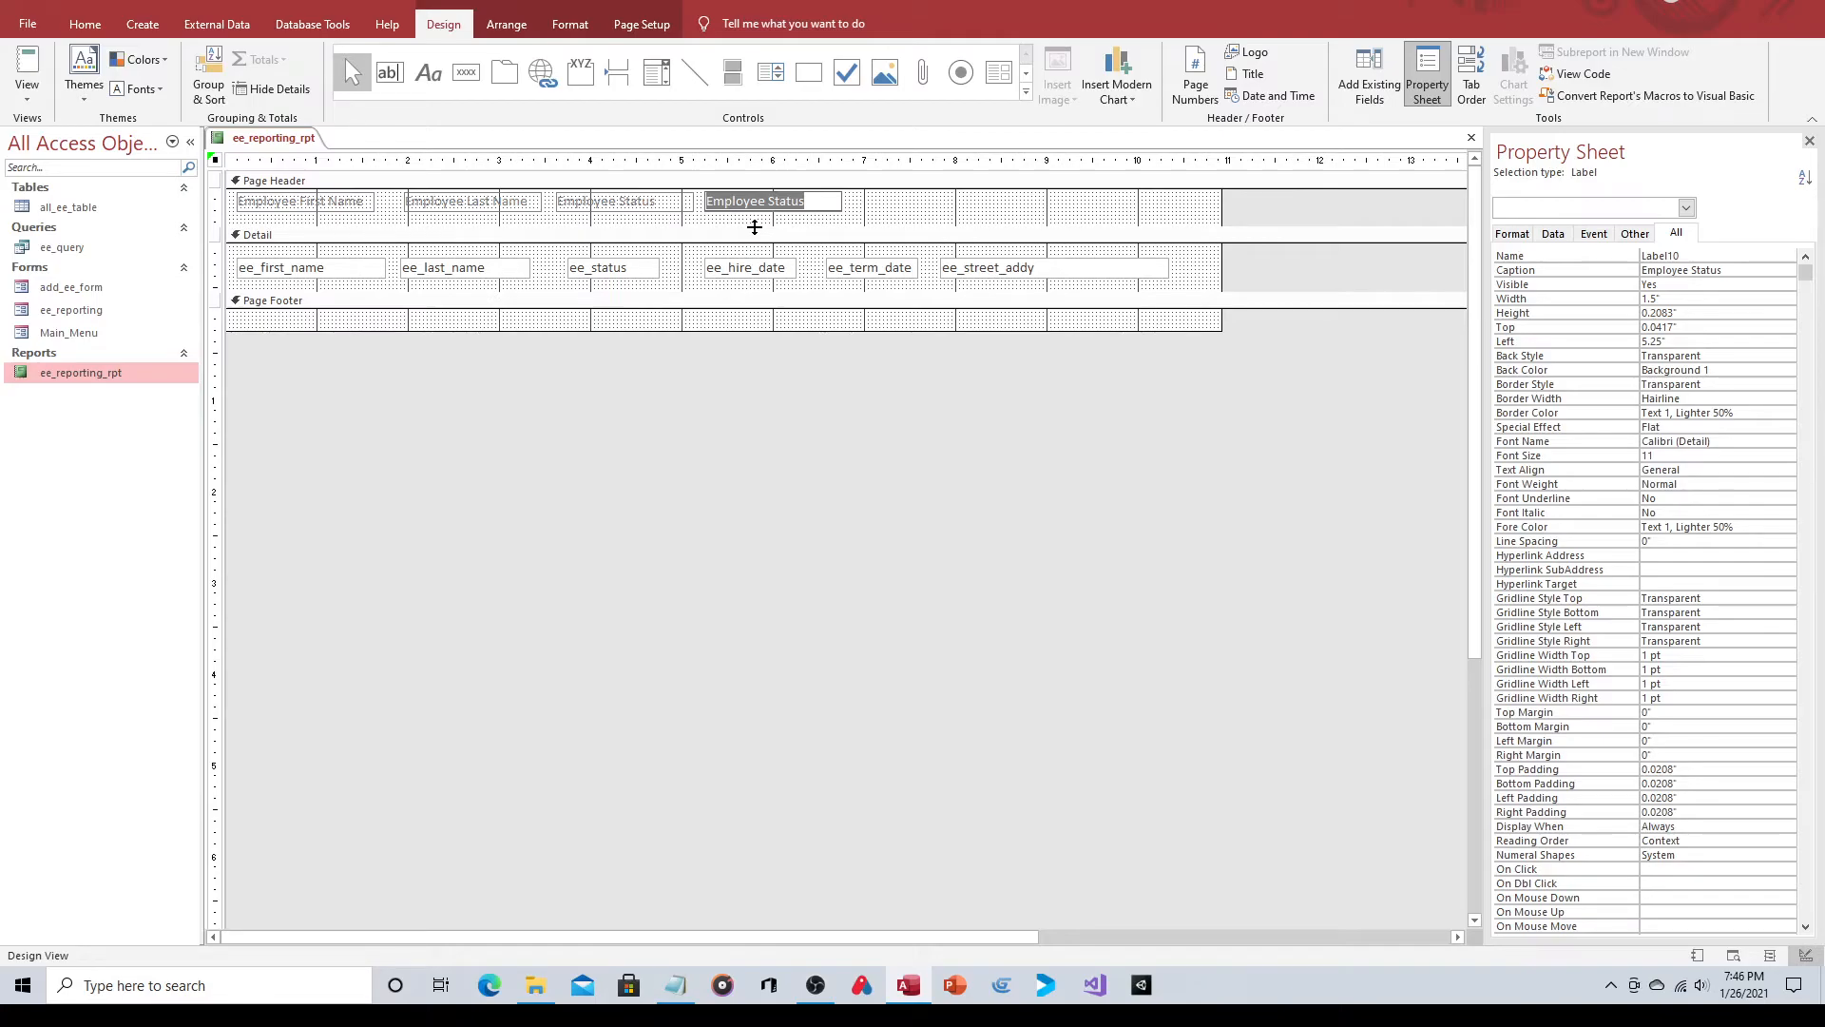
key(Right)
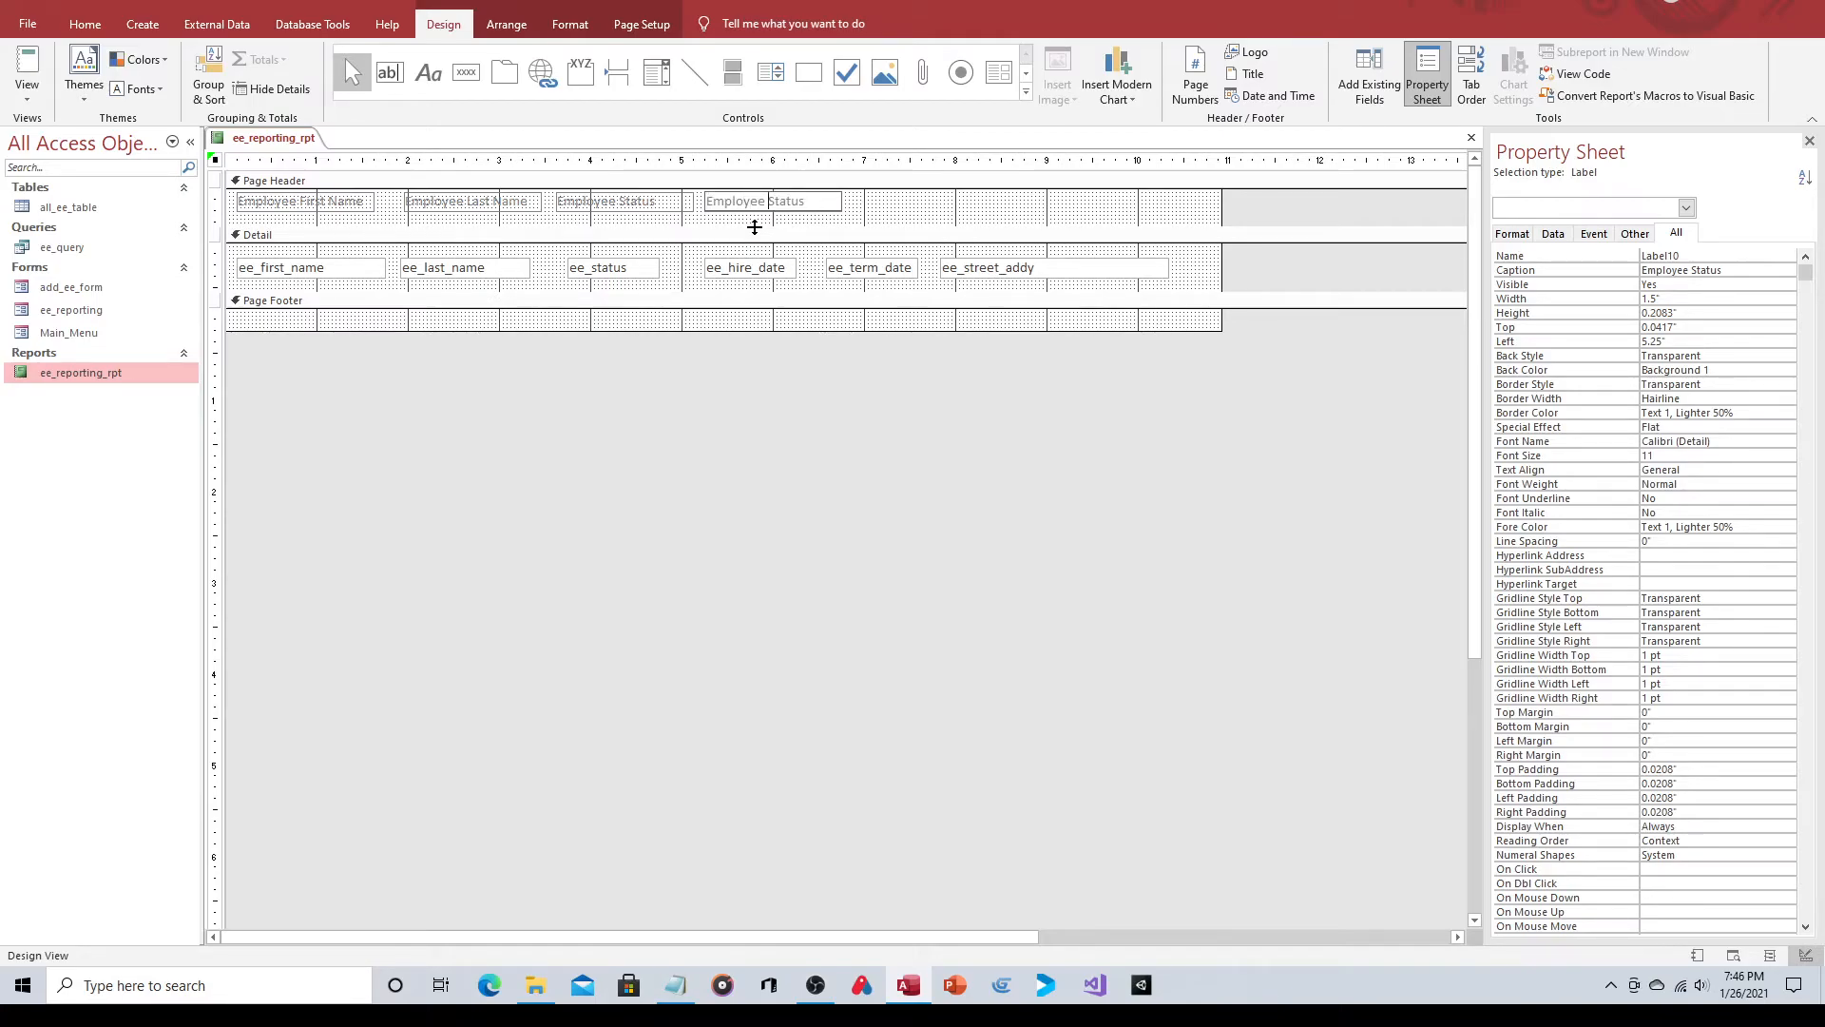
key(BackSpace)
key(BackSpace)
key(BackSpace)
key(BackSpace)
key(BackSpace)
key(BackSpace)
key(BackSpace)
key(BackSpace)
key(BackSpace)
text(Hire Date)
key(Delete)
click(840, 204)
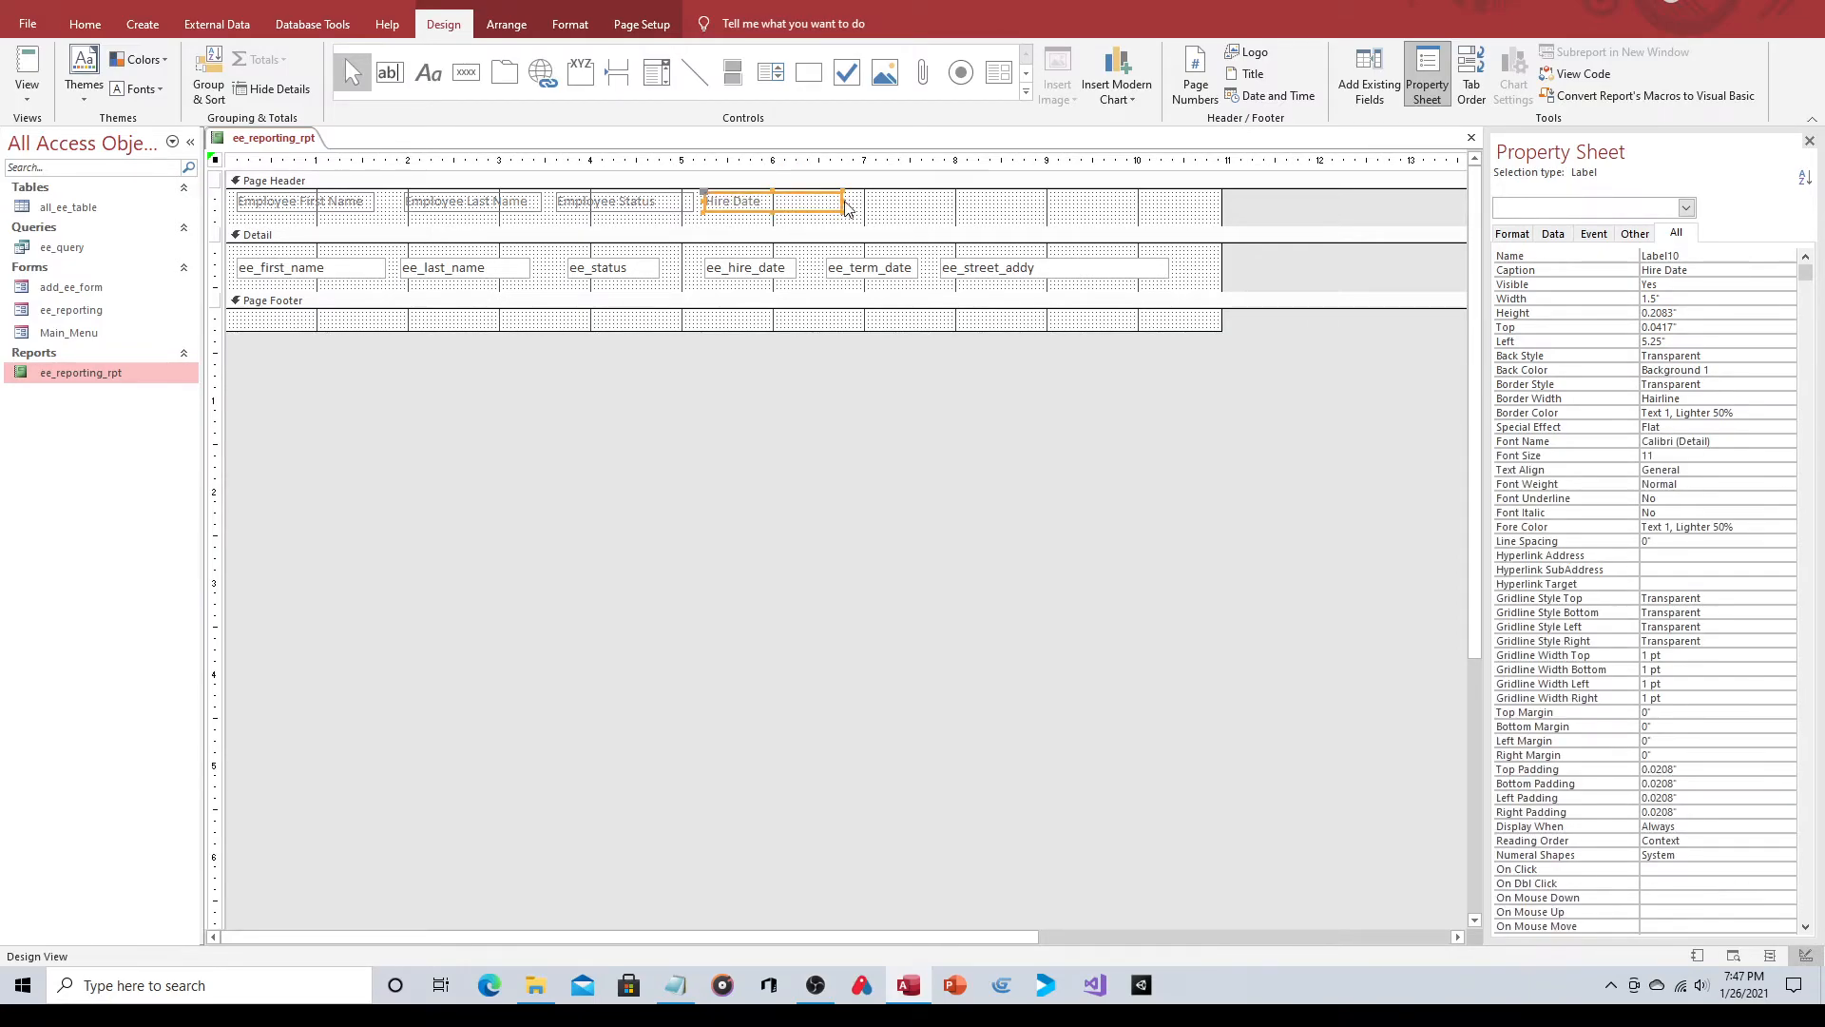
drag(842, 203, 769, 207)
Duplicate the Hire Date label, place the copy above ee_term_date, and change its caption to "Term Date".
right_click(734, 211)
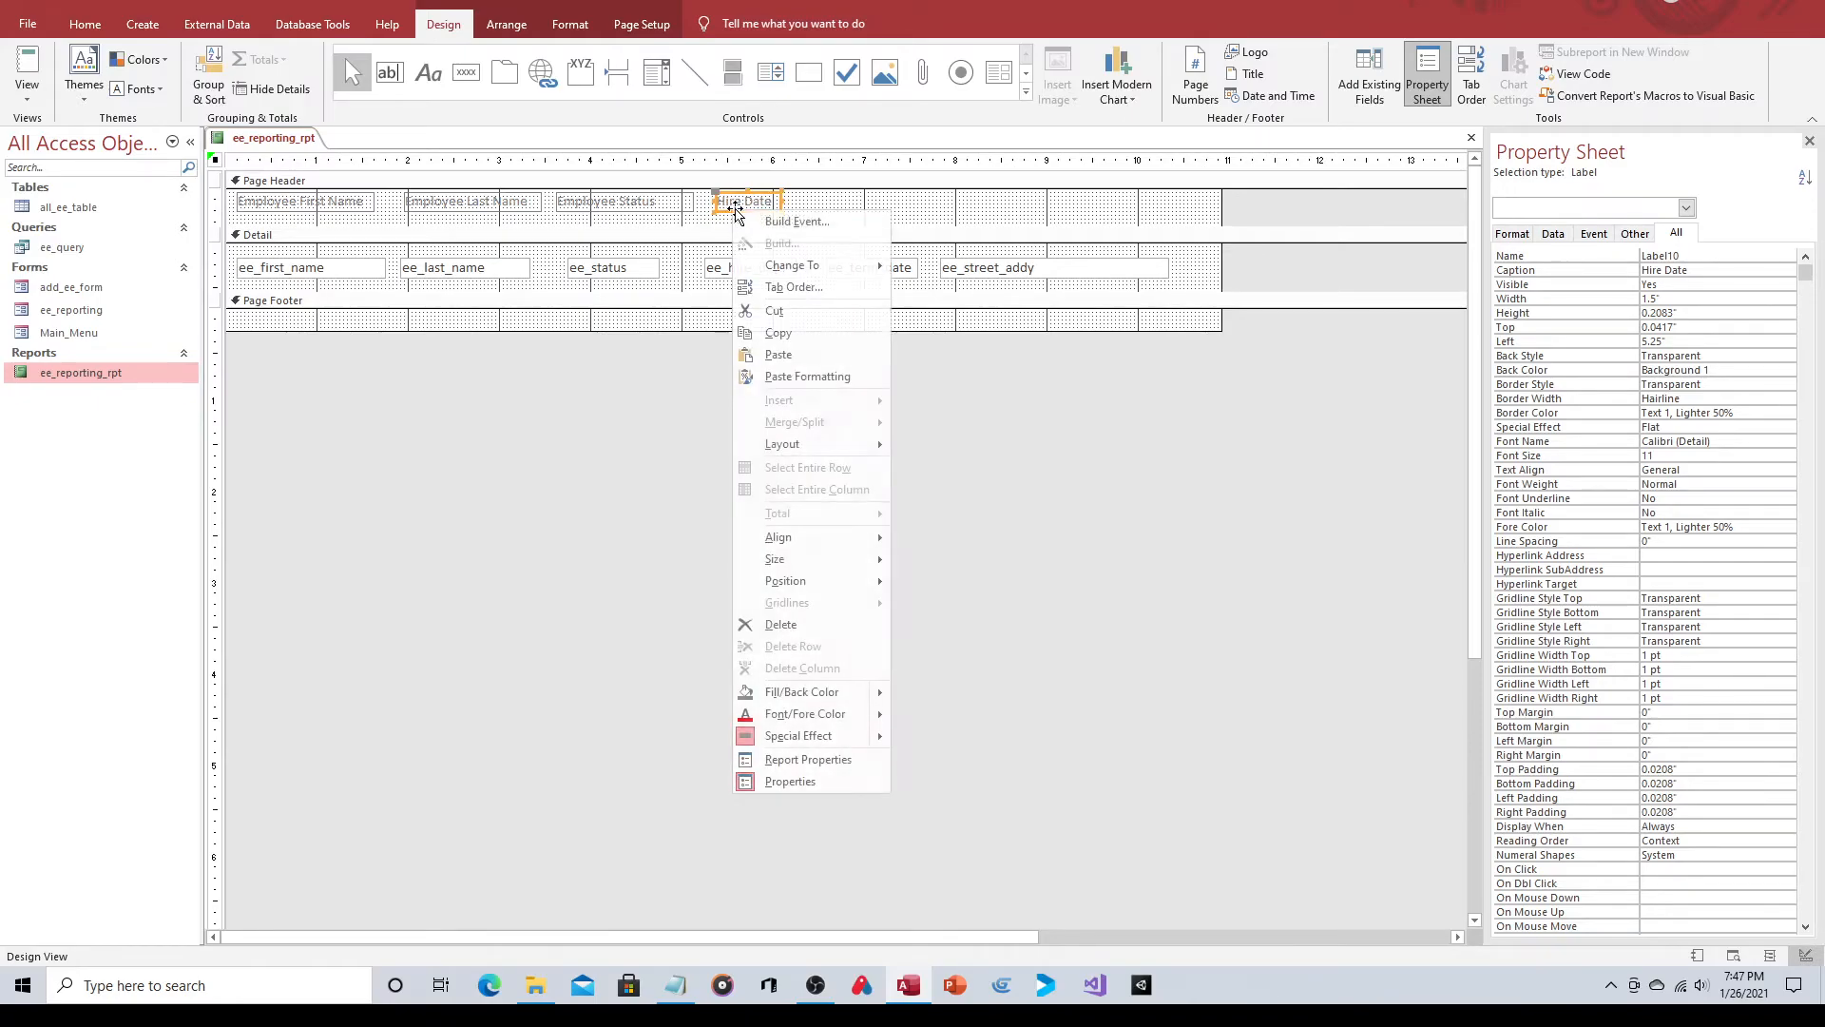
click(784, 335)
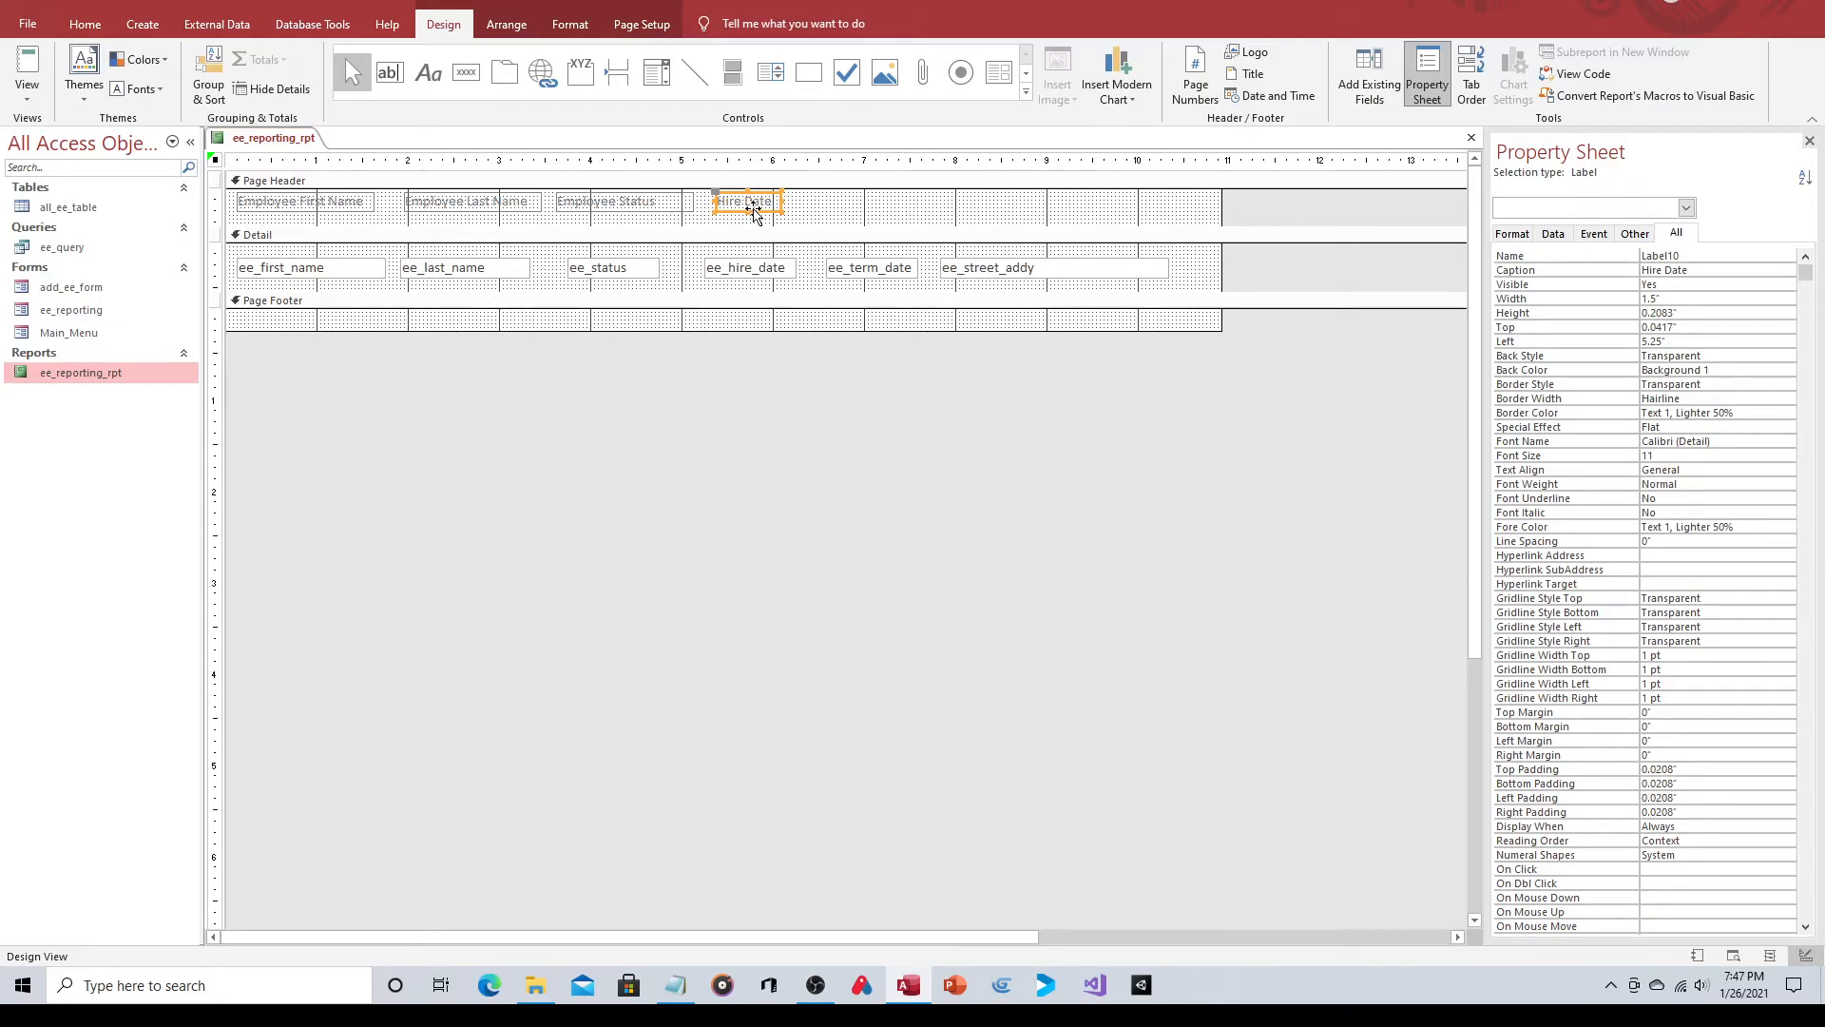
right_click(841, 206)
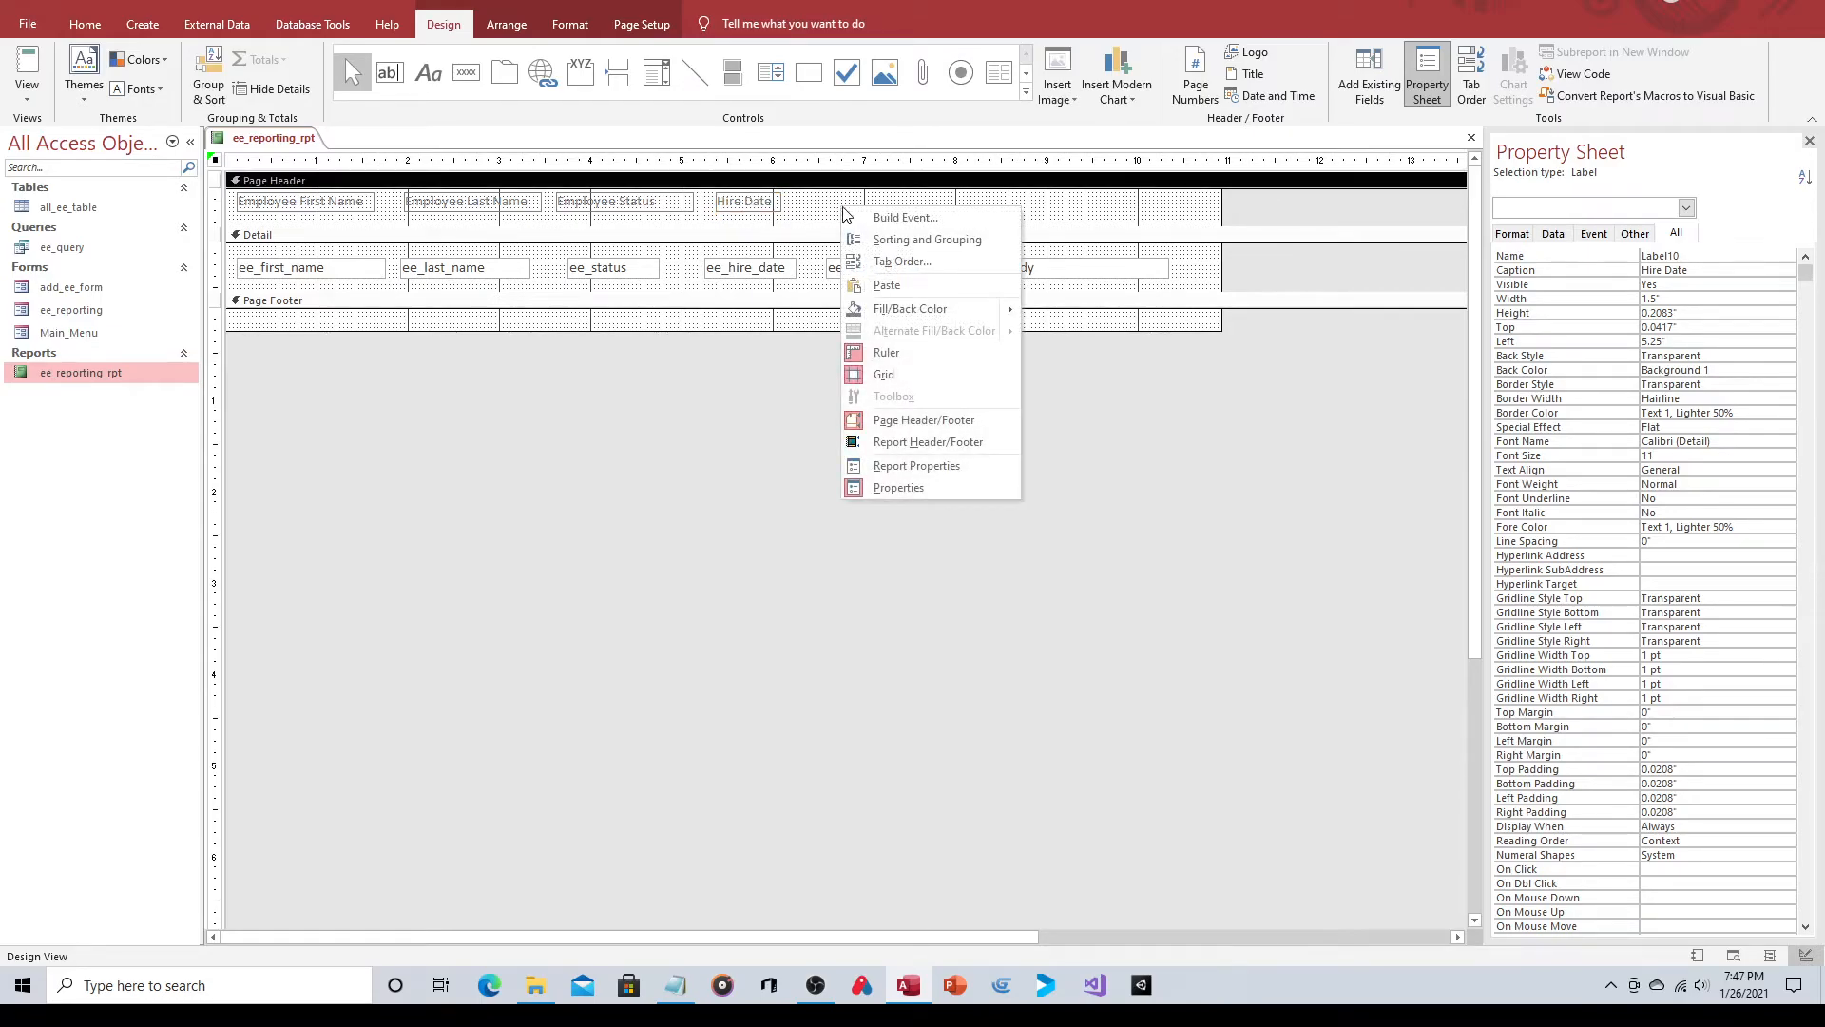
click(924, 289)
drag(242, 205, 845, 211)
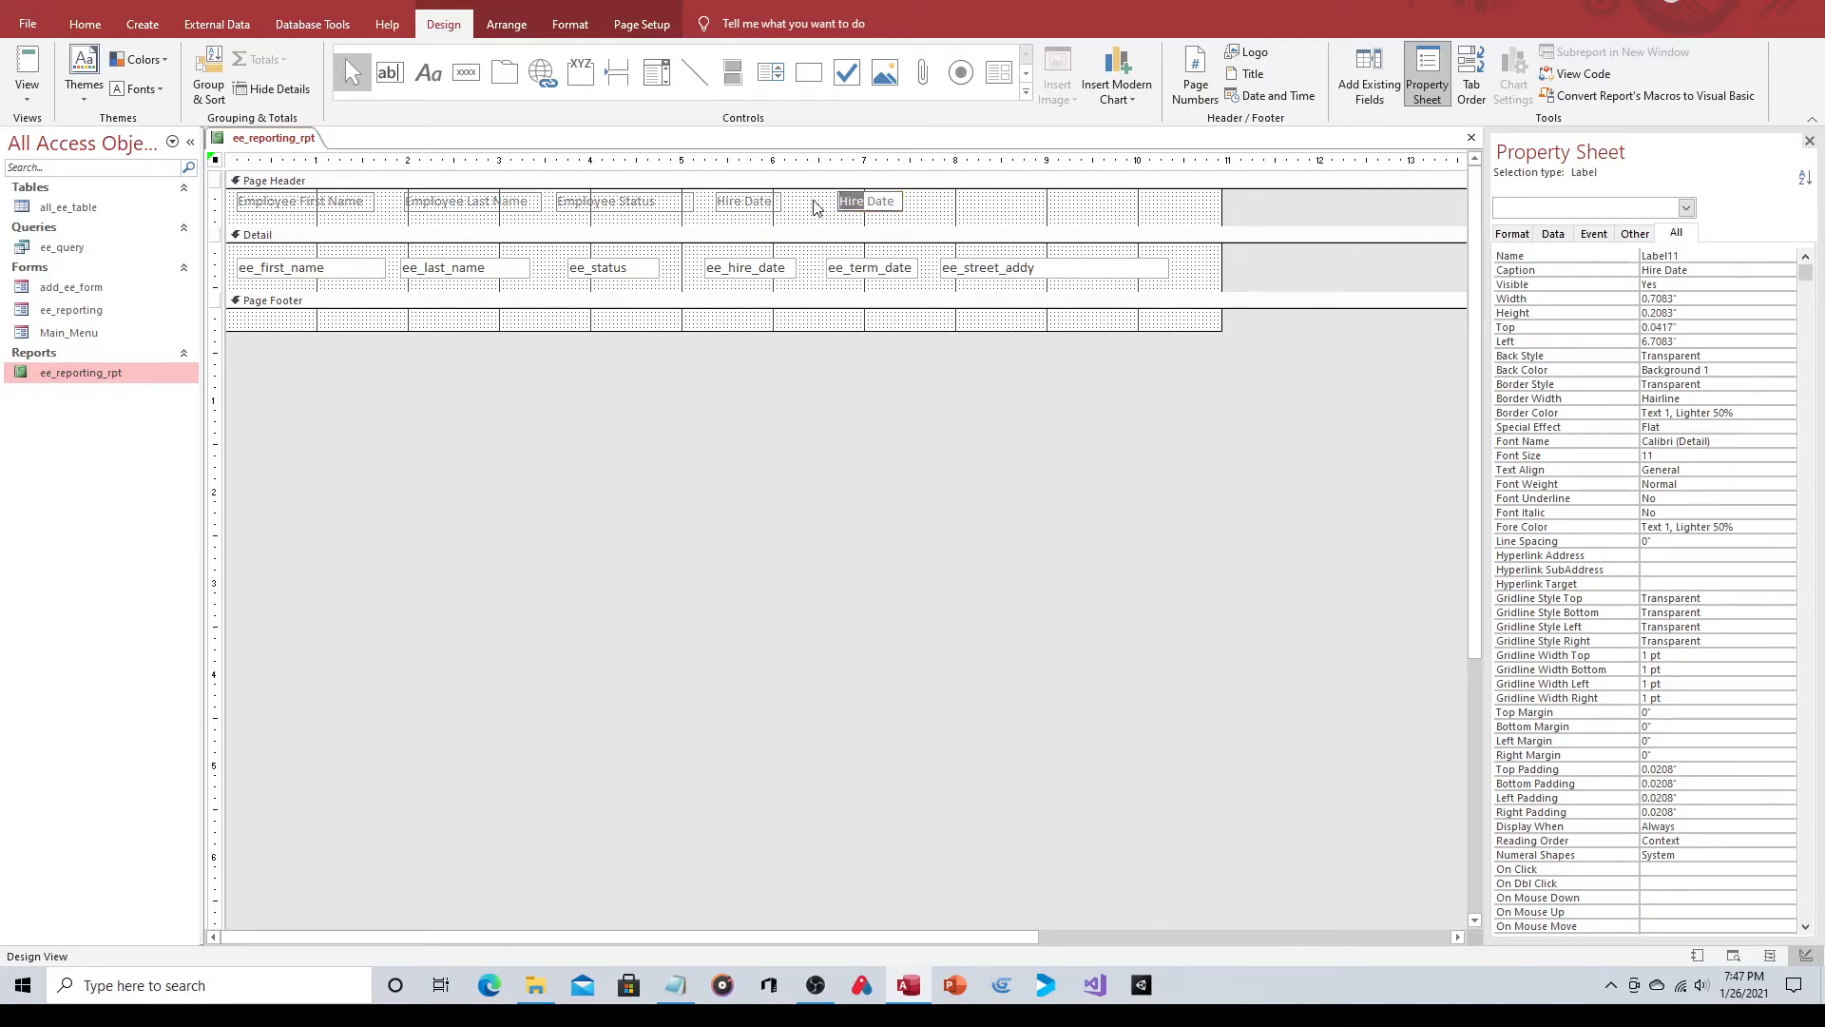
text(Term)
click(958, 211)
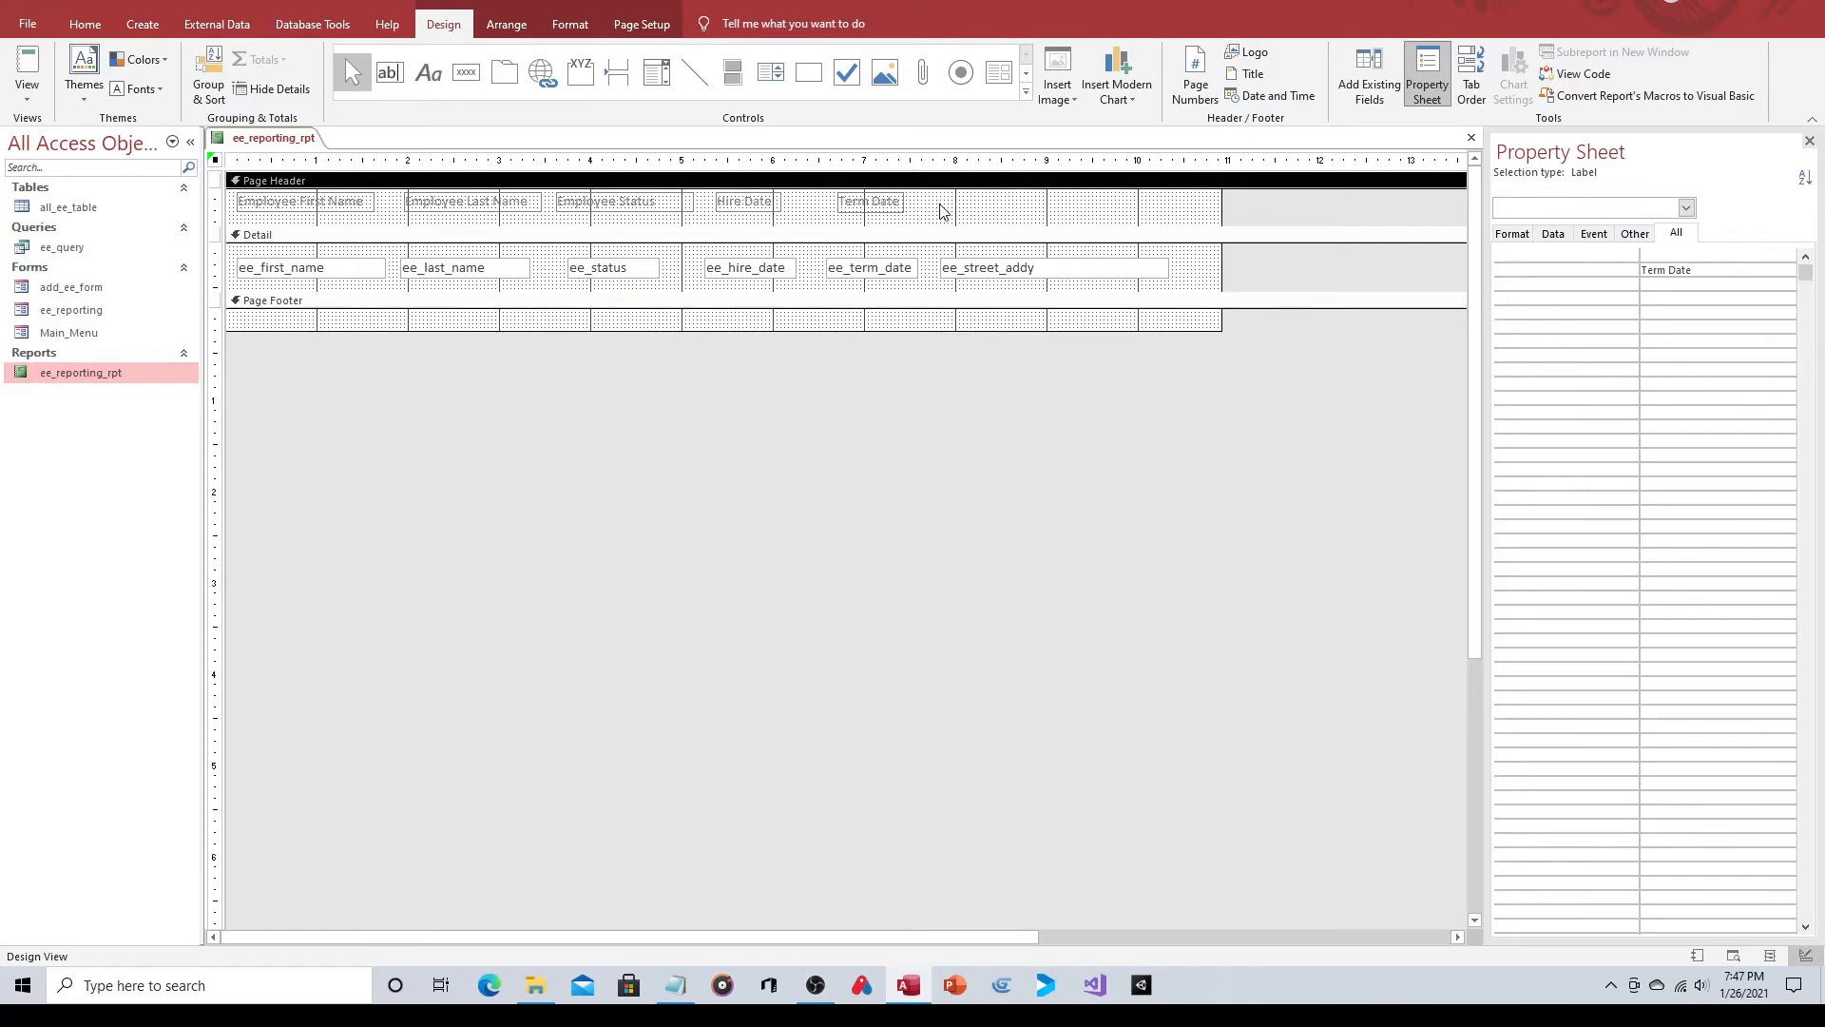
click(875, 204)
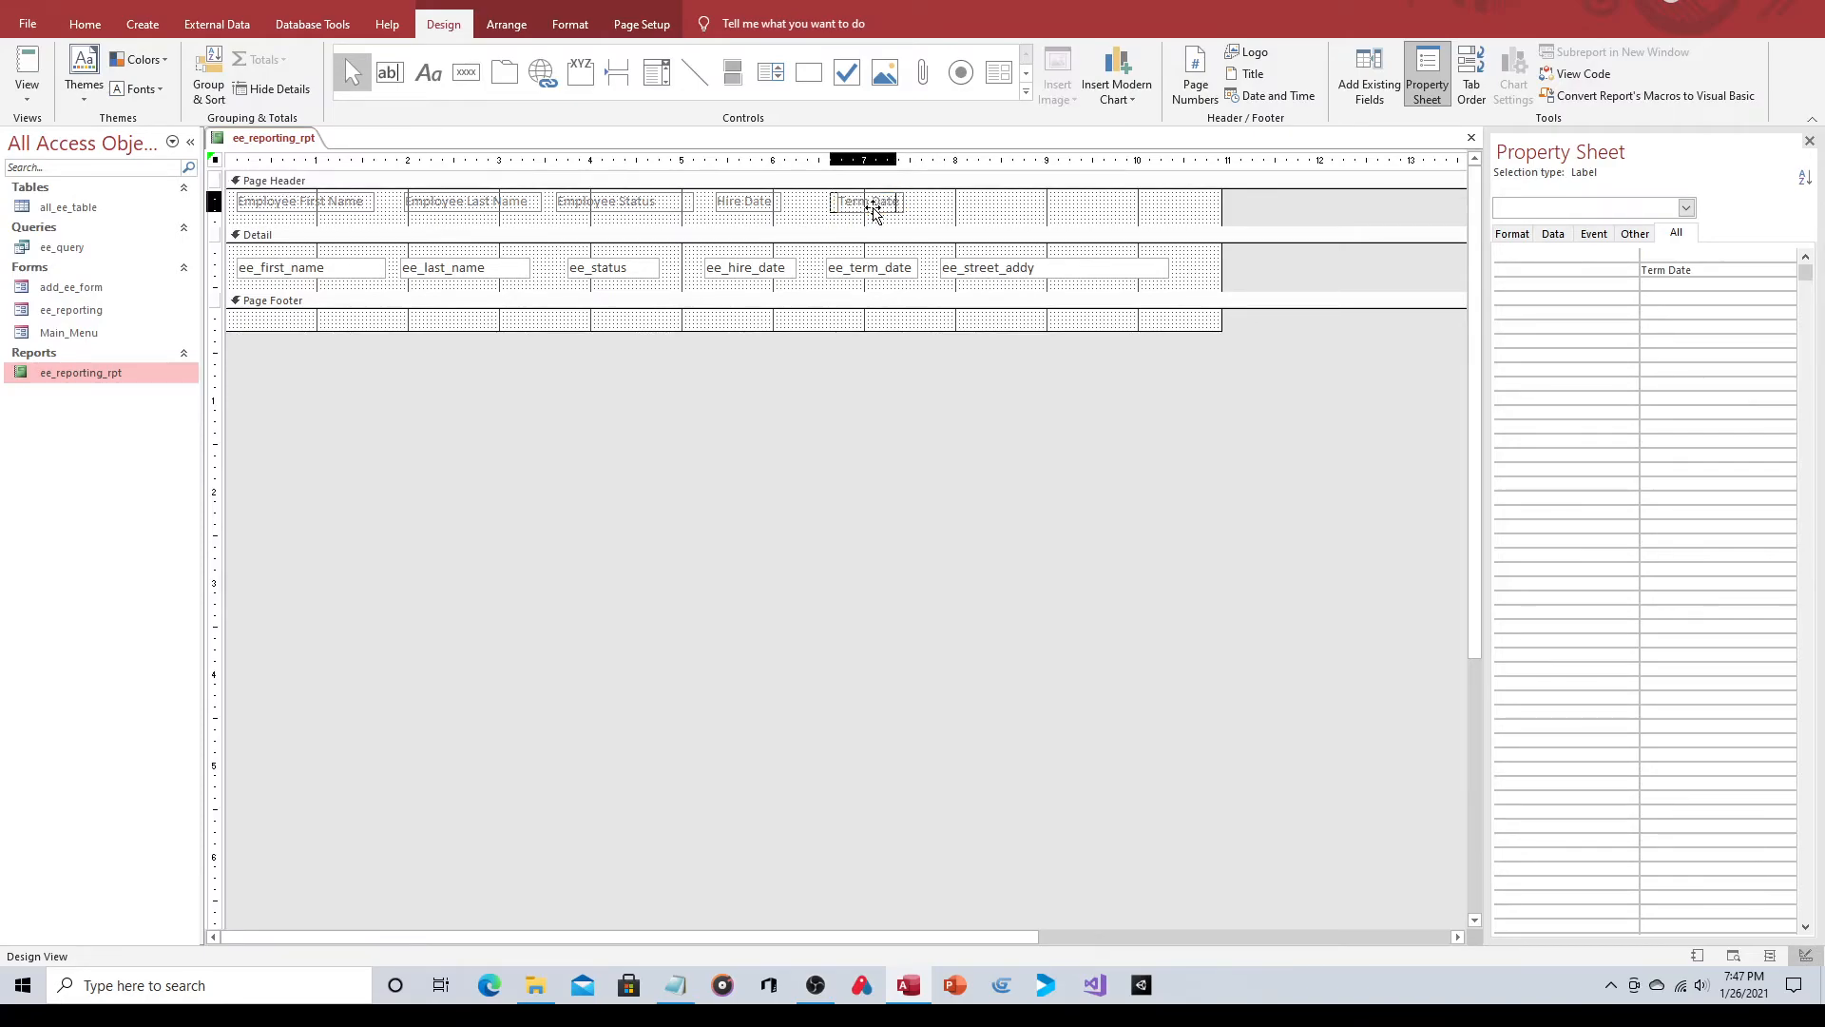
Paste another copy of the Hire Date label above ee_street_addy and widen it to about 2.6 inches.
right_click(994, 205)
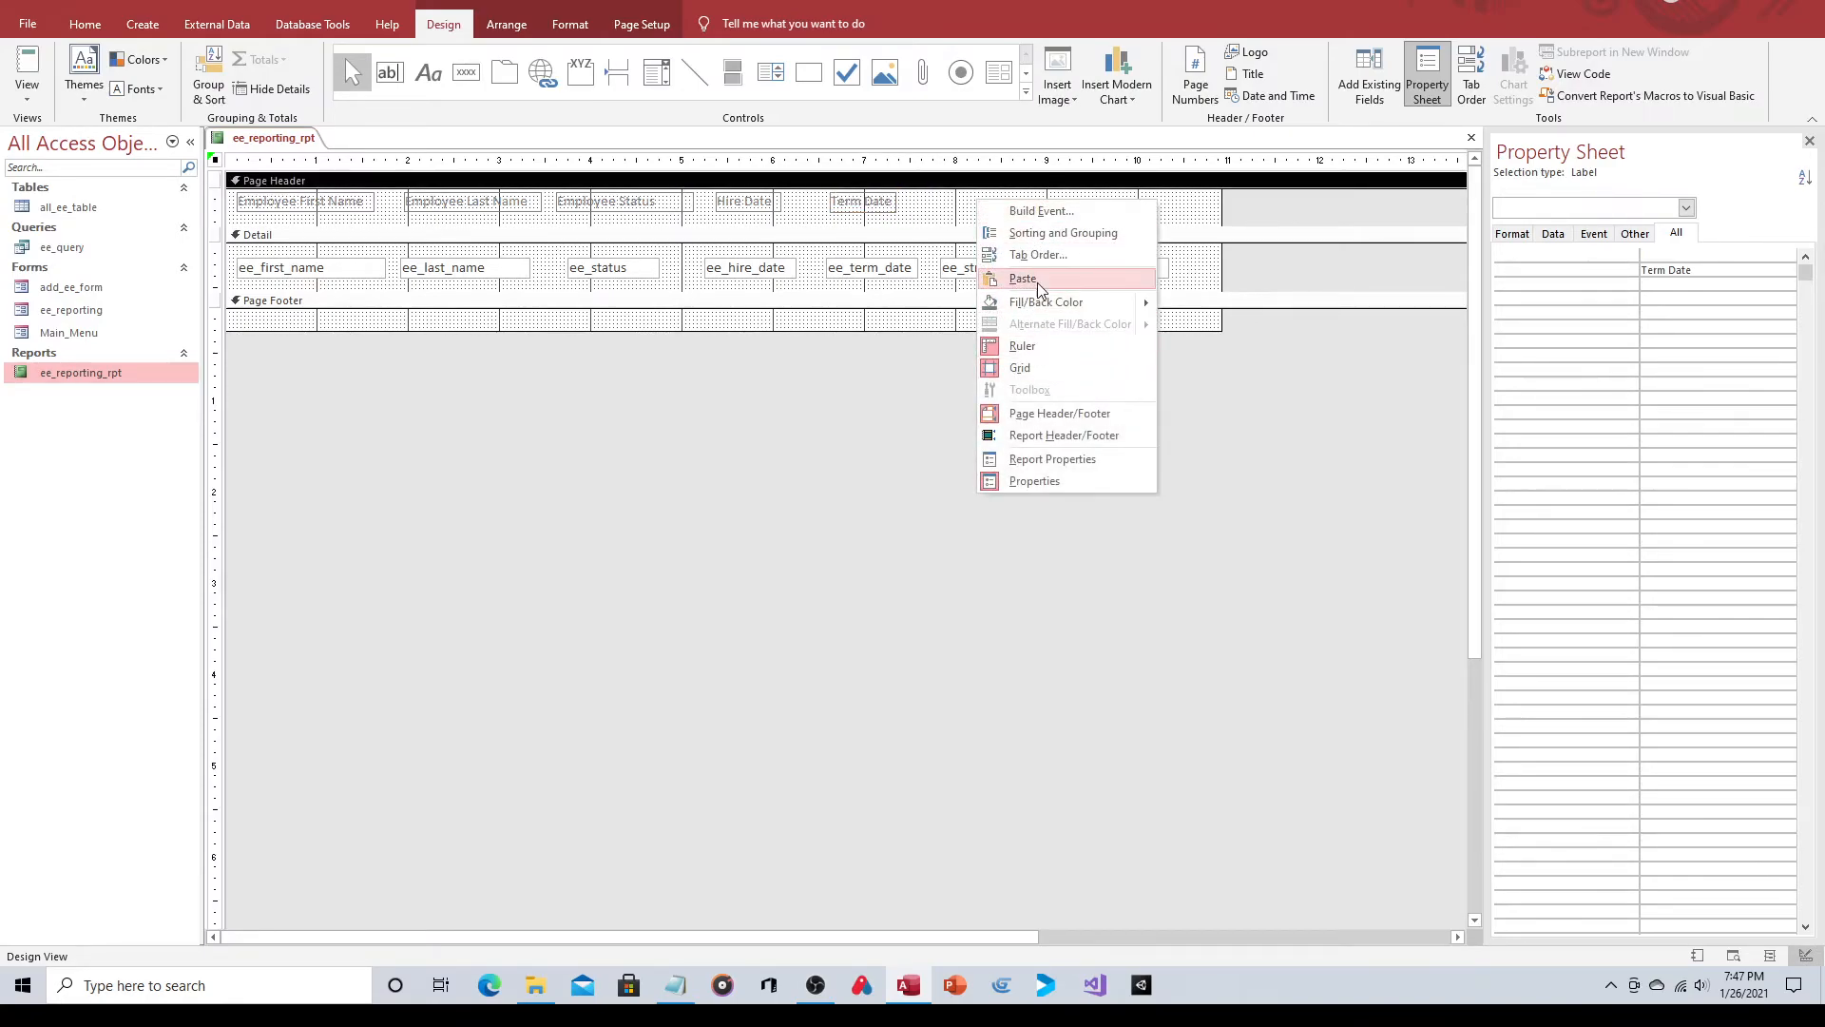
click(1021, 277)
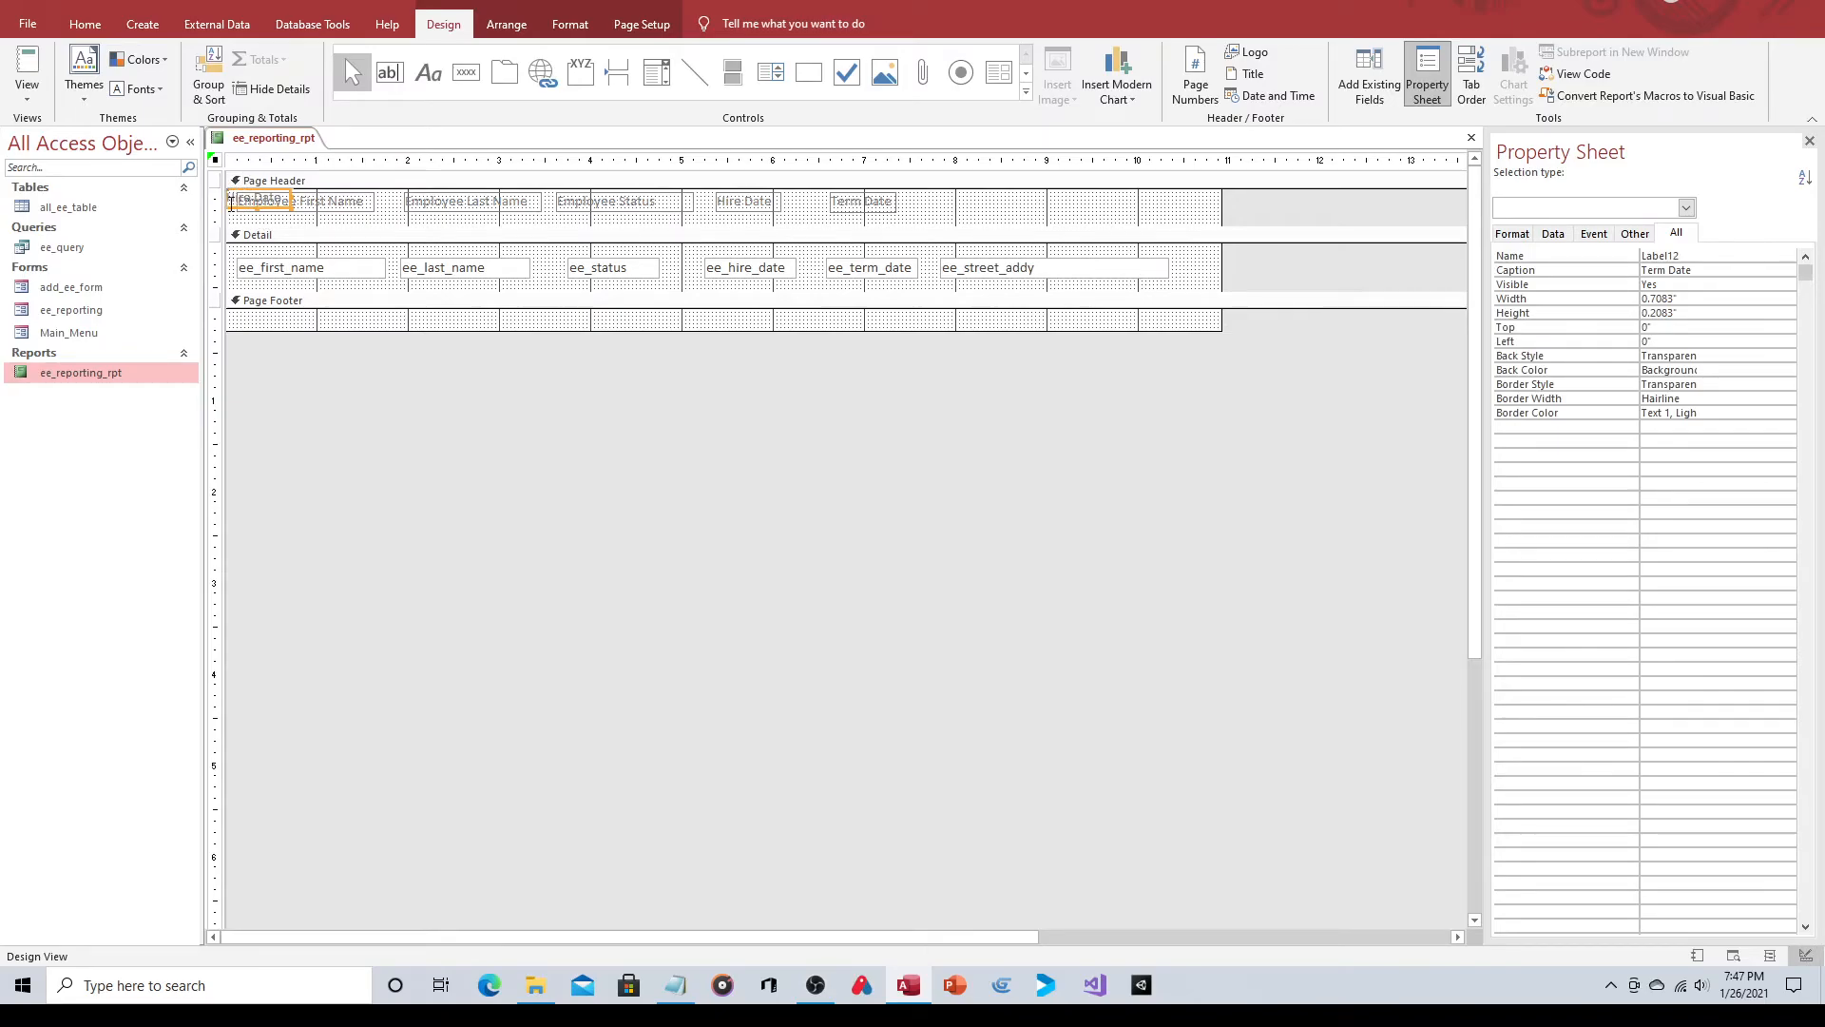
drag(235, 202, 946, 212)
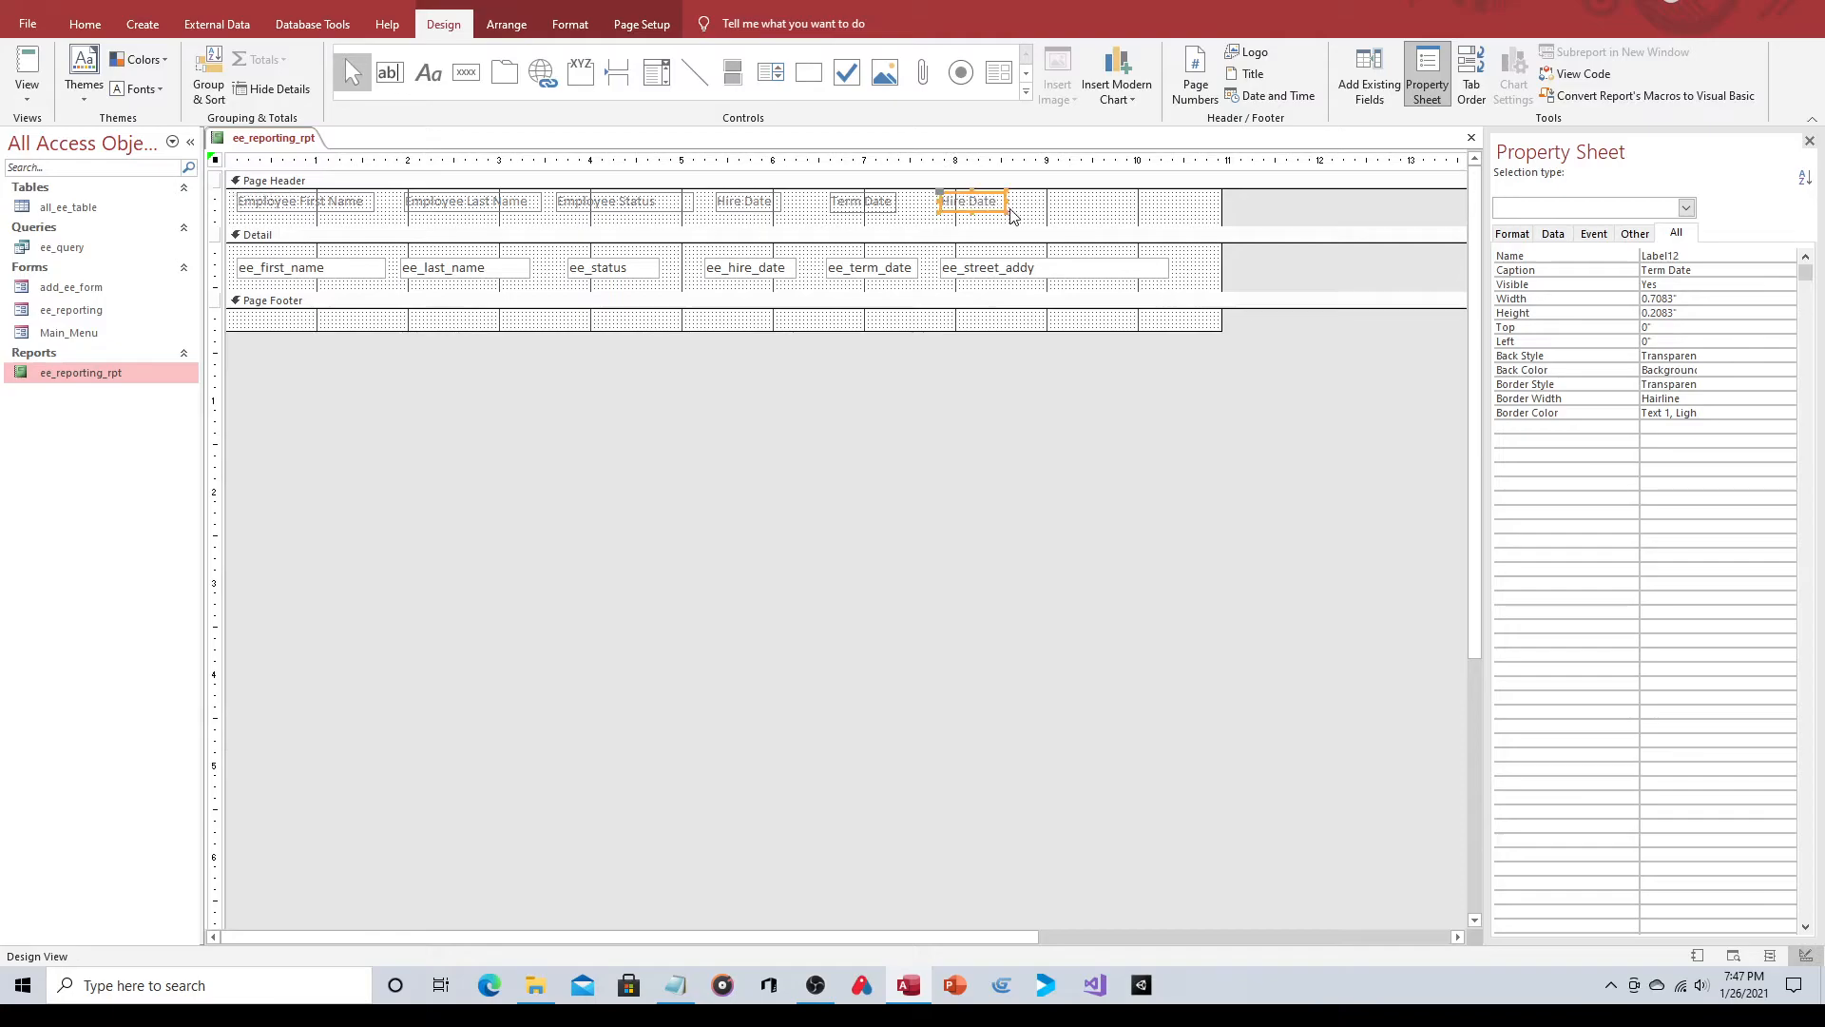
drag(1008, 202, 1181, 200)
Change the widened label's caption to "Employee Street Address 1" and close the report with its changes saved.
click(1051, 203)
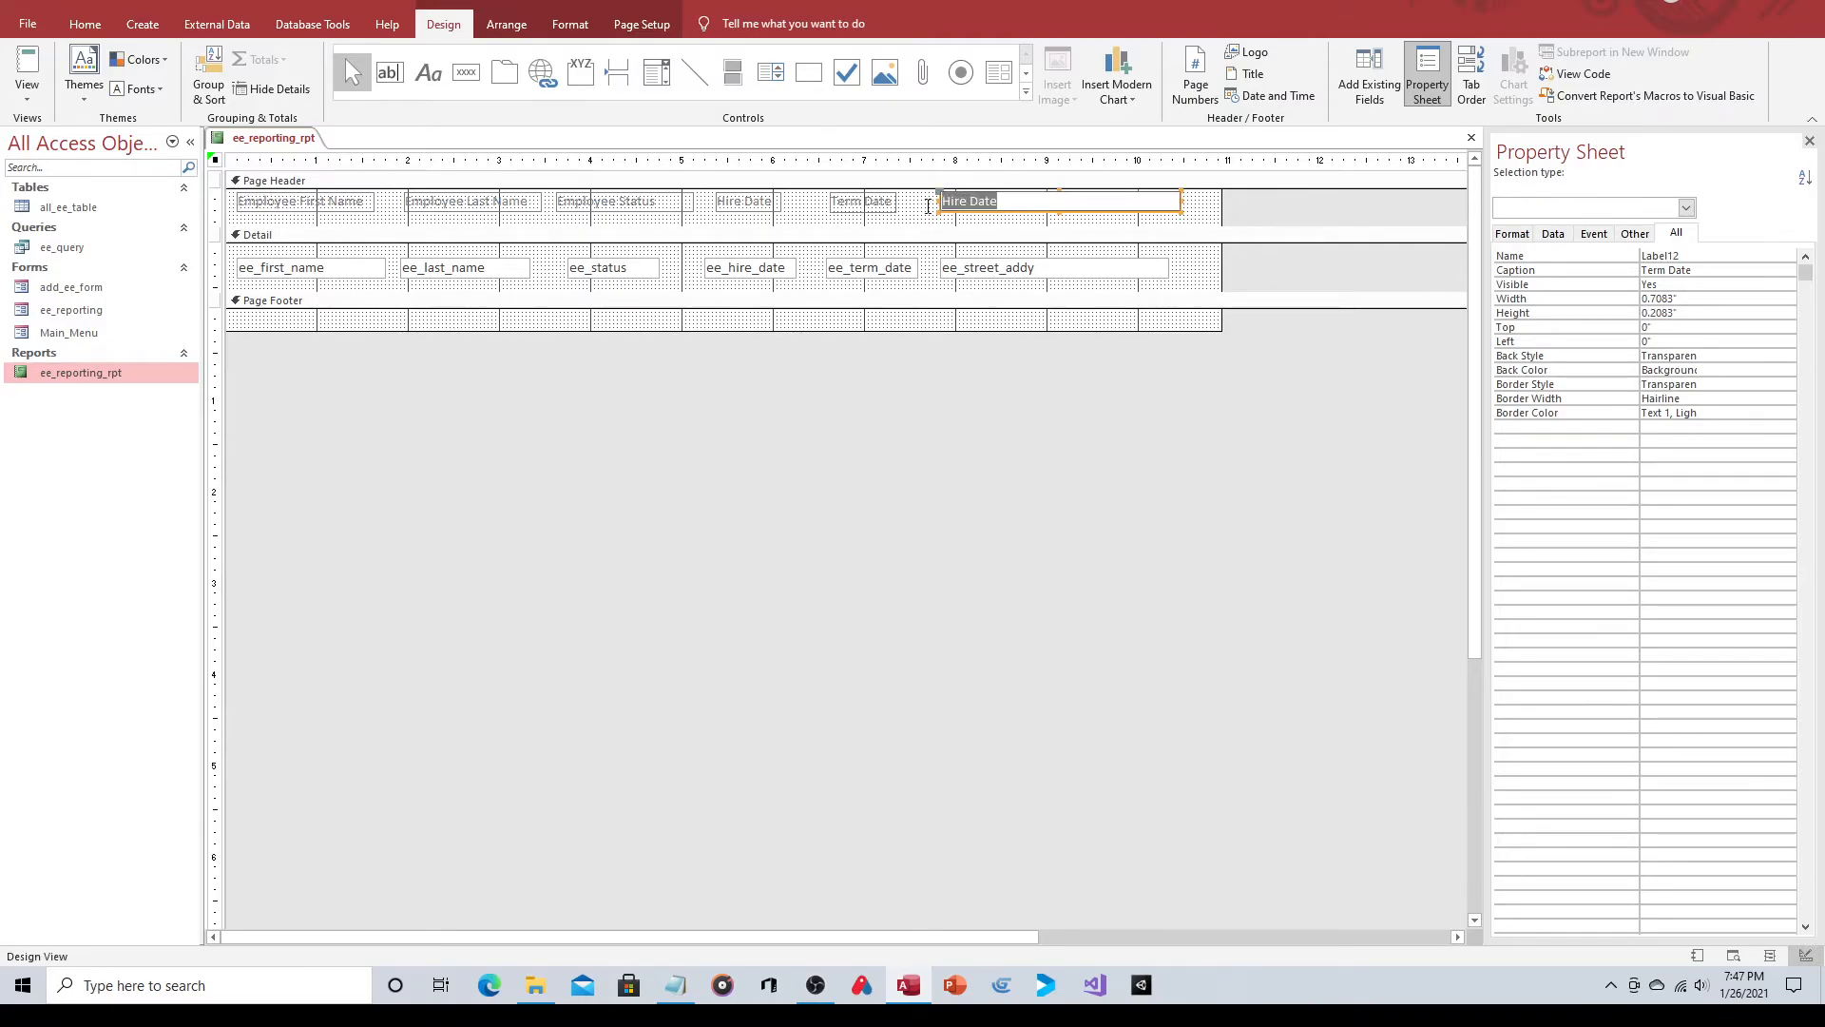
text(Emplo)
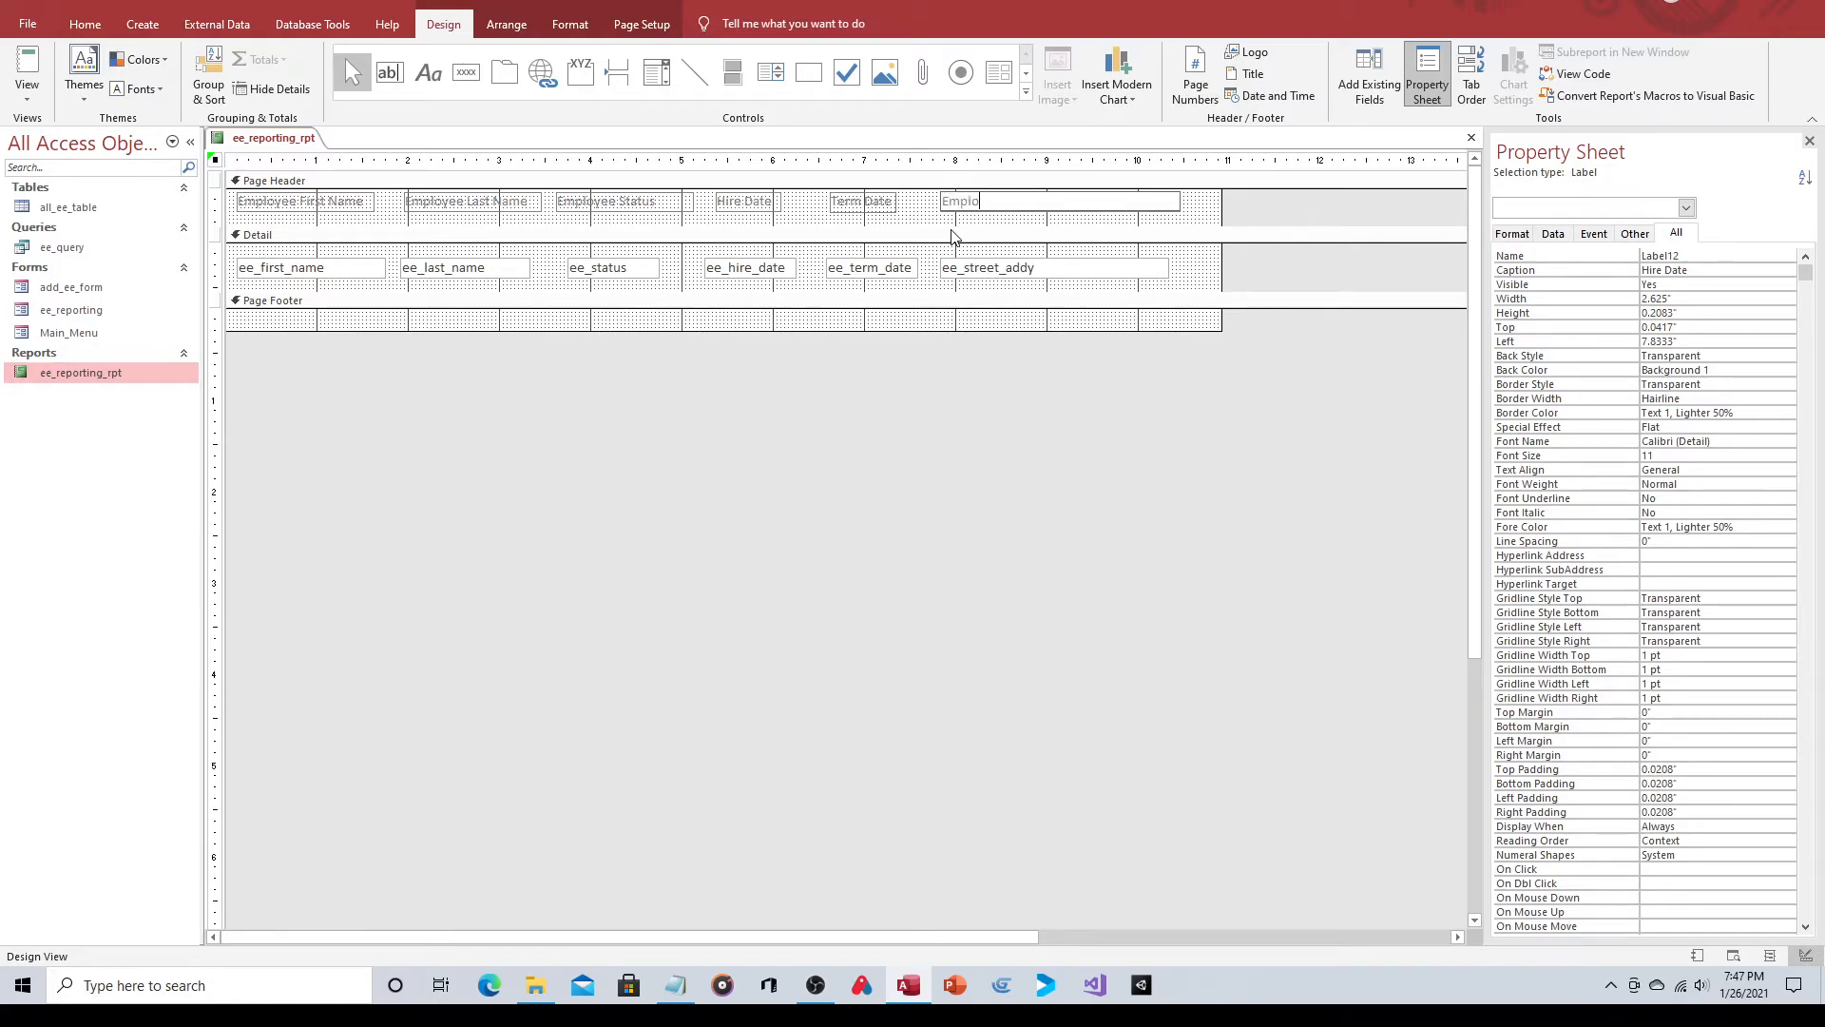
text(yee Street Address 1)
click(1186, 259)
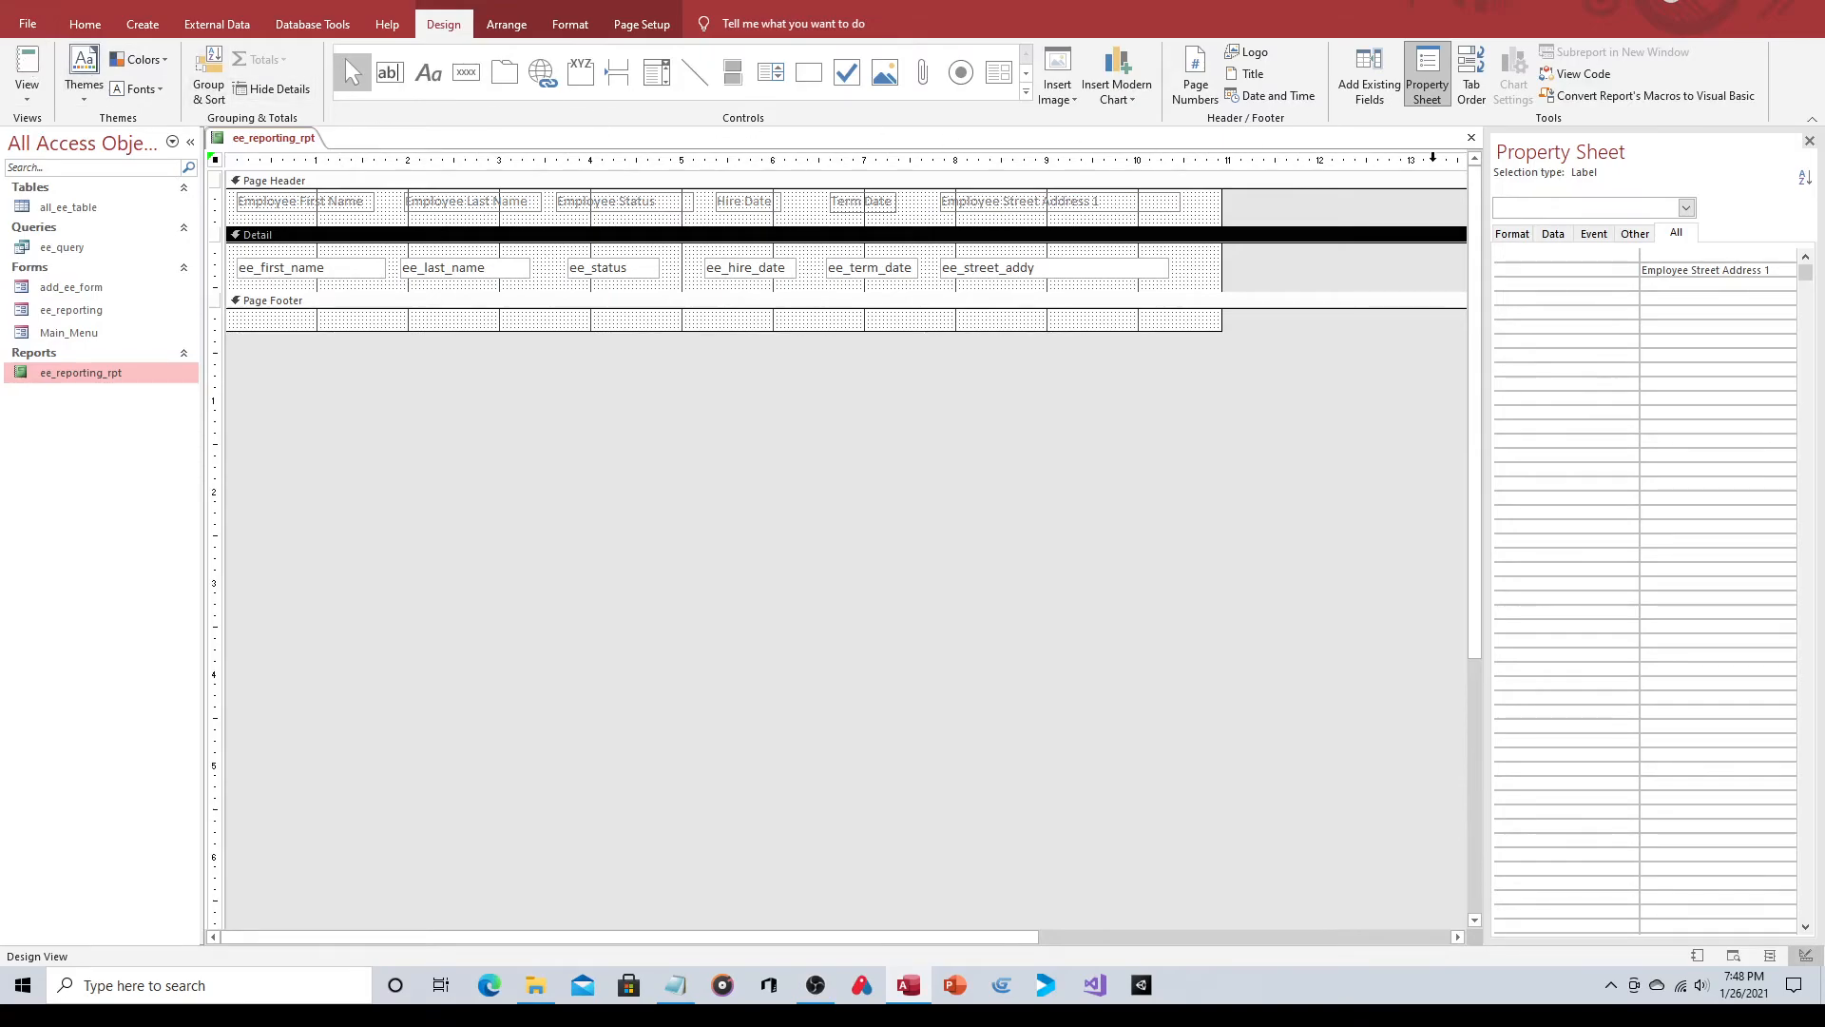
click(1471, 138)
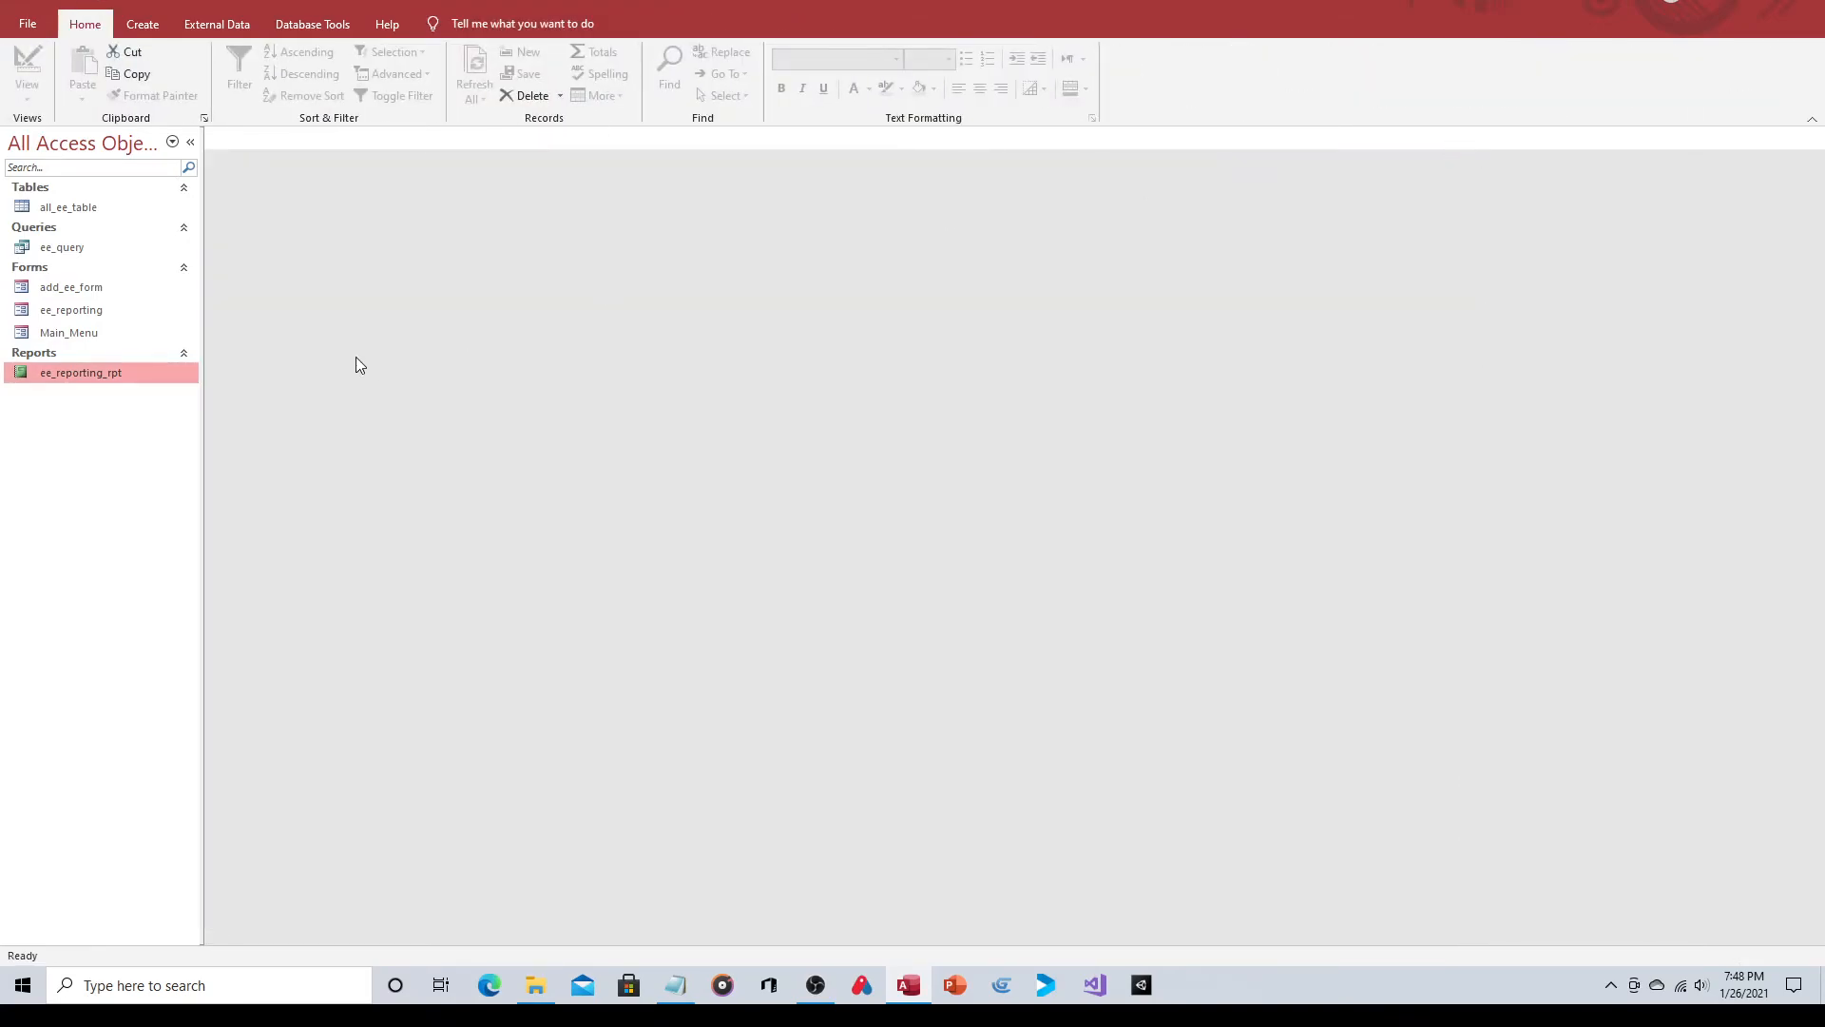
Open the ee_reporting form, run the report for Active employees, and close both the report and the form.
double_click(95, 311)
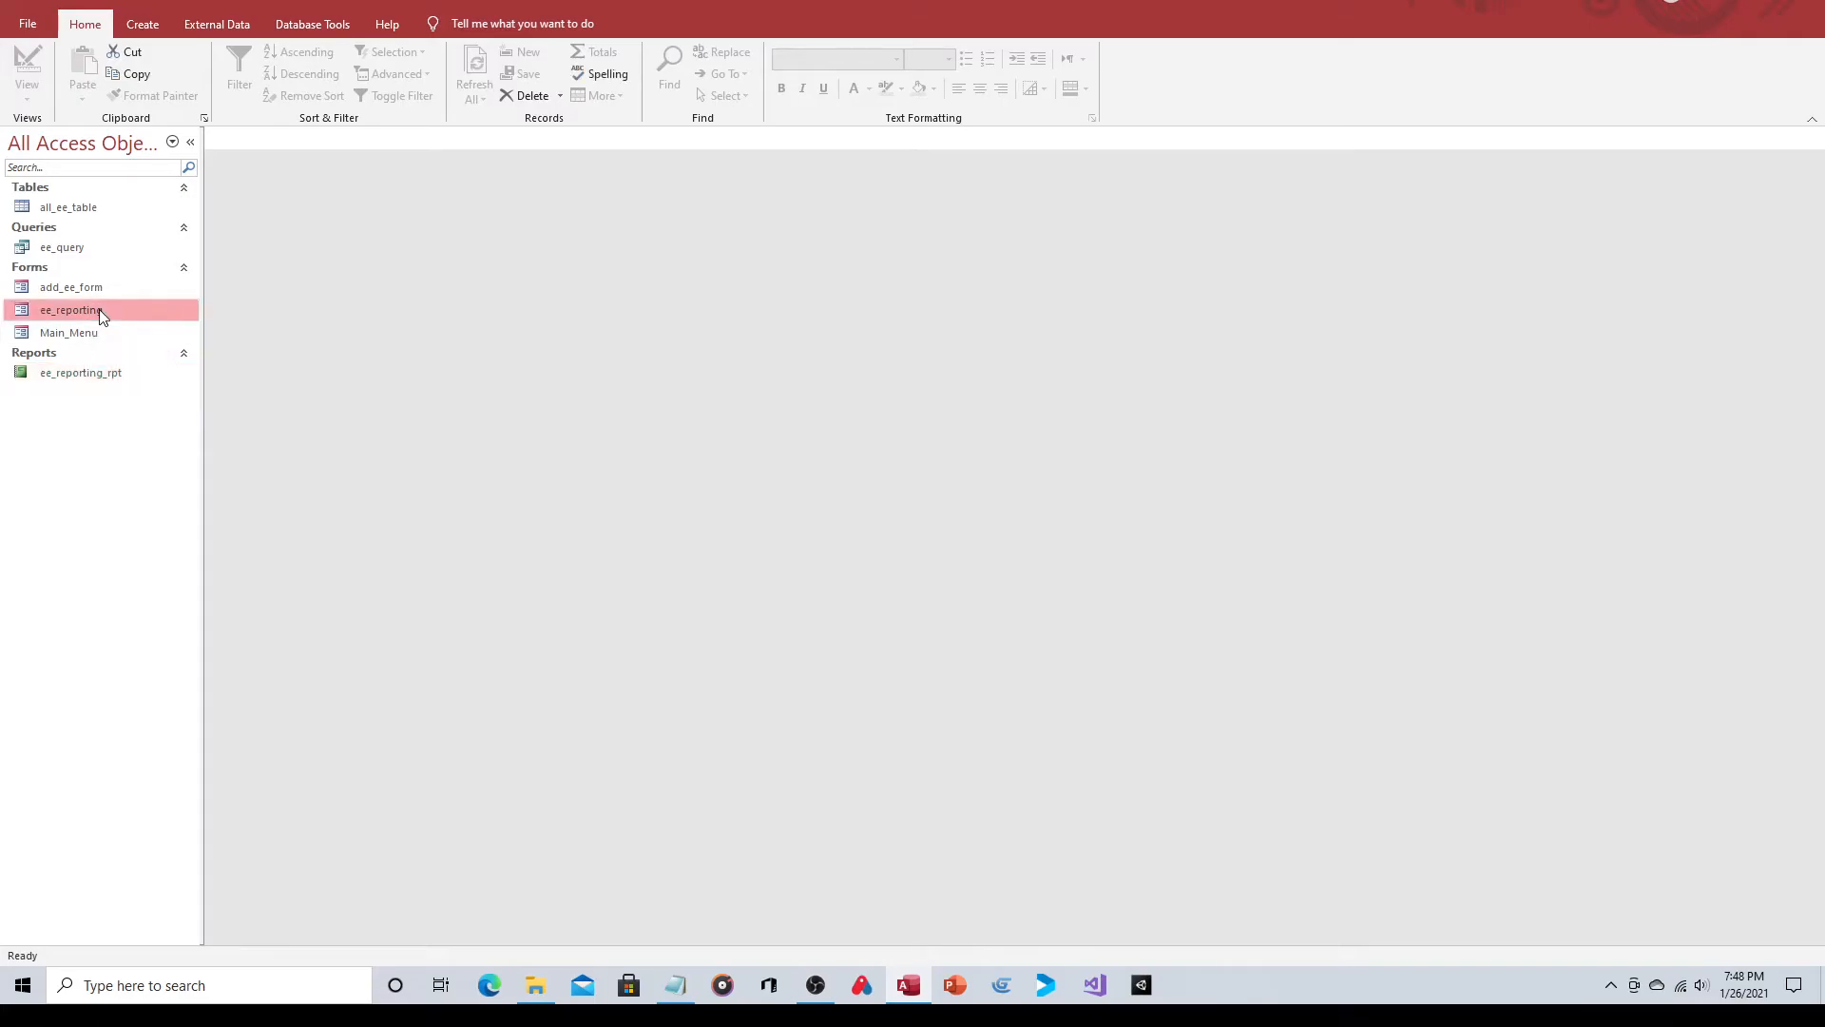
click(547, 222)
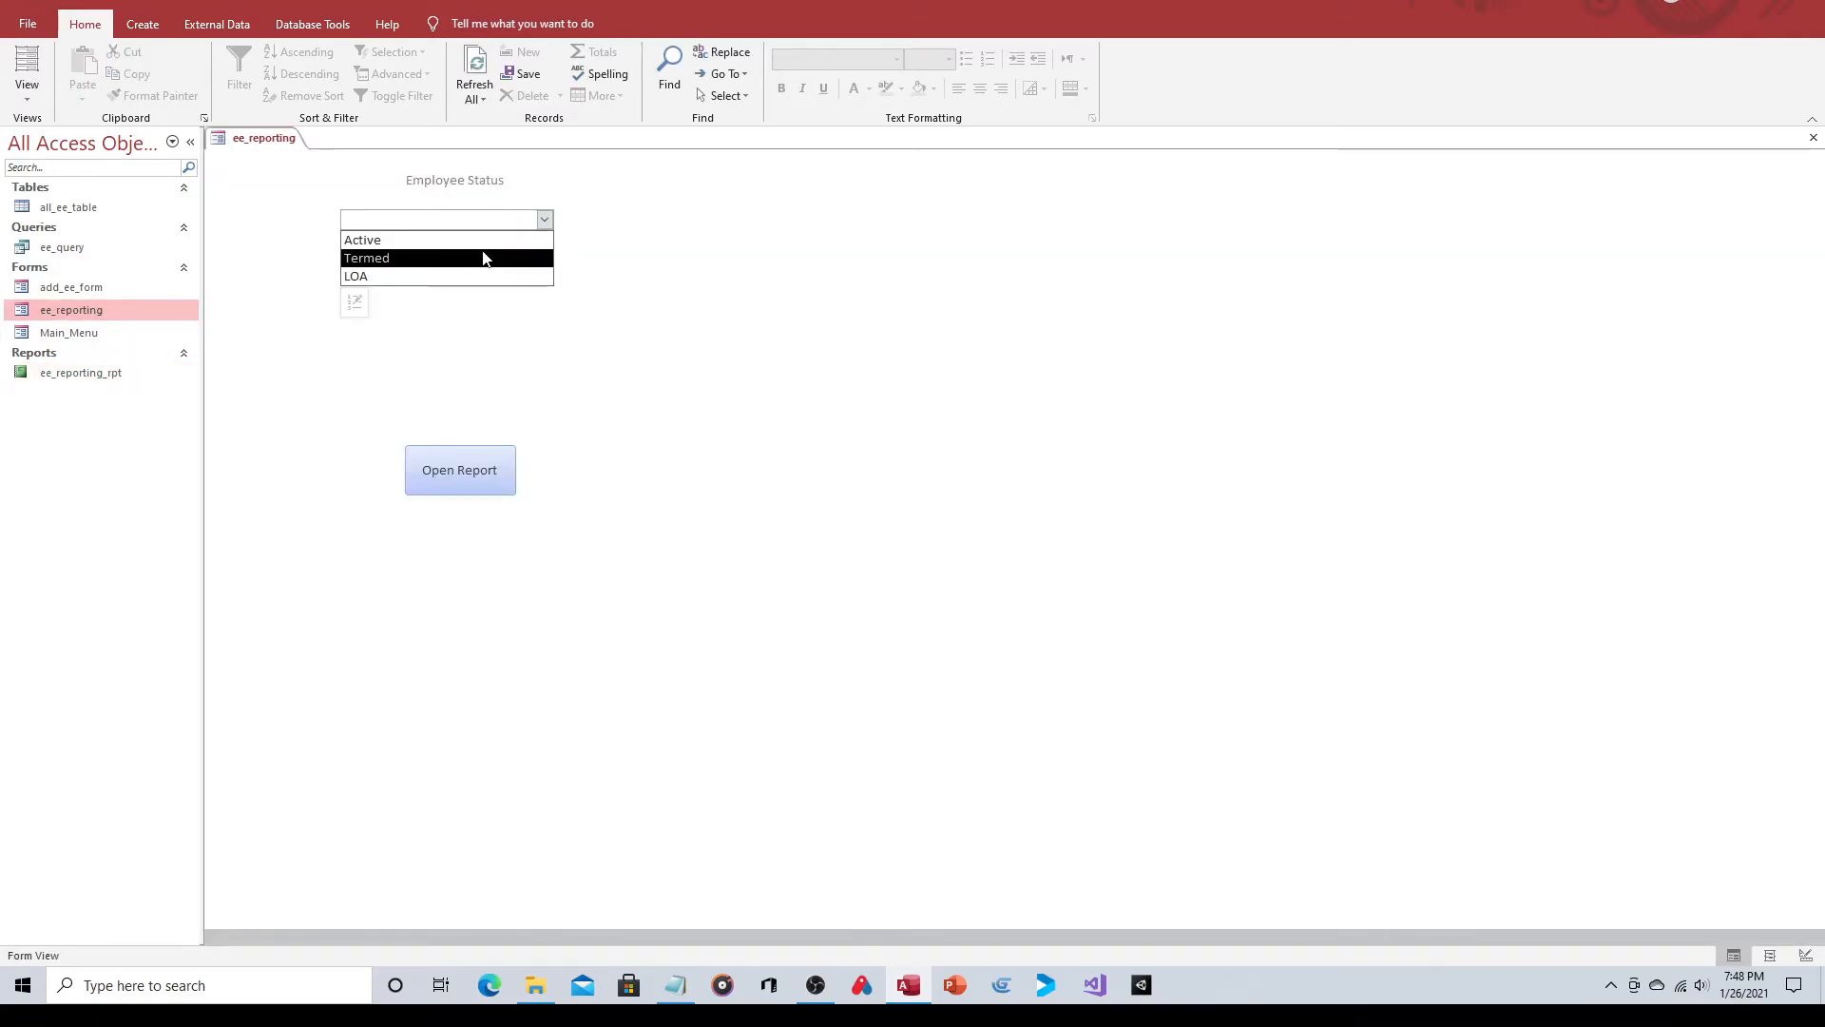
click(485, 256)
click(463, 473)
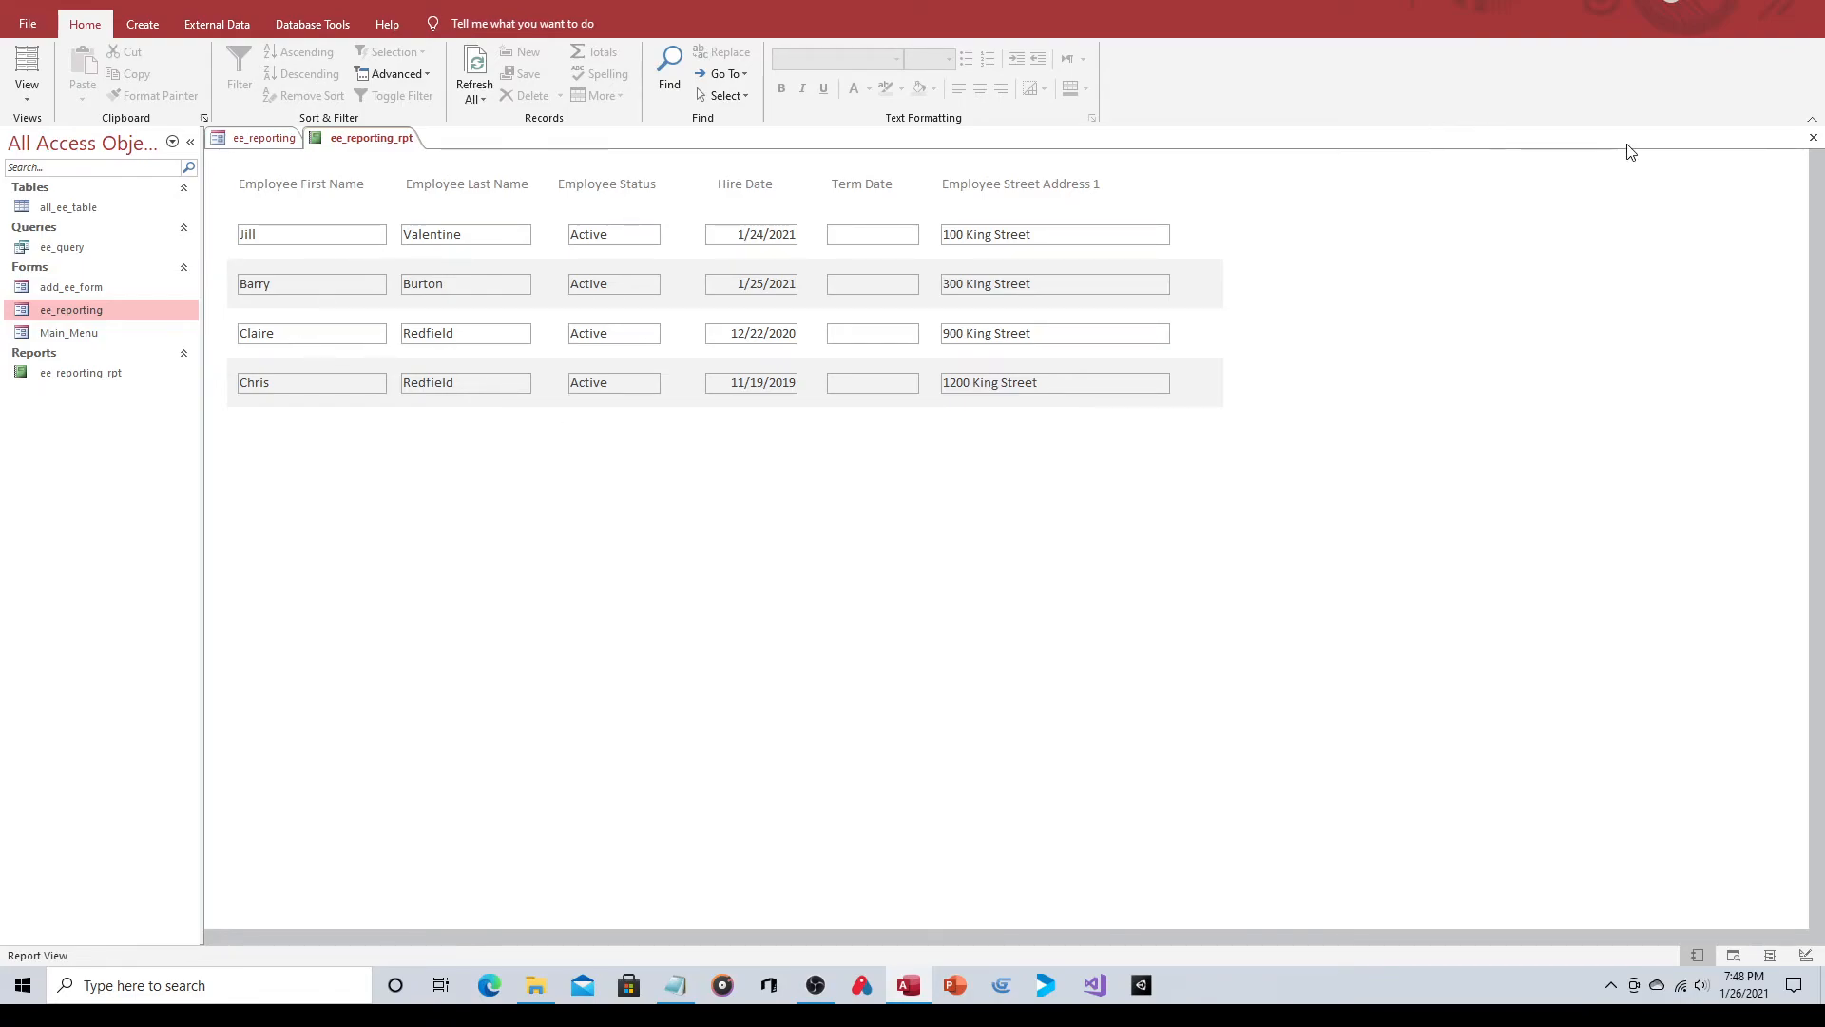
click(1812, 137)
click(1813, 137)
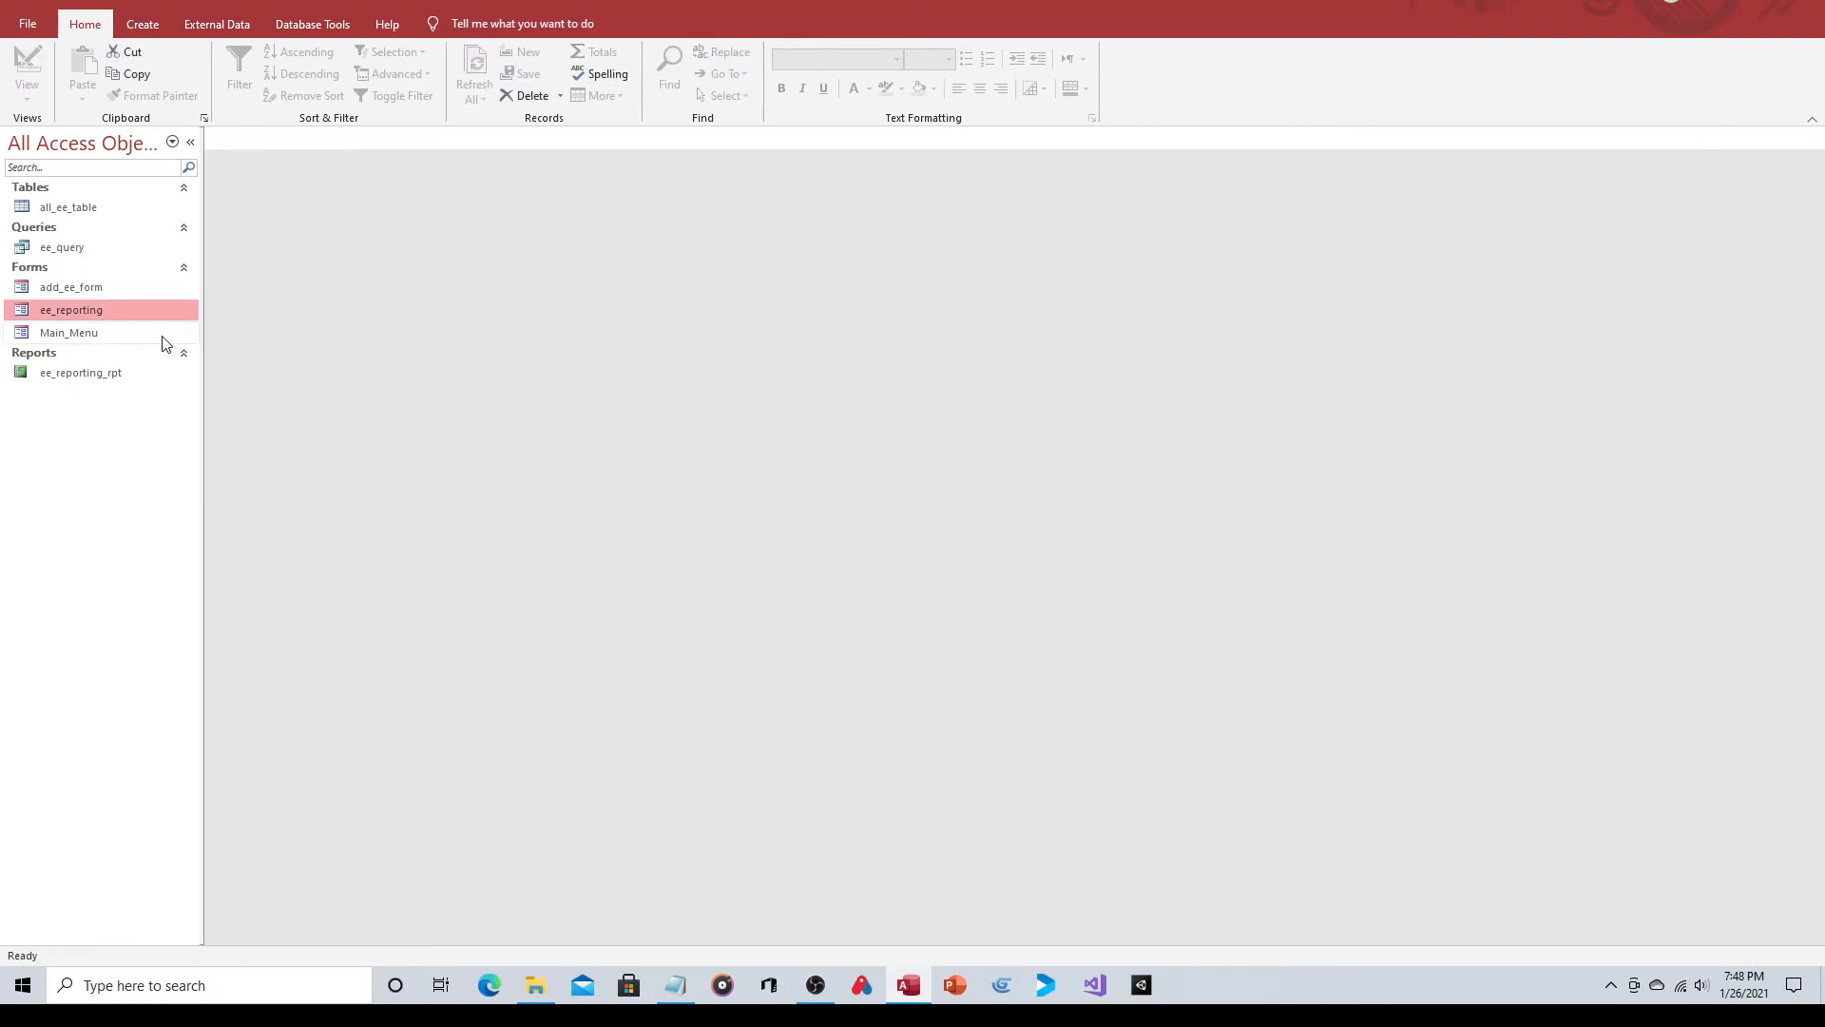
Open ee_reporting_rpt in Design View, set the ee_first_name field's border style to Transparent, and close the report with its changes saved.
click(56, 374)
right_click(55, 373)
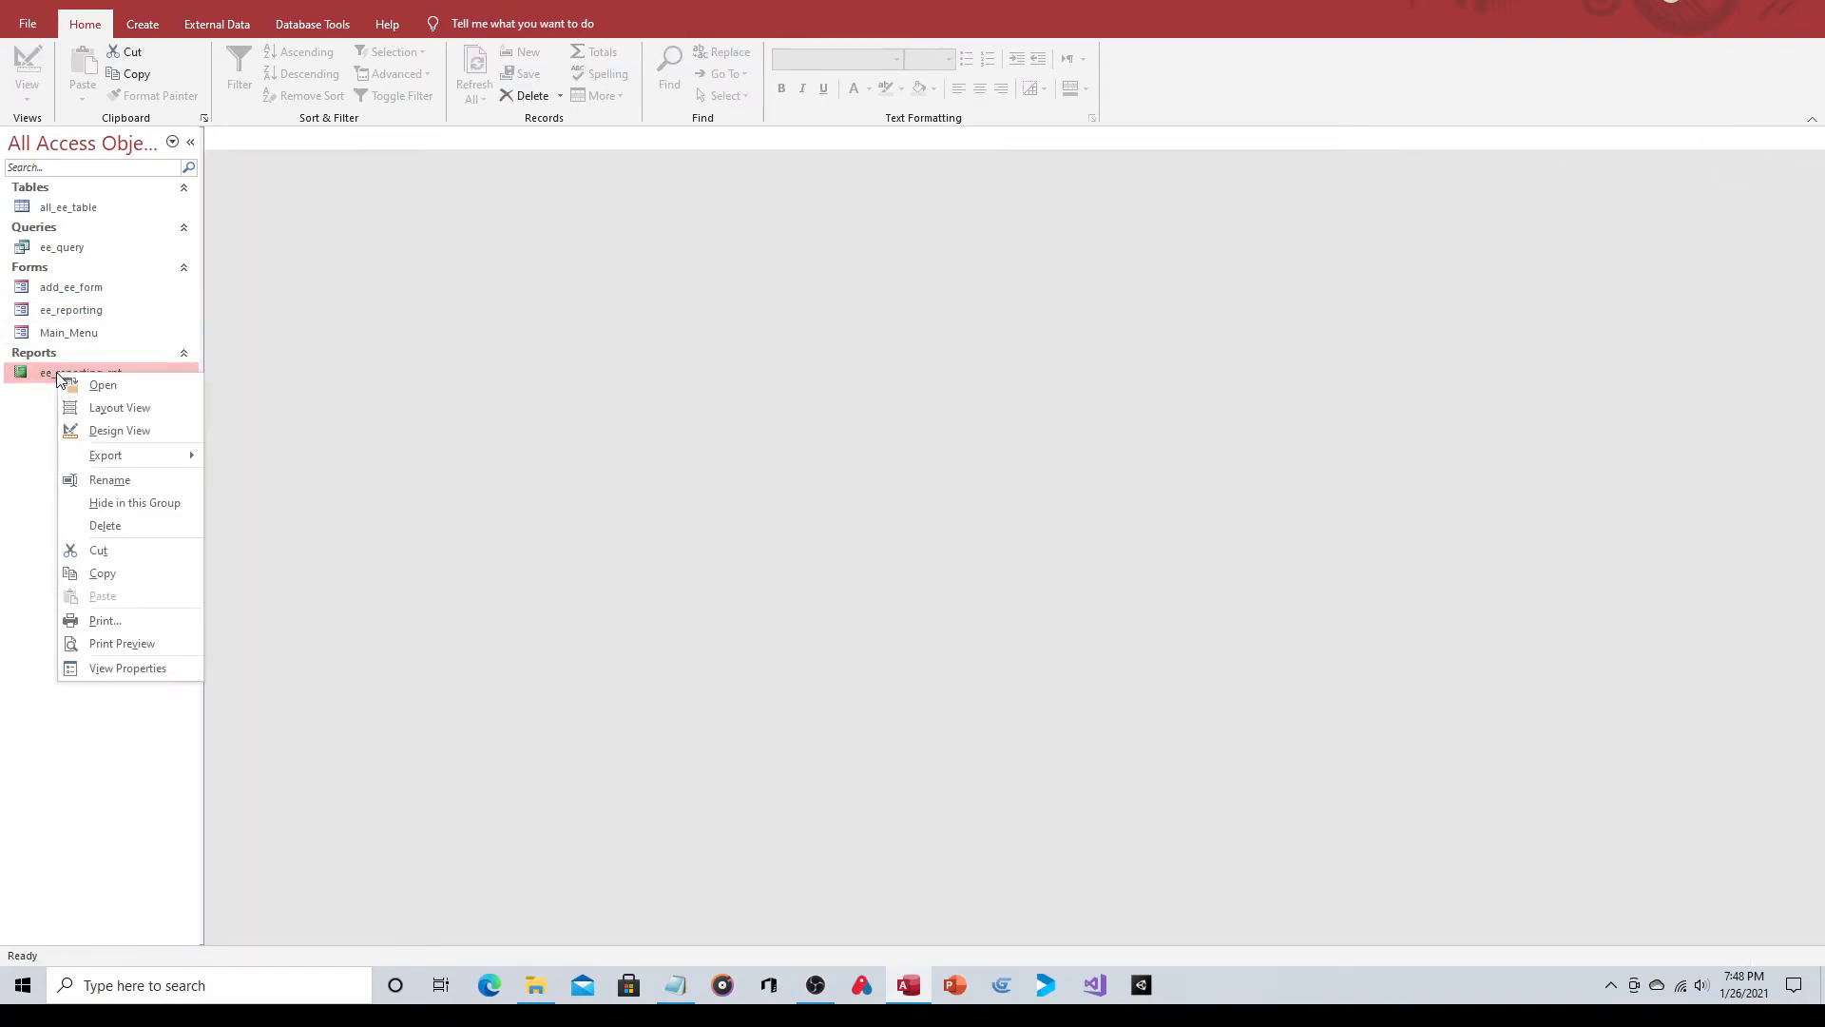
click(112, 431)
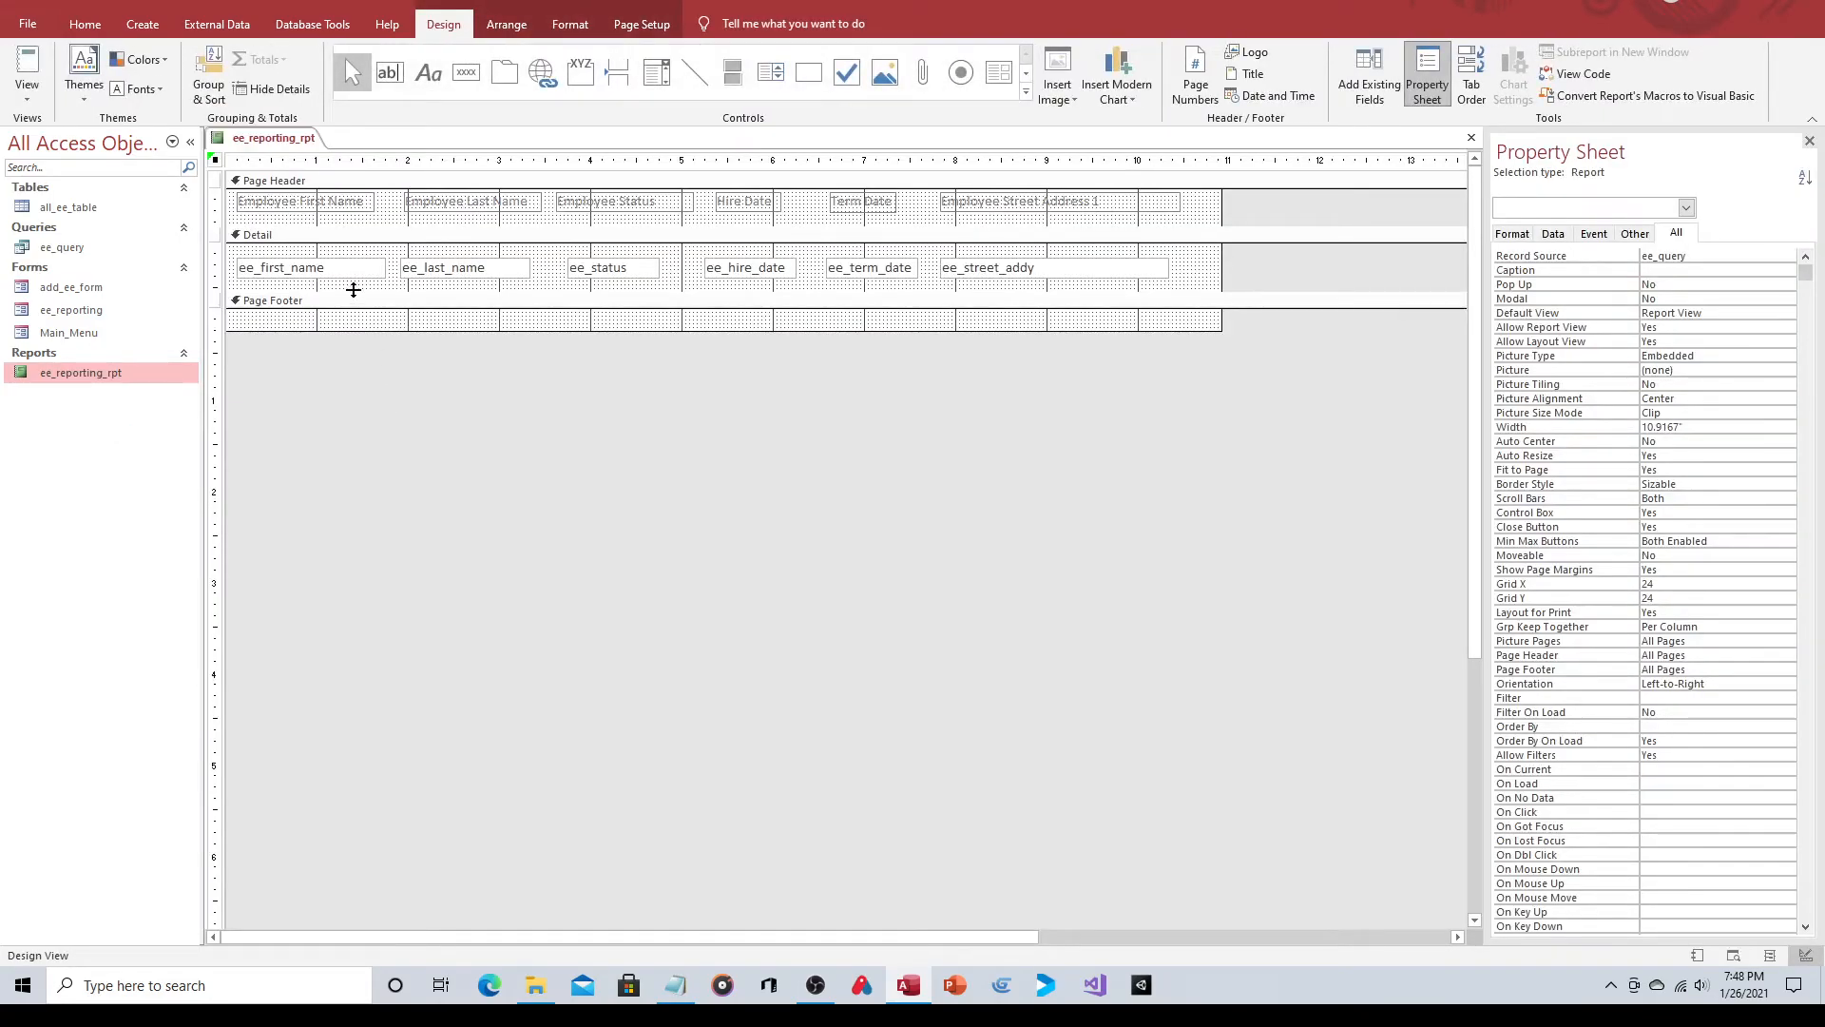
click(350, 272)
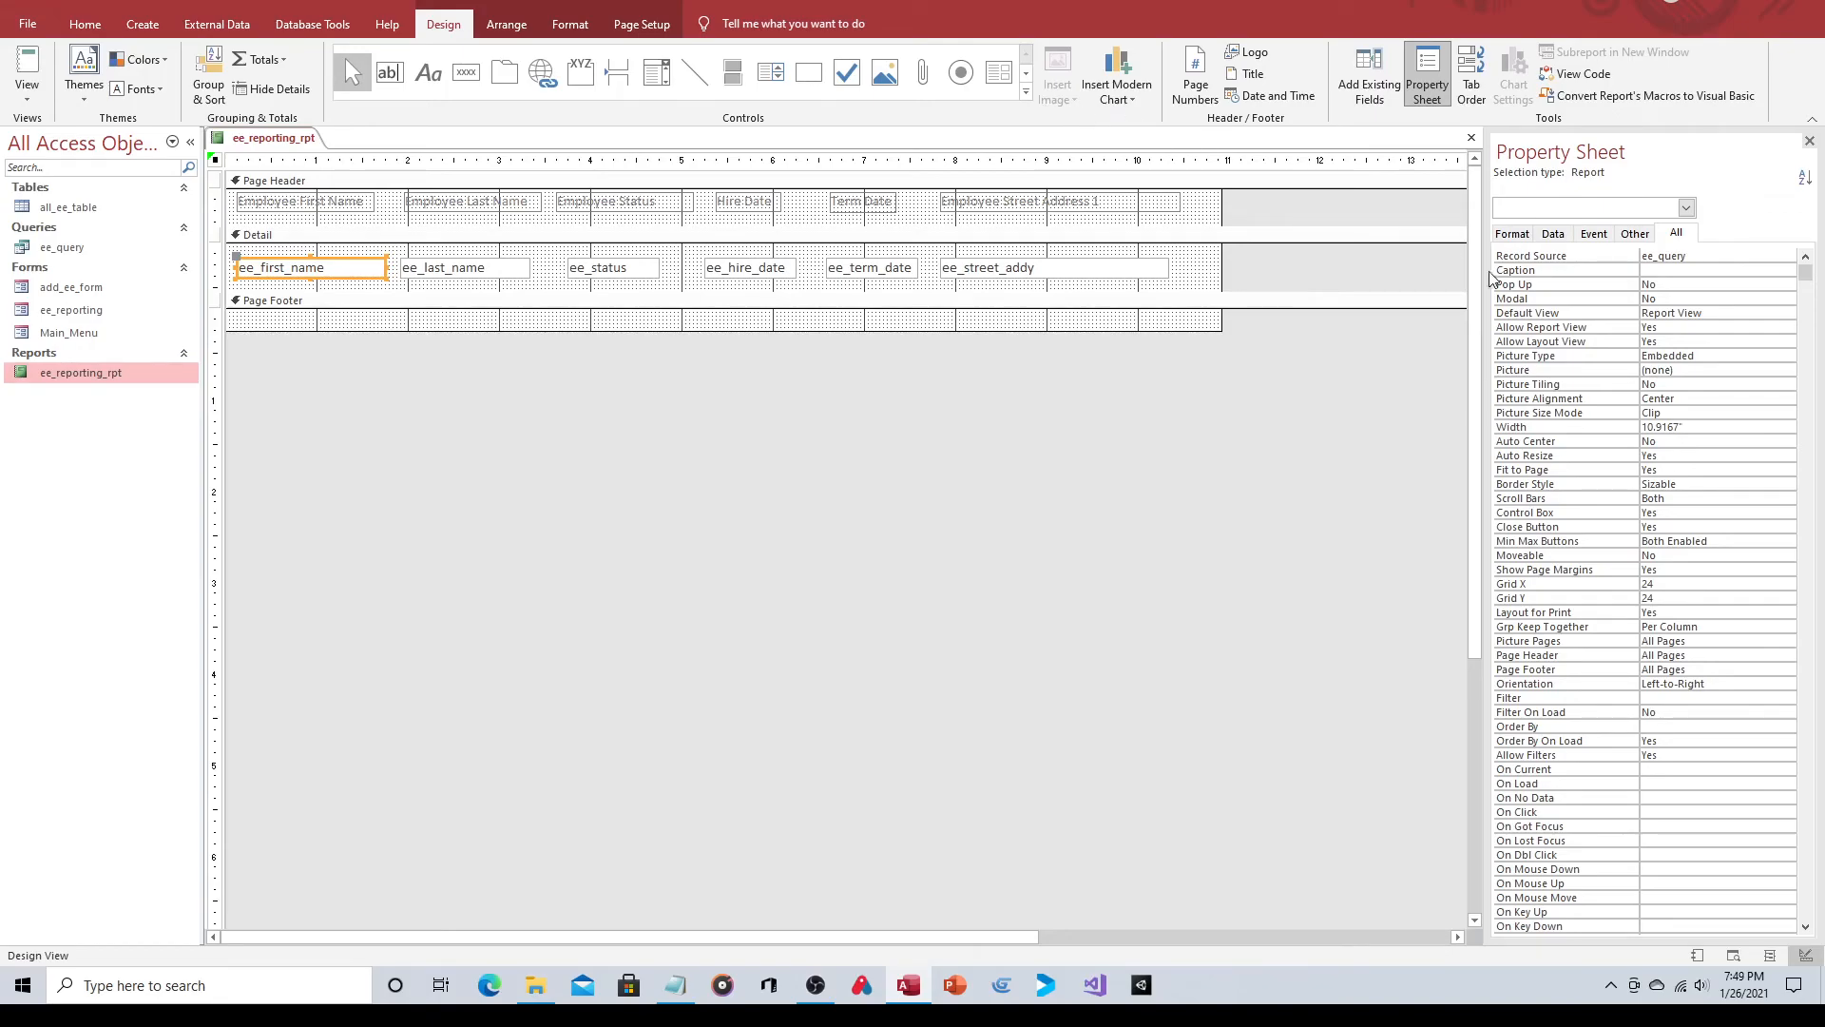
click(1509, 235)
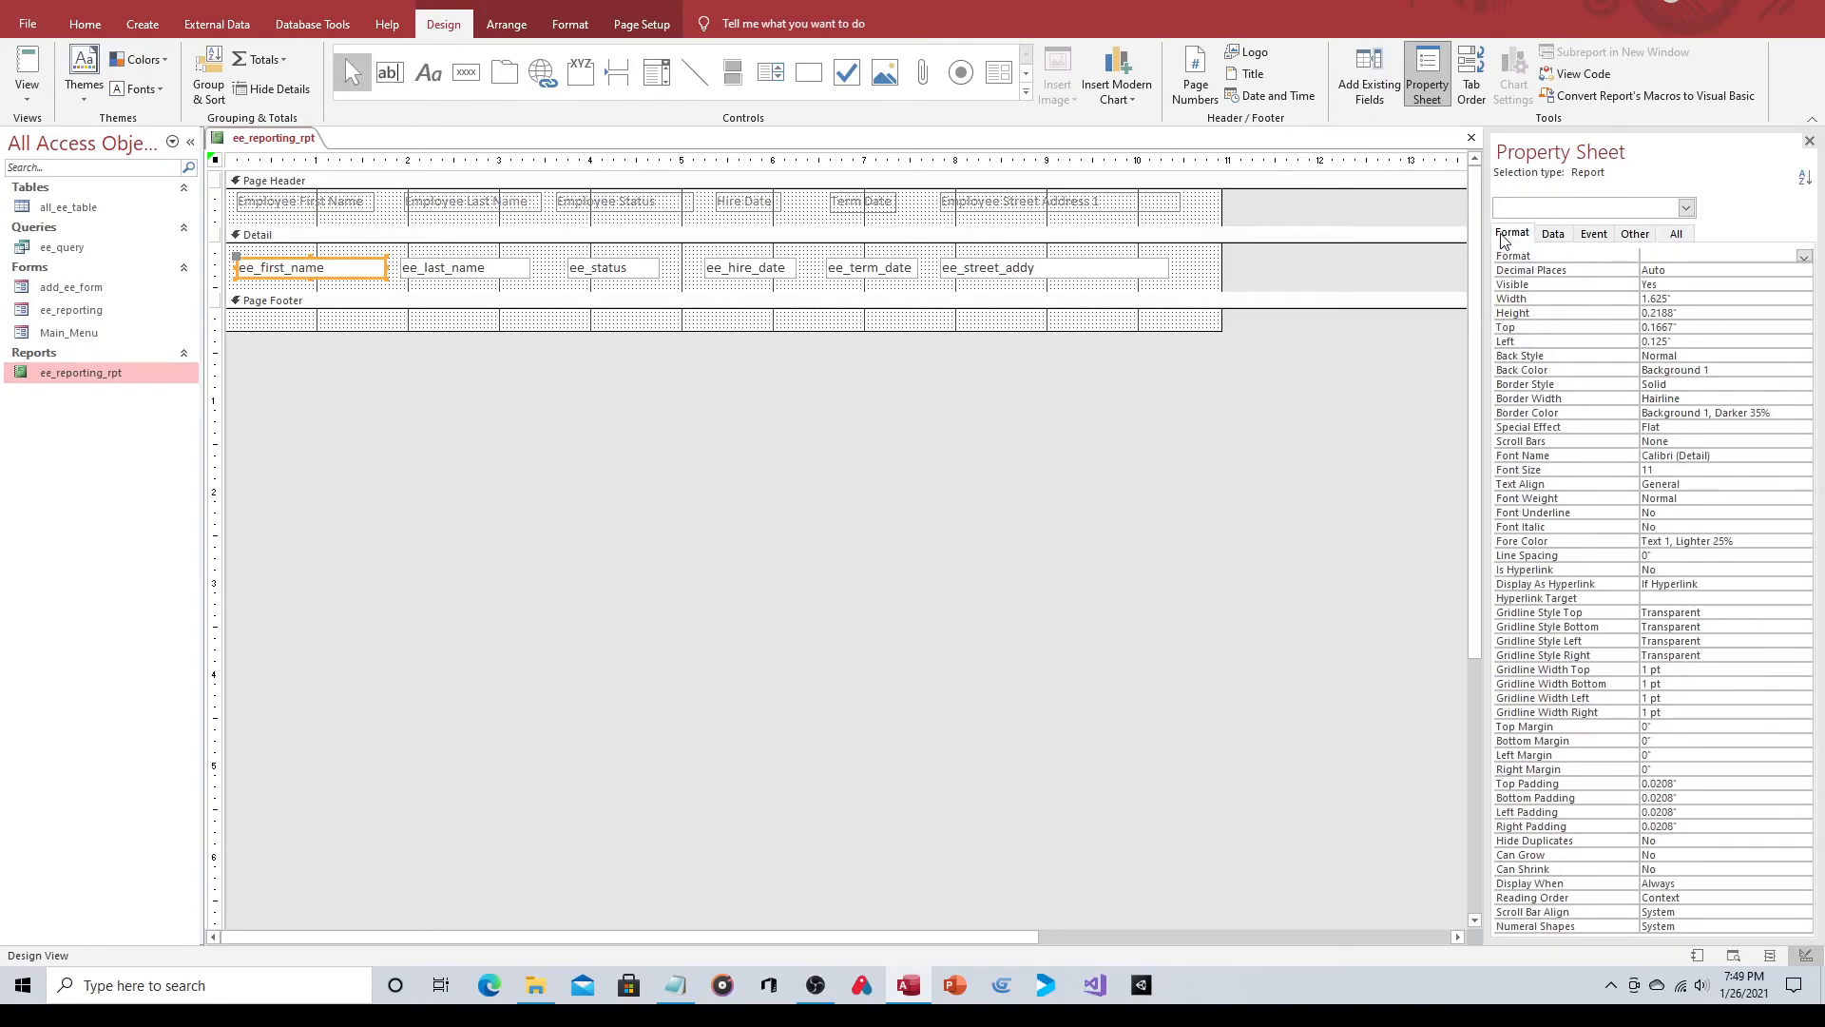
click(1697, 385)
click(1804, 386)
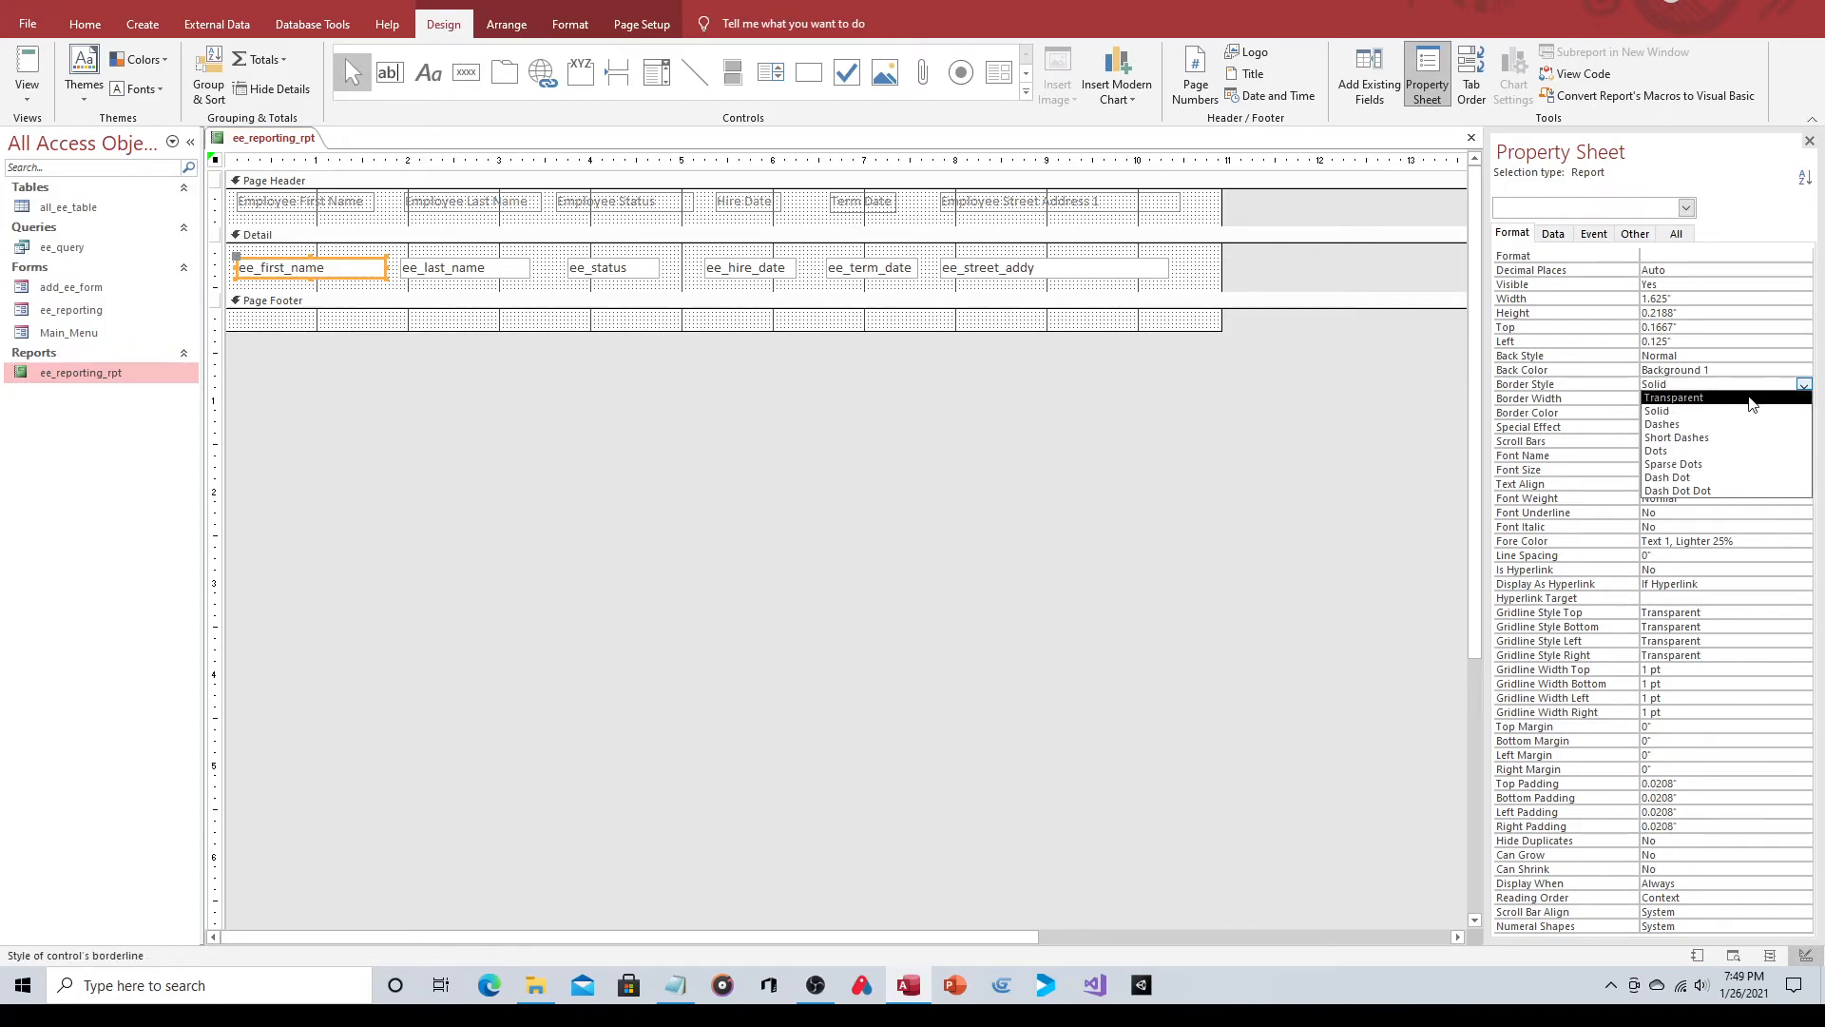
click(1673, 397)
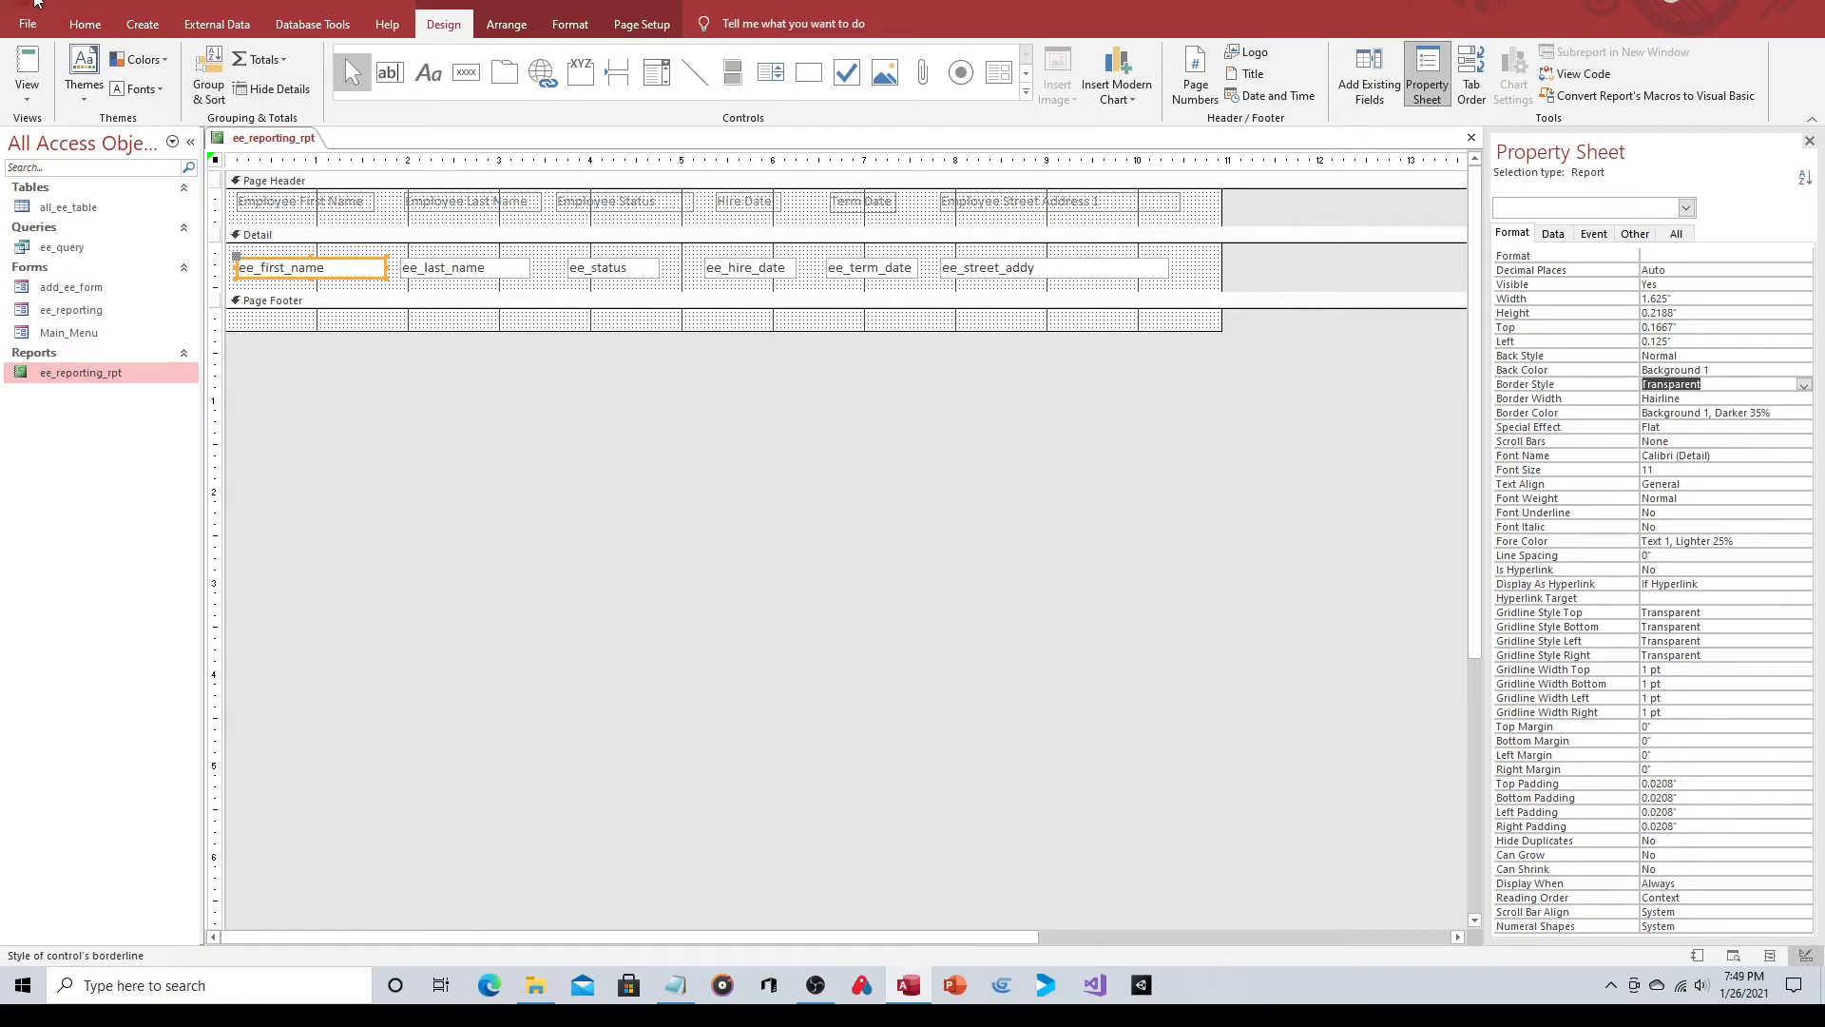
click(1471, 138)
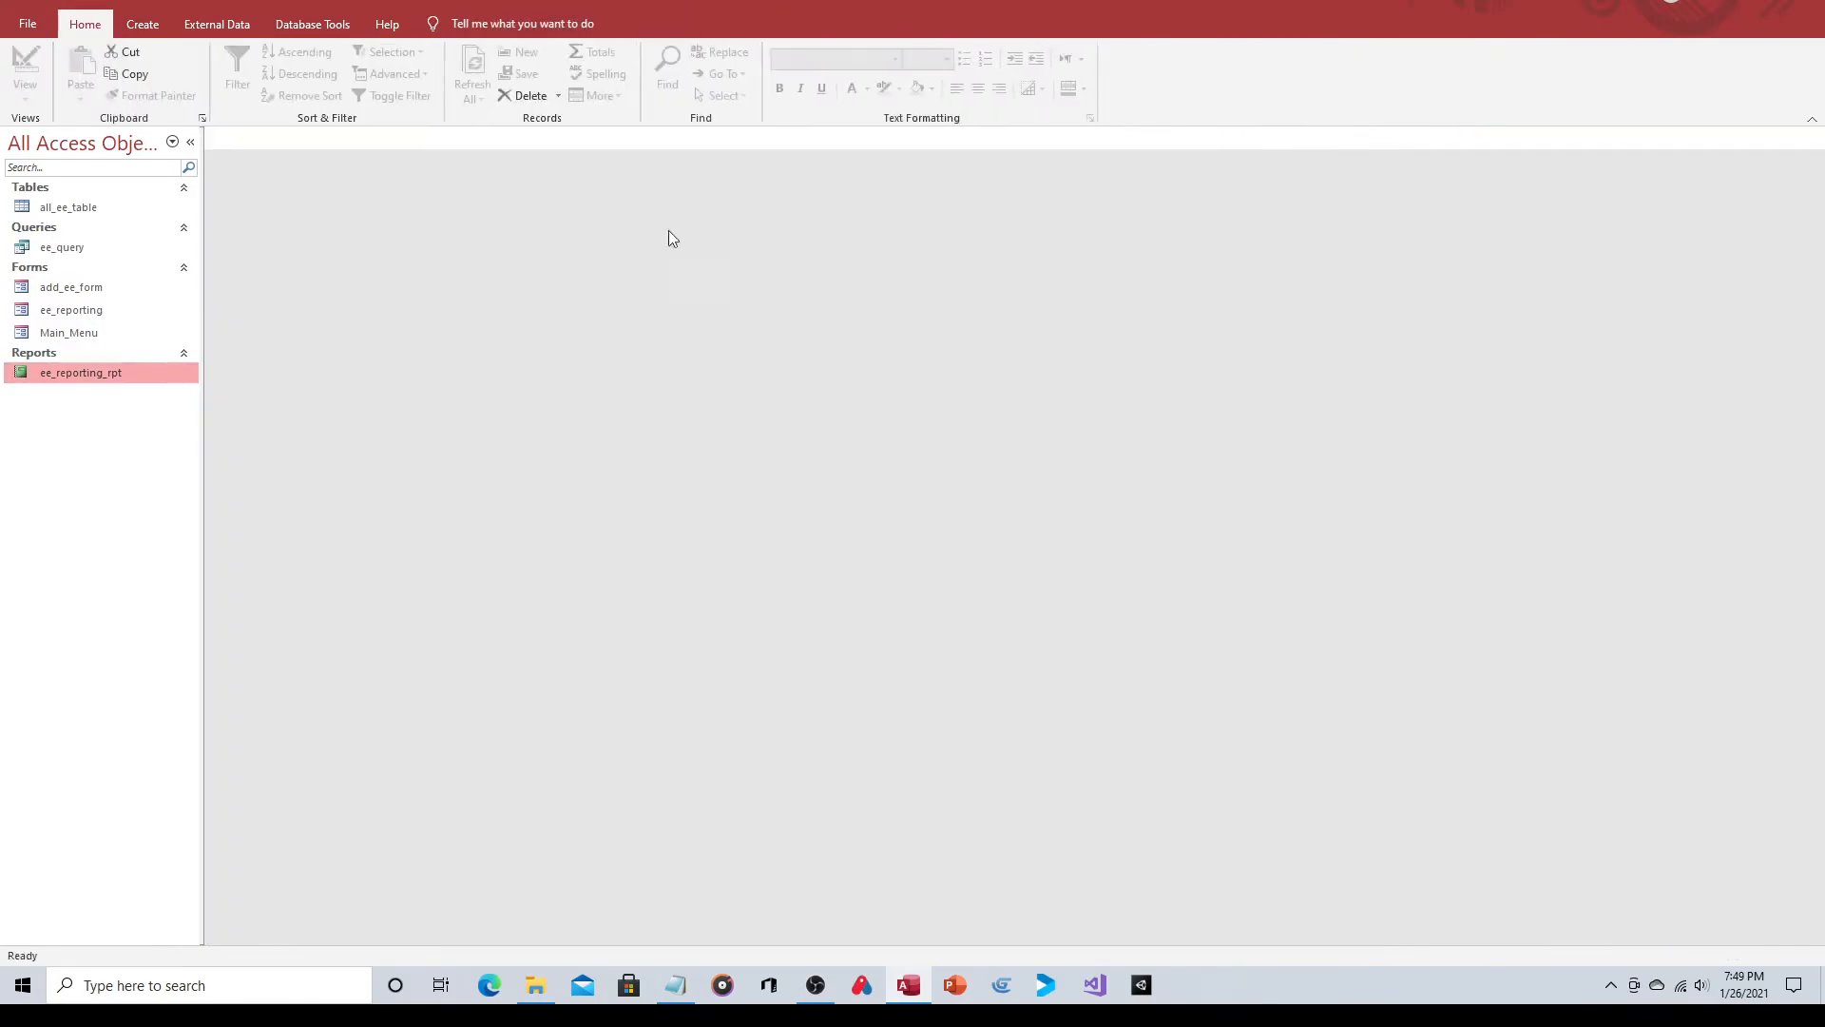
Check the ee_first_name border by running the report for Active employees from ee_reporting, and close both objects.
double_click(106, 316)
click(544, 220)
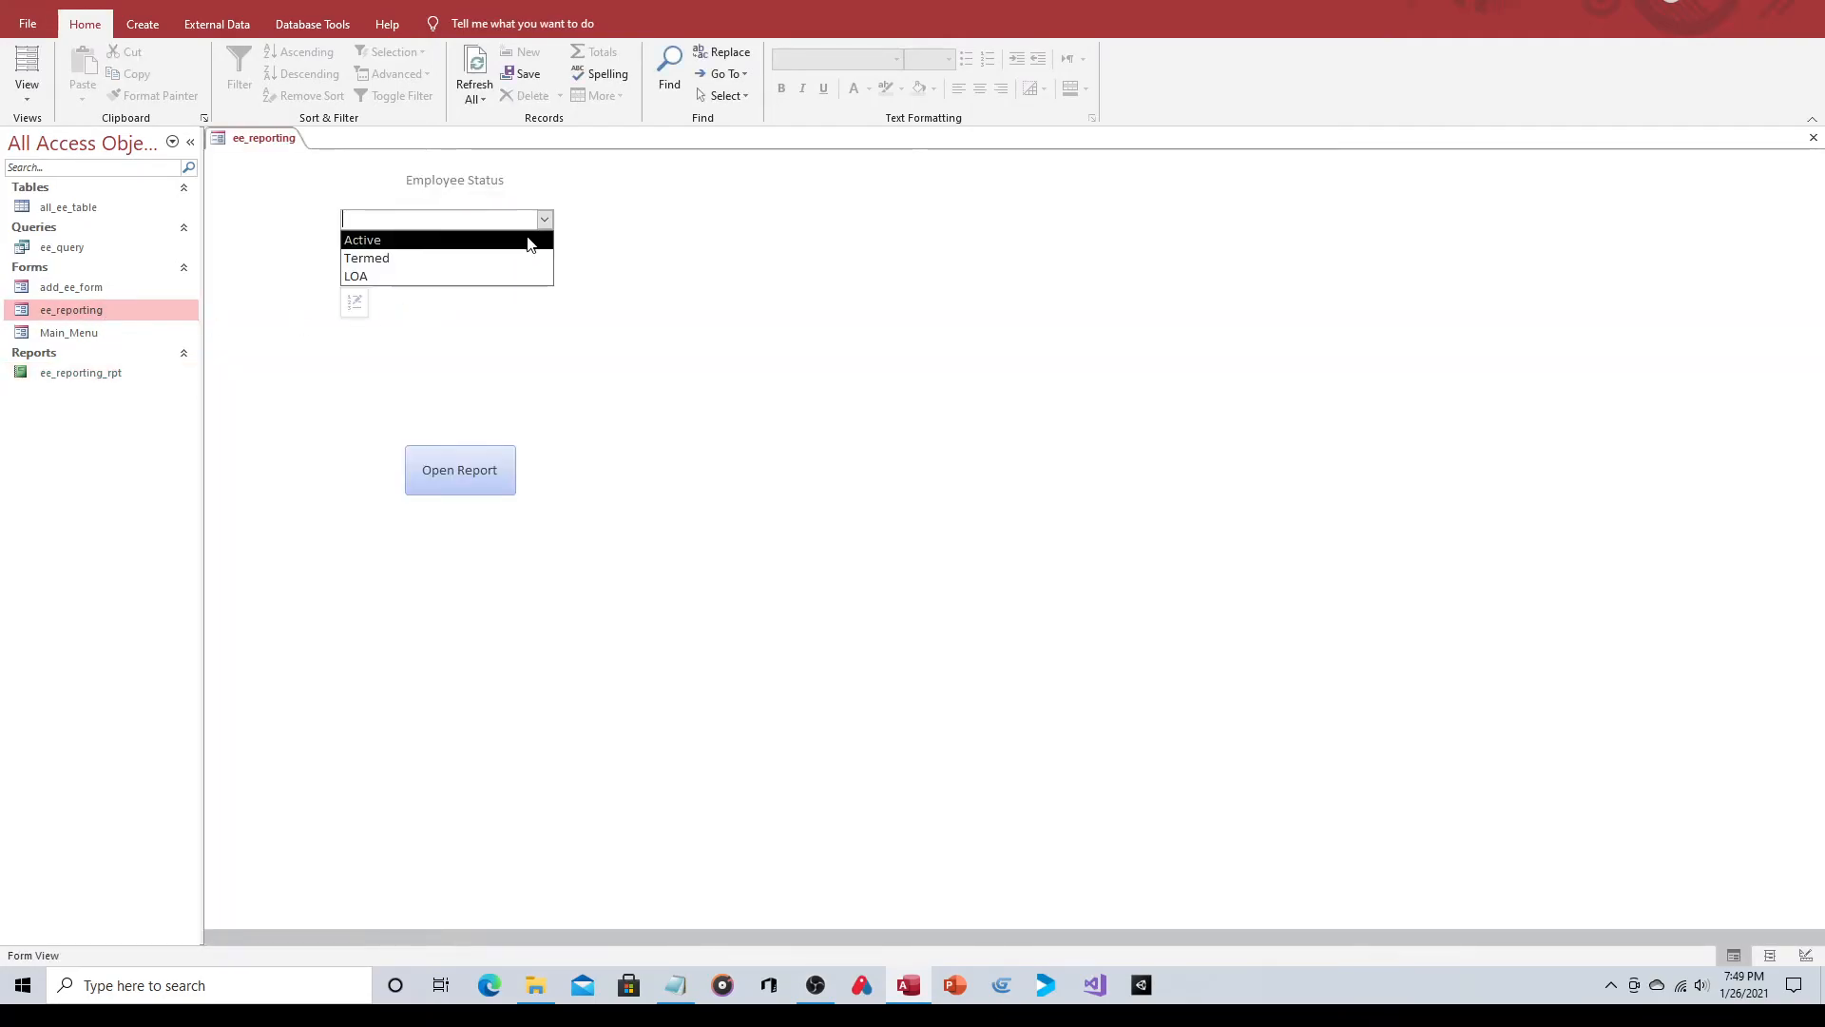
click(529, 238)
click(472, 468)
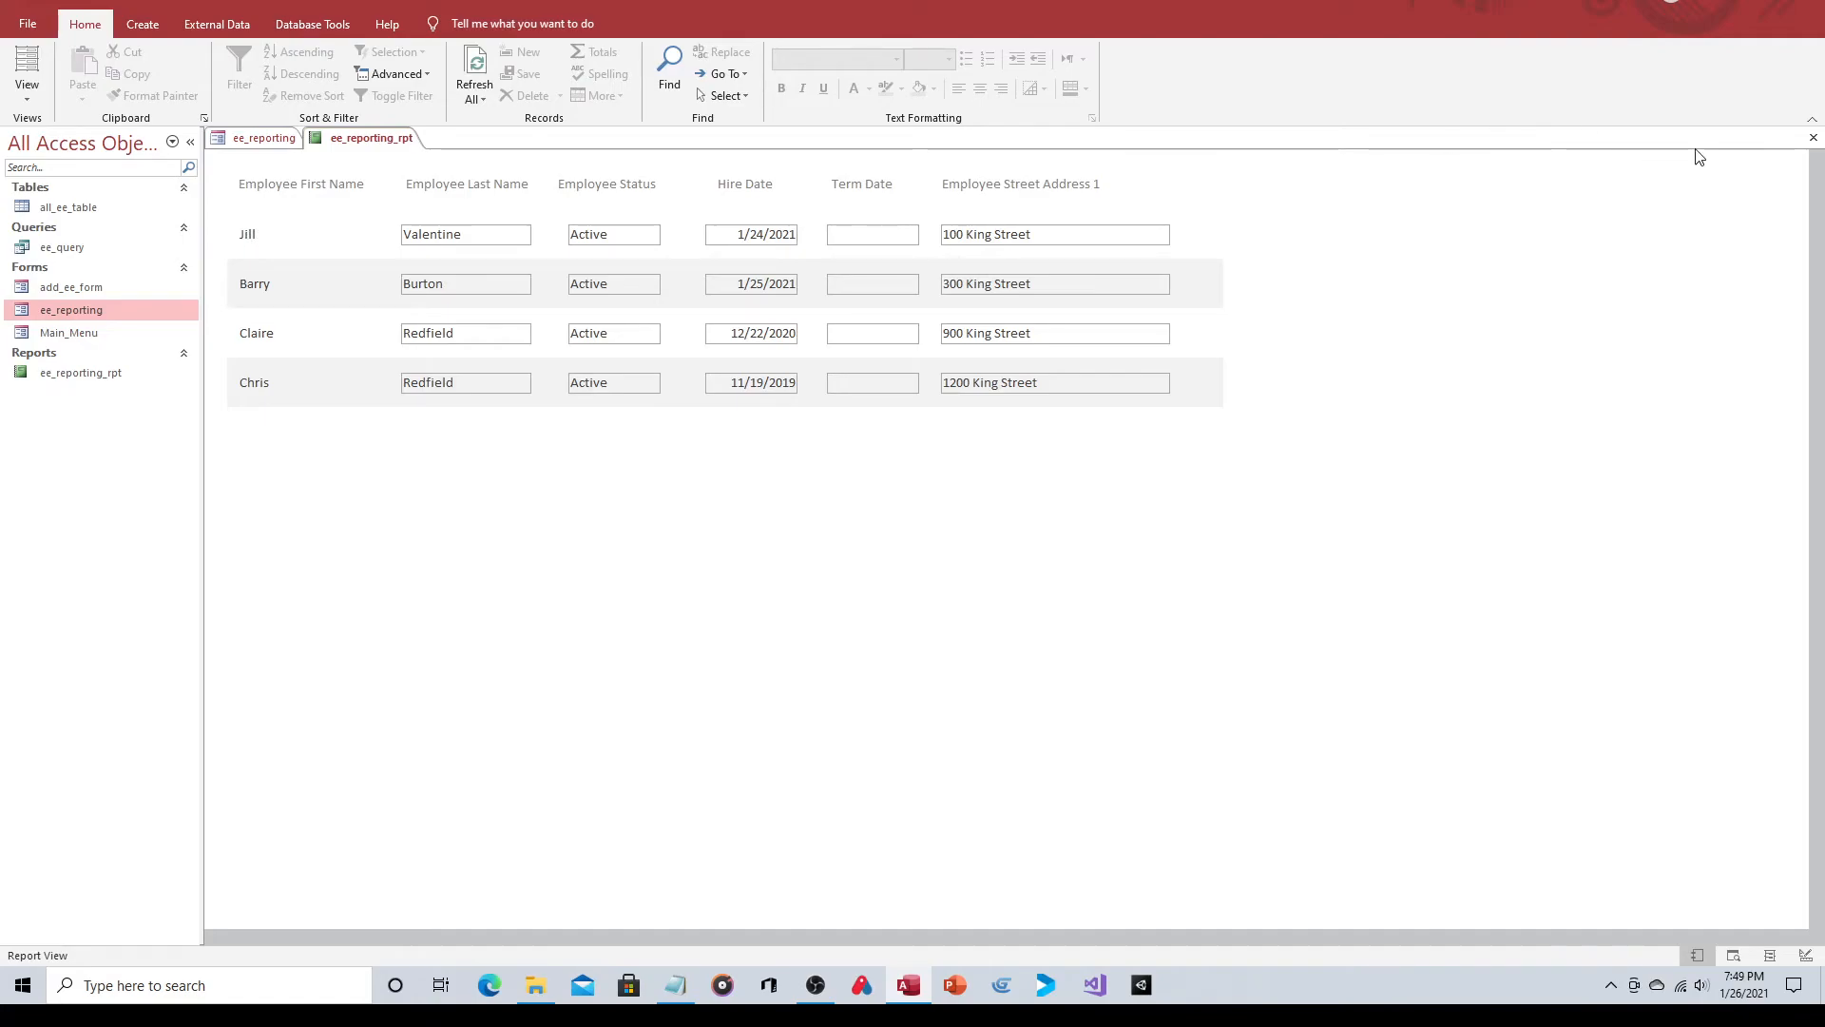
click(1813, 138)
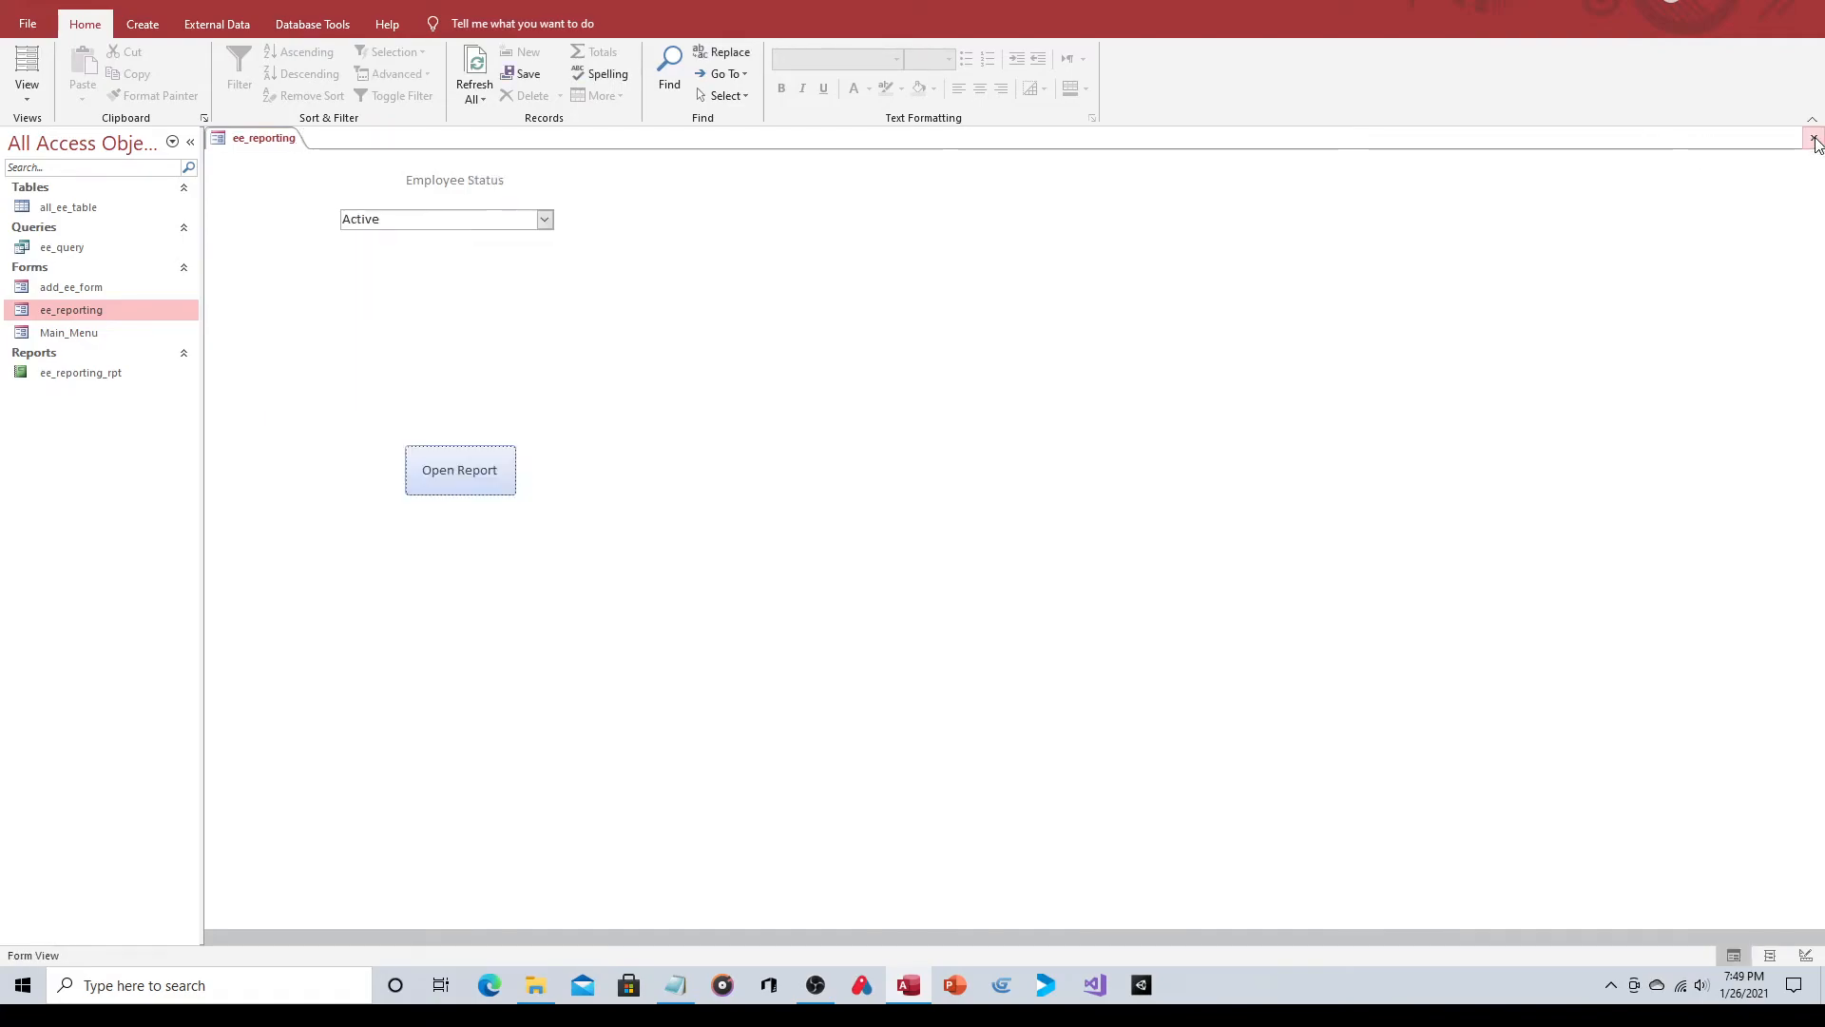
click(1813, 139)
Reopen ee_reporting_rpt in Design View.
click(98, 379)
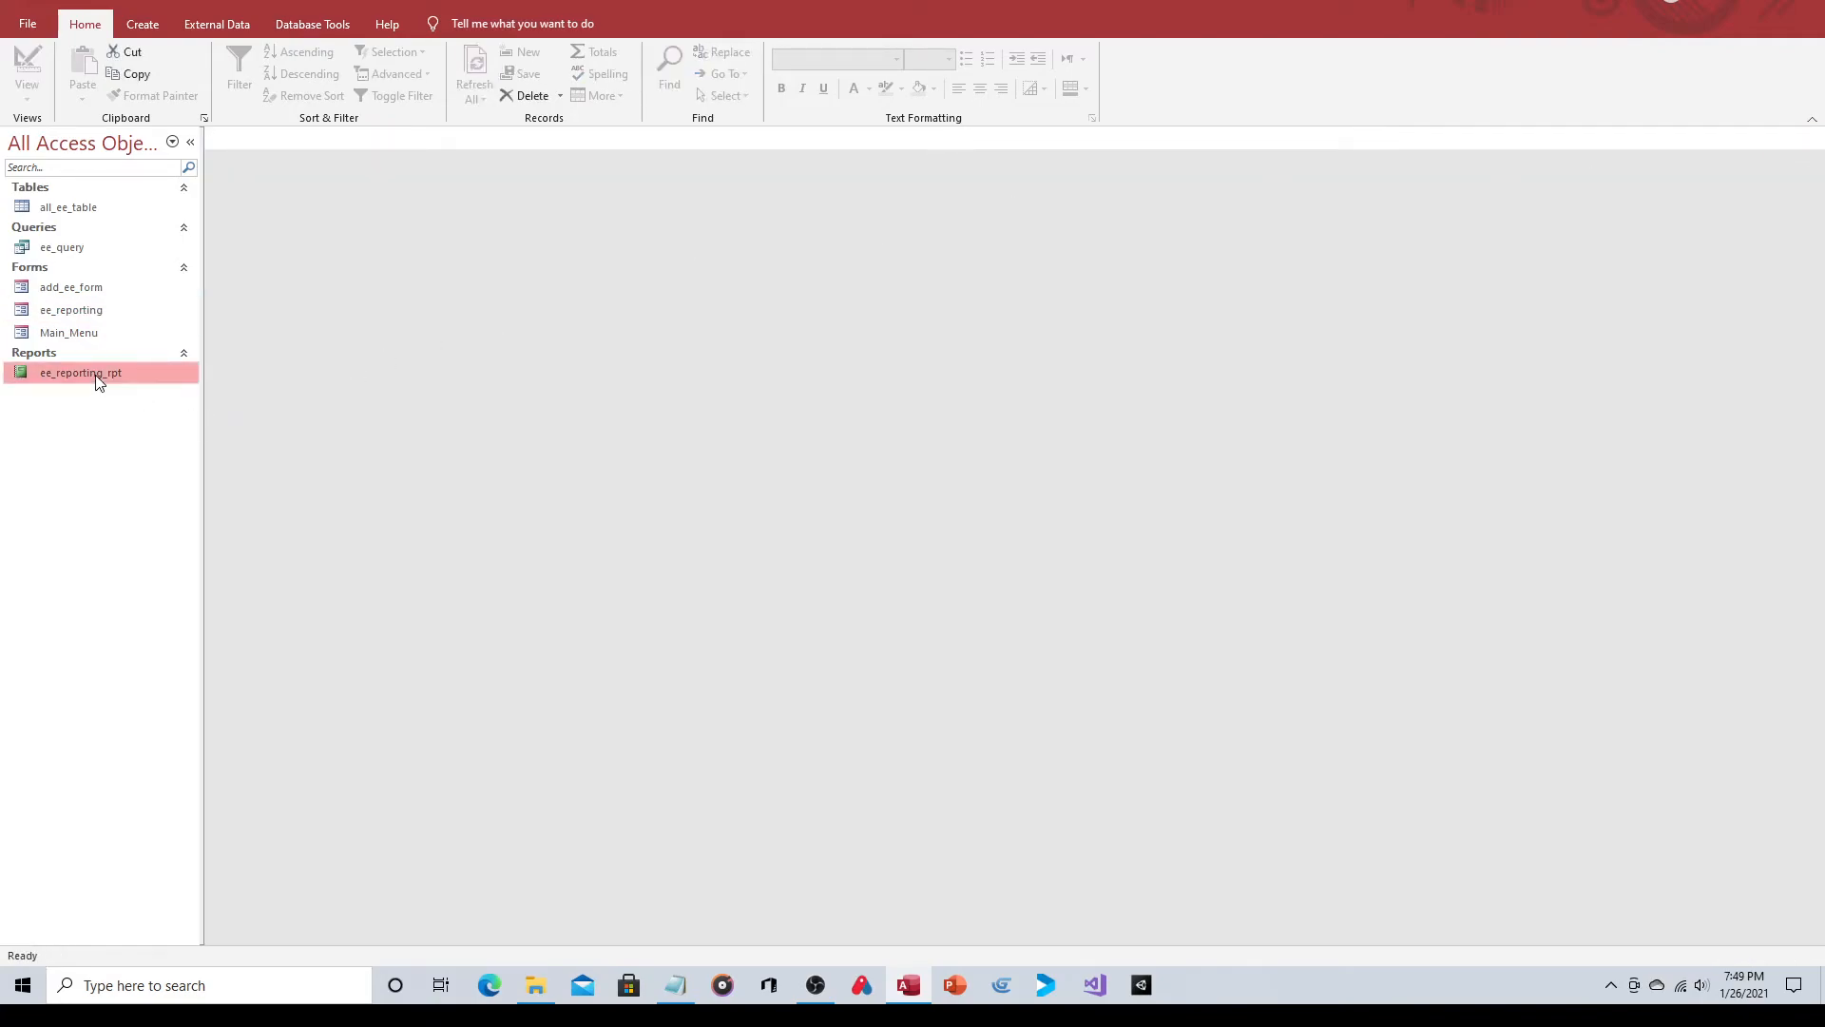
right_click(98, 379)
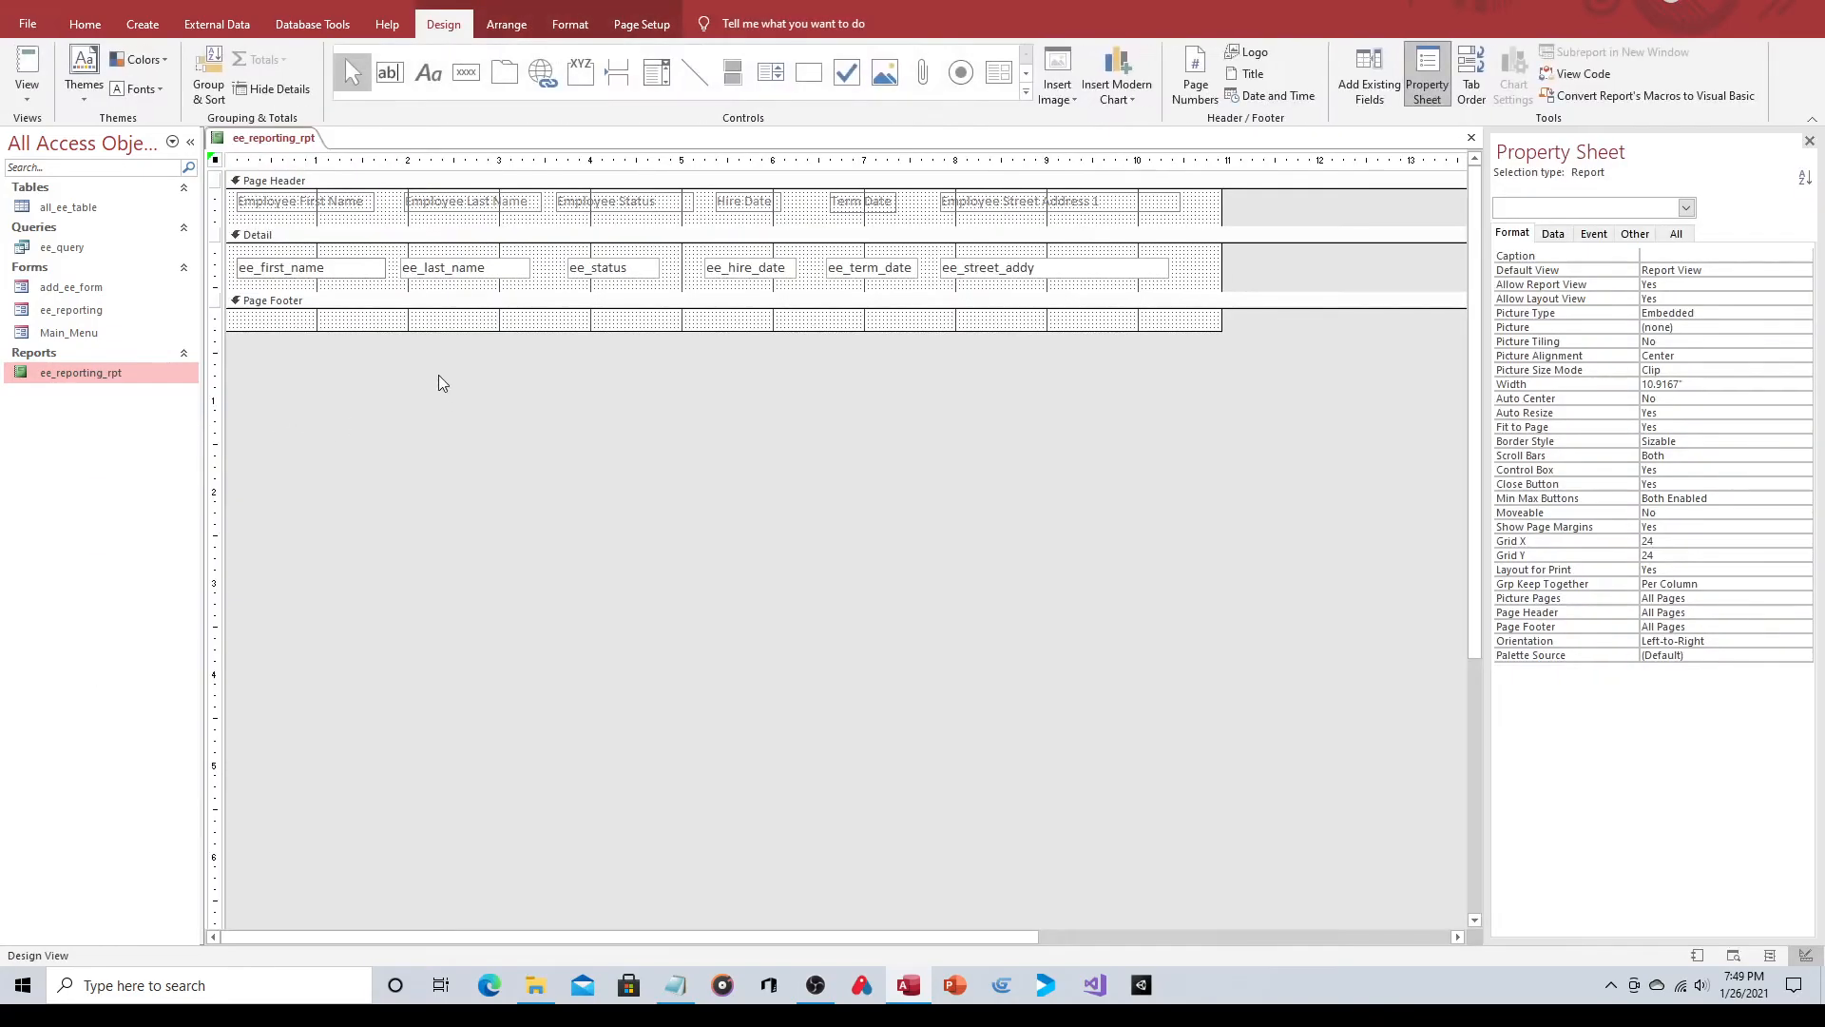
Try to change the border style of the ee_last_name field in the Detail section.
click(466, 270)
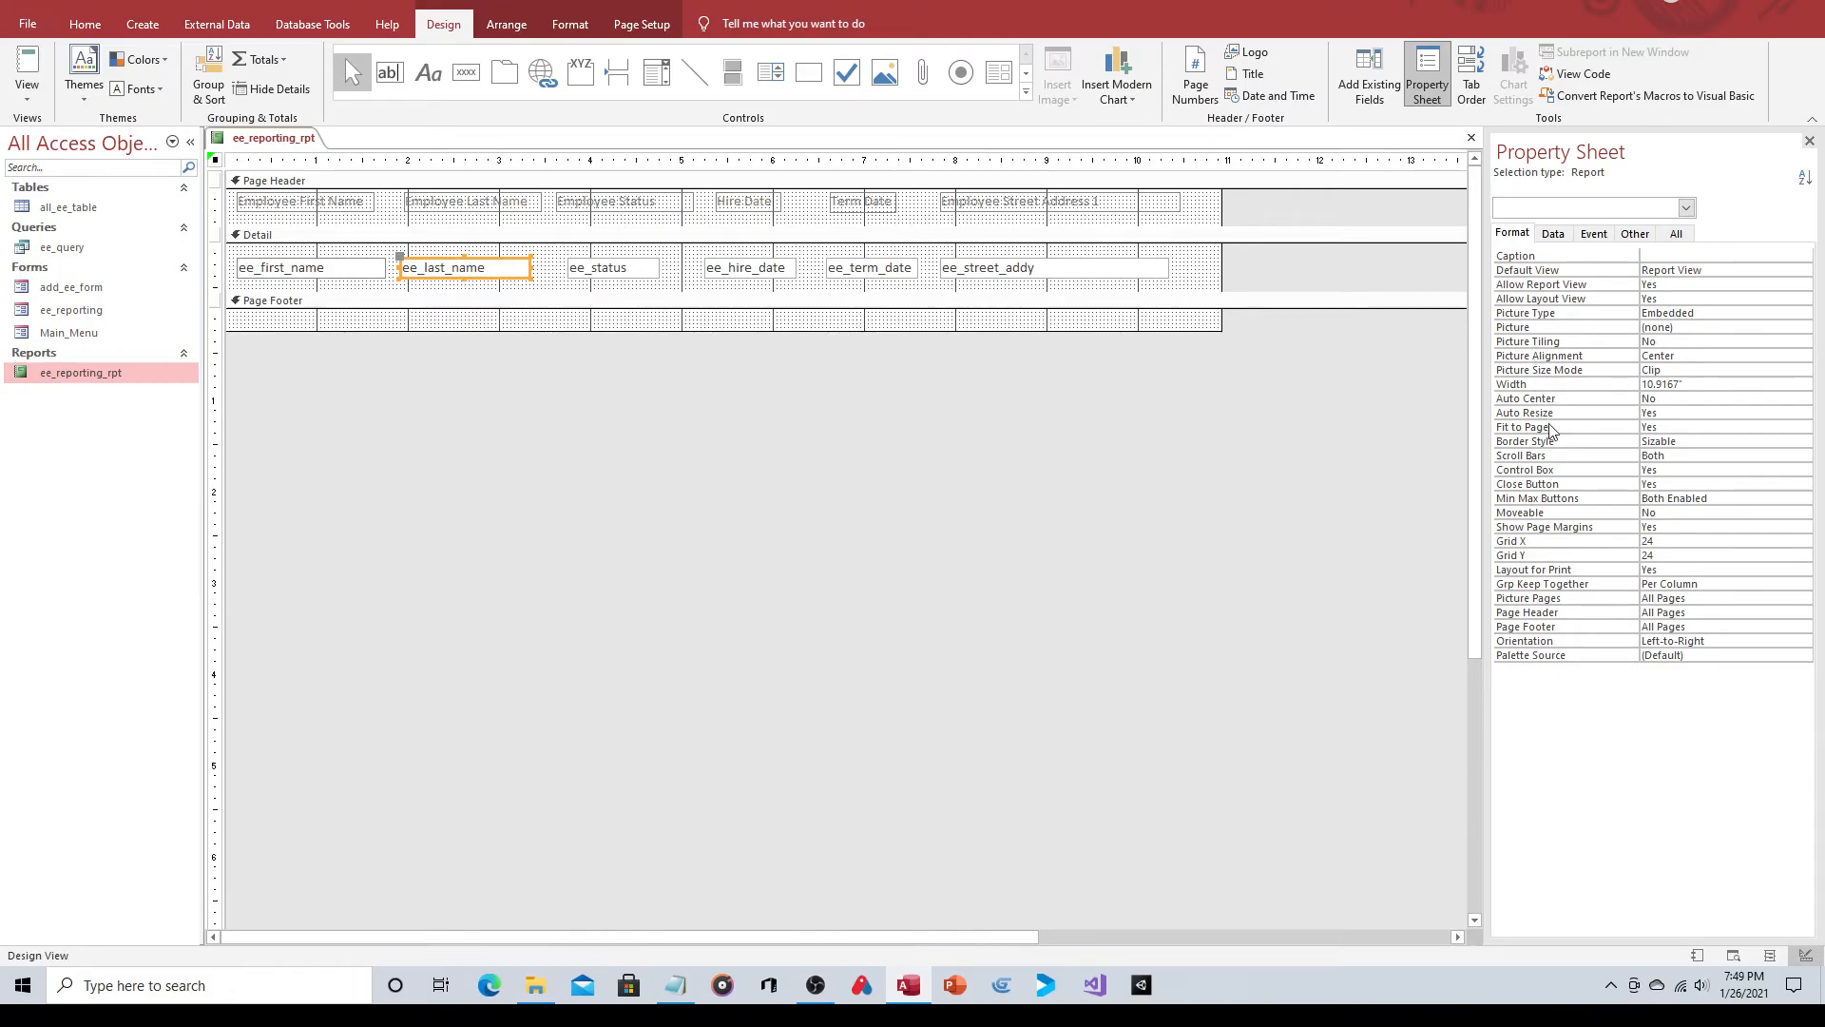
click(1770, 441)
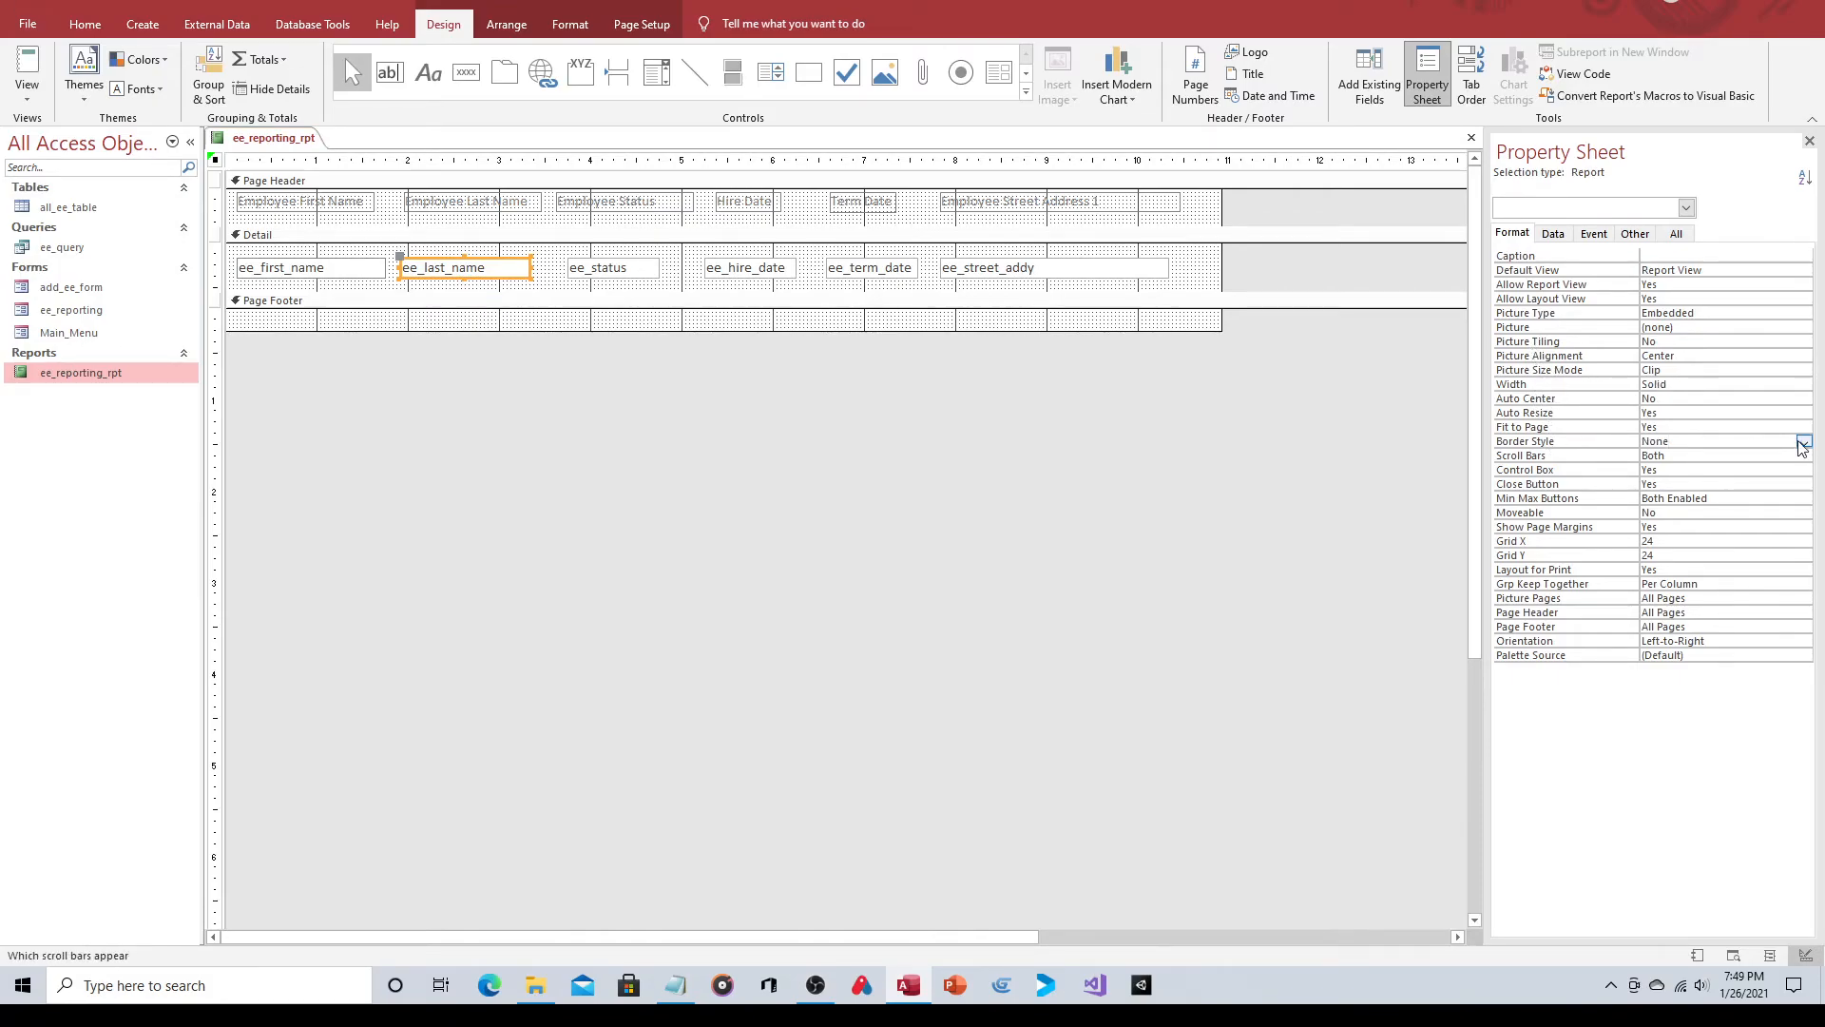
click(1802, 443)
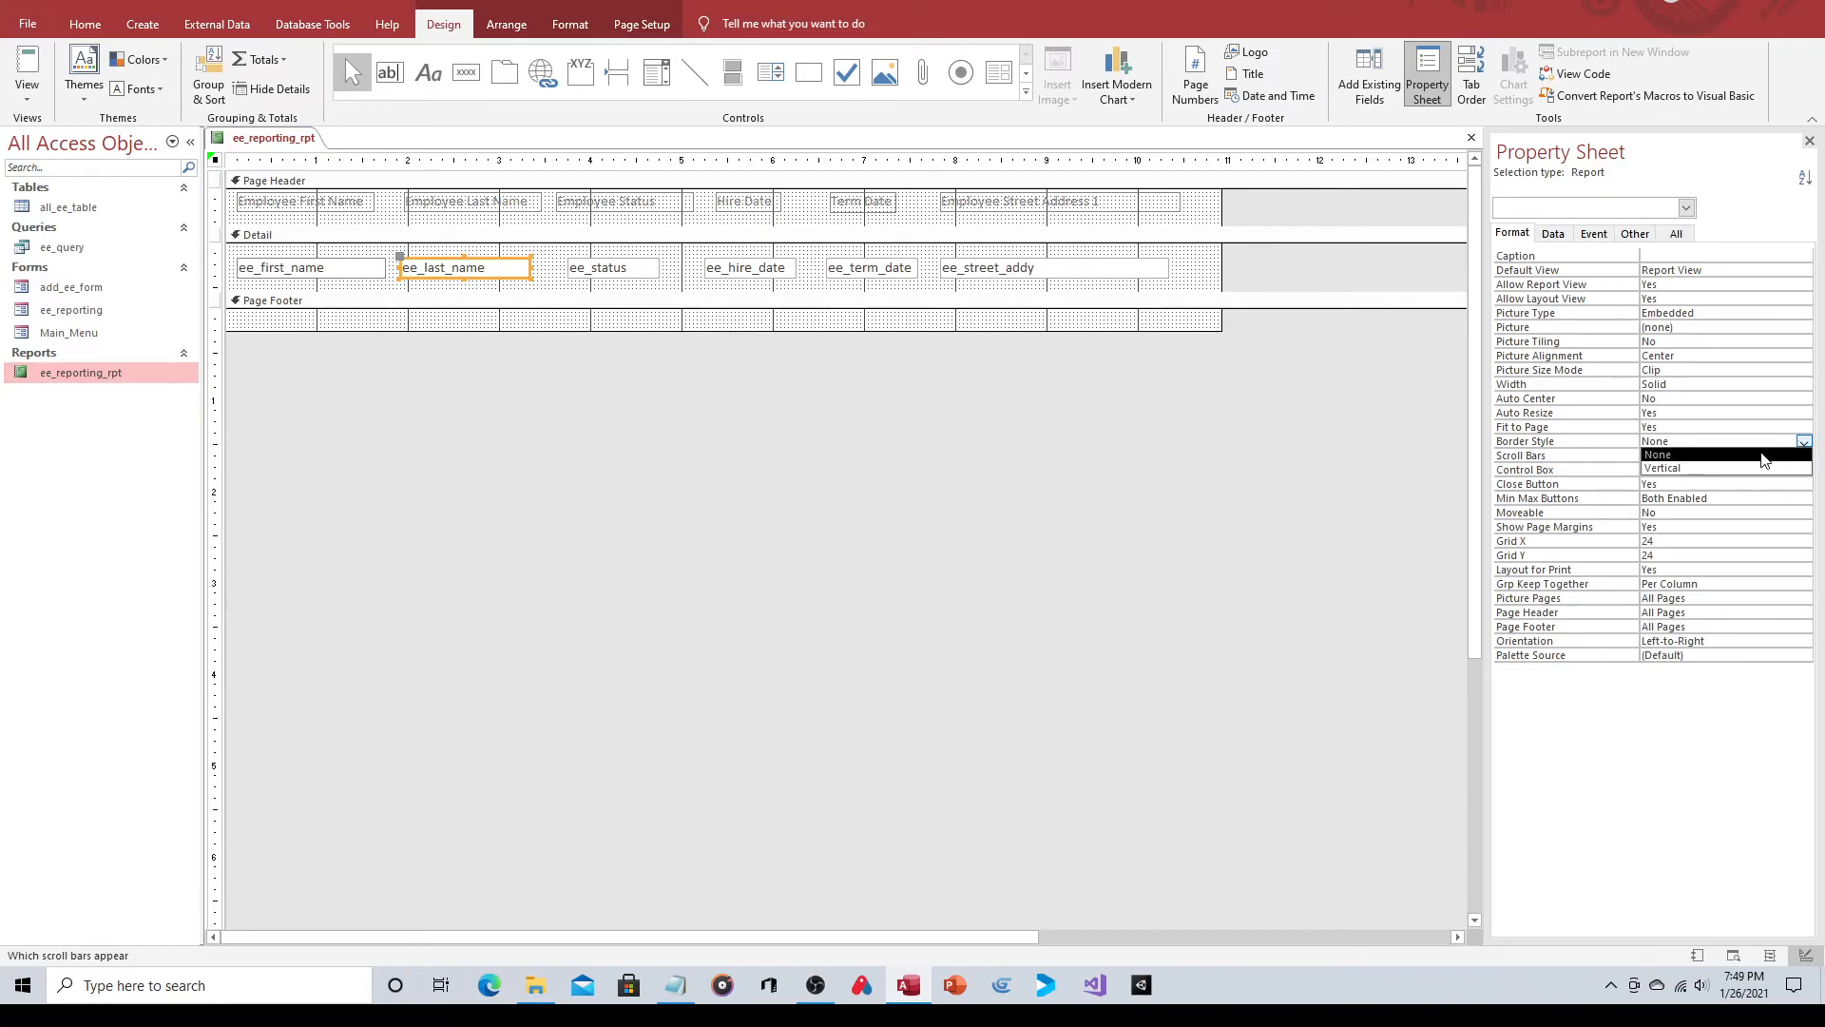
click(1606, 443)
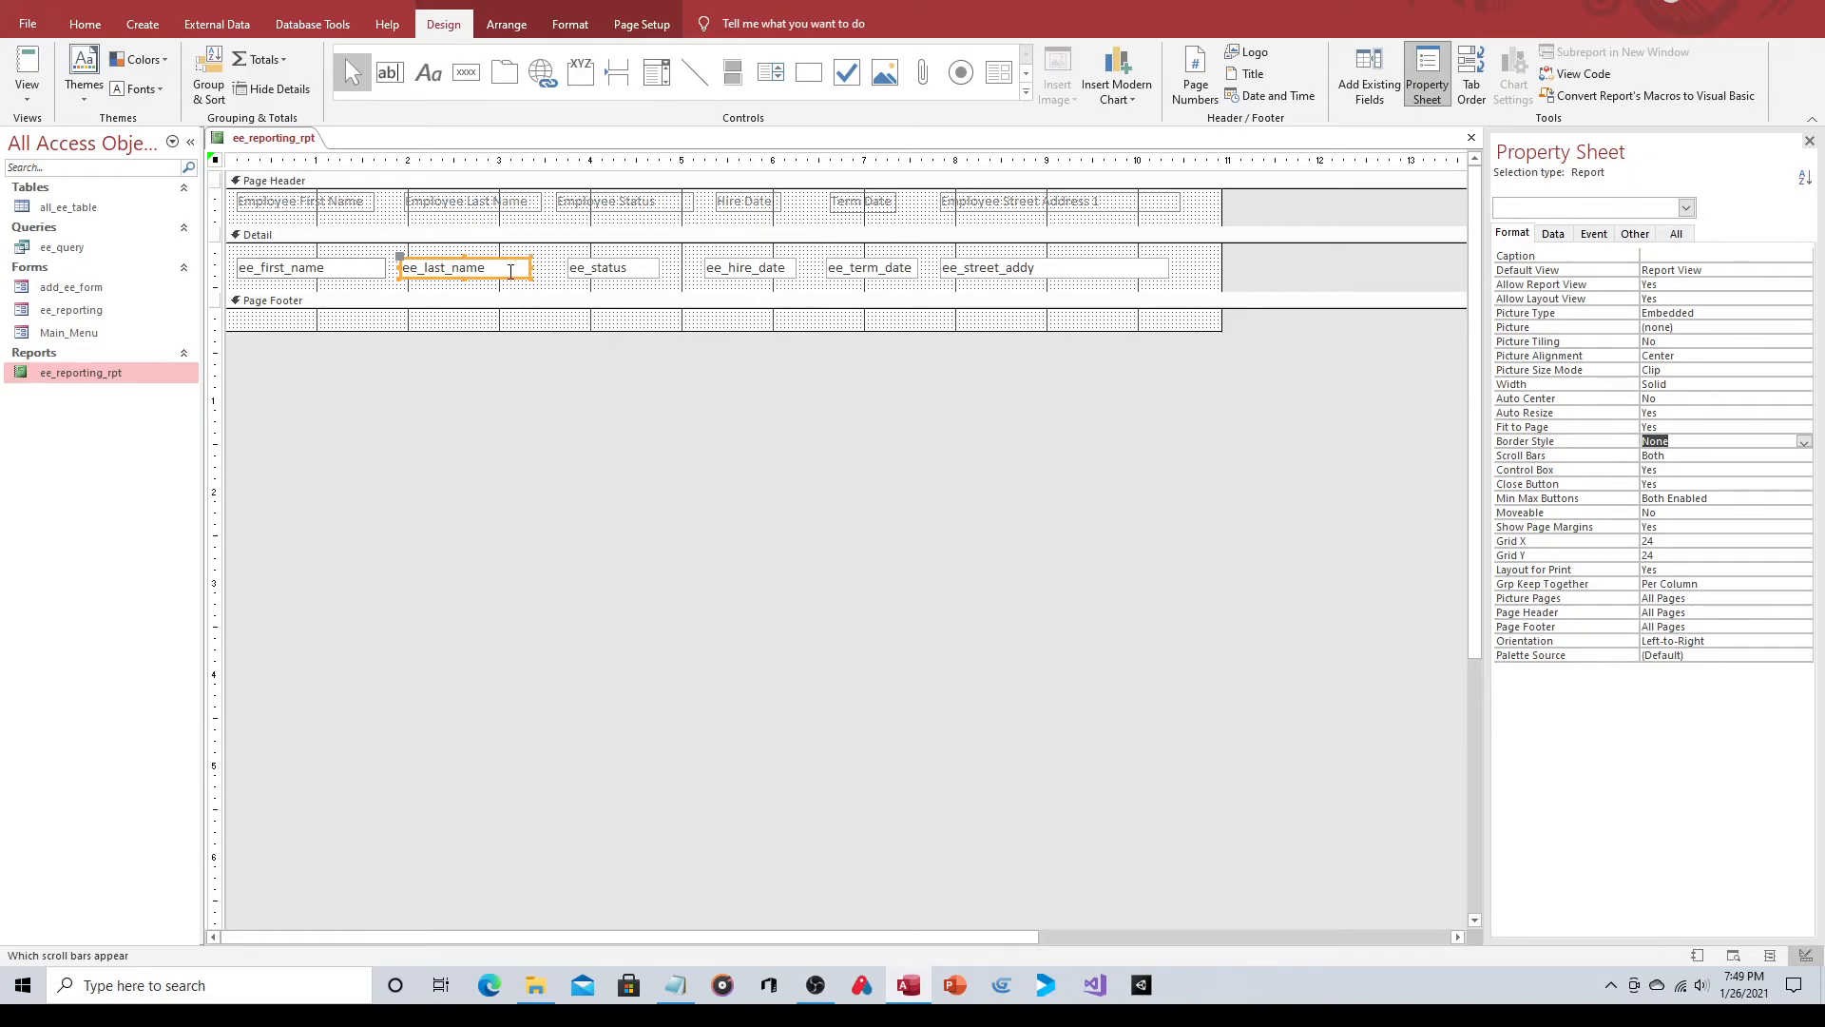
click(516, 279)
click(1803, 443)
click(1797, 428)
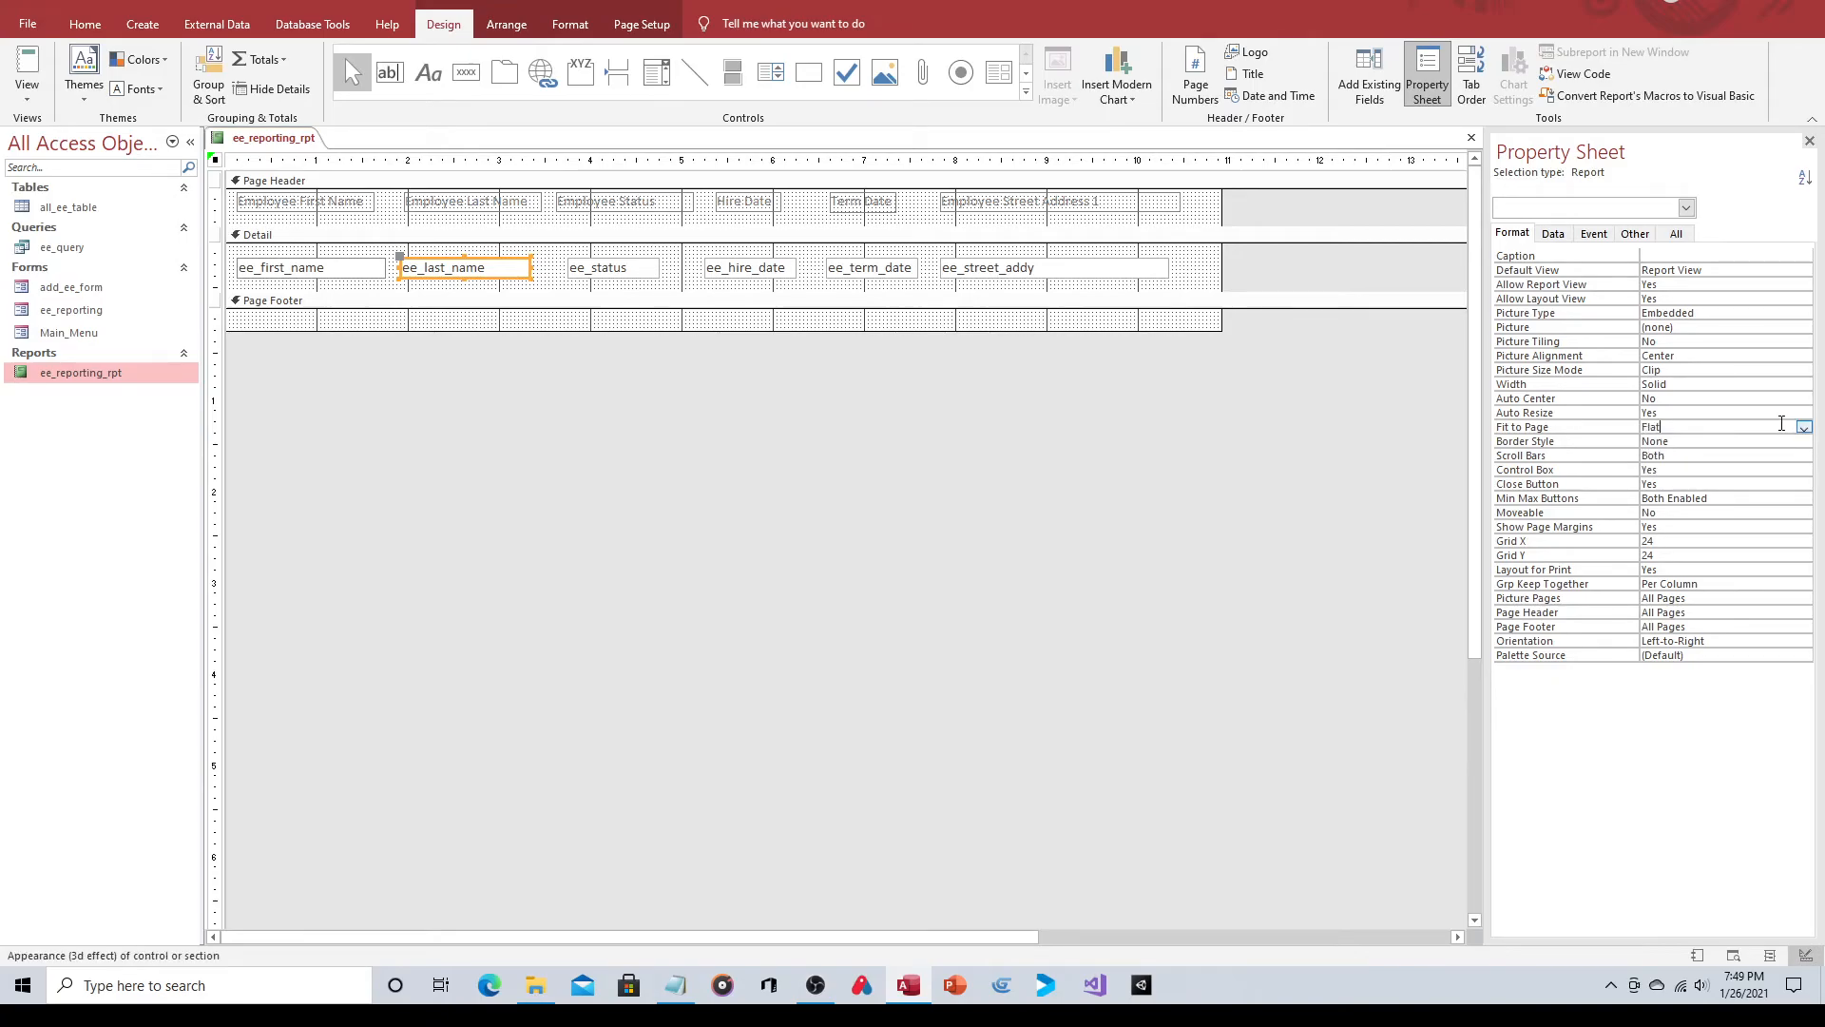
Bring up the format properties of the Detail fields and set the ee_last_name border style to Transparent.
click(323, 276)
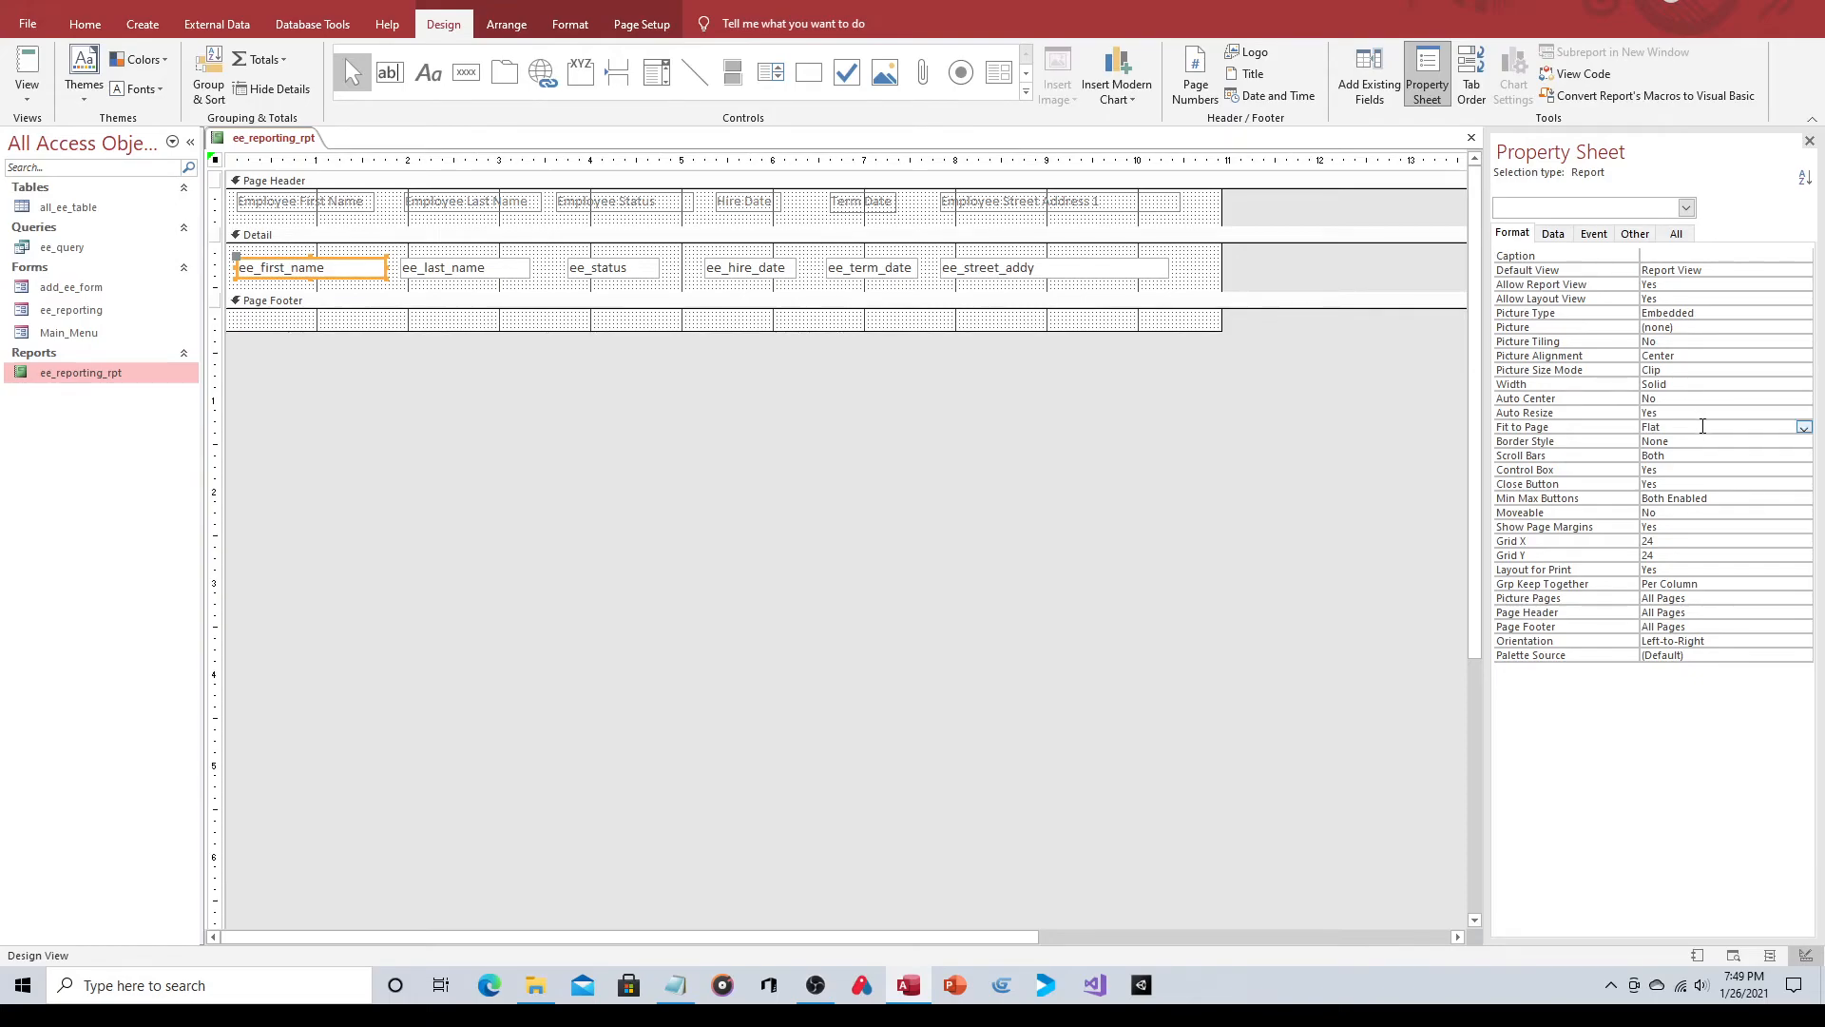
click(1511, 235)
click(1272, 249)
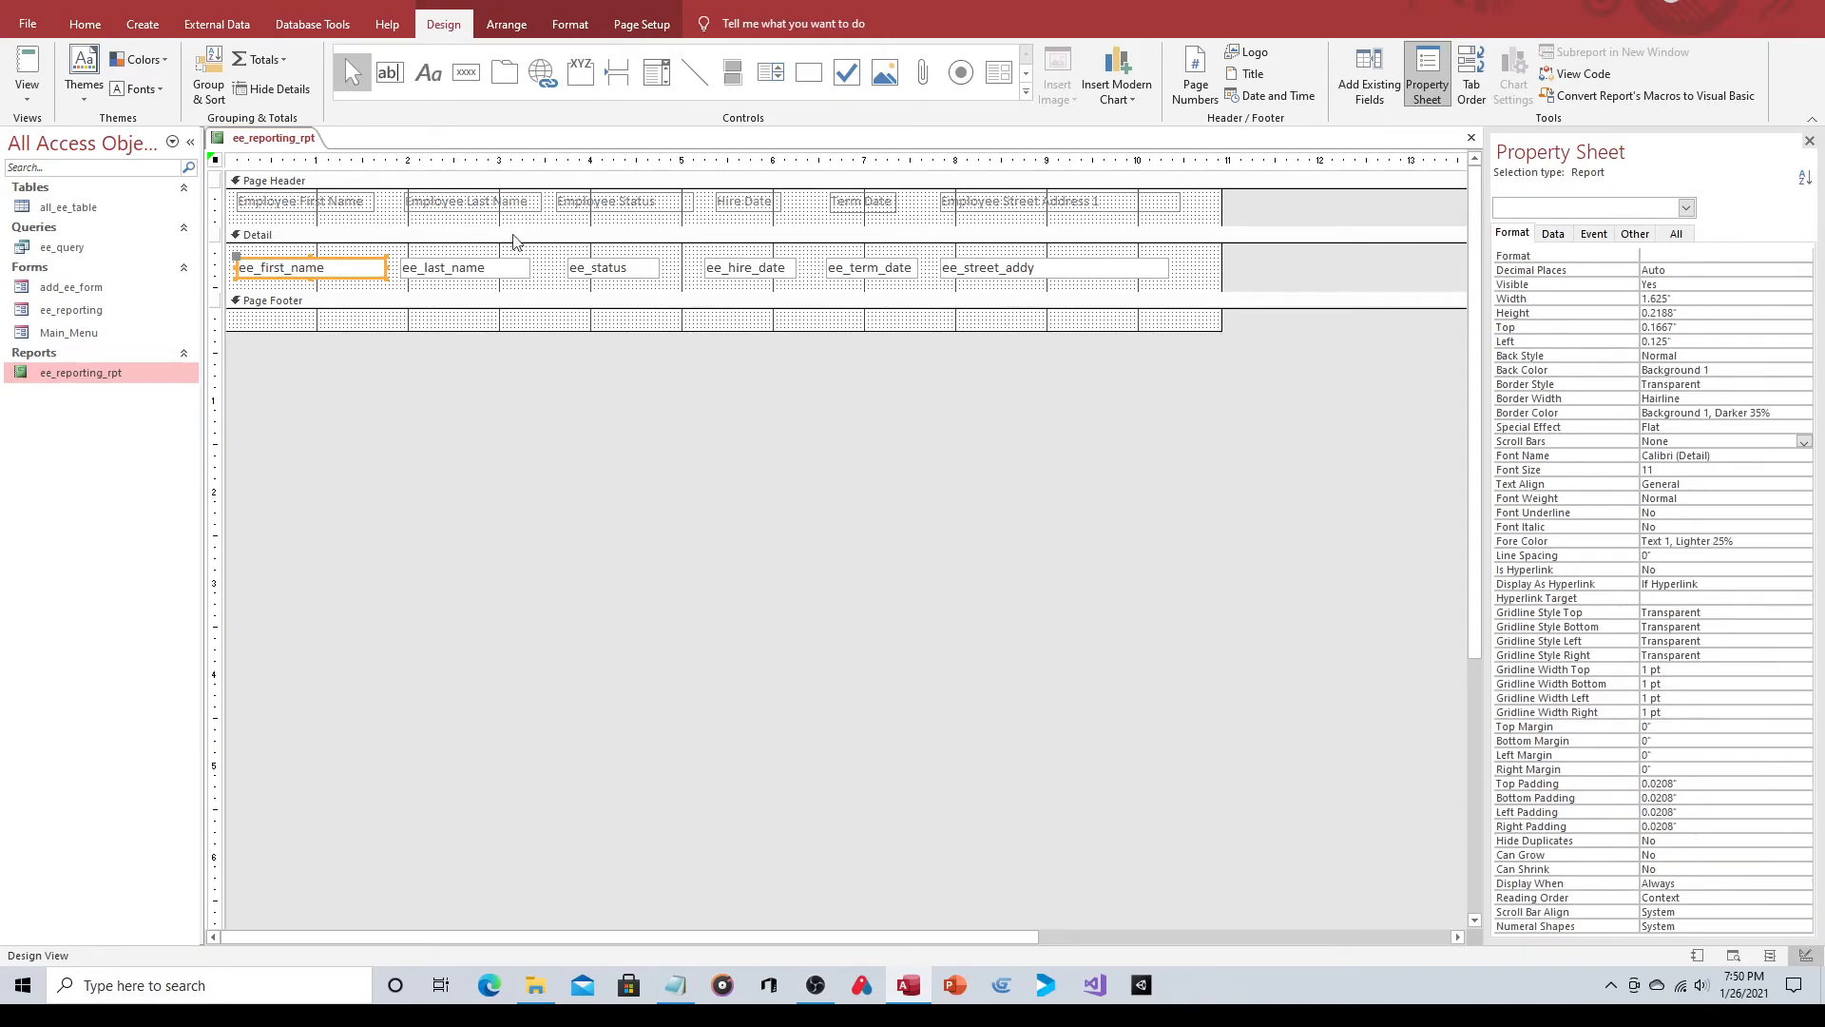
click(495, 281)
click(333, 283)
click(501, 271)
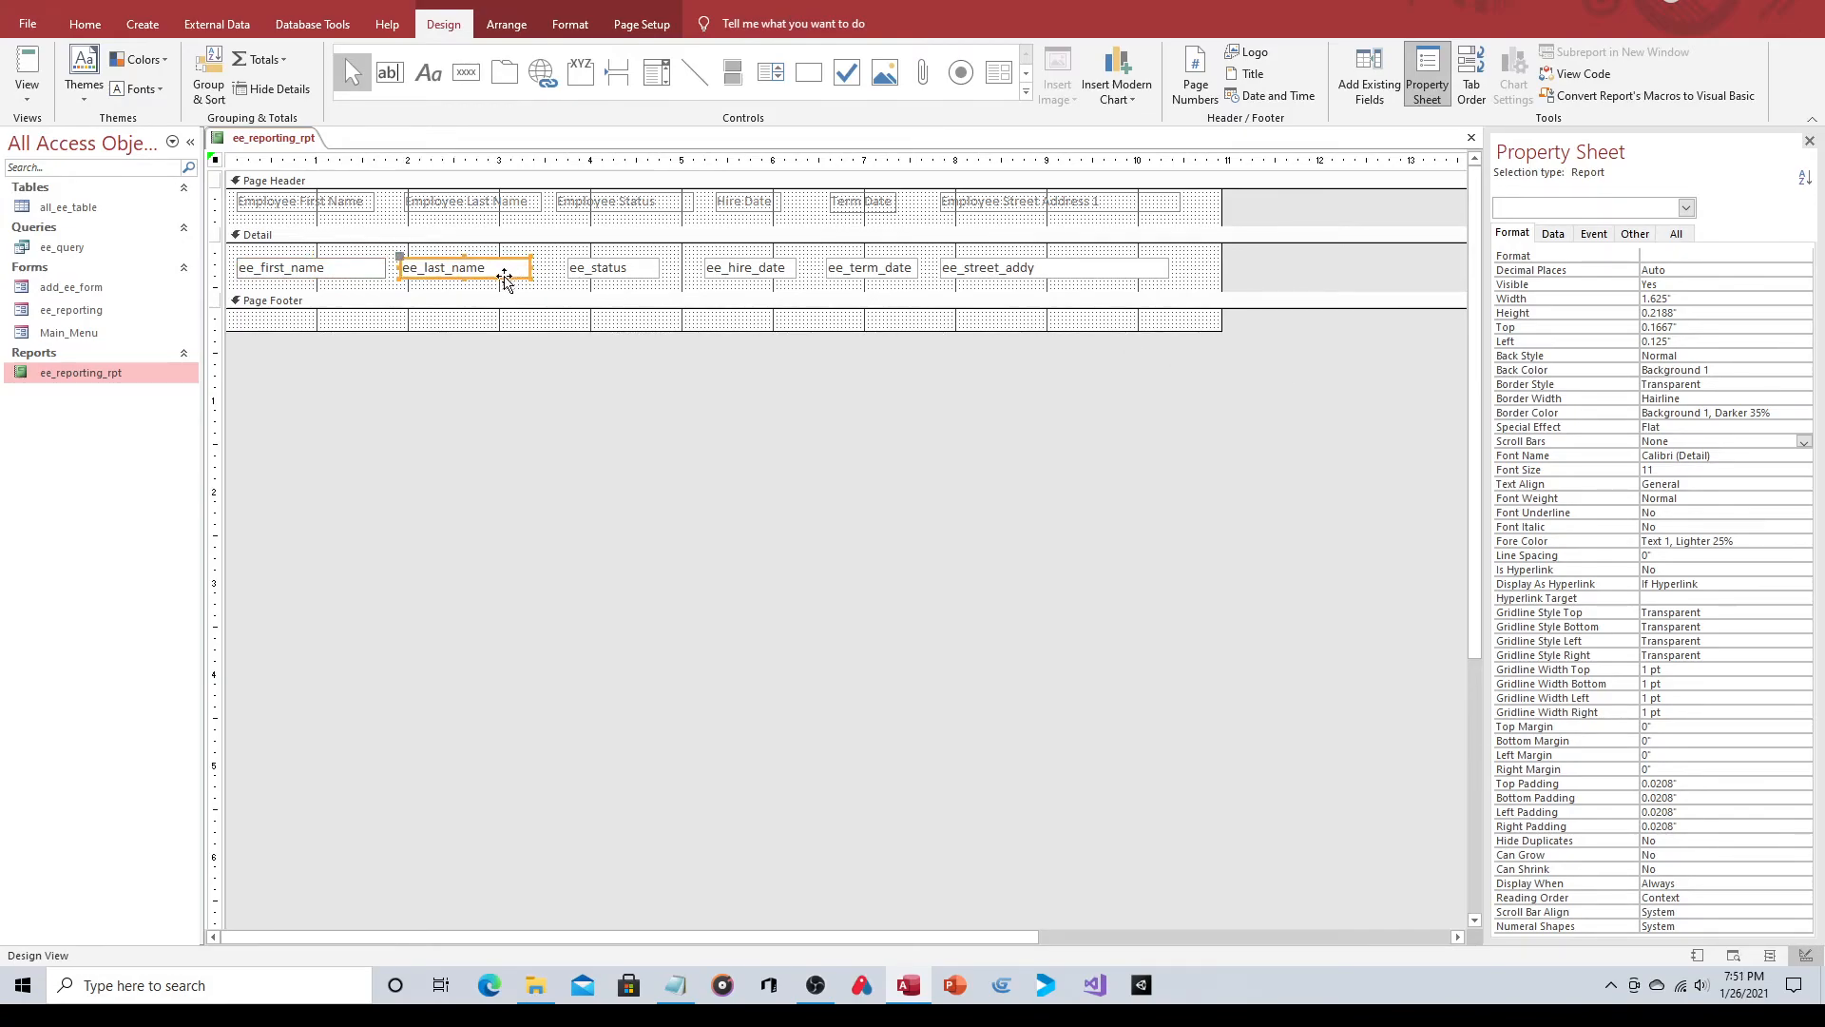
click(604, 267)
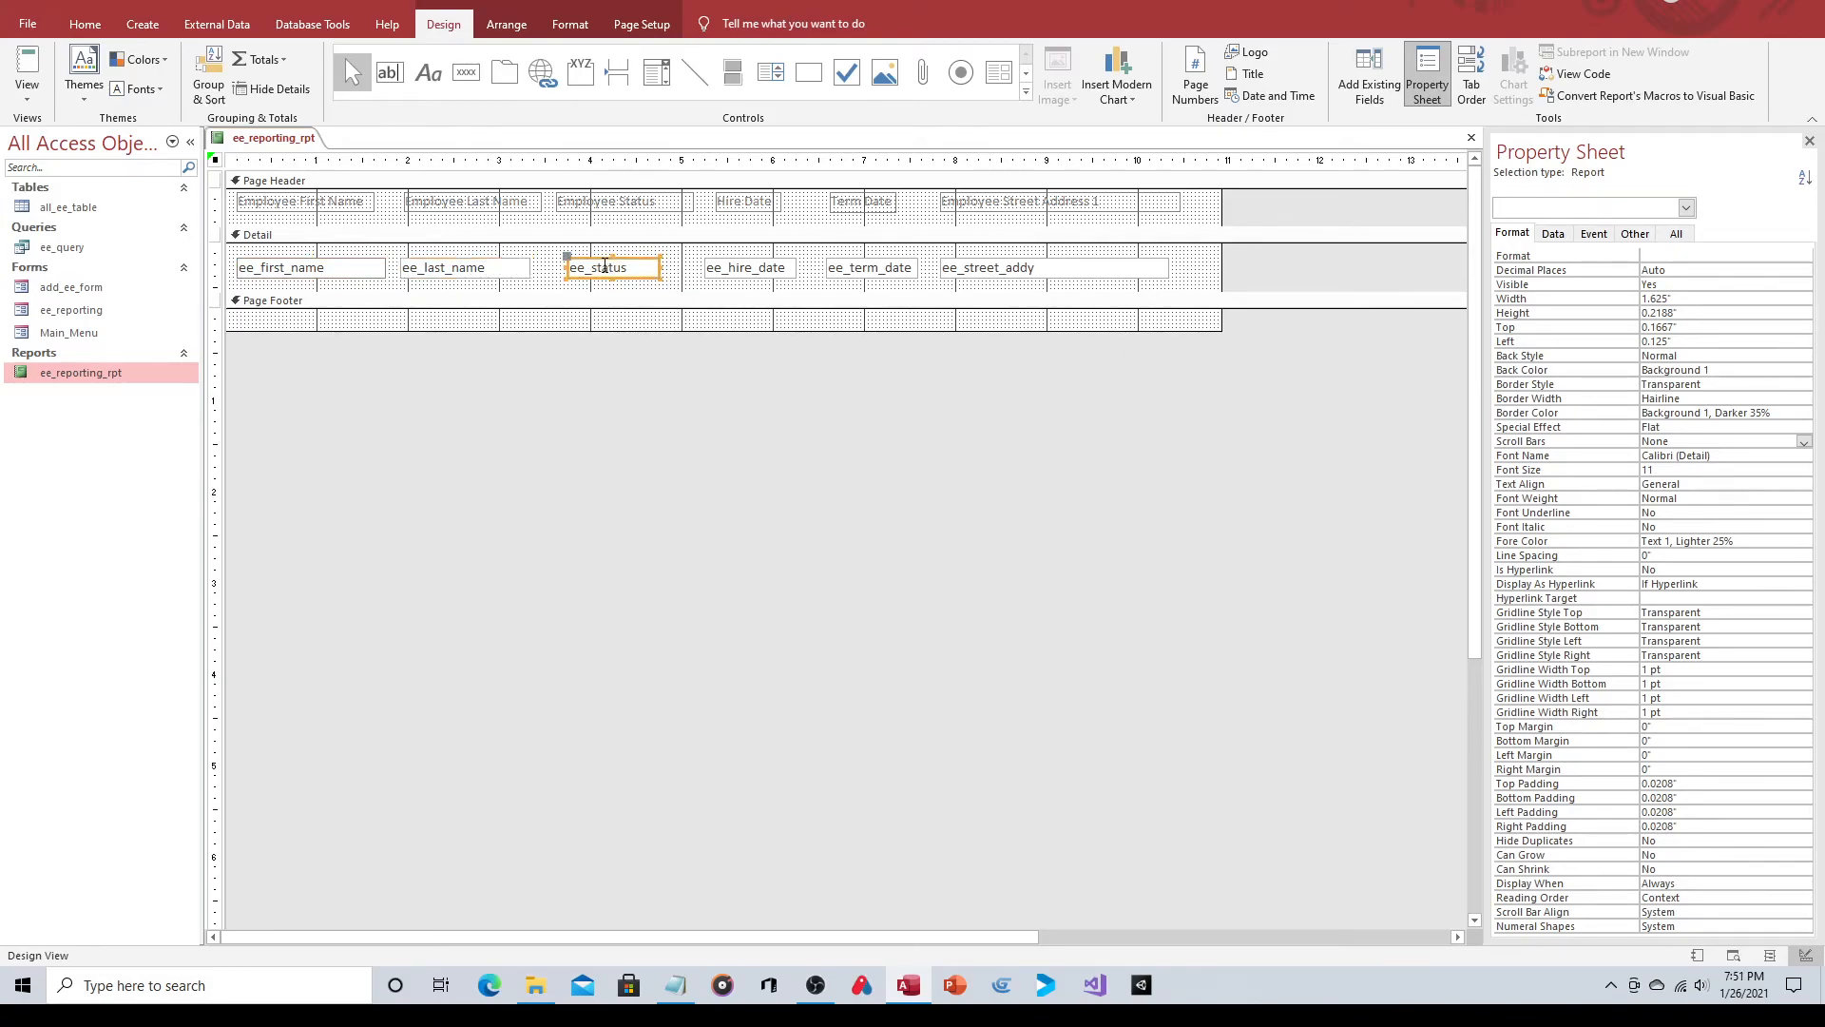
click(501, 271)
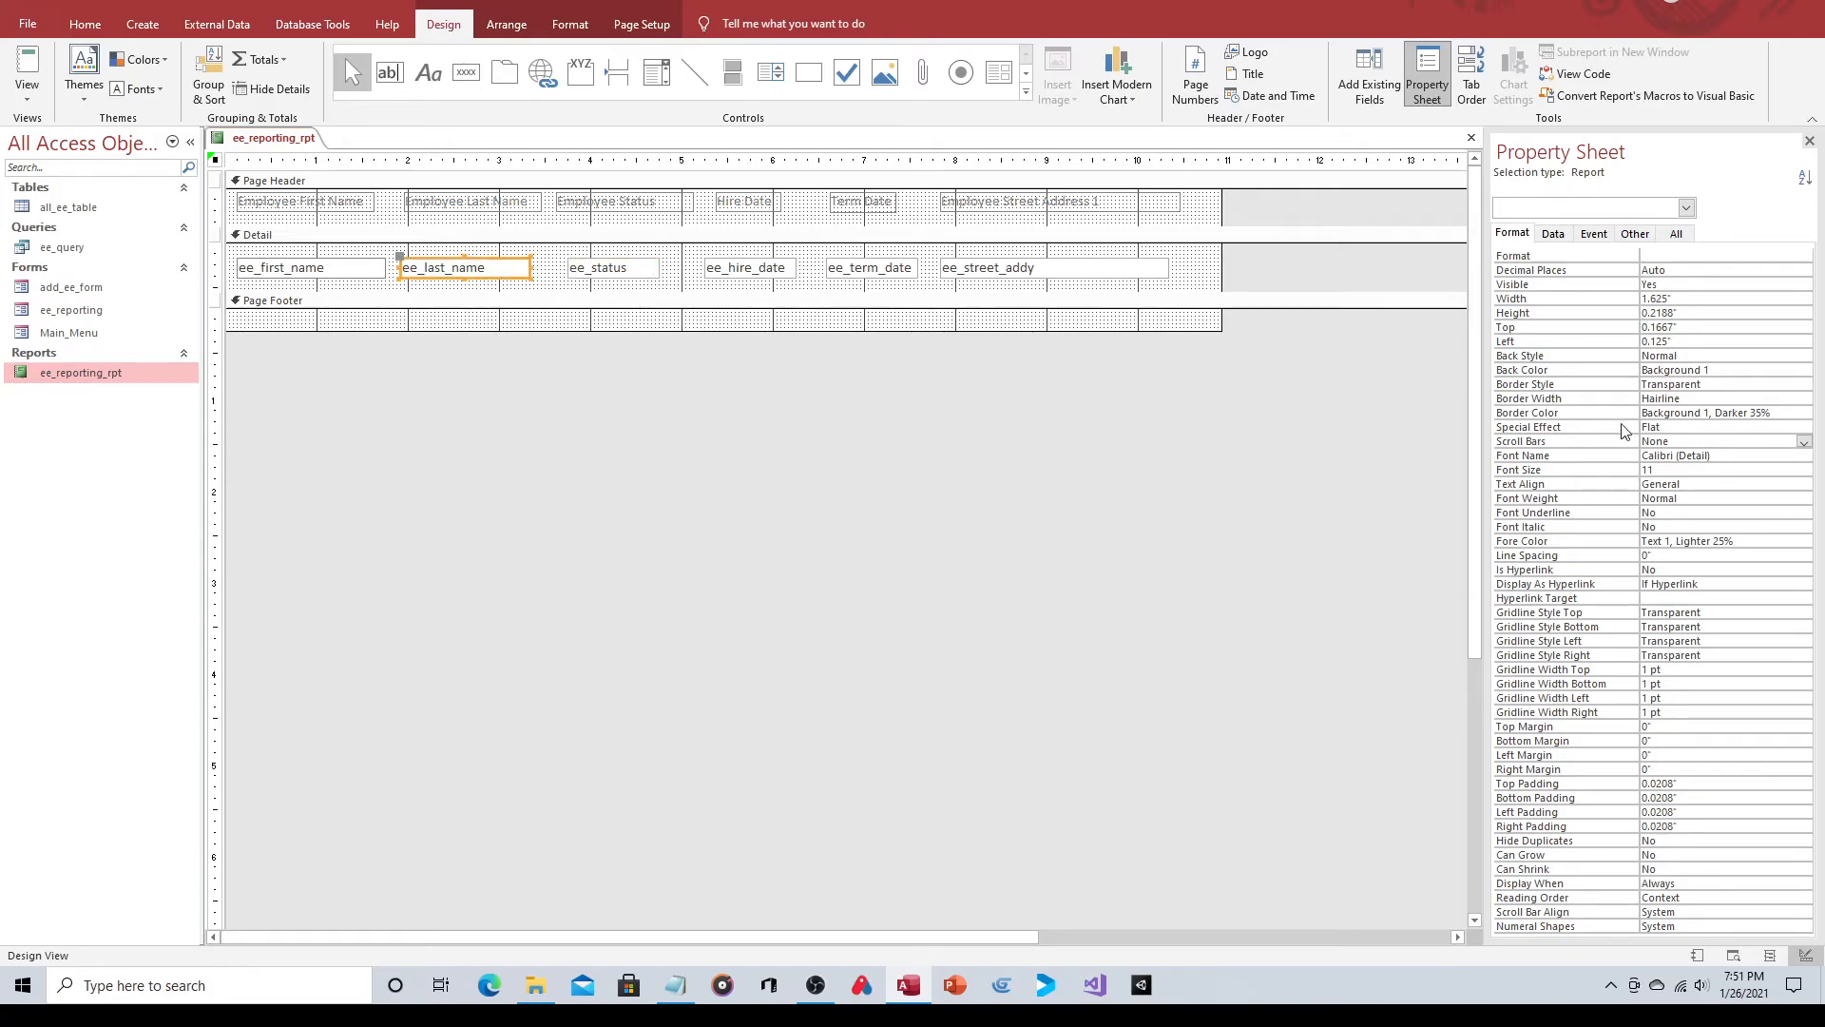
click(1732, 386)
click(1804, 385)
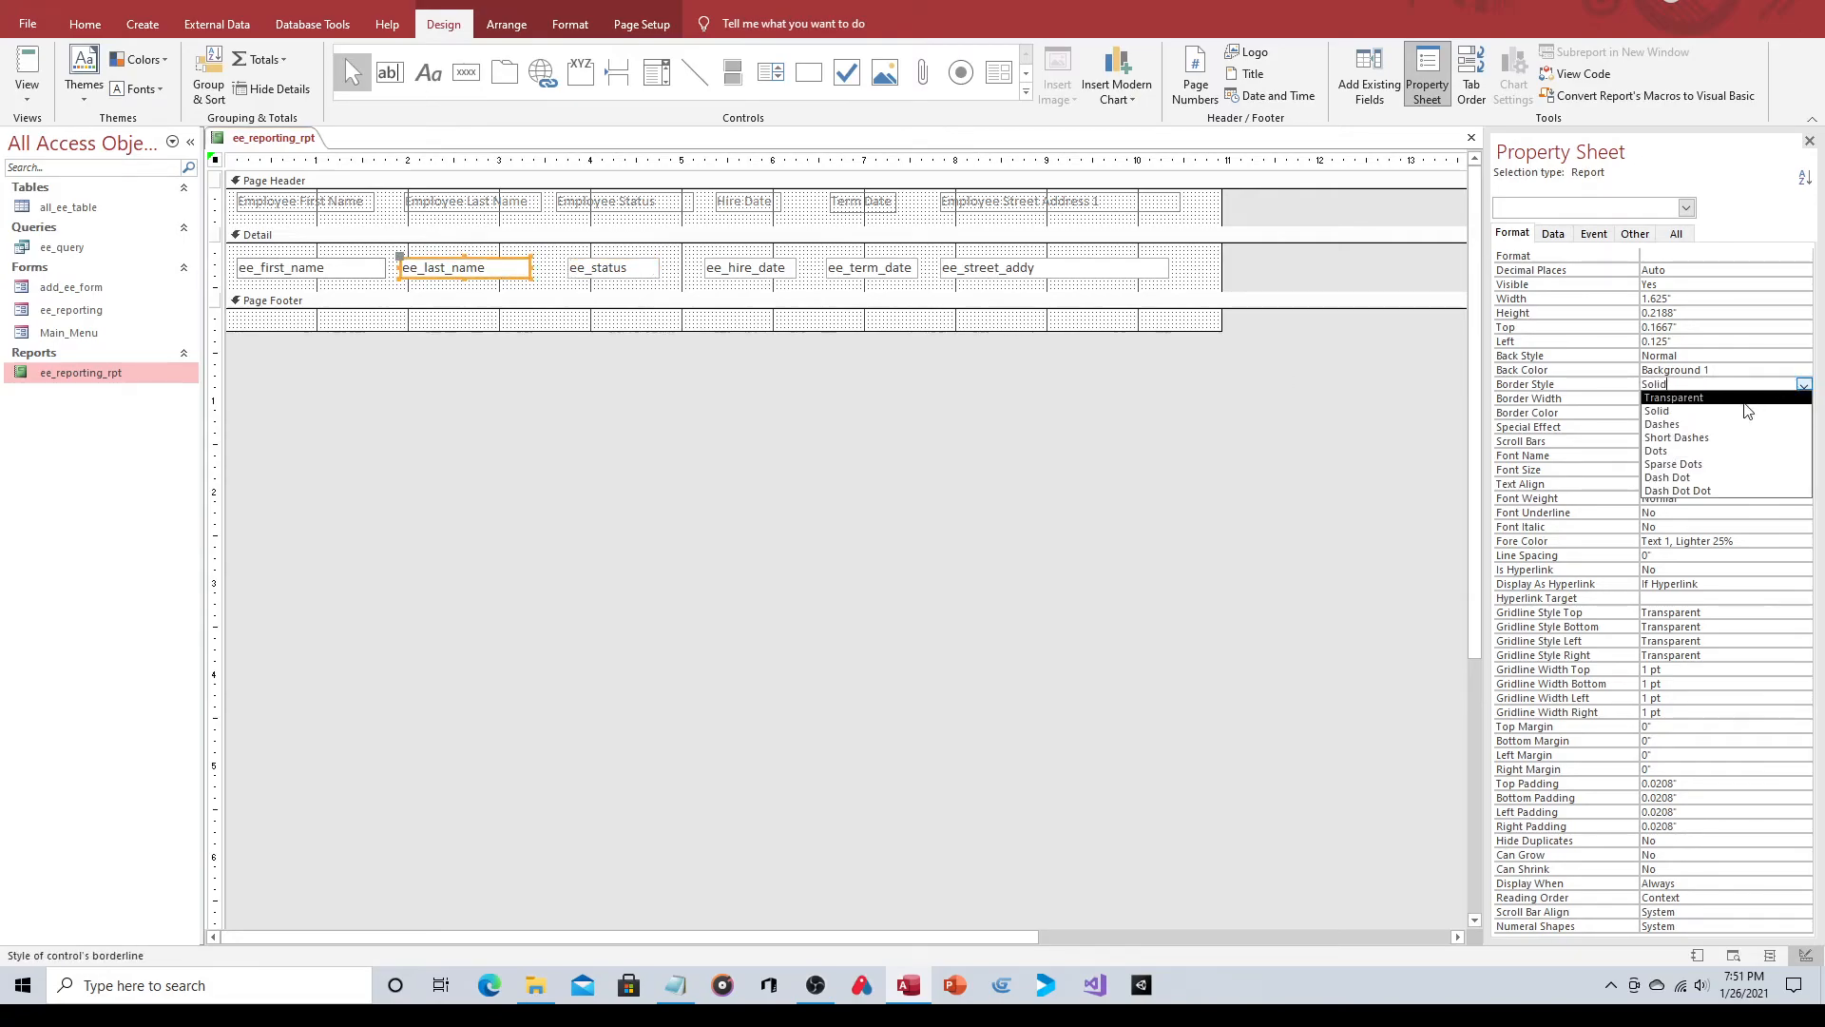
click(1746, 399)
Set the border style of the ee_status and ee_hire_date fields to Transparent and close the report with its changes saved.
click(639, 275)
click(1804, 385)
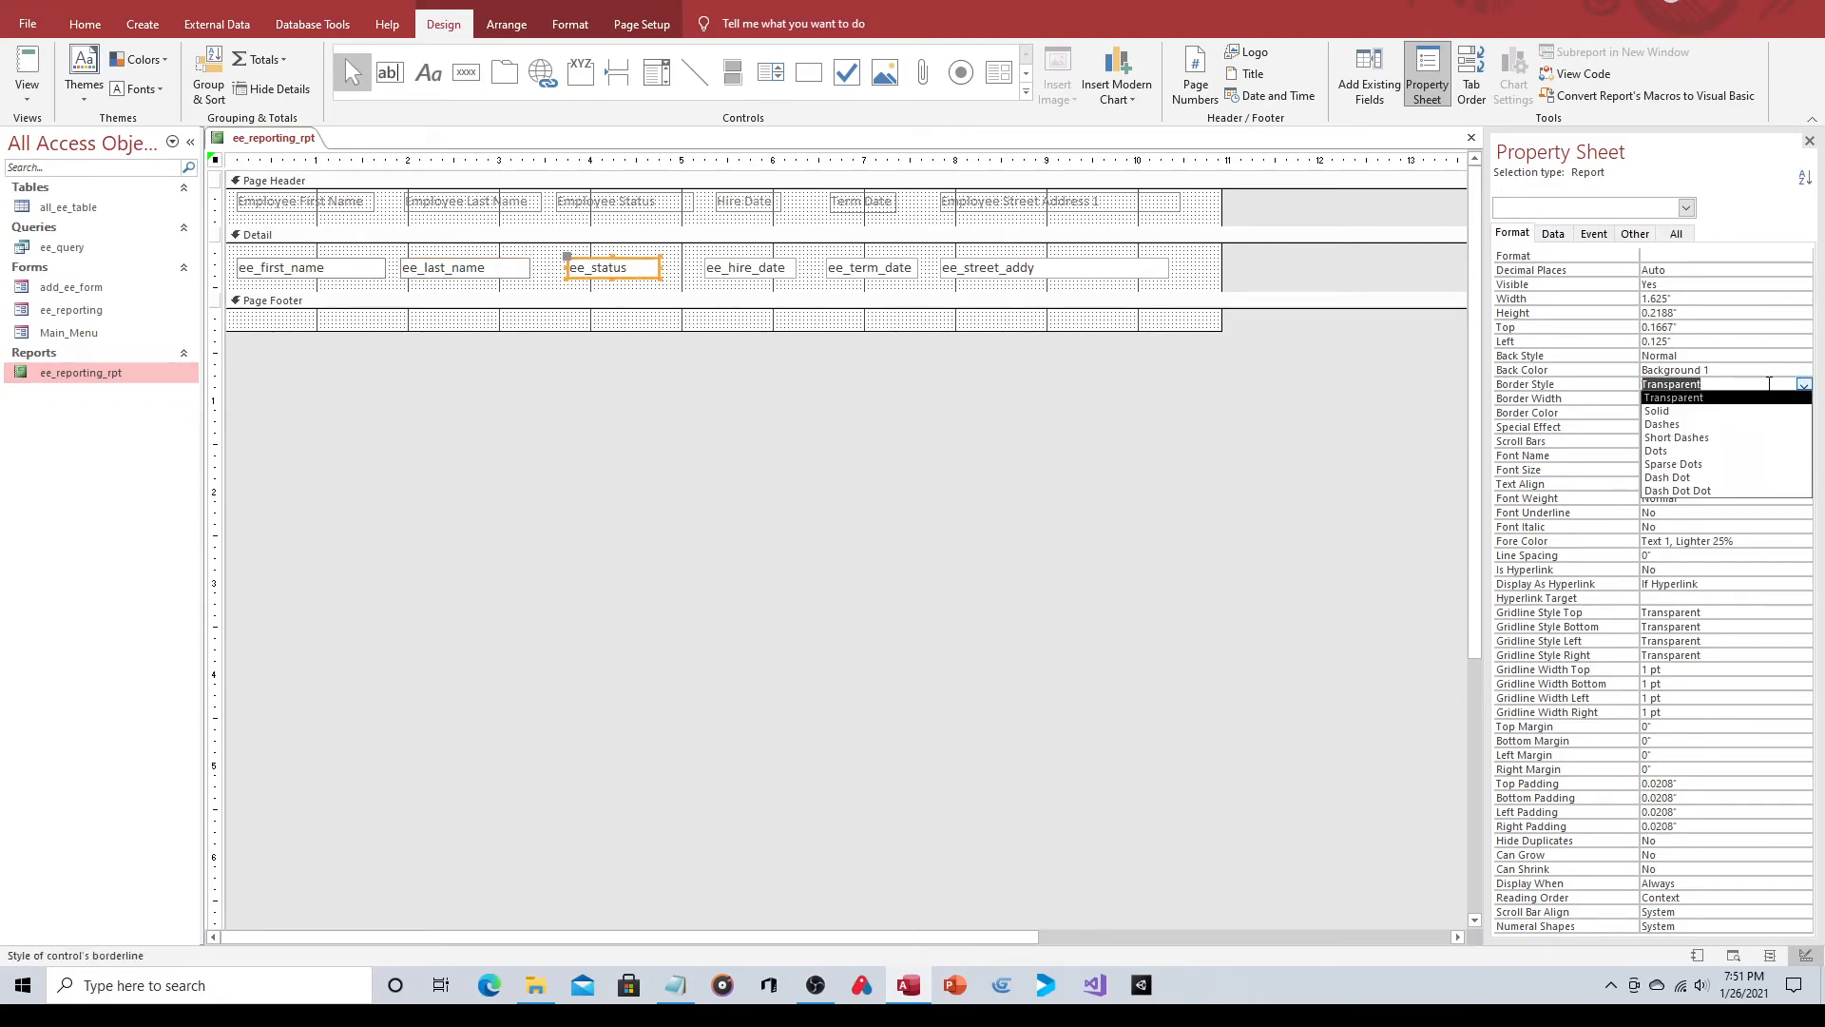
click(1745, 399)
click(785, 275)
click(1804, 385)
click(1745, 399)
click(894, 442)
click(863, 270)
click(755, 271)
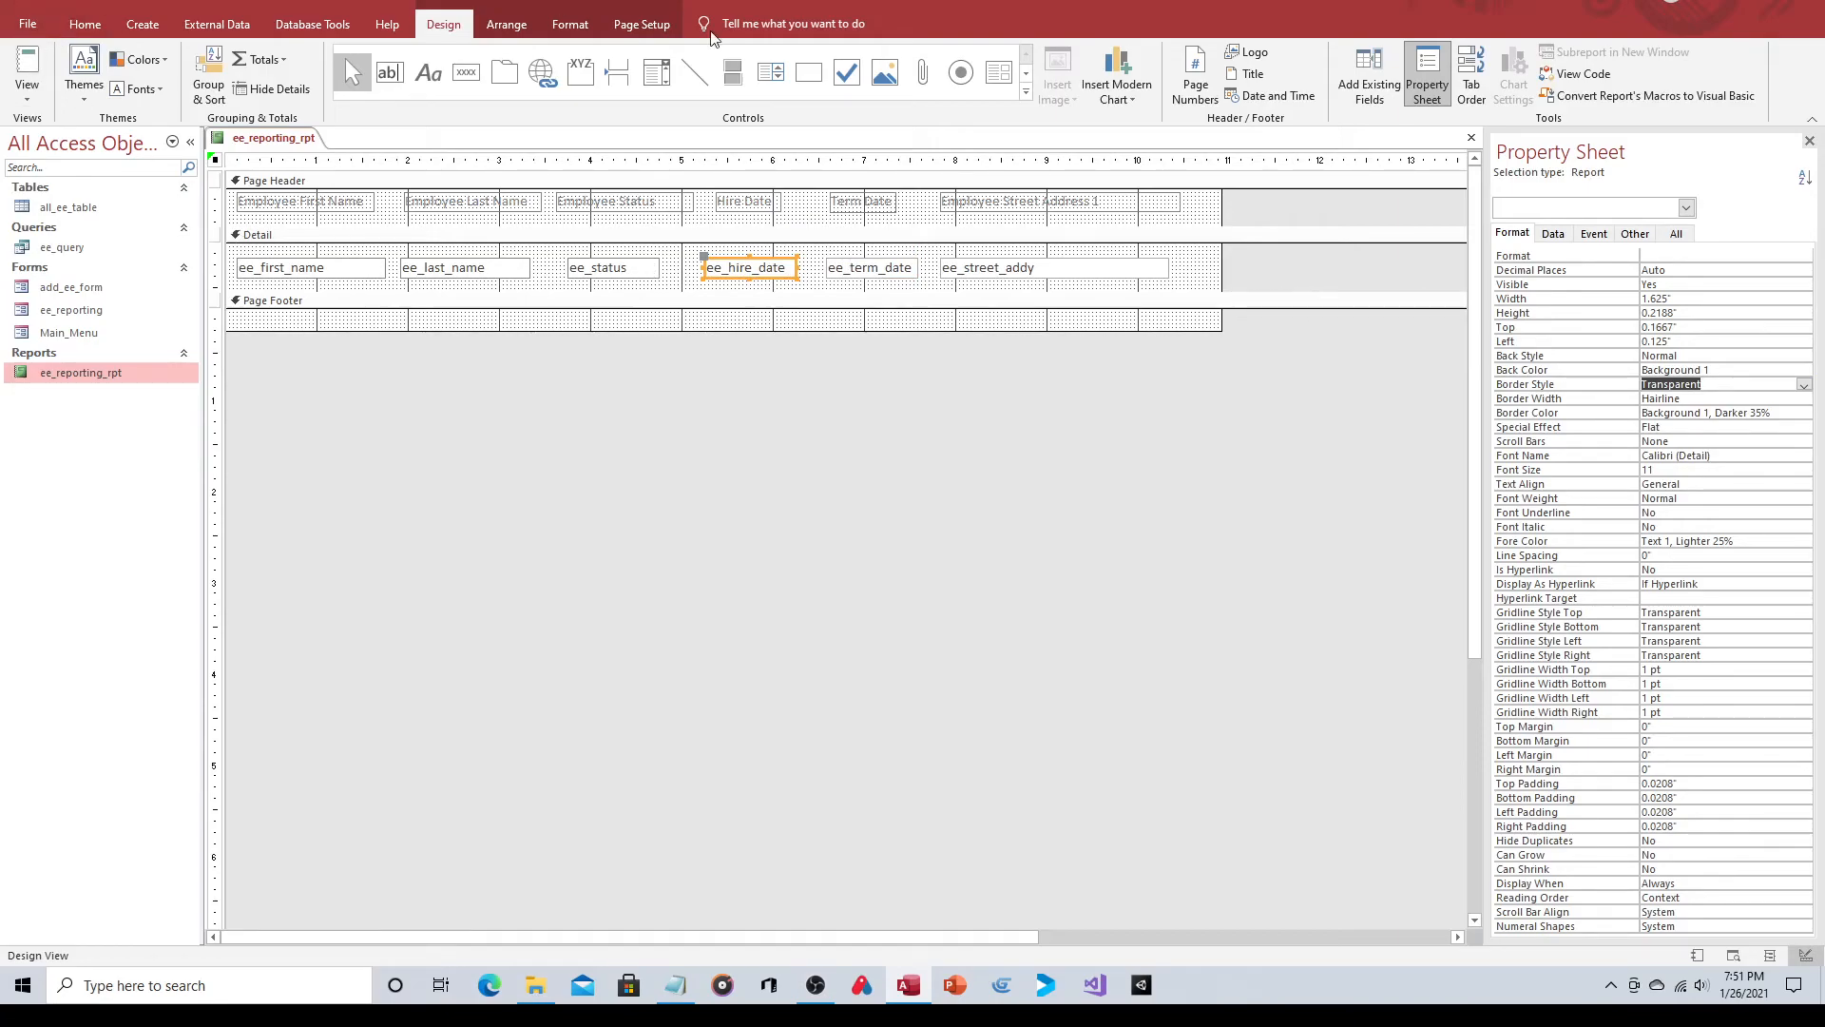
click(1471, 138)
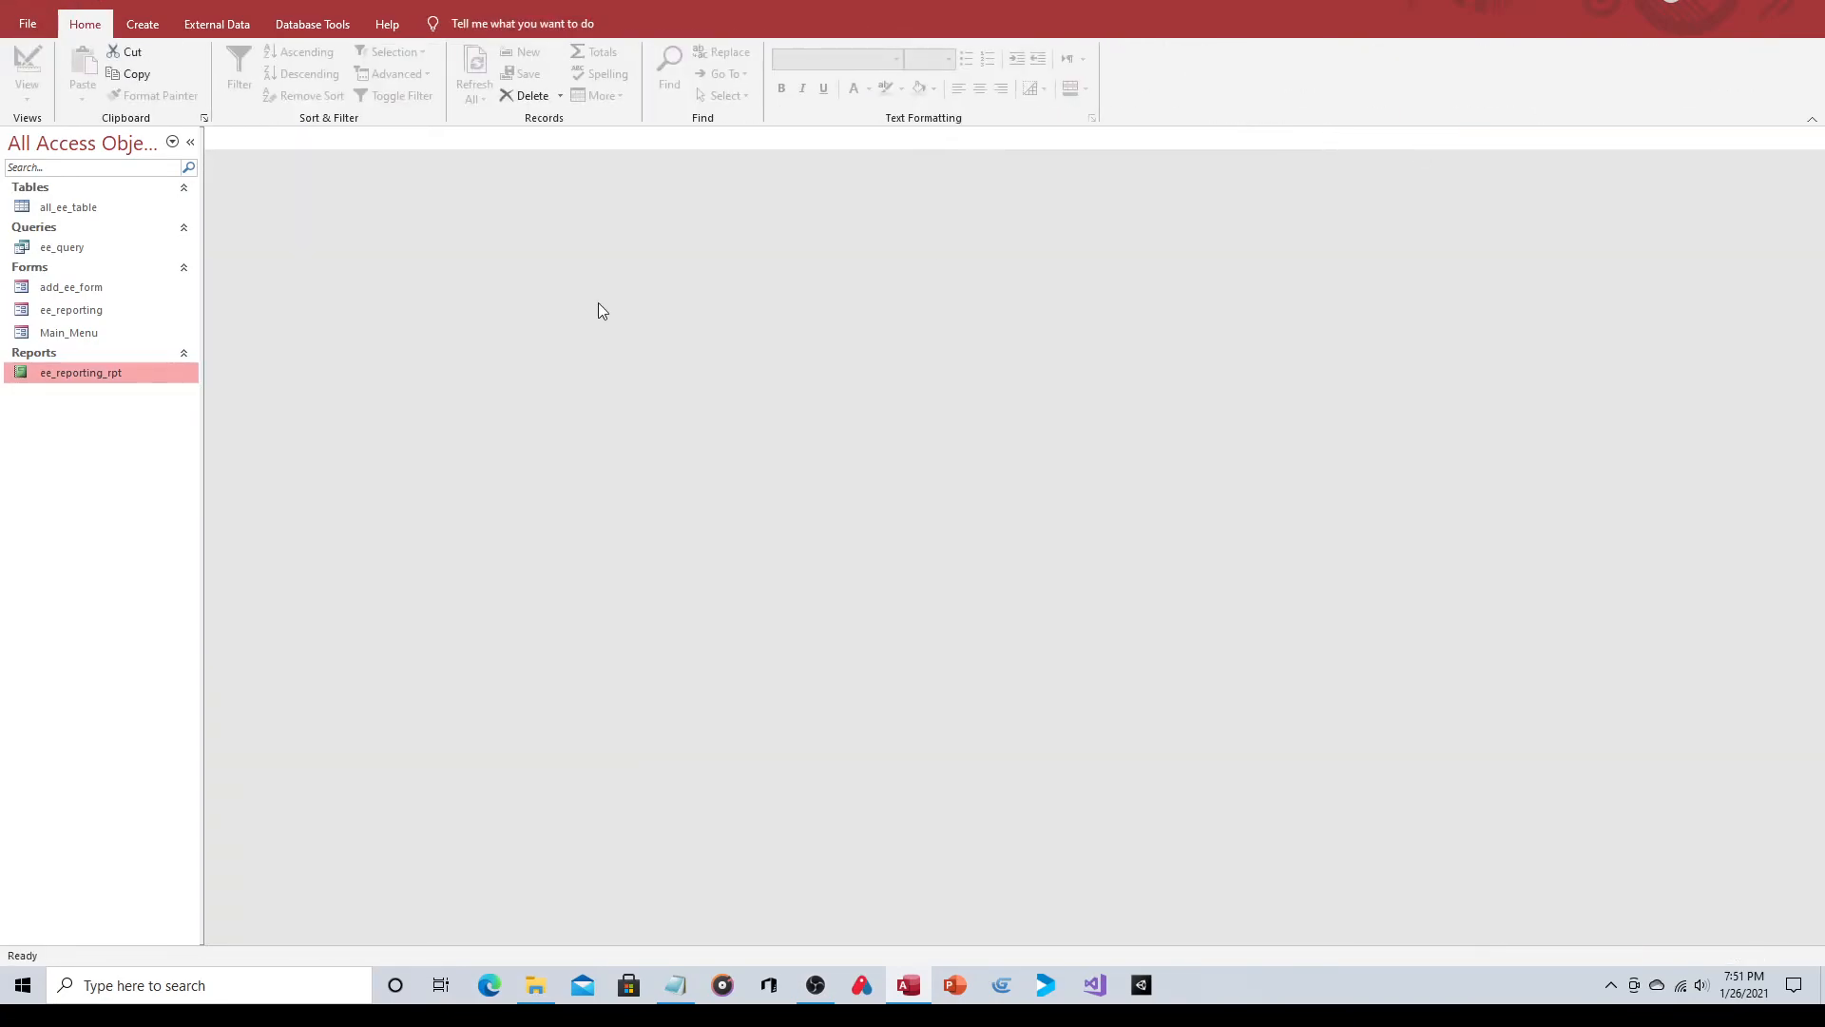
Run the report for Active employees from the ee_reporting form to check the field borders, and close both objects.
double_click(81, 308)
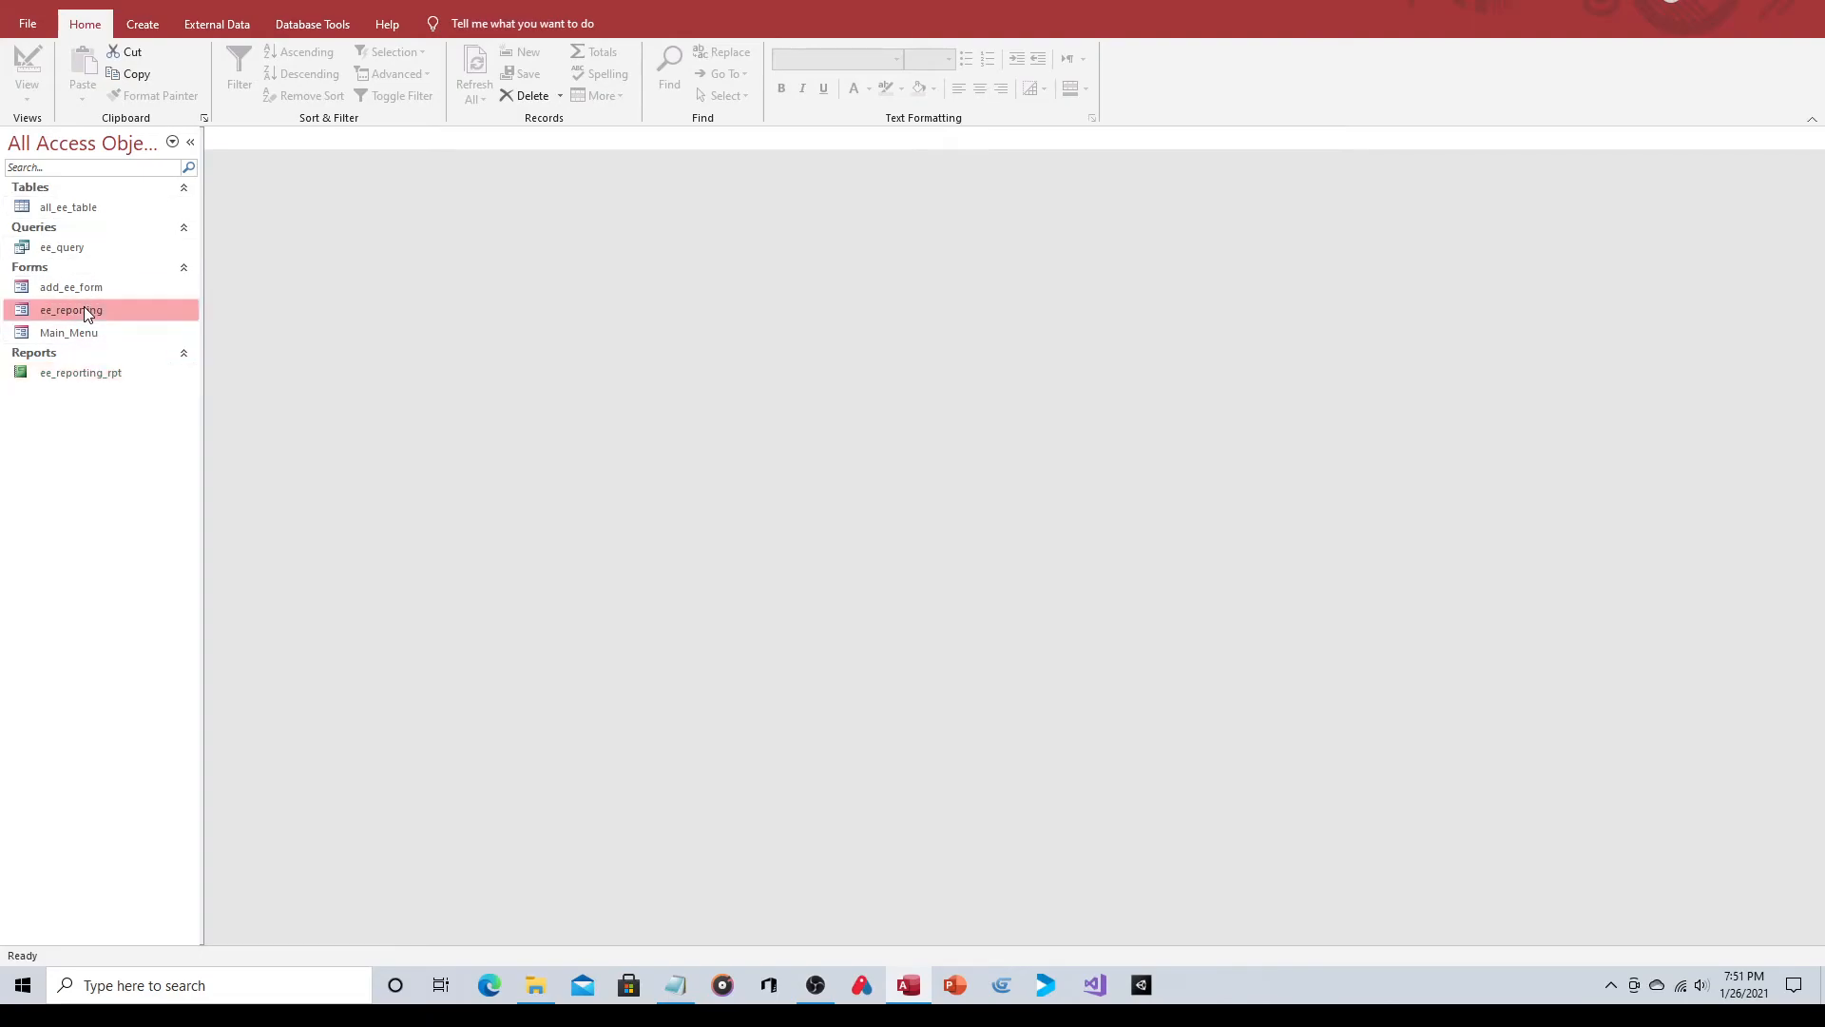
click(545, 221)
click(521, 242)
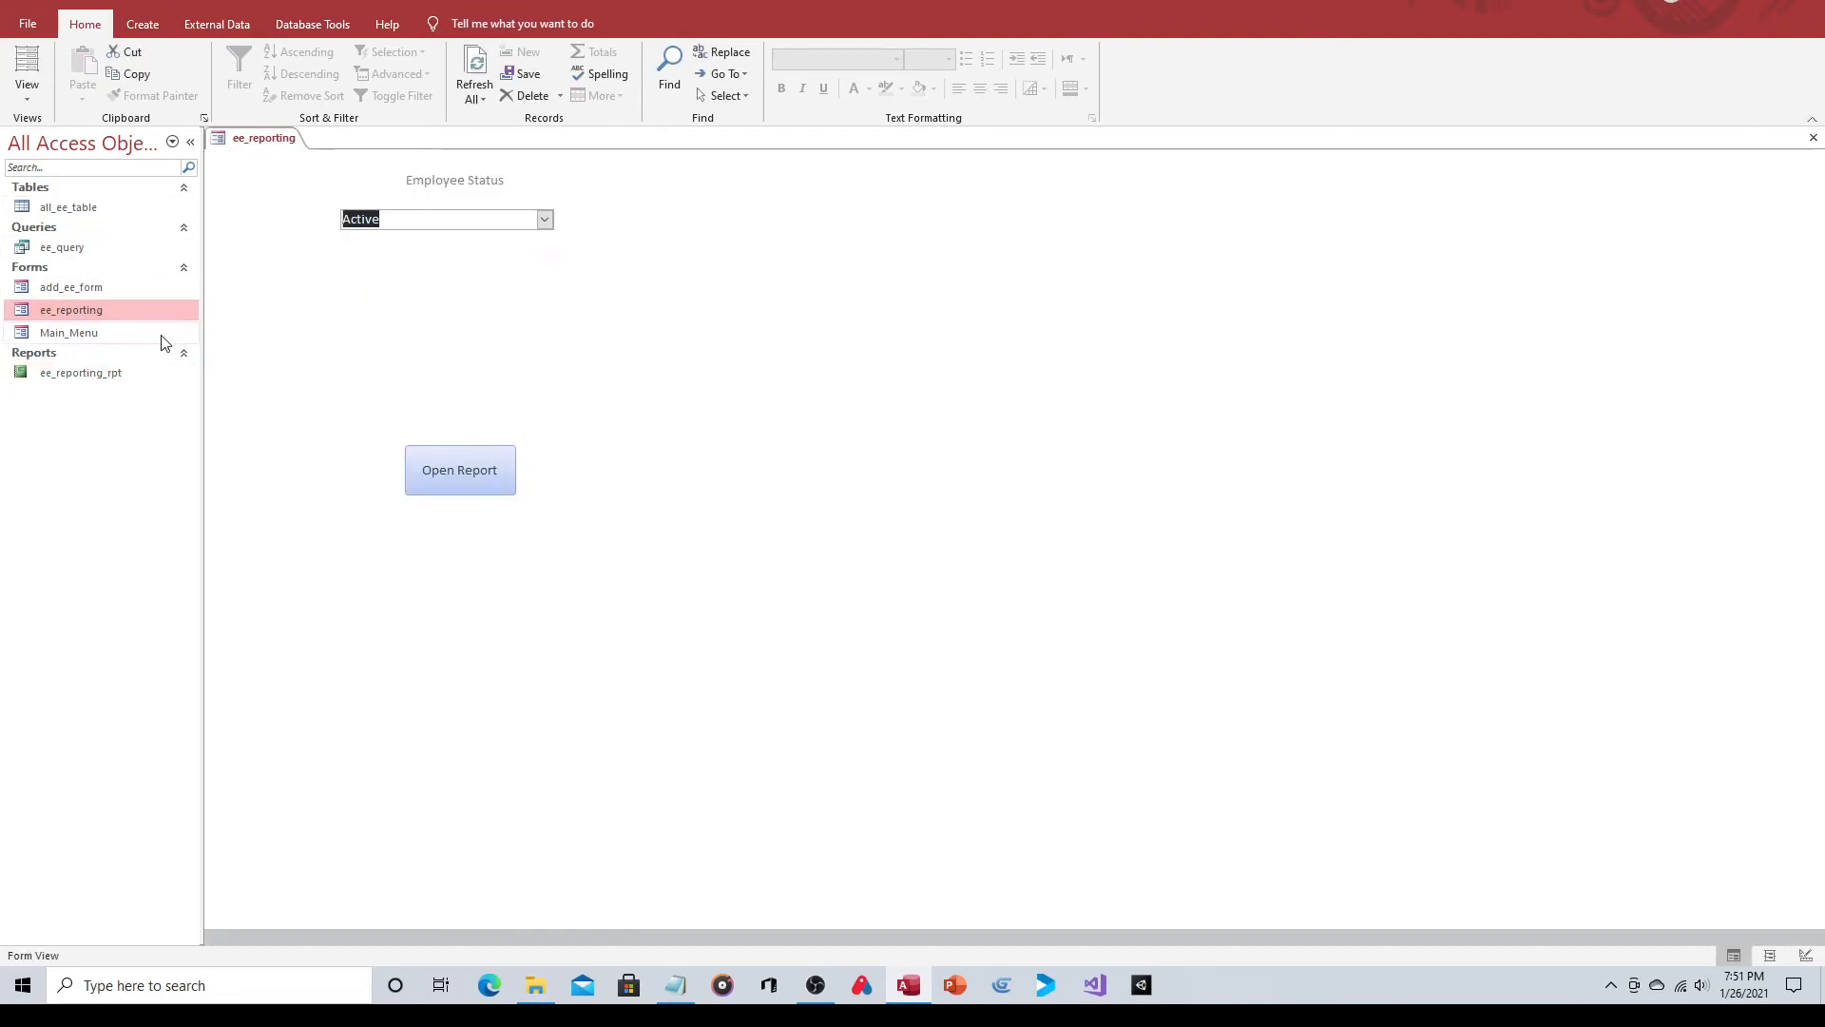
click(428, 480)
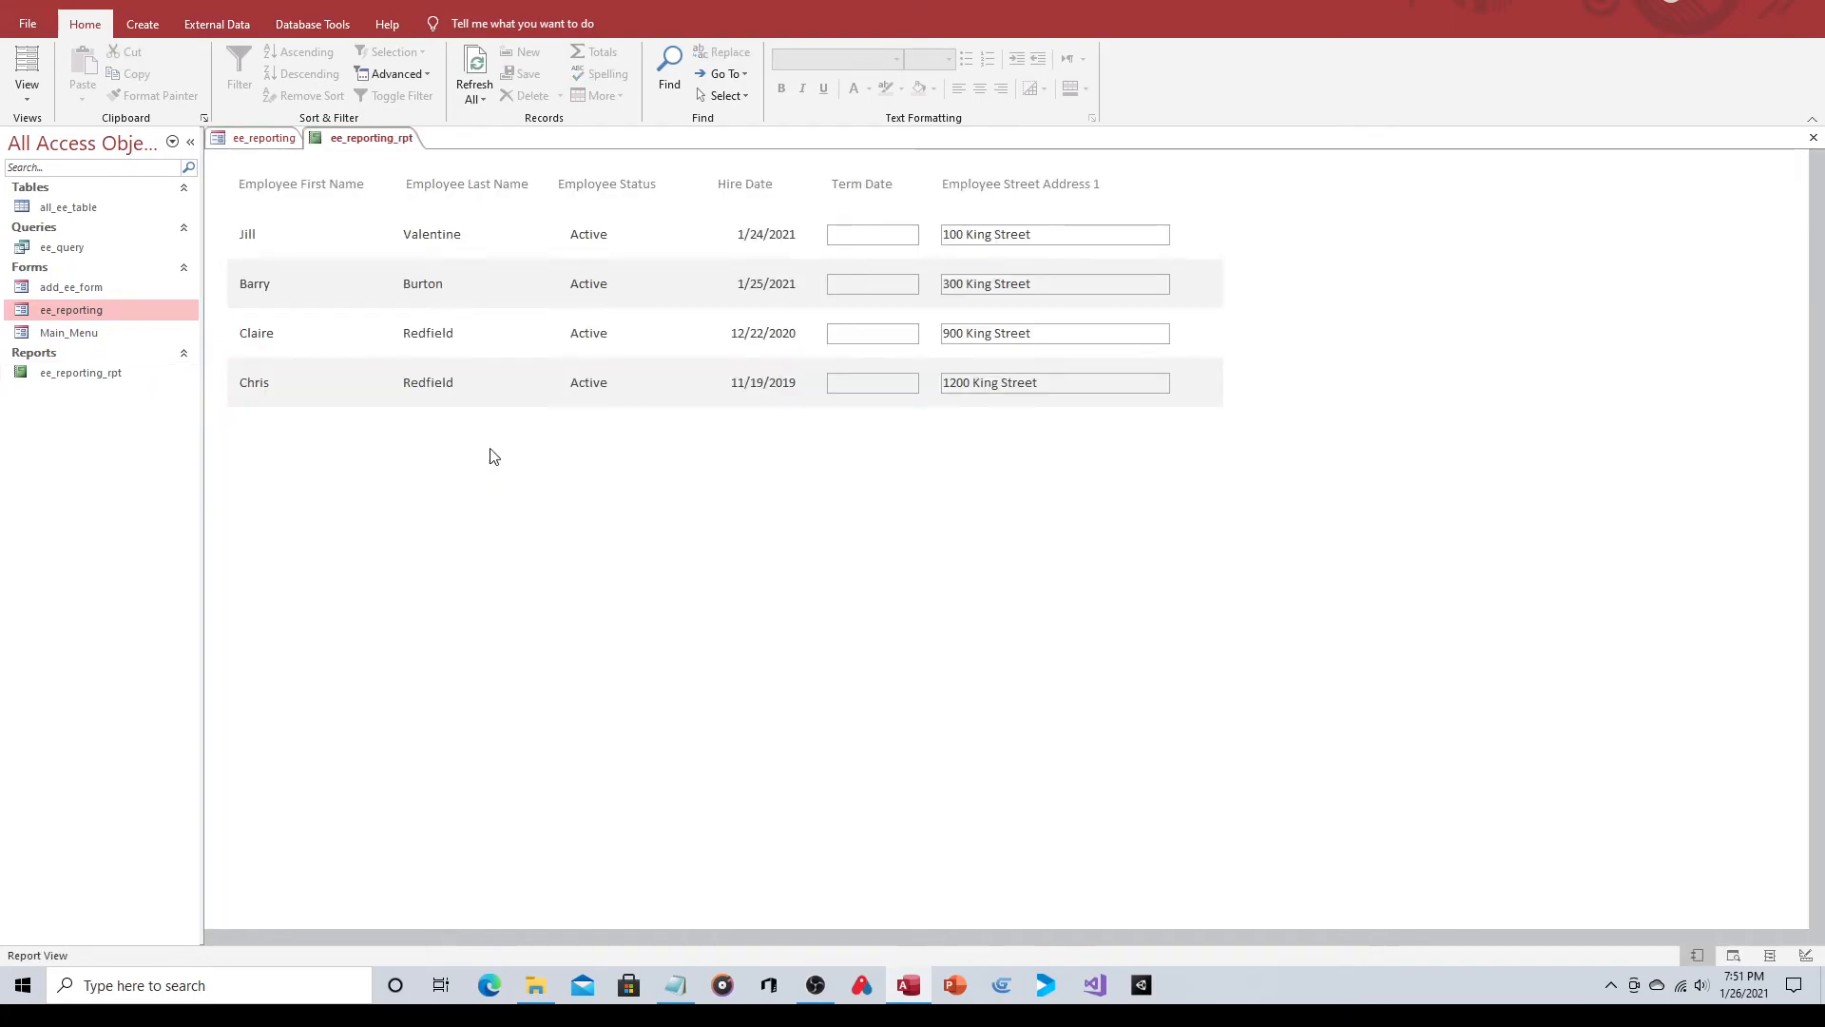
click(1813, 138)
click(1812, 137)
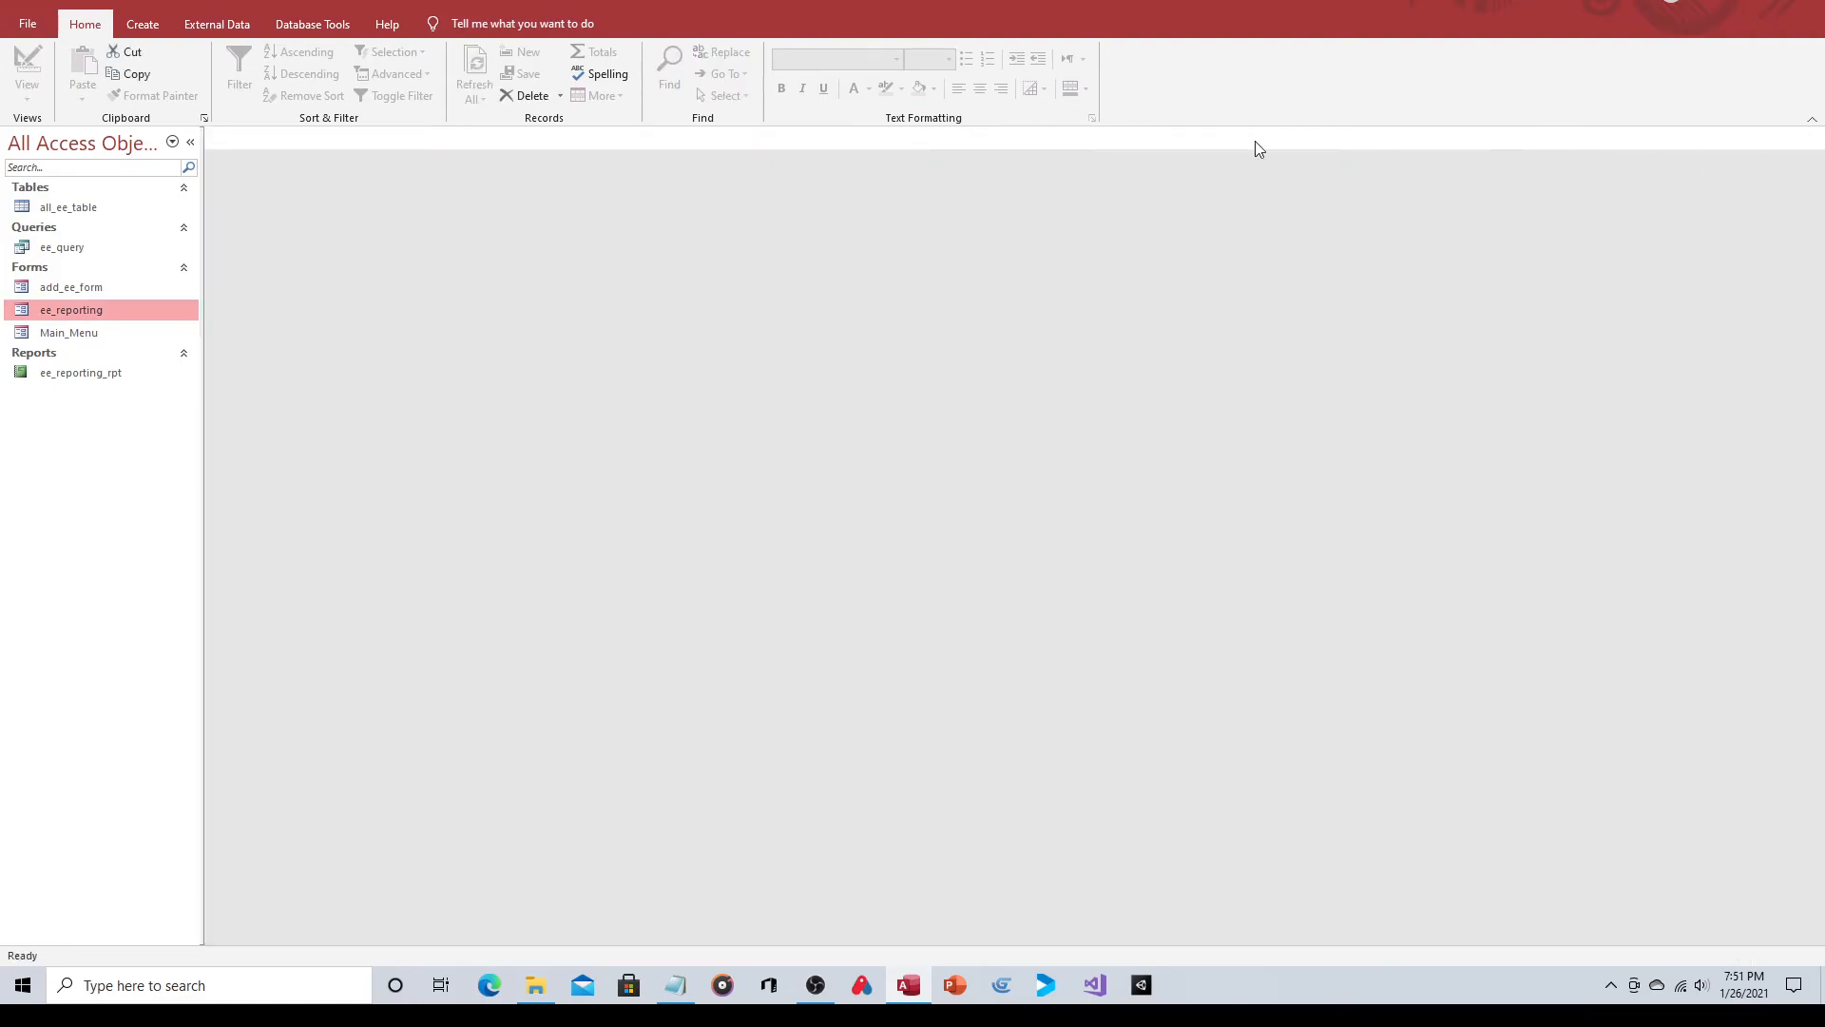
Open ee_reporting_rpt in Design View and set the border style of the ee_term_date field to Transparent.
click(83, 376)
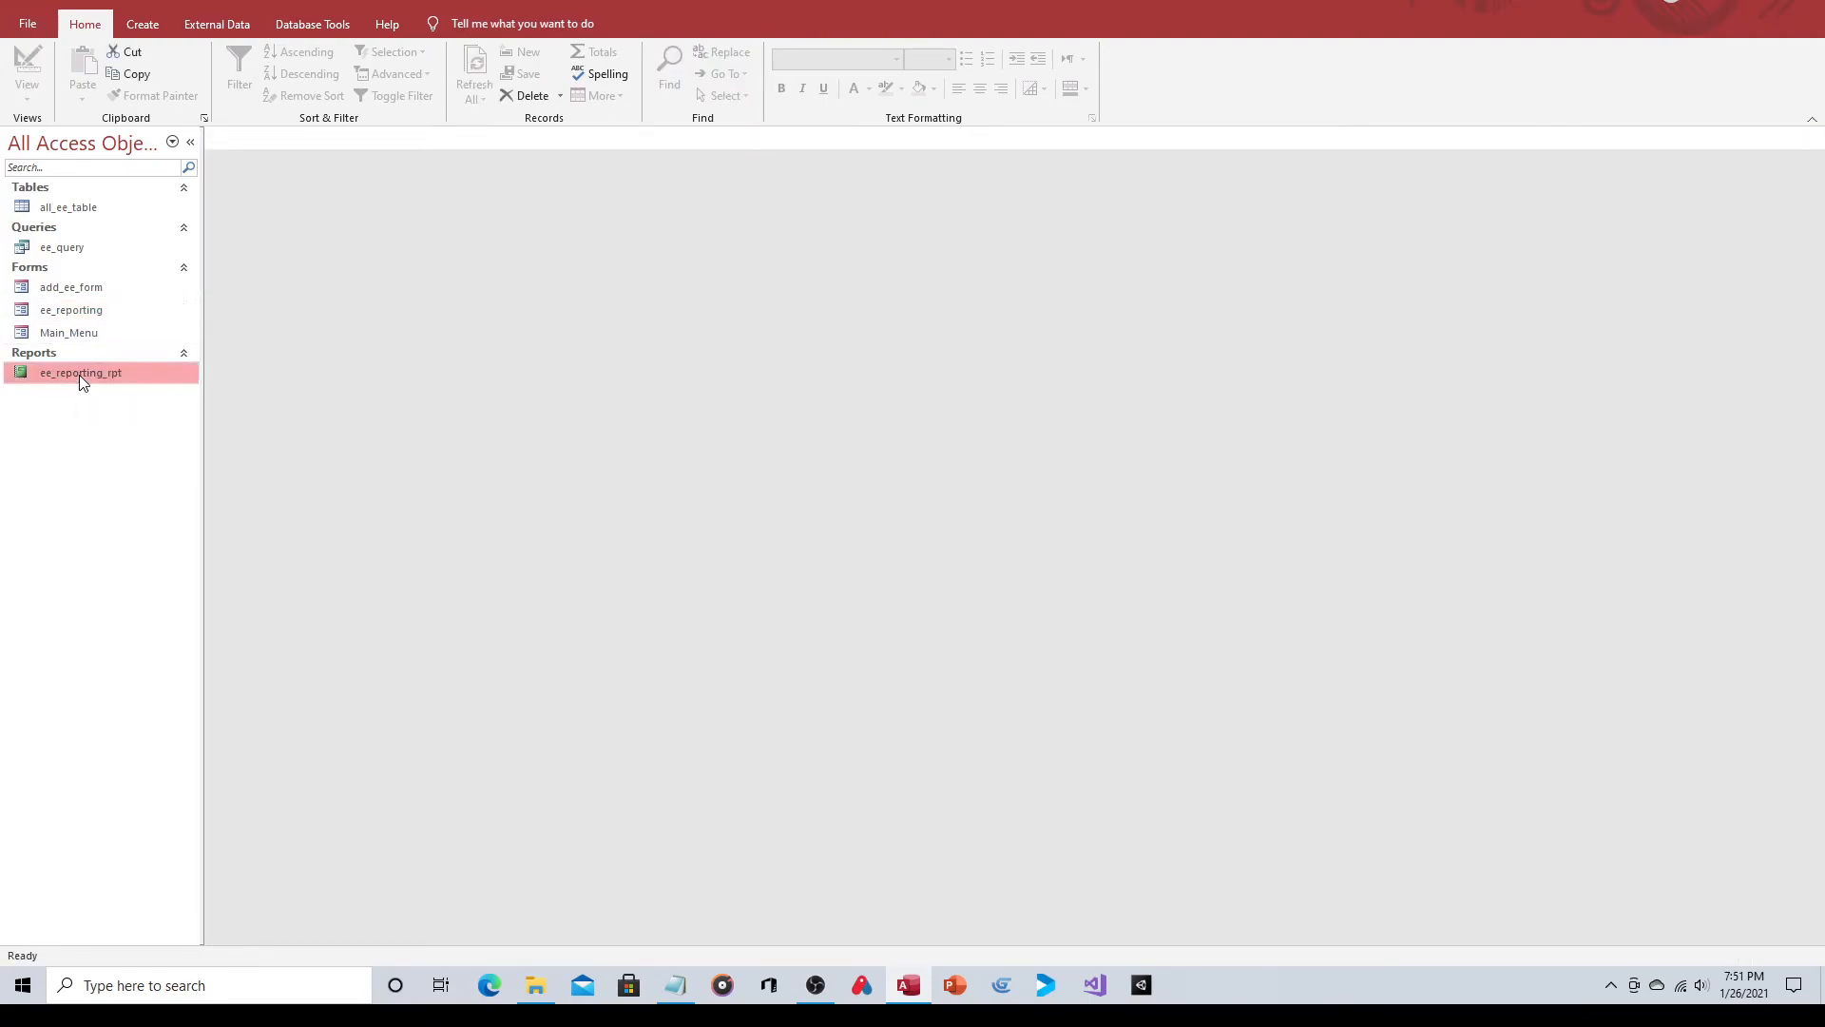
right_click(84, 378)
click(127, 437)
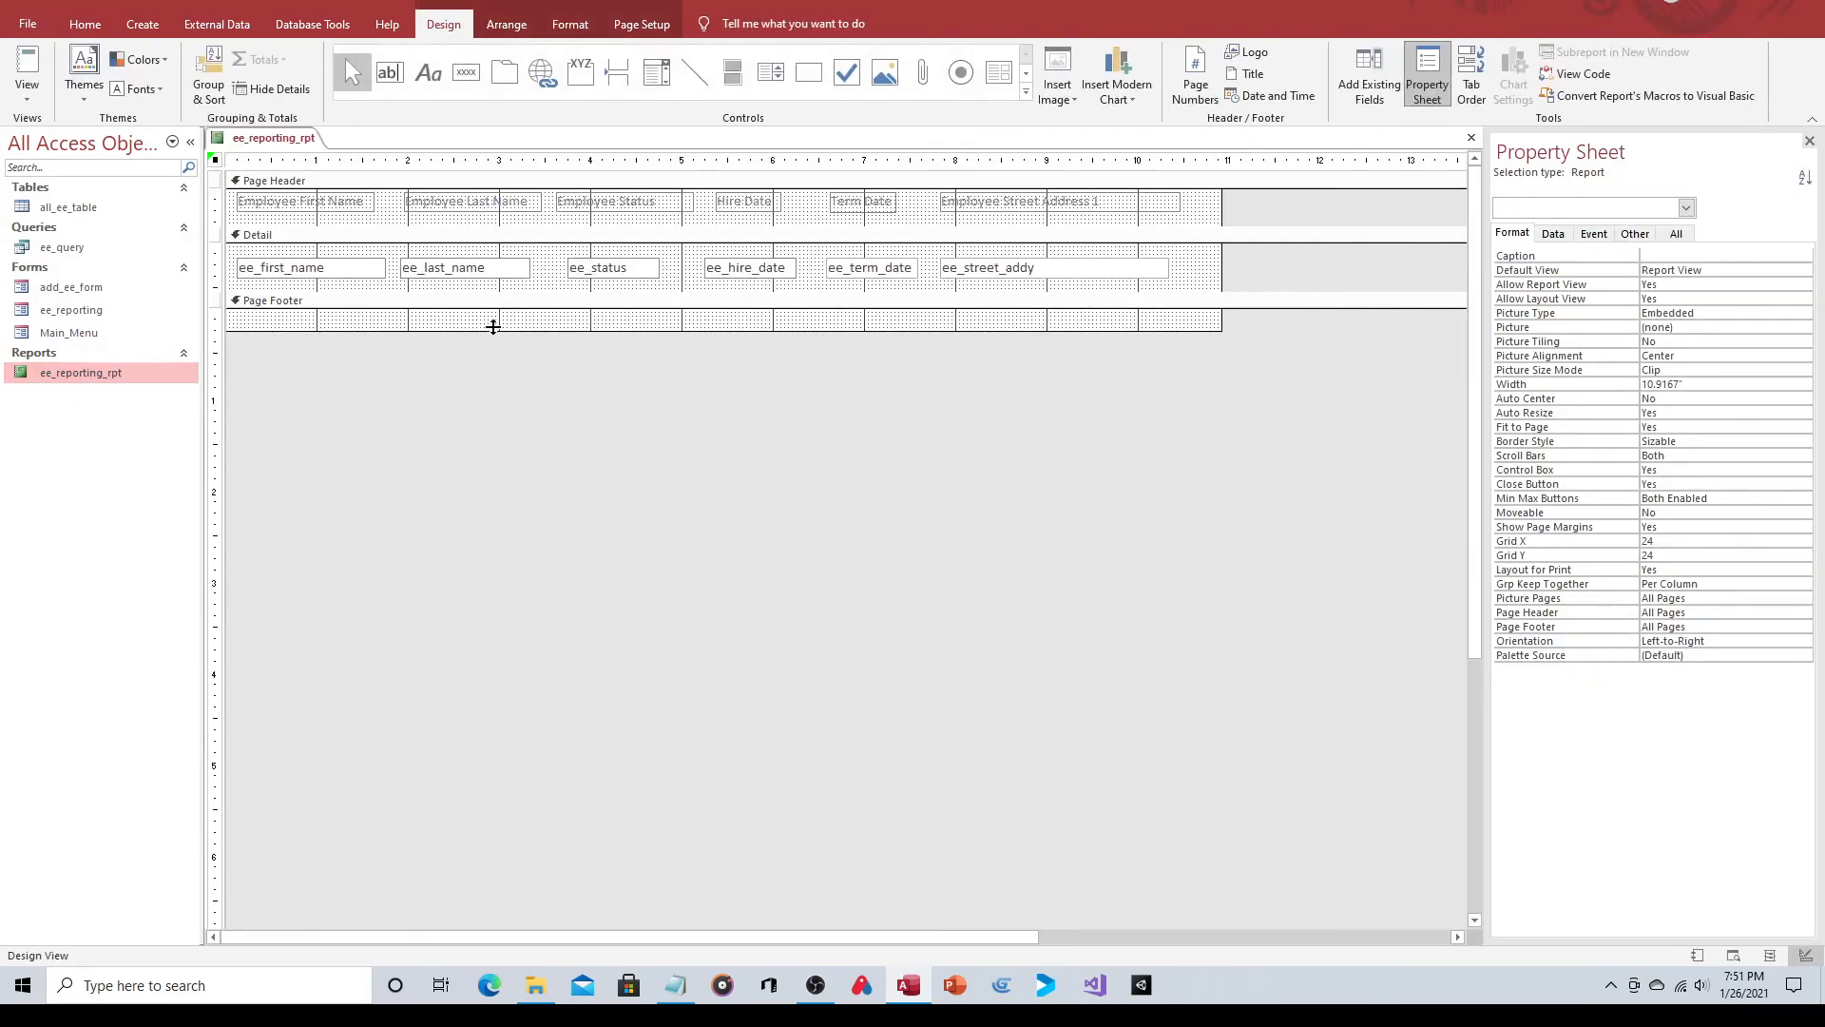
click(759, 273)
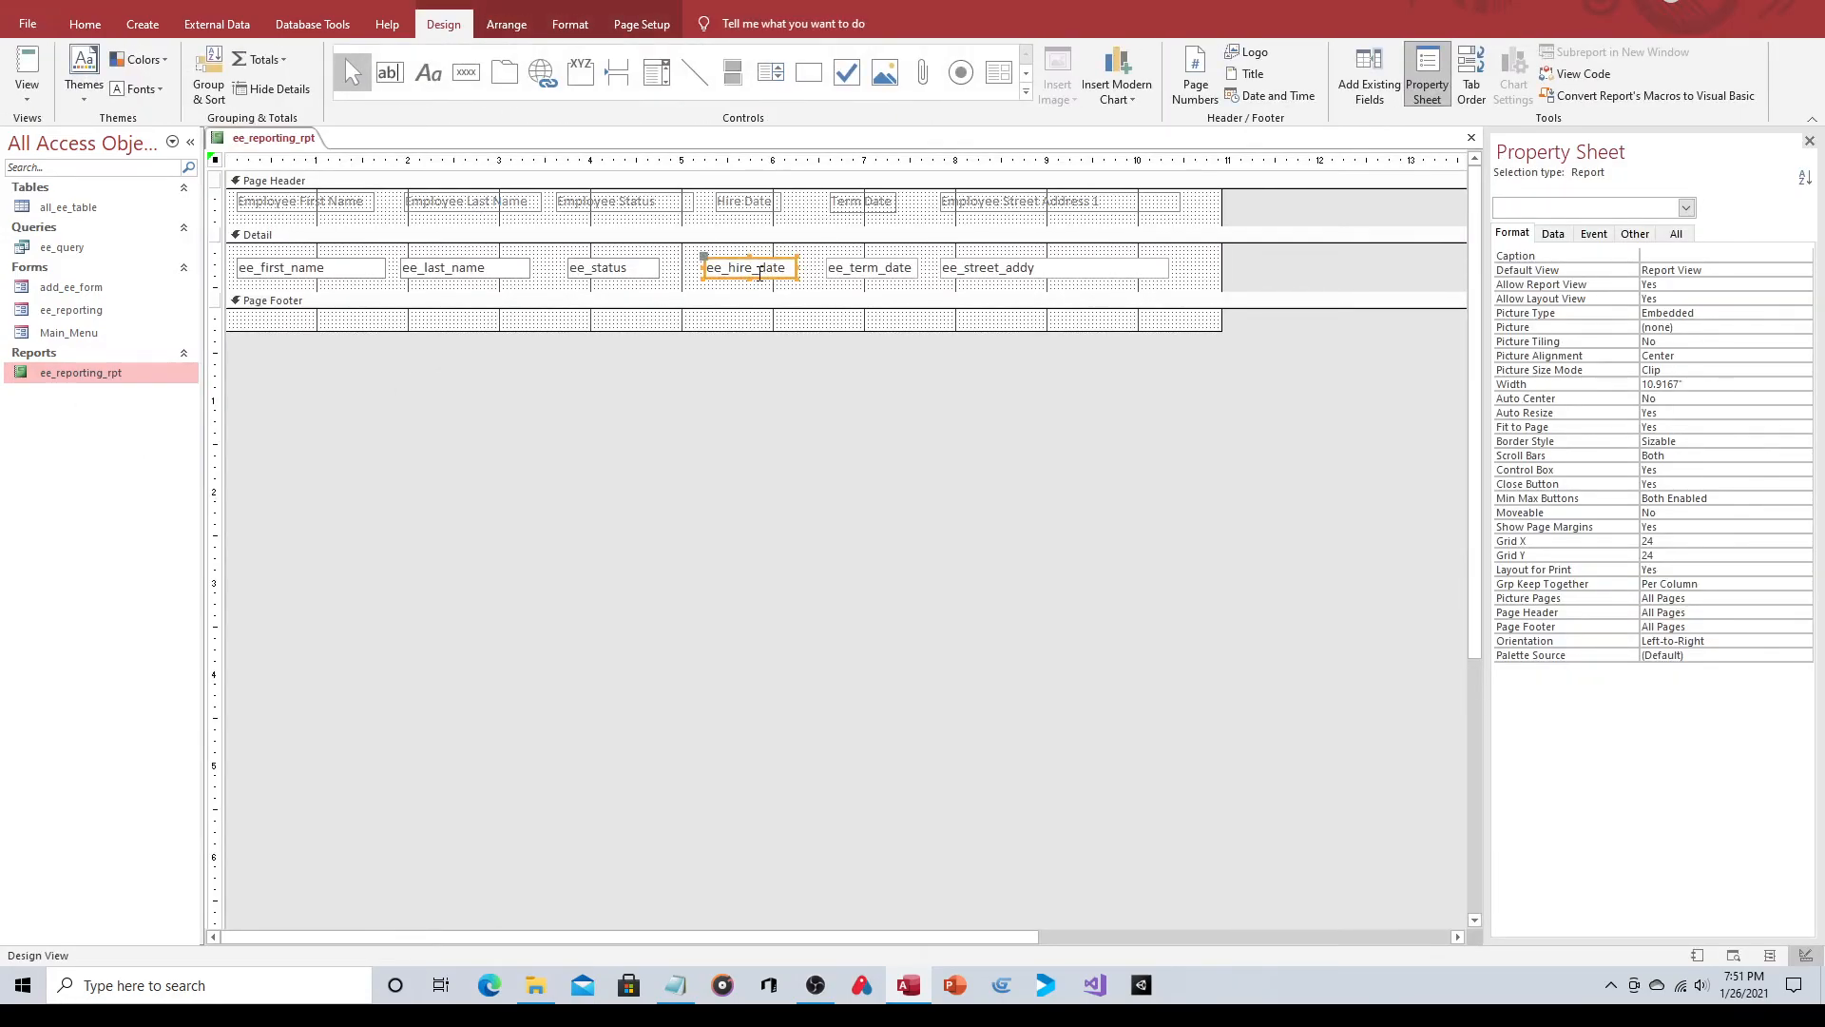
double_click(760, 273)
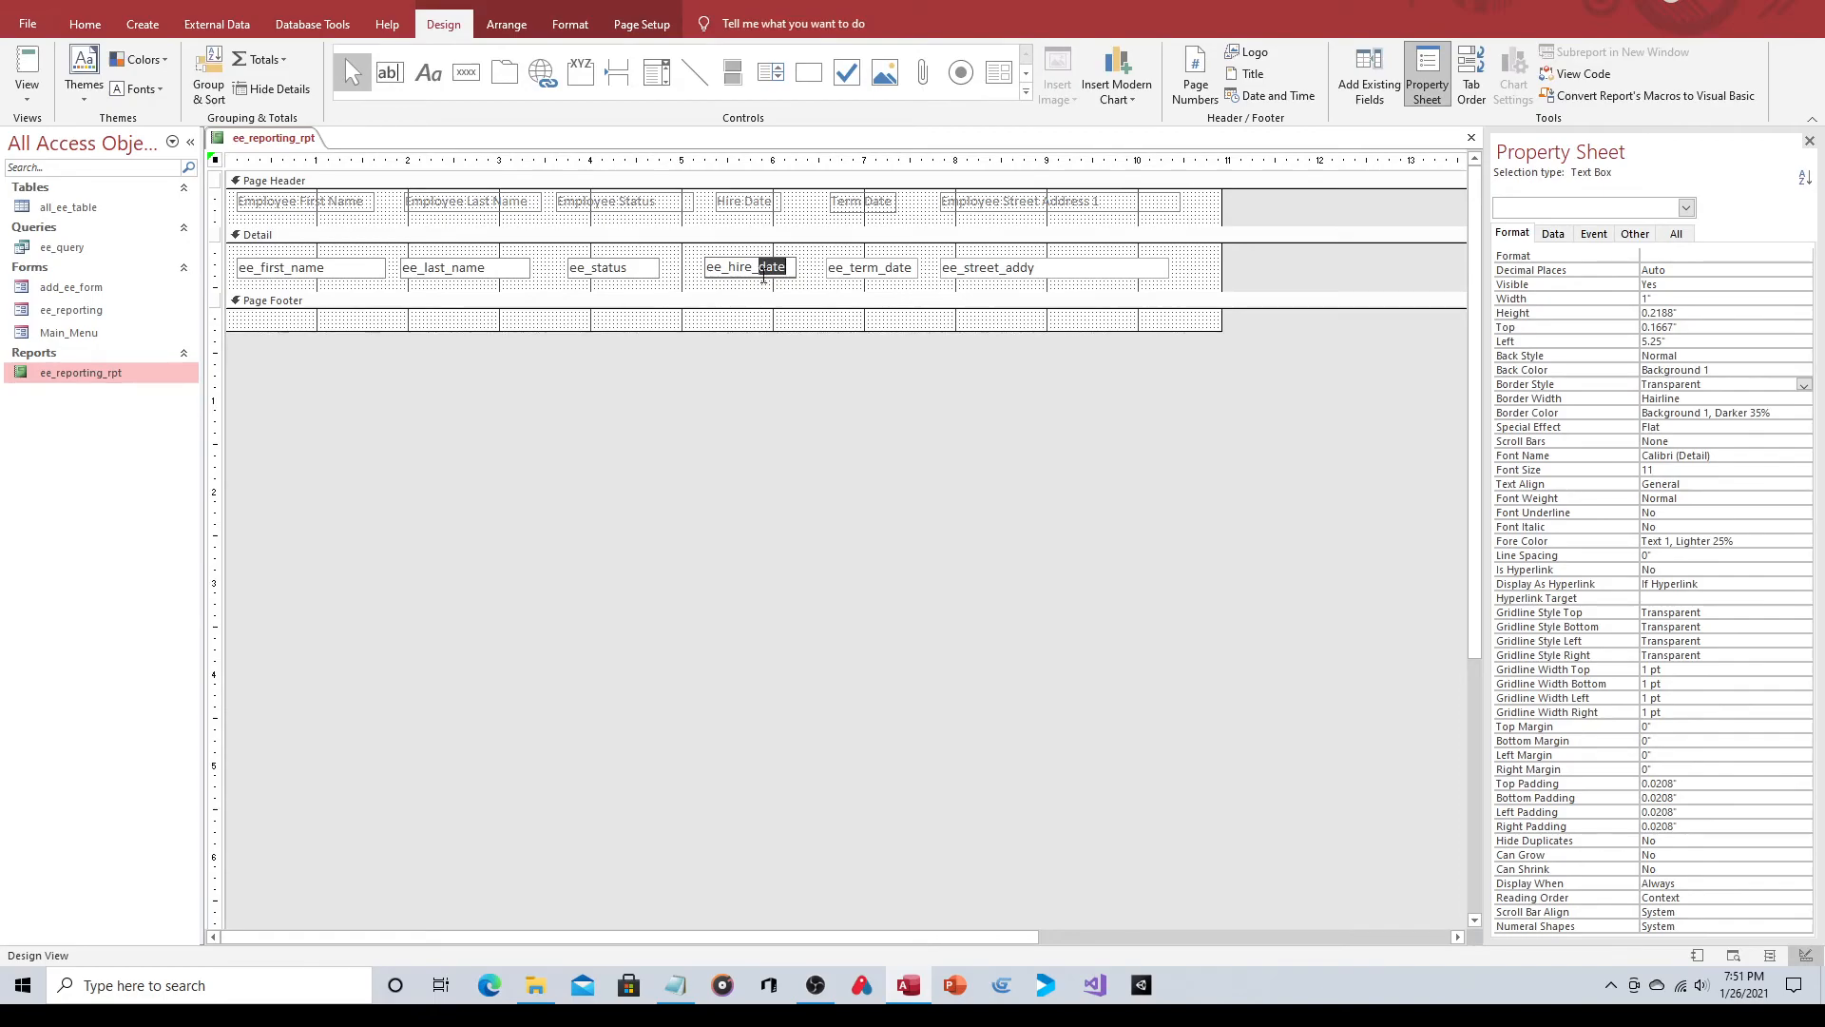
click(878, 274)
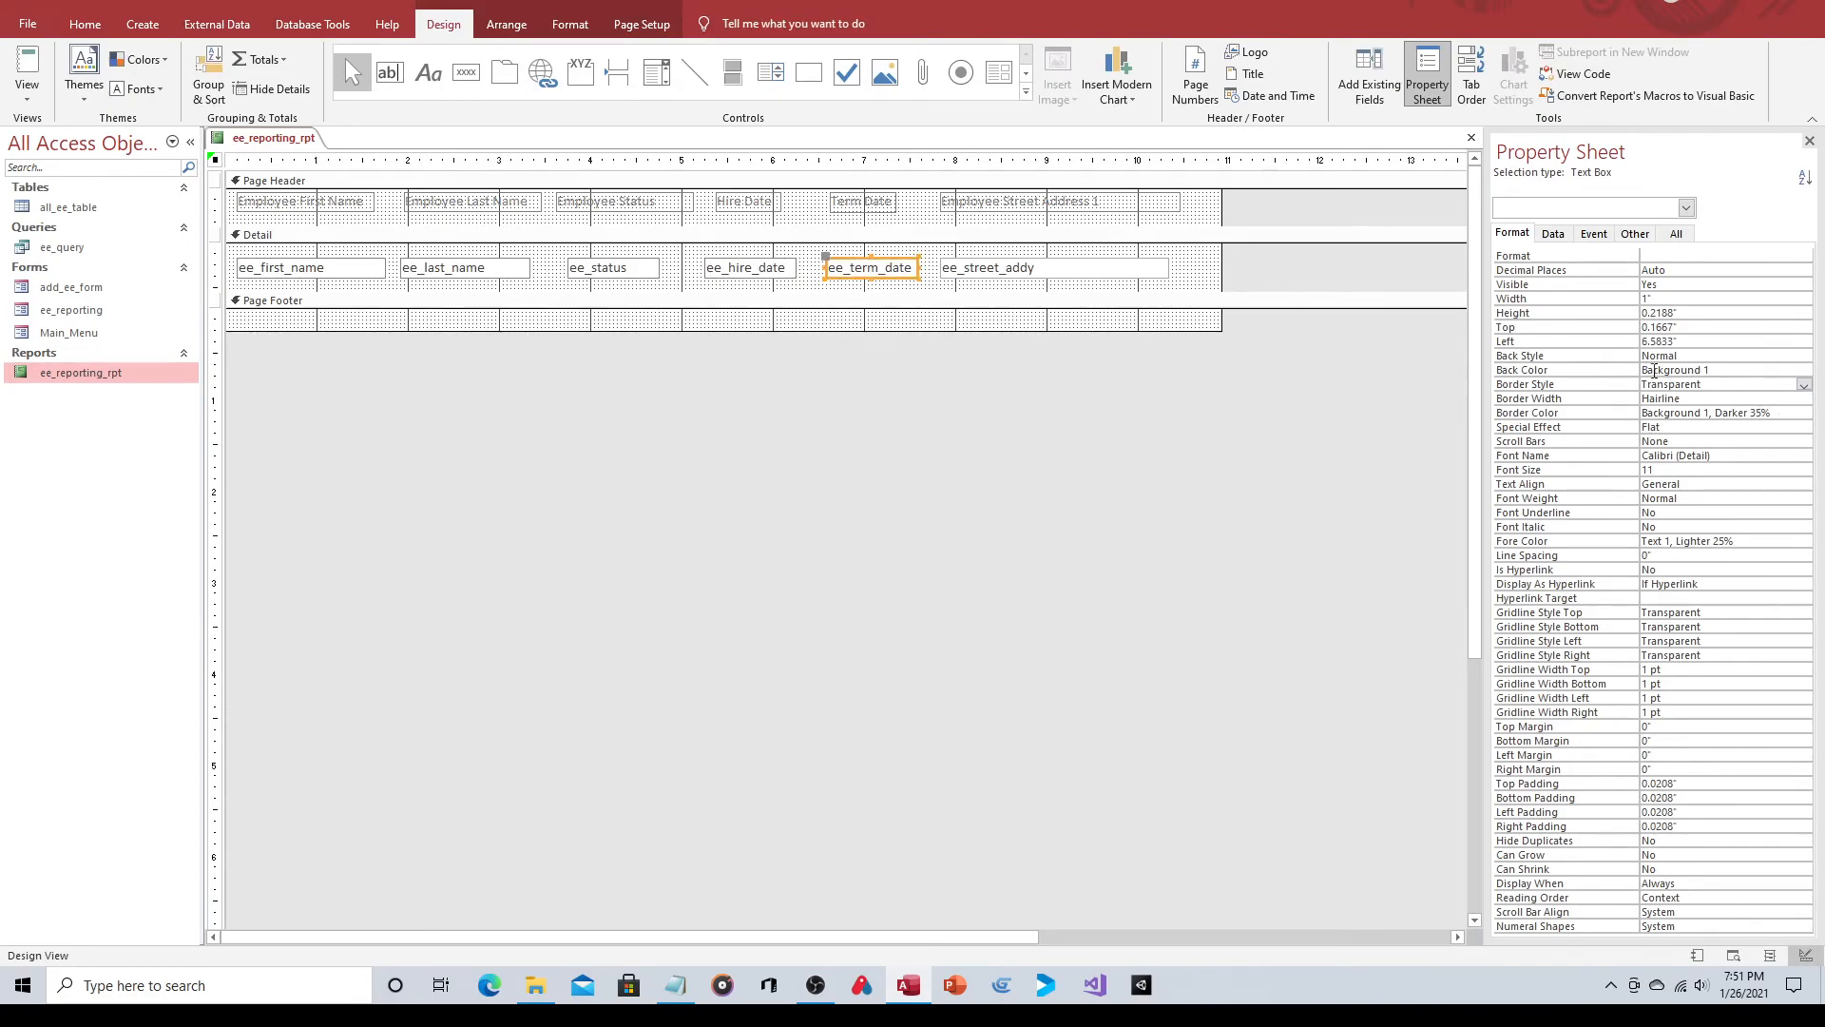
click(1802, 384)
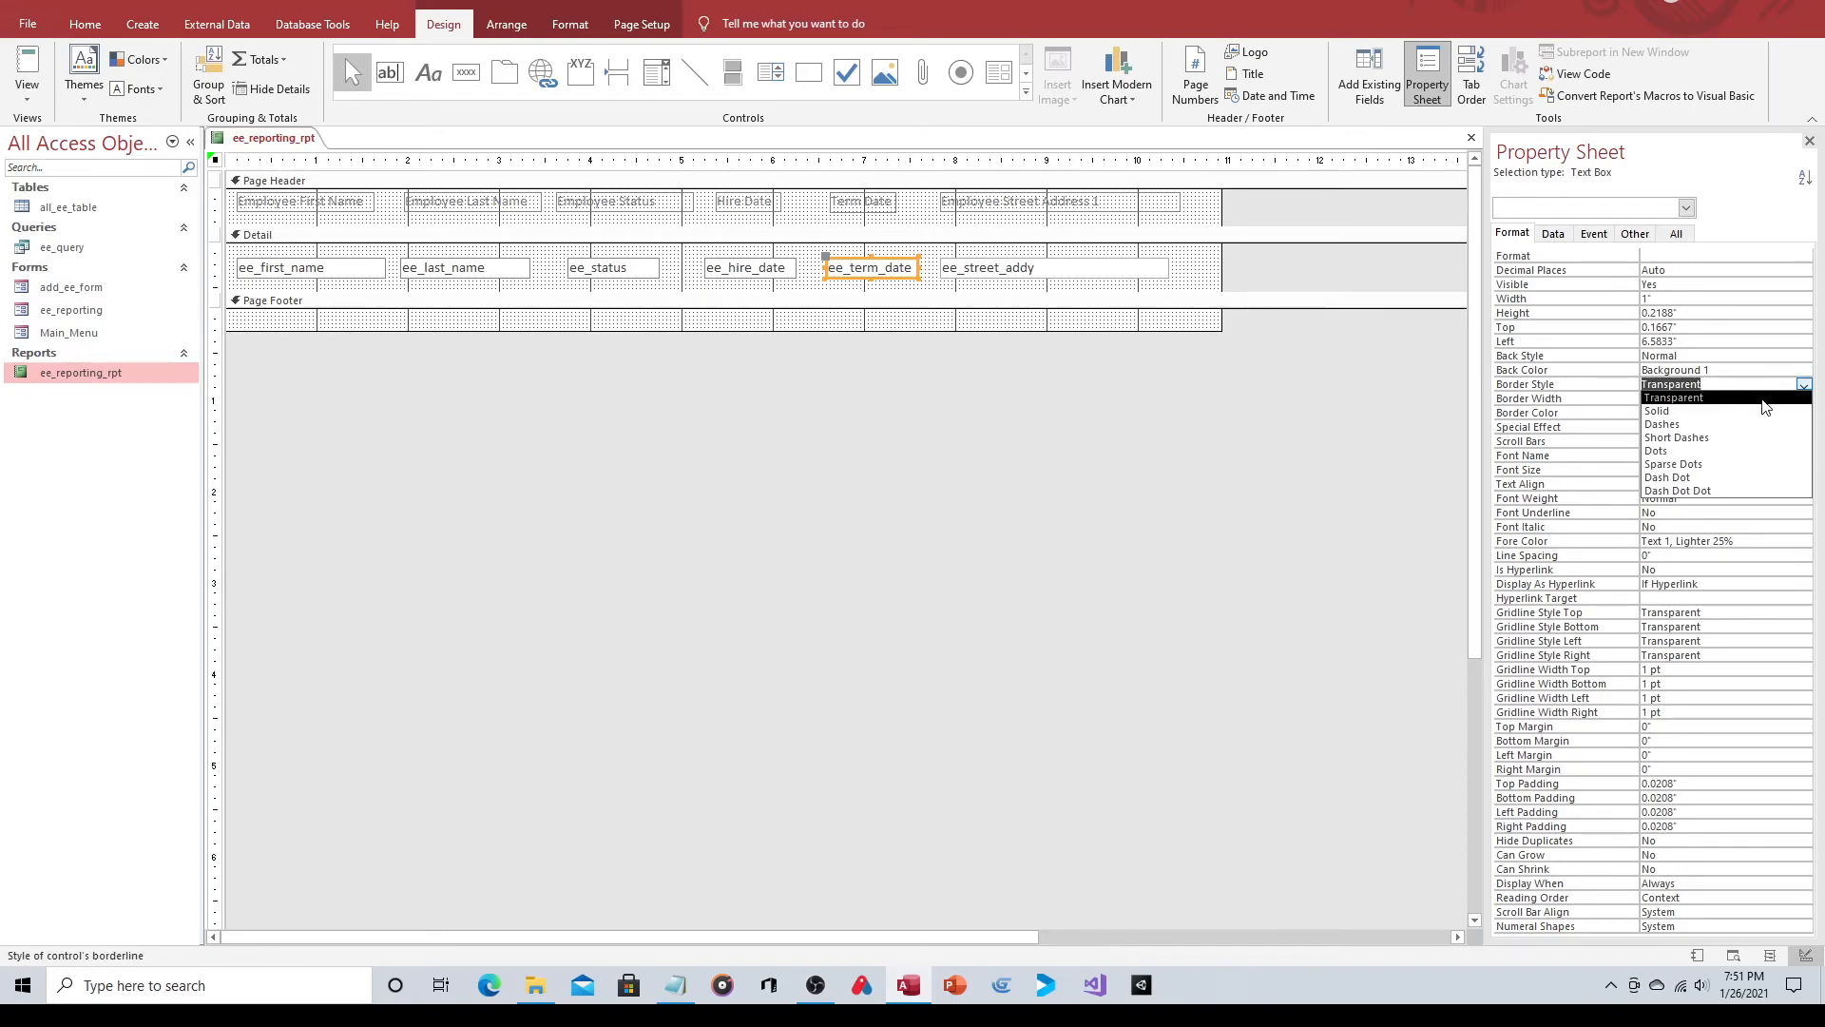
click(1763, 399)
Set the border style of the ee_street_addy field to Transparent and close the report.
click(1049, 276)
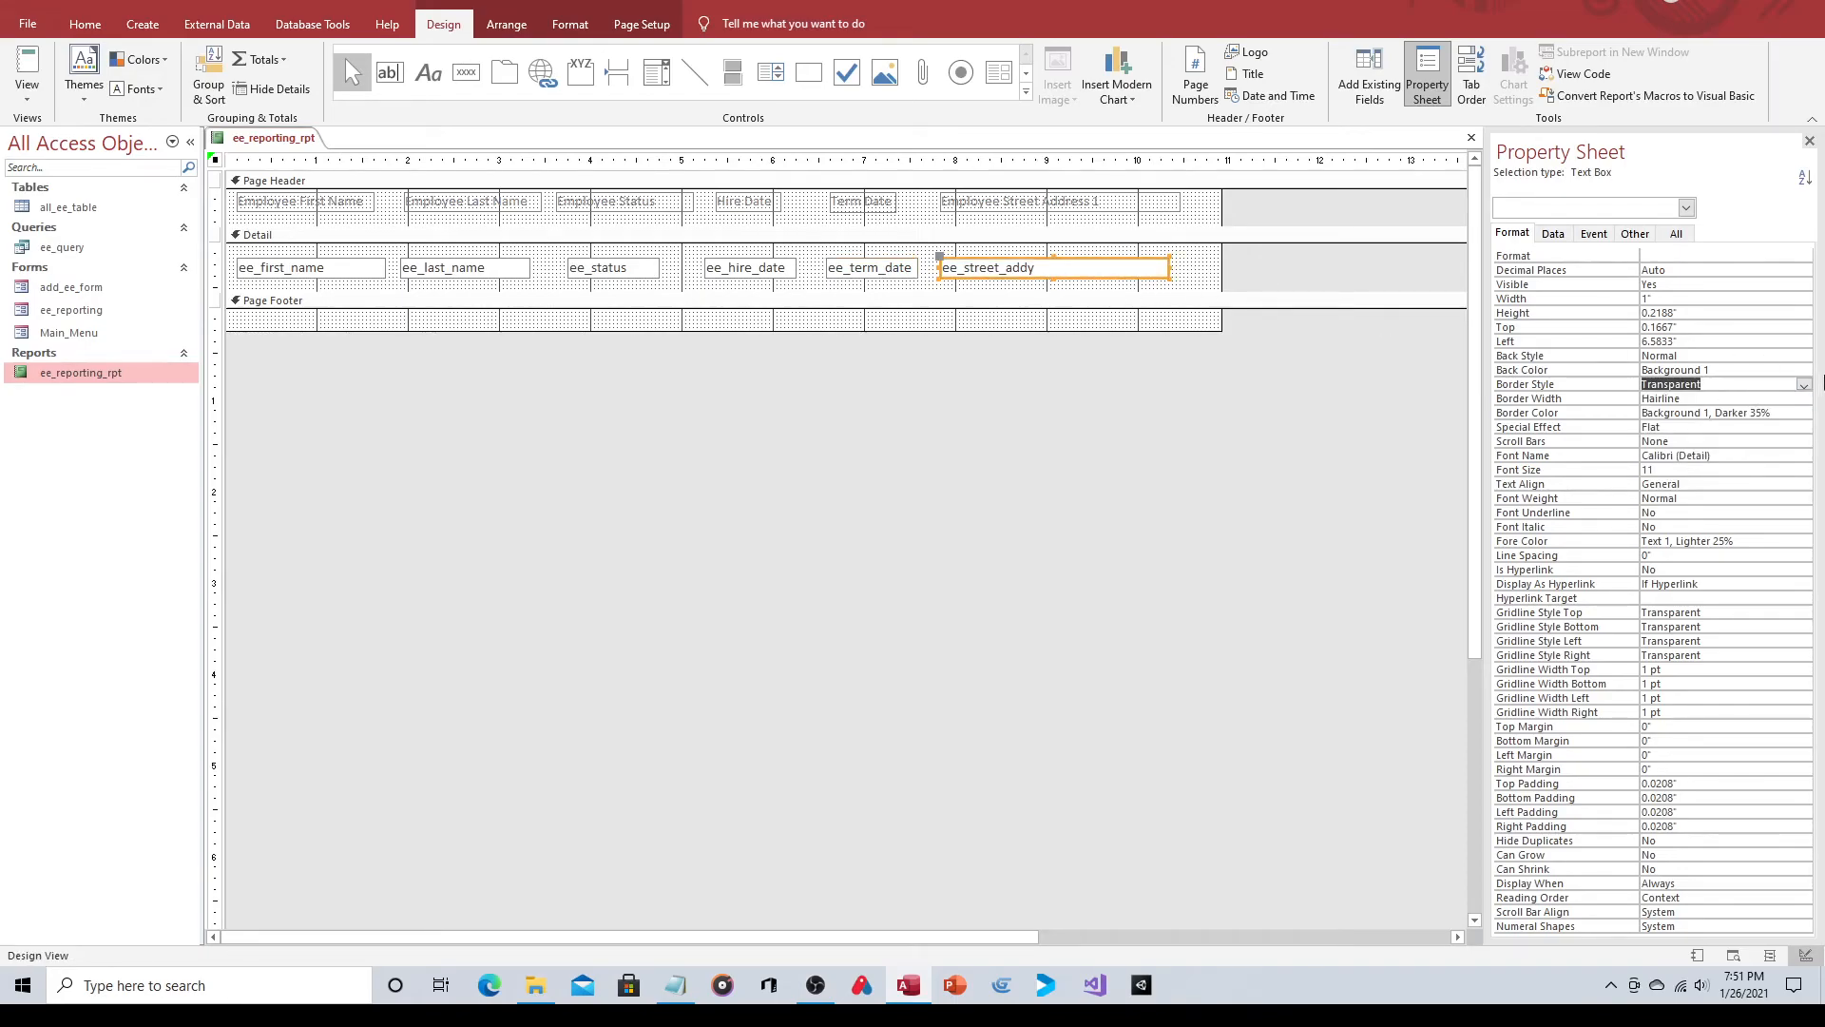
click(1801, 384)
click(1781, 406)
click(1471, 138)
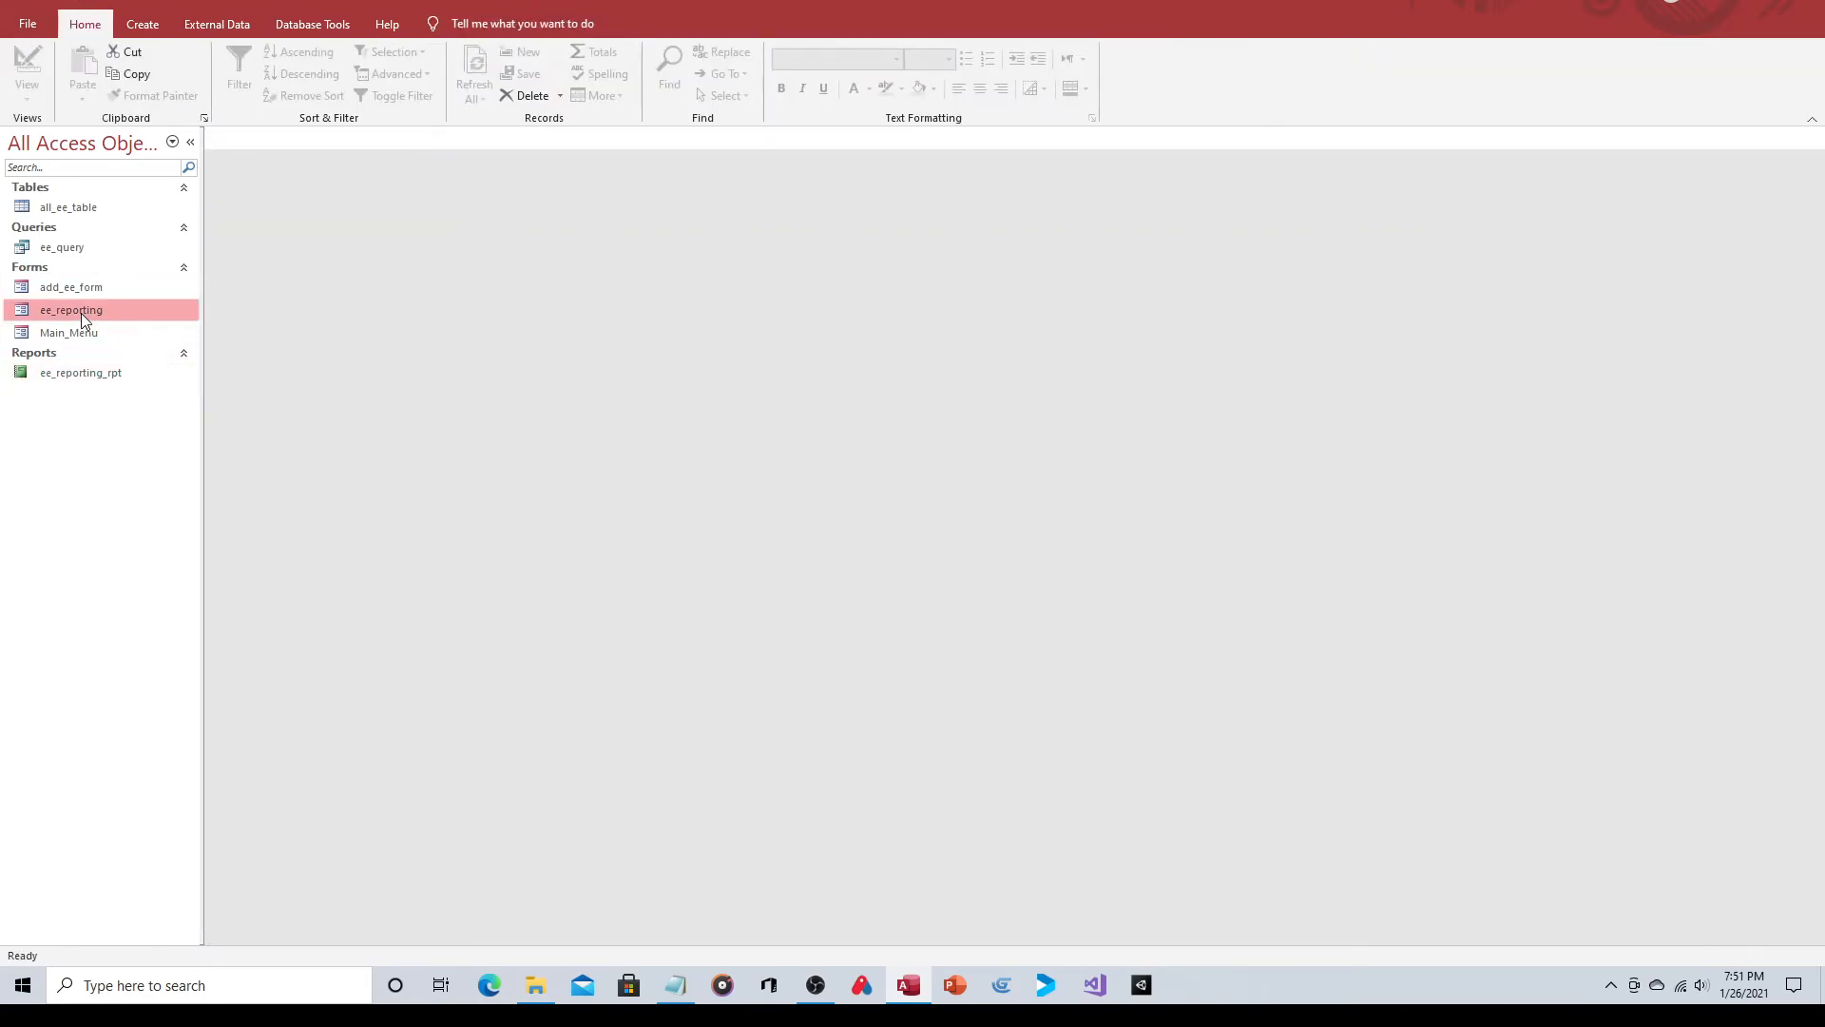
Preview the report from the ee_reporting form with employee status Active, and close the report and the form.
double_click(82, 312)
click(543, 220)
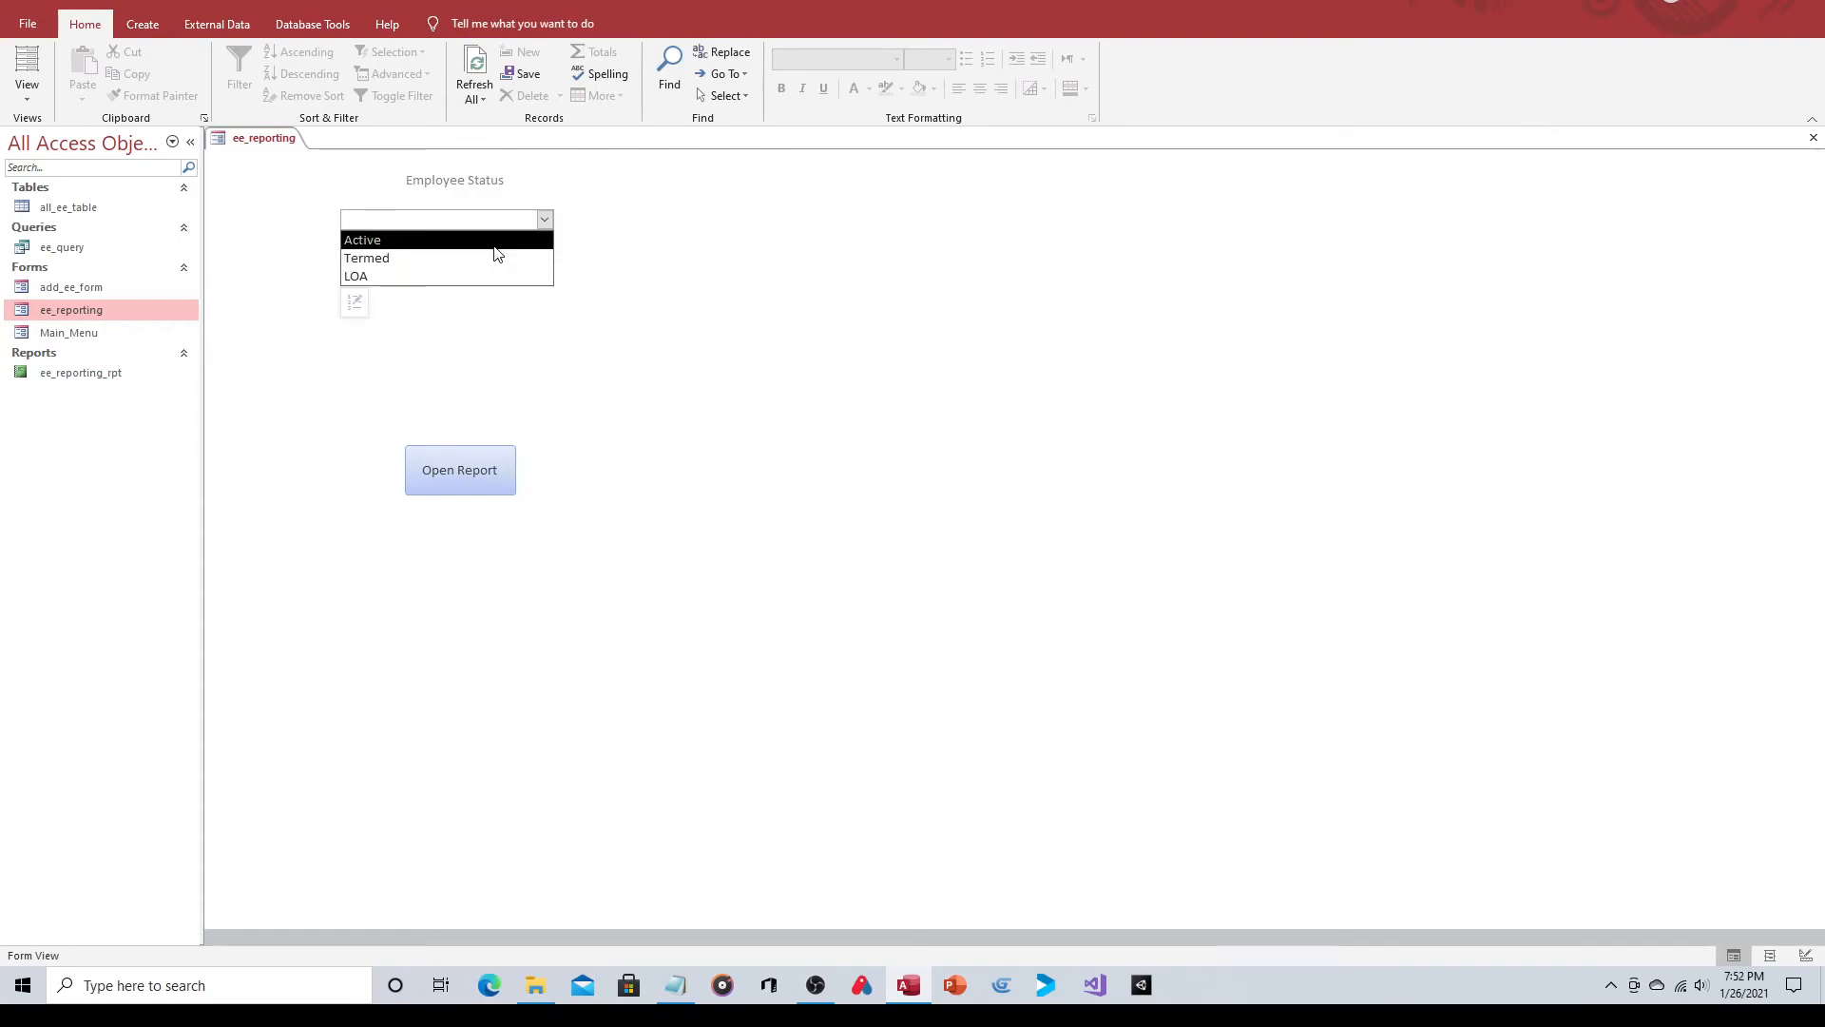
click(491, 245)
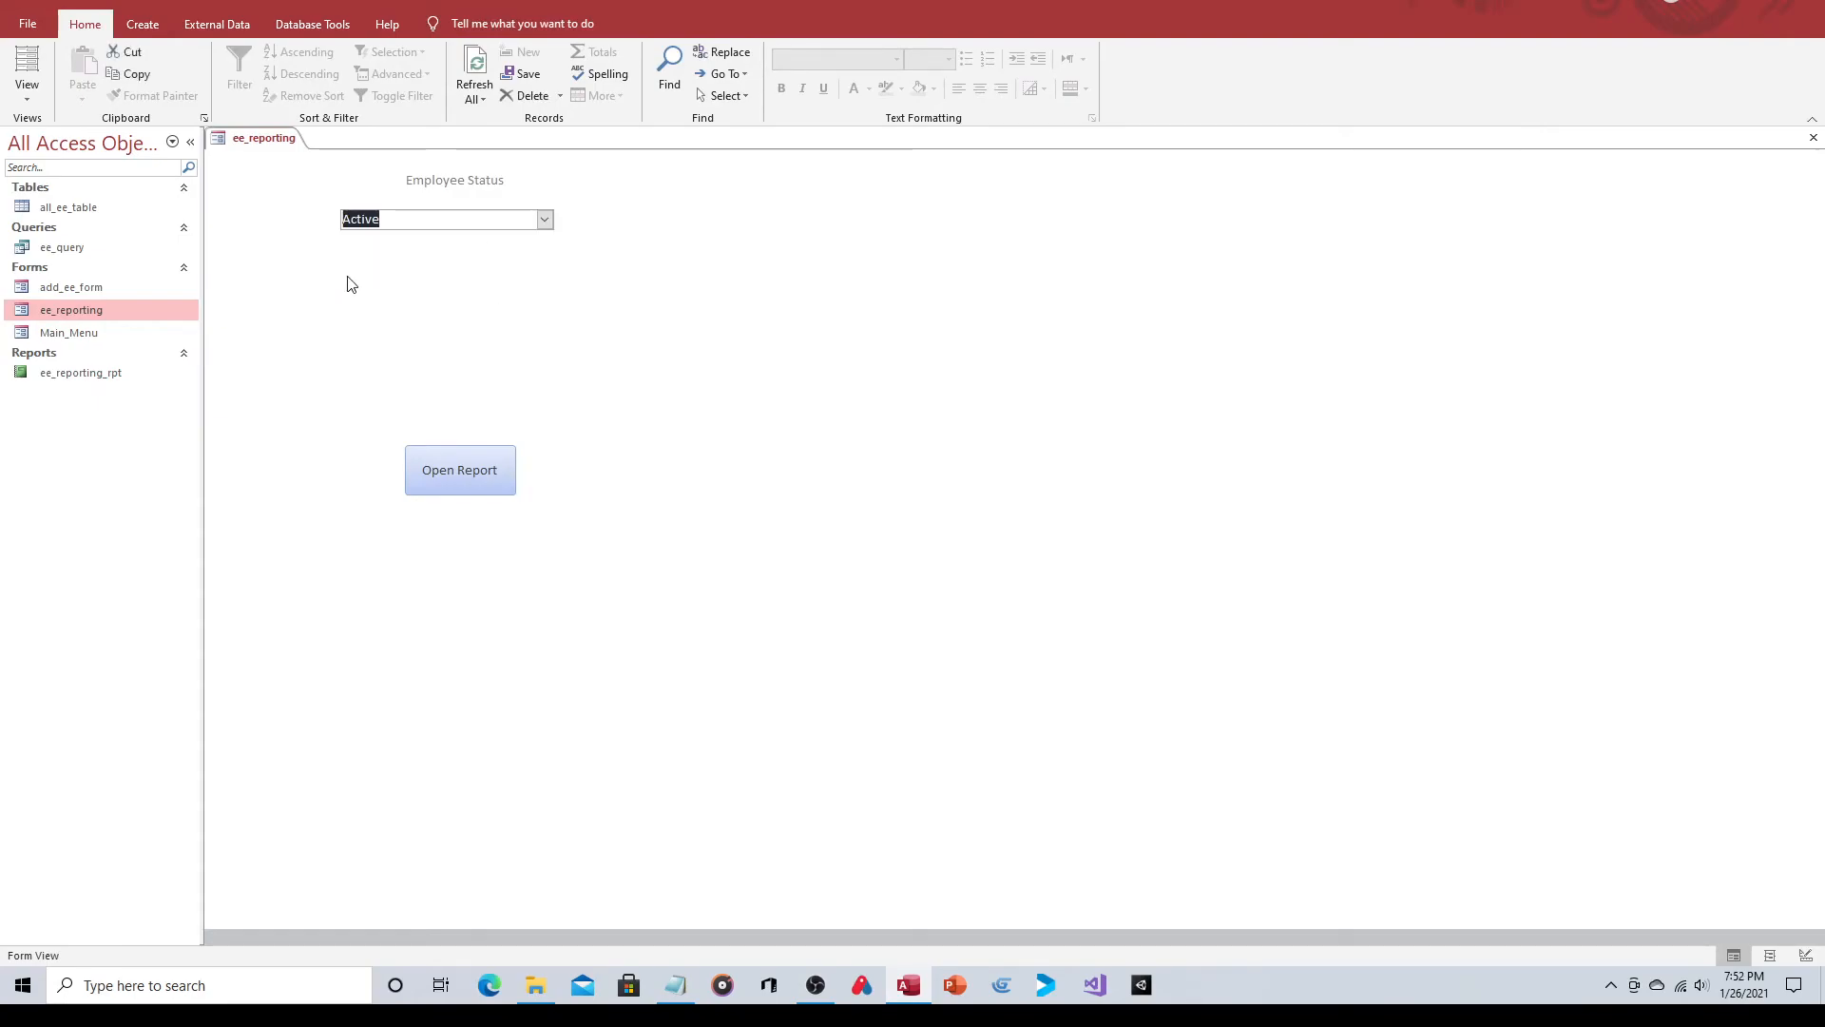
click(452, 483)
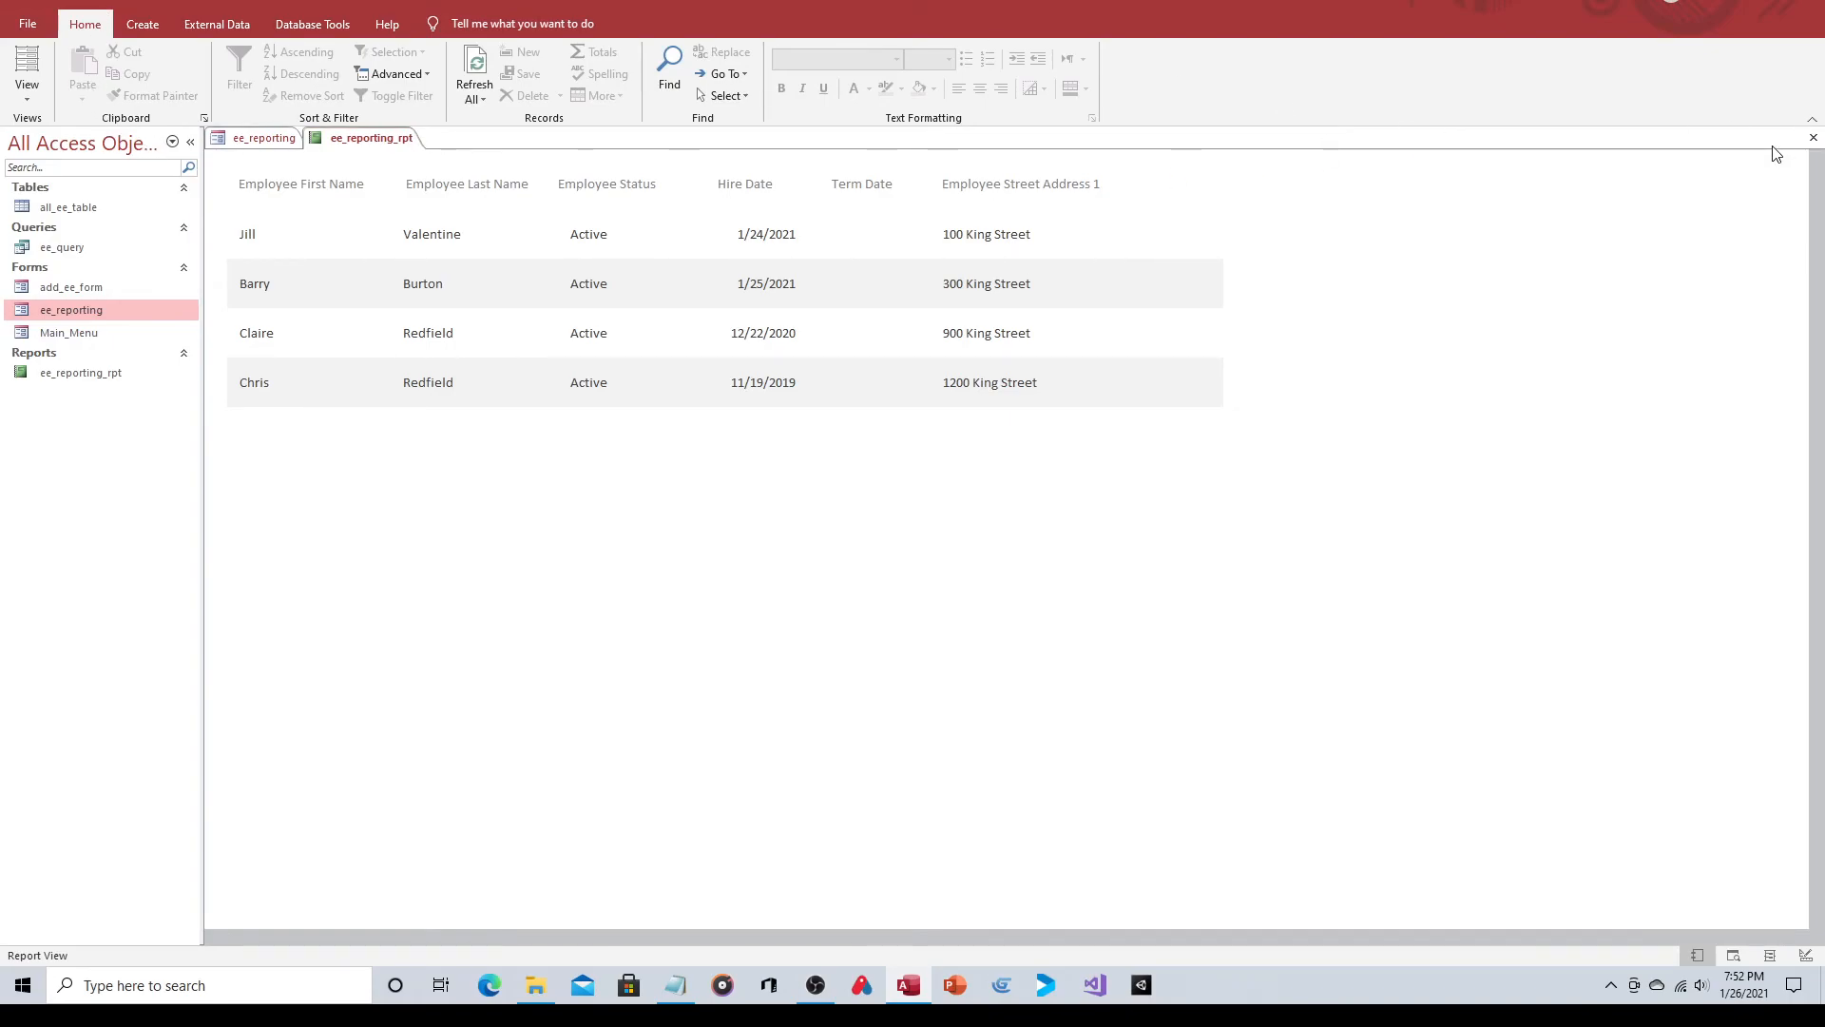
click(1813, 138)
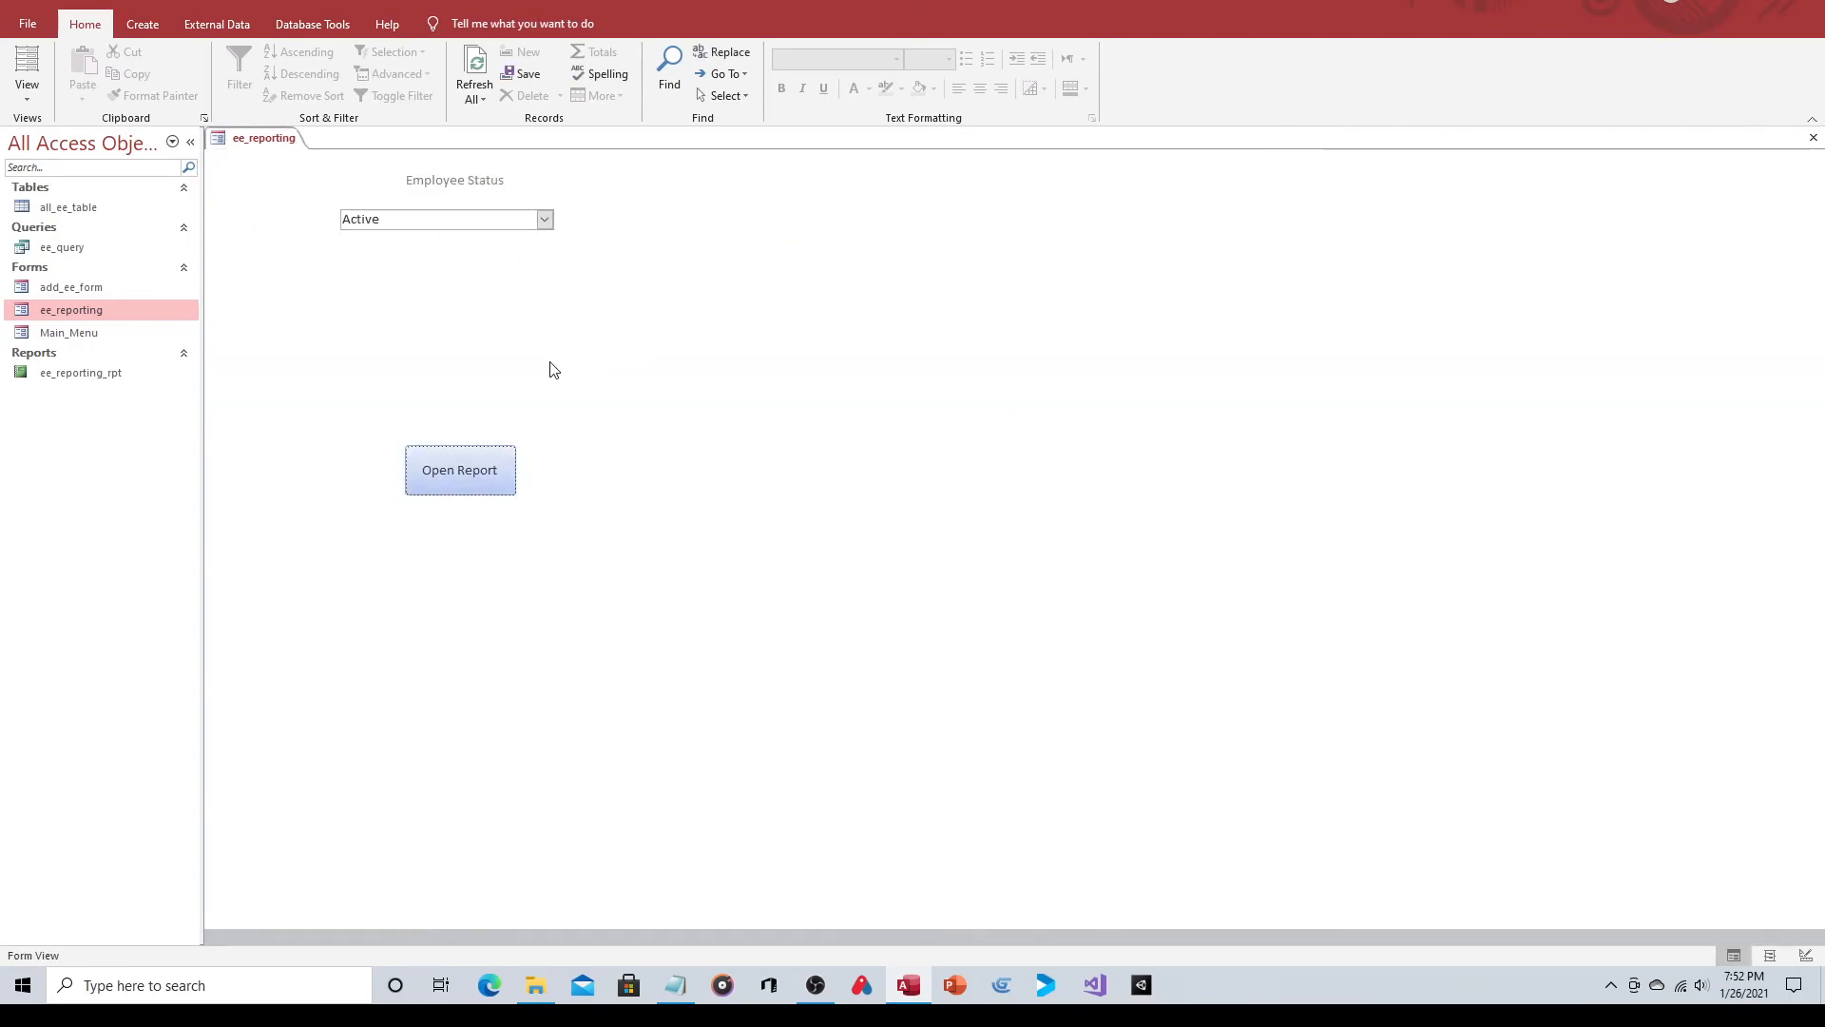
click(1813, 138)
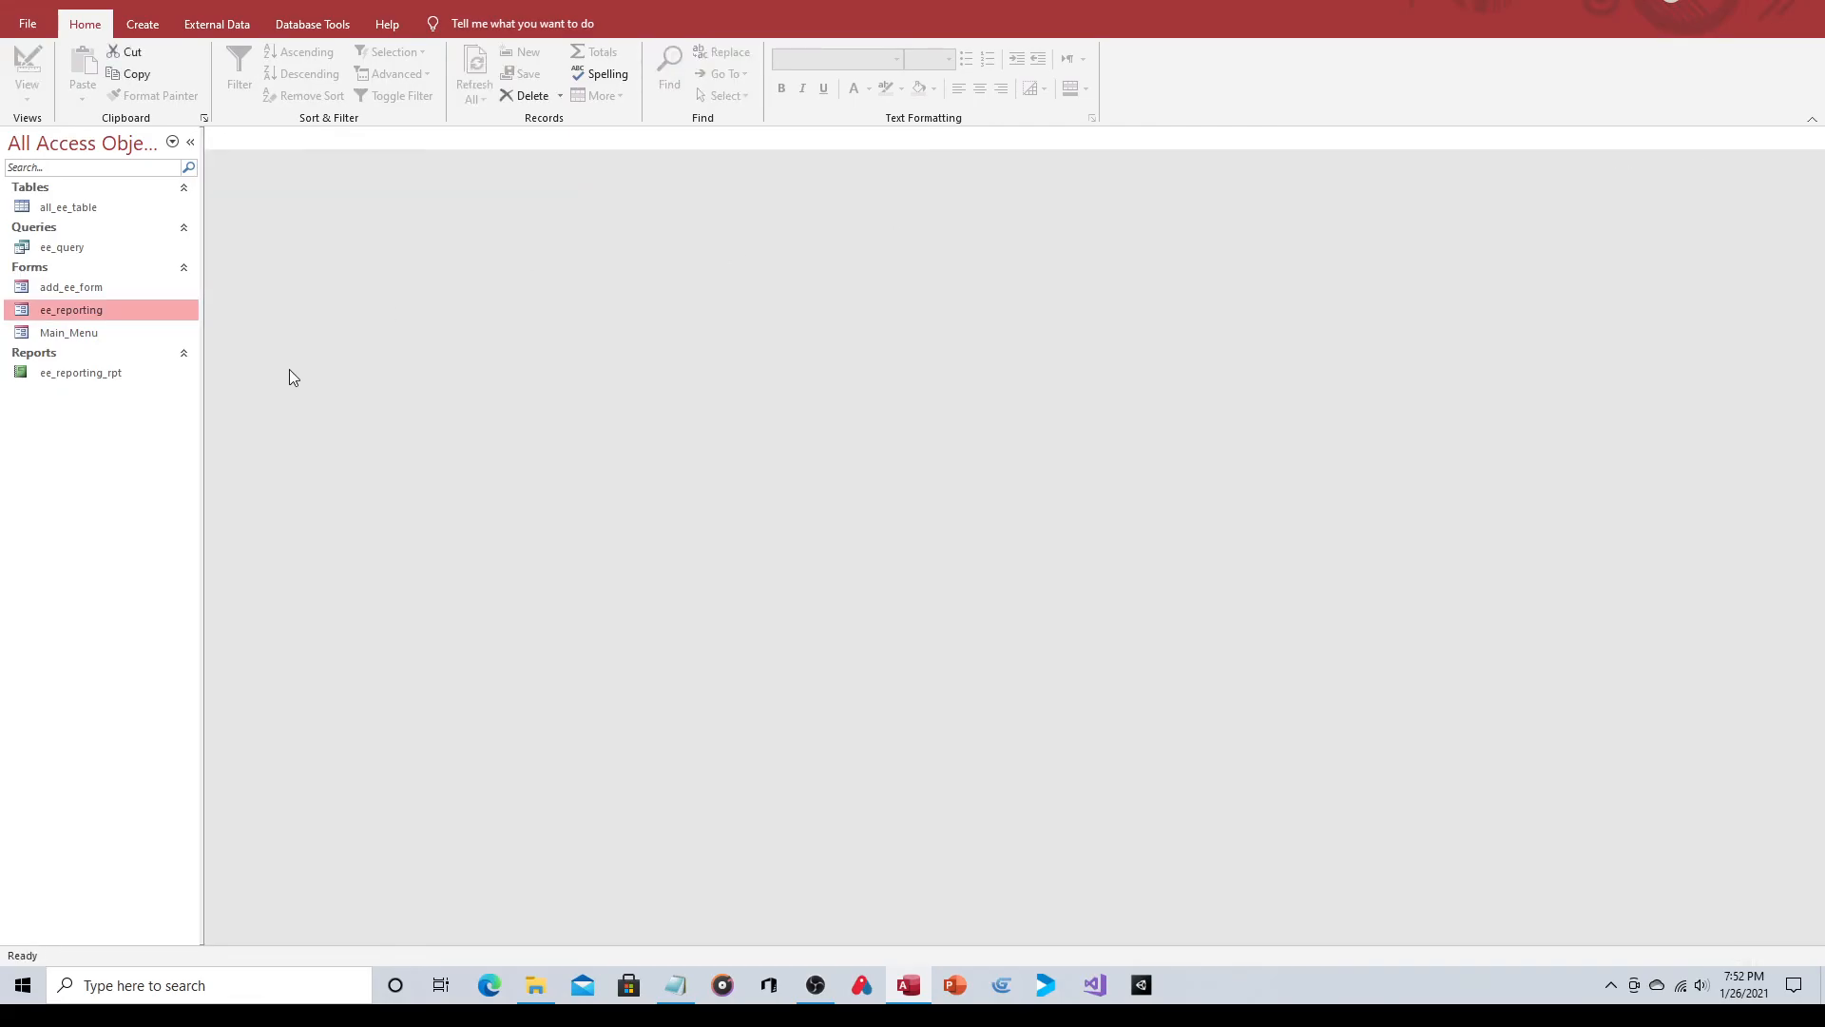
Open ee_reporting_rpt in Design View and make the Employee First Name header label bold and underlined.
click(66, 373)
right_click(66, 374)
click(117, 428)
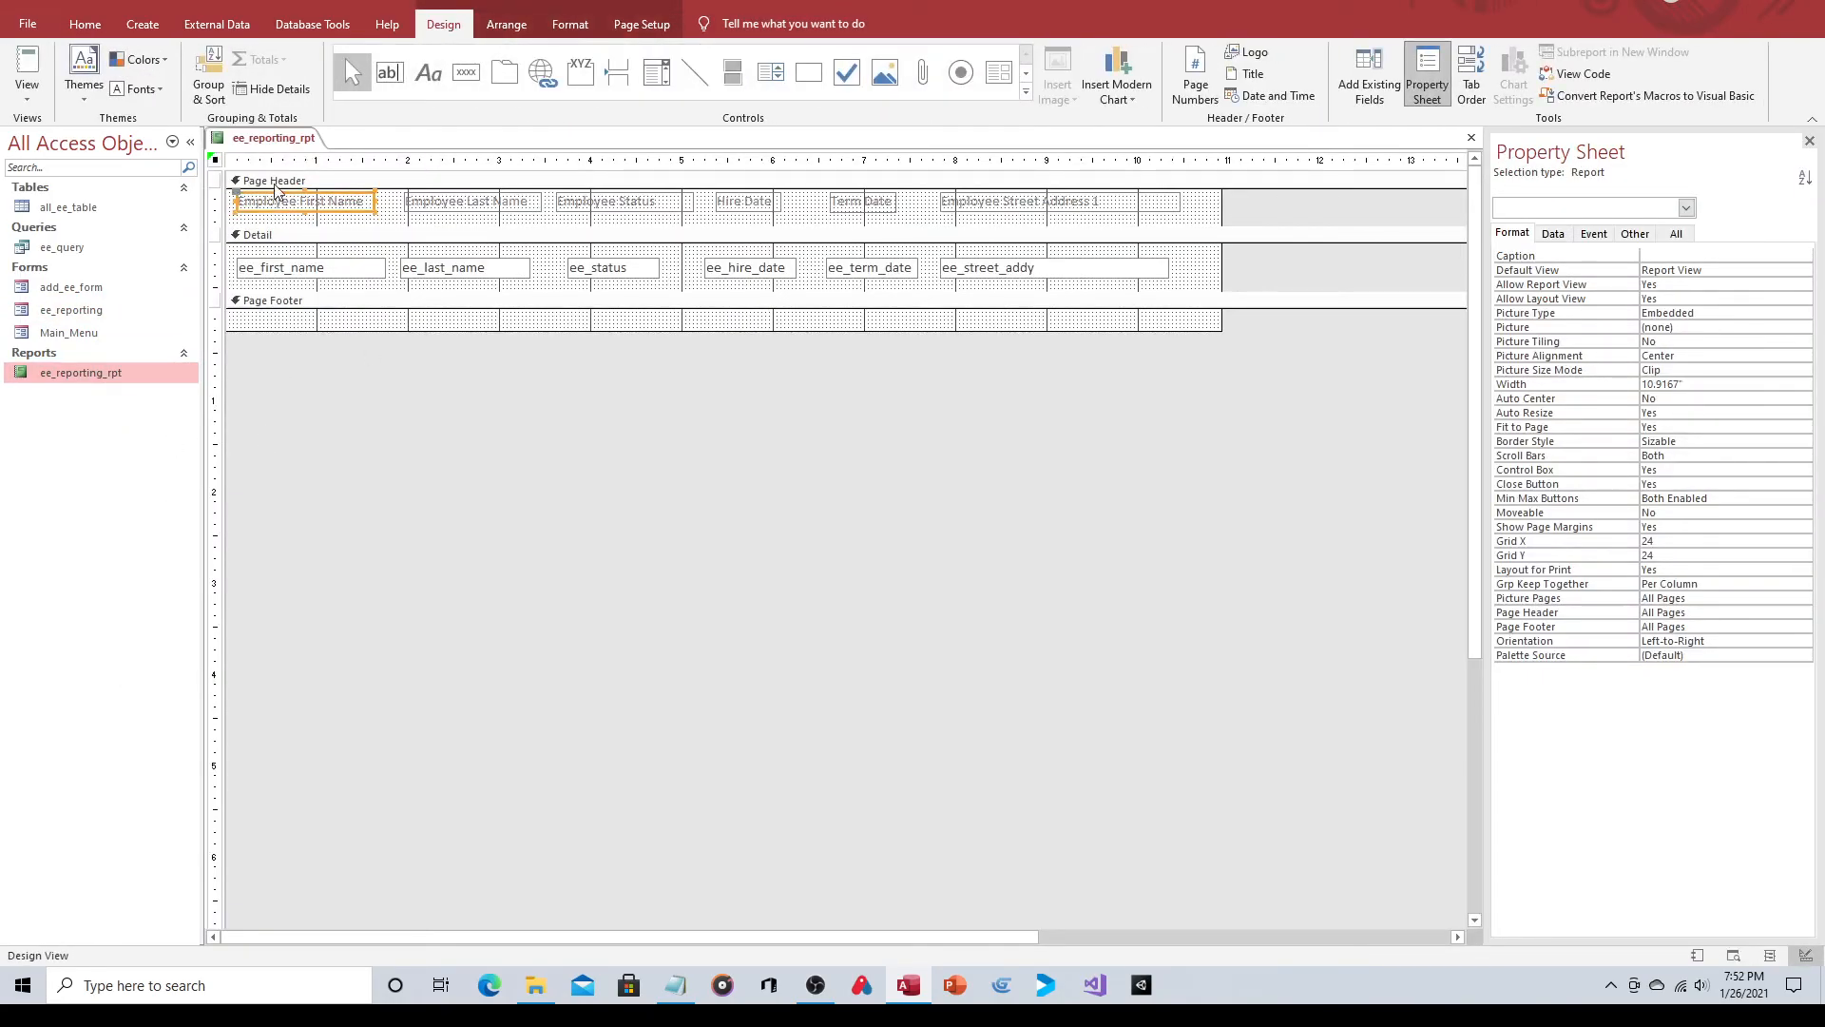
click(581, 26)
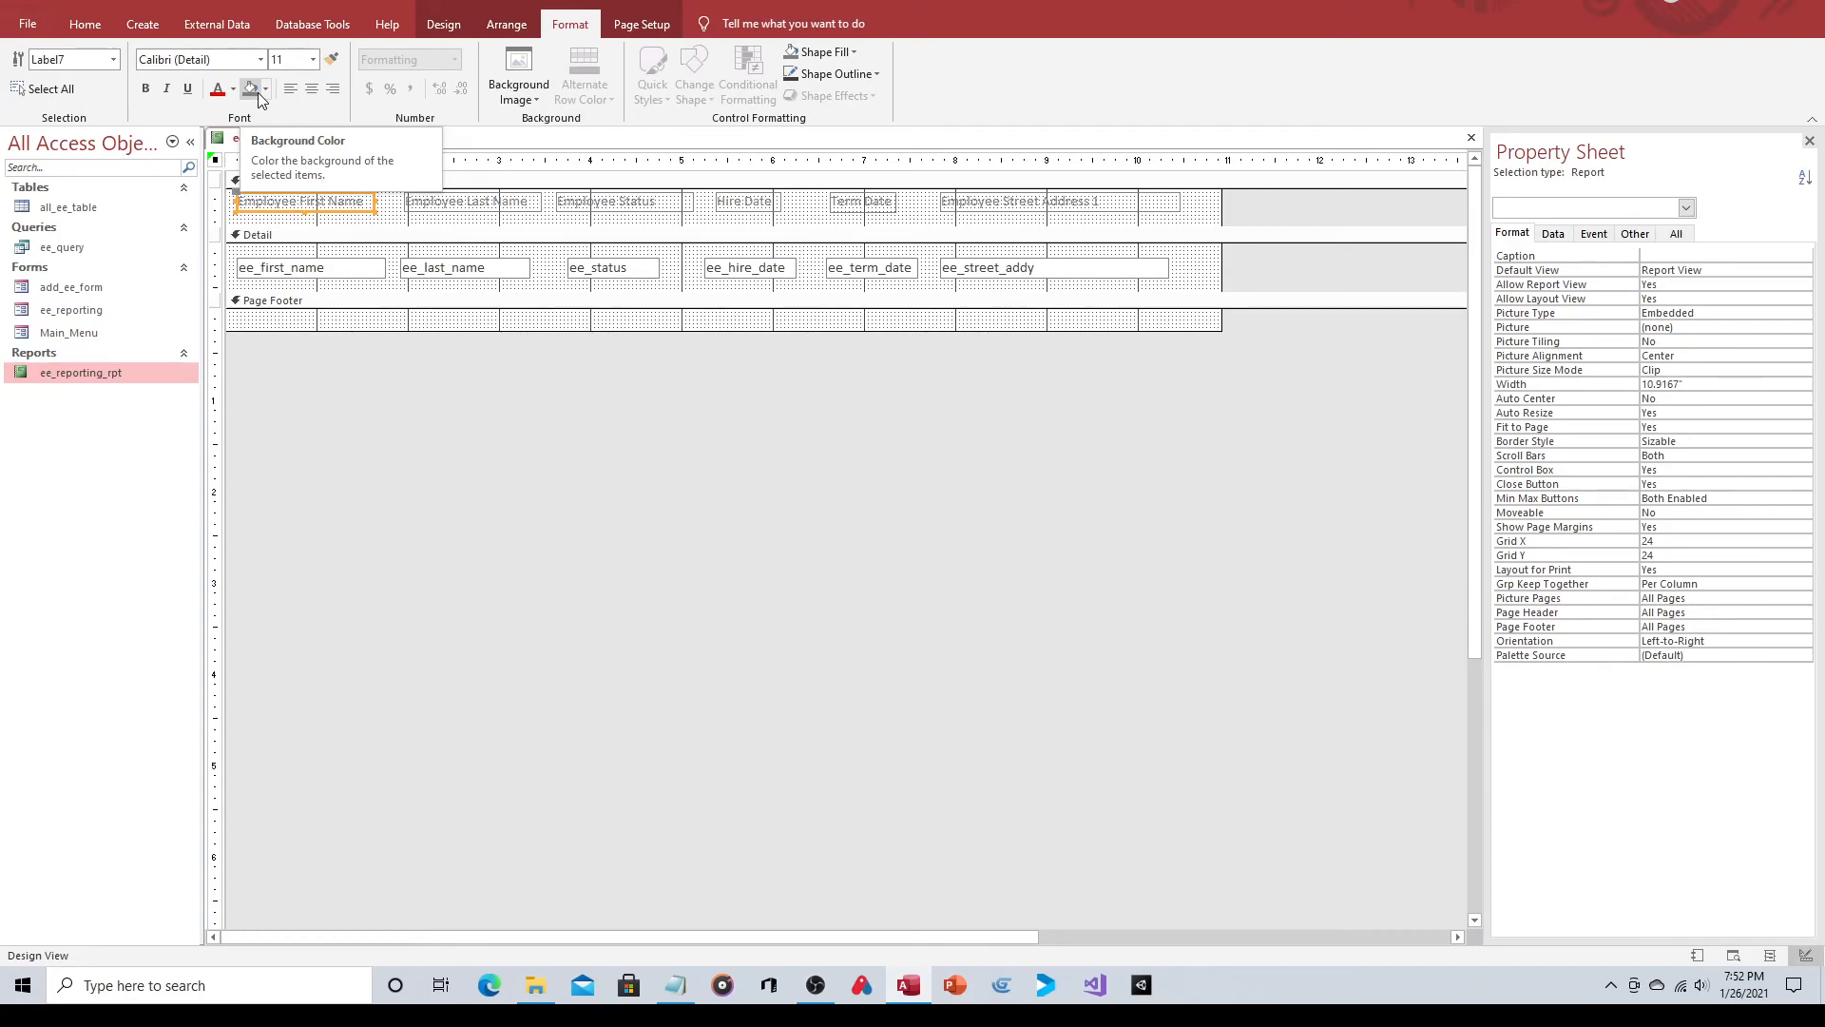
key(ctrl+b)
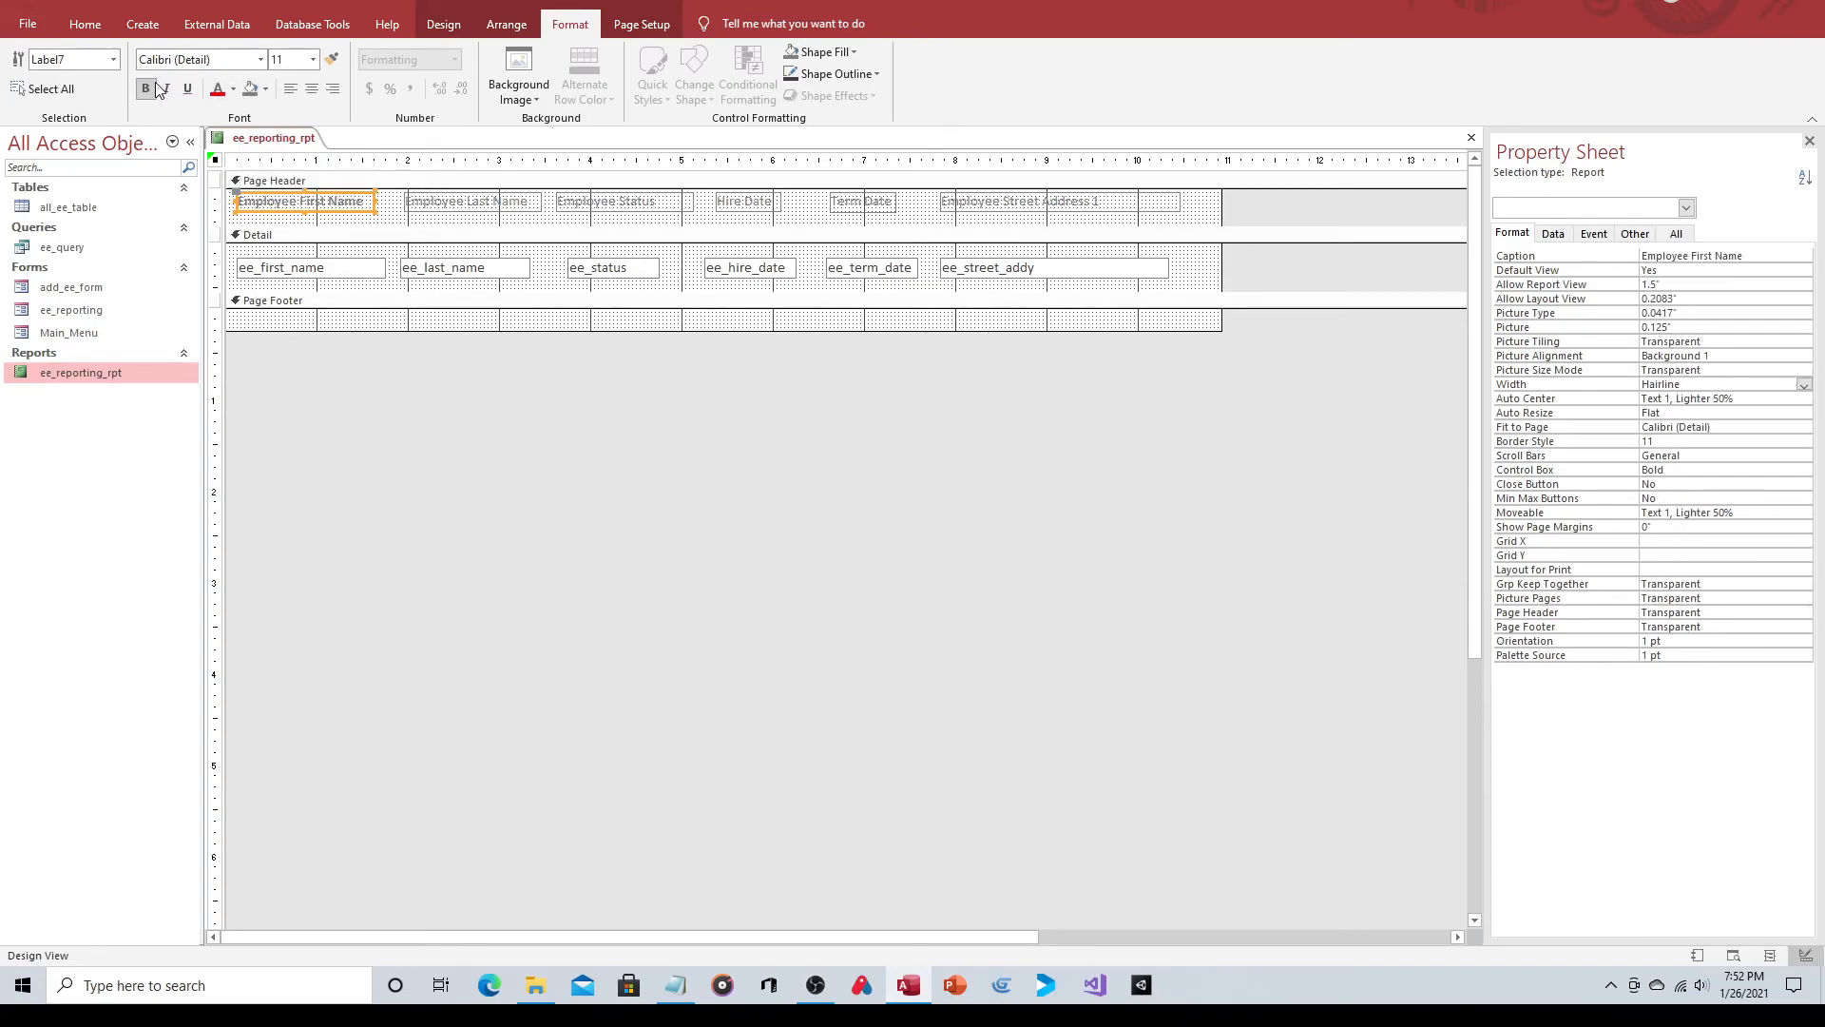
click(187, 89)
Make the Employee Last Name, Employee Status and Hire Date header labels bold and underlined.
click(432, 202)
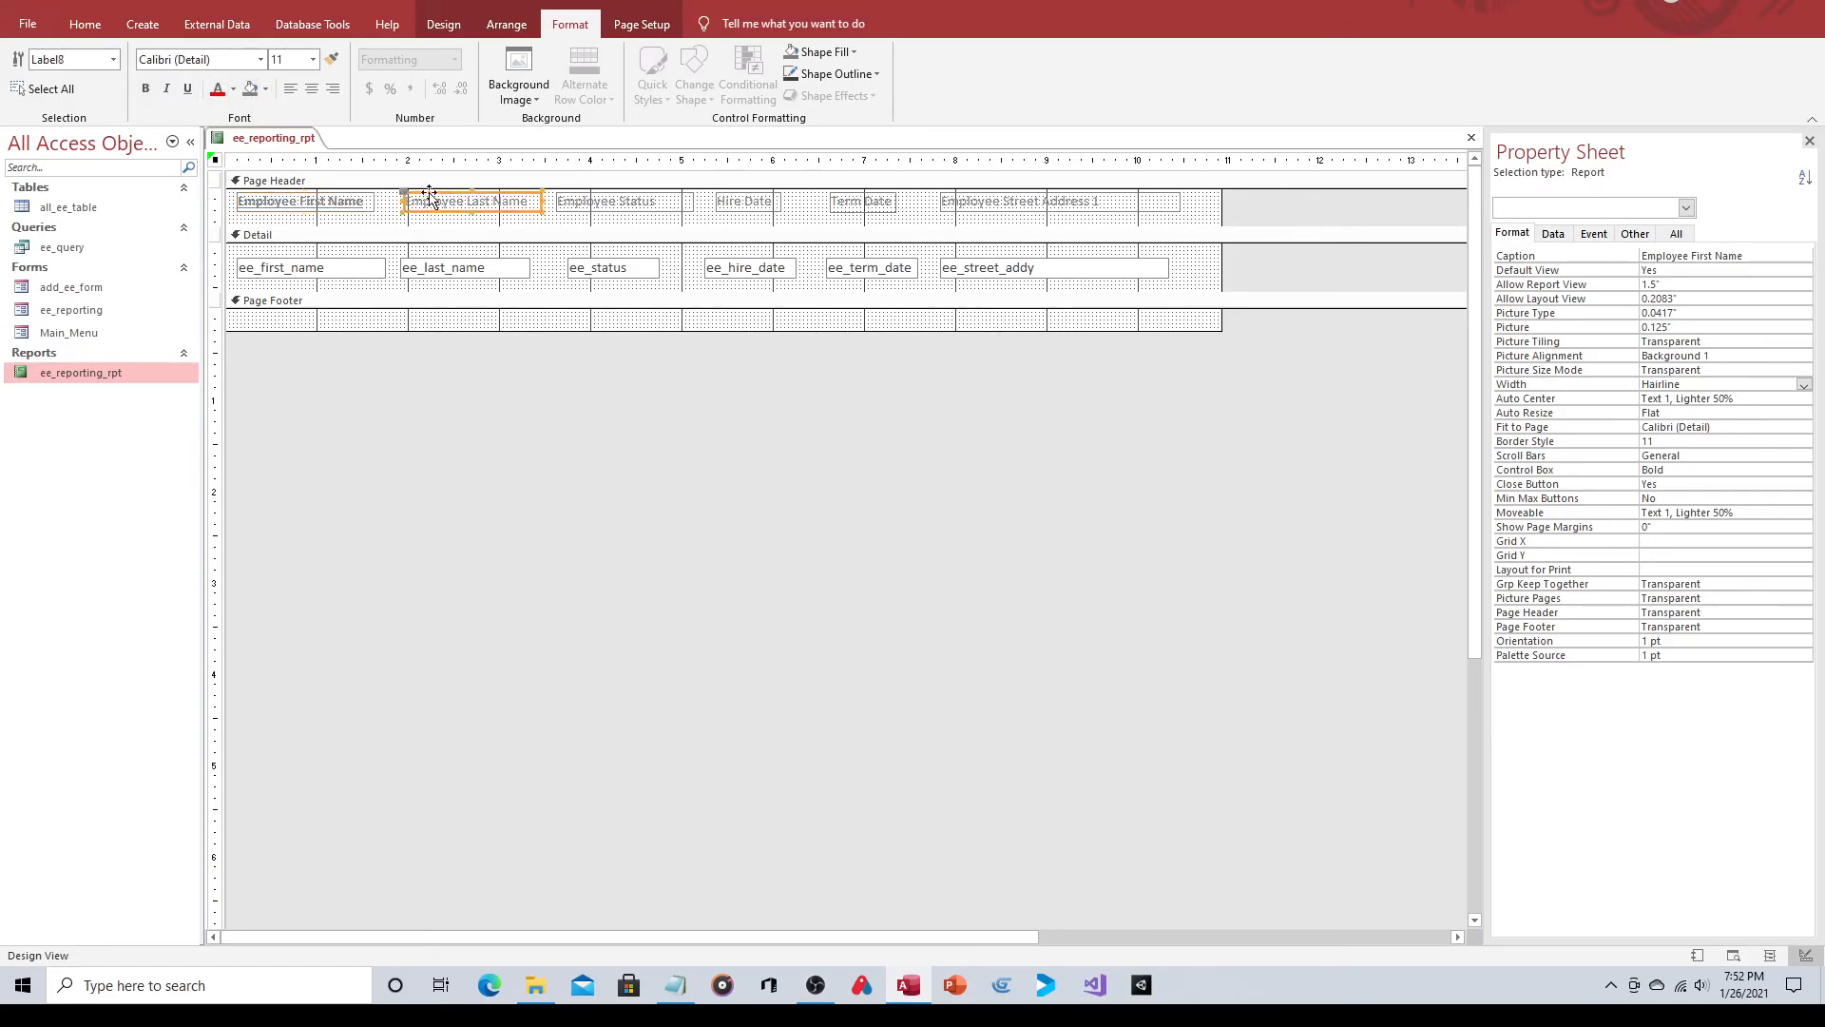
click(192, 90)
click(597, 204)
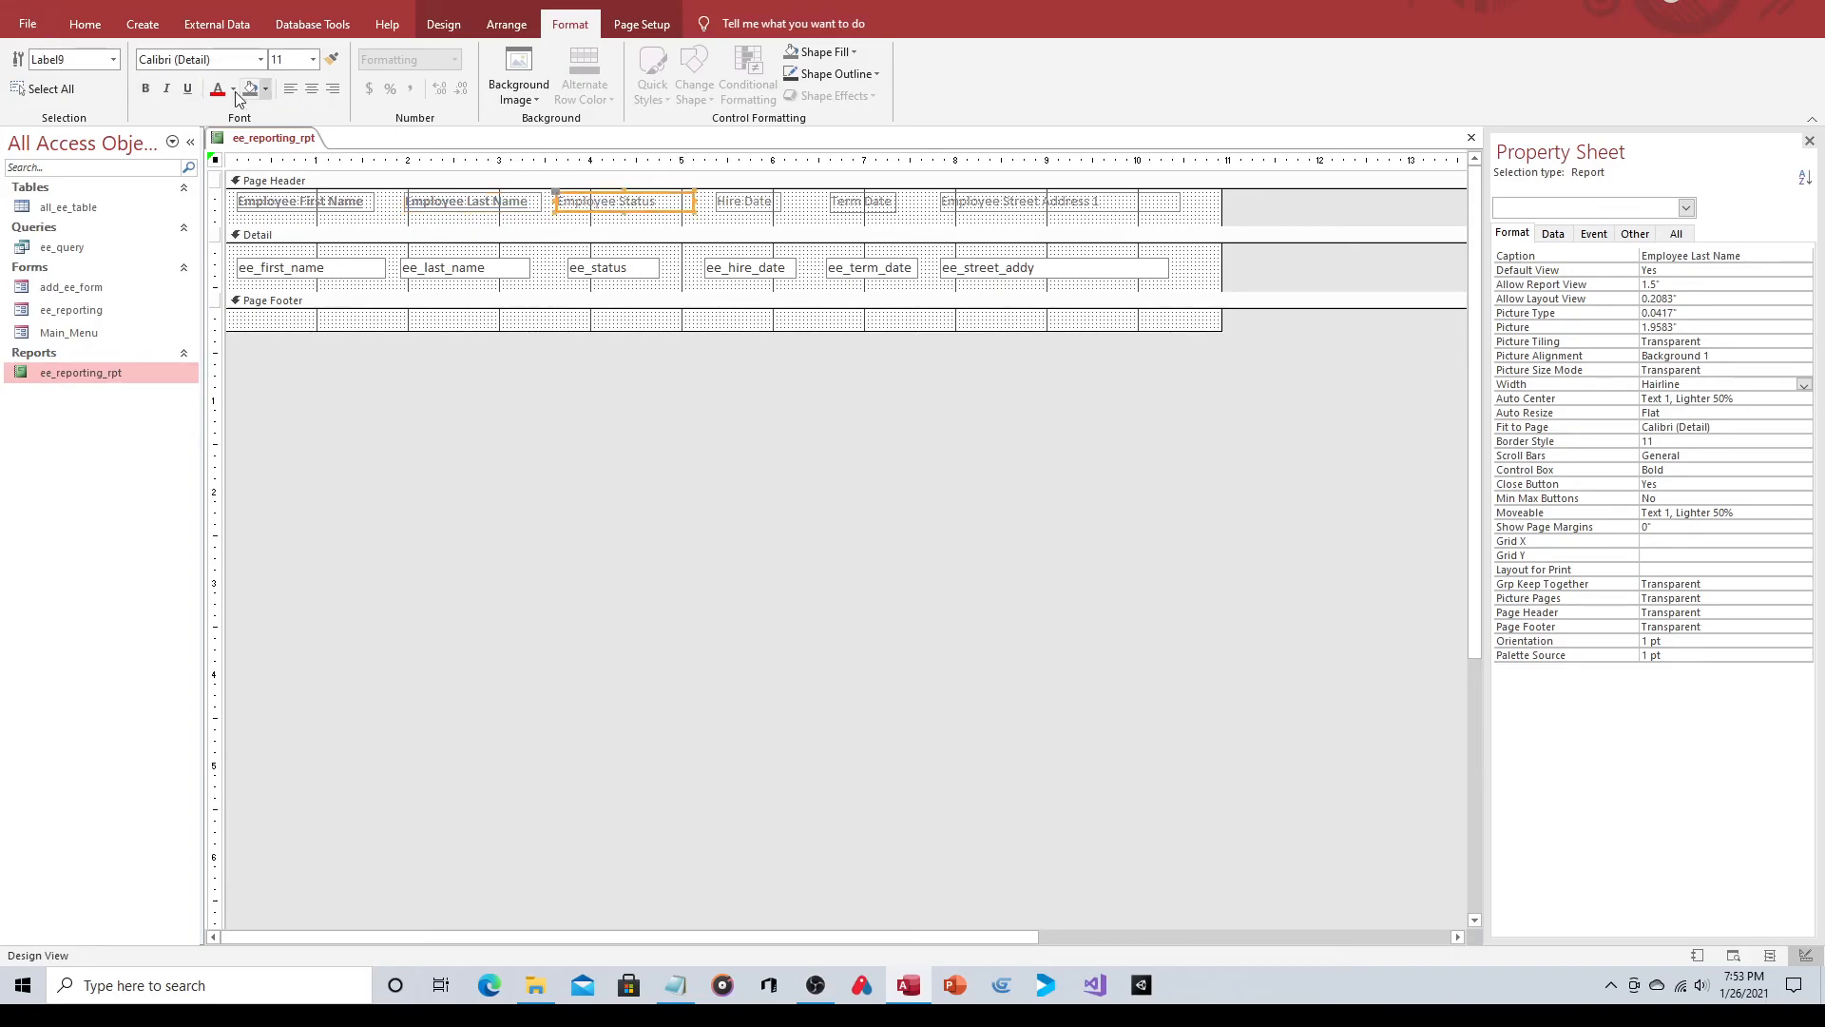
click(187, 88)
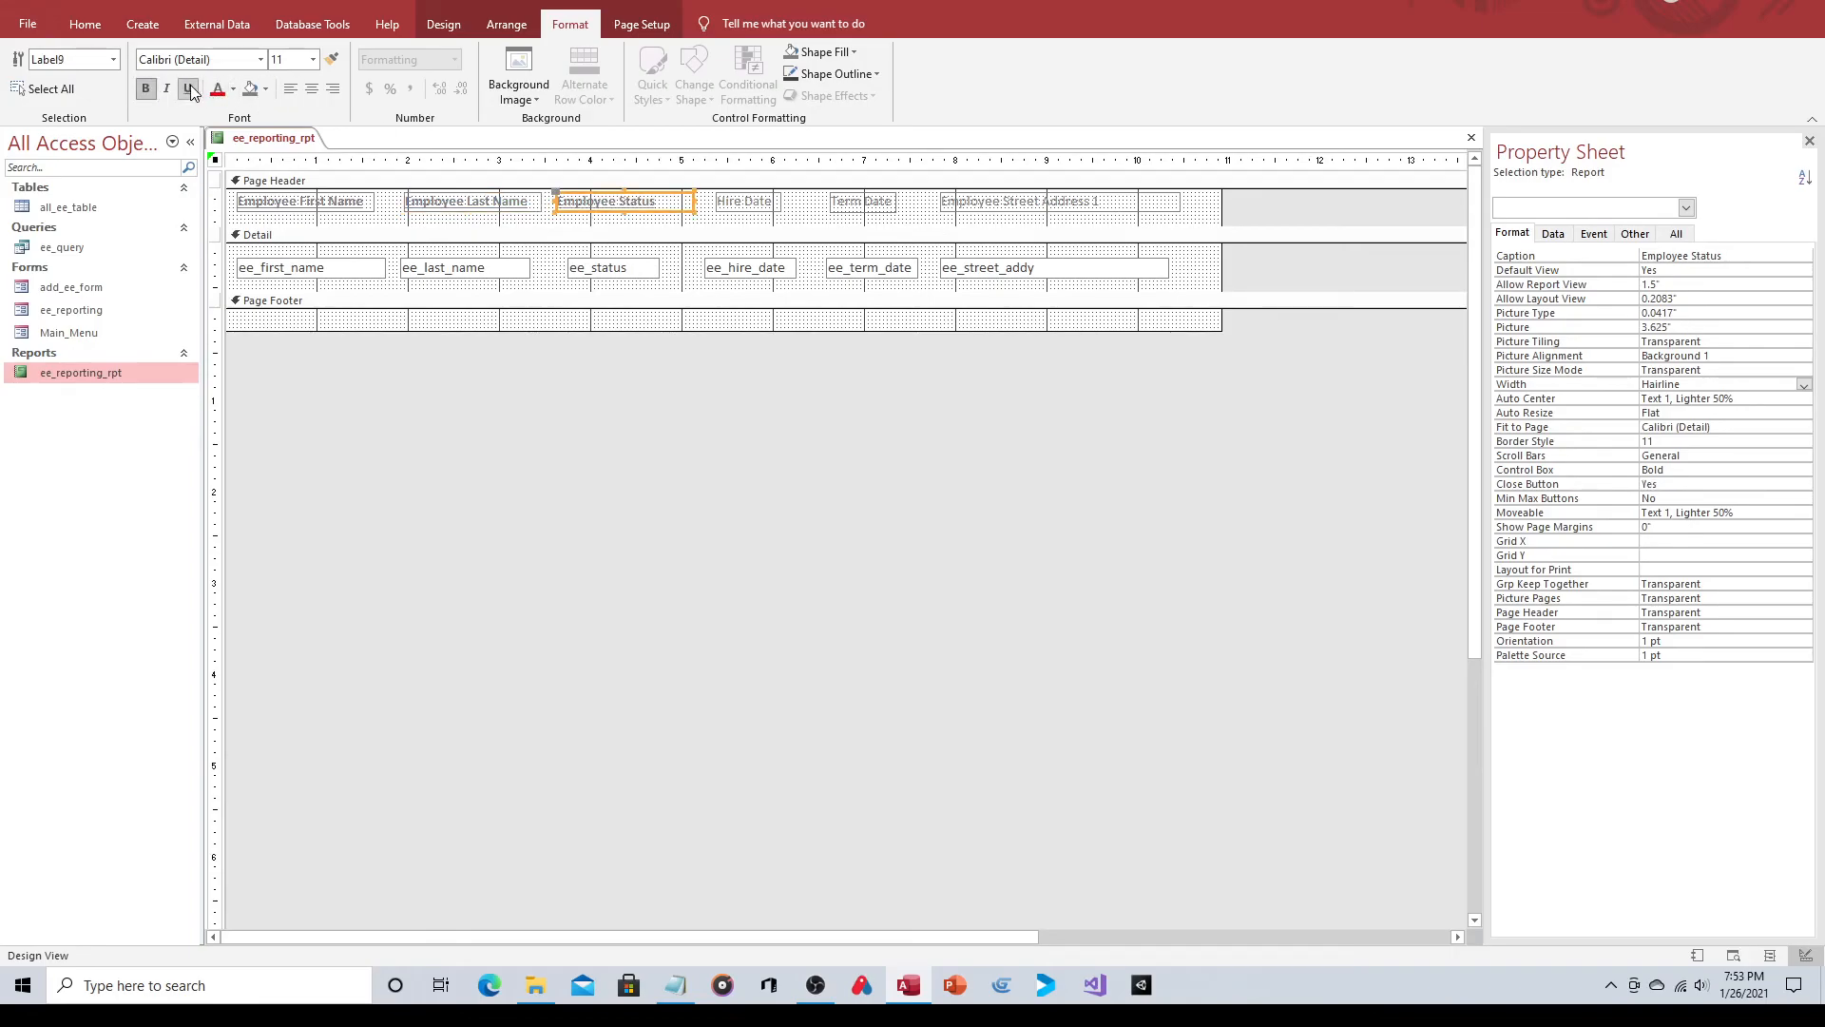
click(738, 201)
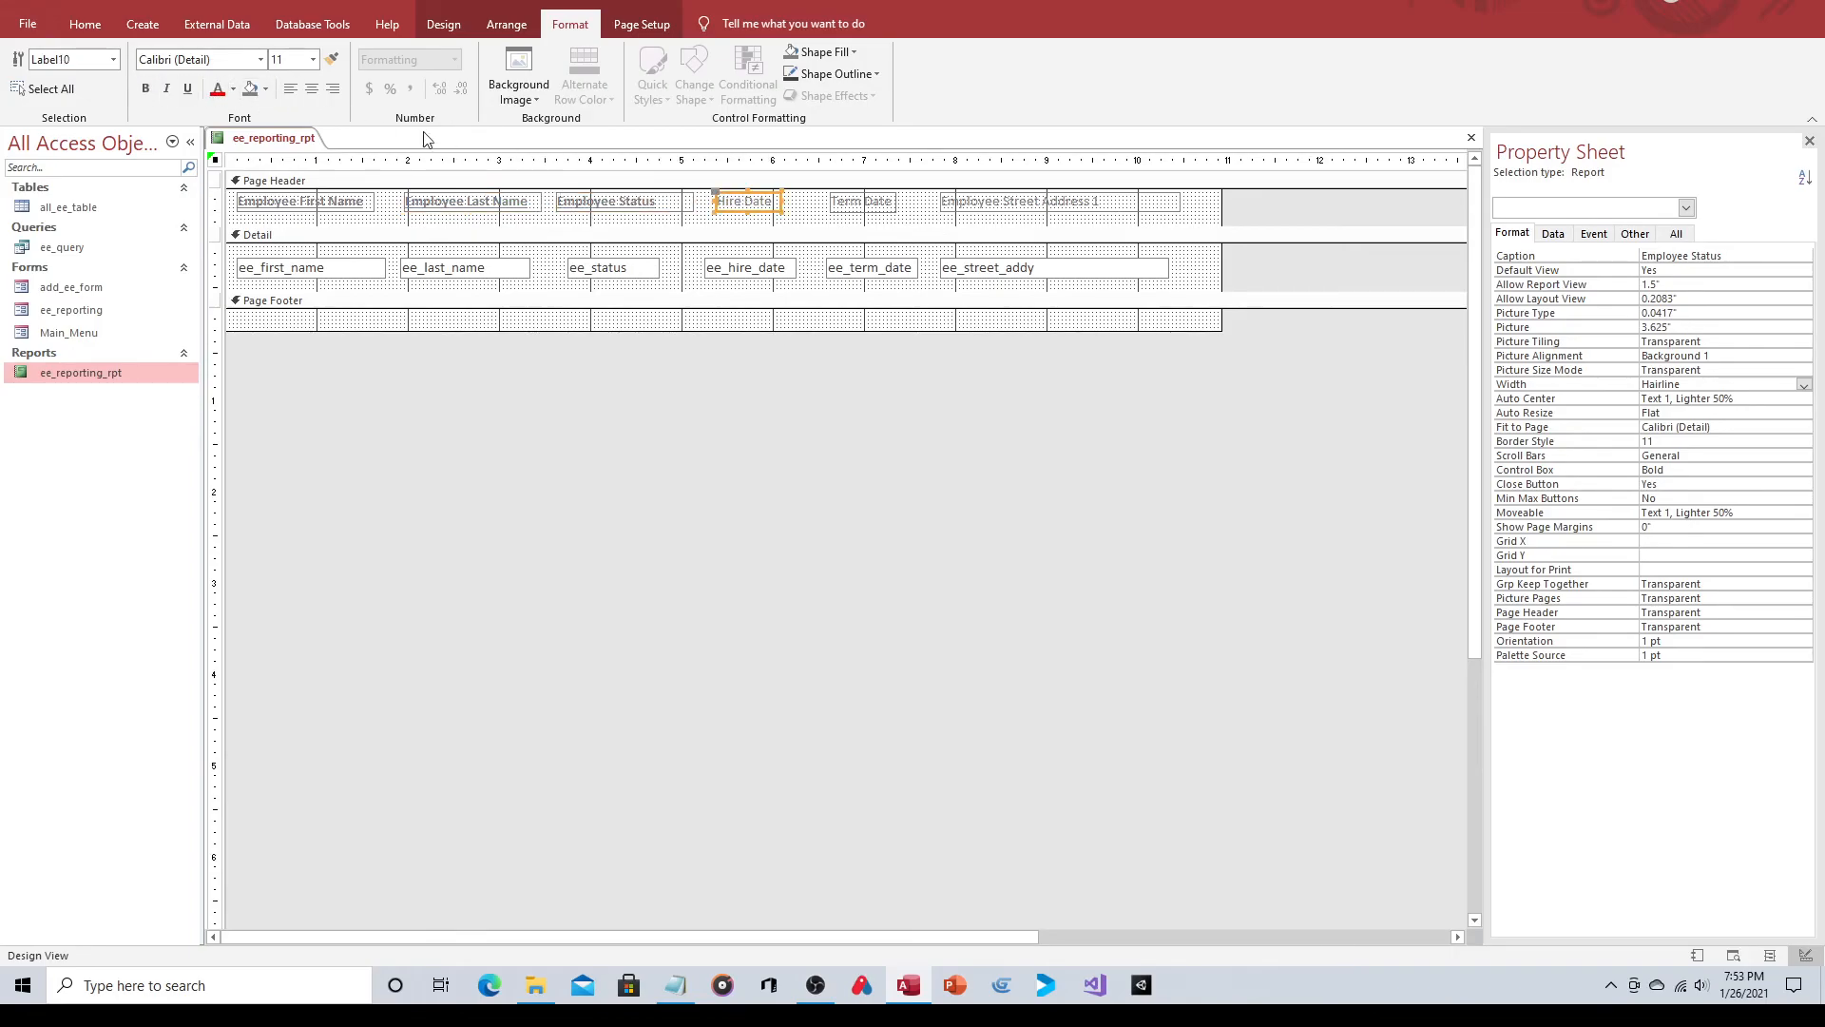
click(188, 89)
Make the Term Date header label bold and italic, and the Employee Street Address 1 label bold and underlined.
click(856, 195)
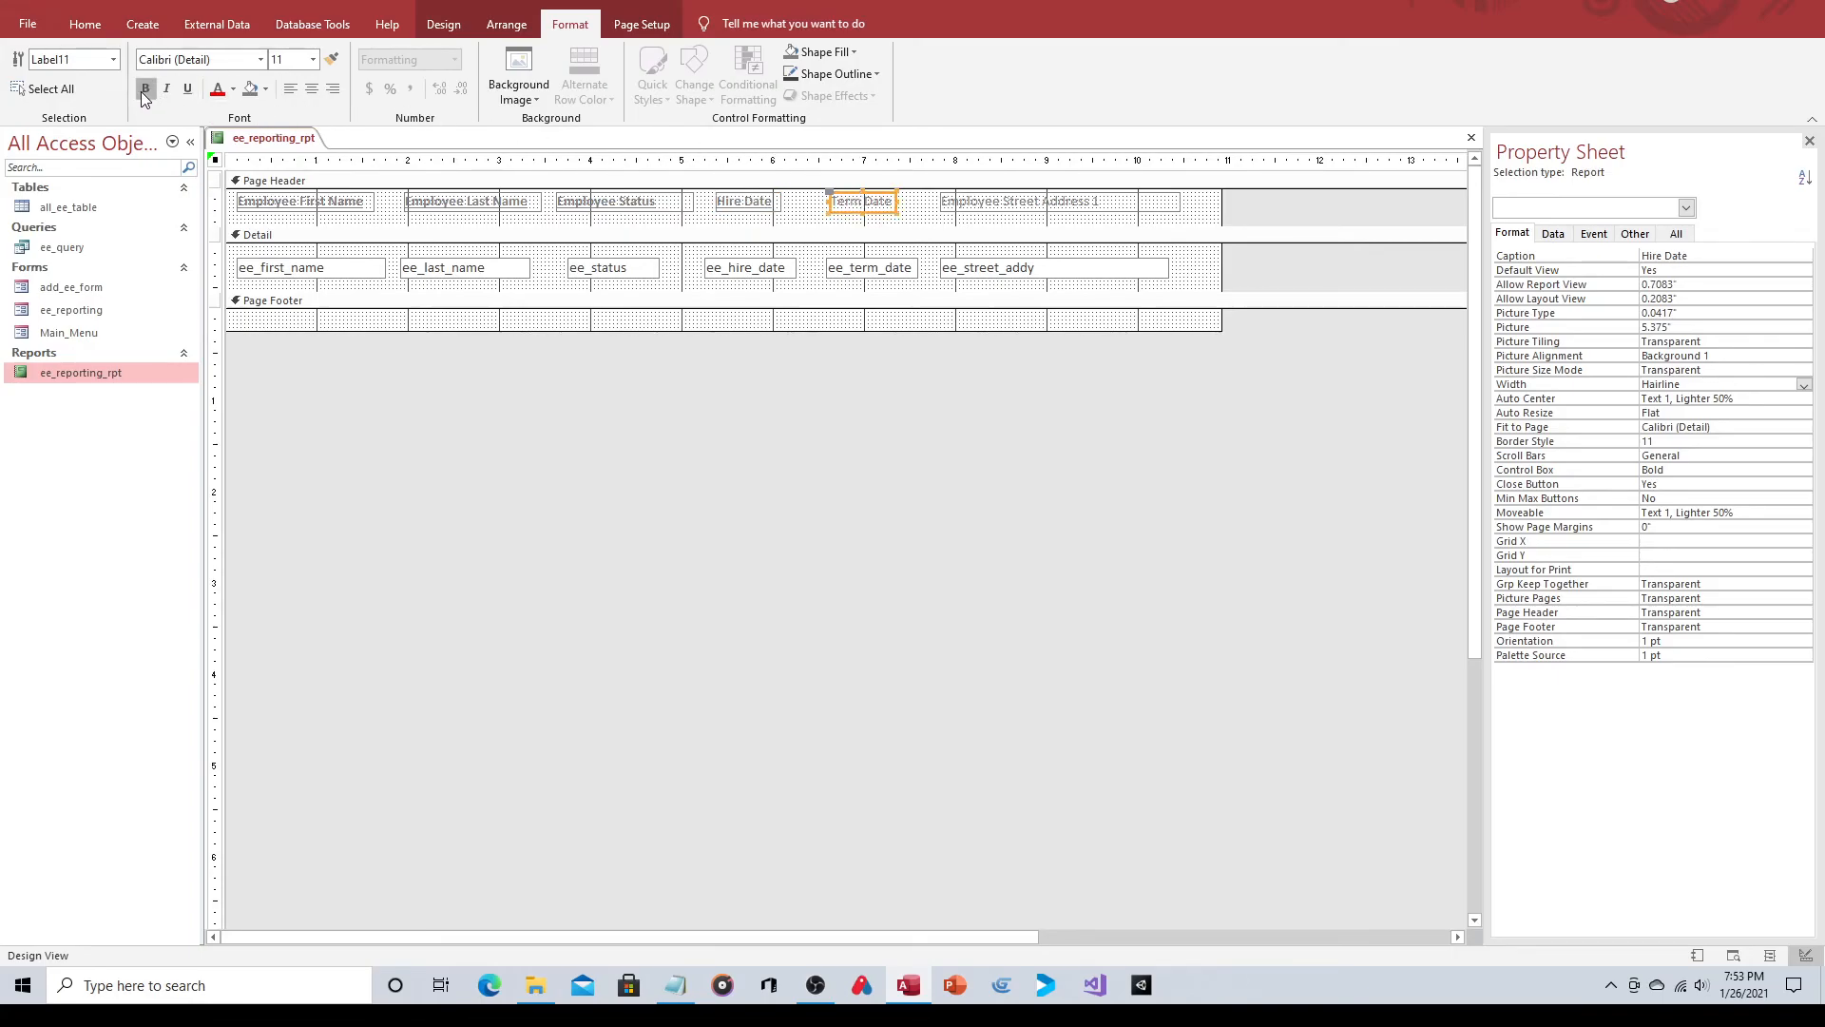
click(167, 89)
key(Tab)
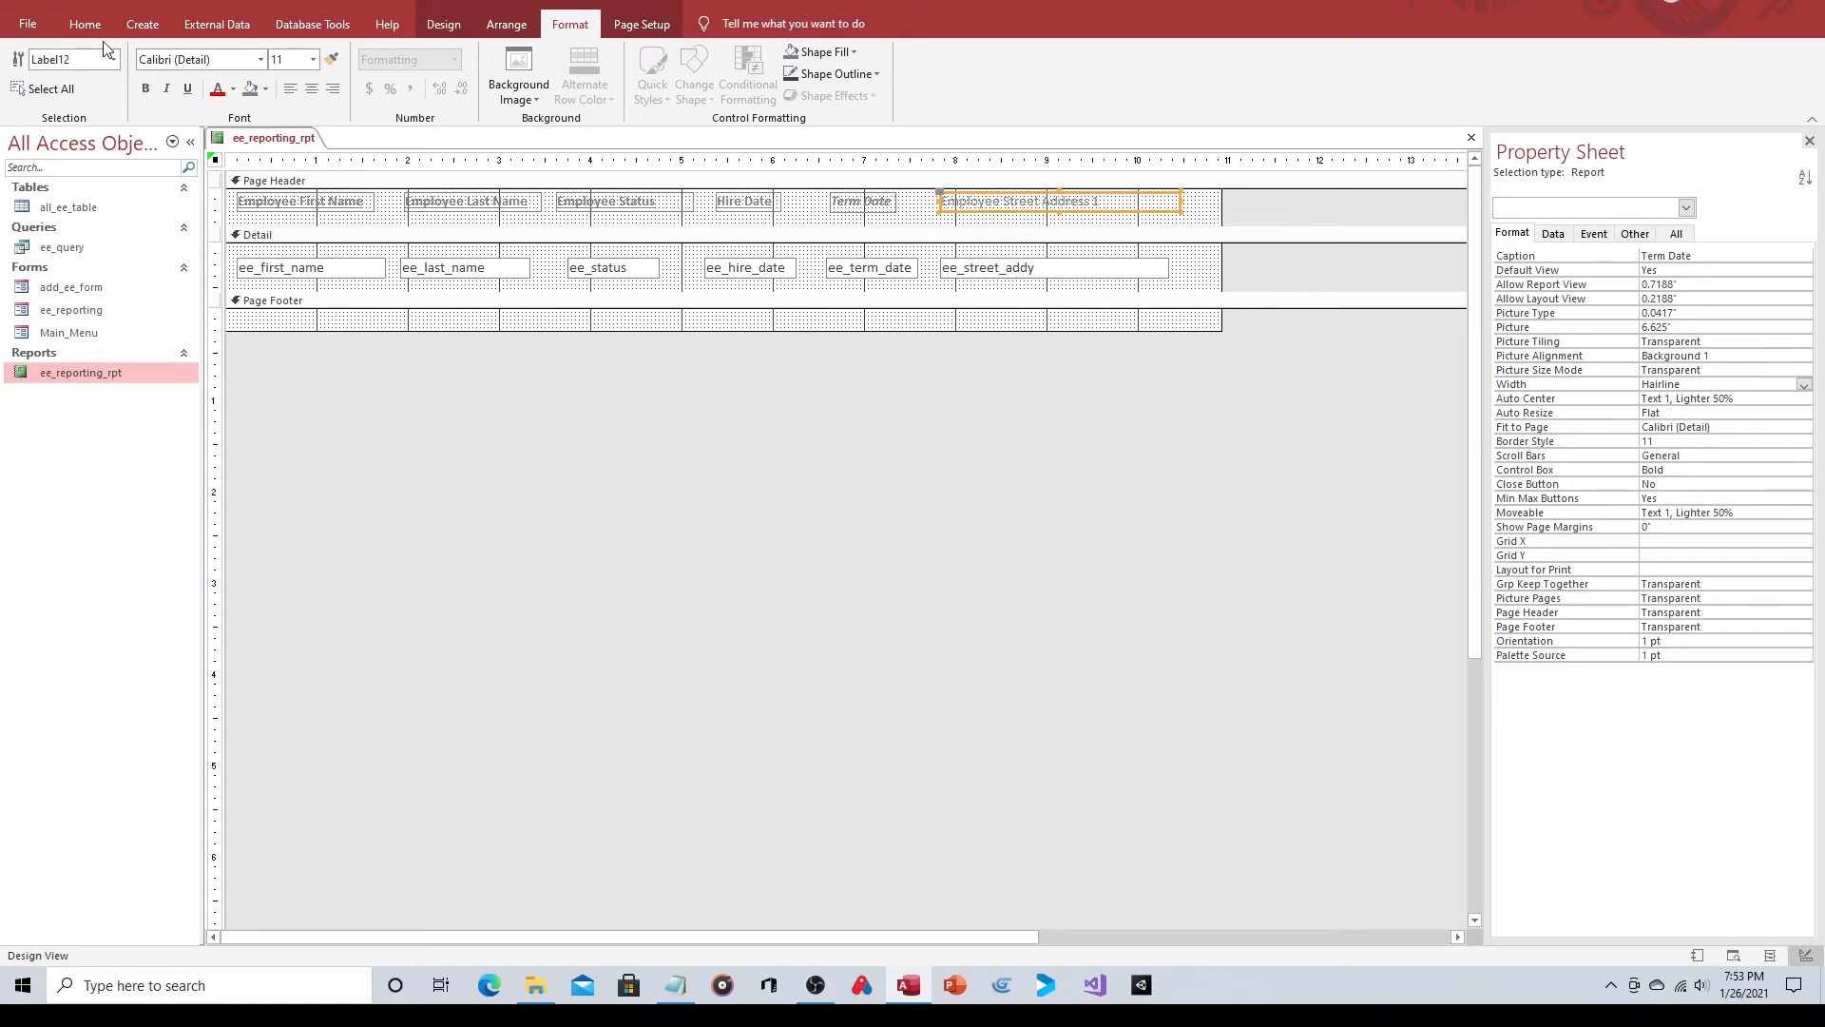
click(144, 88)
click(187, 89)
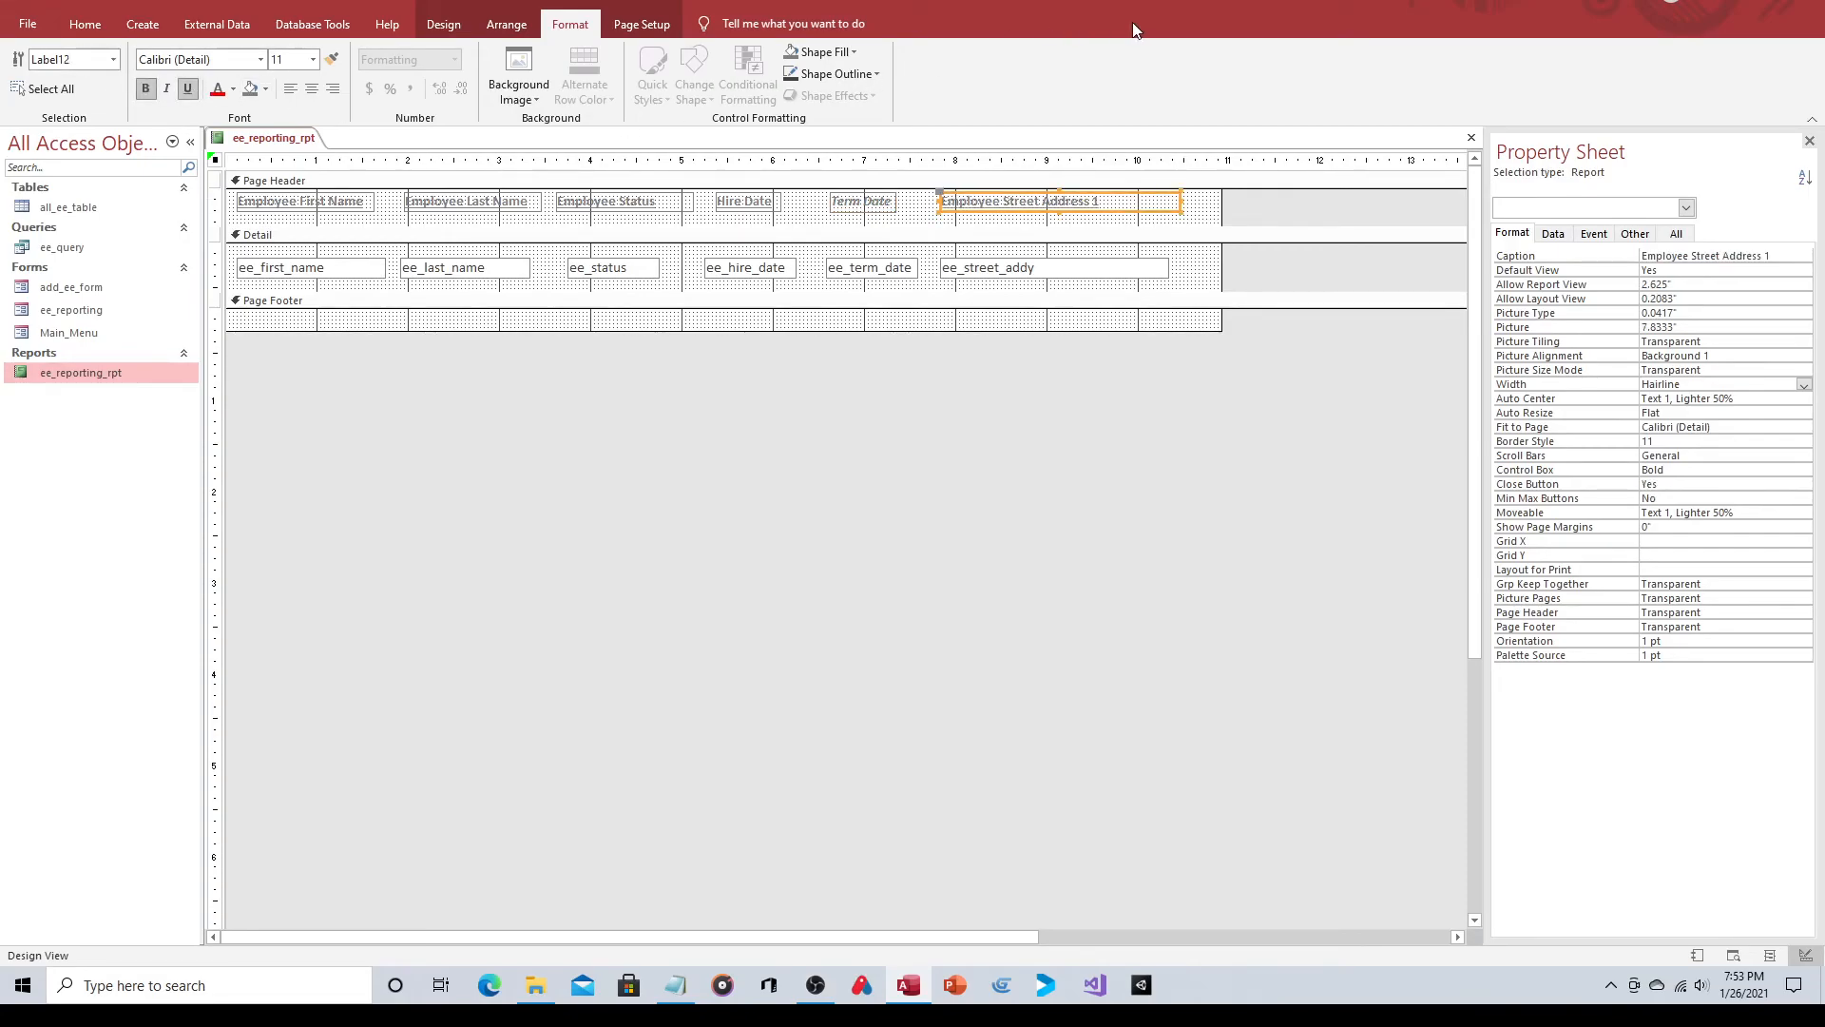